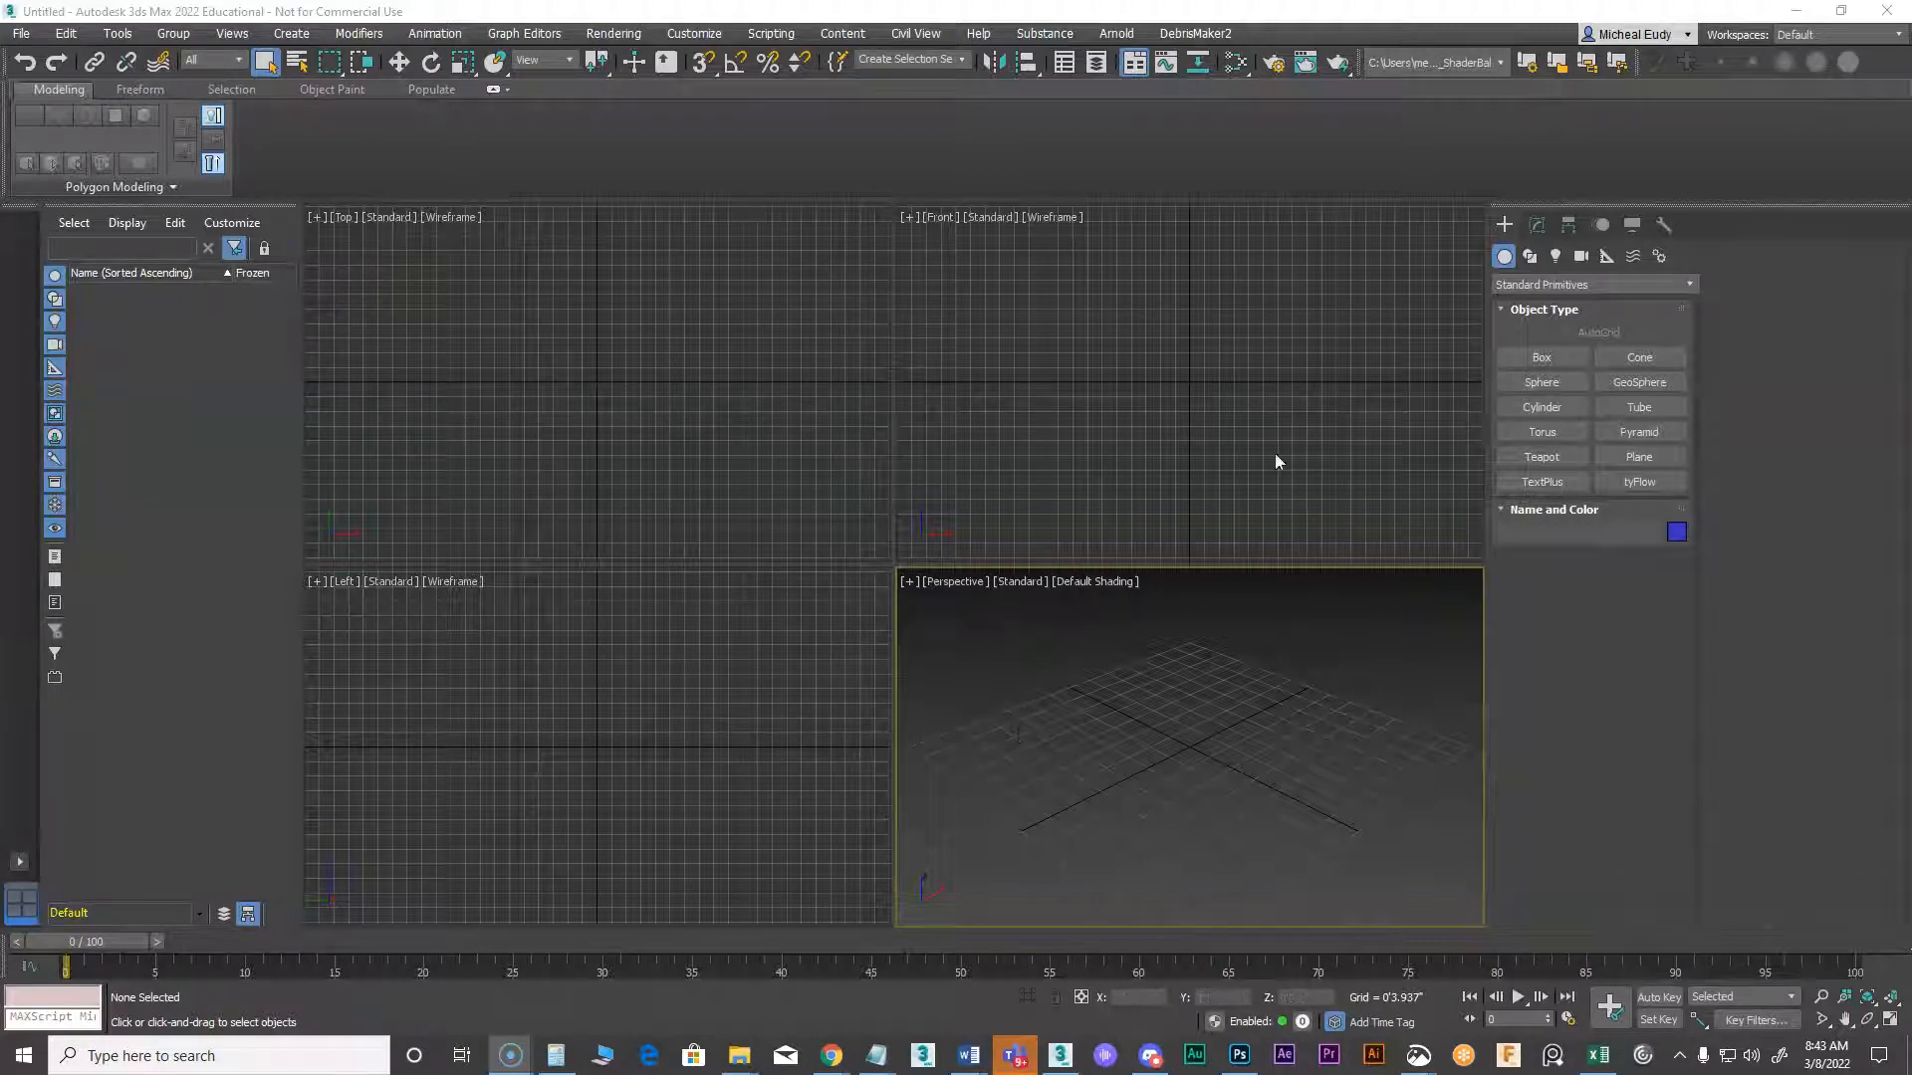
In the Front view, draw an open L-shaped line: a horizontal segment along the ground axis, then a vertical segment rising from its right end
click(1235, 489)
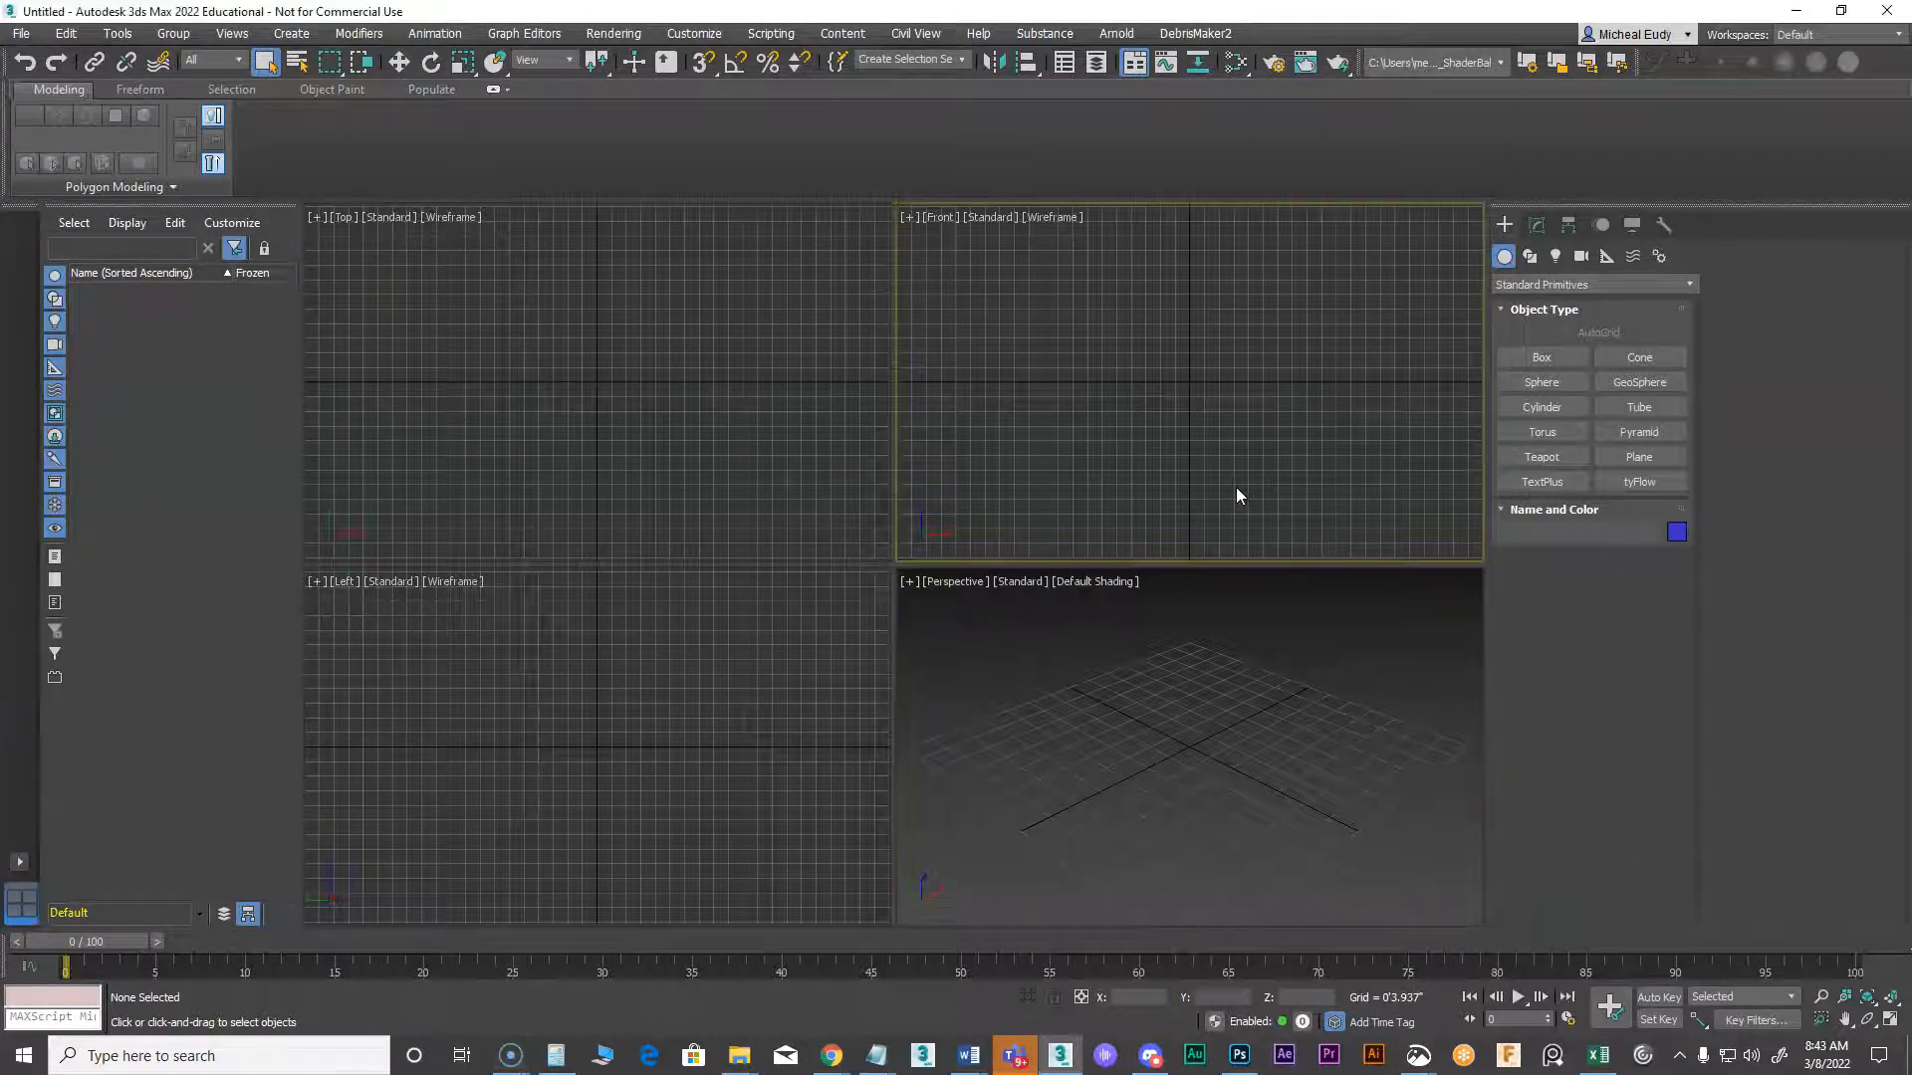
click(1890, 1019)
middle_drag(1169, 576, 1200, 634)
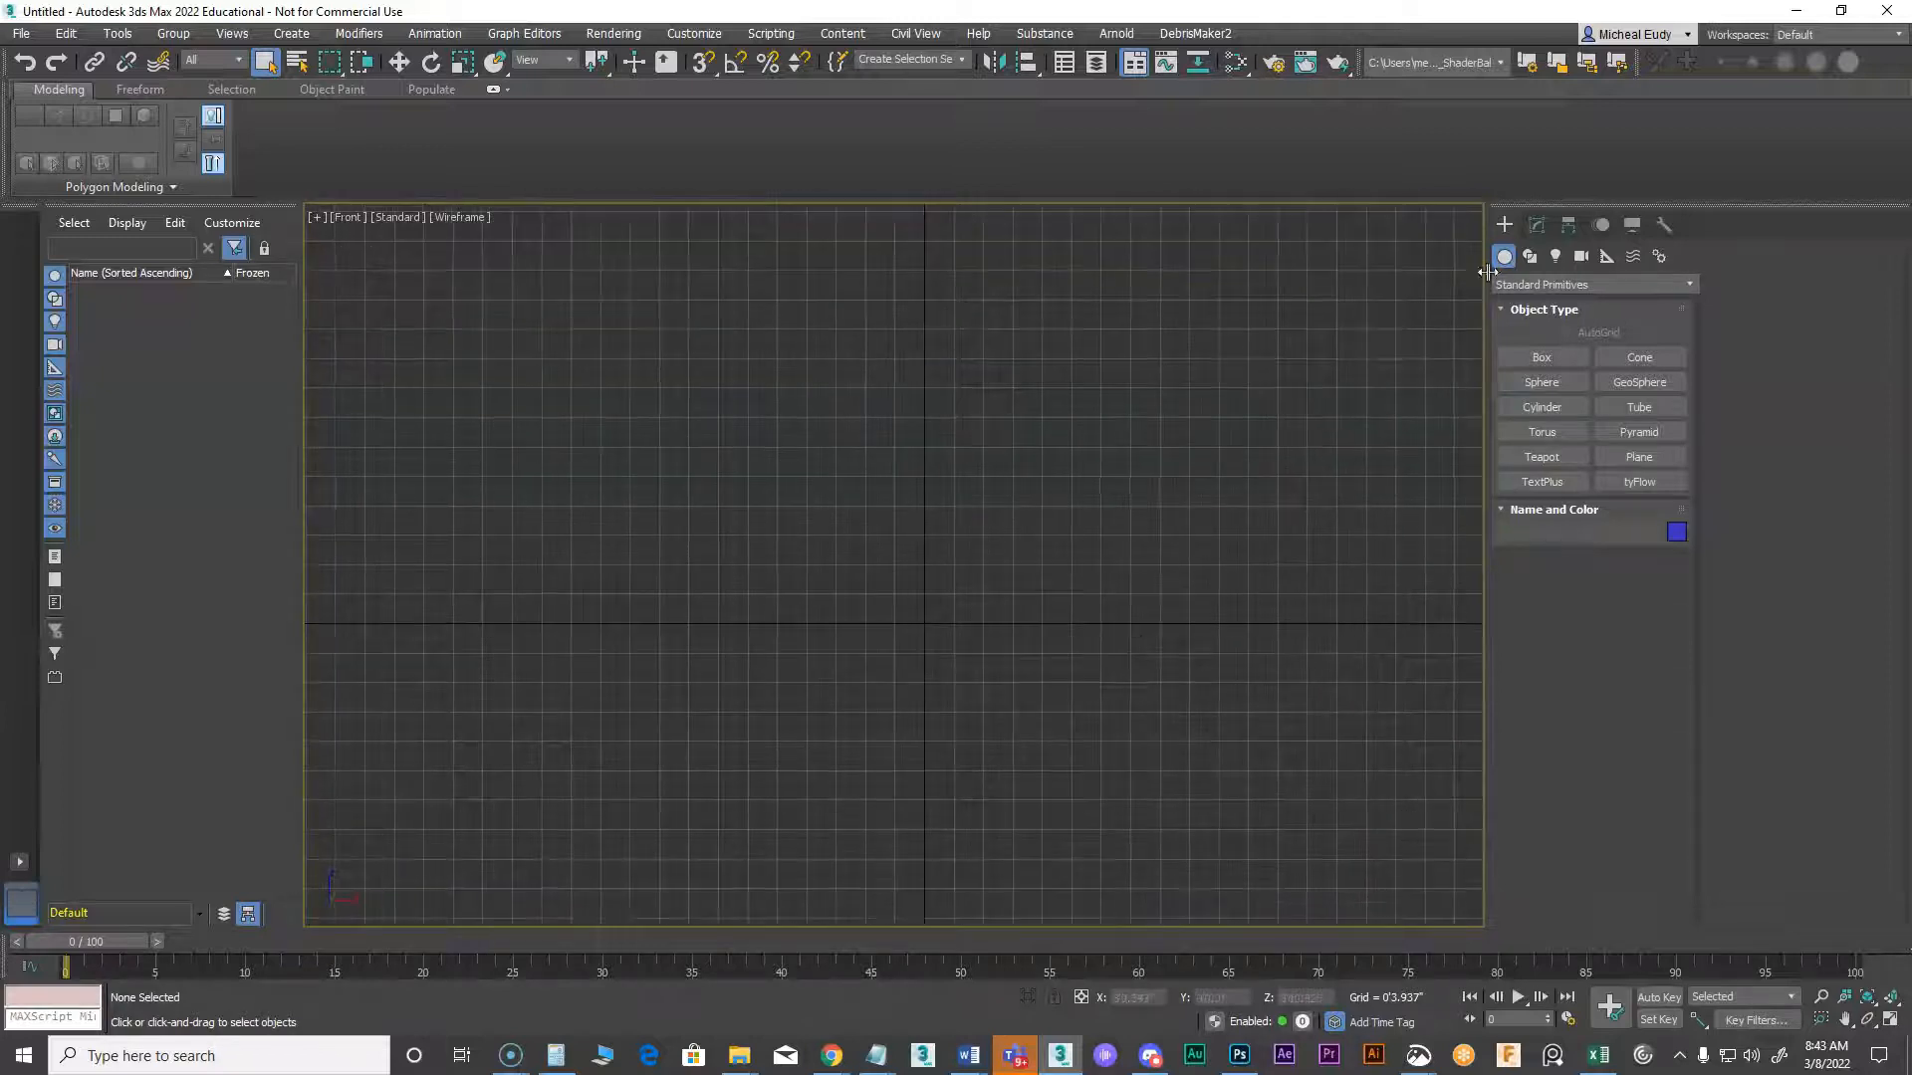
click(1539, 225)
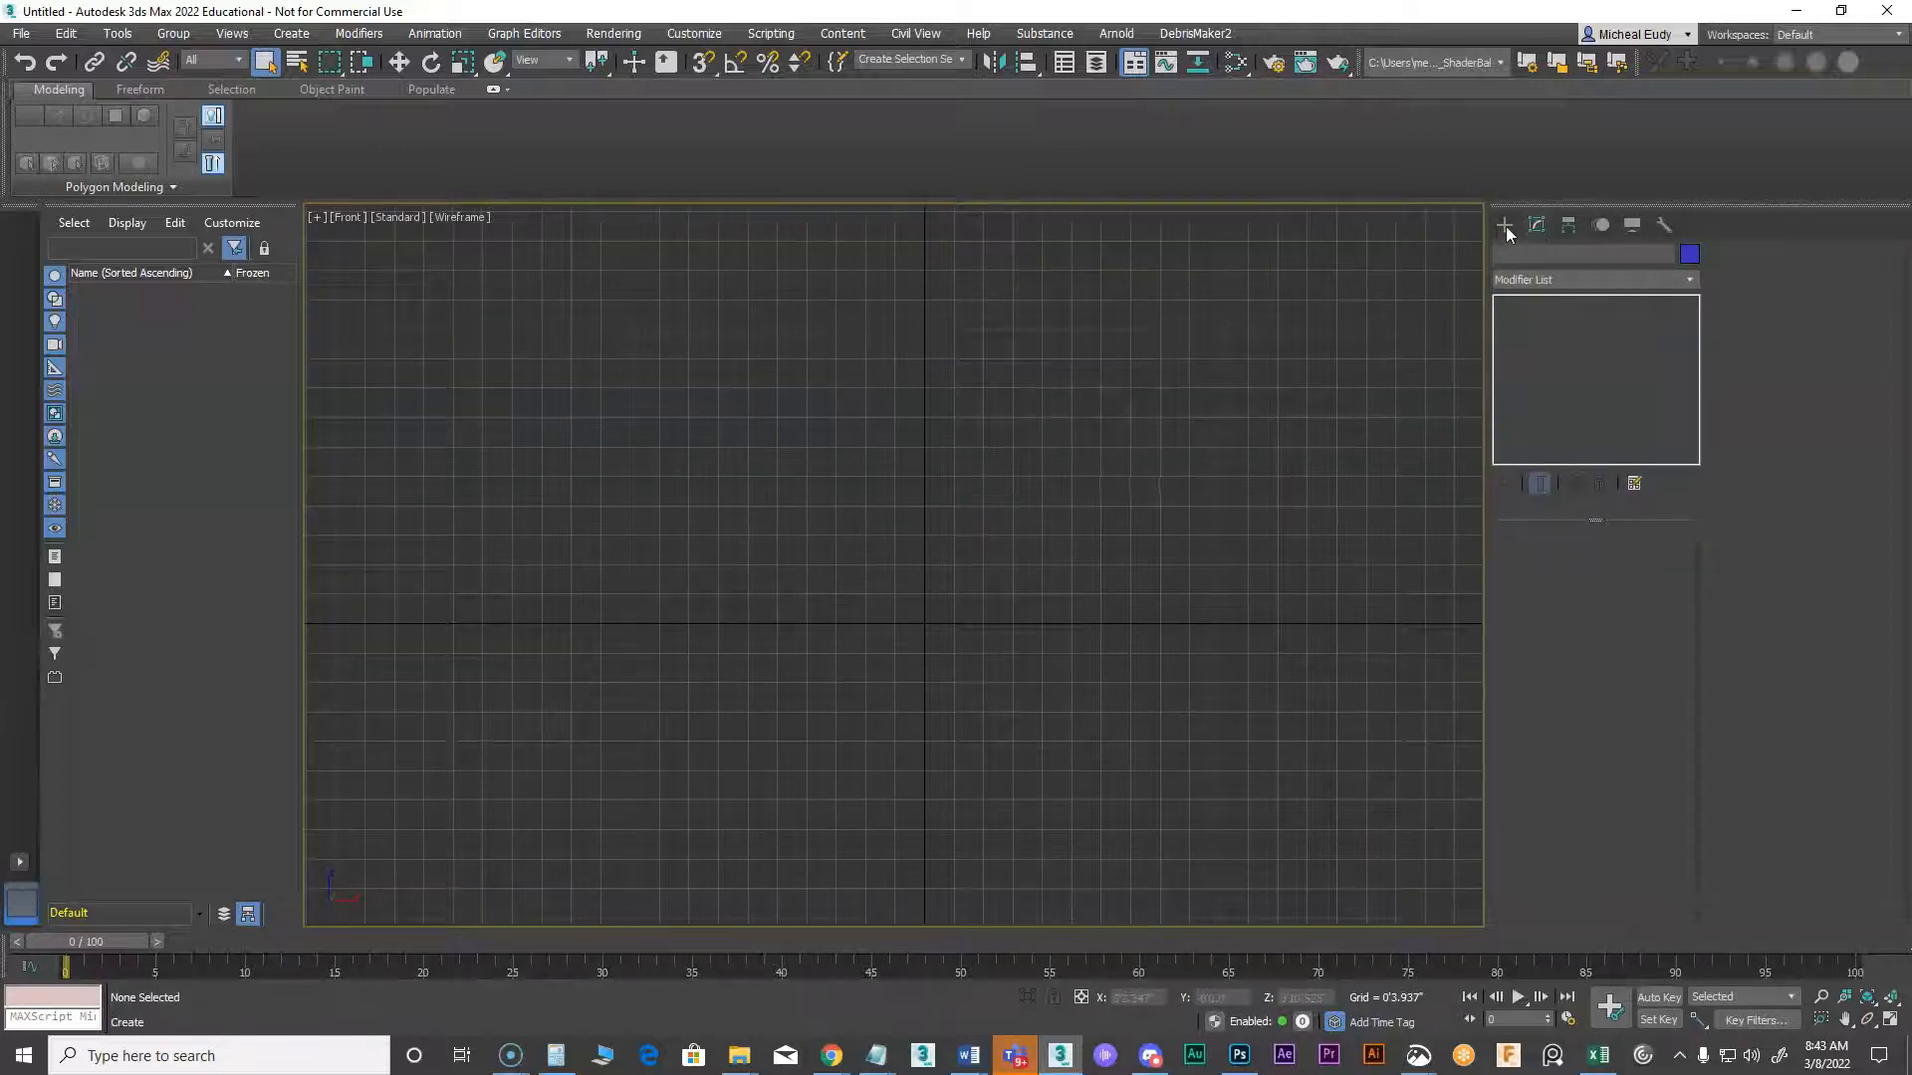
click(1505, 225)
click(1530, 256)
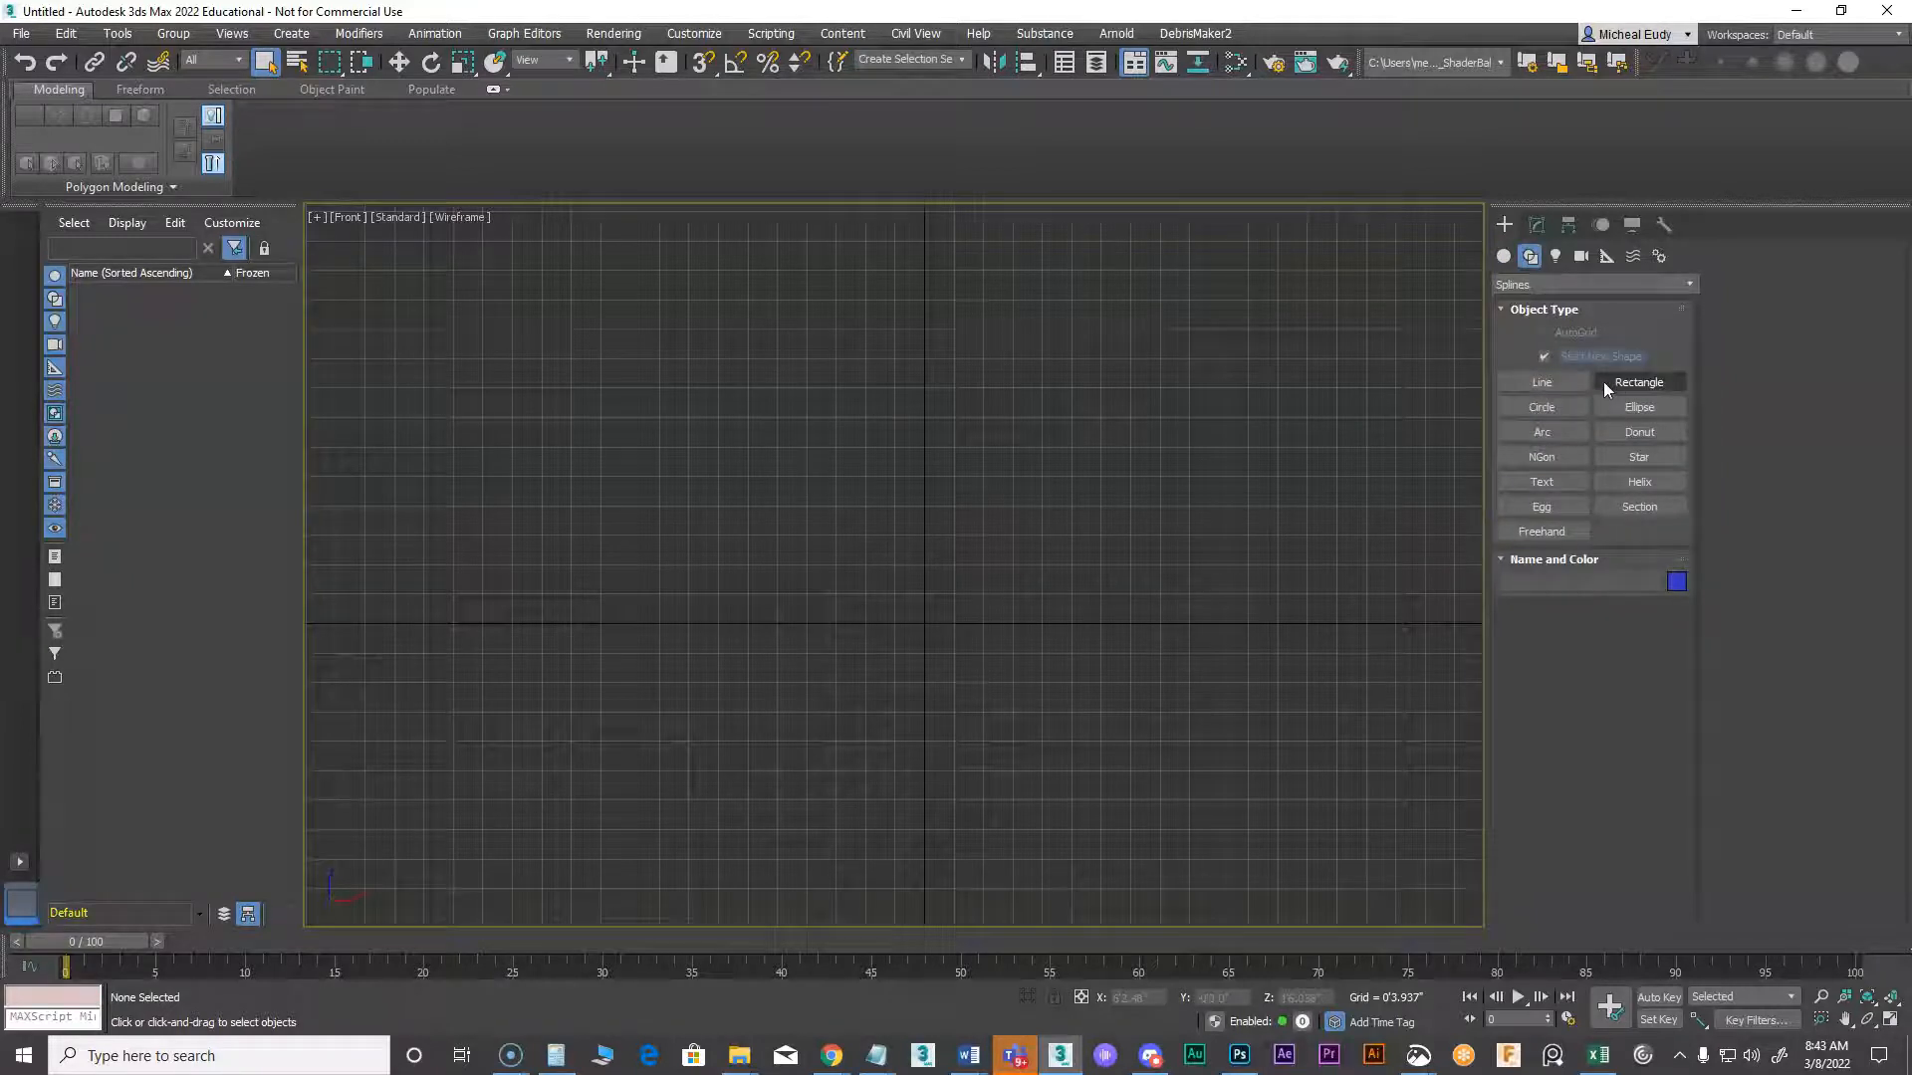
click(1553, 381)
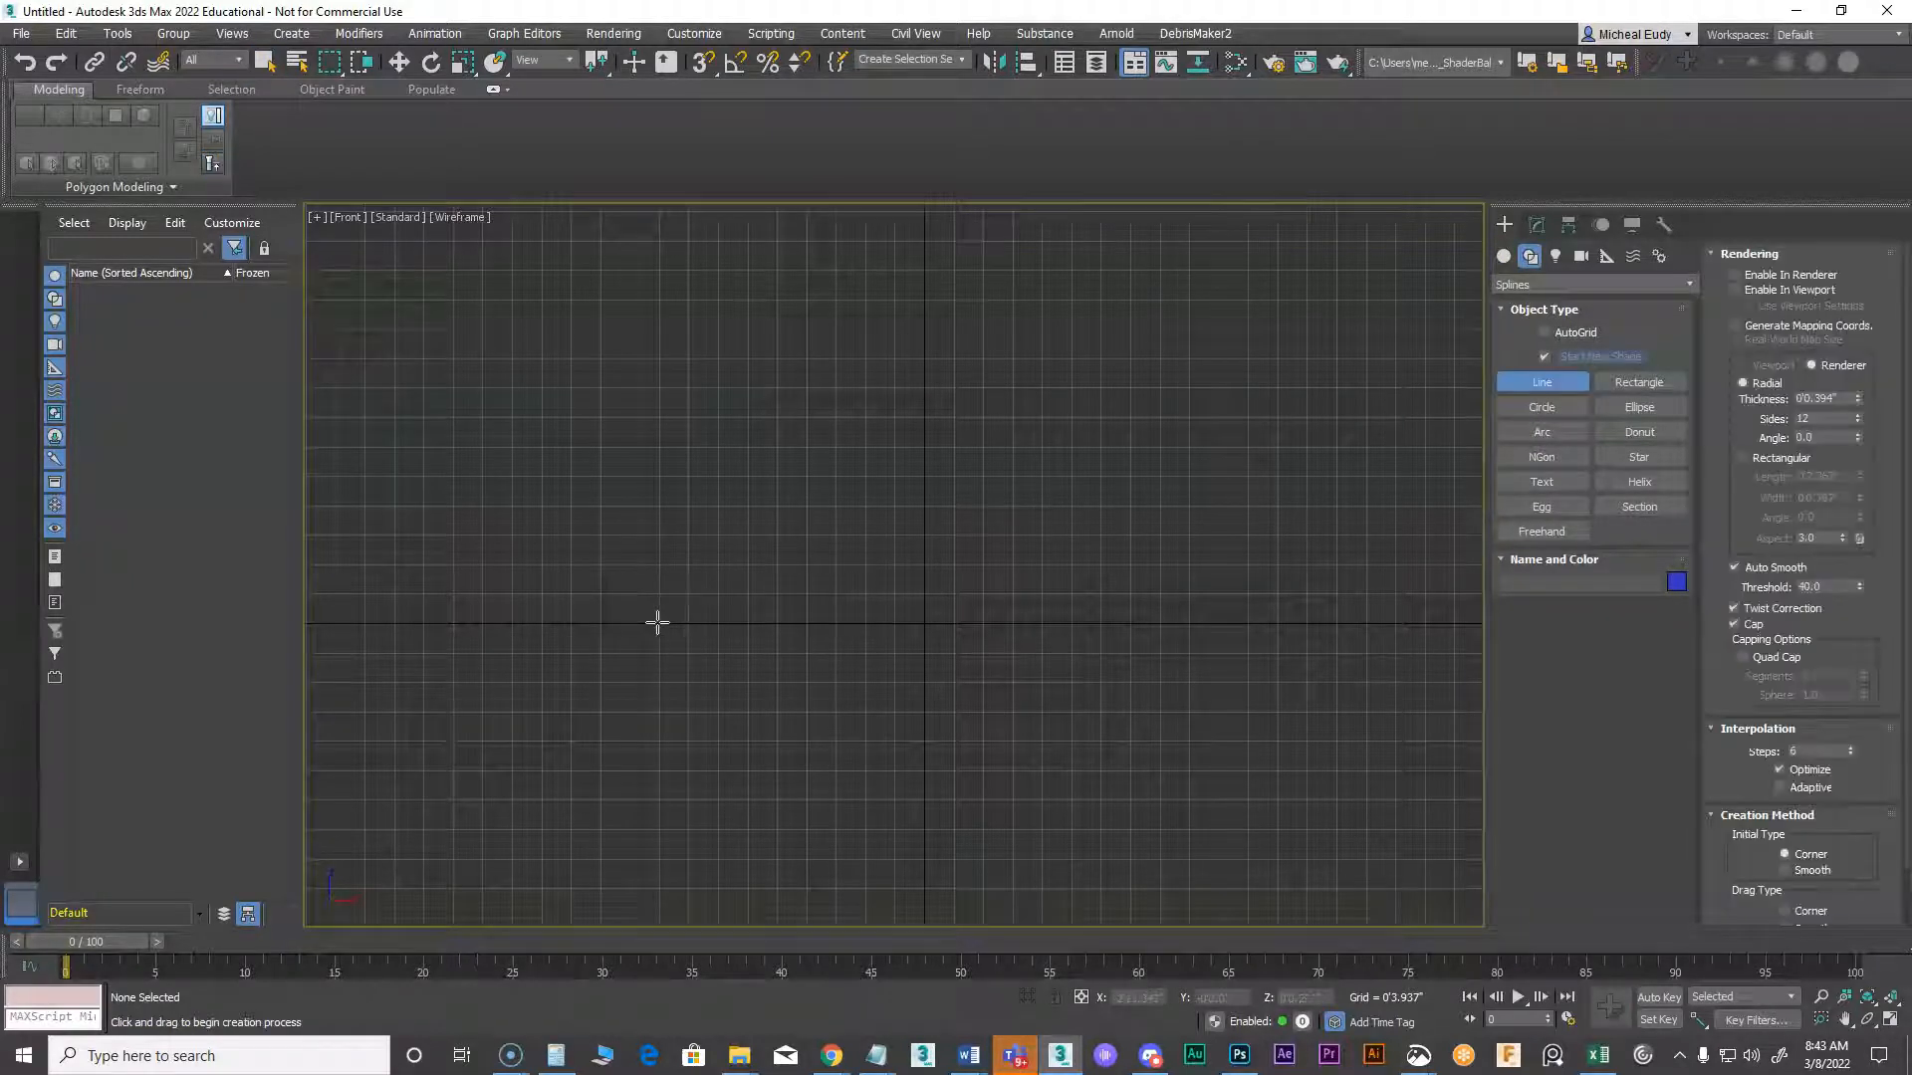
click(642, 623)
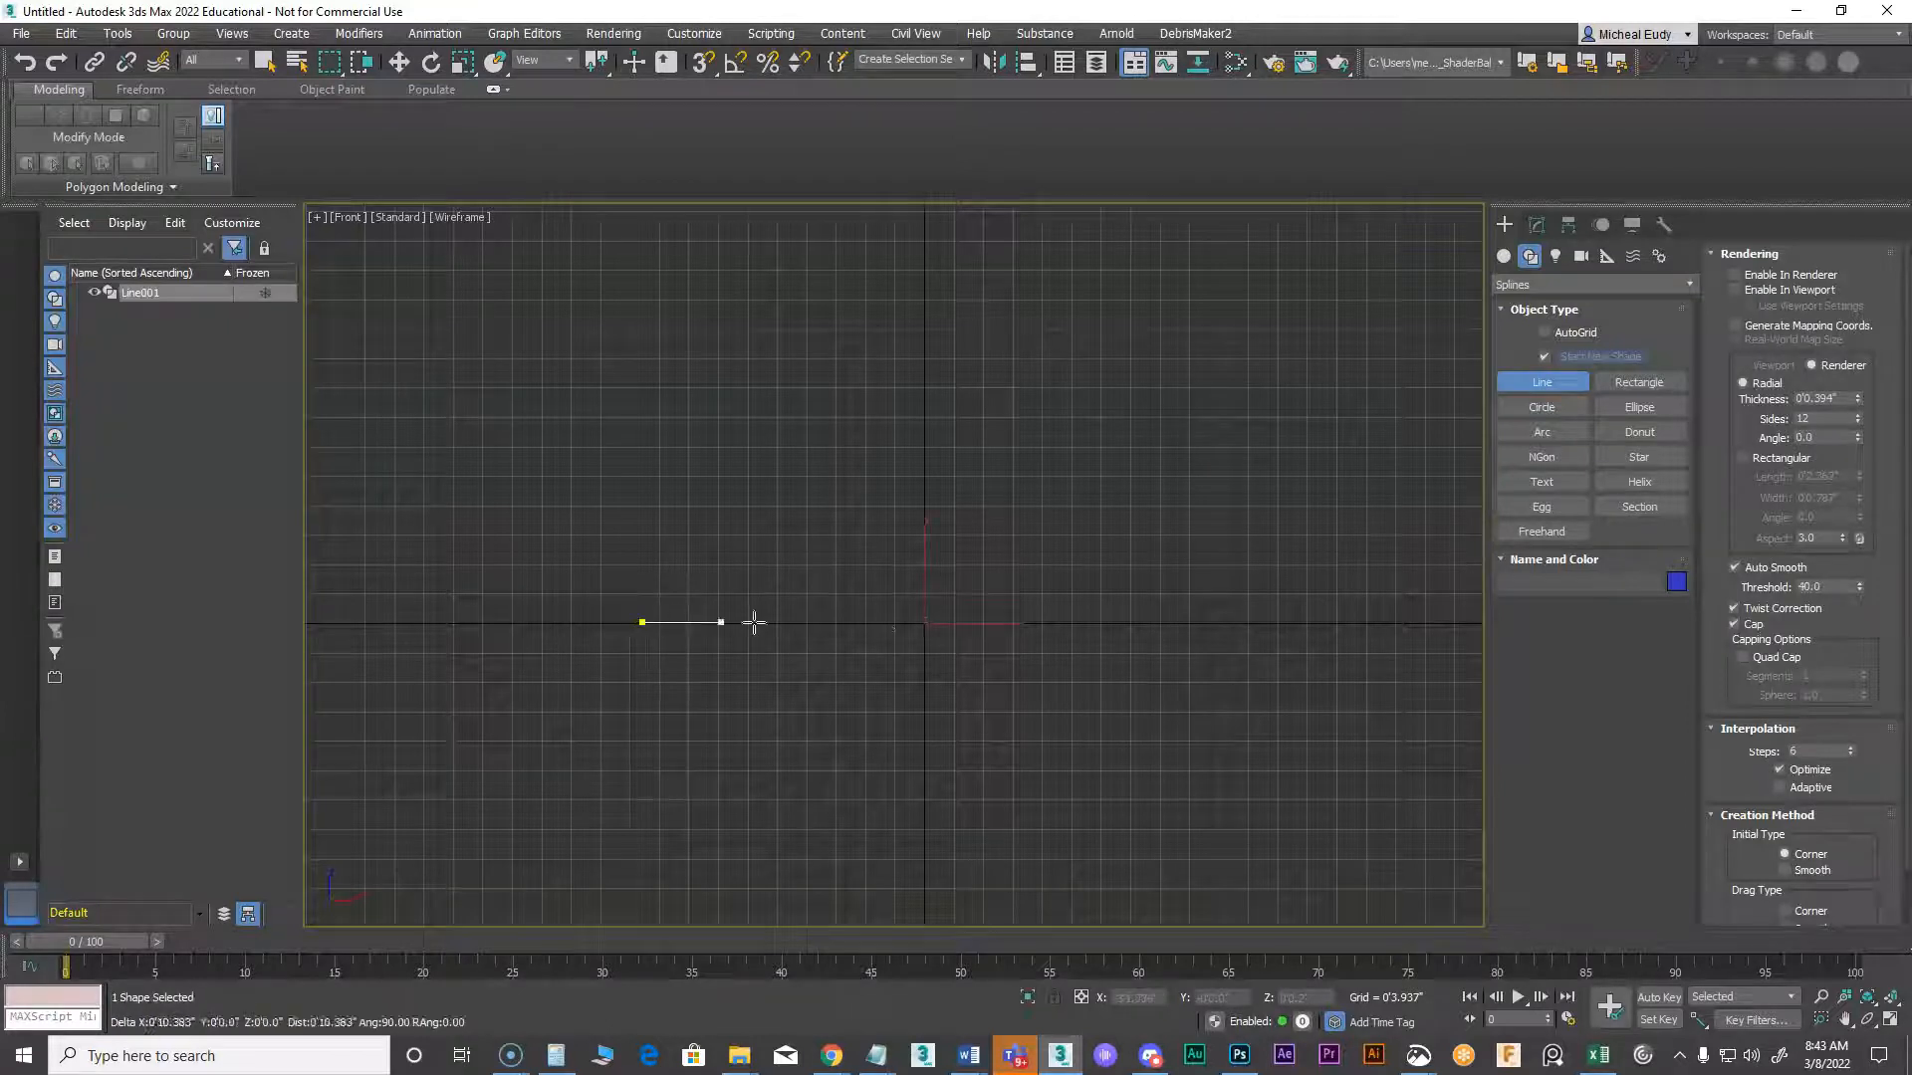
click(1012, 623)
click(1013, 275)
right_click(1008, 283)
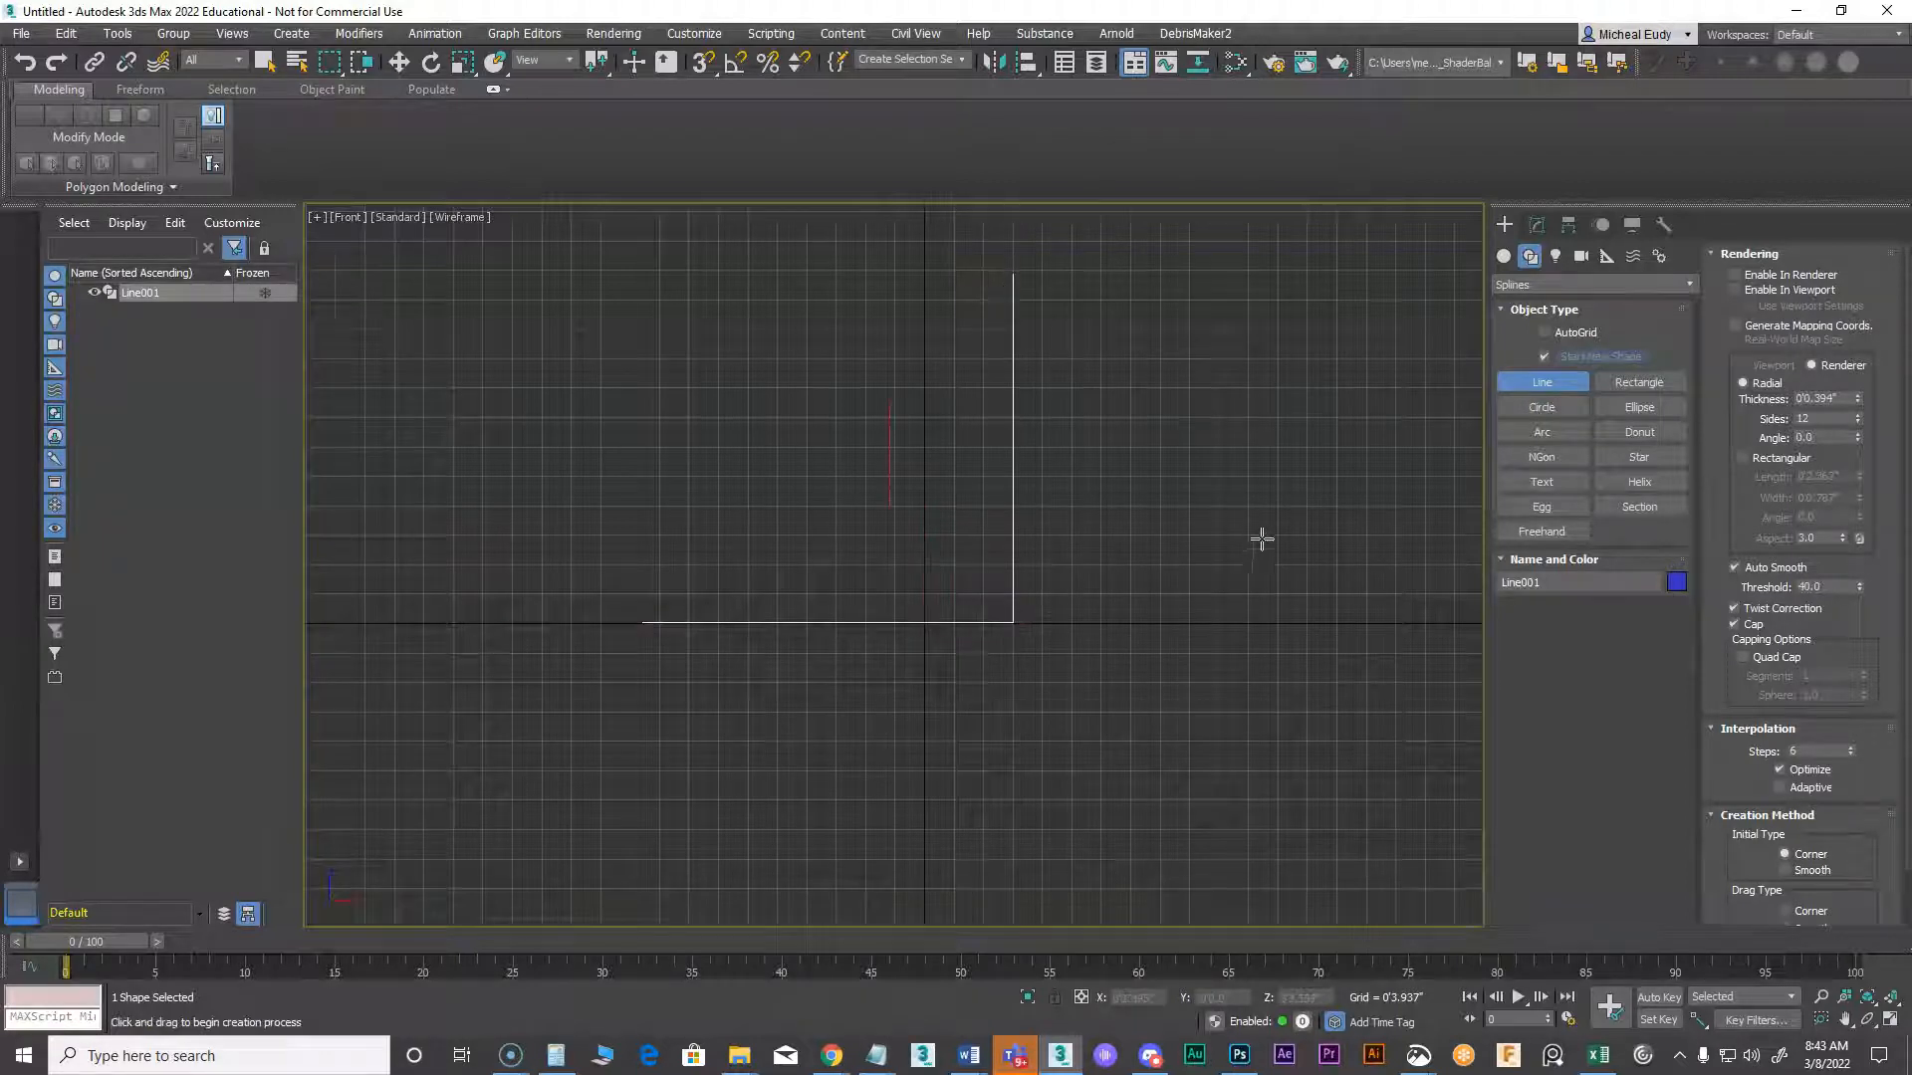
Fillet the corner vertex of the L-shaped line into a wide curve, leaving short straight segments at both ends
click(1537, 225)
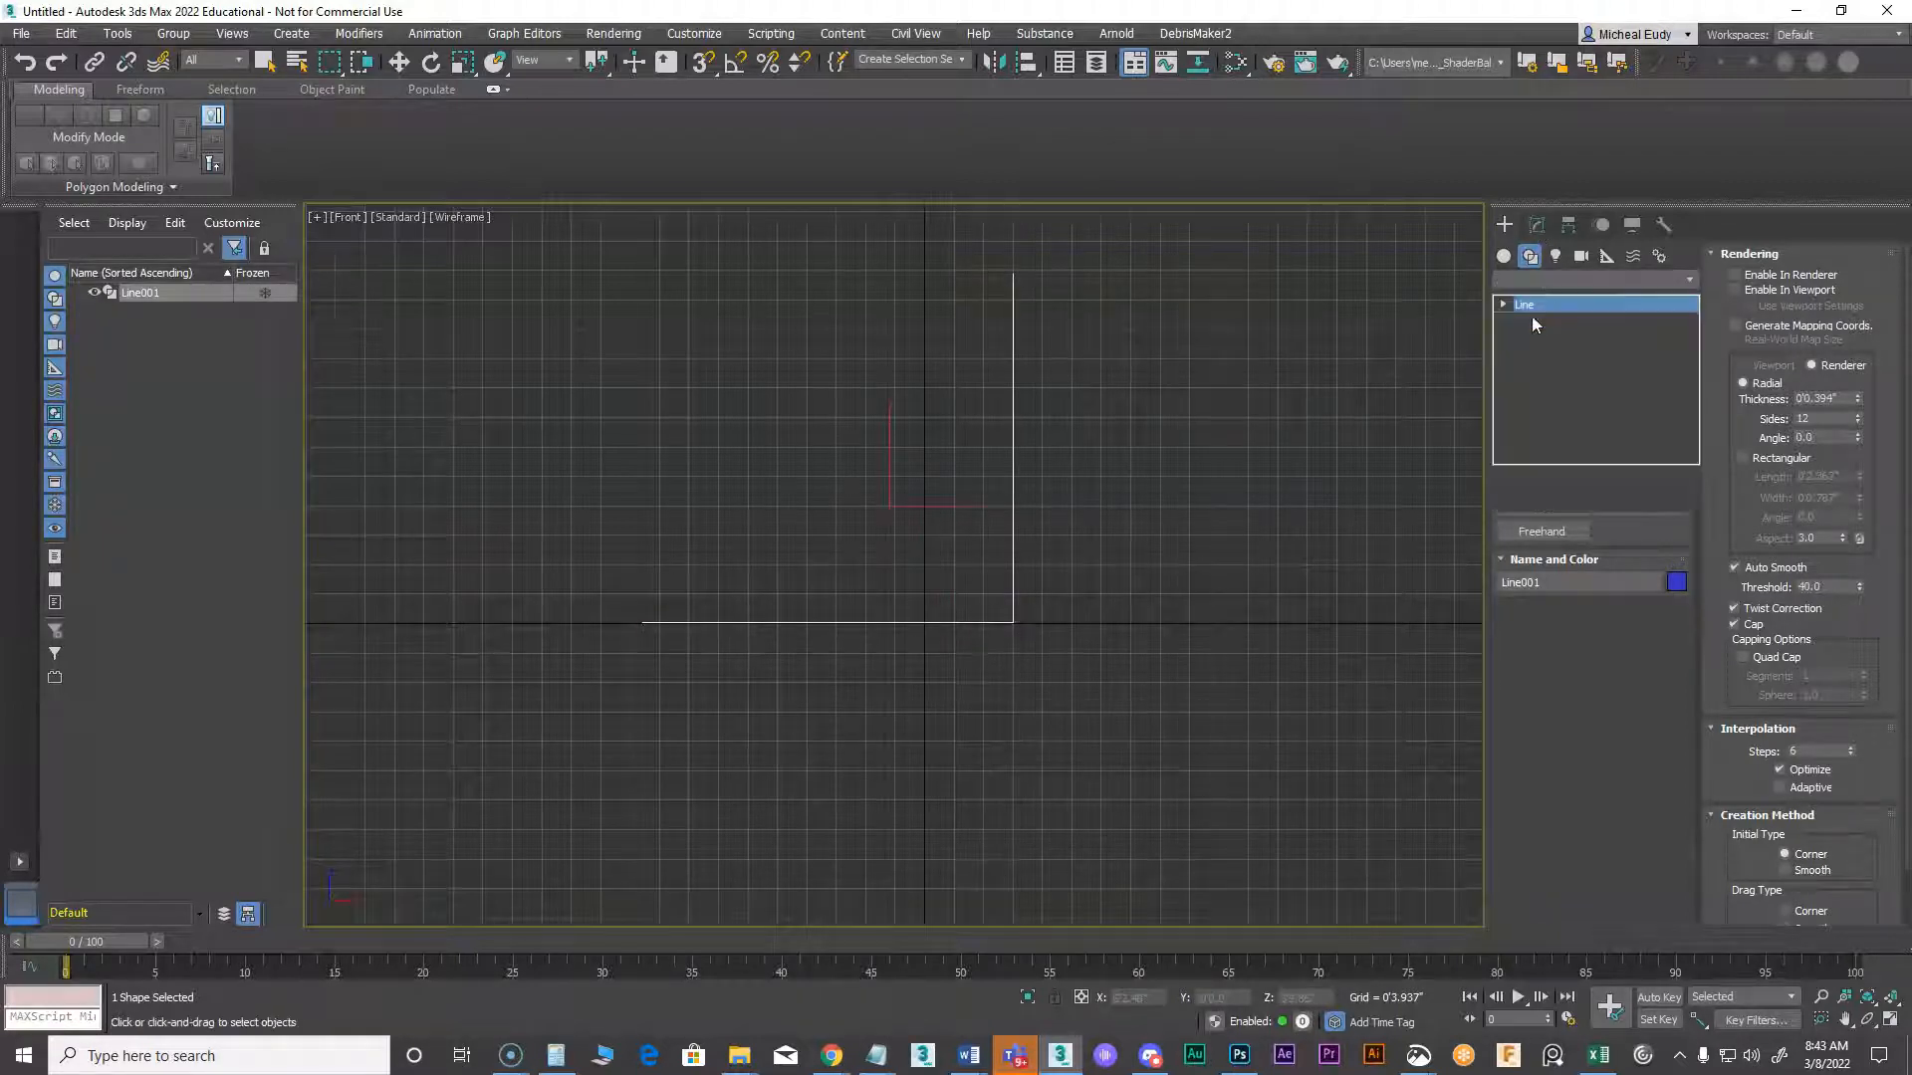
click(1503, 304)
click(1541, 321)
drag(990, 598, 1105, 695)
drag(1711, 817, 1716, 354)
scroll(1782, 557, down, 3)
click(1760, 657)
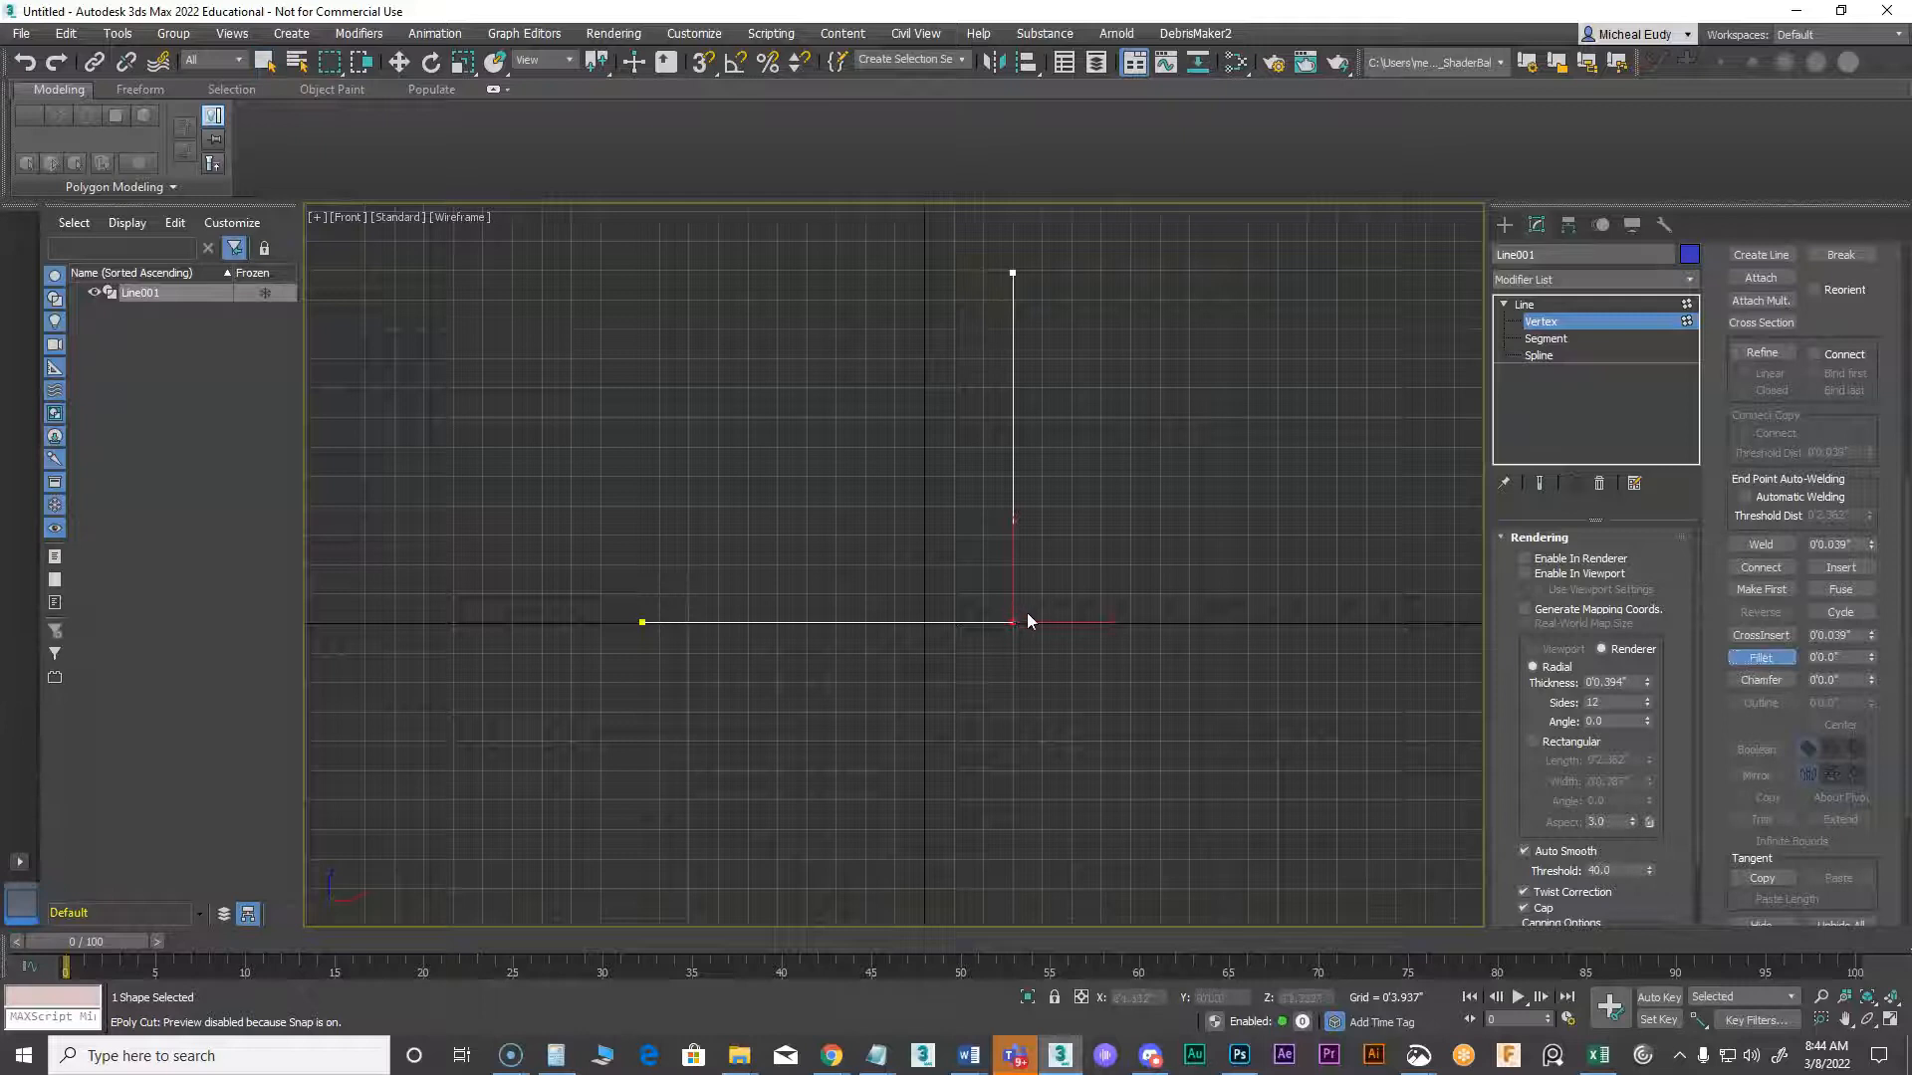
drag(1010, 621, 1093, 391)
click(1736, 659)
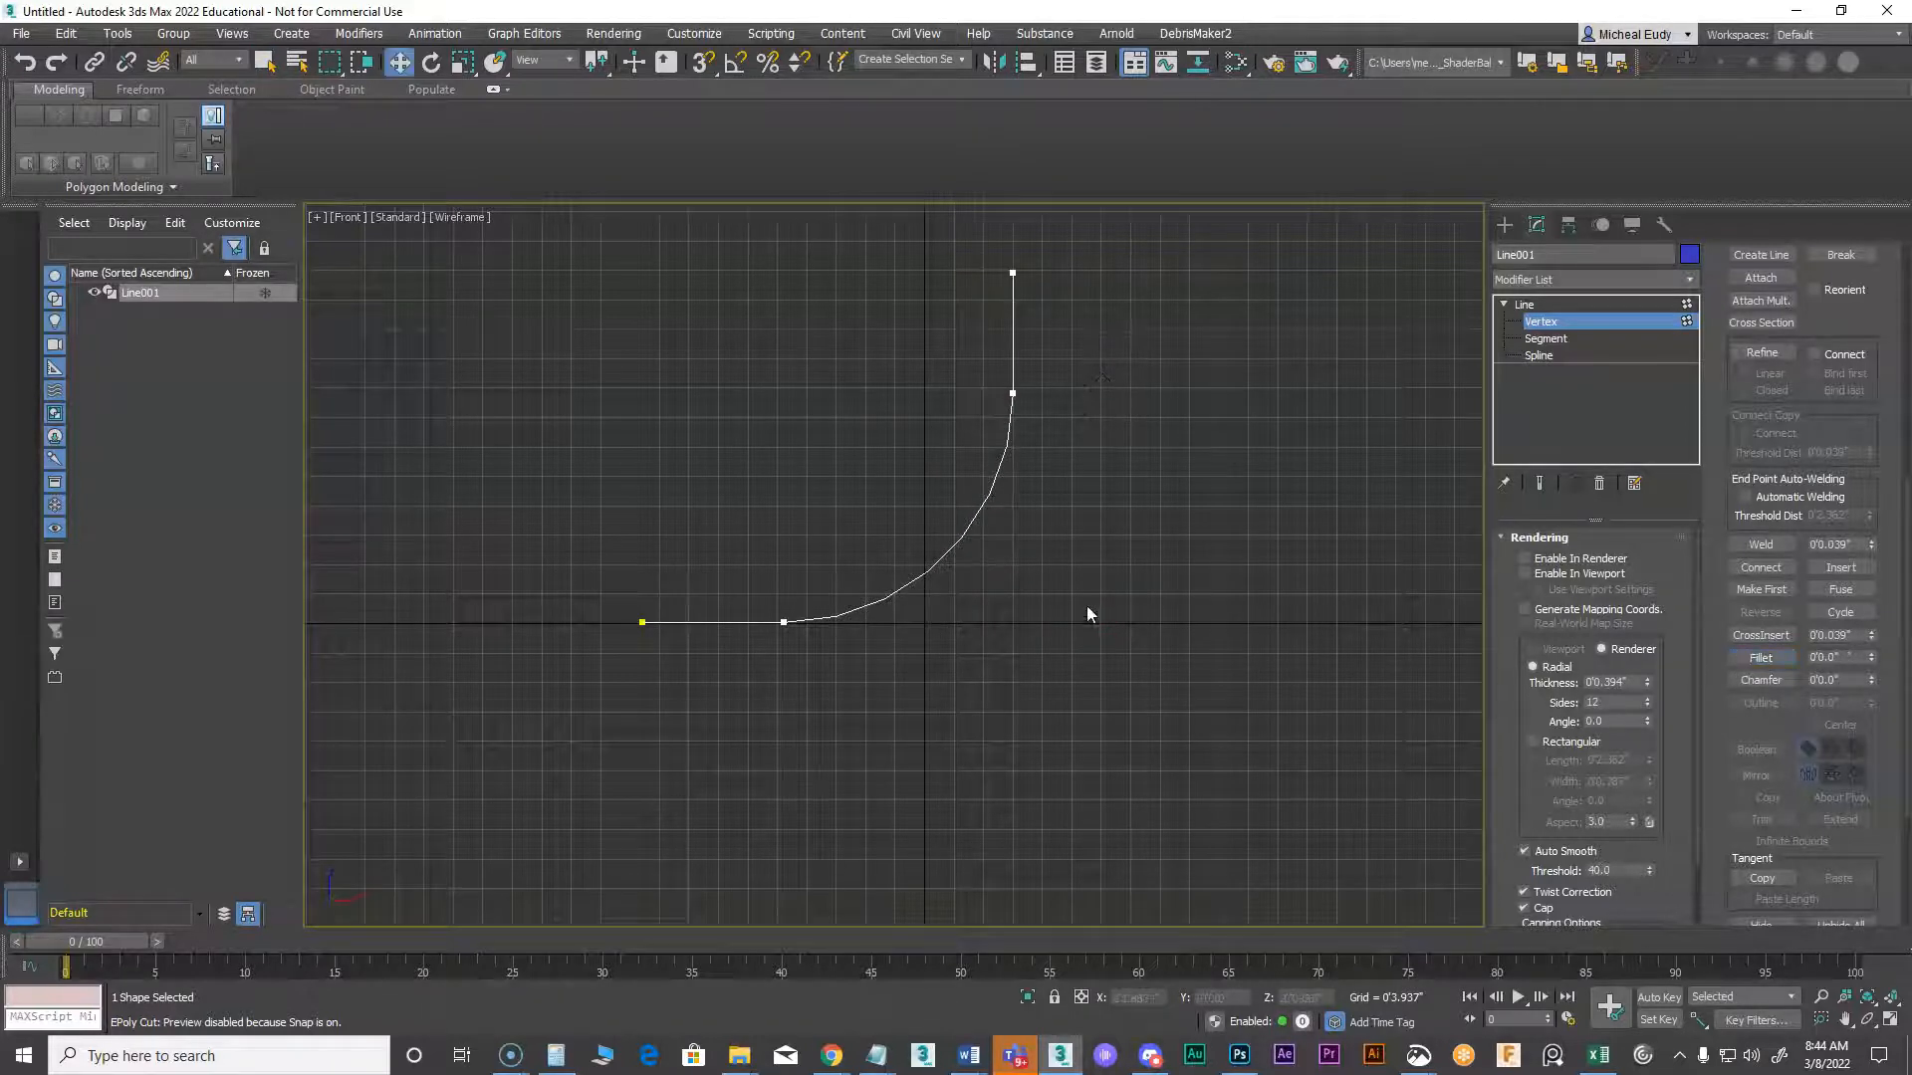
Try showing the line as a radial tube about 3'6.8" thick in renderer and viewport, and switch both options off again
mouse_move(920, 649)
alt+middle_down()
mouse_move(894, 666)
mouse_move(876, 618)
mouse_move(888, 638)
mouse_move(969, 618)
mouse_move(932, 649)
alt+middle_up()
key(g)
middle_drag(1058, 555, 1028, 597)
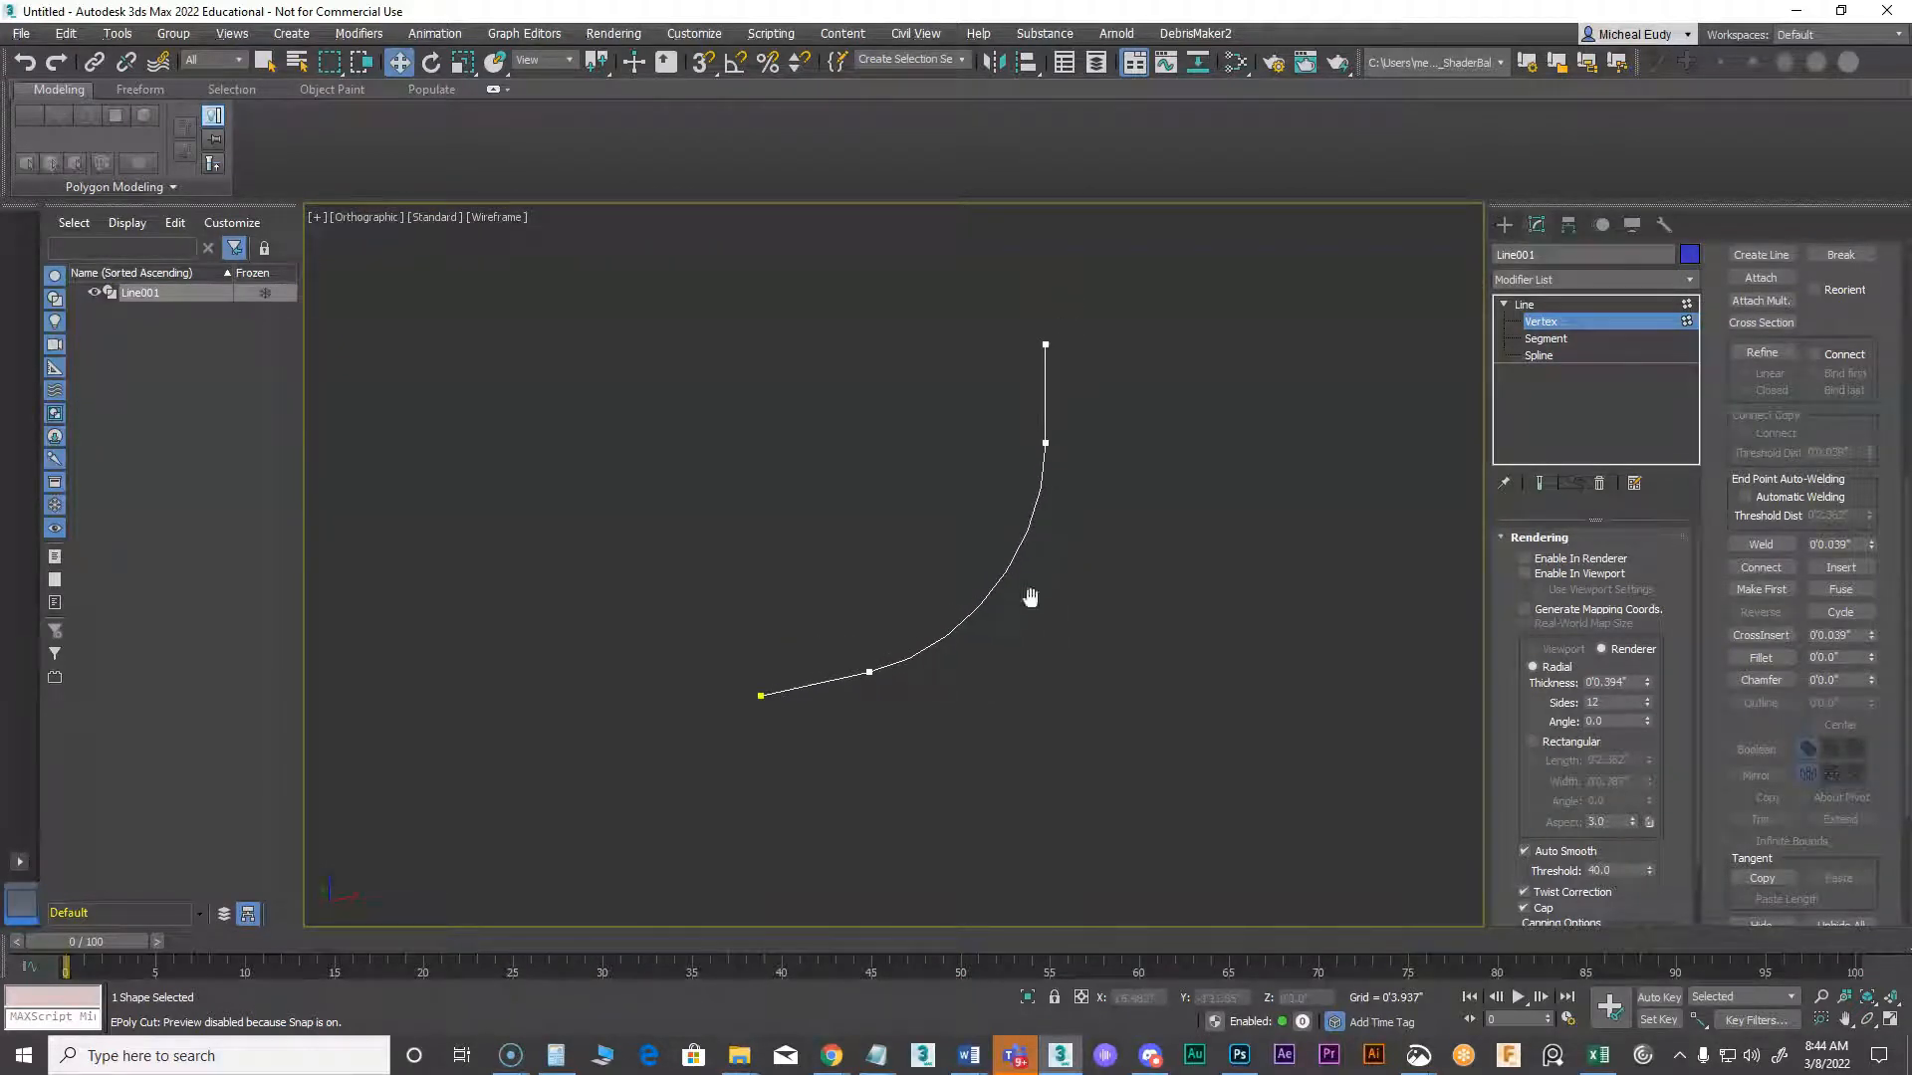
click(1525, 559)
click(1525, 573)
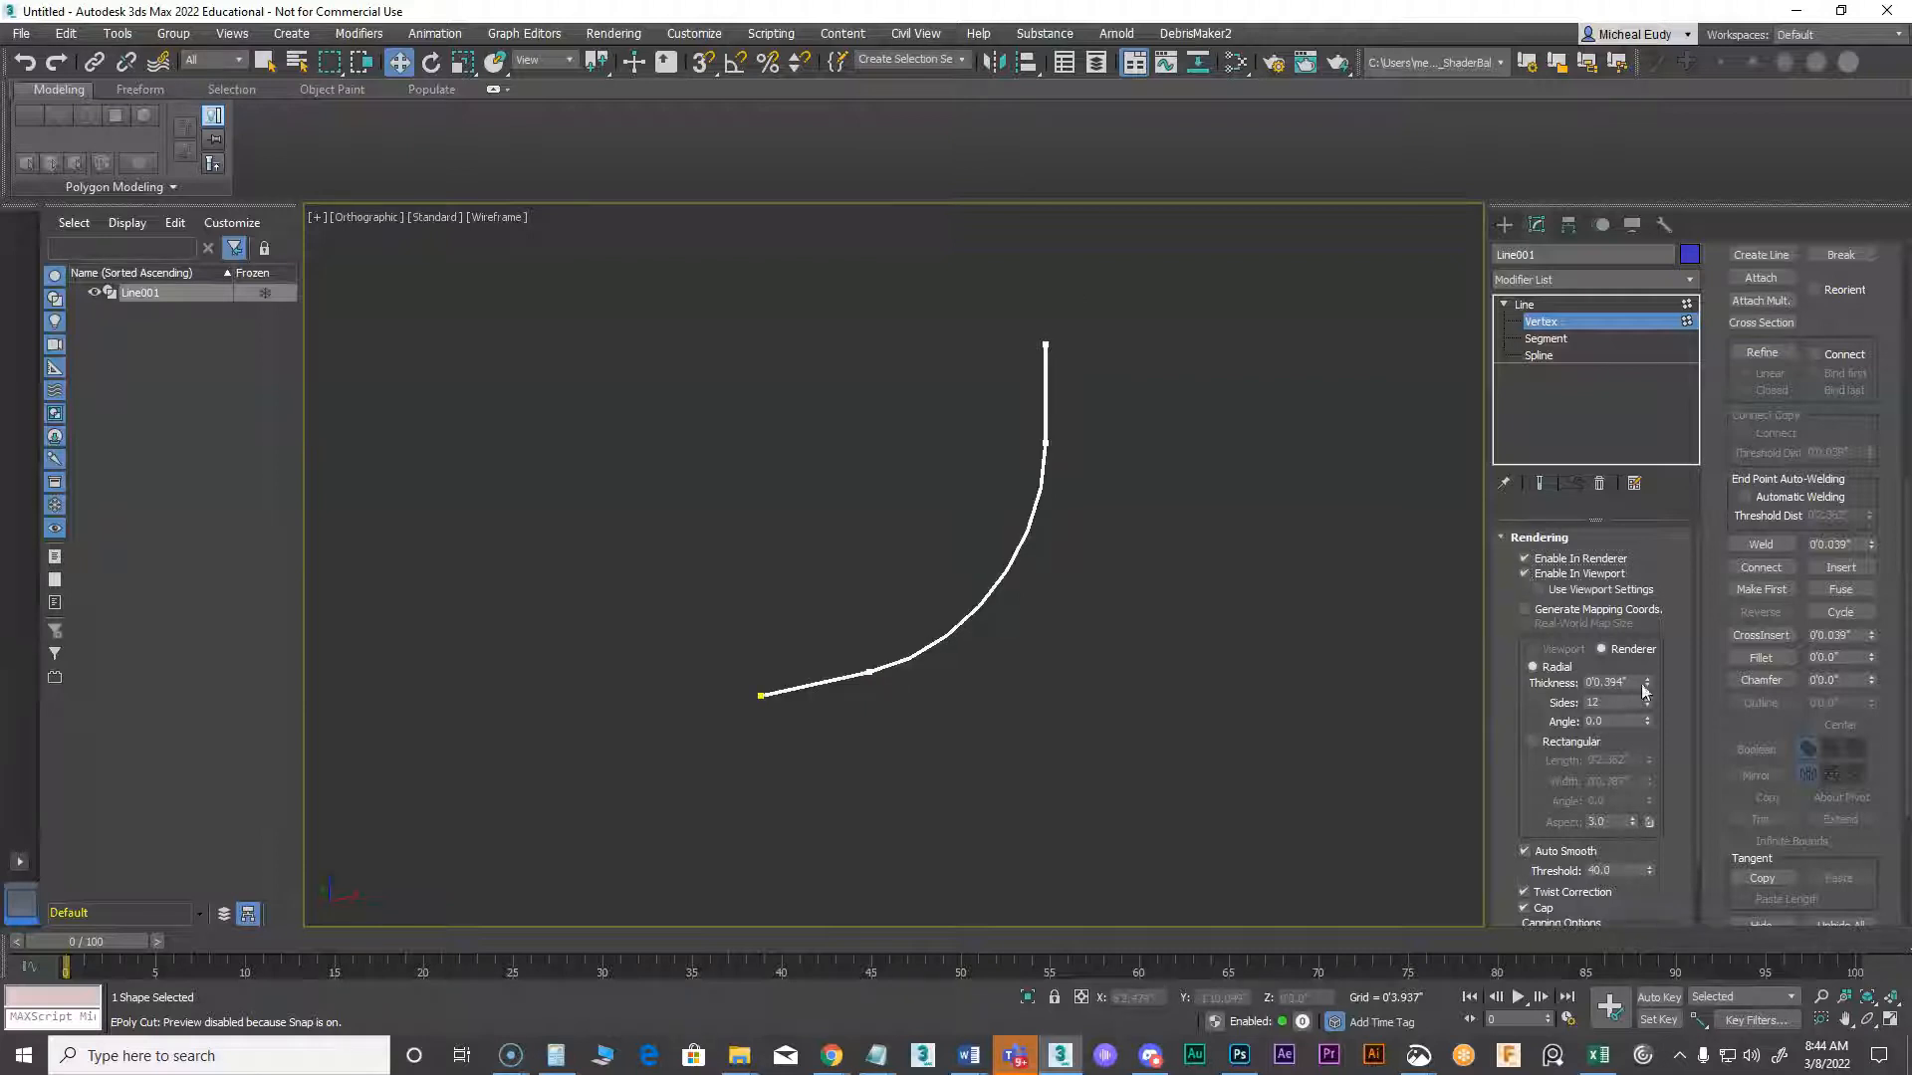
drag(1646, 683, 1647, 583)
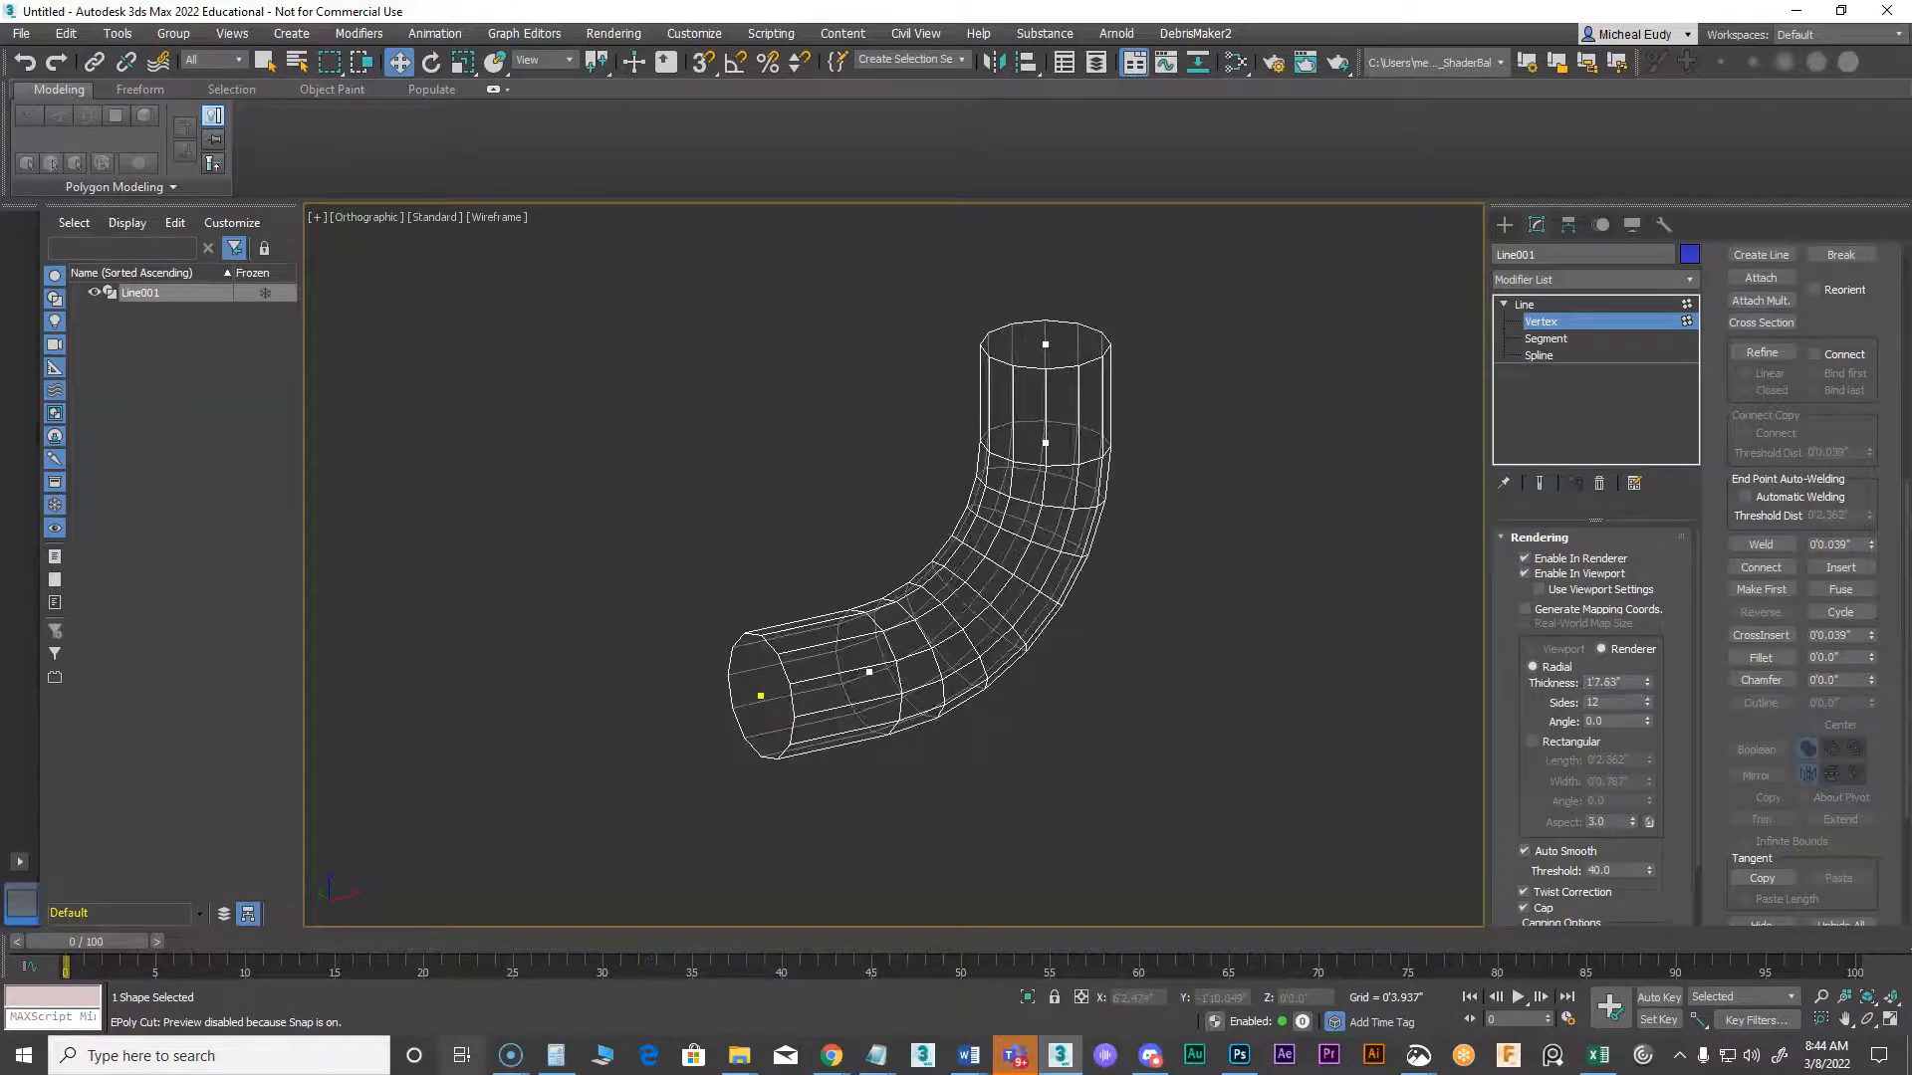
drag(1647, 683, 1646, 613)
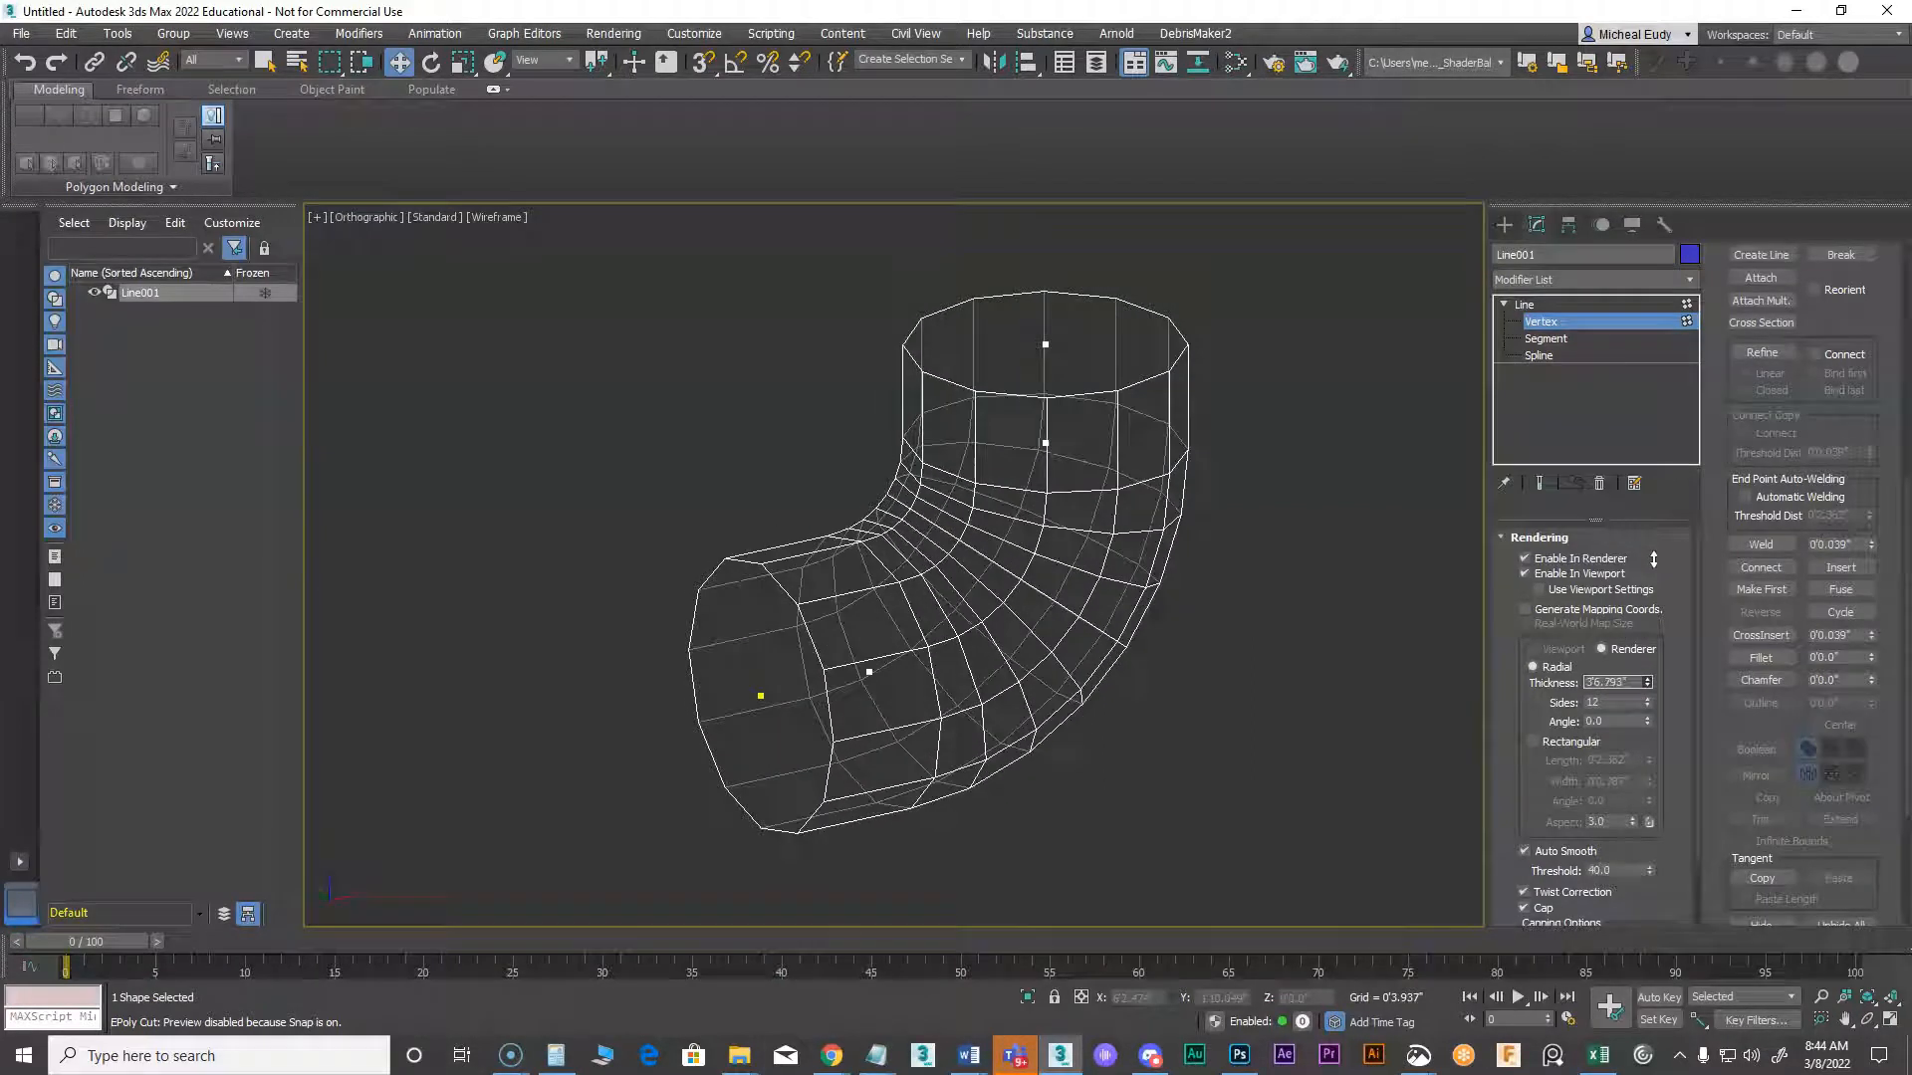
click(1524, 572)
click(1524, 558)
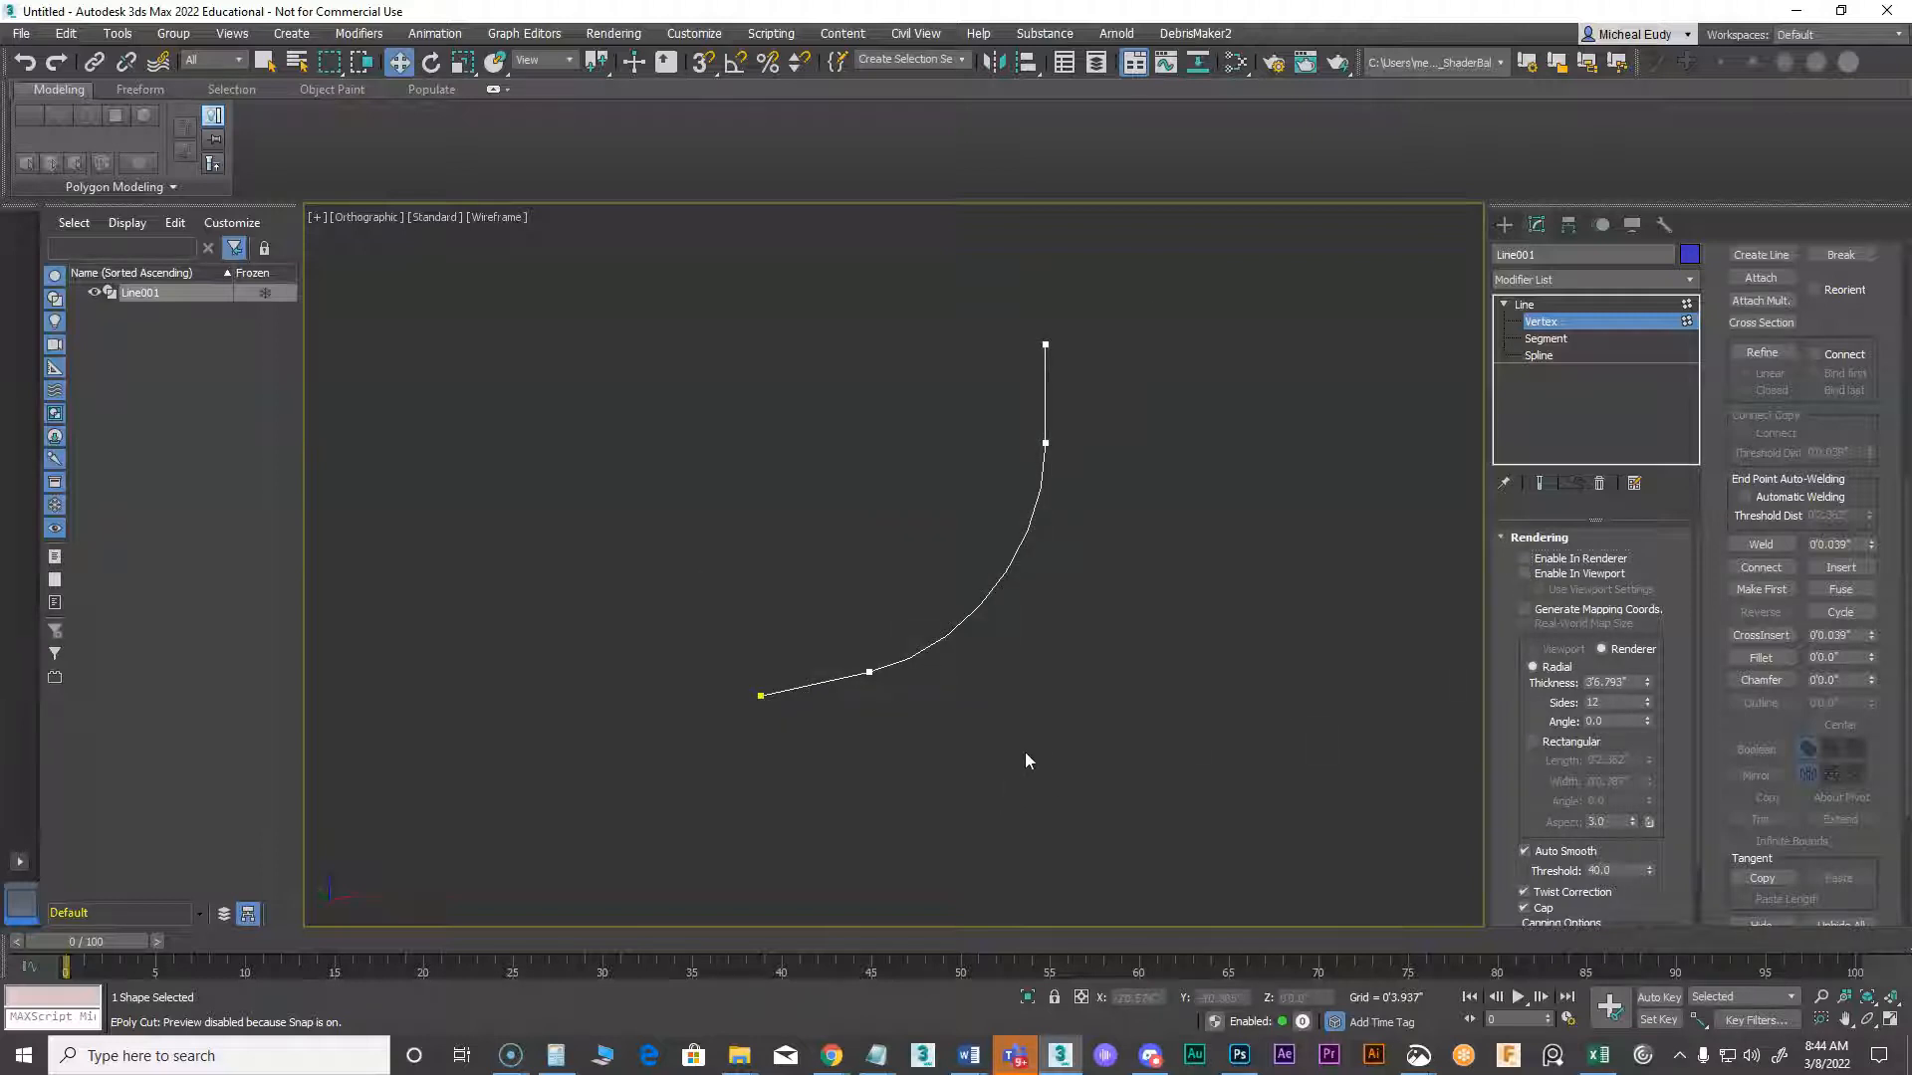
Draw an NGon spline with a radius of about 1'5.3" on the ground plane below the curved line
click(1505, 225)
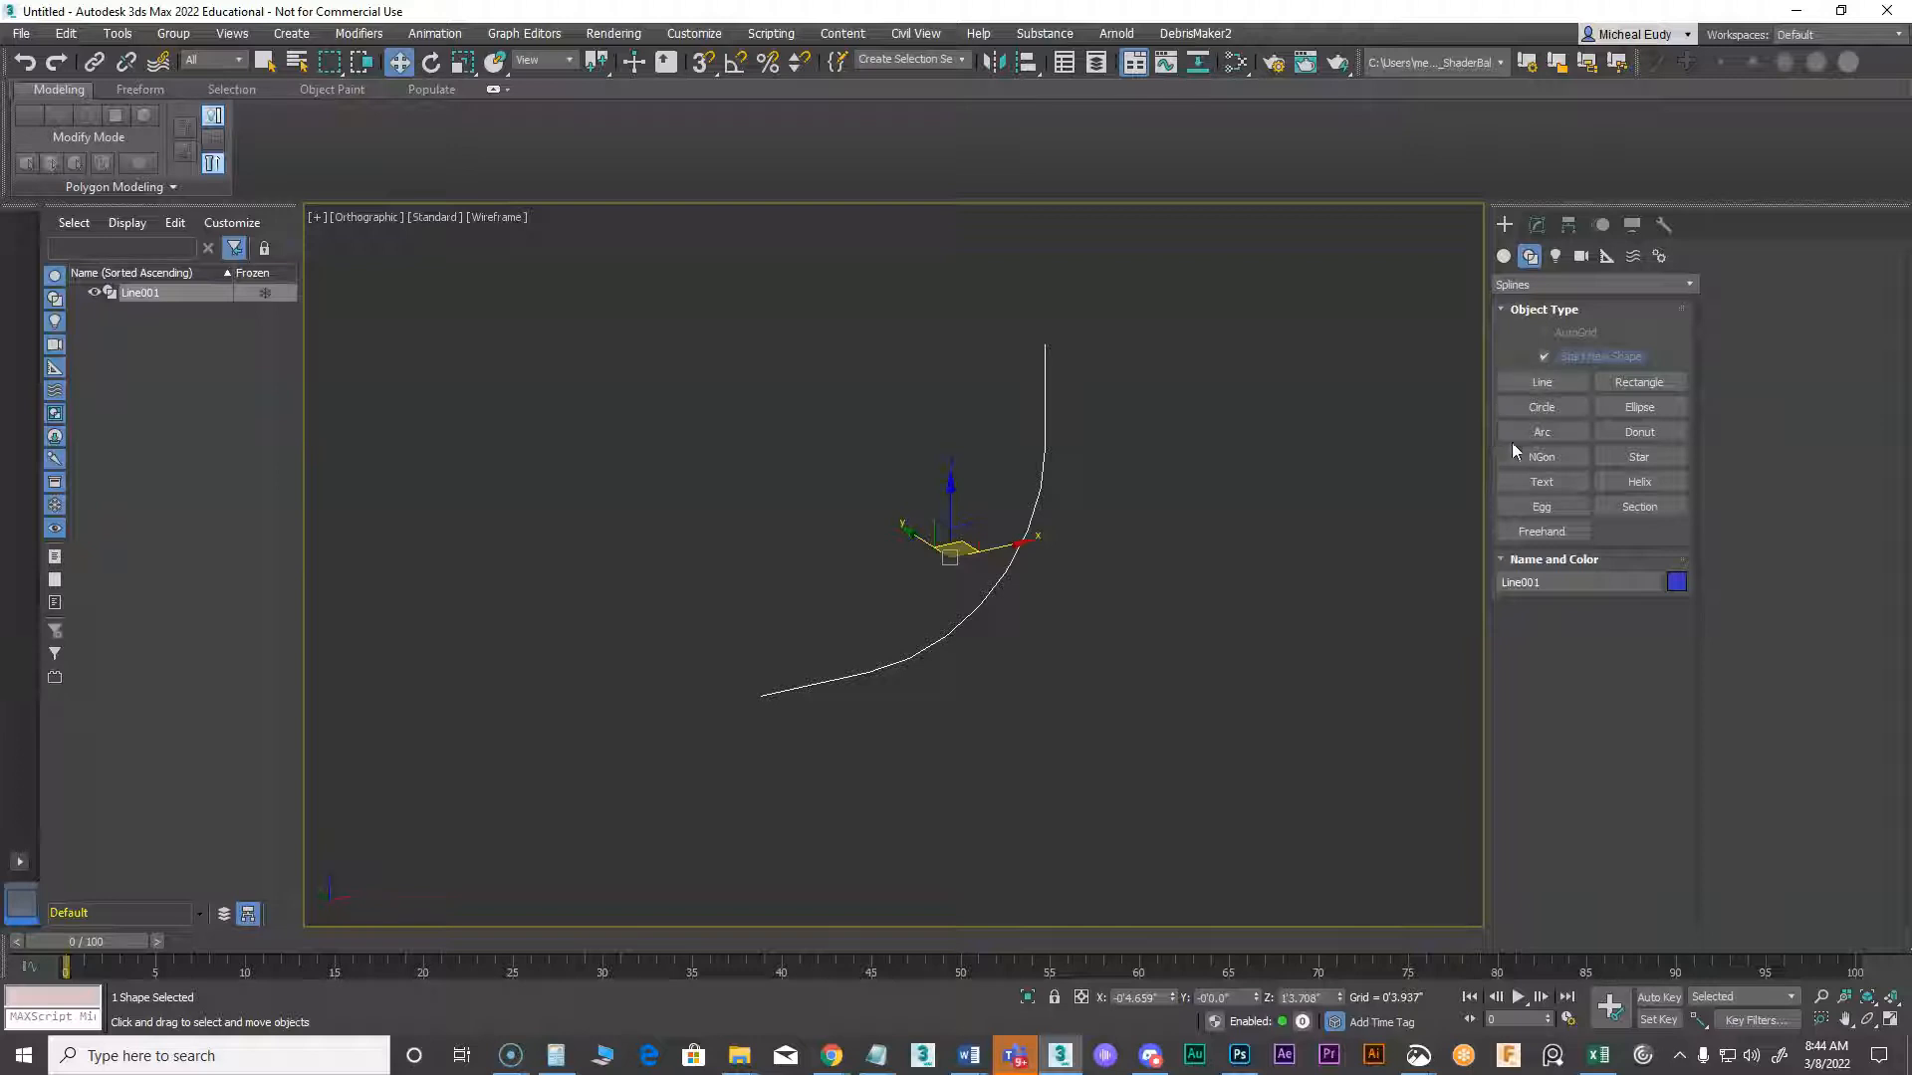
click(1539, 457)
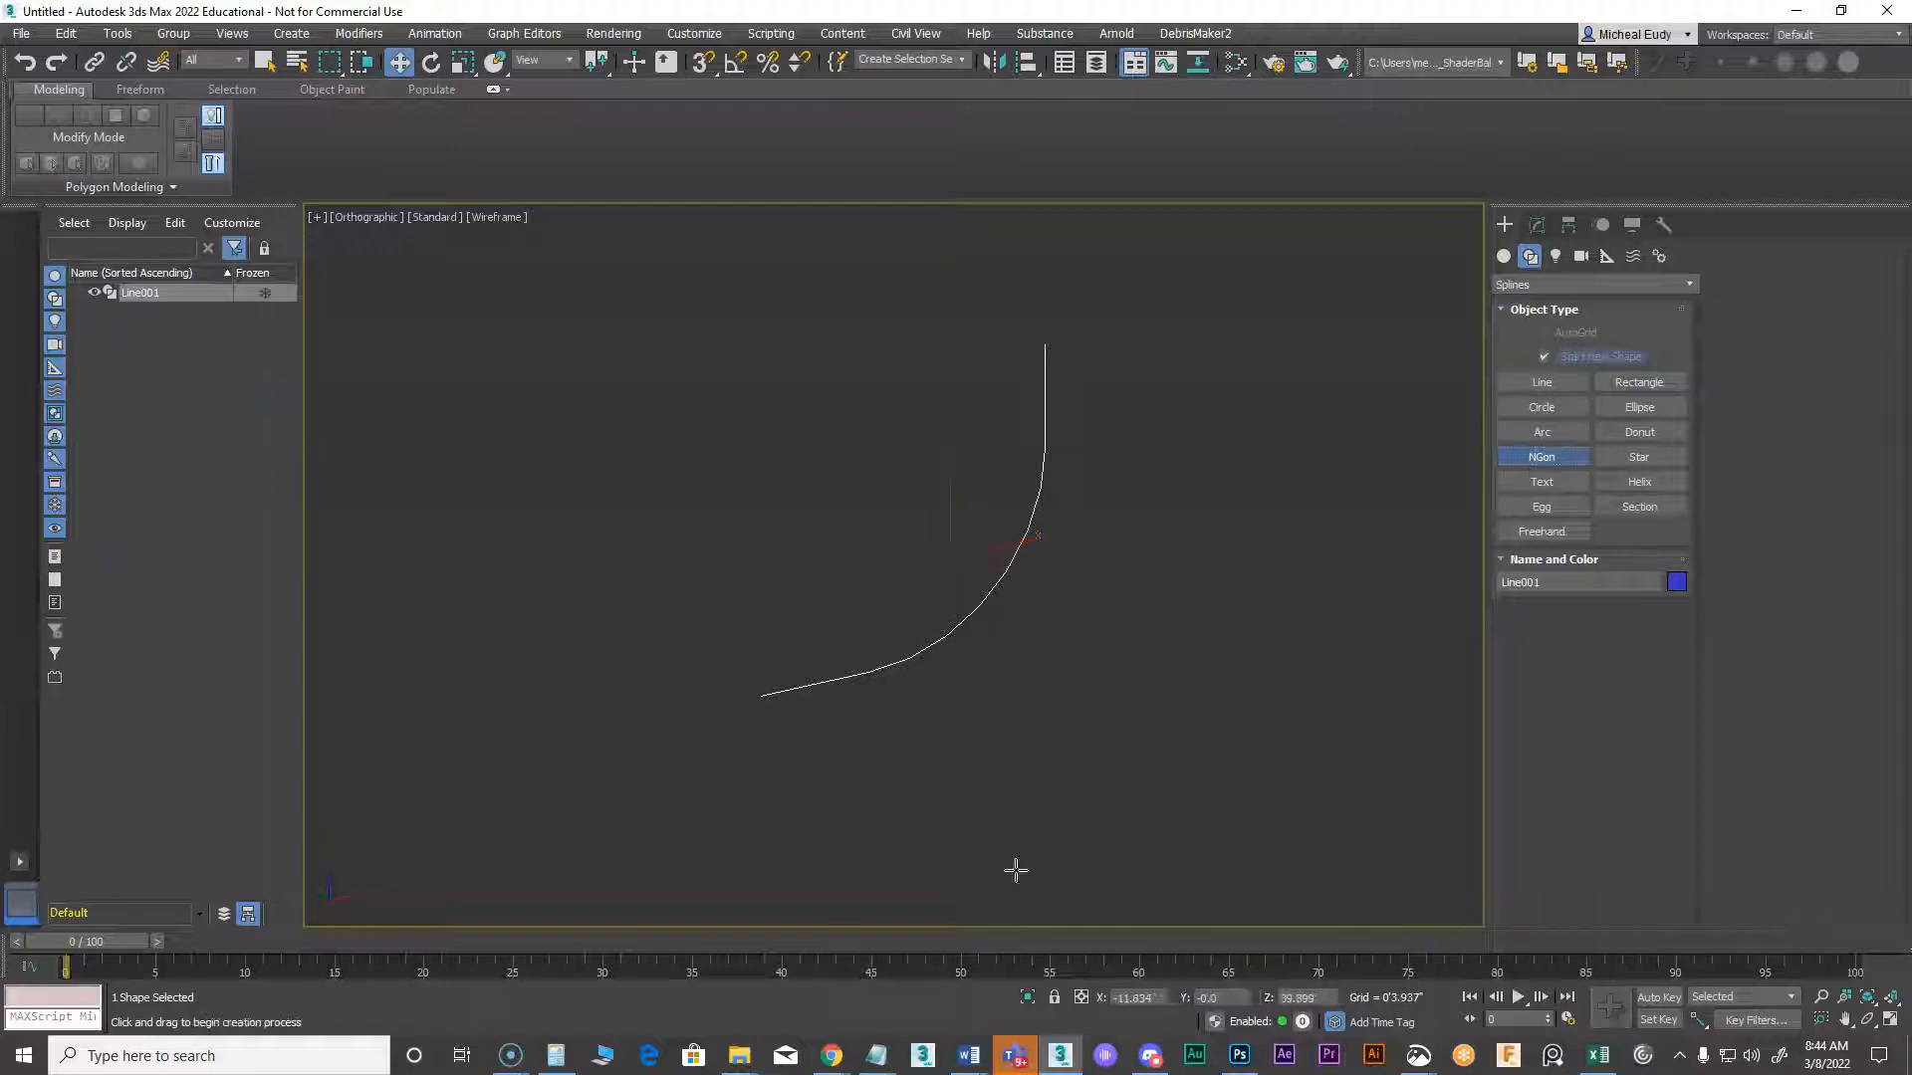
drag(931, 756, 973, 786)
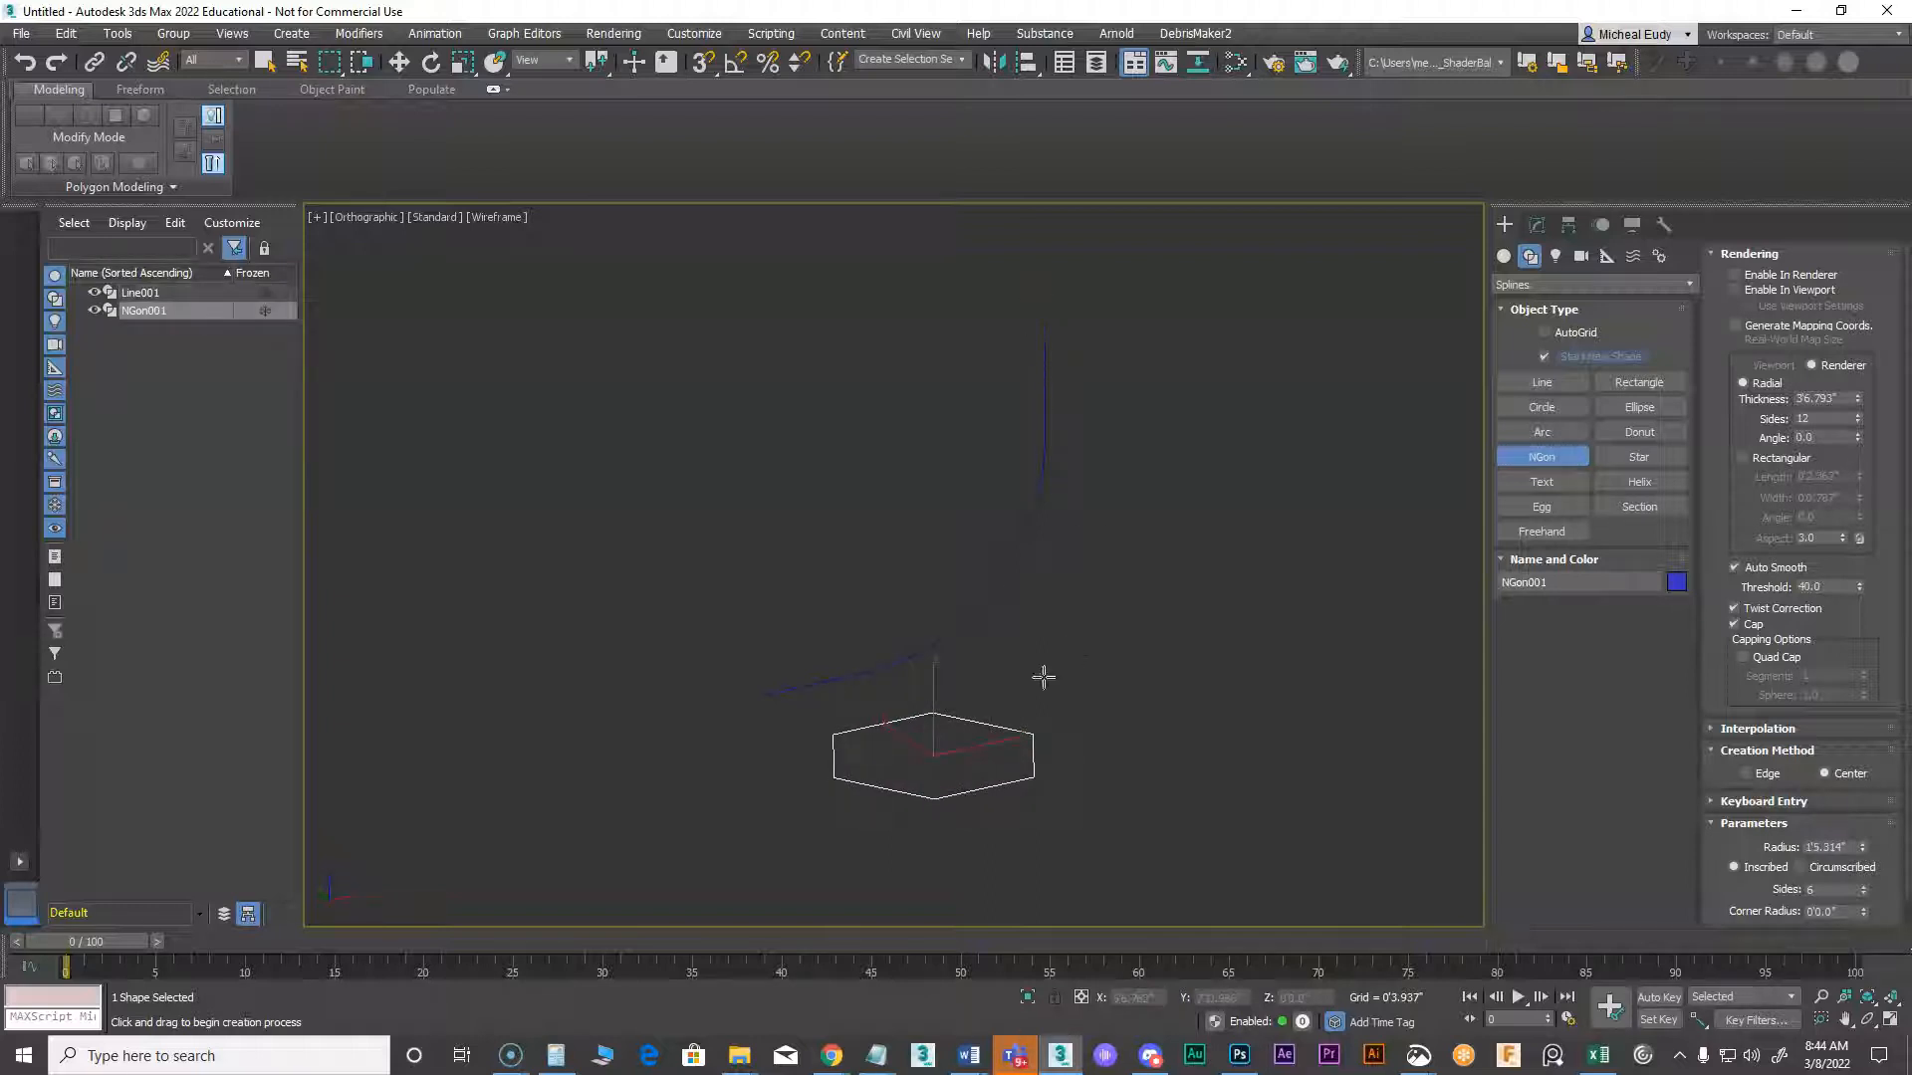
key(w)
middle_drag(1049, 747, 1074, 730)
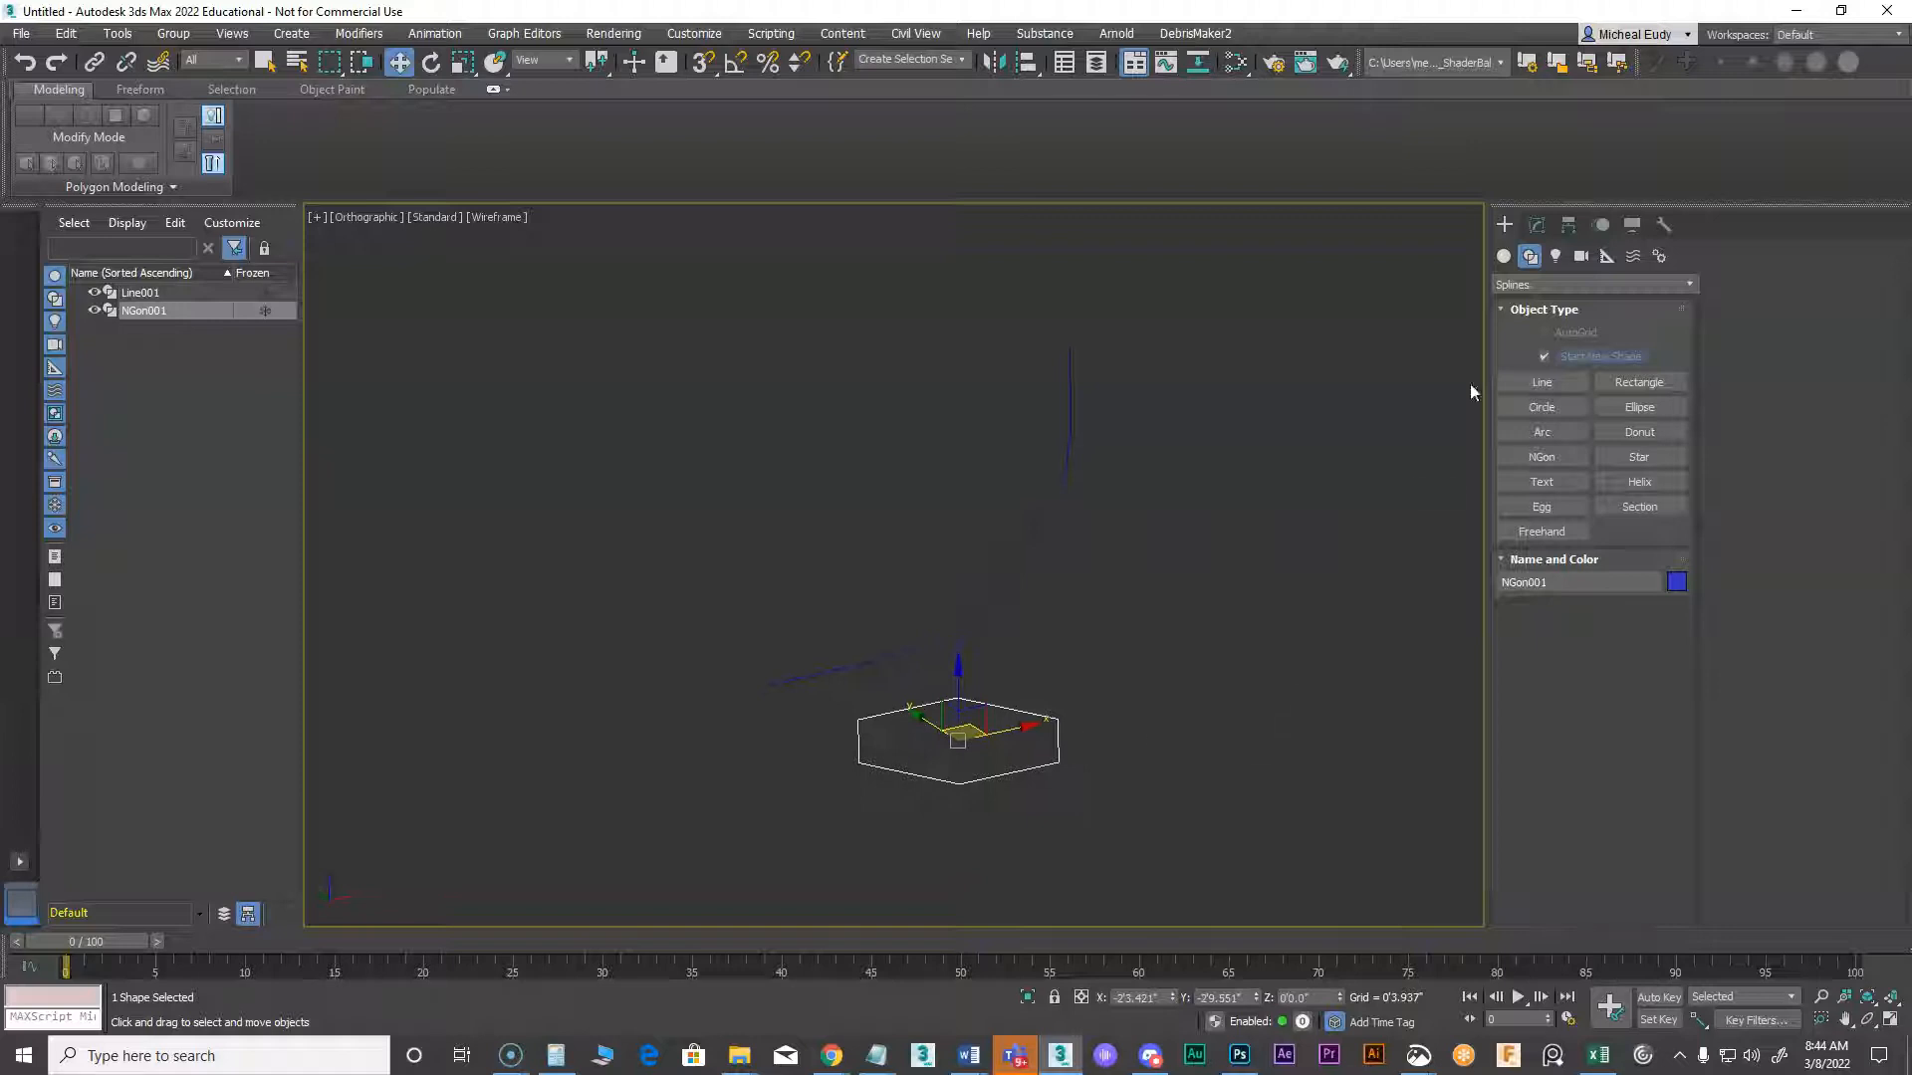
Set the NGon's number of sides to 12
click(1535, 225)
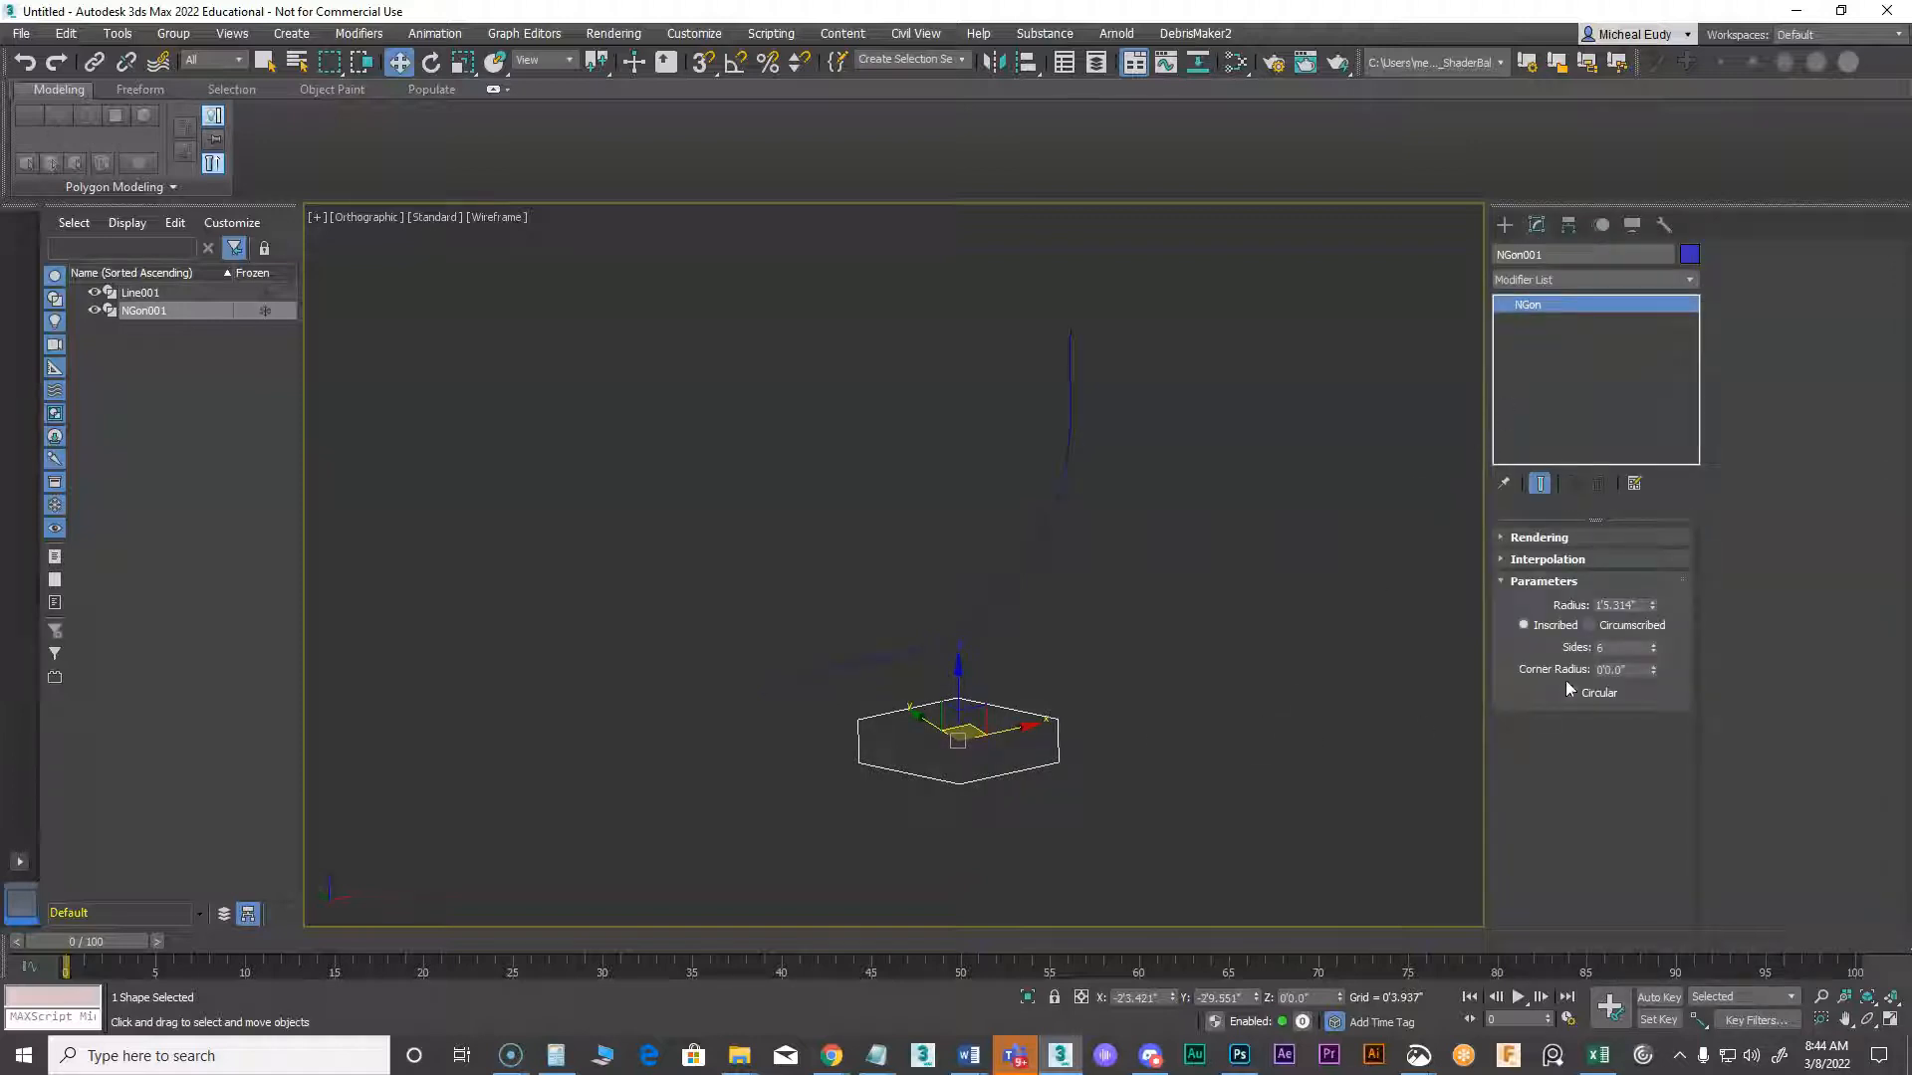
drag(1615, 648, 1576, 654)
text(12)
key(Return)
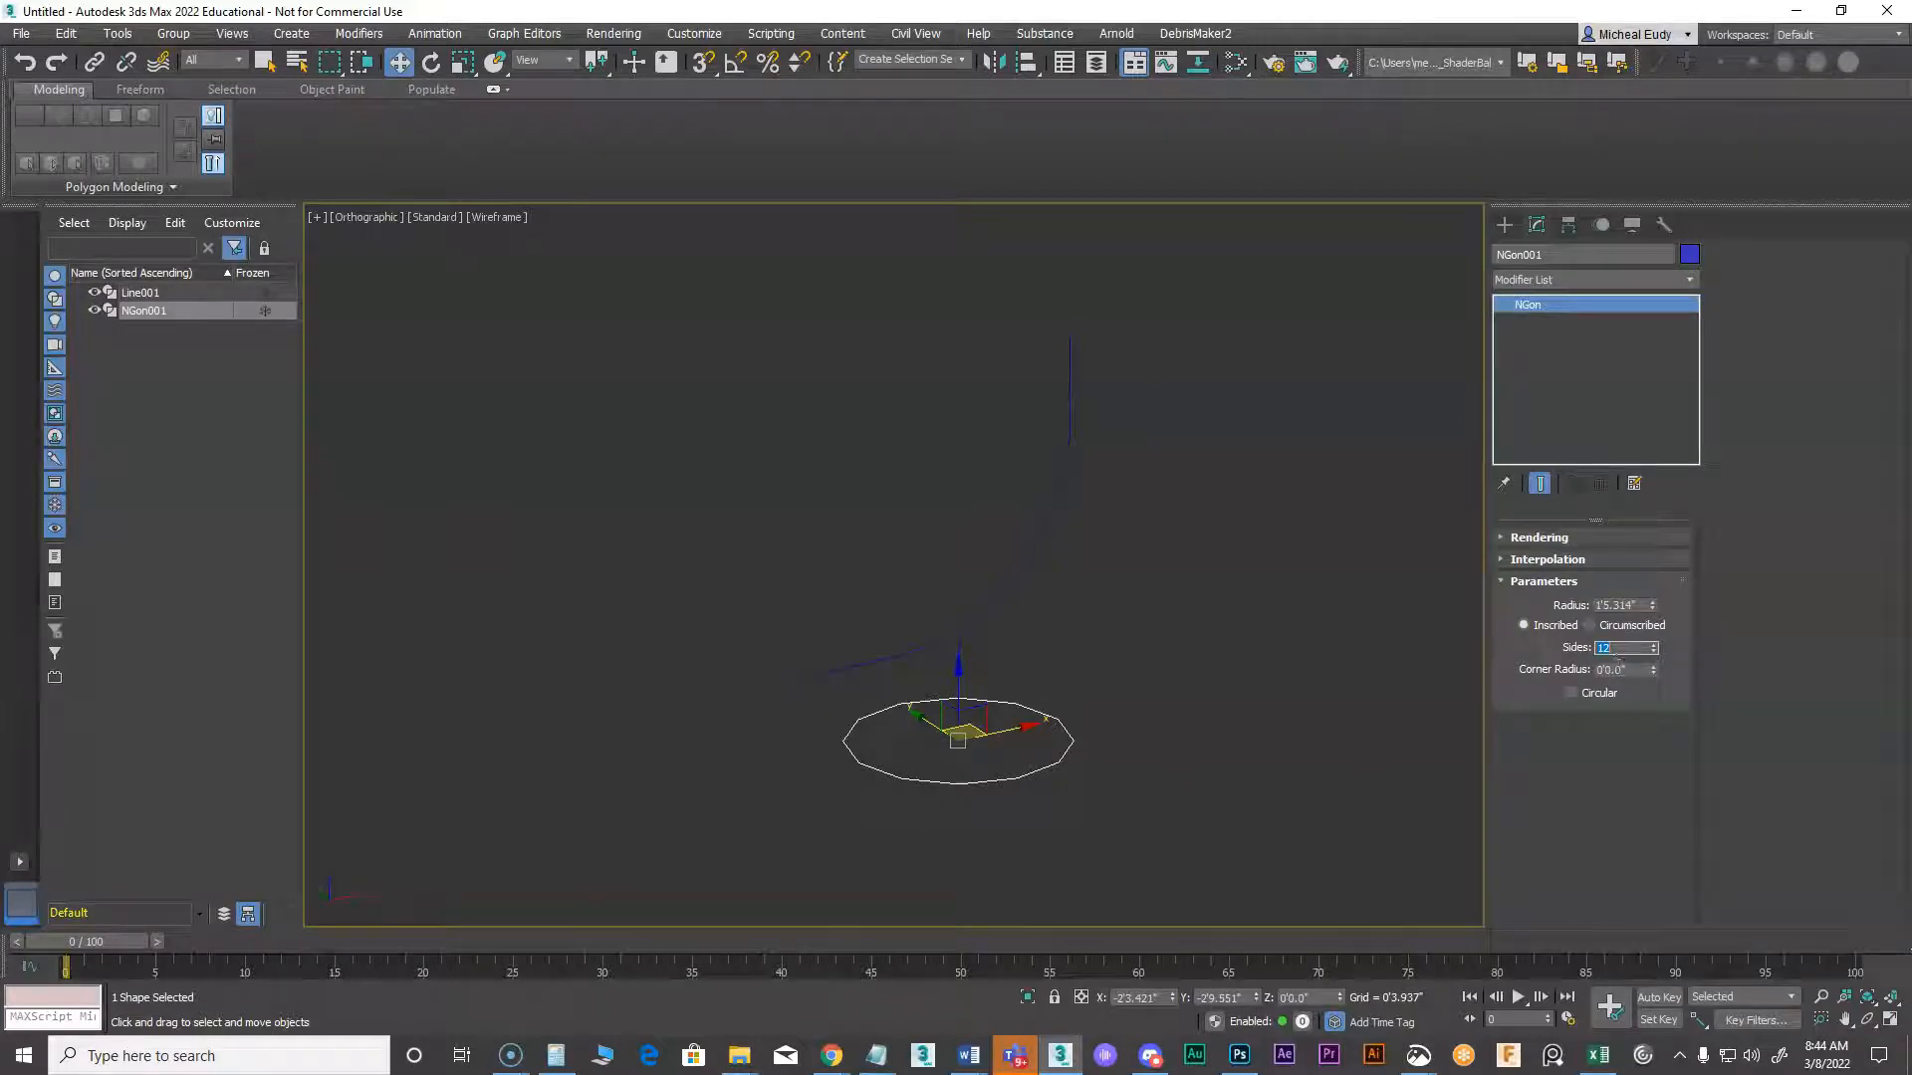
Create a Loft compound object with the curved line as the path and the 12-sided NGon as the shape
click(1074, 661)
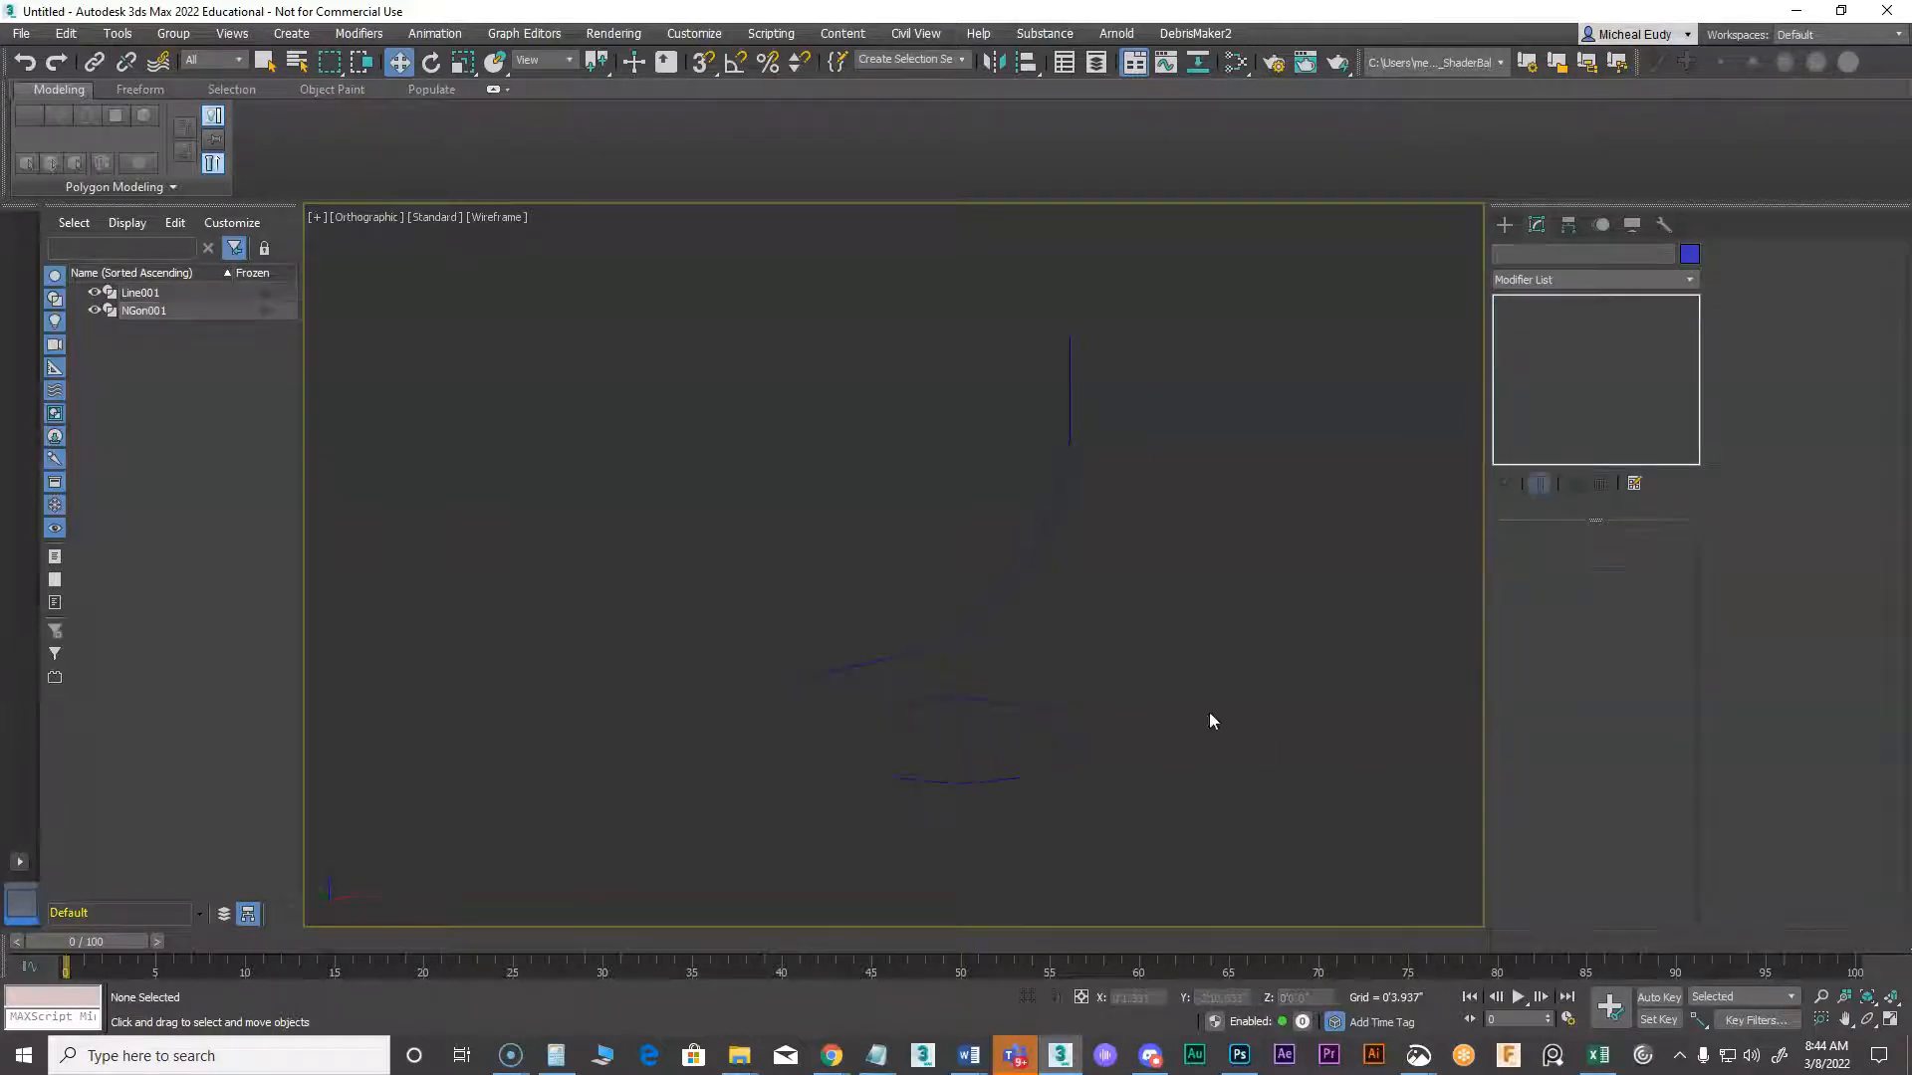
click(1014, 574)
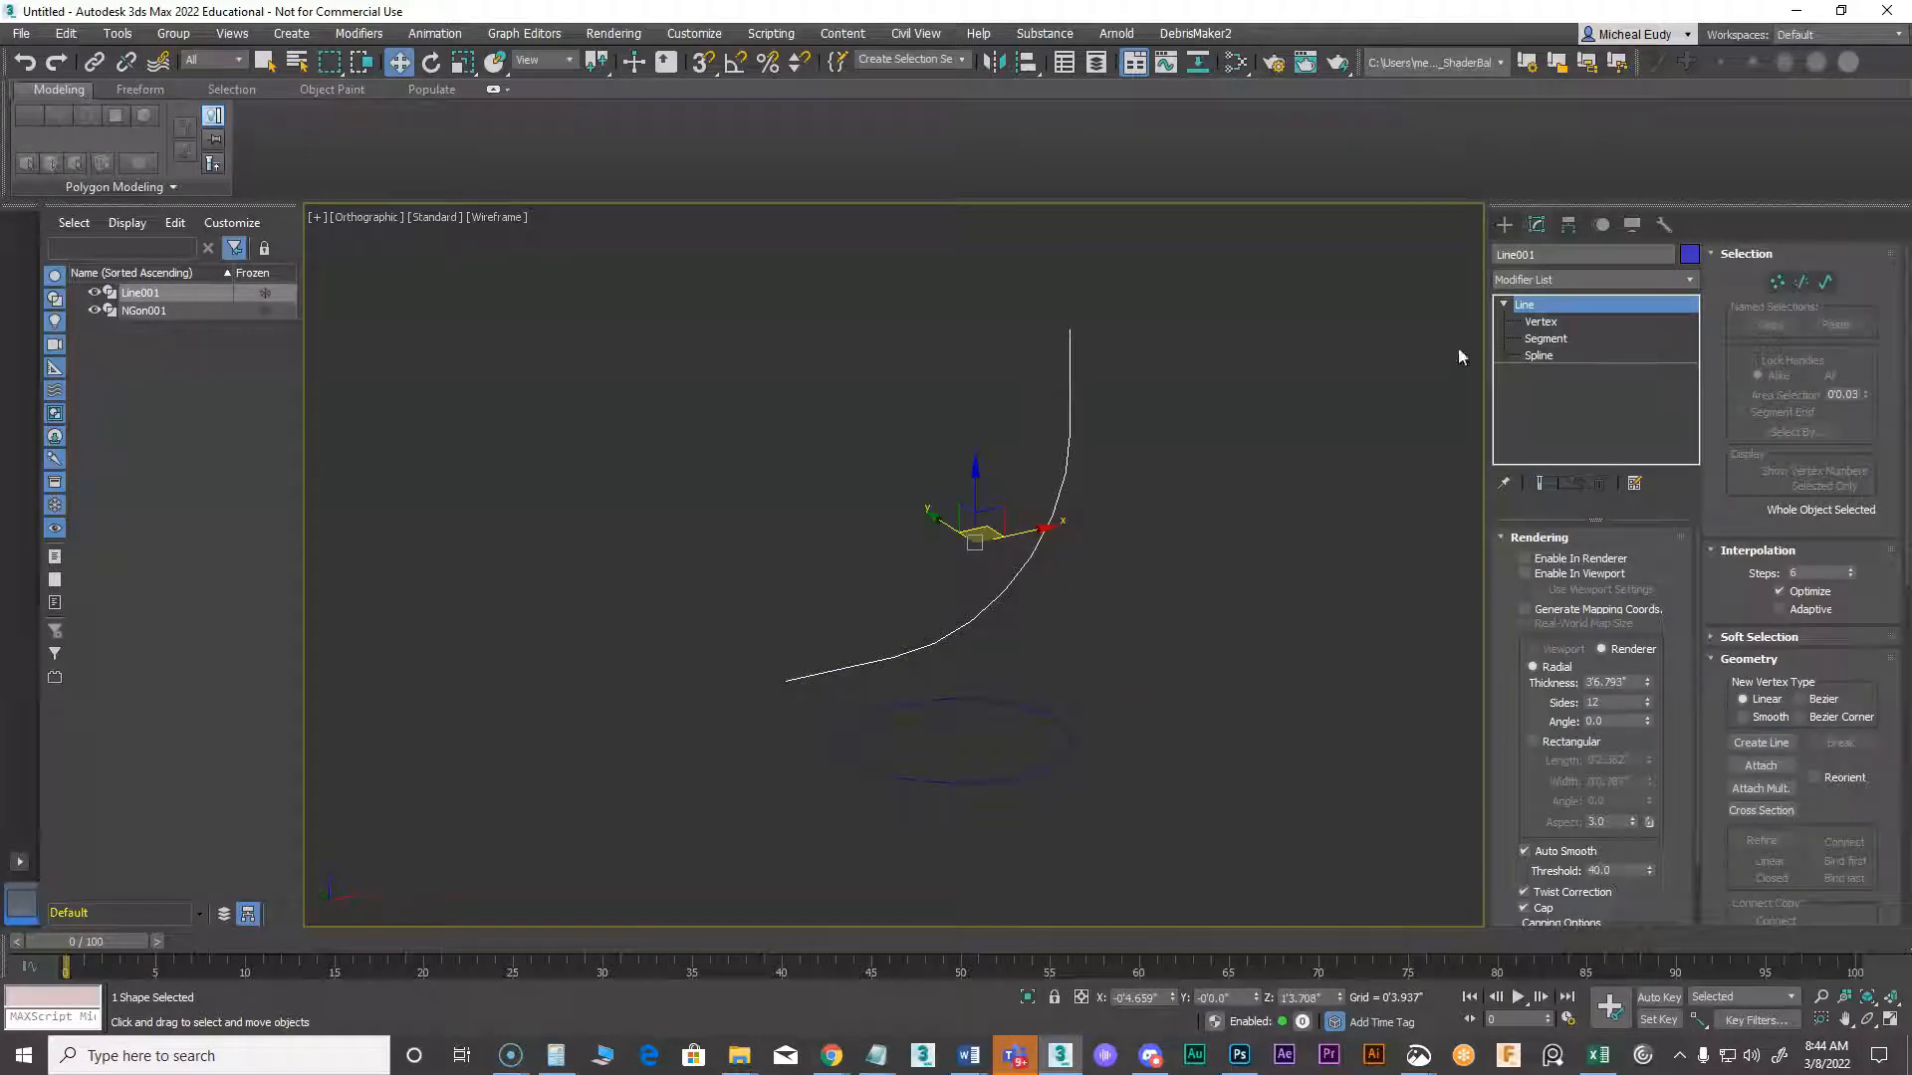
click(1505, 228)
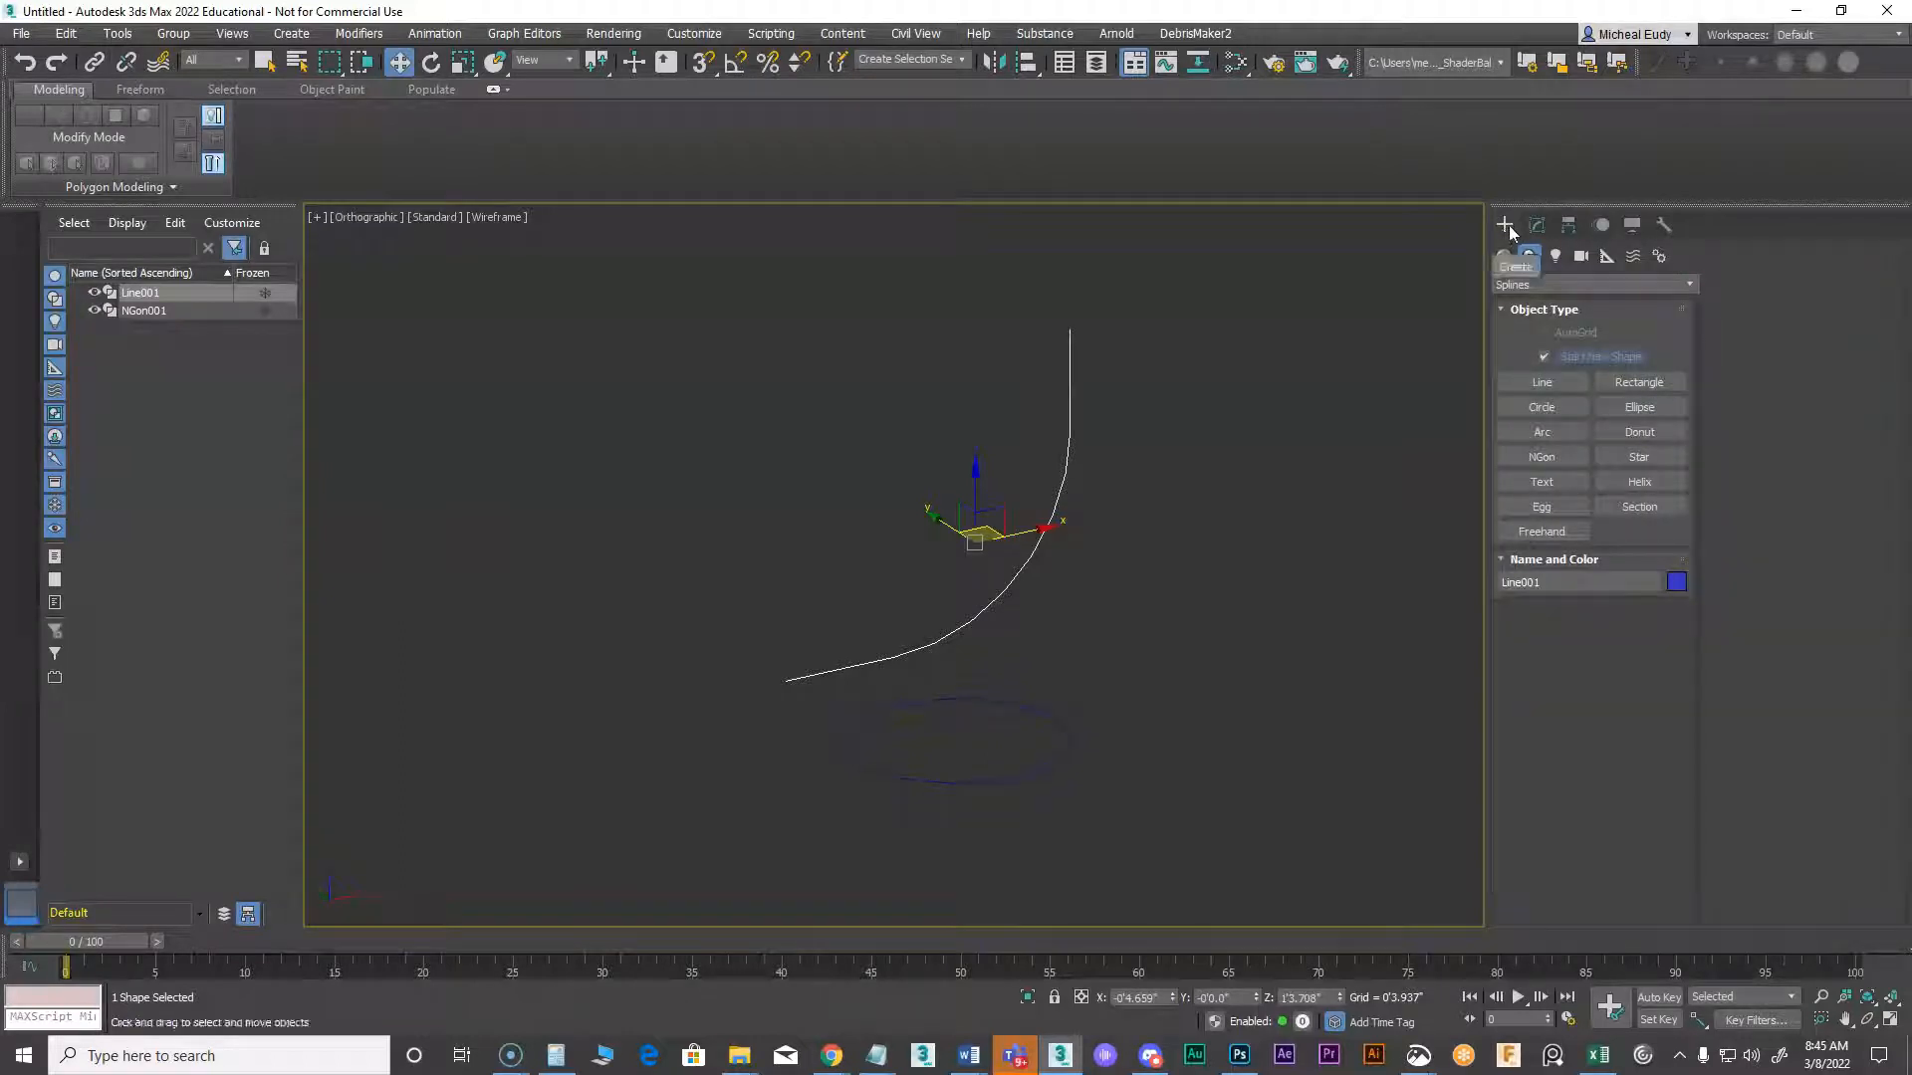
click(1504, 258)
click(1526, 285)
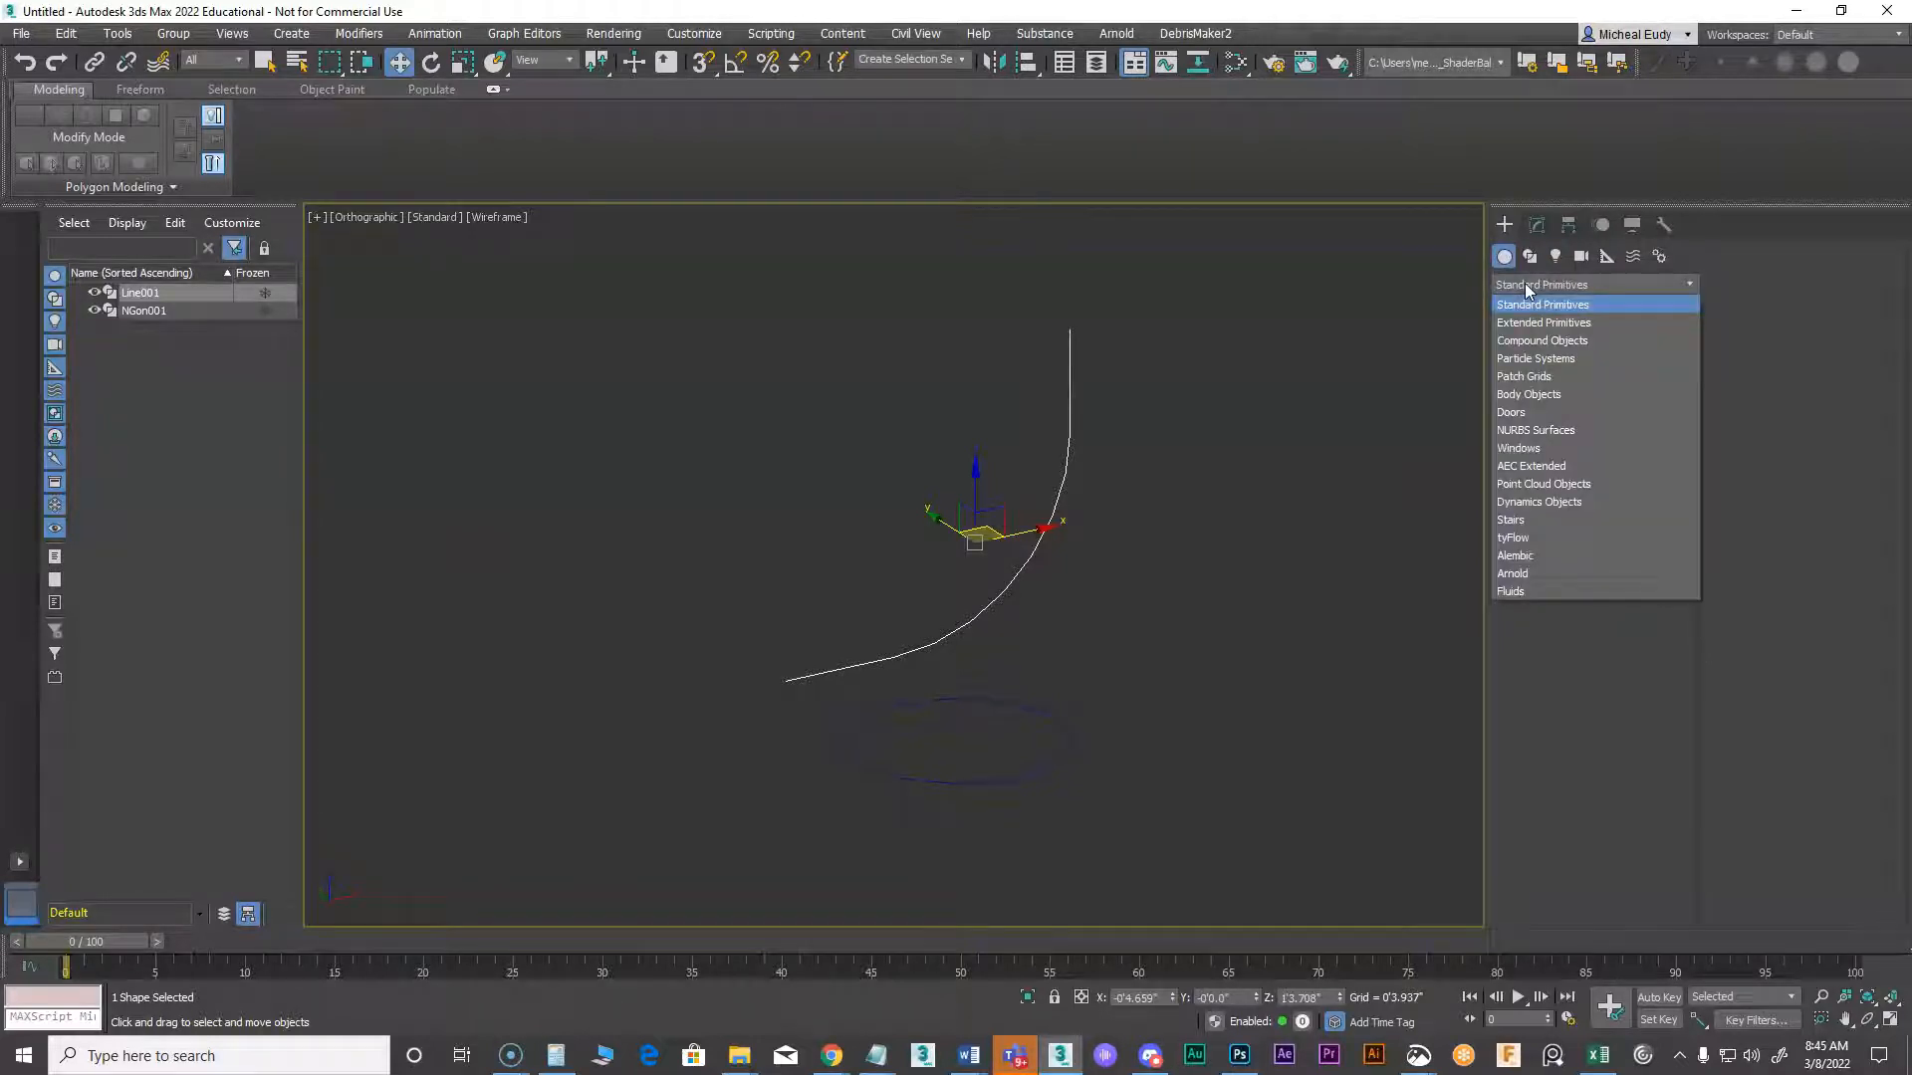
click(1523, 340)
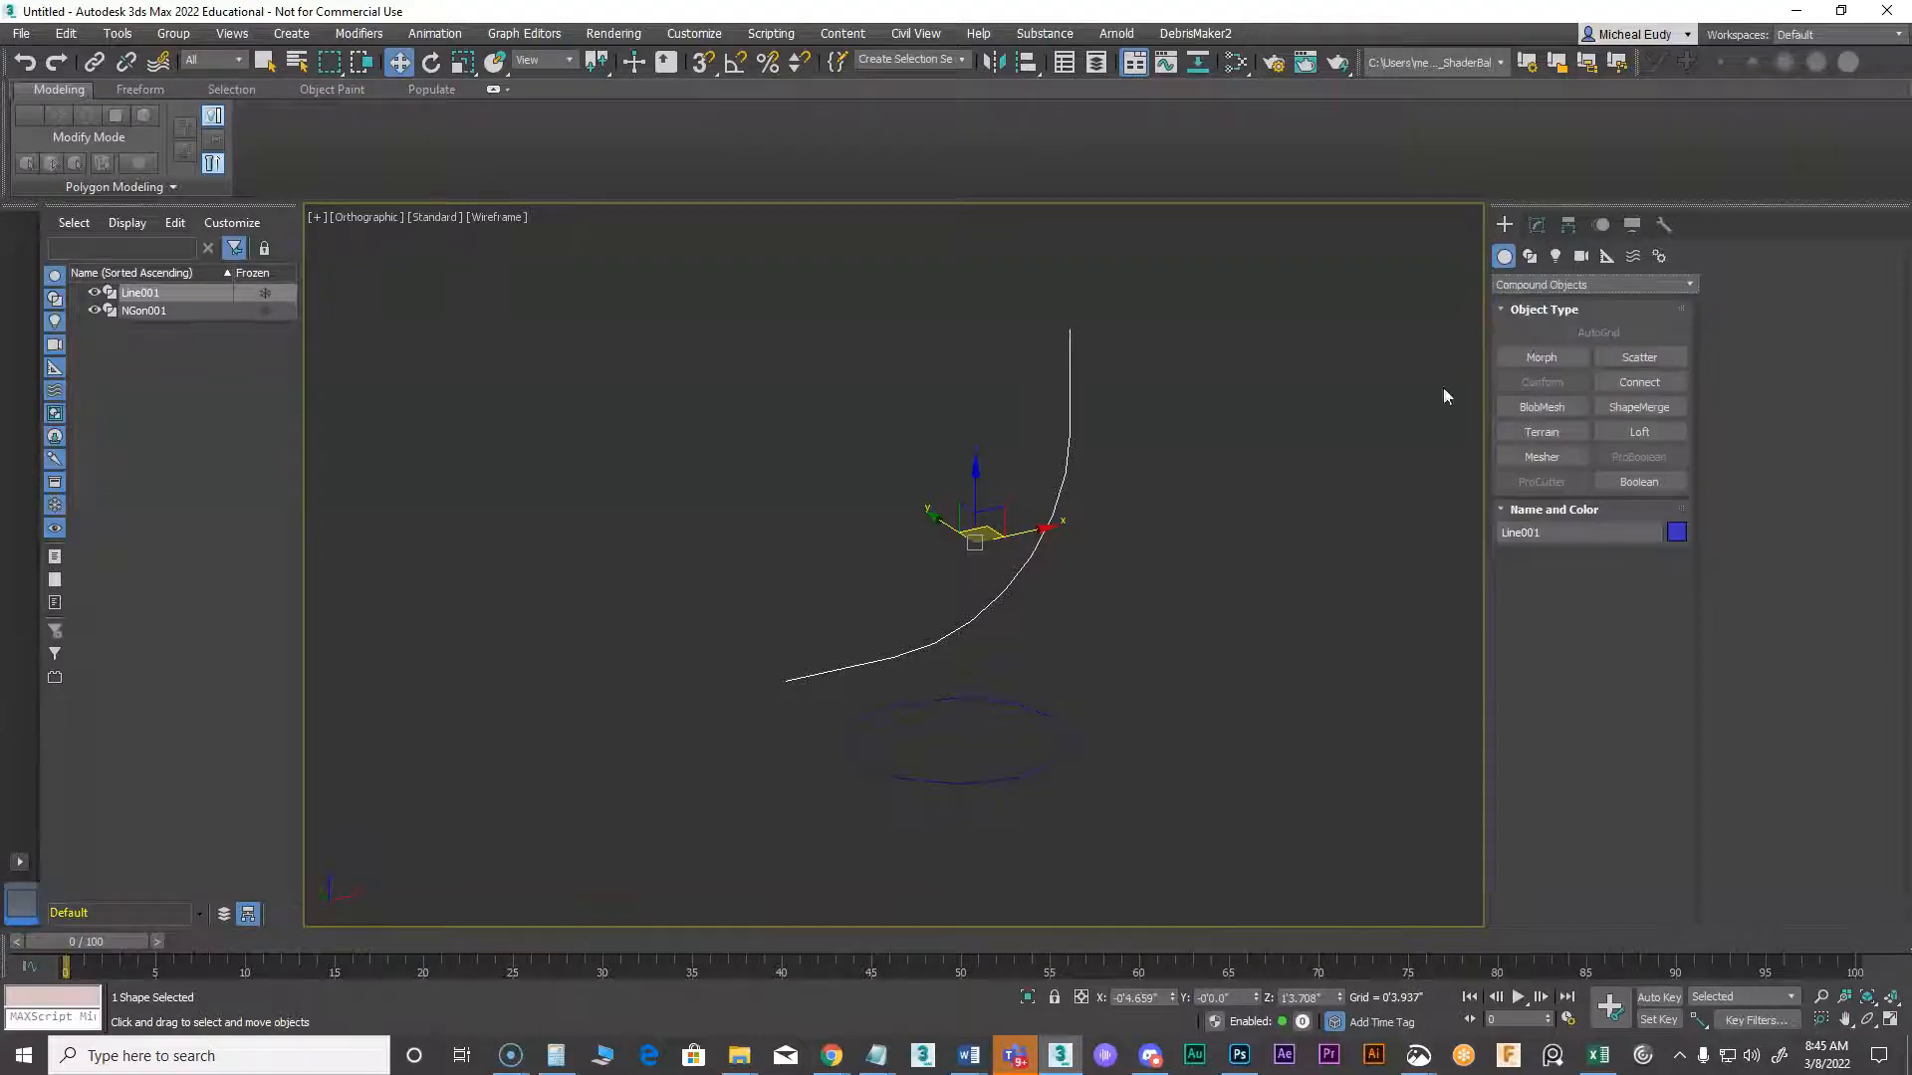
click(1637, 436)
click(1638, 434)
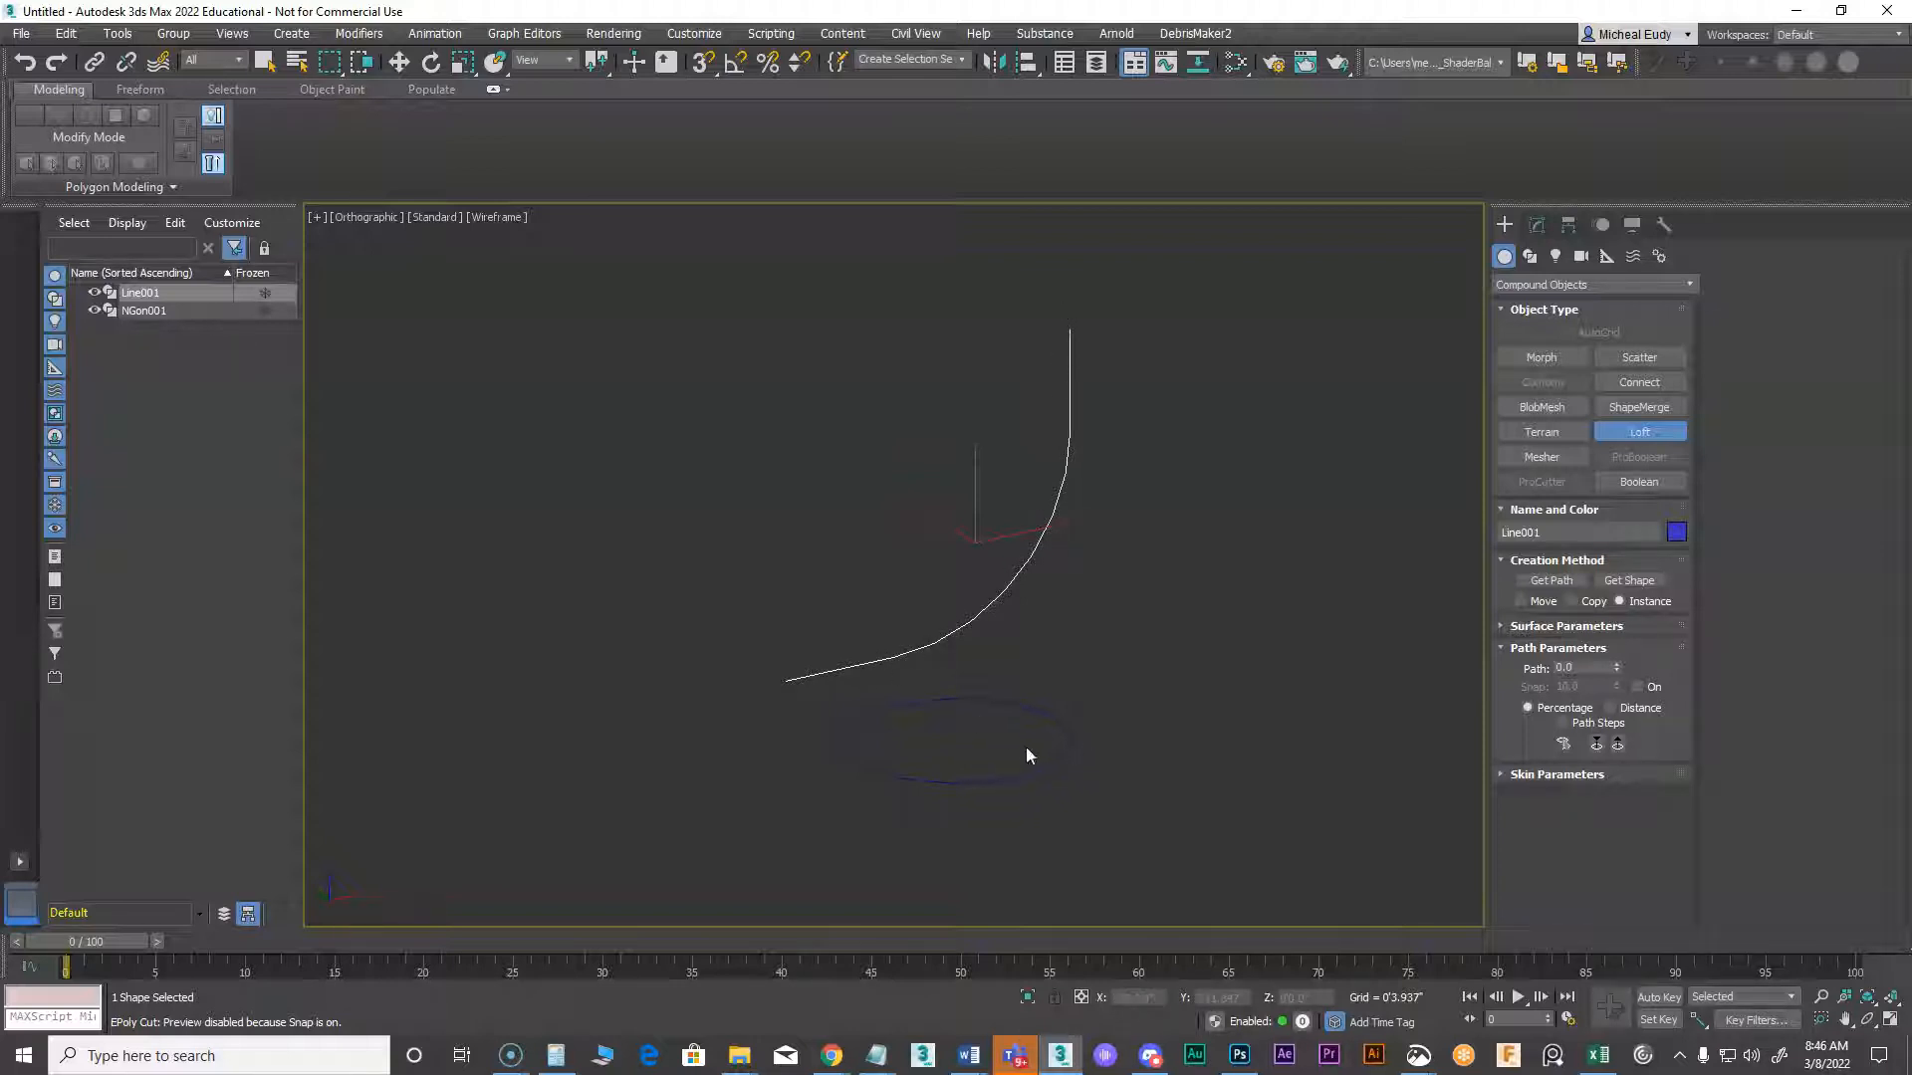
click(1621, 581)
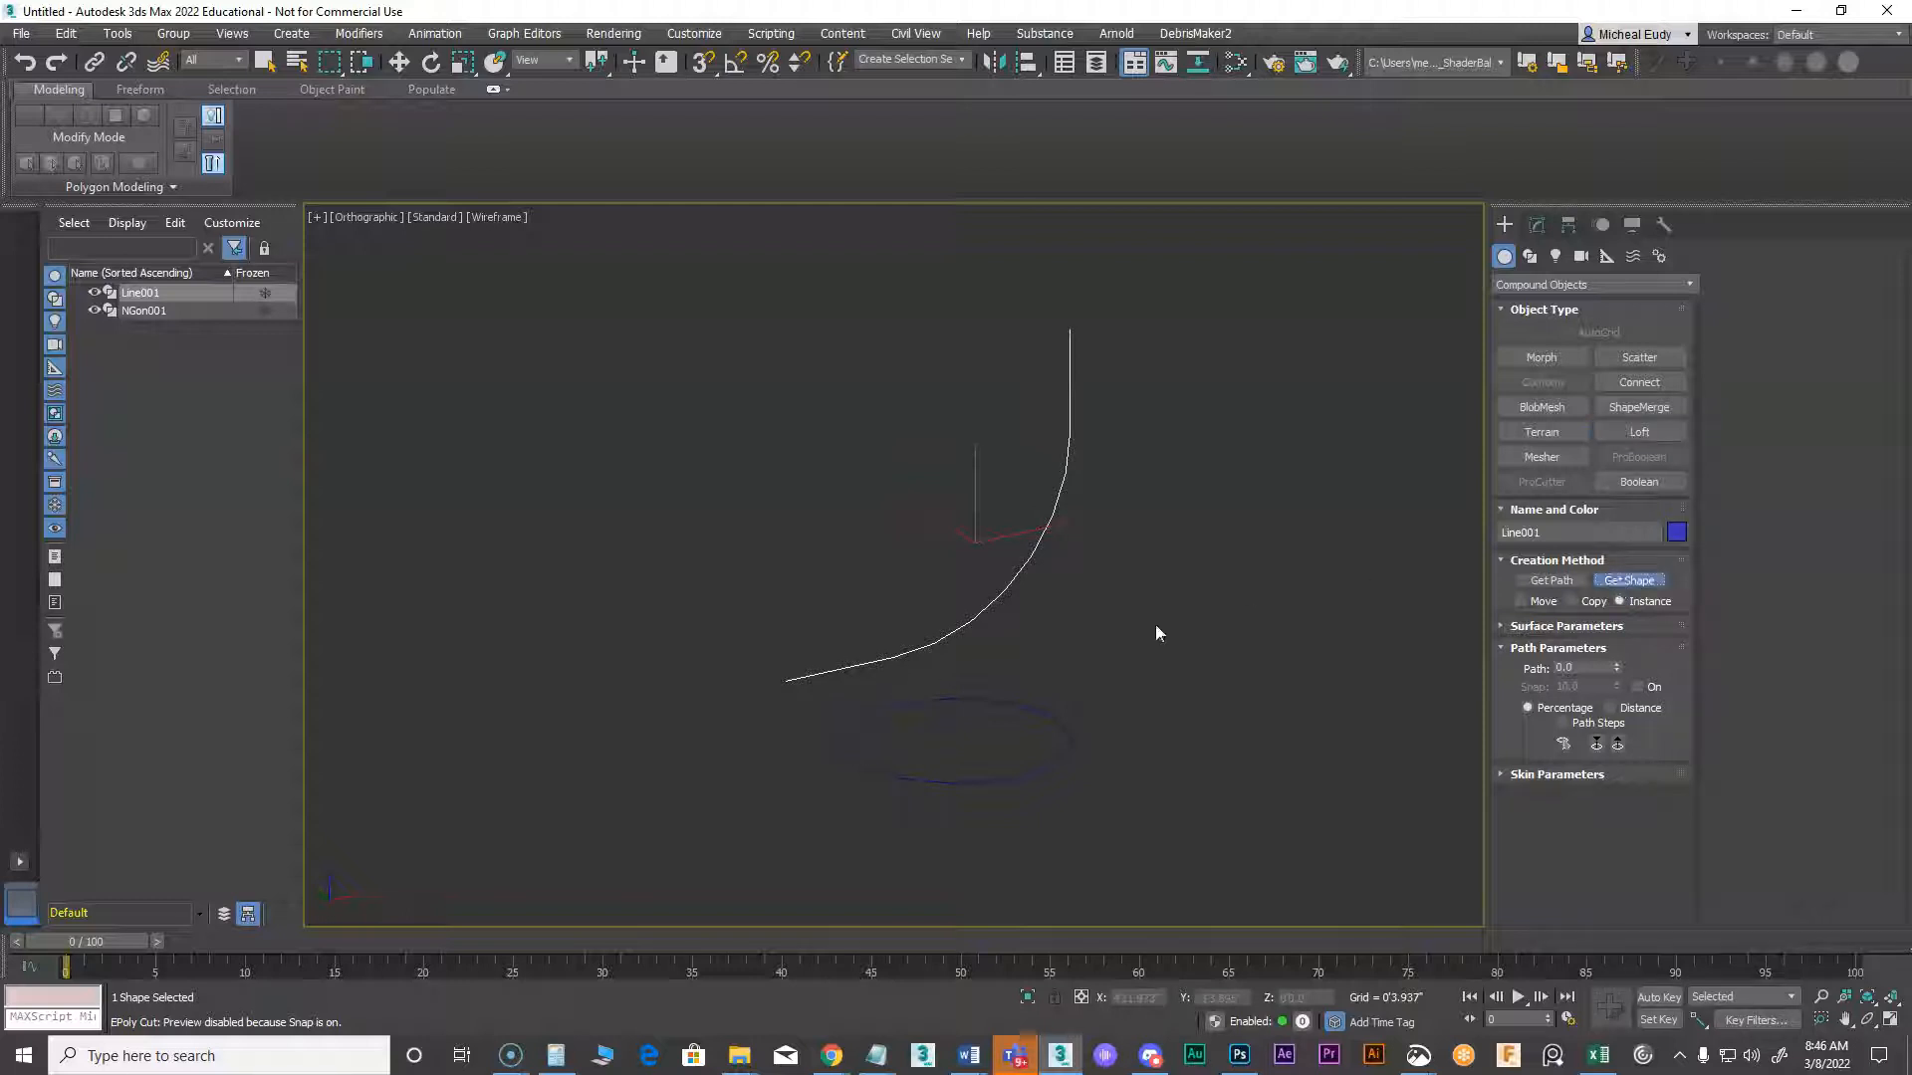
click(1071, 733)
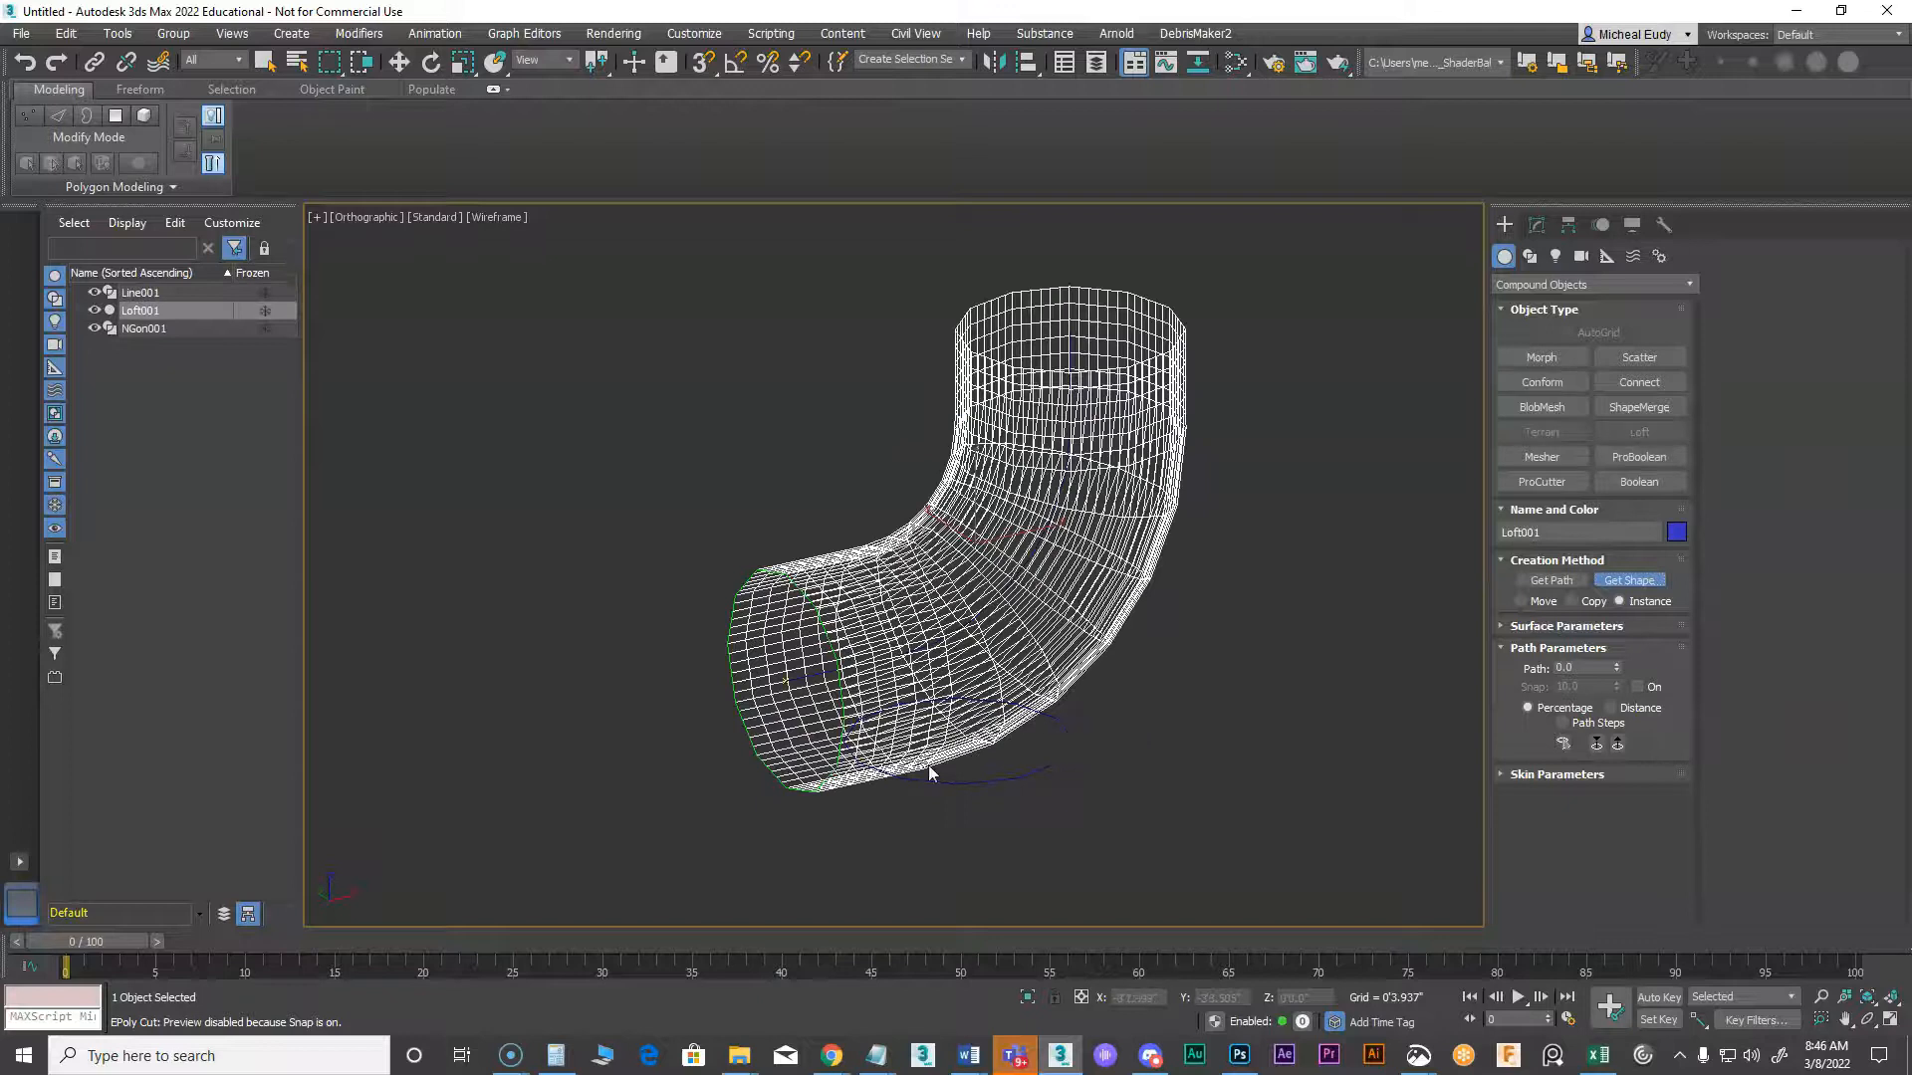
Display the lofted pipe shaded with edged faces and hide its selection brackets
key(F3)
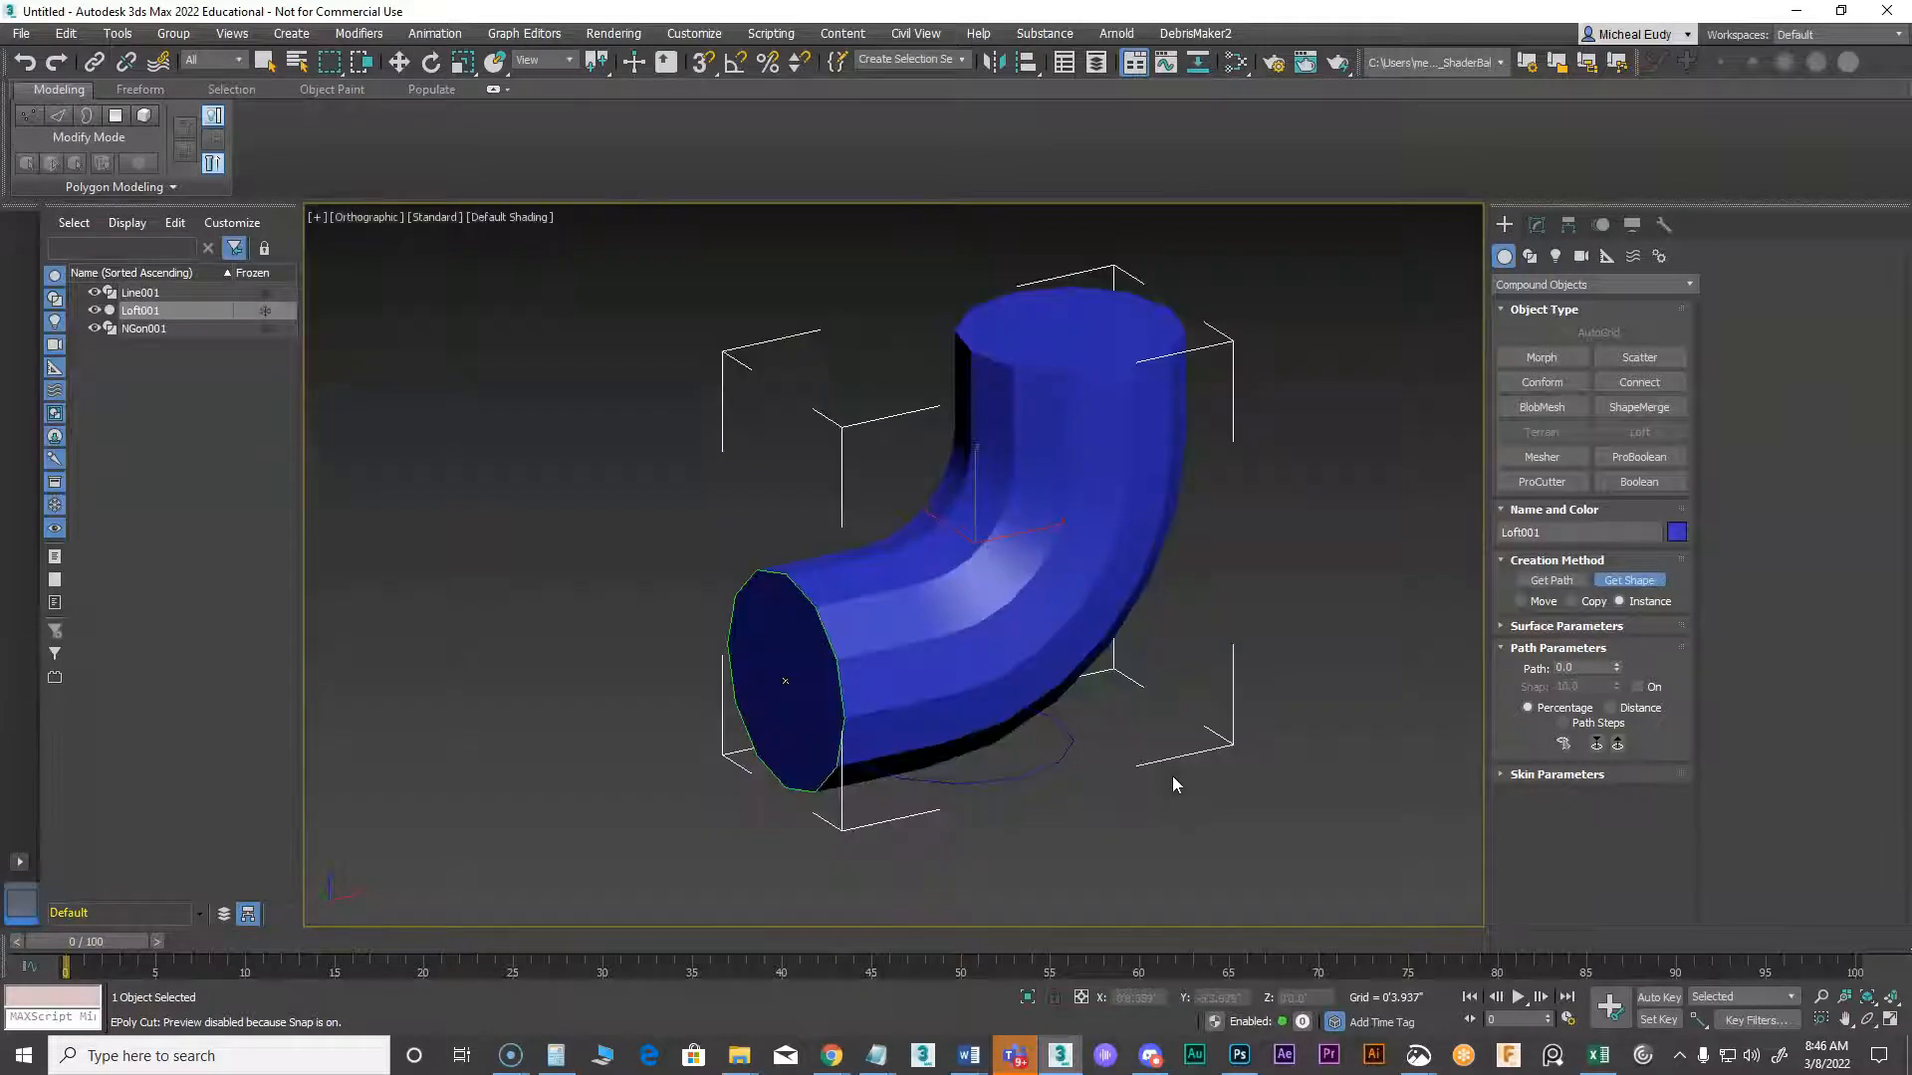
key(F4)
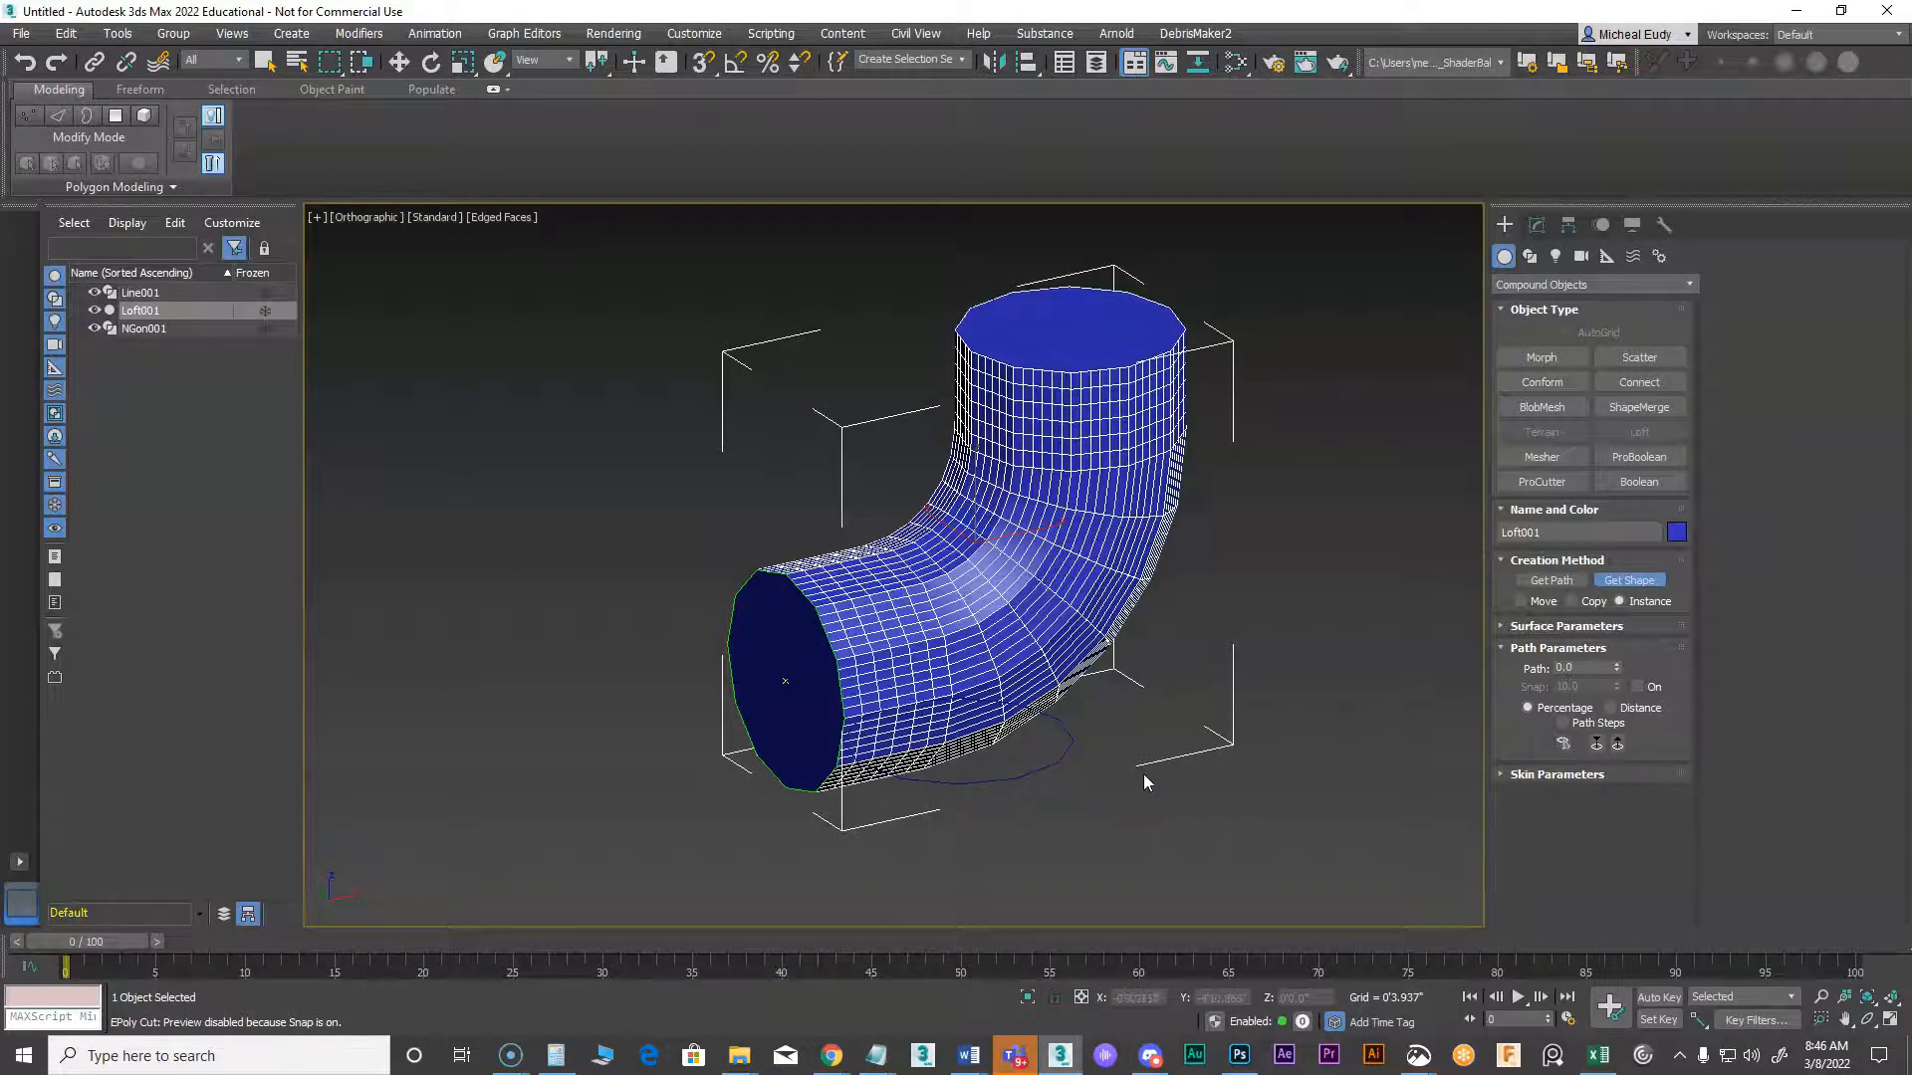
key(j)
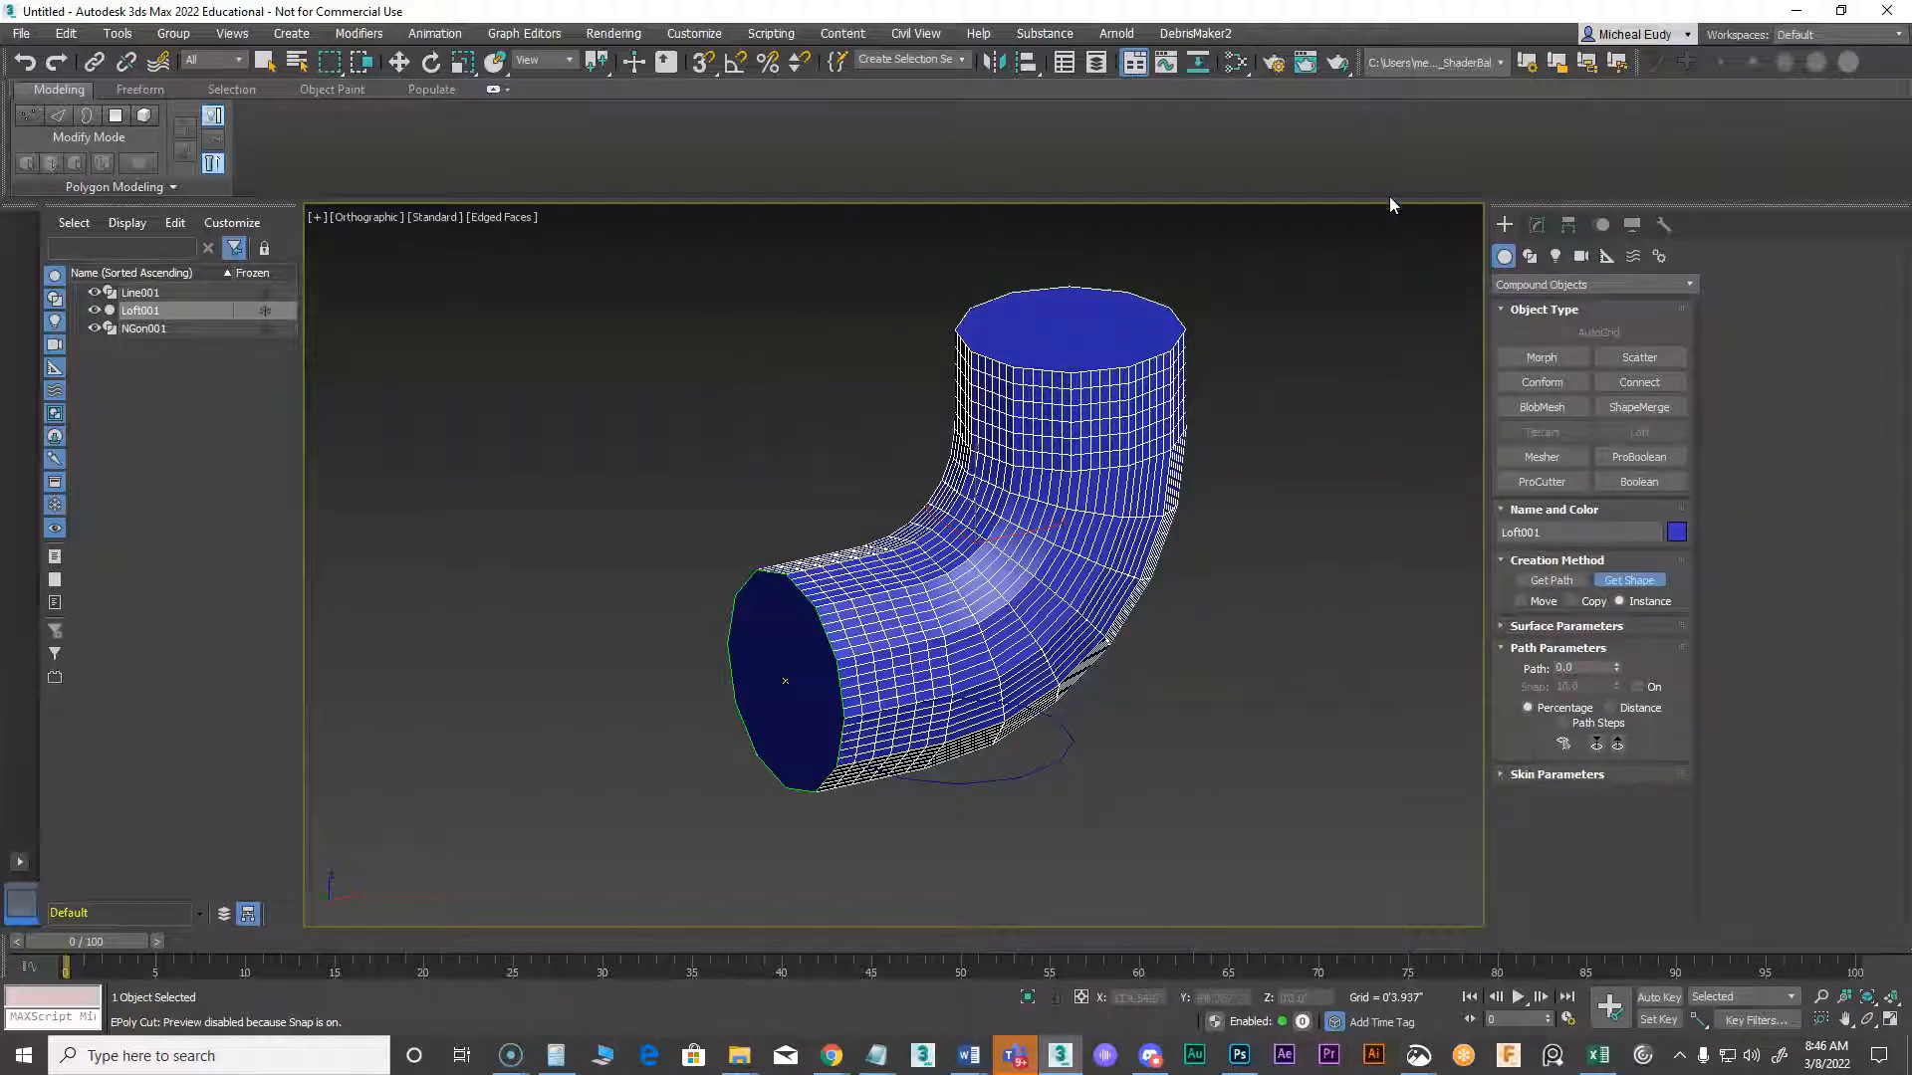
Add a Physical Material in the Slate Material Editor, open its parameters and assign it to the lofted pipe
click(1235, 62)
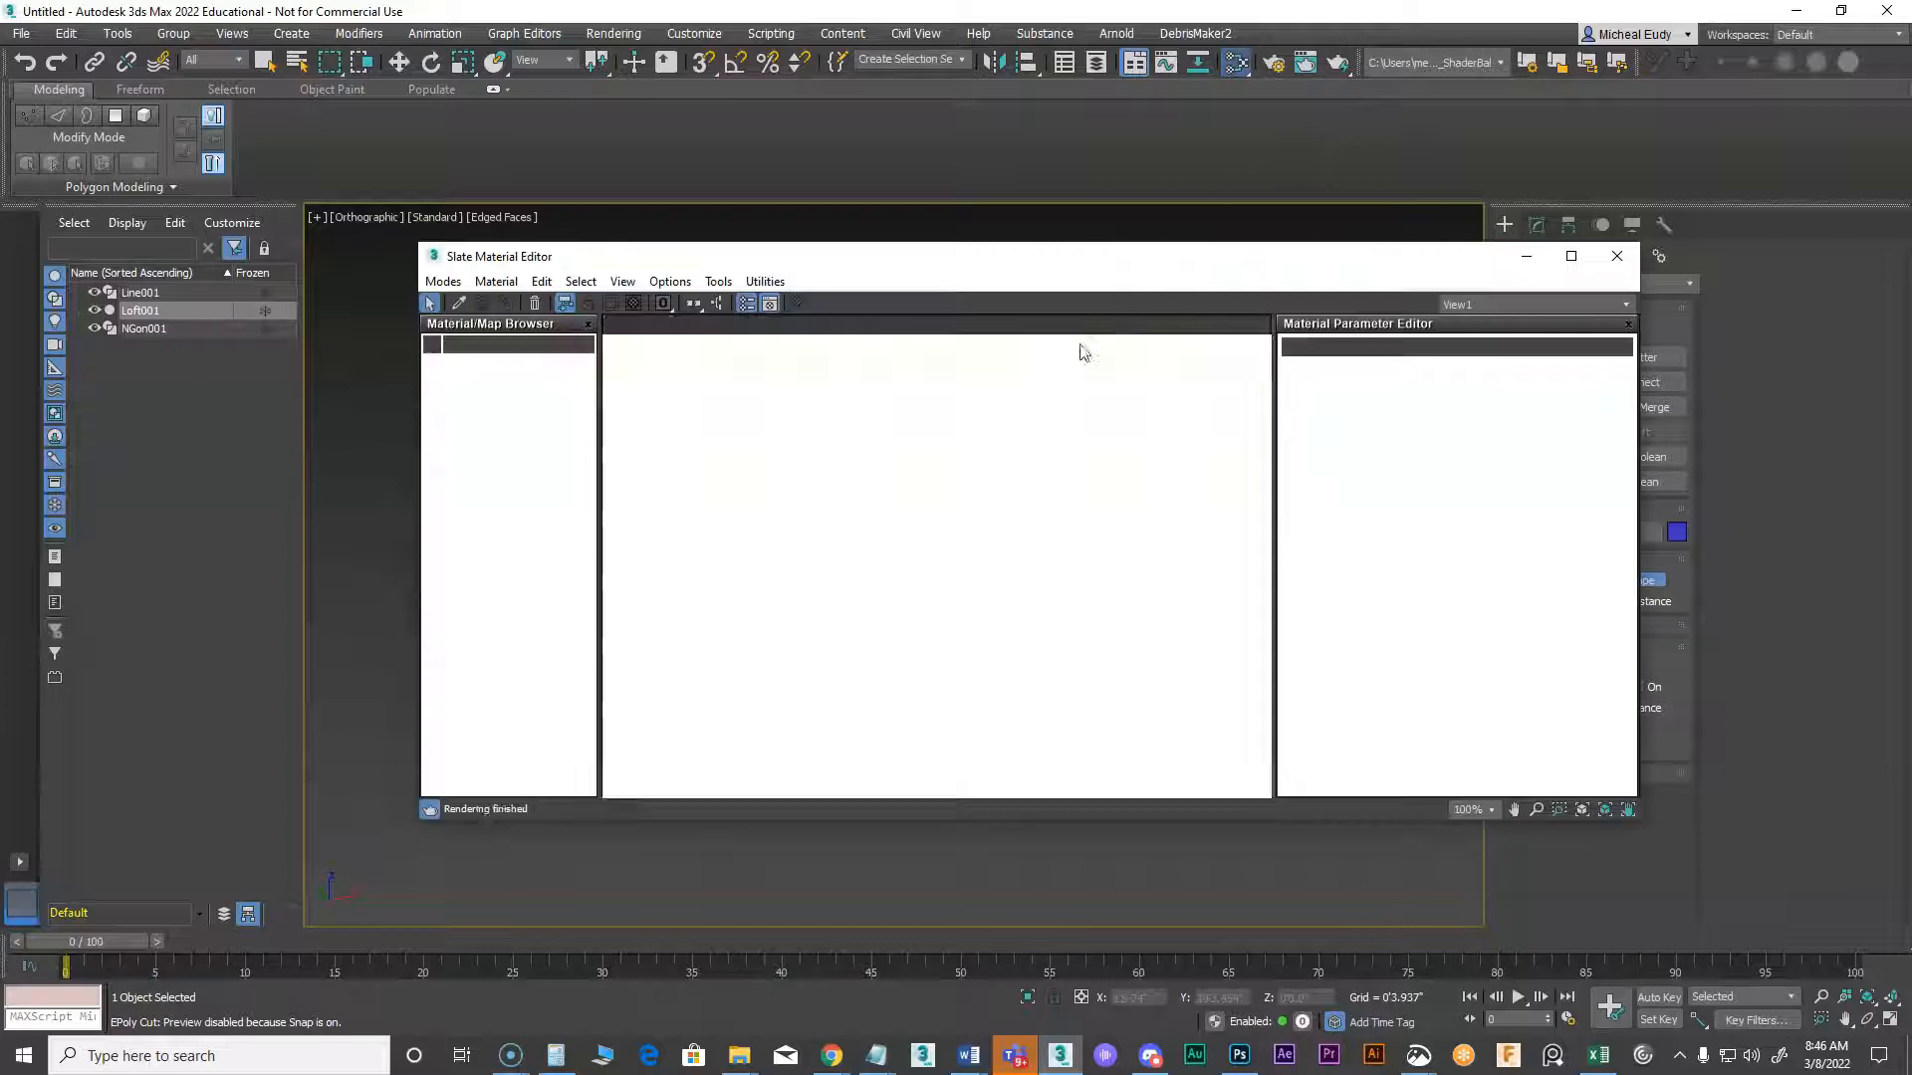
drag(844, 487, 916, 414)
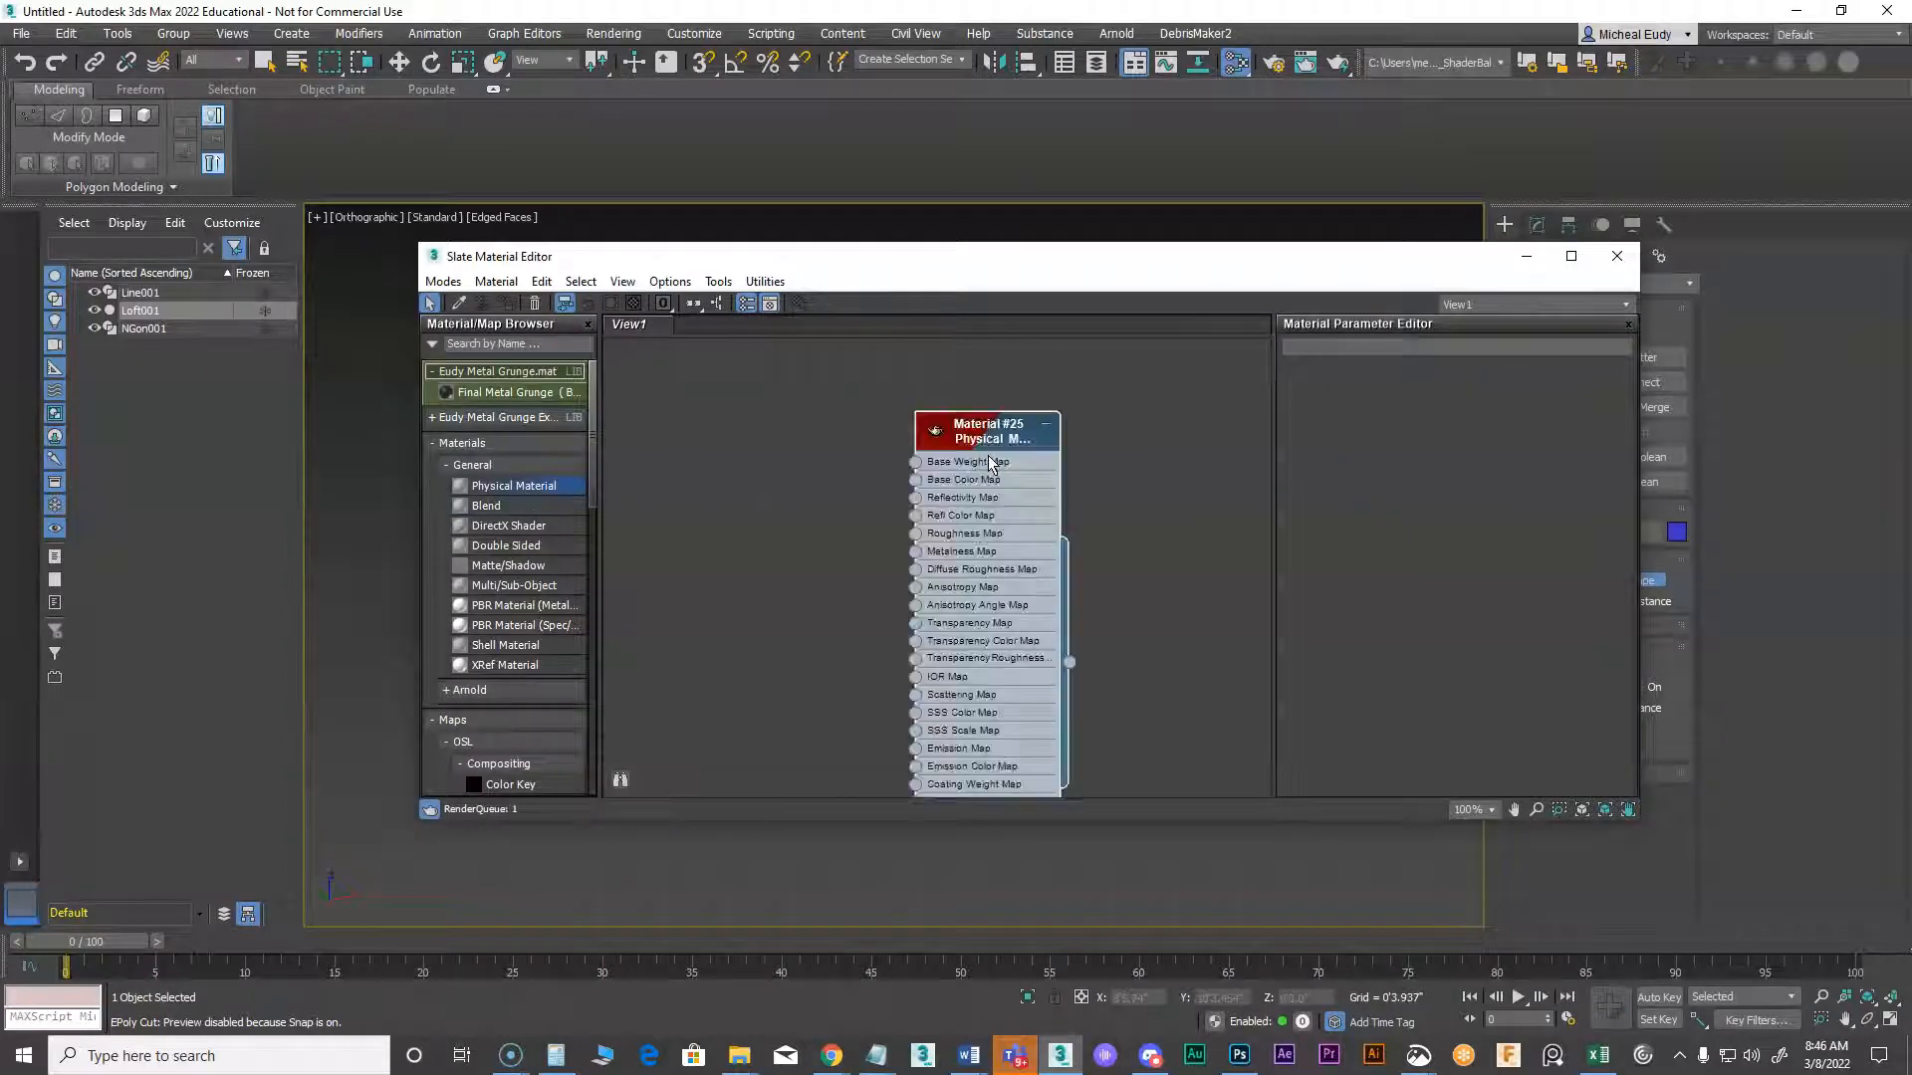
double_click(985, 439)
right_click(985, 438)
click(1036, 470)
Switch the Physical Material to Advanced mode, set its reflection roughness to 0.69, raise the reflection weight, and close the material editor
click(1538, 482)
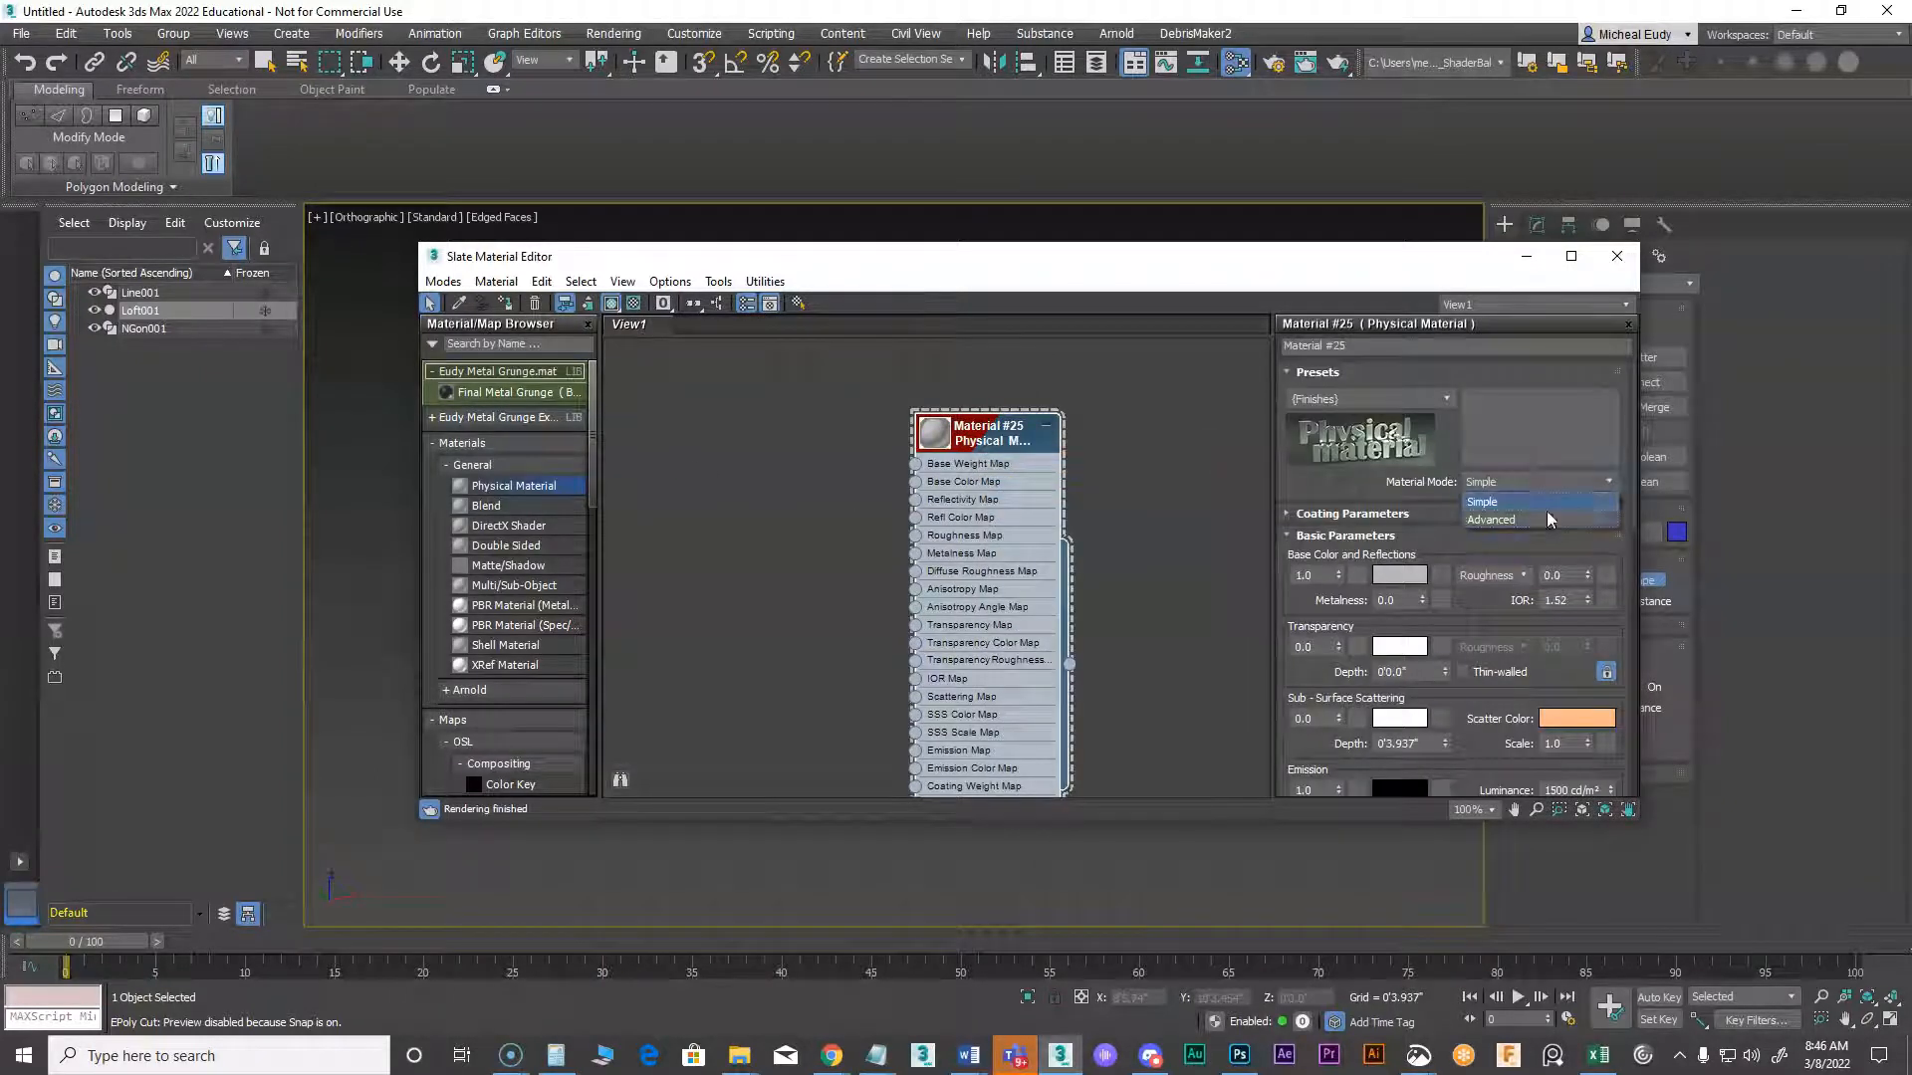
click(1533, 519)
drag(1586, 636, 1586, 608)
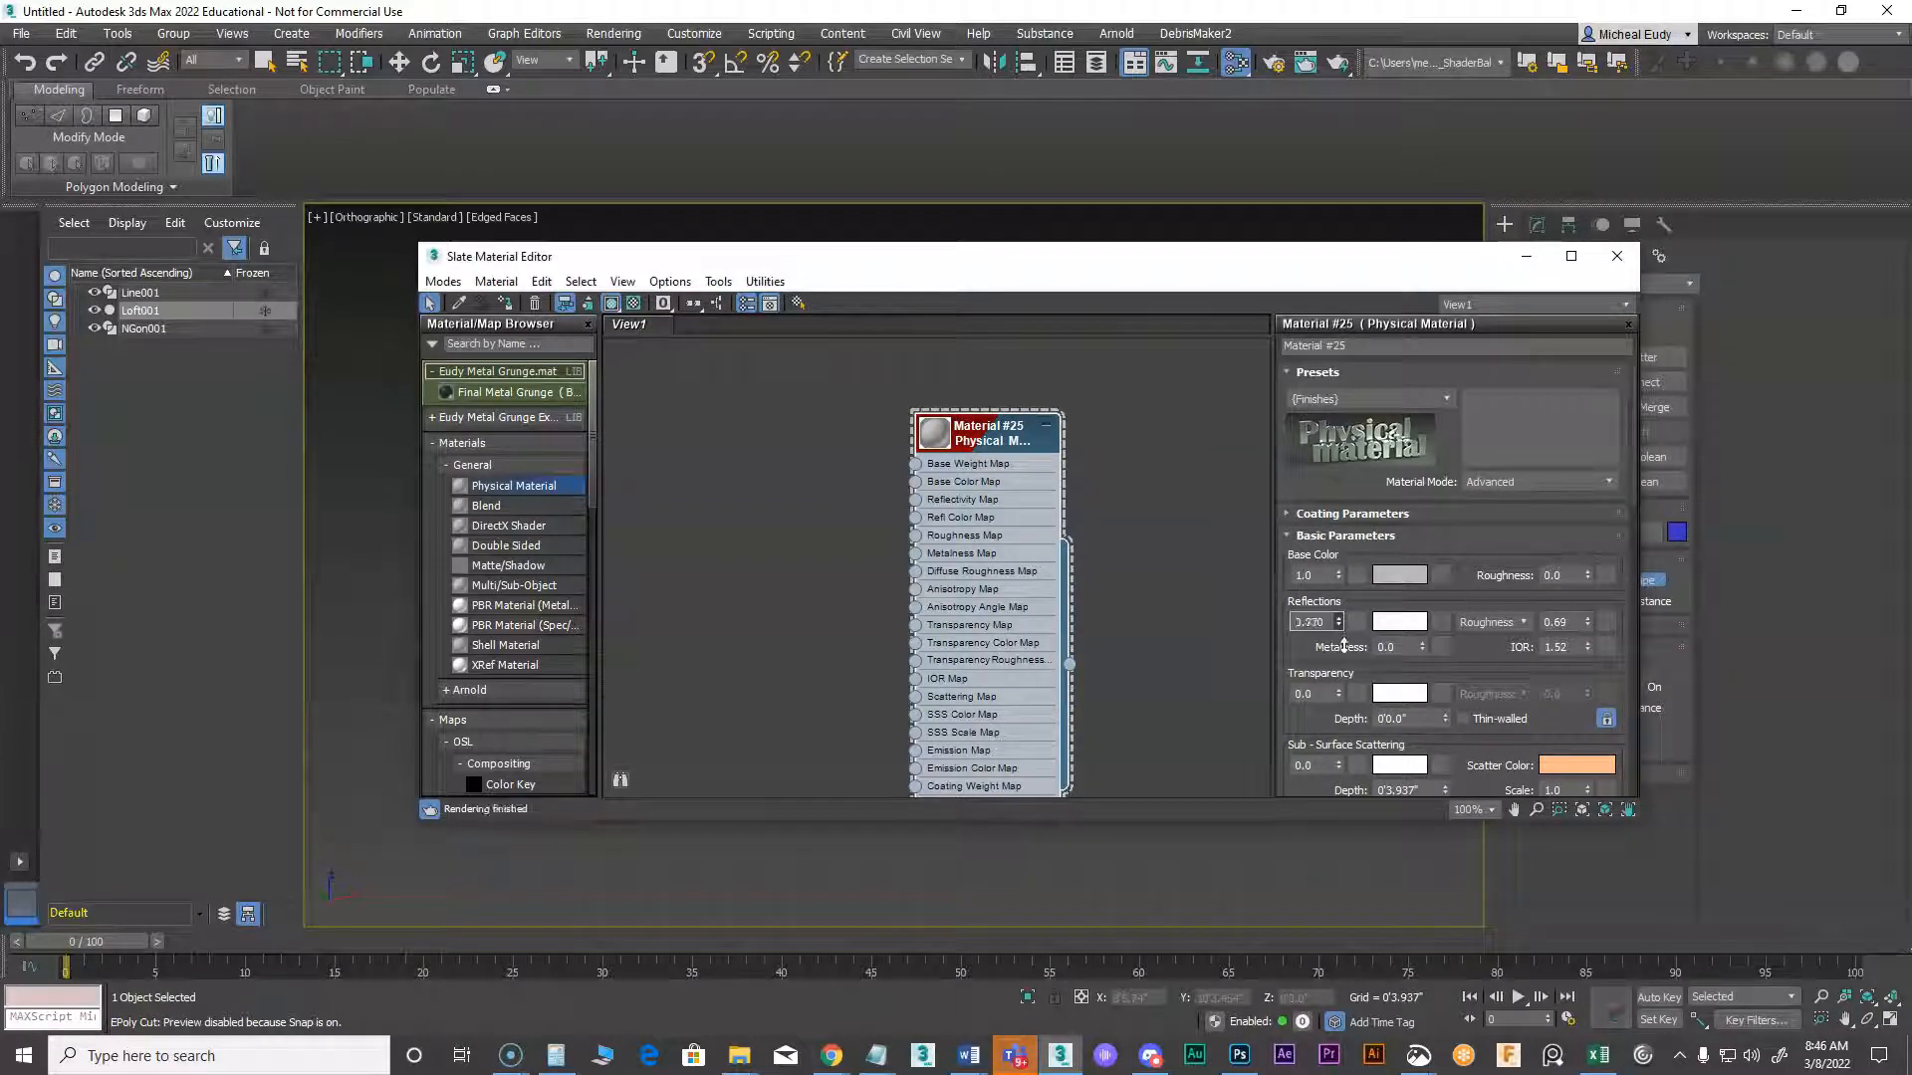
click(1617, 256)
middle_drag(1097, 583, 1027, 611)
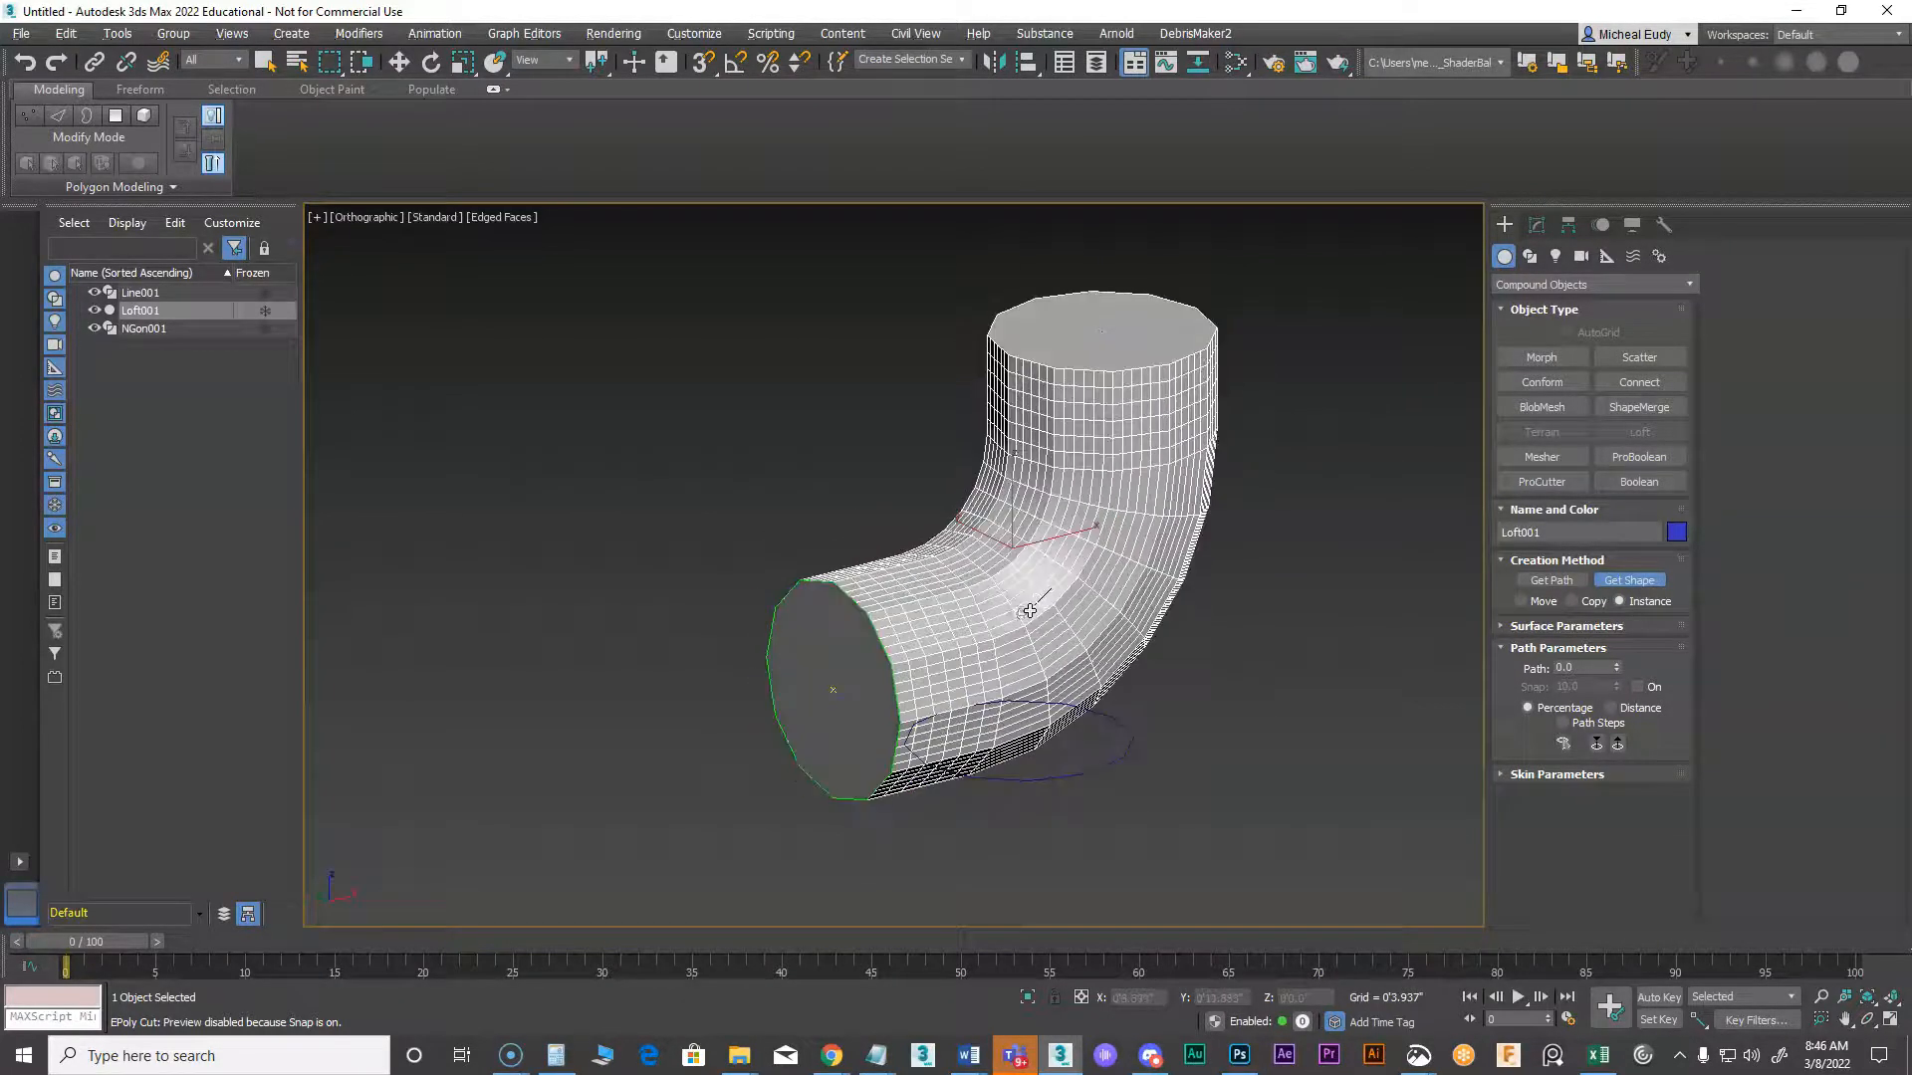
scroll(1015, 601, up, 4)
mouse_move(1024, 605)
alt+middle_down()
mouse_move(1209, 594)
mouse_move(1242, 560)
mouse_move(994, 607)
mouse_move(1005, 627)
mouse_move(1019, 605)
alt+middle_up()
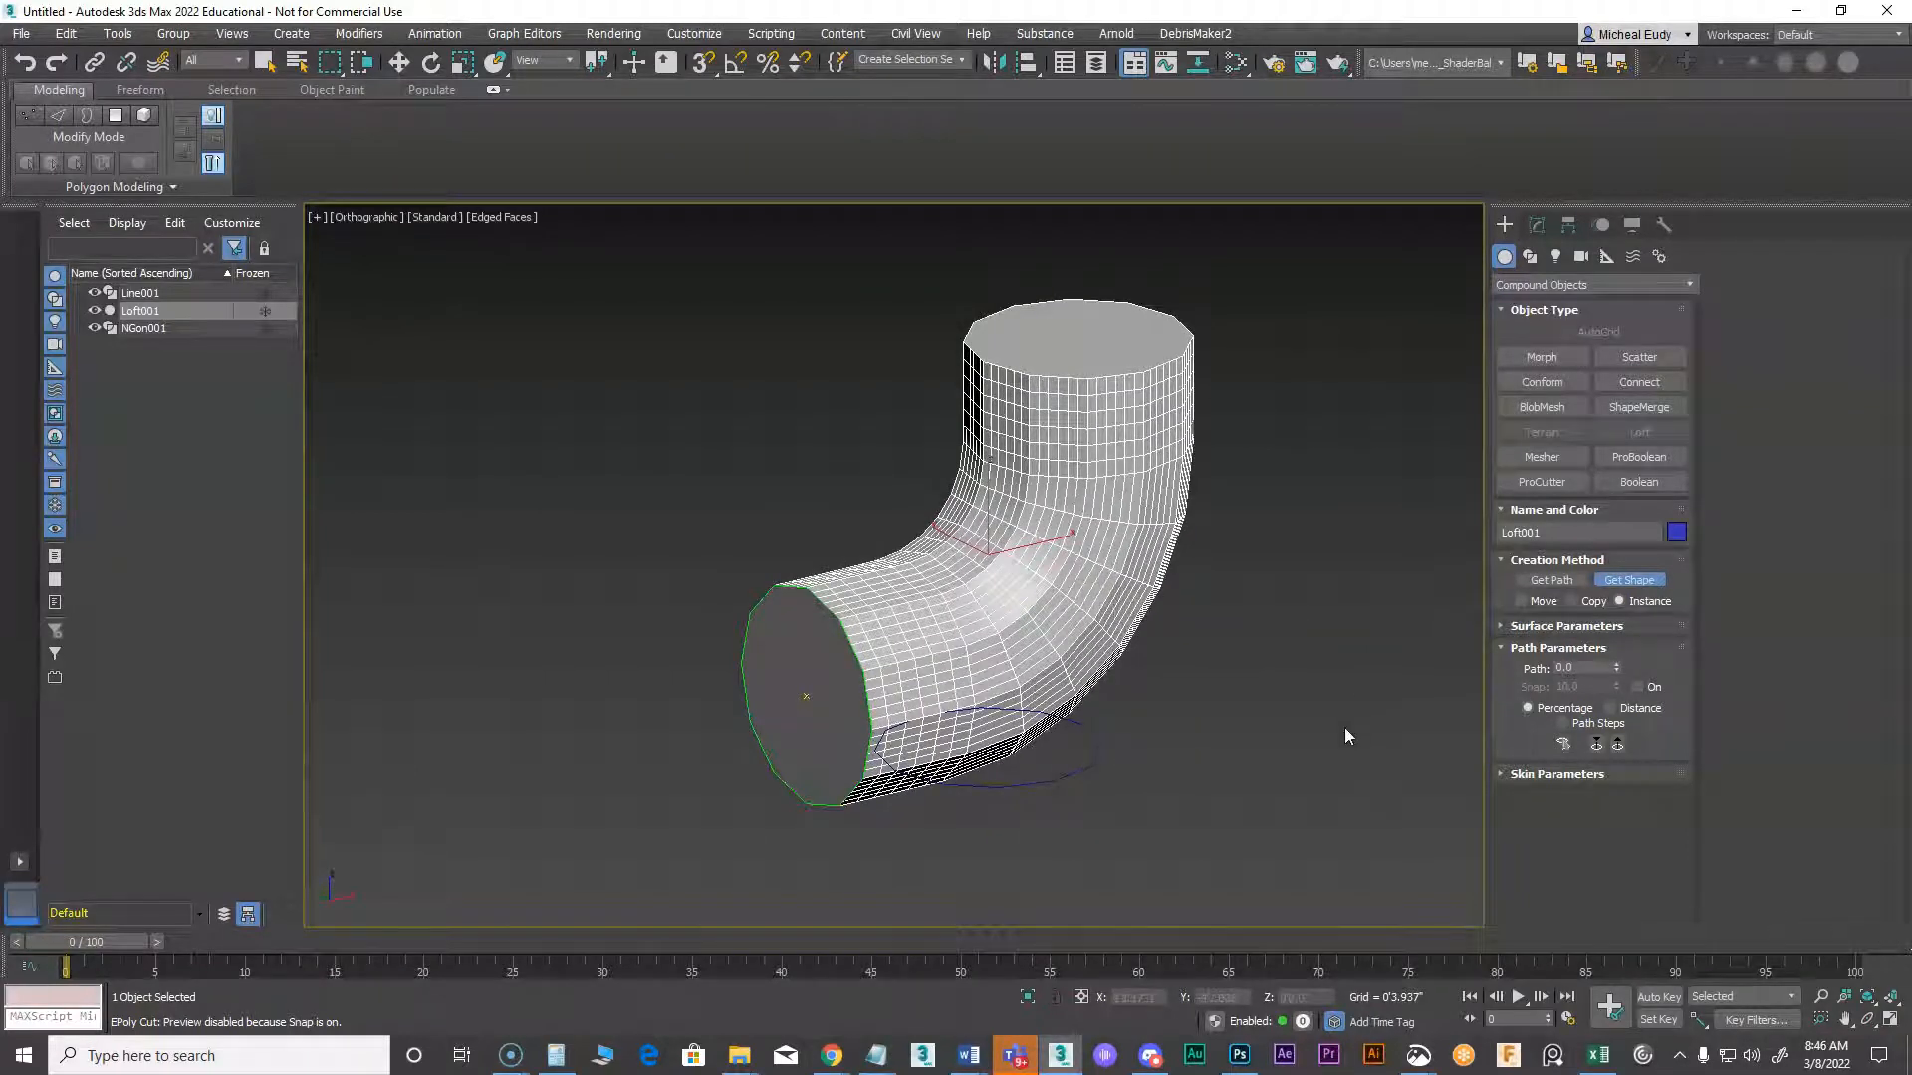
Turn off both Cap Start and Cap End in the loft's skin parameters to open the pipe's ends
click(1554, 776)
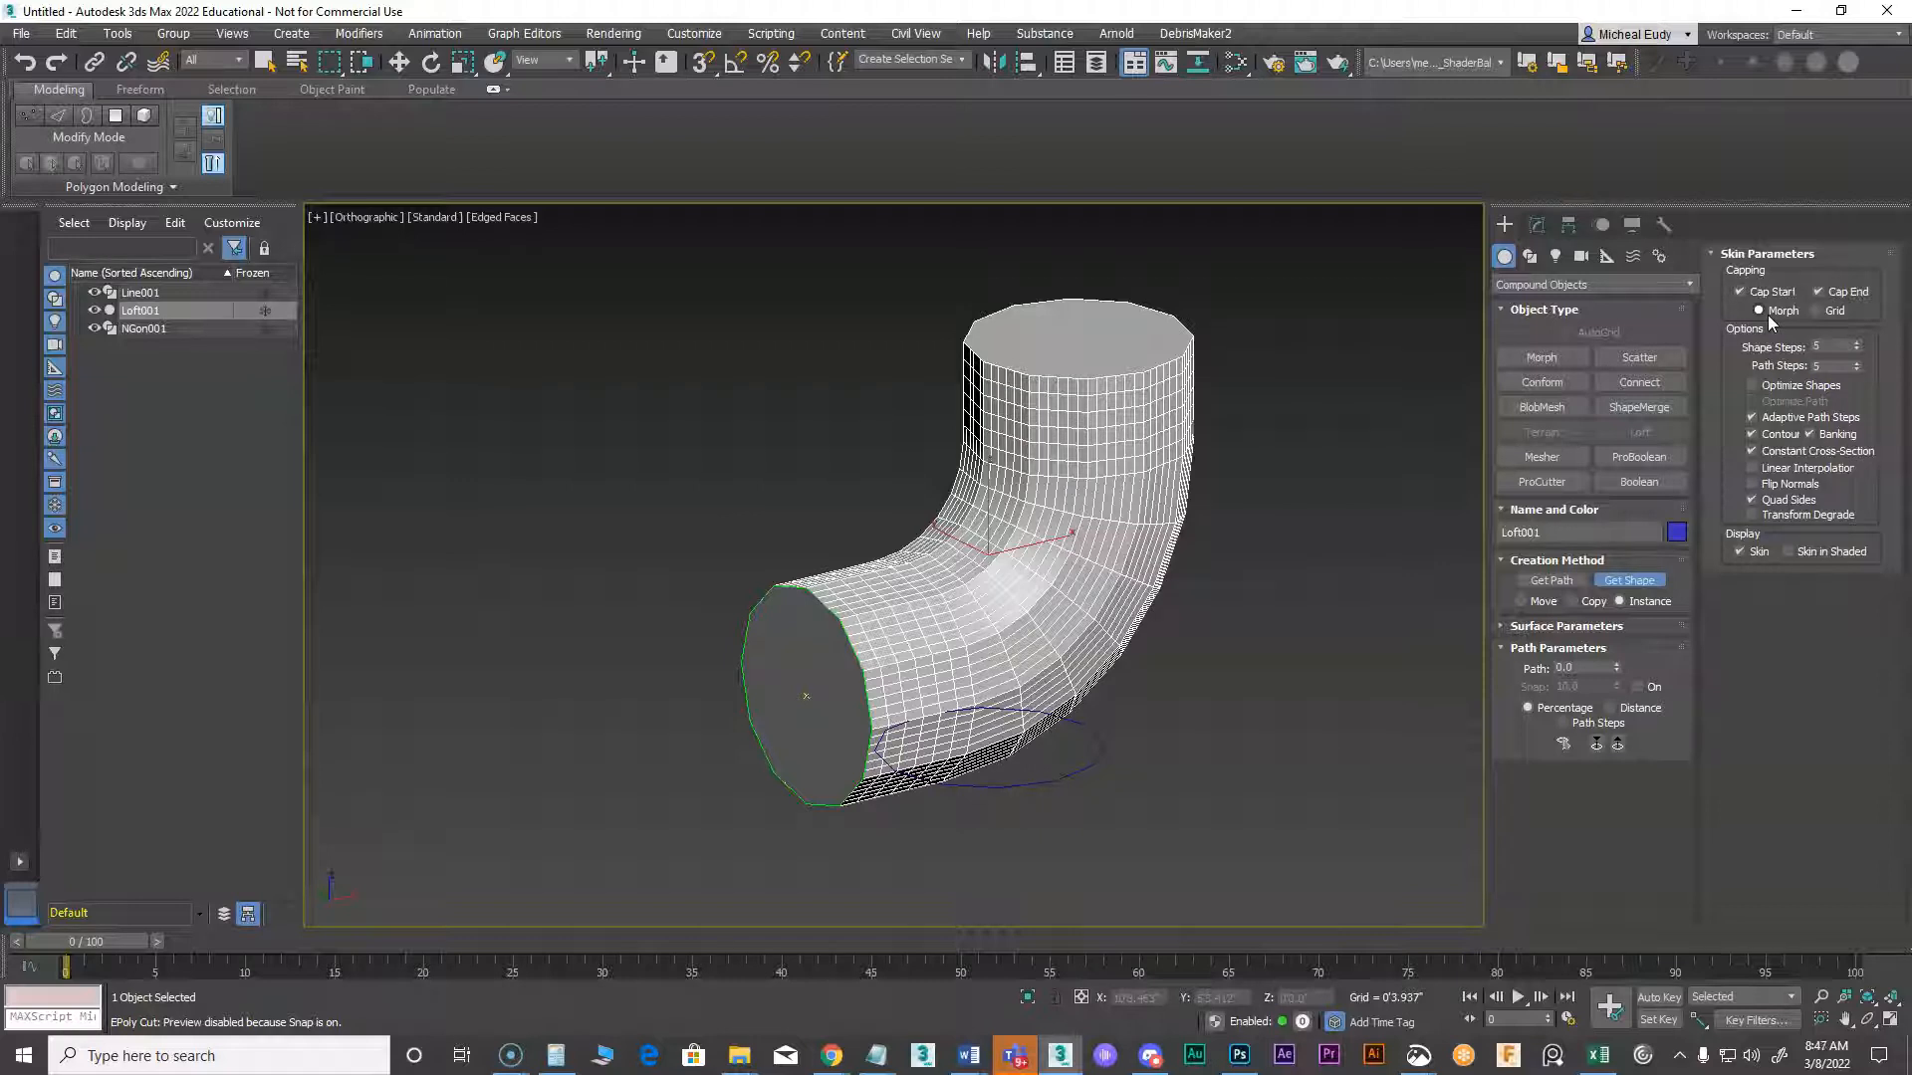
click(1741, 291)
click(1740, 291)
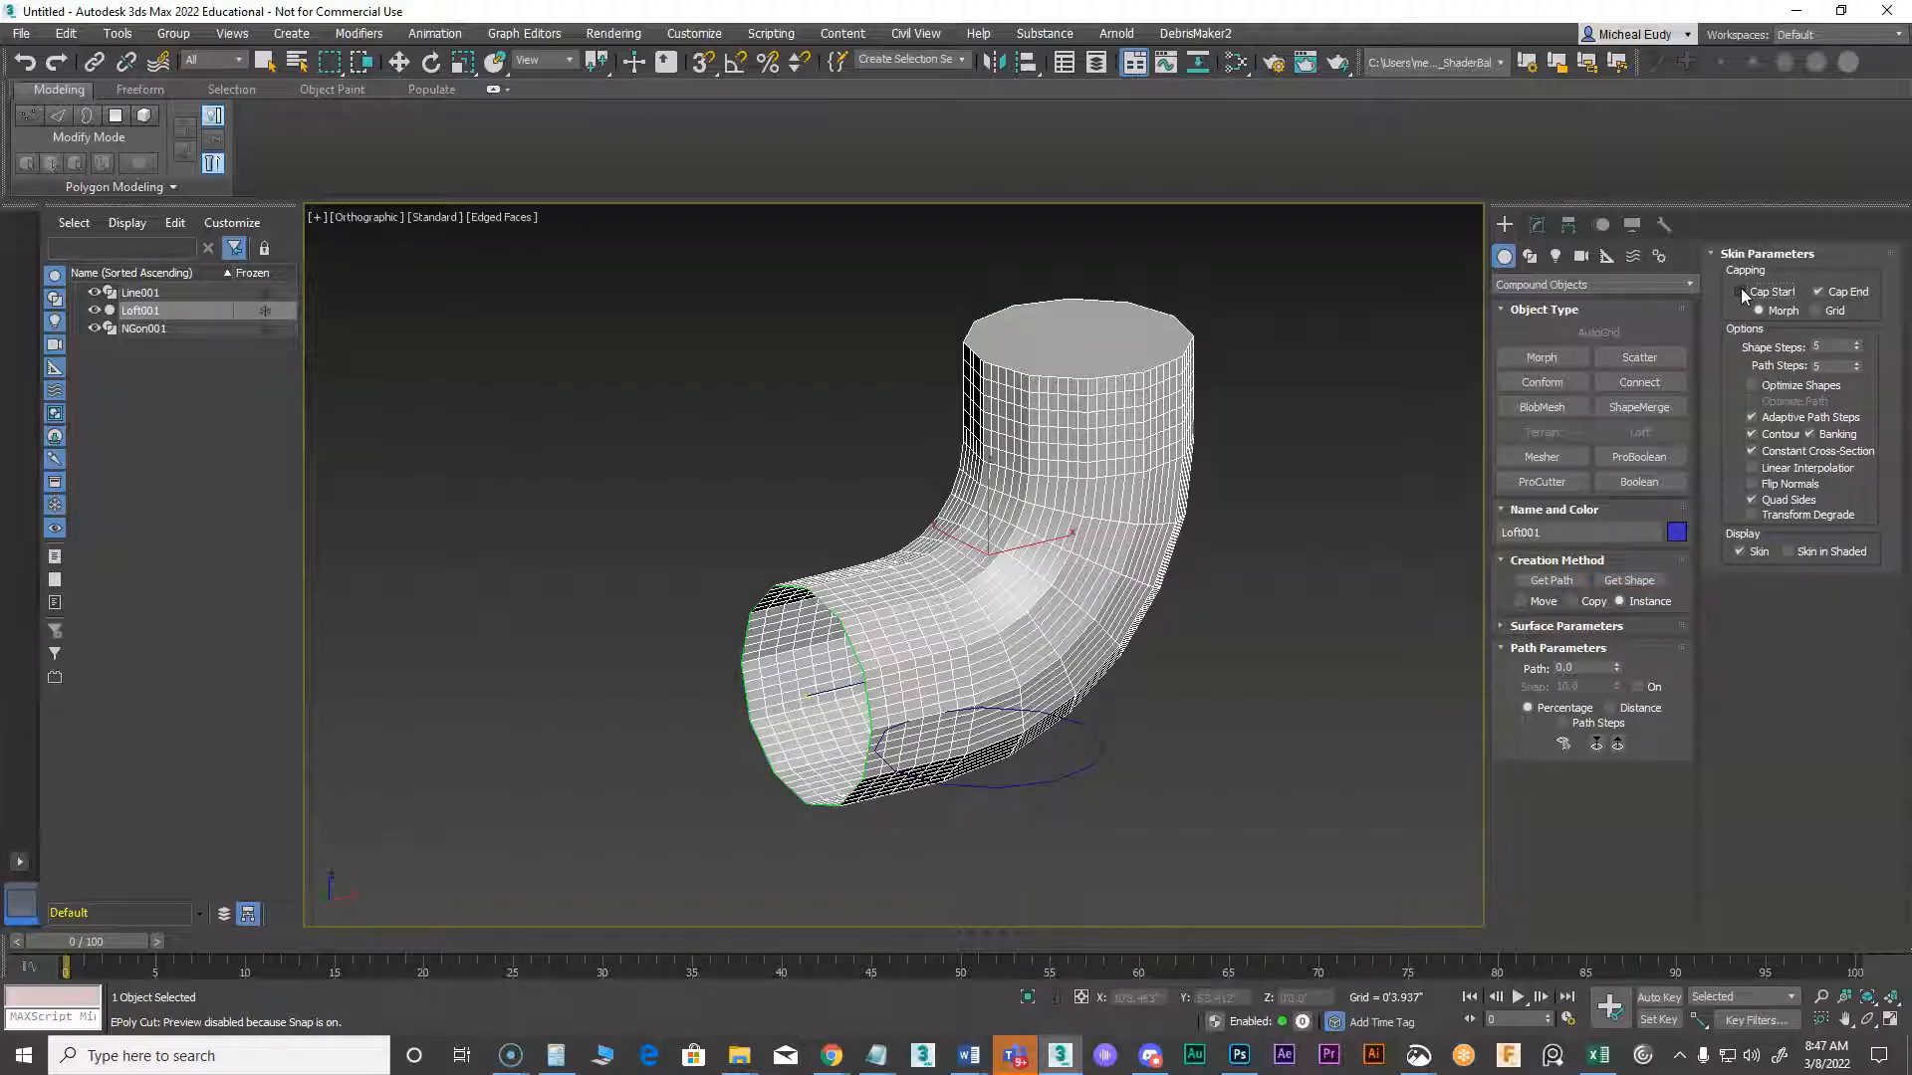
click(1819, 291)
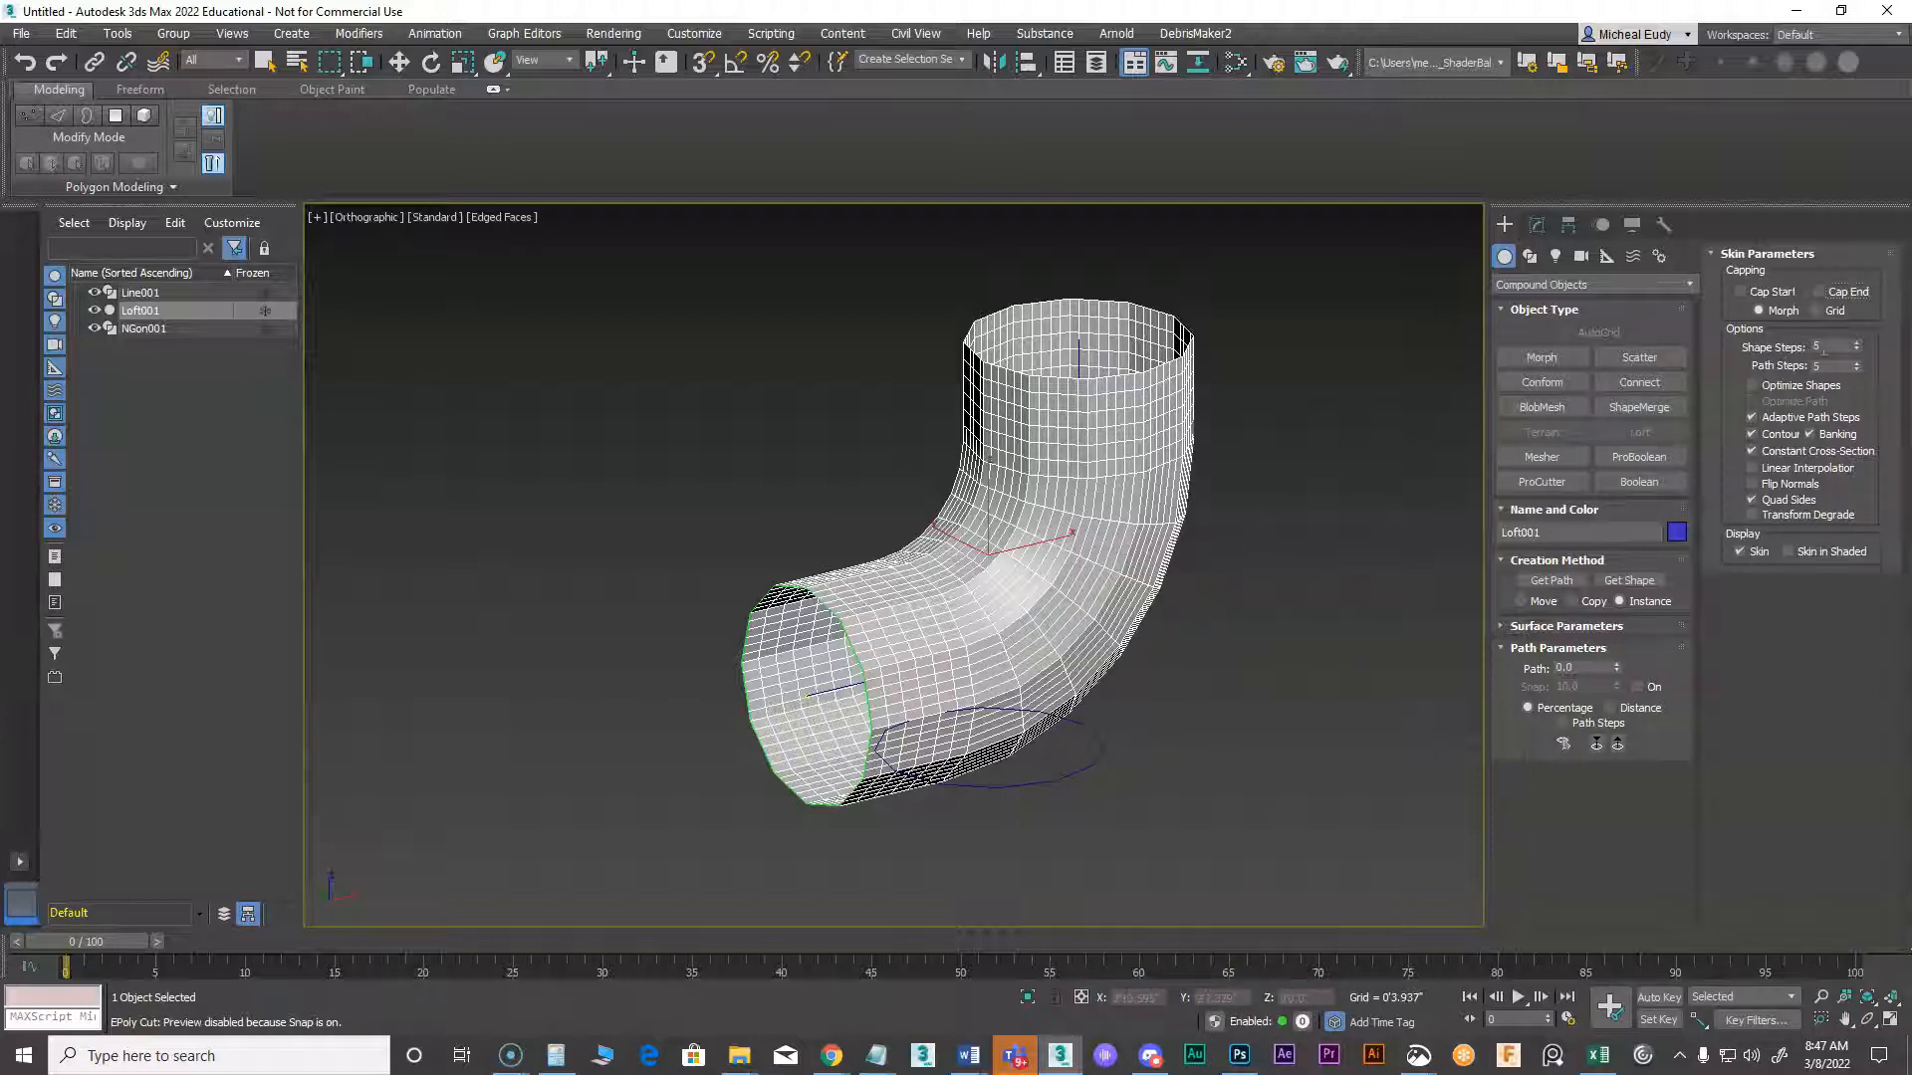
Set the loft's shape steps to 0 and its path steps to 3
click(1856, 349)
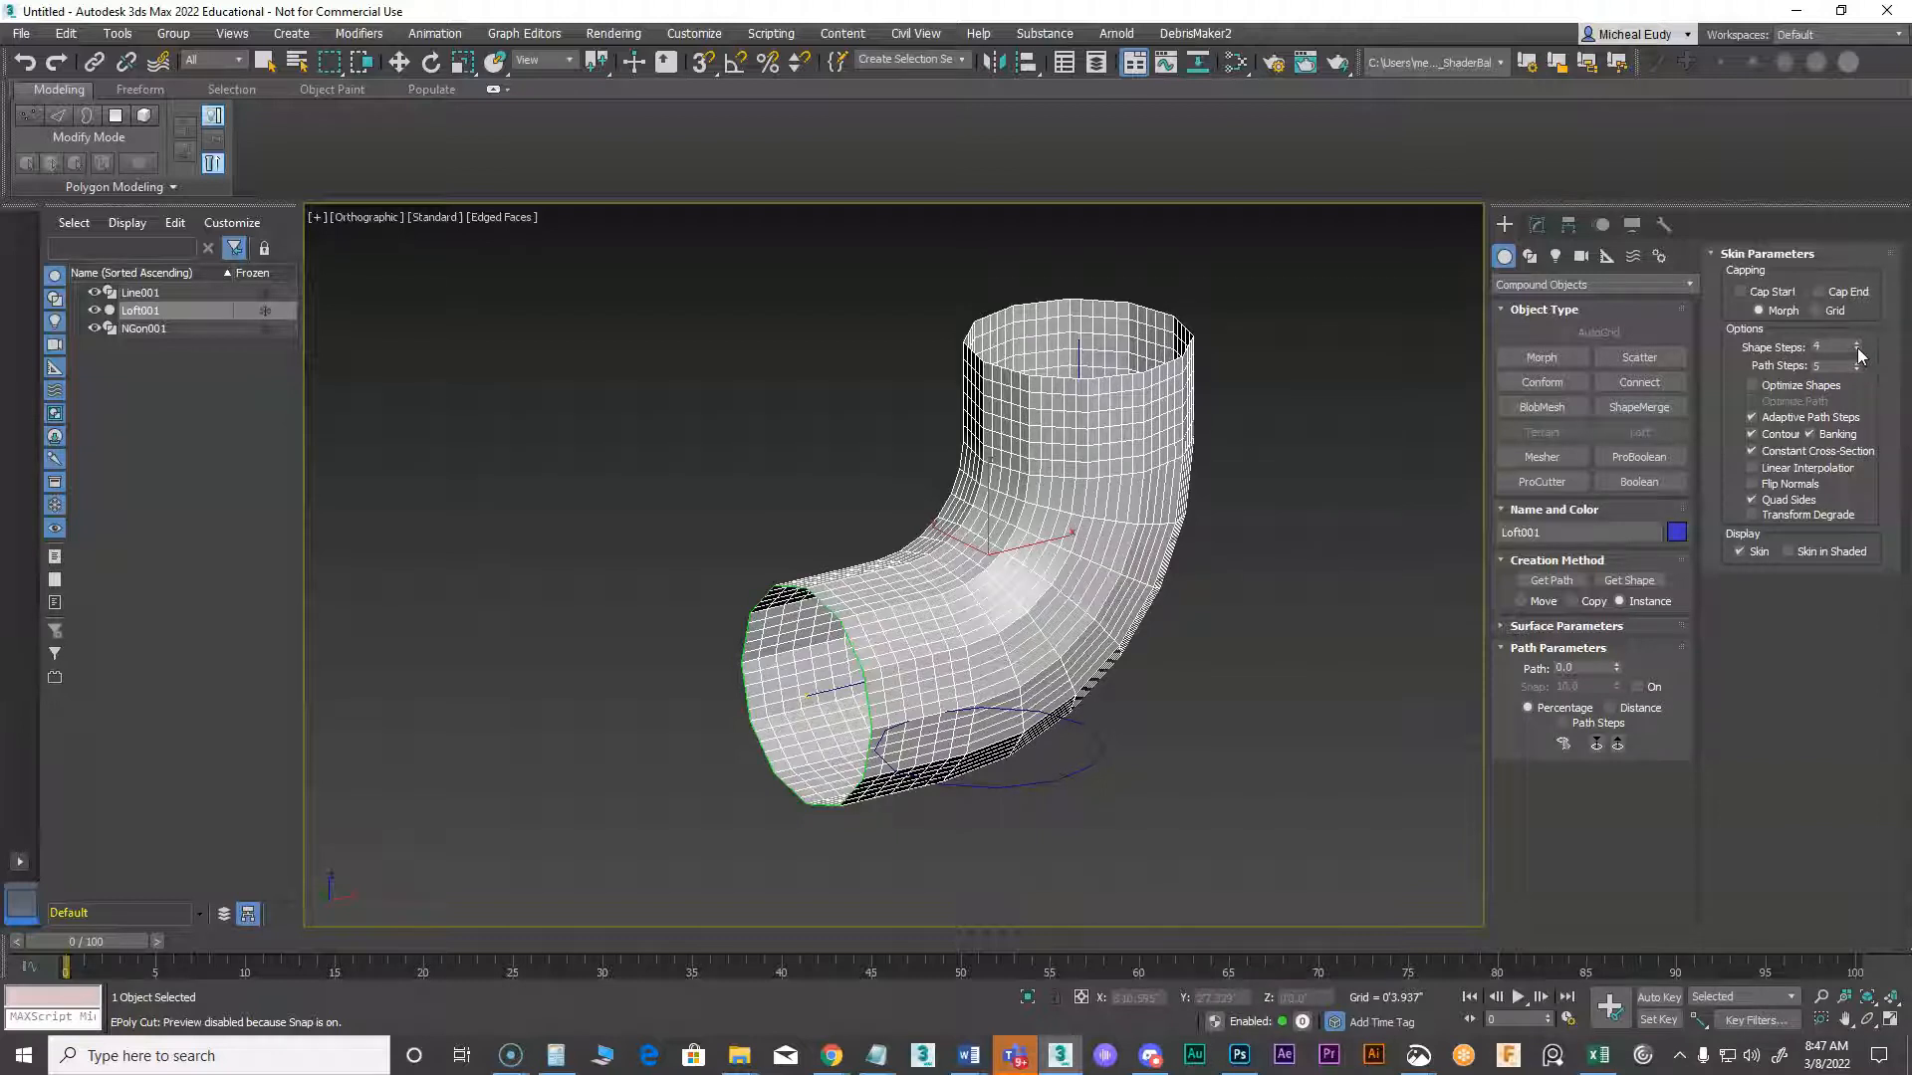
right_click(1855, 348)
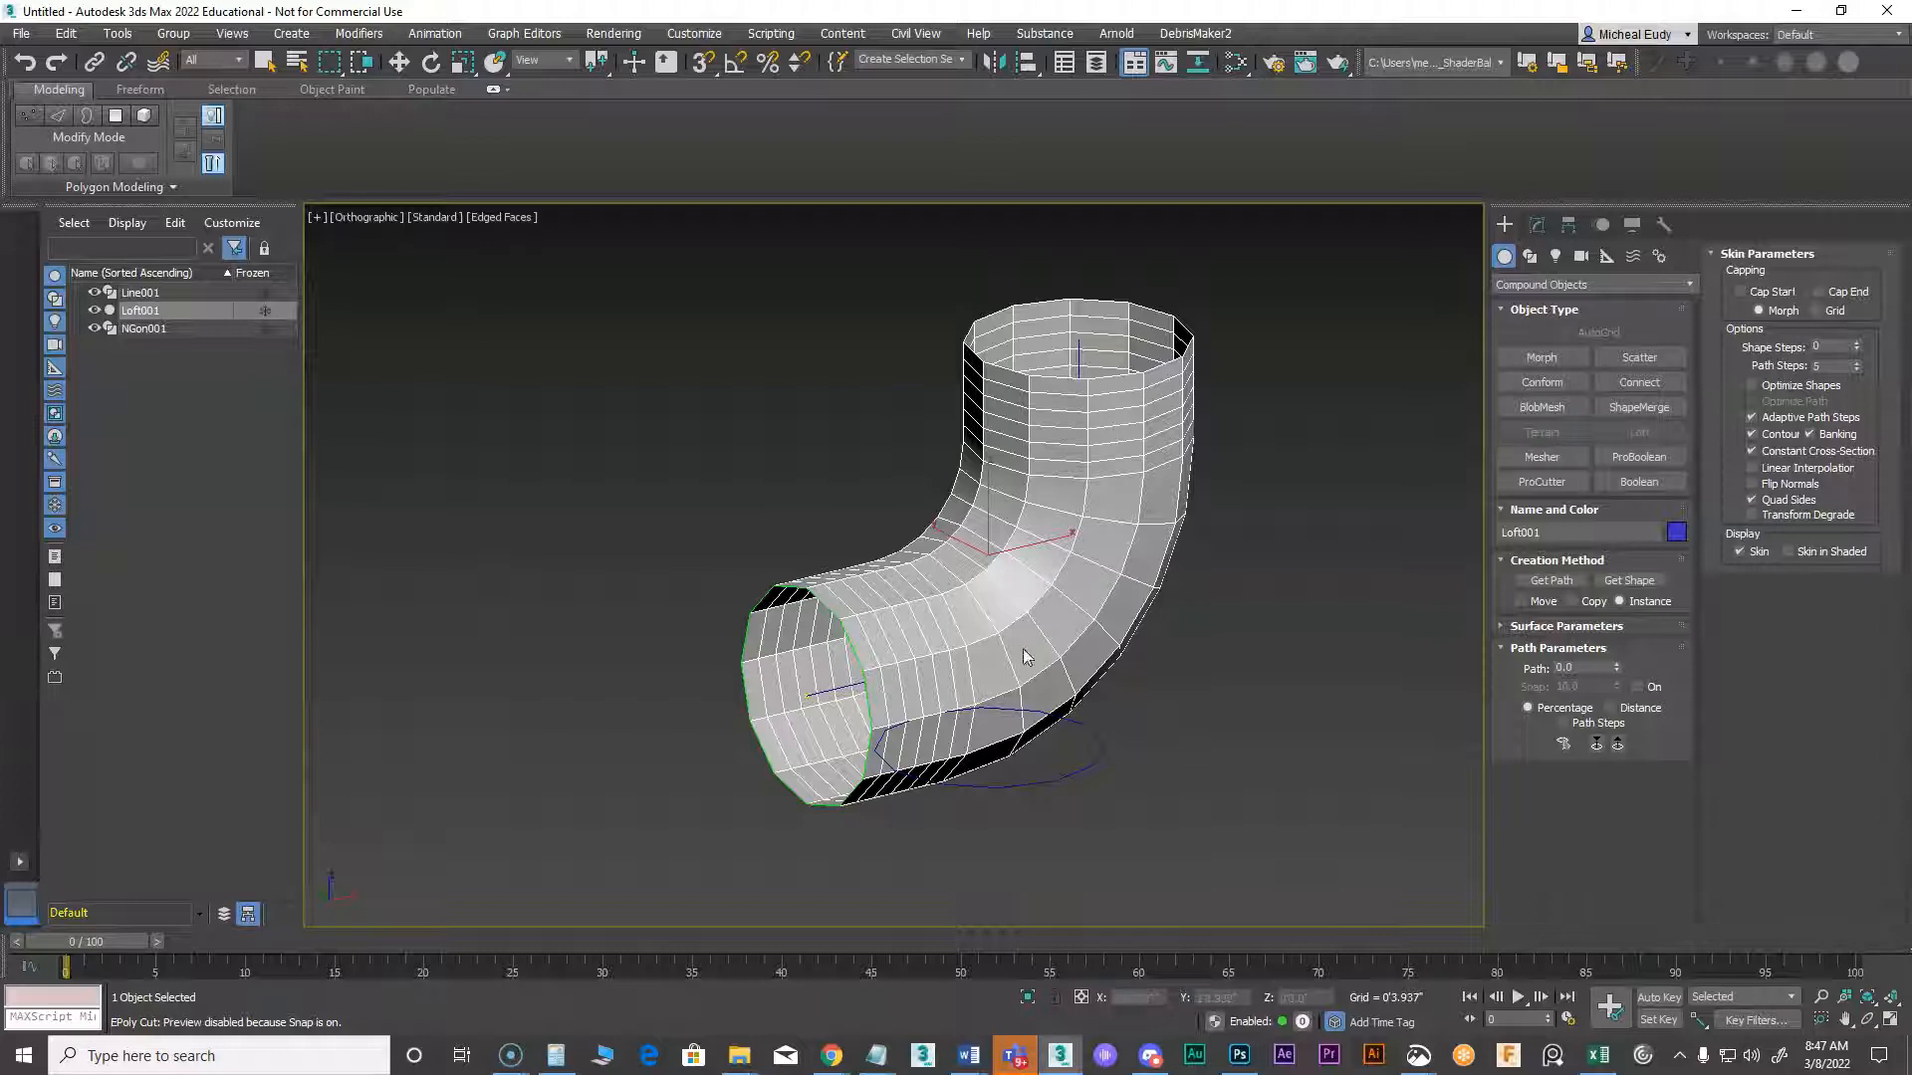
click(1857, 370)
click(1857, 370)
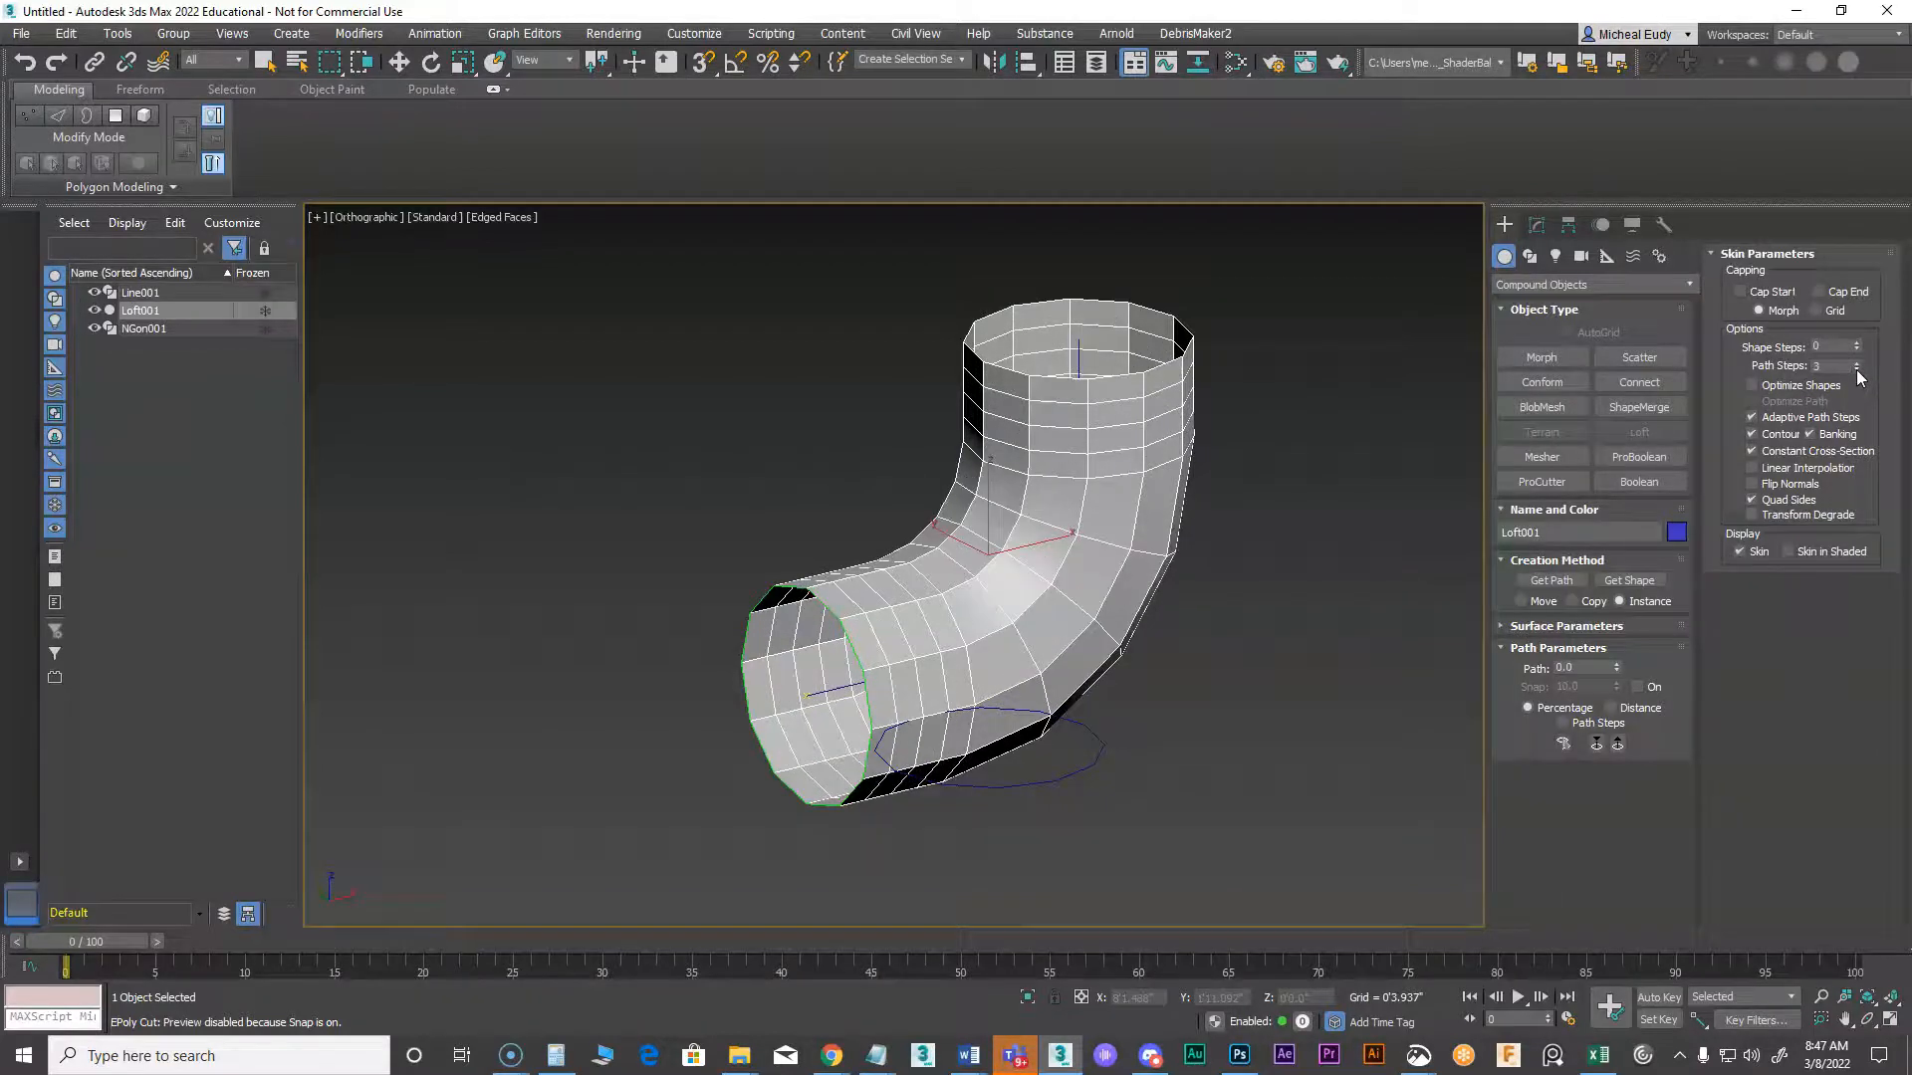
alt+middle_drag(996, 603, 1061, 609)
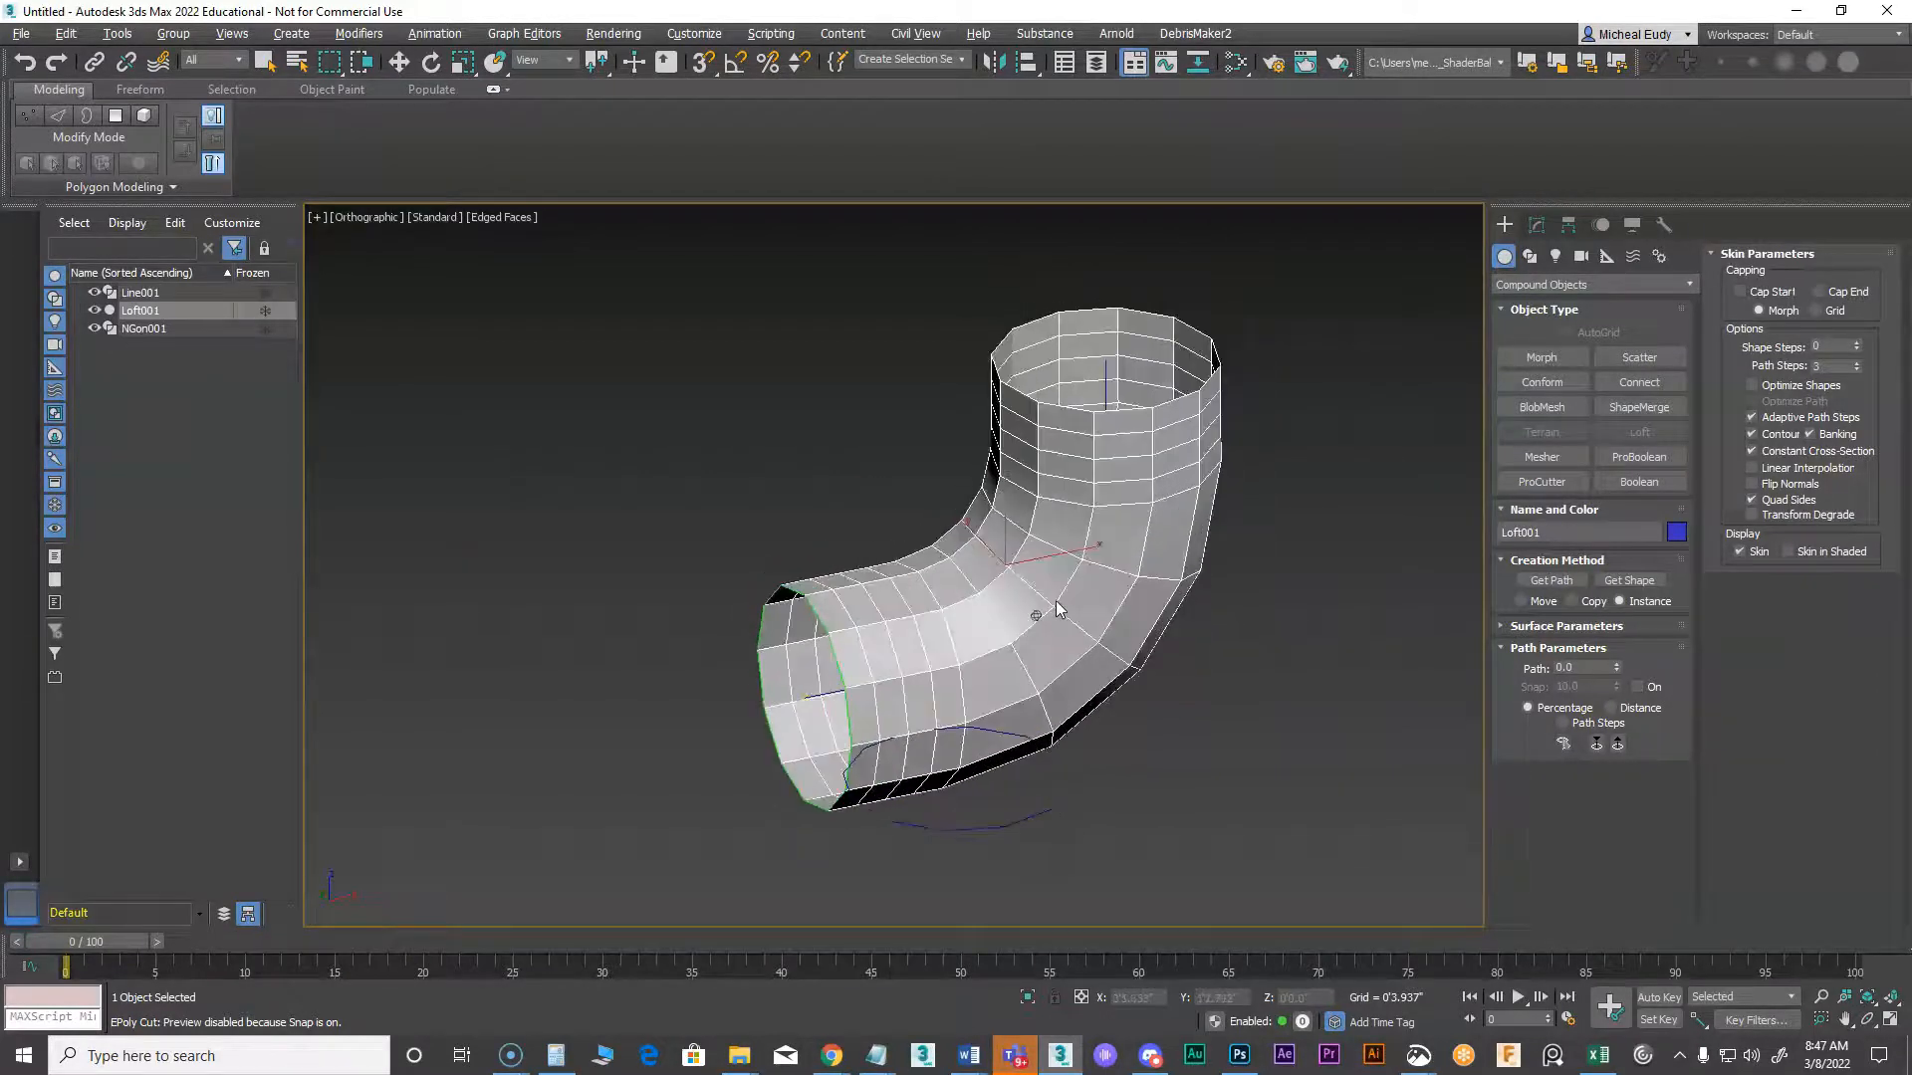
Add an OpenSubdiv modifier to the lofted pipe and set its iterations to 2
click(1536, 224)
key(w)
click(1686, 283)
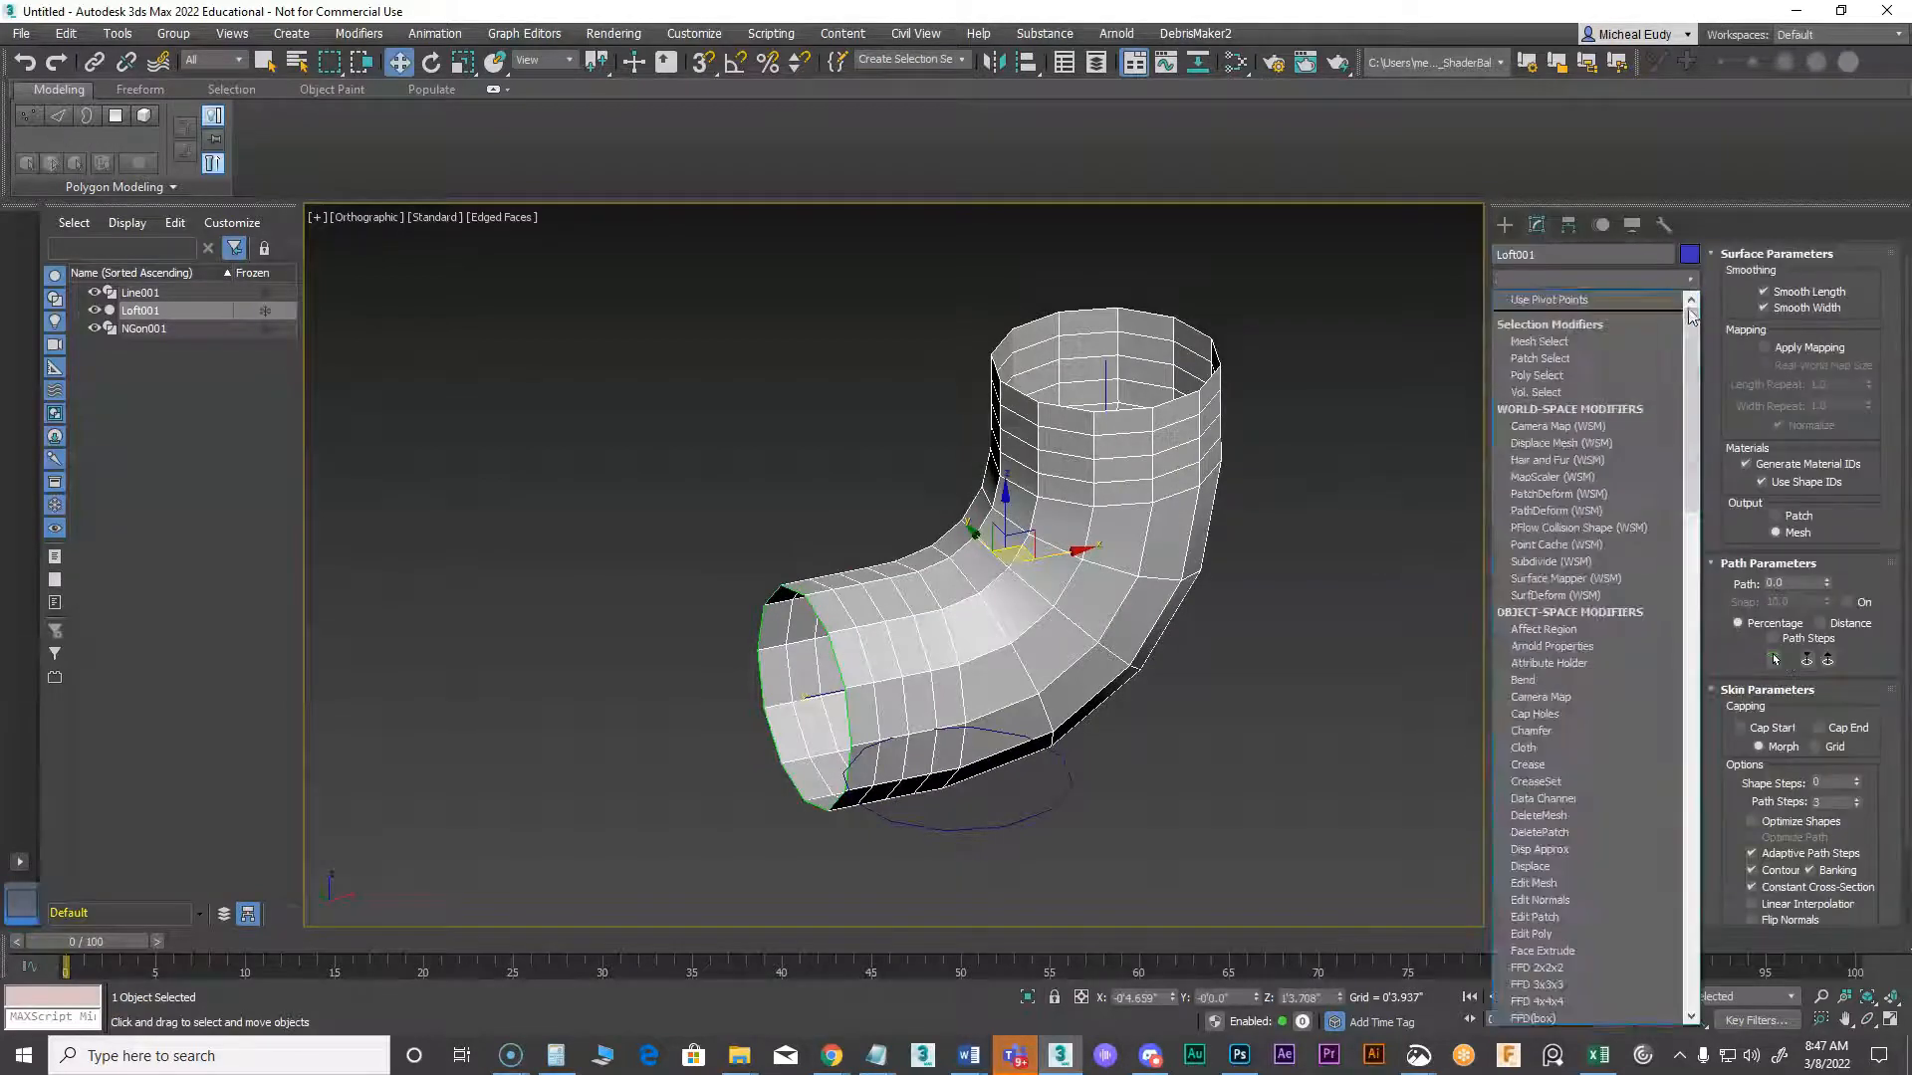
drag(1688, 338, 1706, 504)
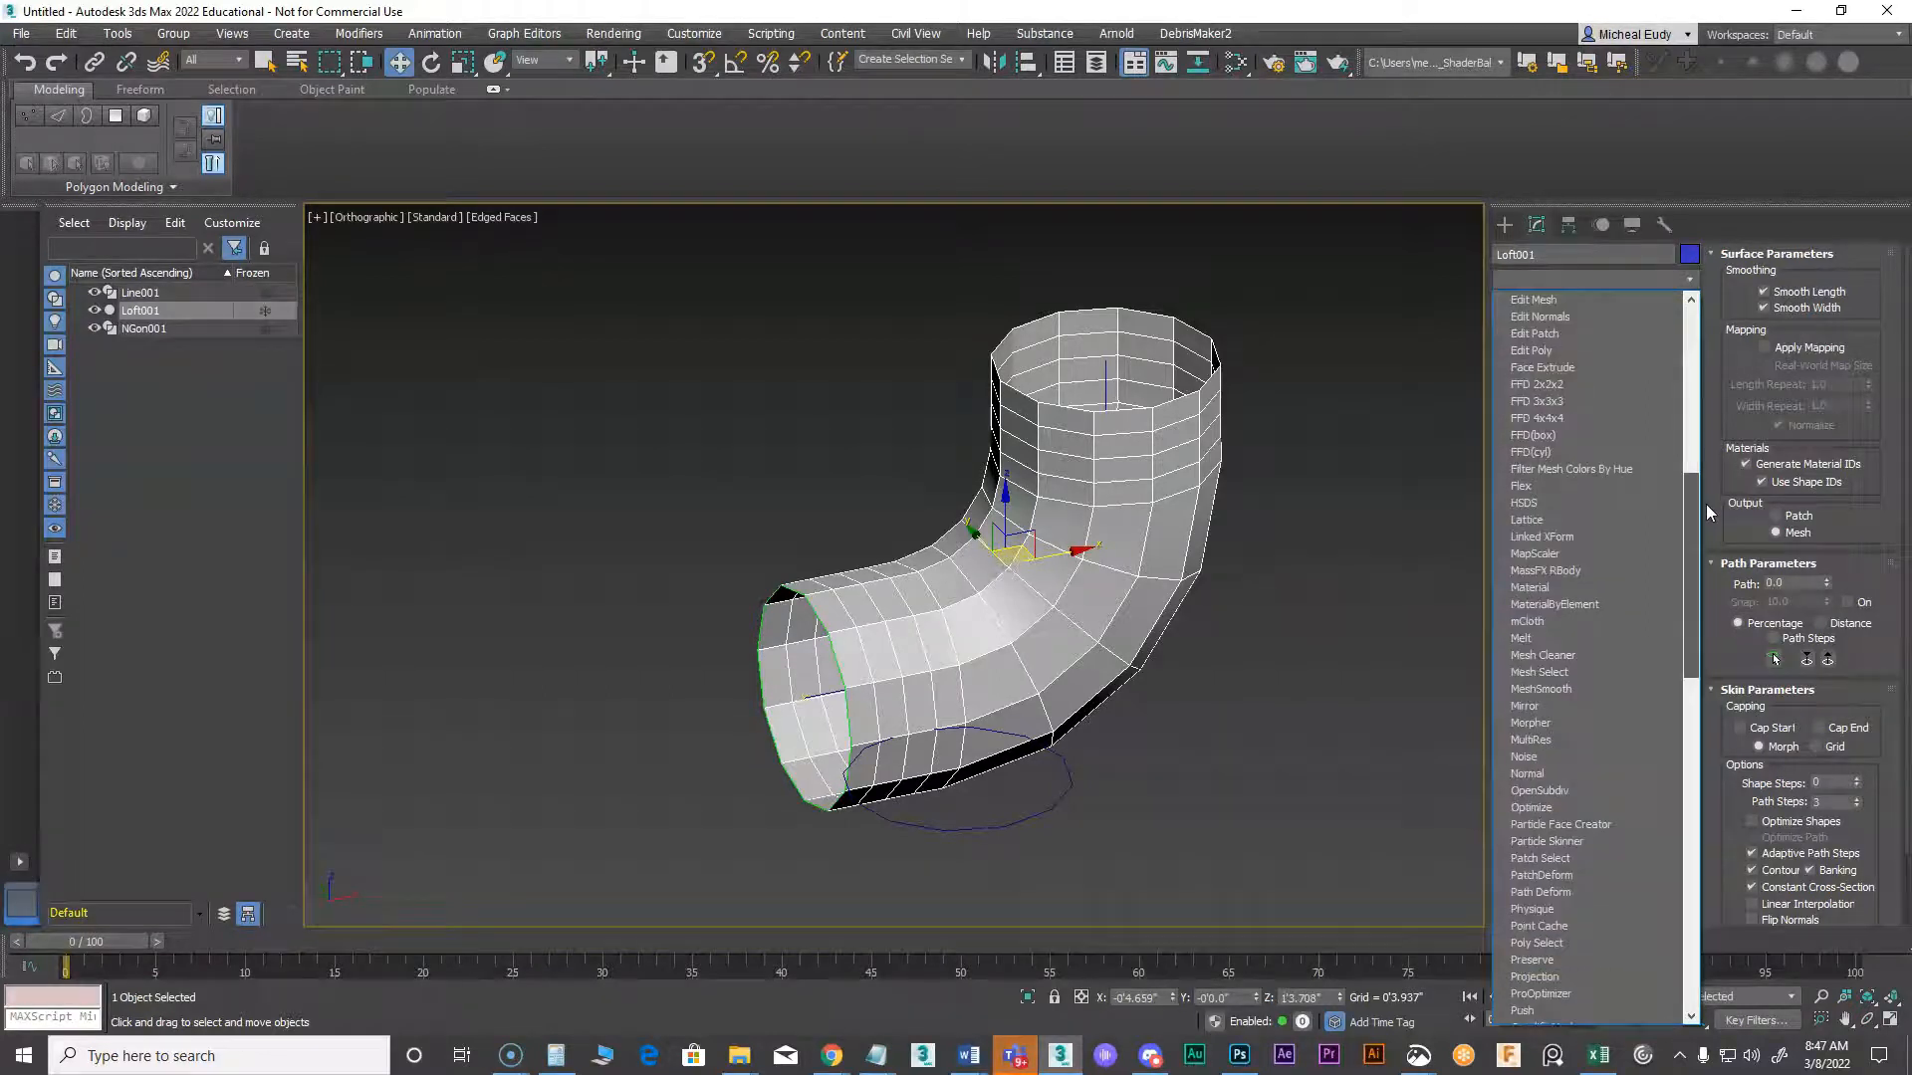
click(1549, 792)
click(1657, 566)
mouse_move(1061, 578)
alt+middle_down()
mouse_move(982, 474)
mouse_move(973, 547)
mouse_move(1080, 572)
alt+middle_up()
Return to the Loft level of the modifier stack and turn off the end result display
click(1523, 321)
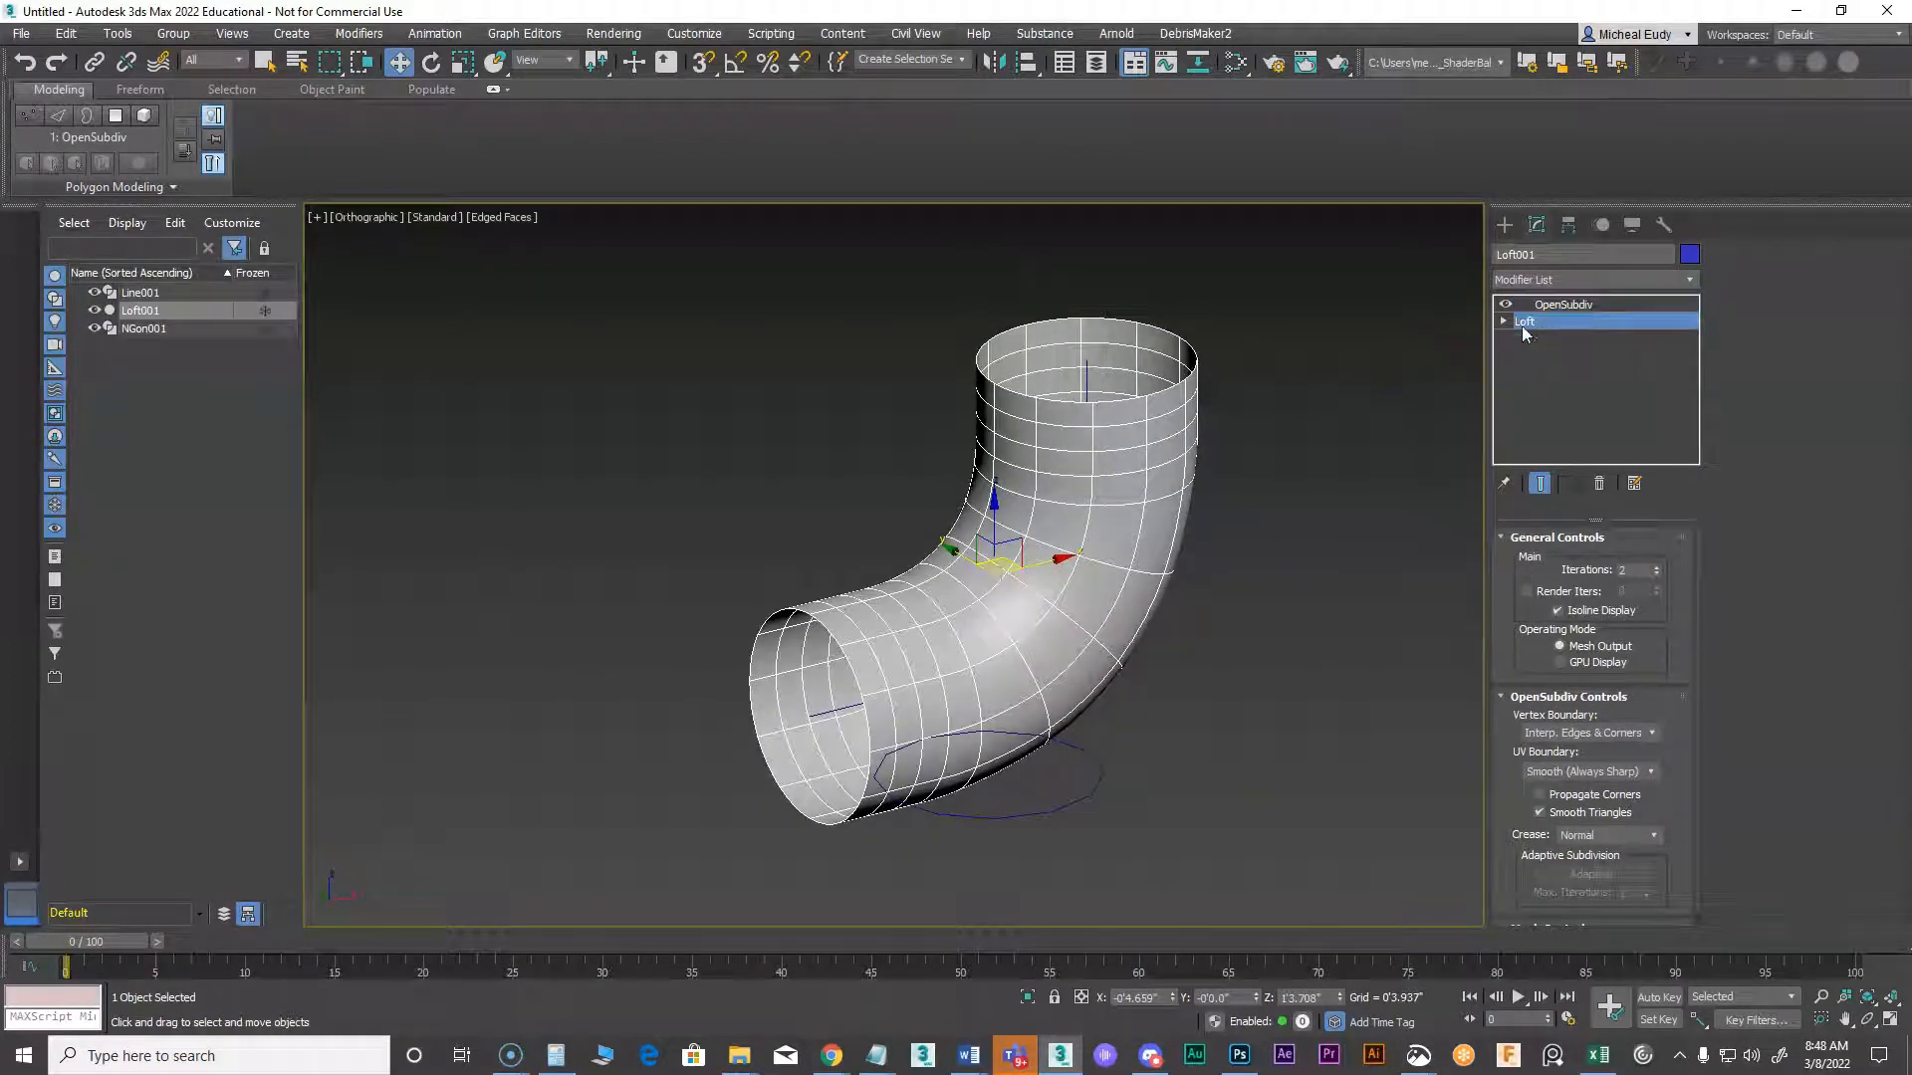
click(1540, 483)
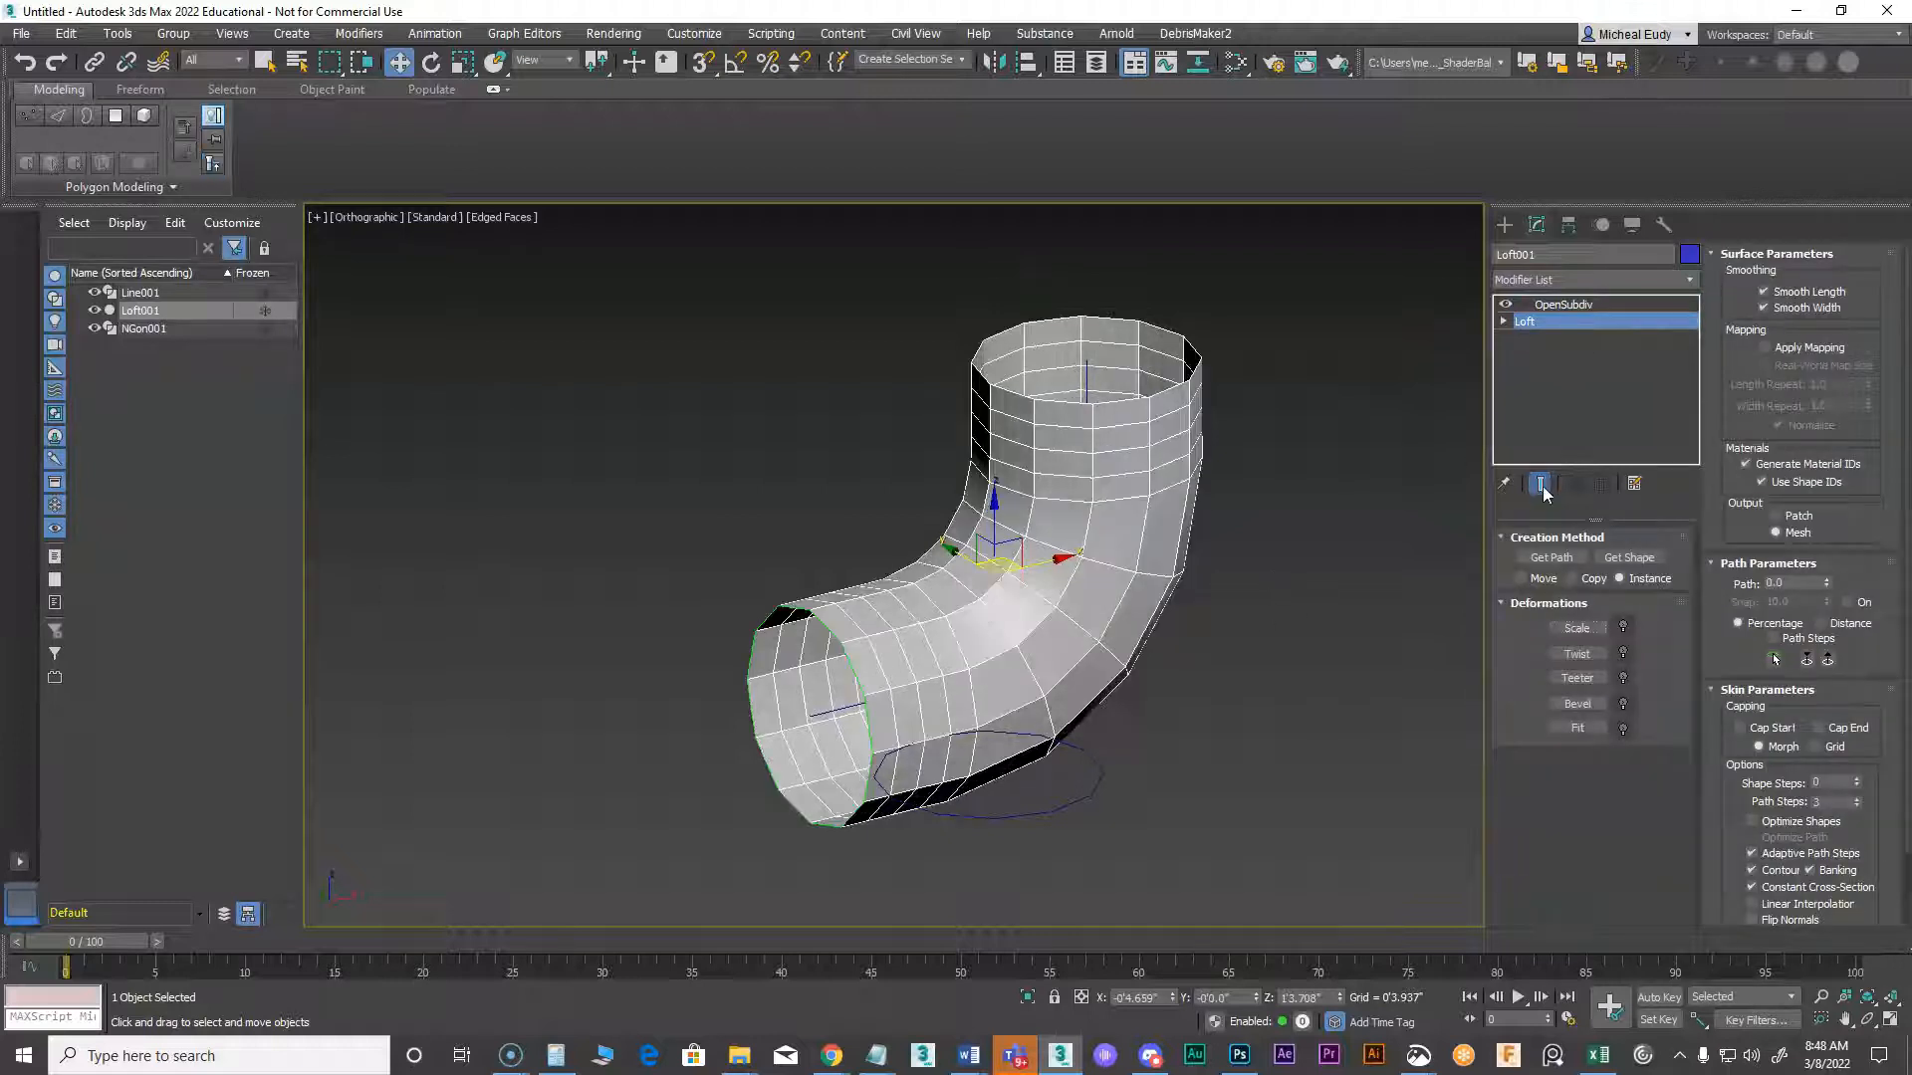
middle_drag(1122, 668, 1093, 671)
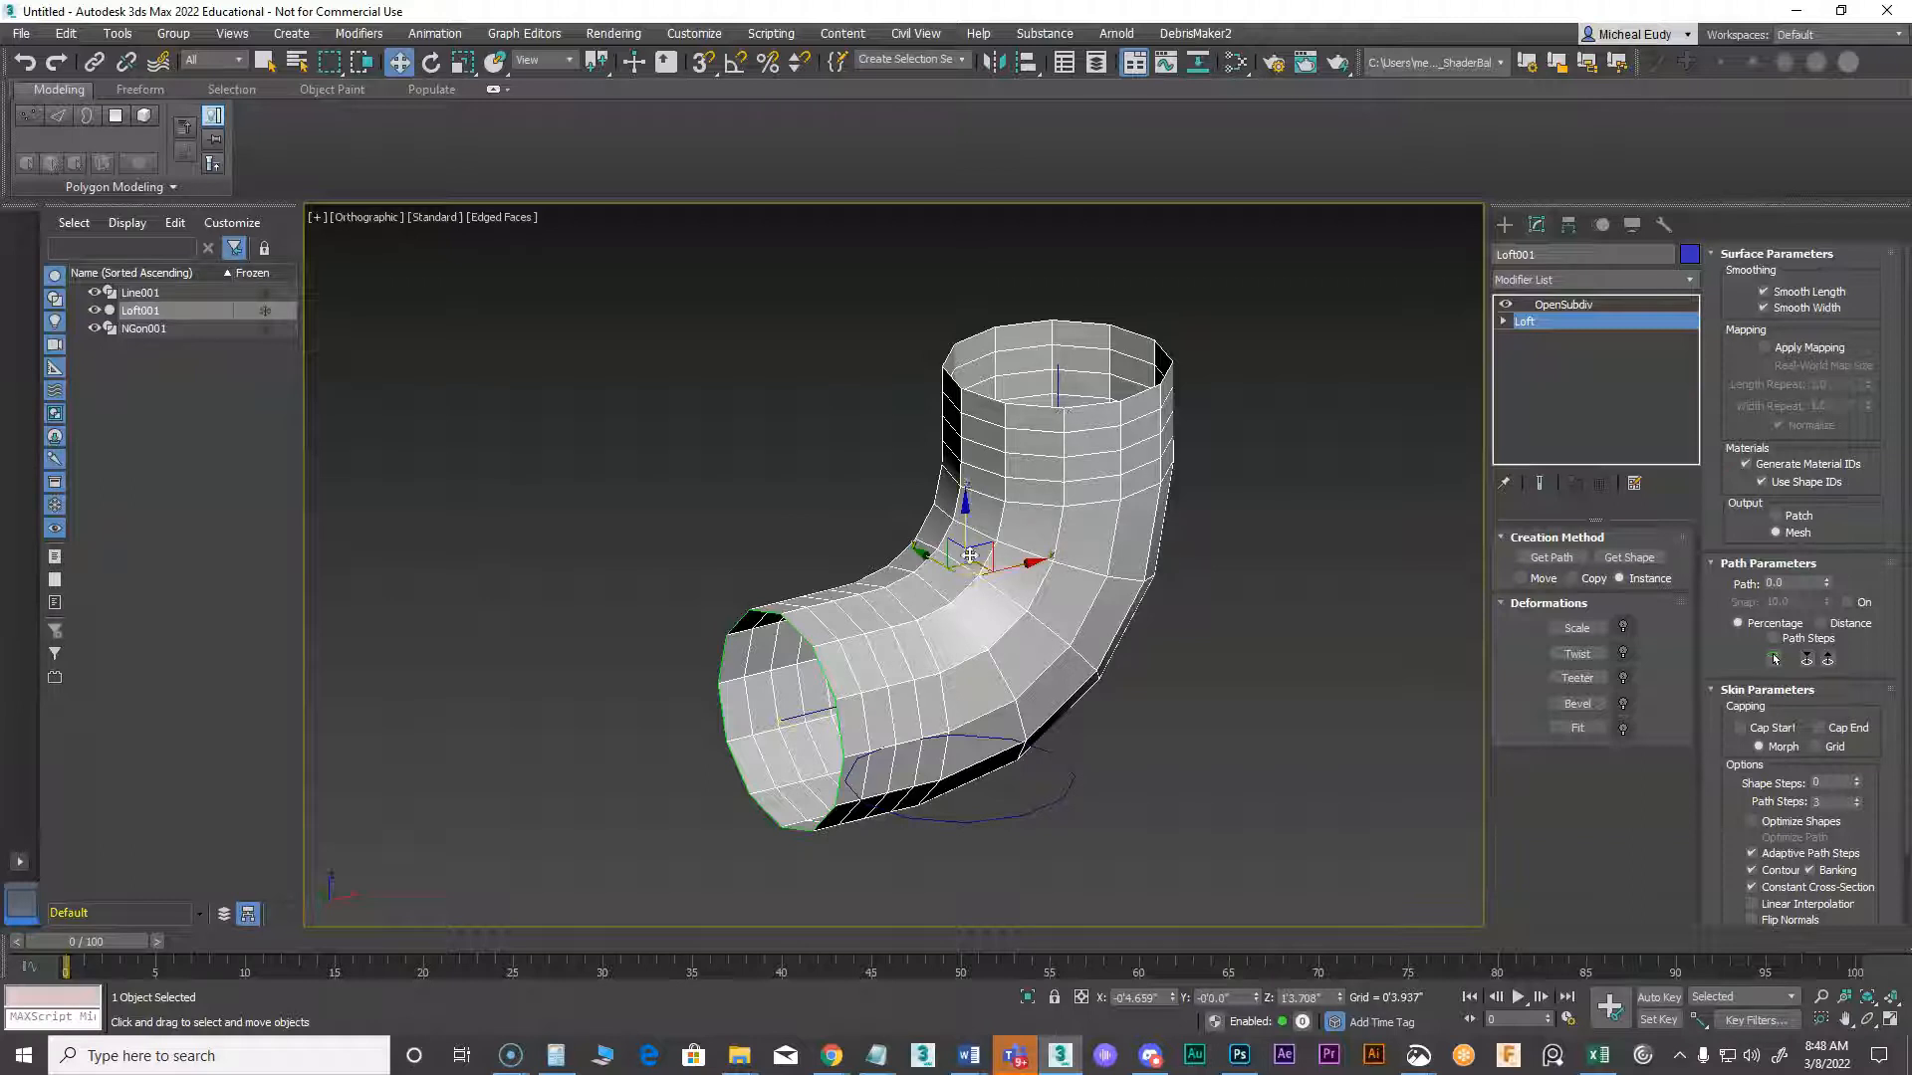
scroll(893, 674, up, 3)
middle_drag(894, 674, 947, 653)
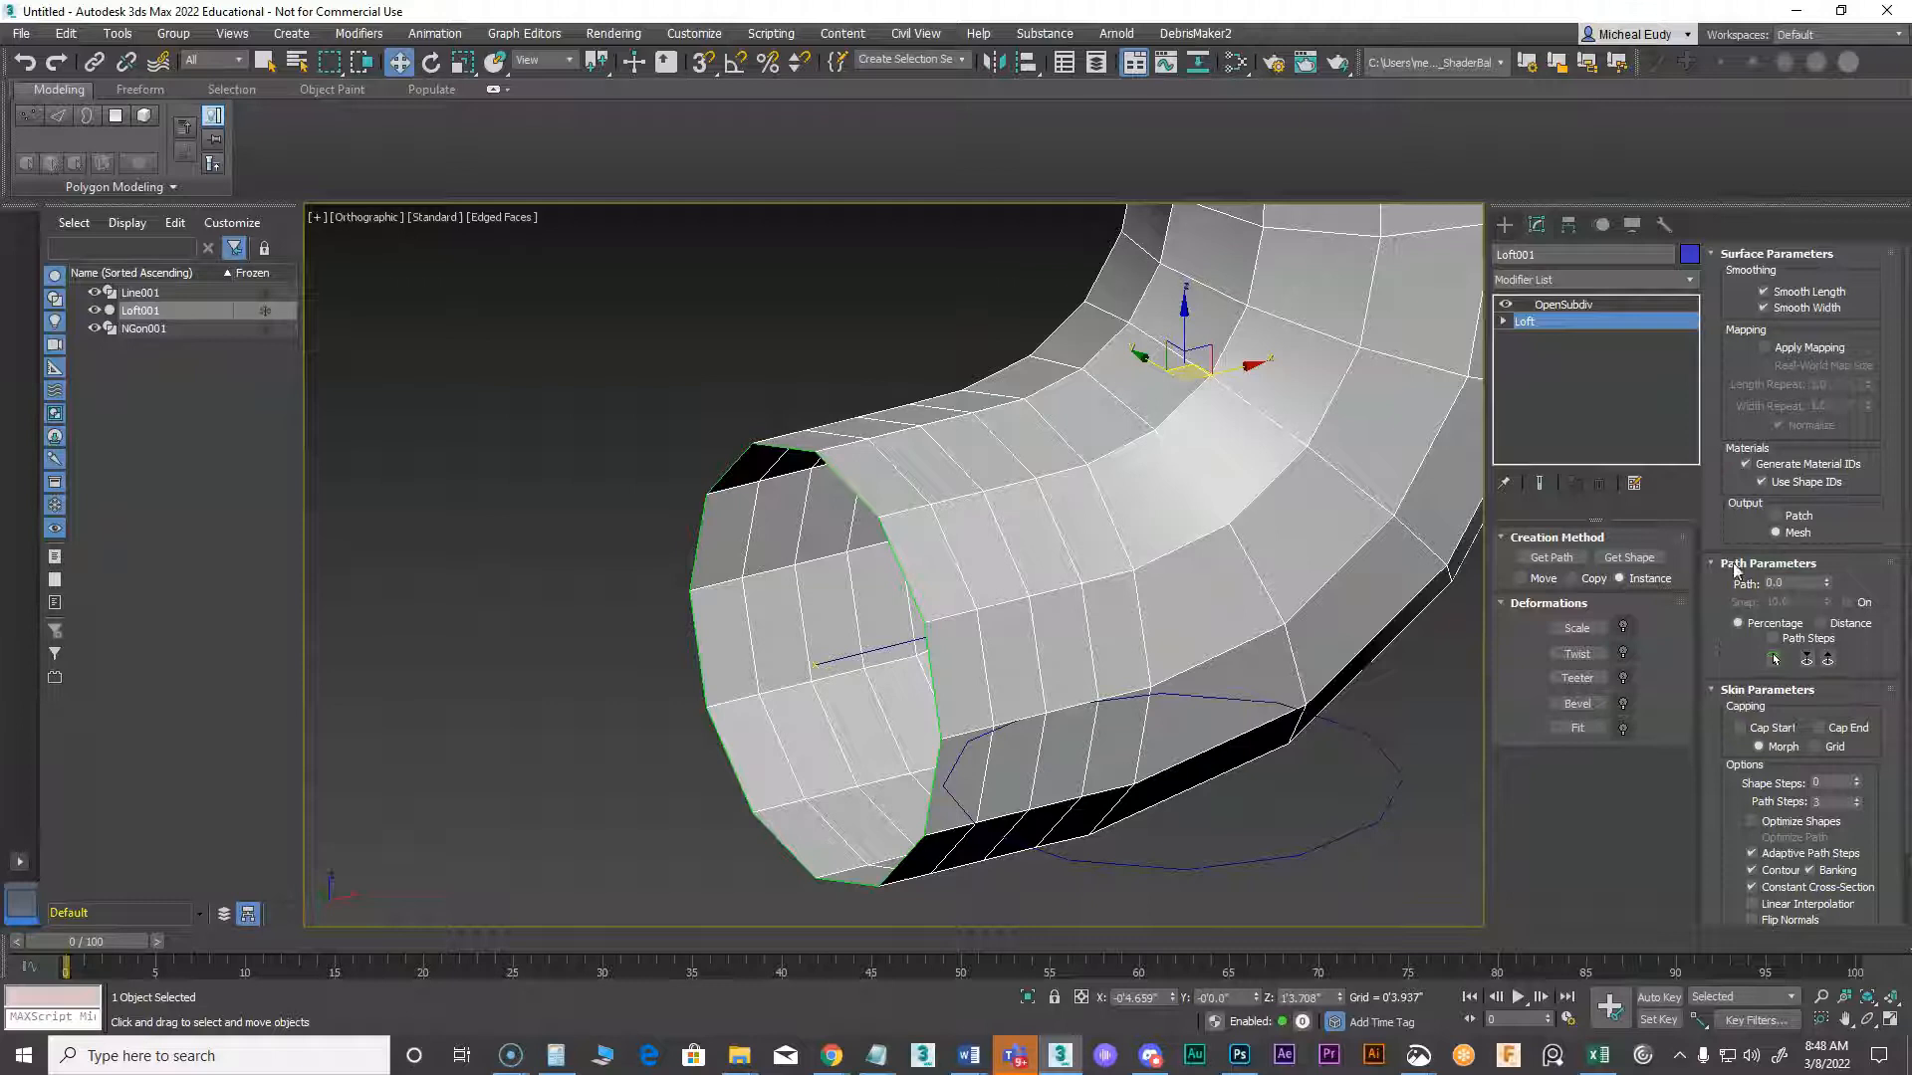
Collapse the loft's Surface Parameters and Deformations rollouts, keeping Path Parameters expanded
click(1740, 254)
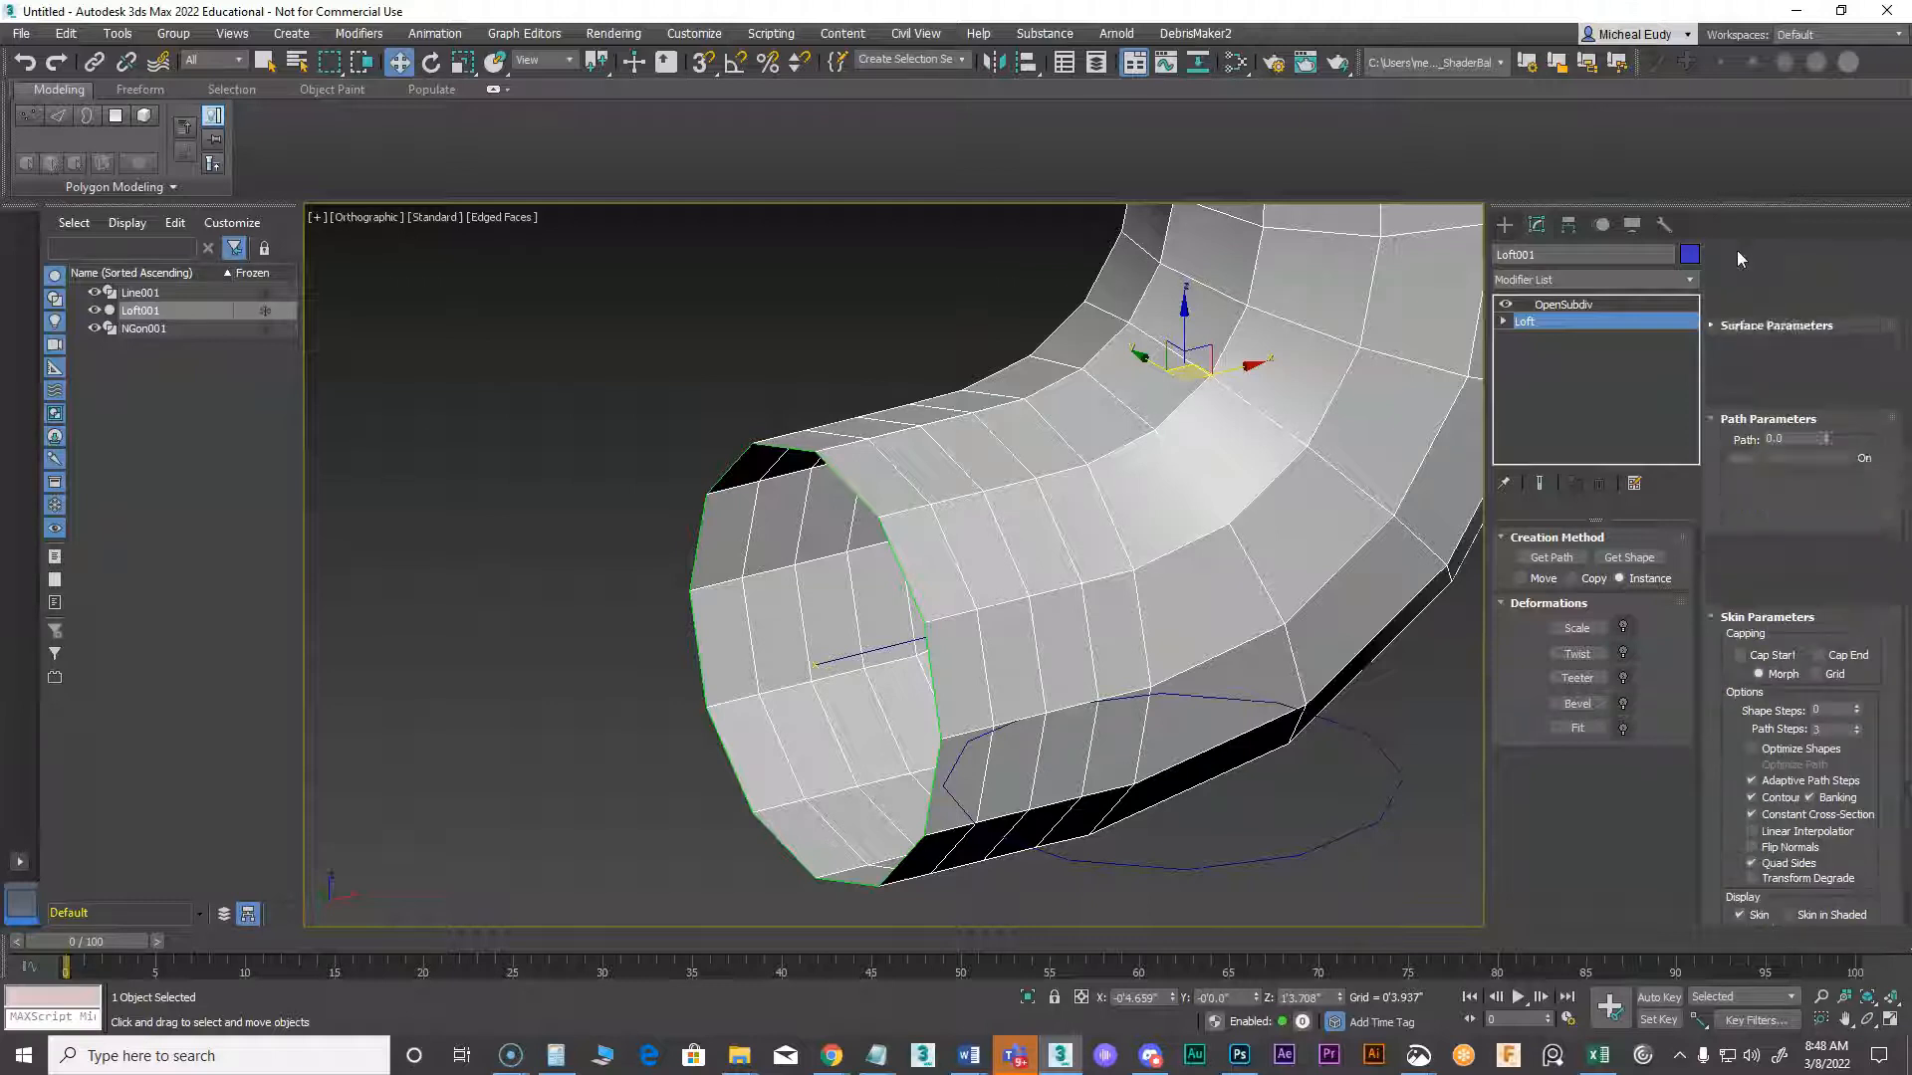
click(1571, 602)
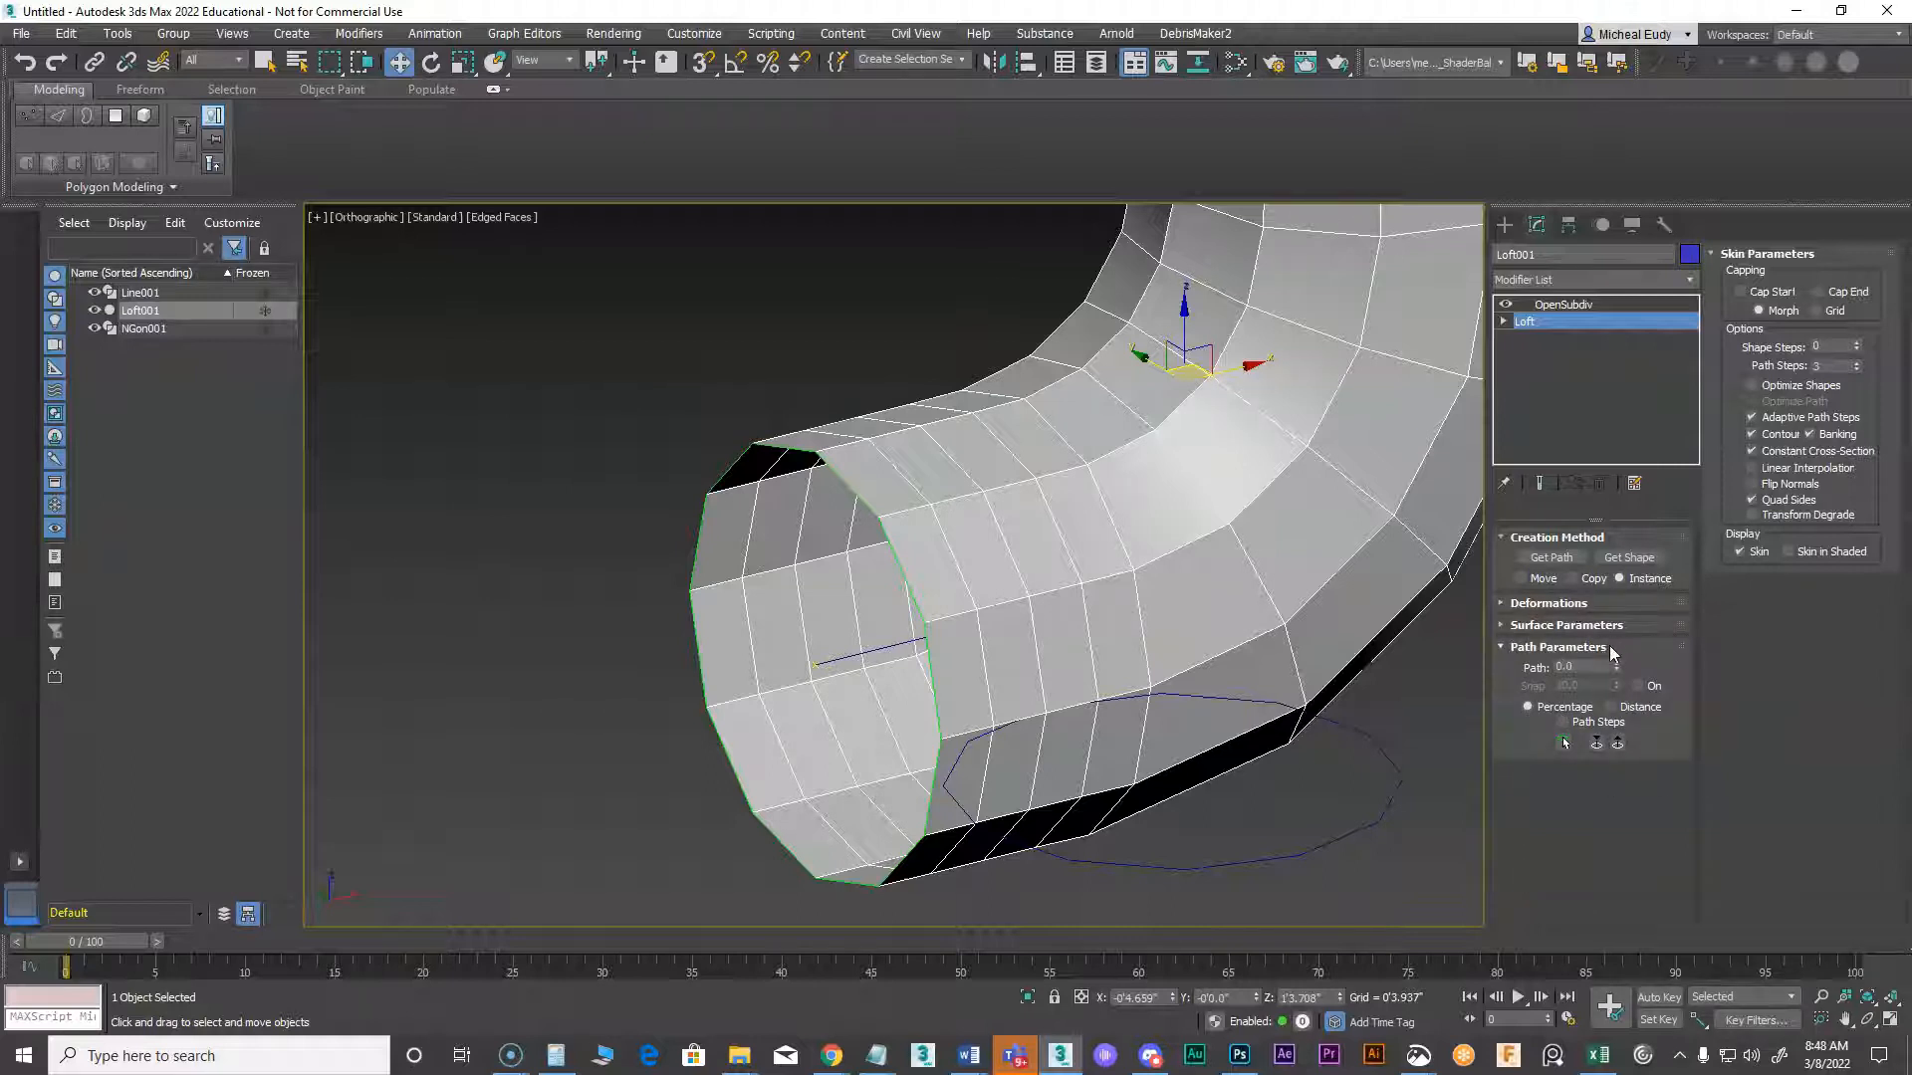
click(1516, 647)
click(1527, 648)
click(1528, 649)
click(1527, 646)
Examine the lower and upper open ends of the lofted pipe where its path starts and finishes
middle_drag(1273, 438, 1197, 457)
scroll(893, 653, down, 2)
middle_drag(895, 651, 827, 680)
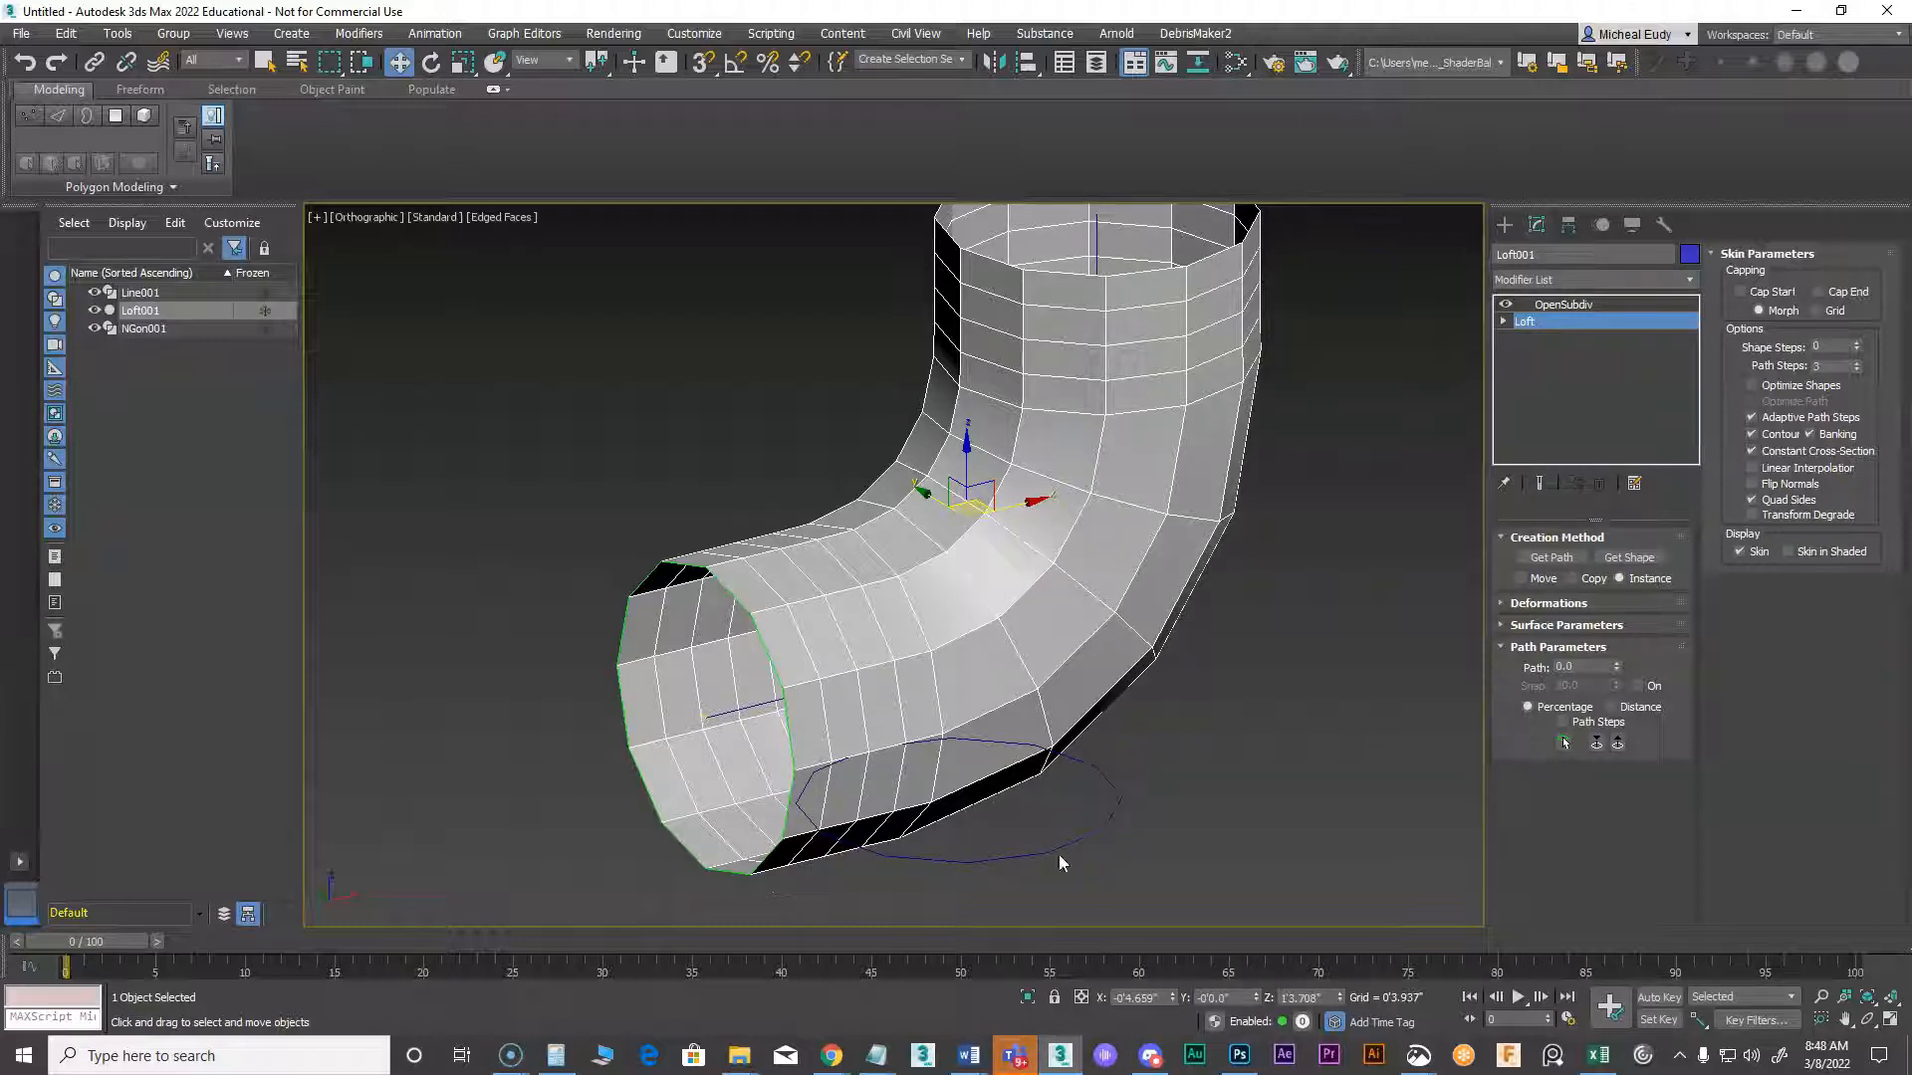
middle_drag(979, 545, 909, 672)
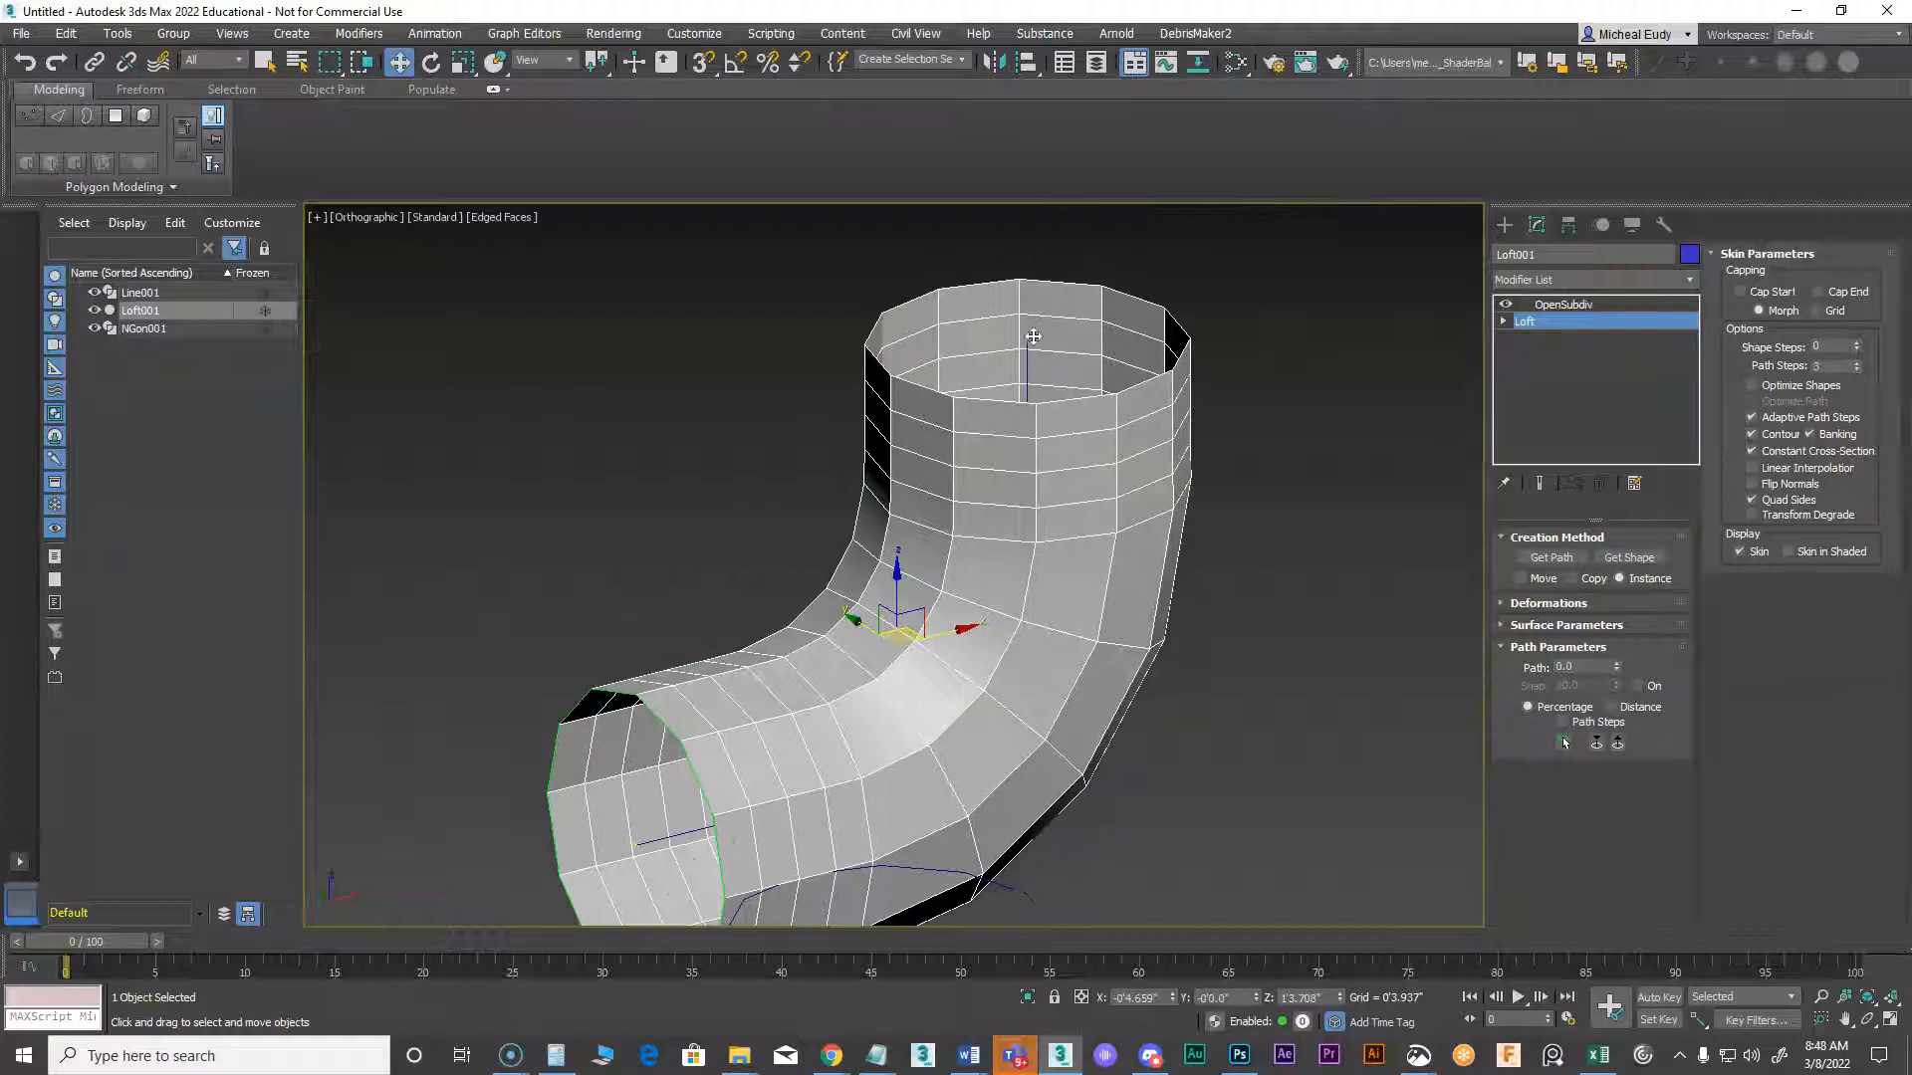
middle_drag(845, 807, 996, 647)
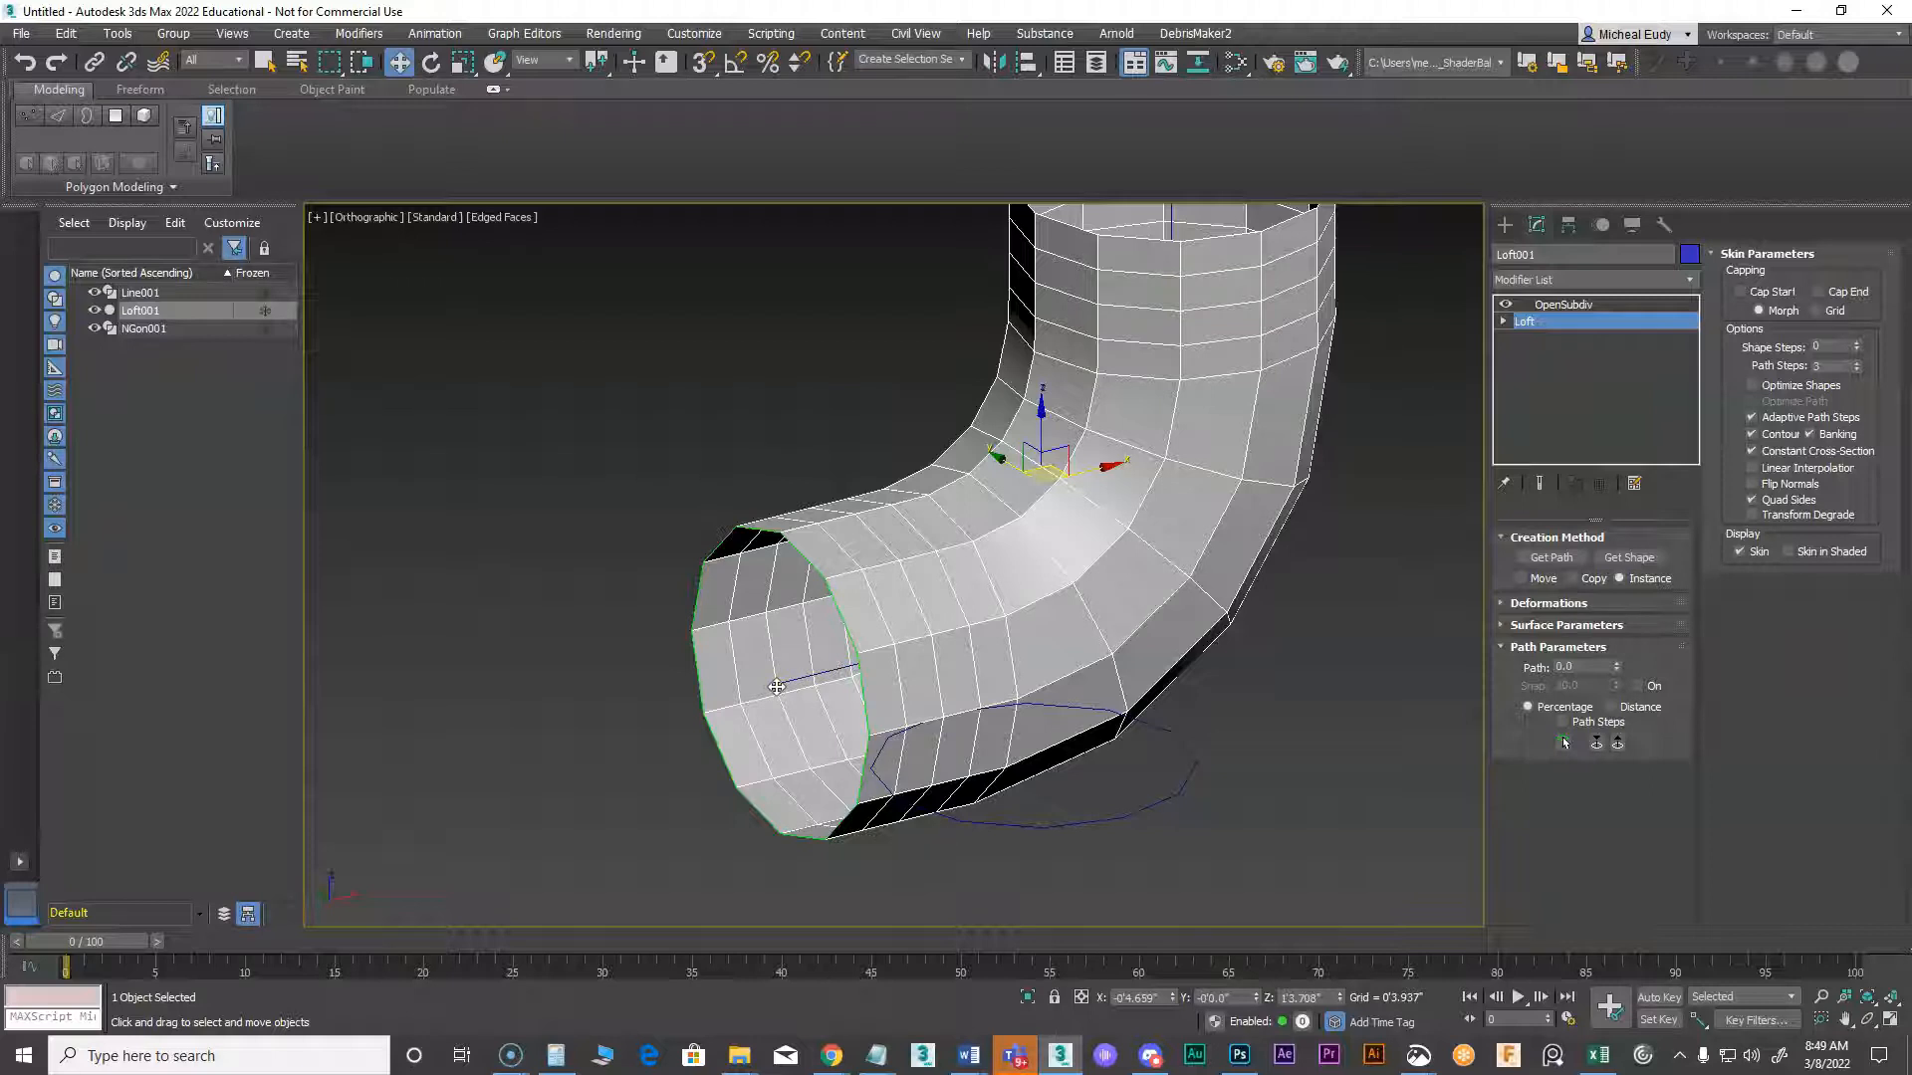
middle_drag(1133, 556, 1018, 715)
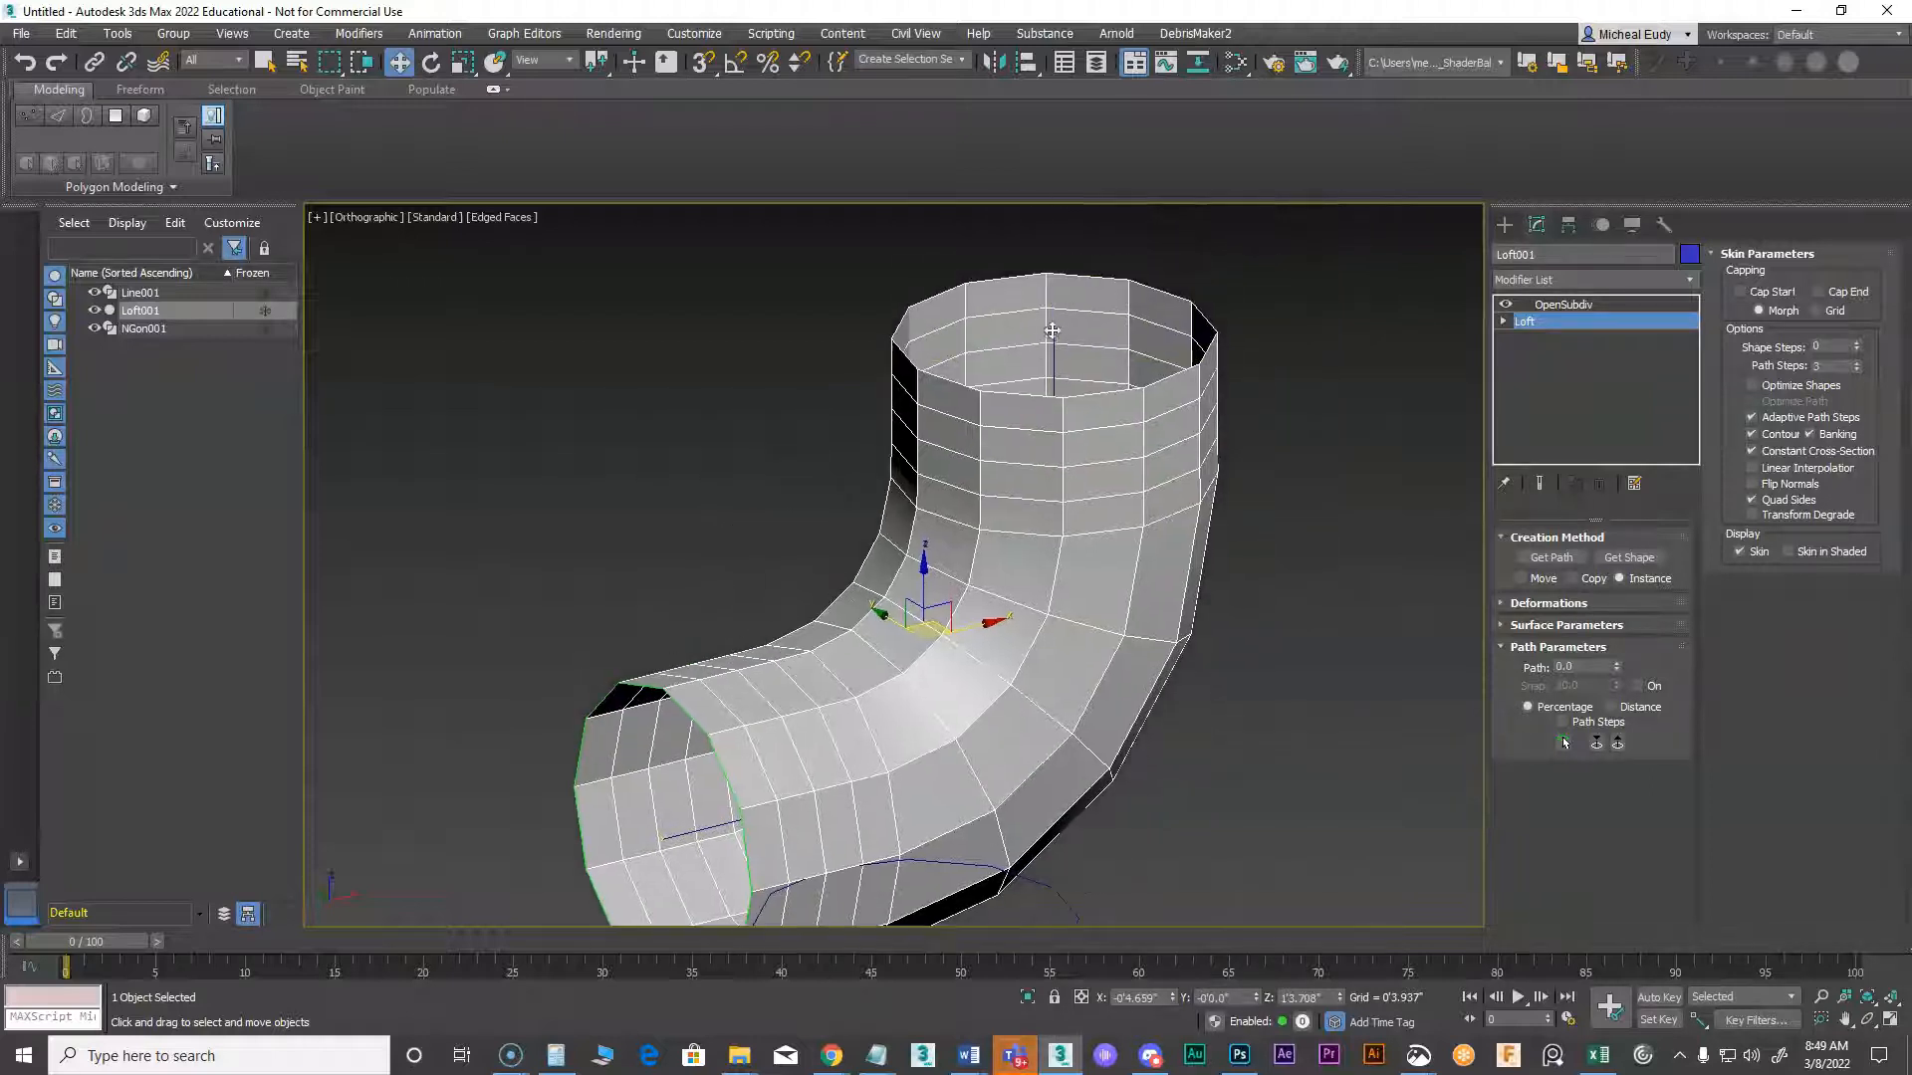
scroll(996, 699, down, 2)
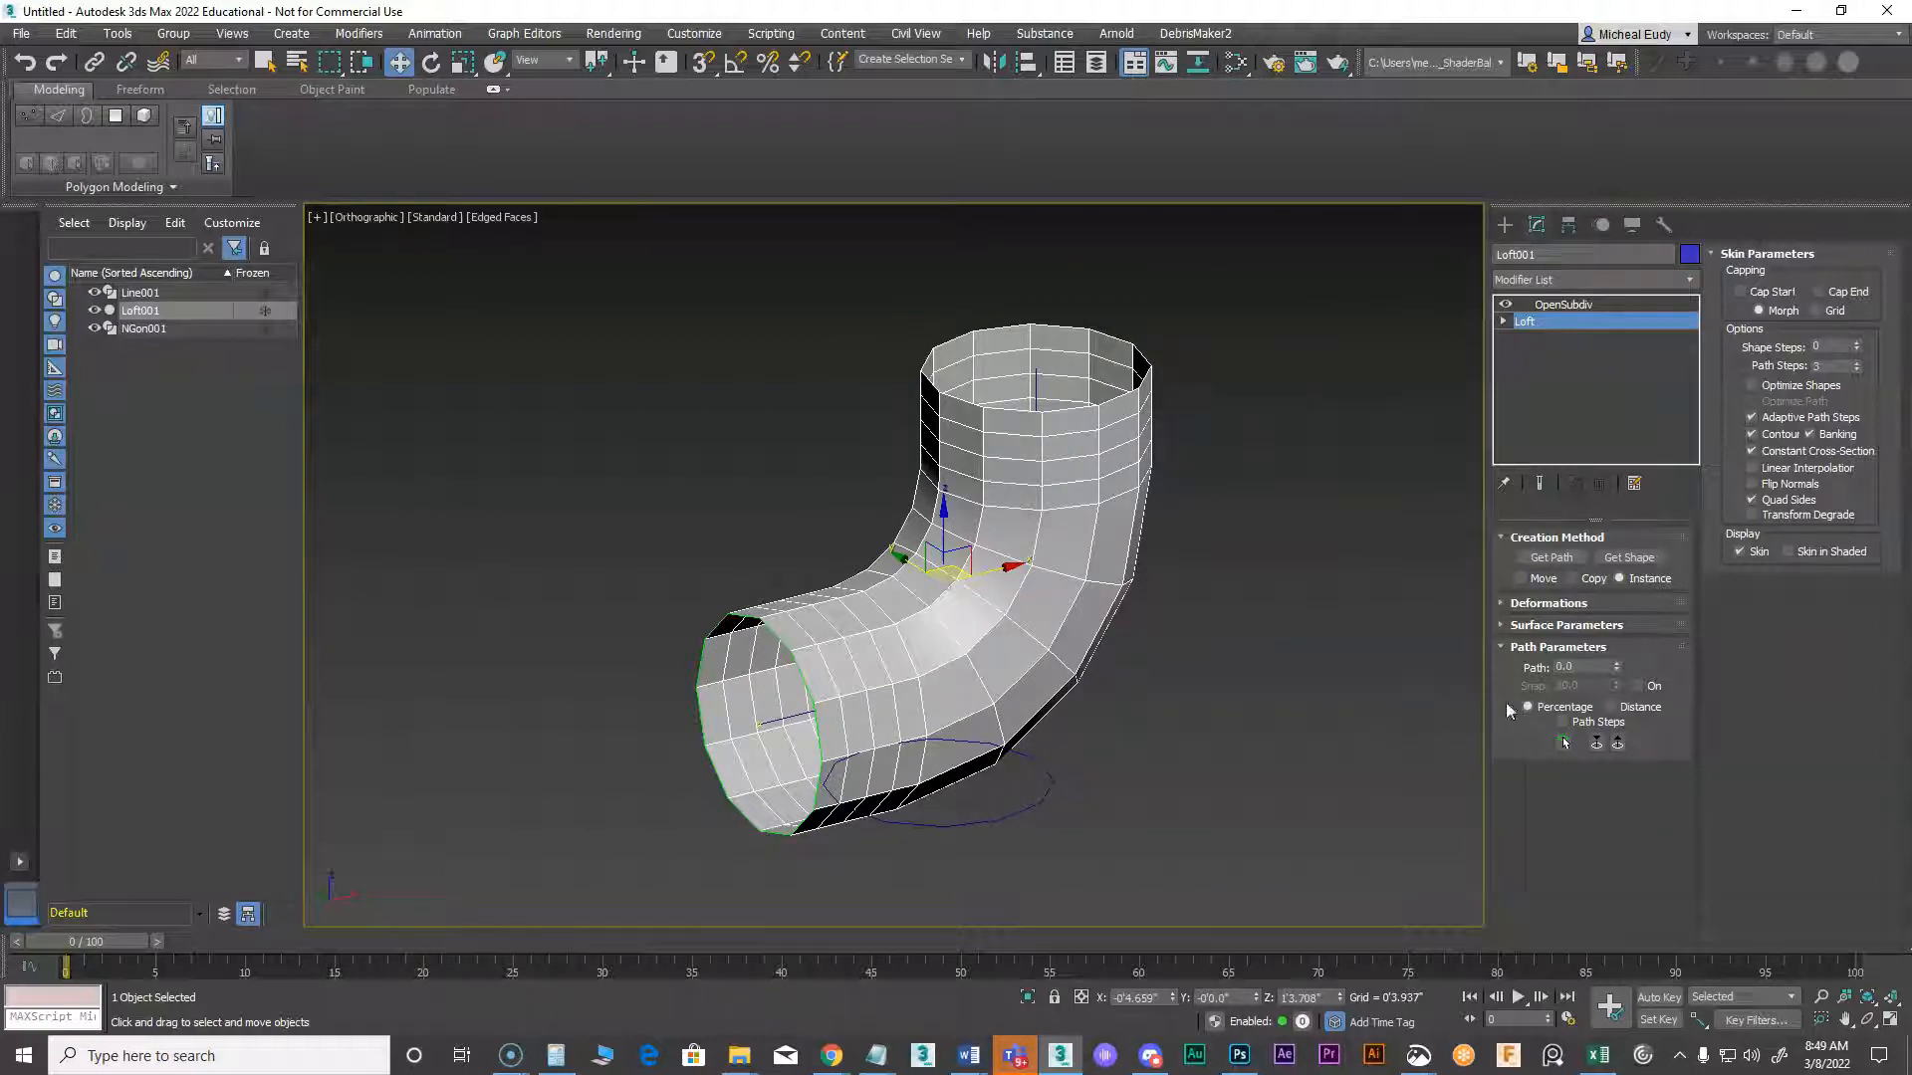
scroll(901, 722, up, 4)
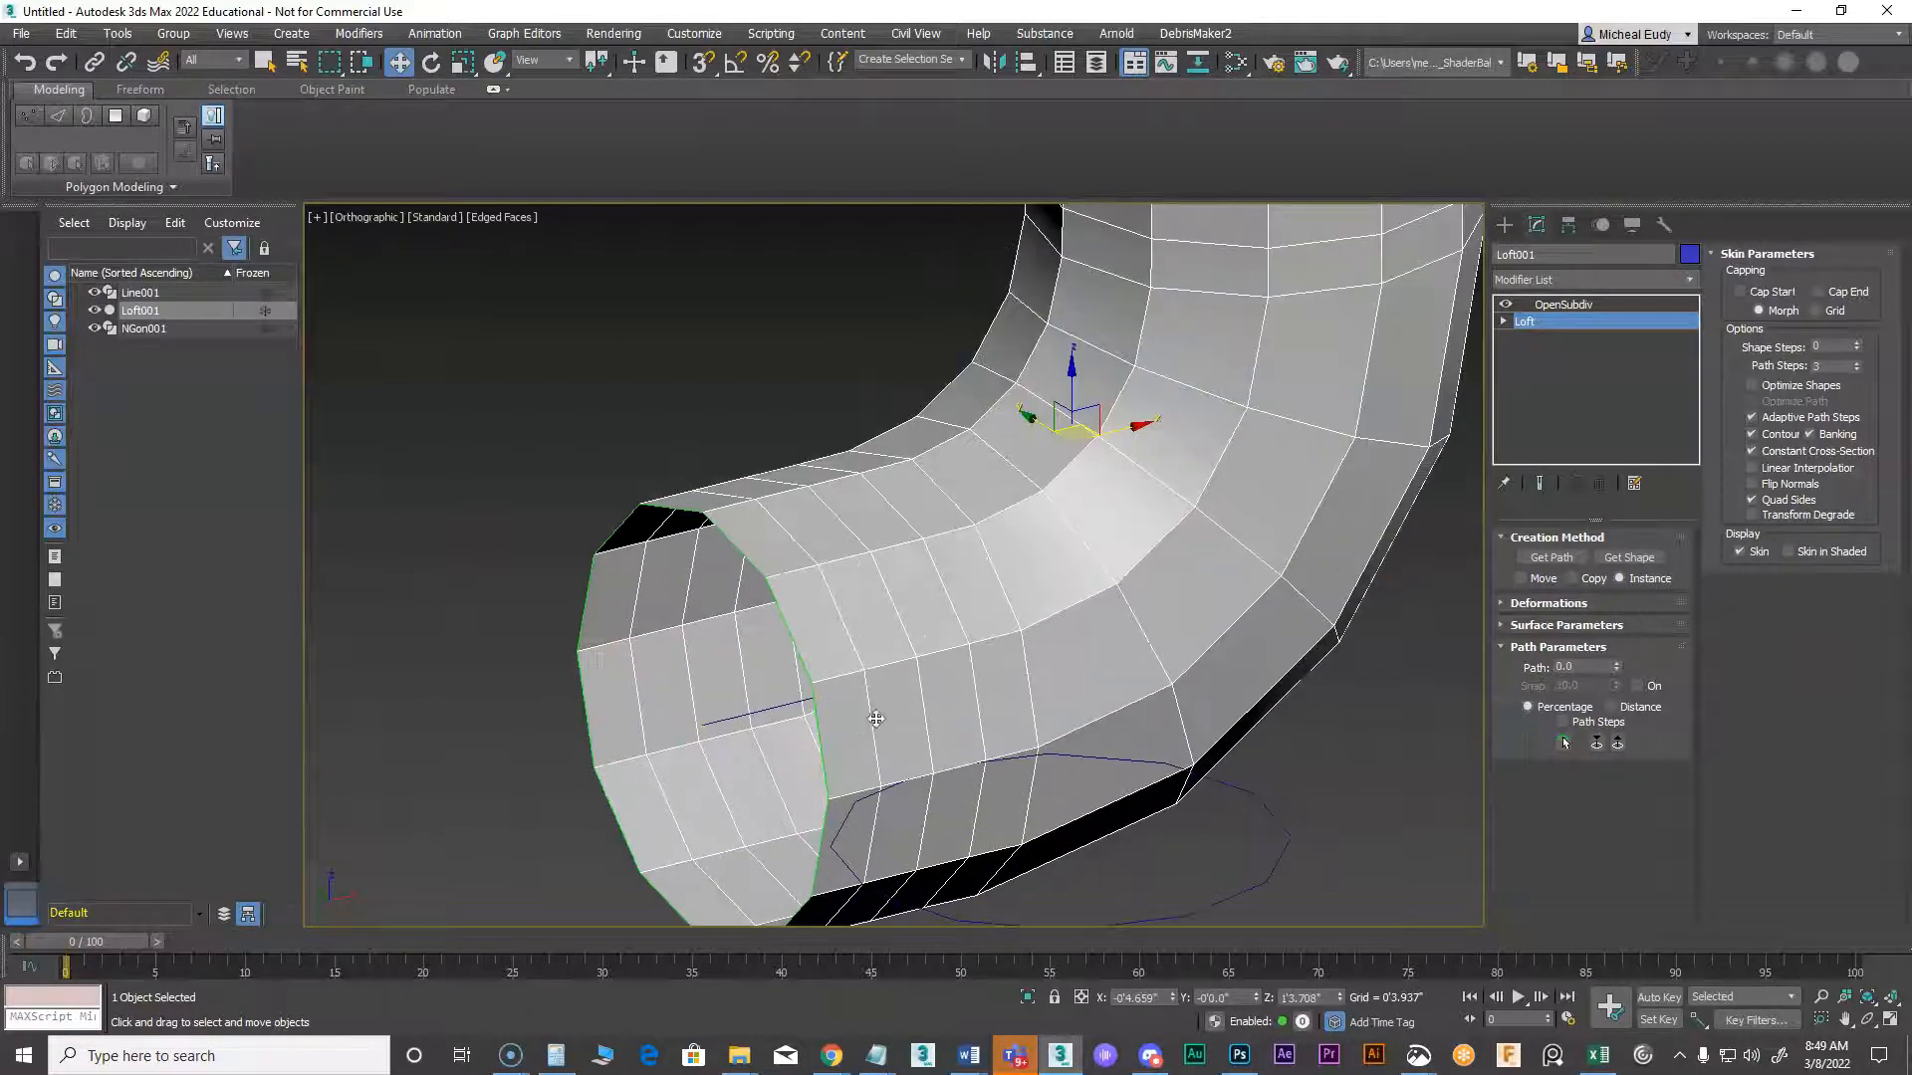
alt+middle_drag(910, 714, 903, 701)
Hide the pipe's edged faces and set the loft's path position to 100 percent
key(F4)
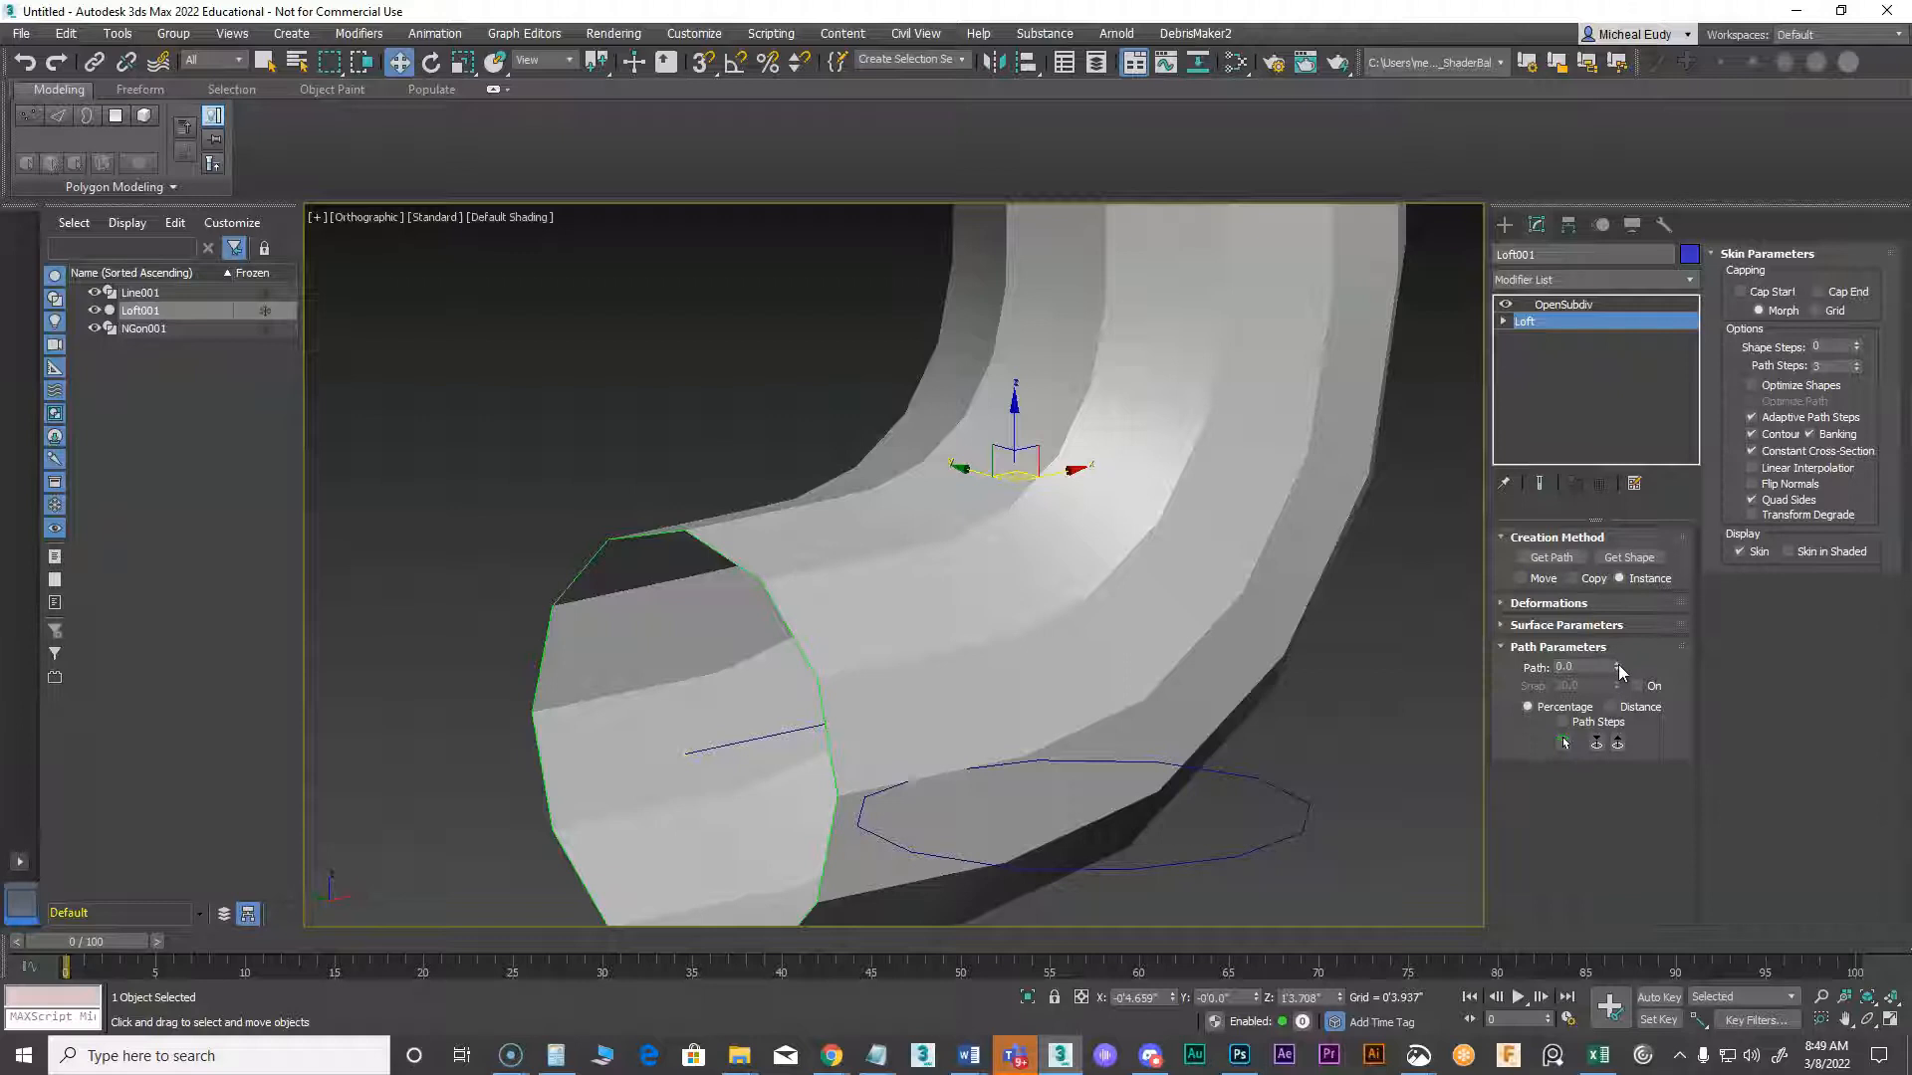
drag(1617, 665, 1509, 411)
drag(1489, 629, 1574, 404)
double_click(1571, 666)
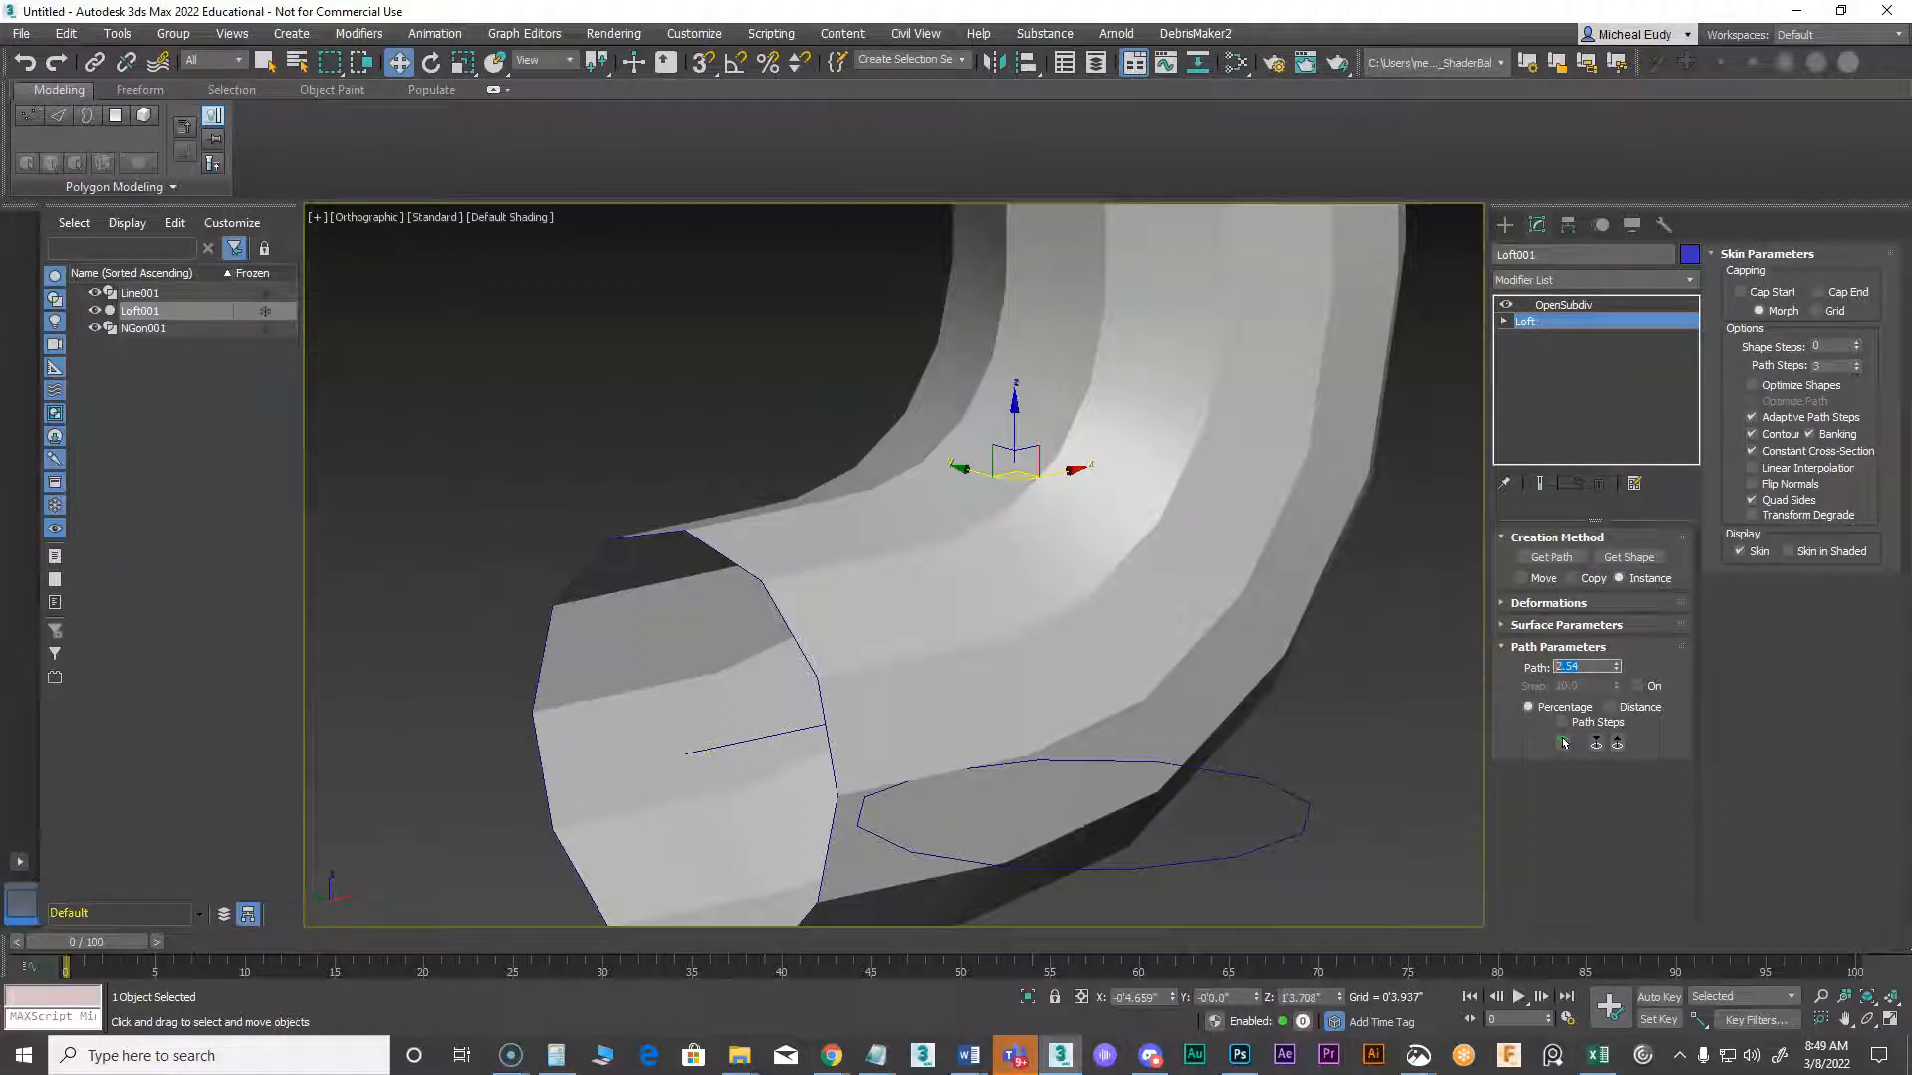
text(100.0)
Inspect the pipe's upper end and display the edged faces again
scroll(1015, 627, down, 3)
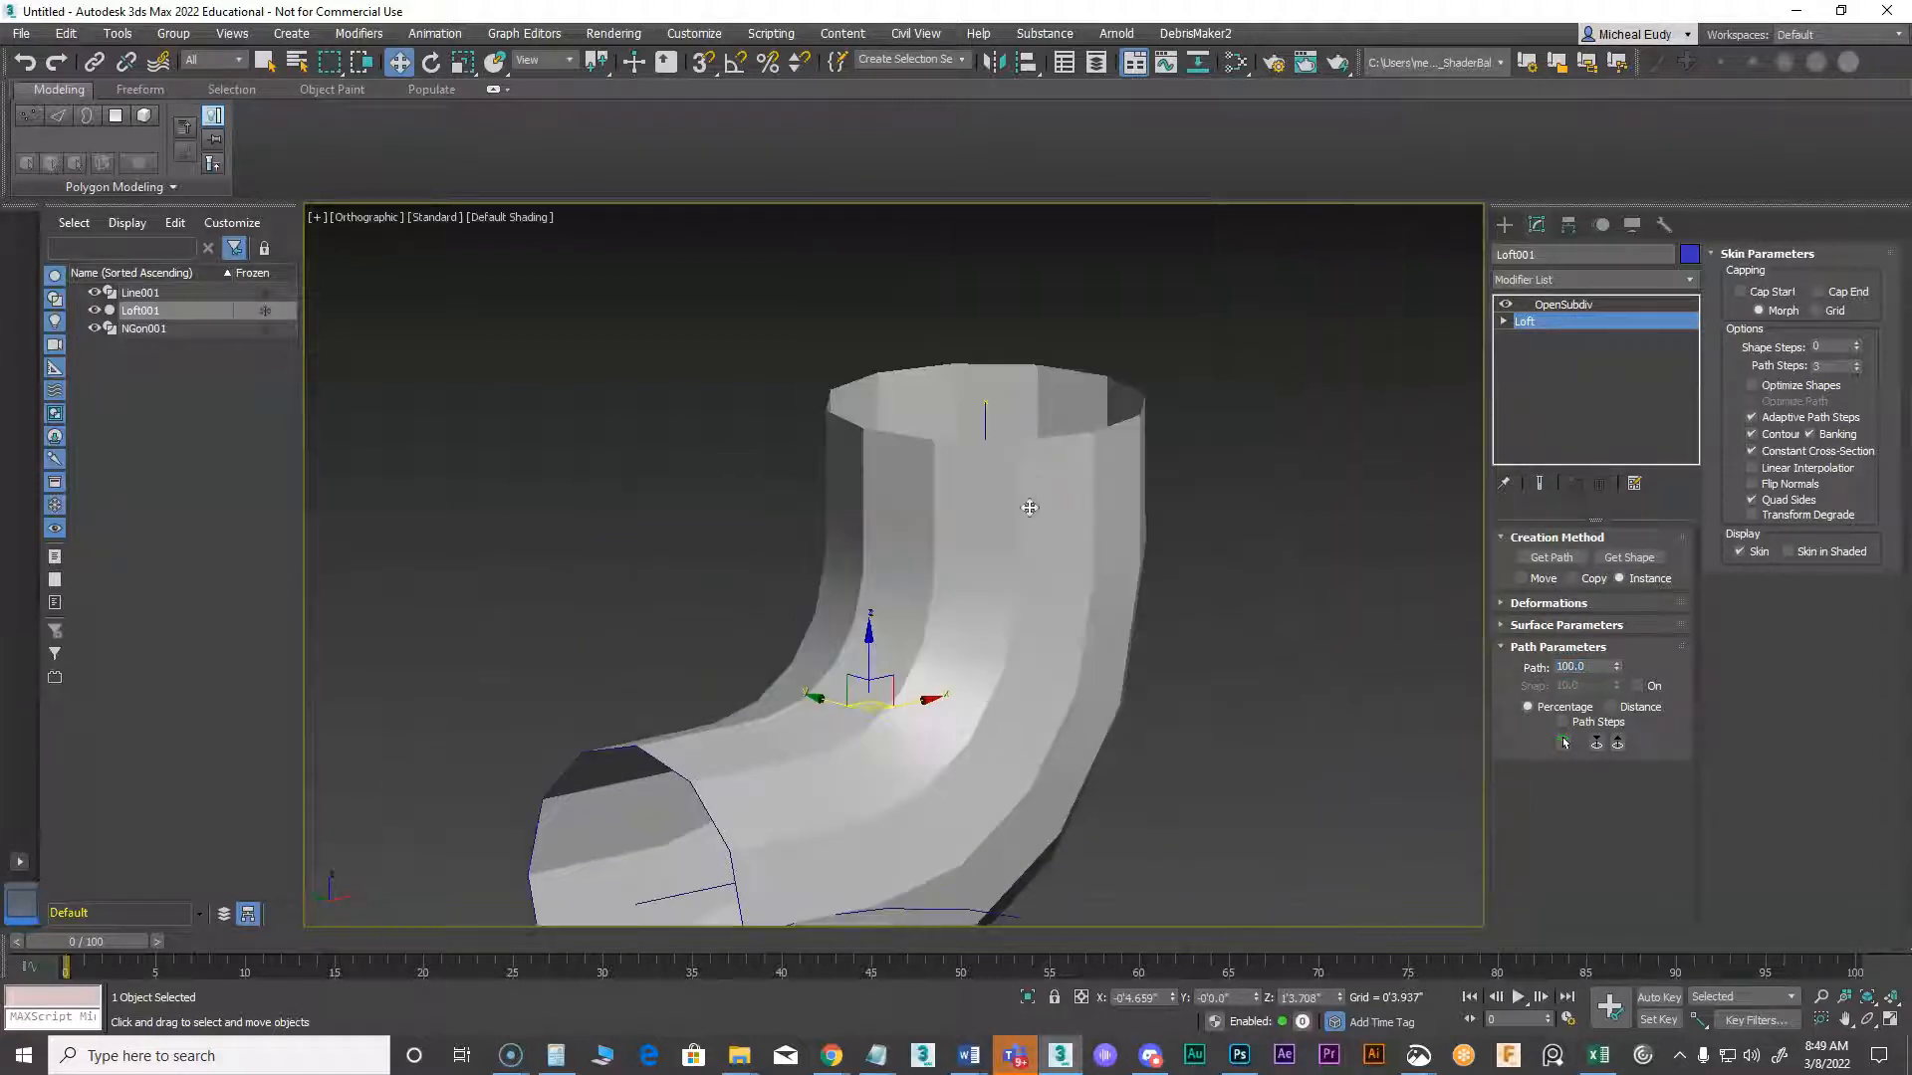
middle_drag(979, 497, 987, 492)
scroll(987, 489, up, 2)
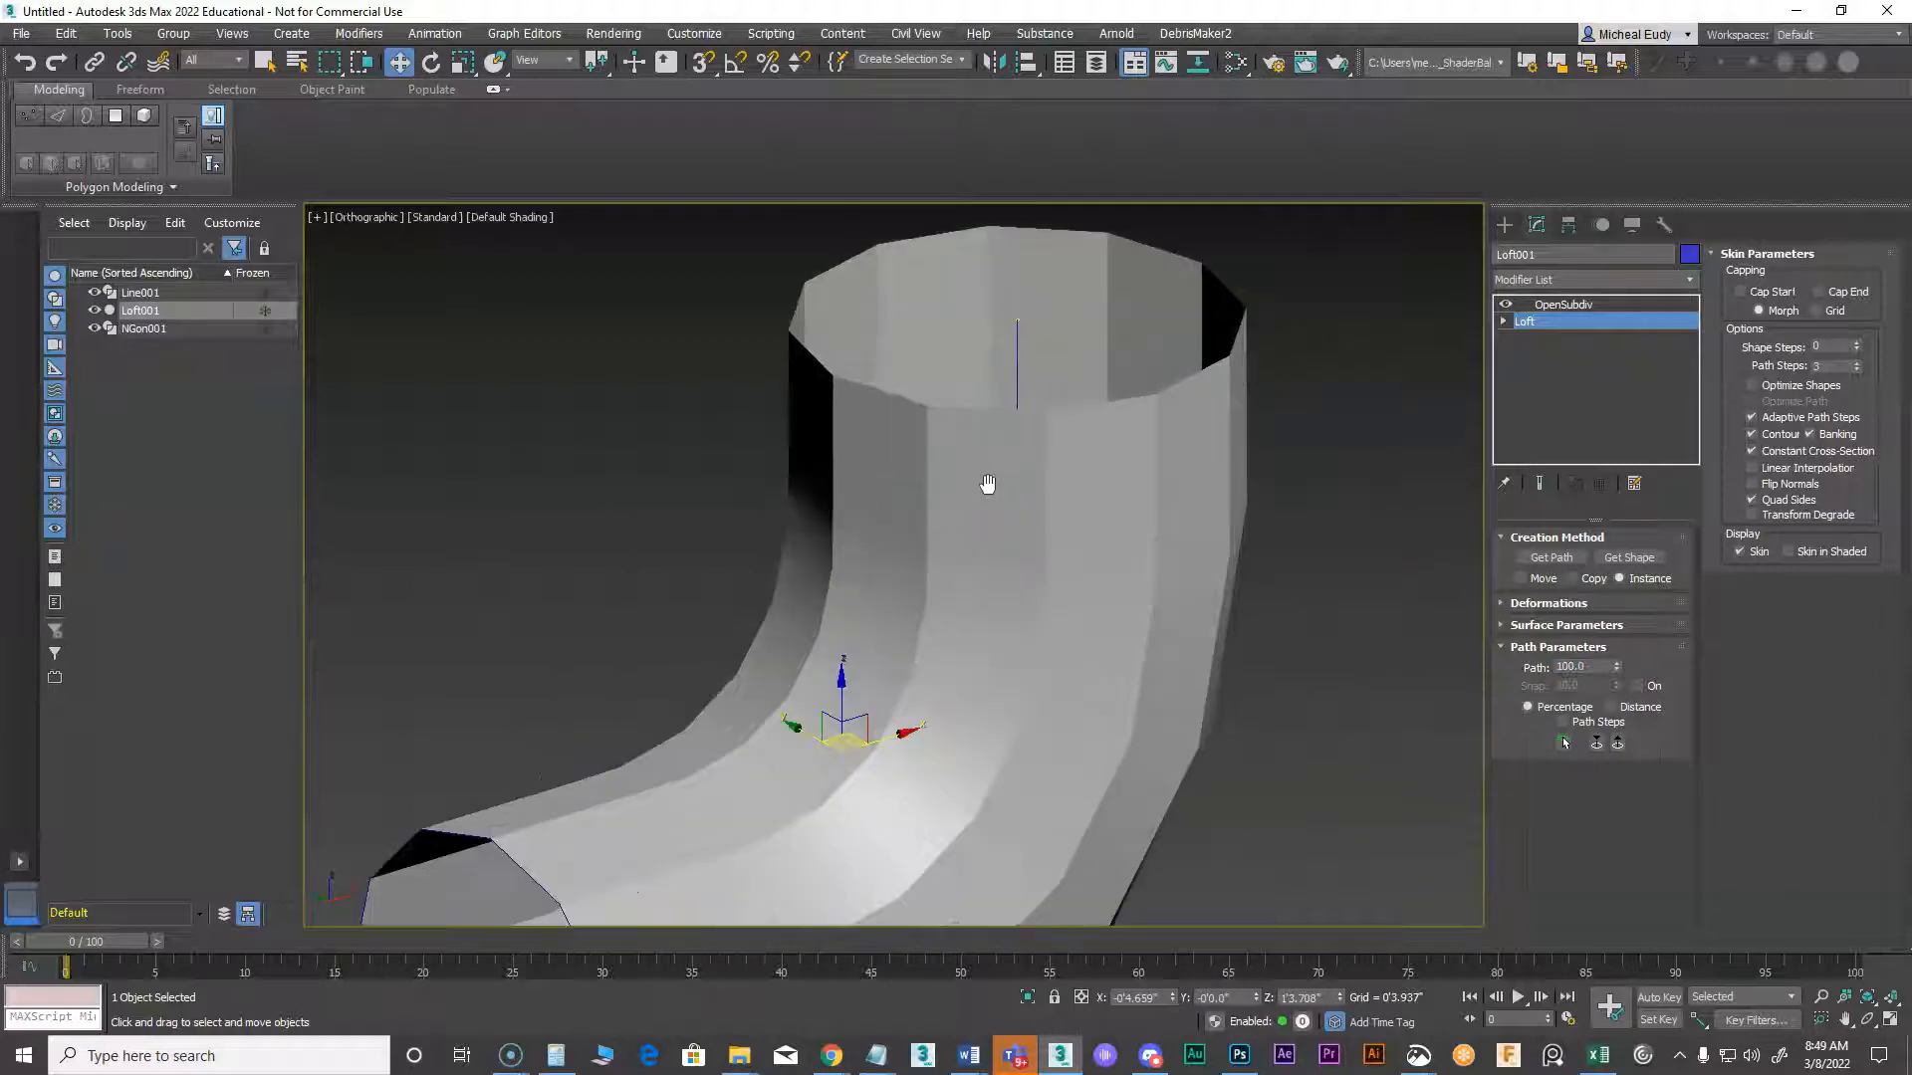
scroll(986, 493, down, 2)
middle_drag(991, 573, 1006, 533)
key(F4)
middle_drag(1022, 655, 1050, 600)
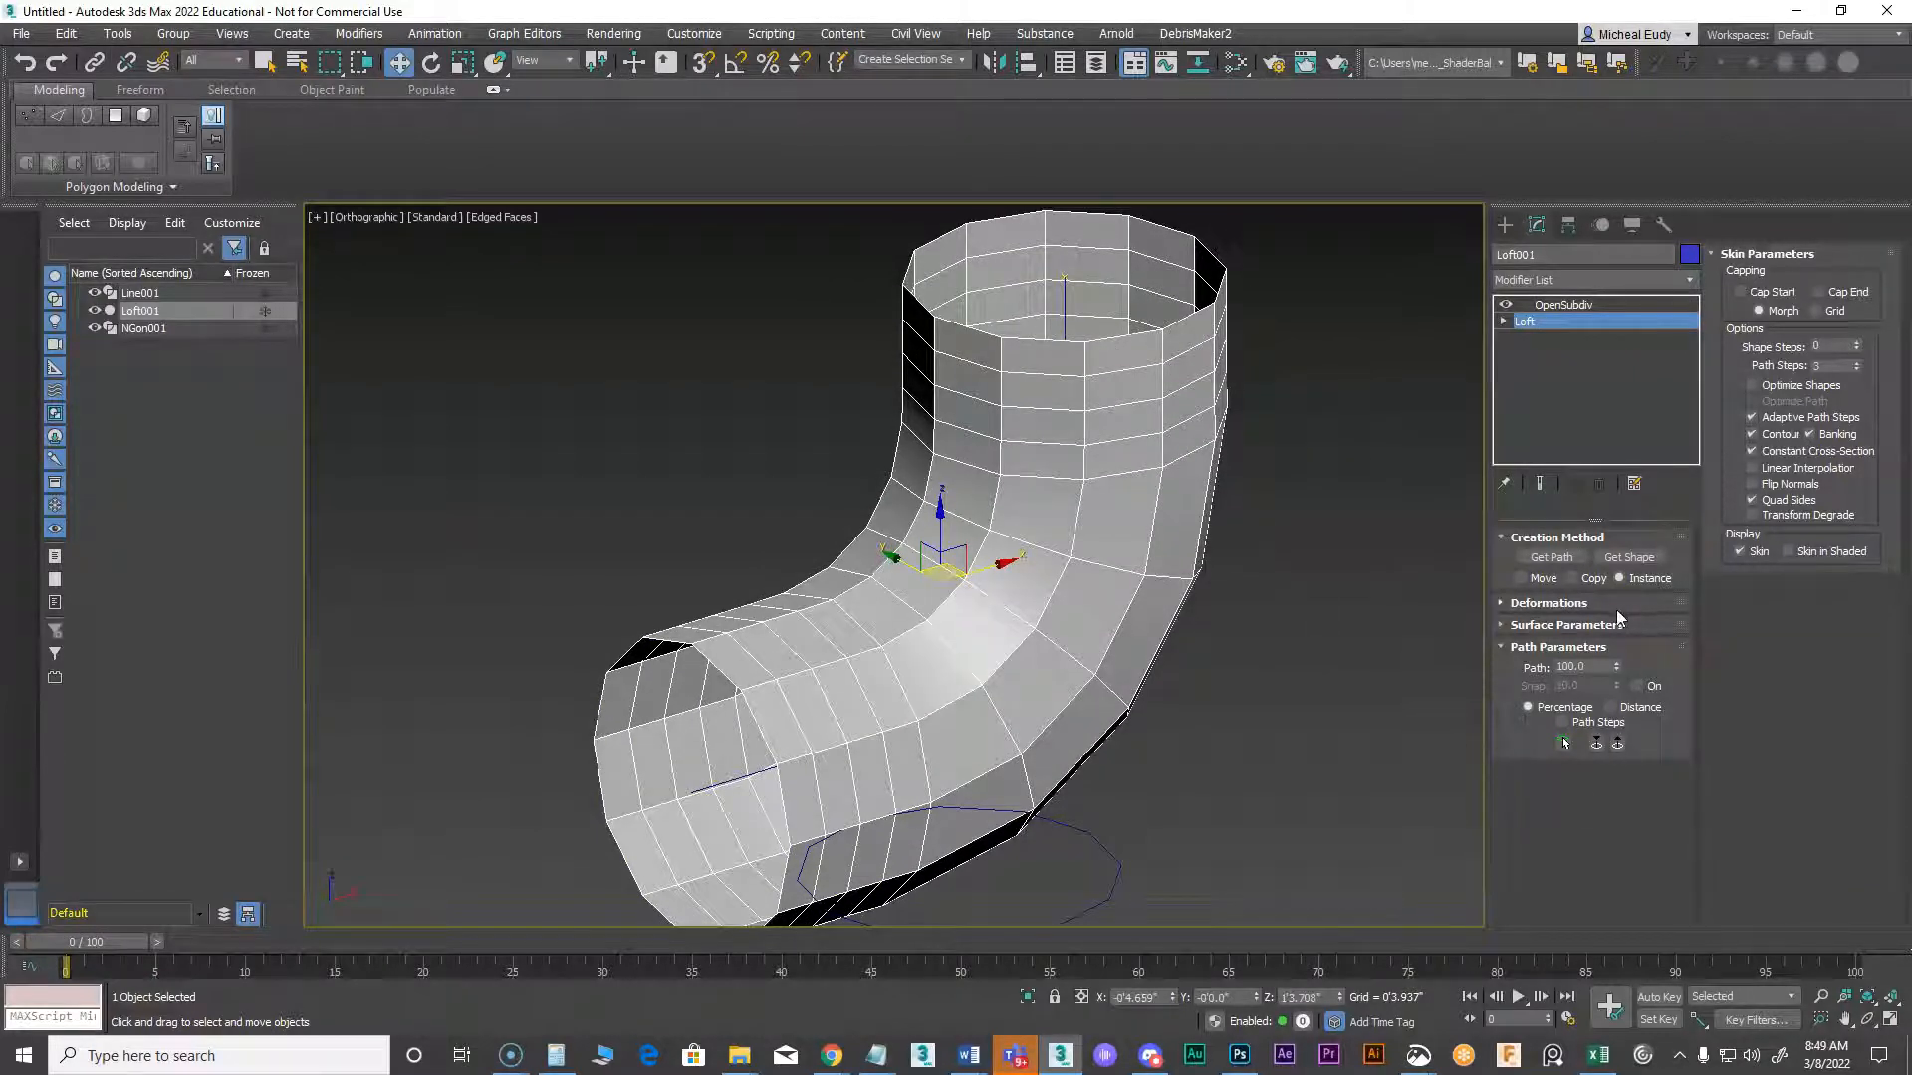
Get the 12-sided NGon as a second loft shape at the 100 percent path position
click(1629, 557)
middle_drag(1280, 737, 1155, 721)
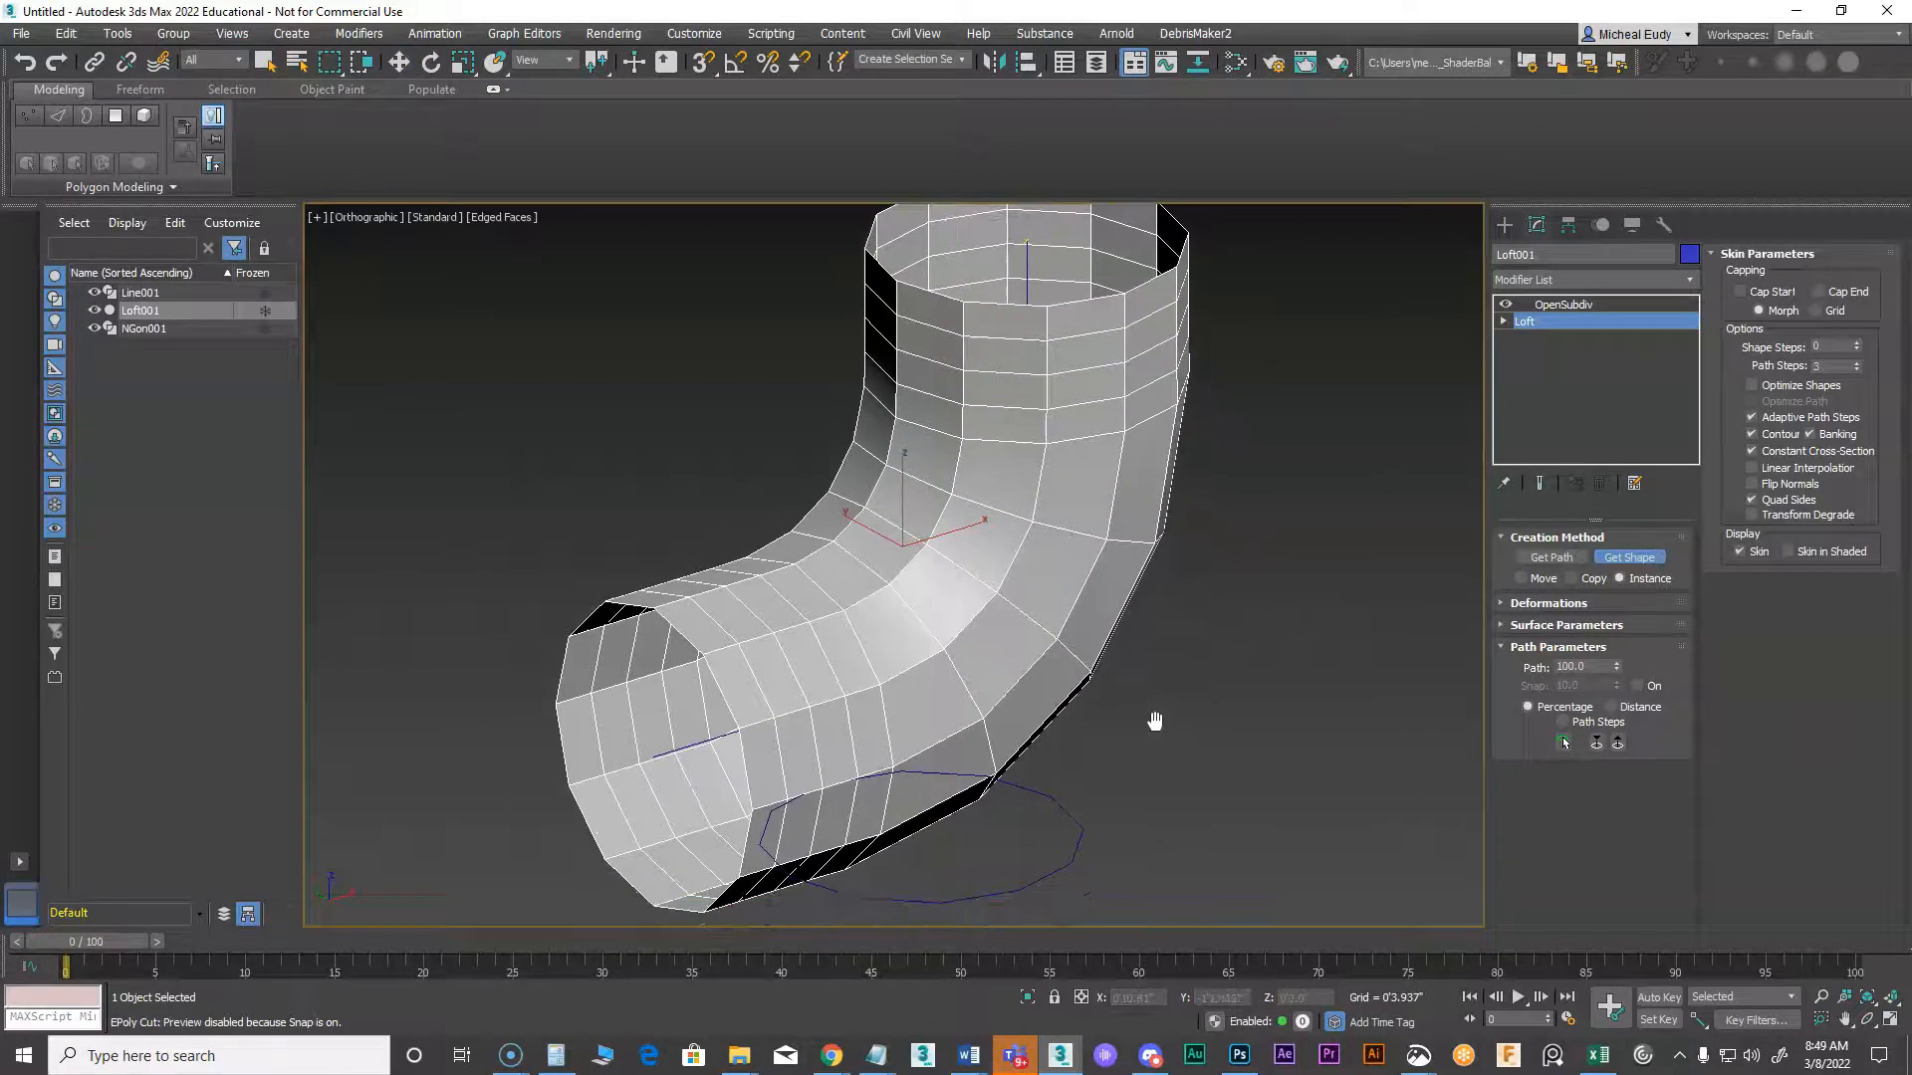
click(1073, 809)
key(w)
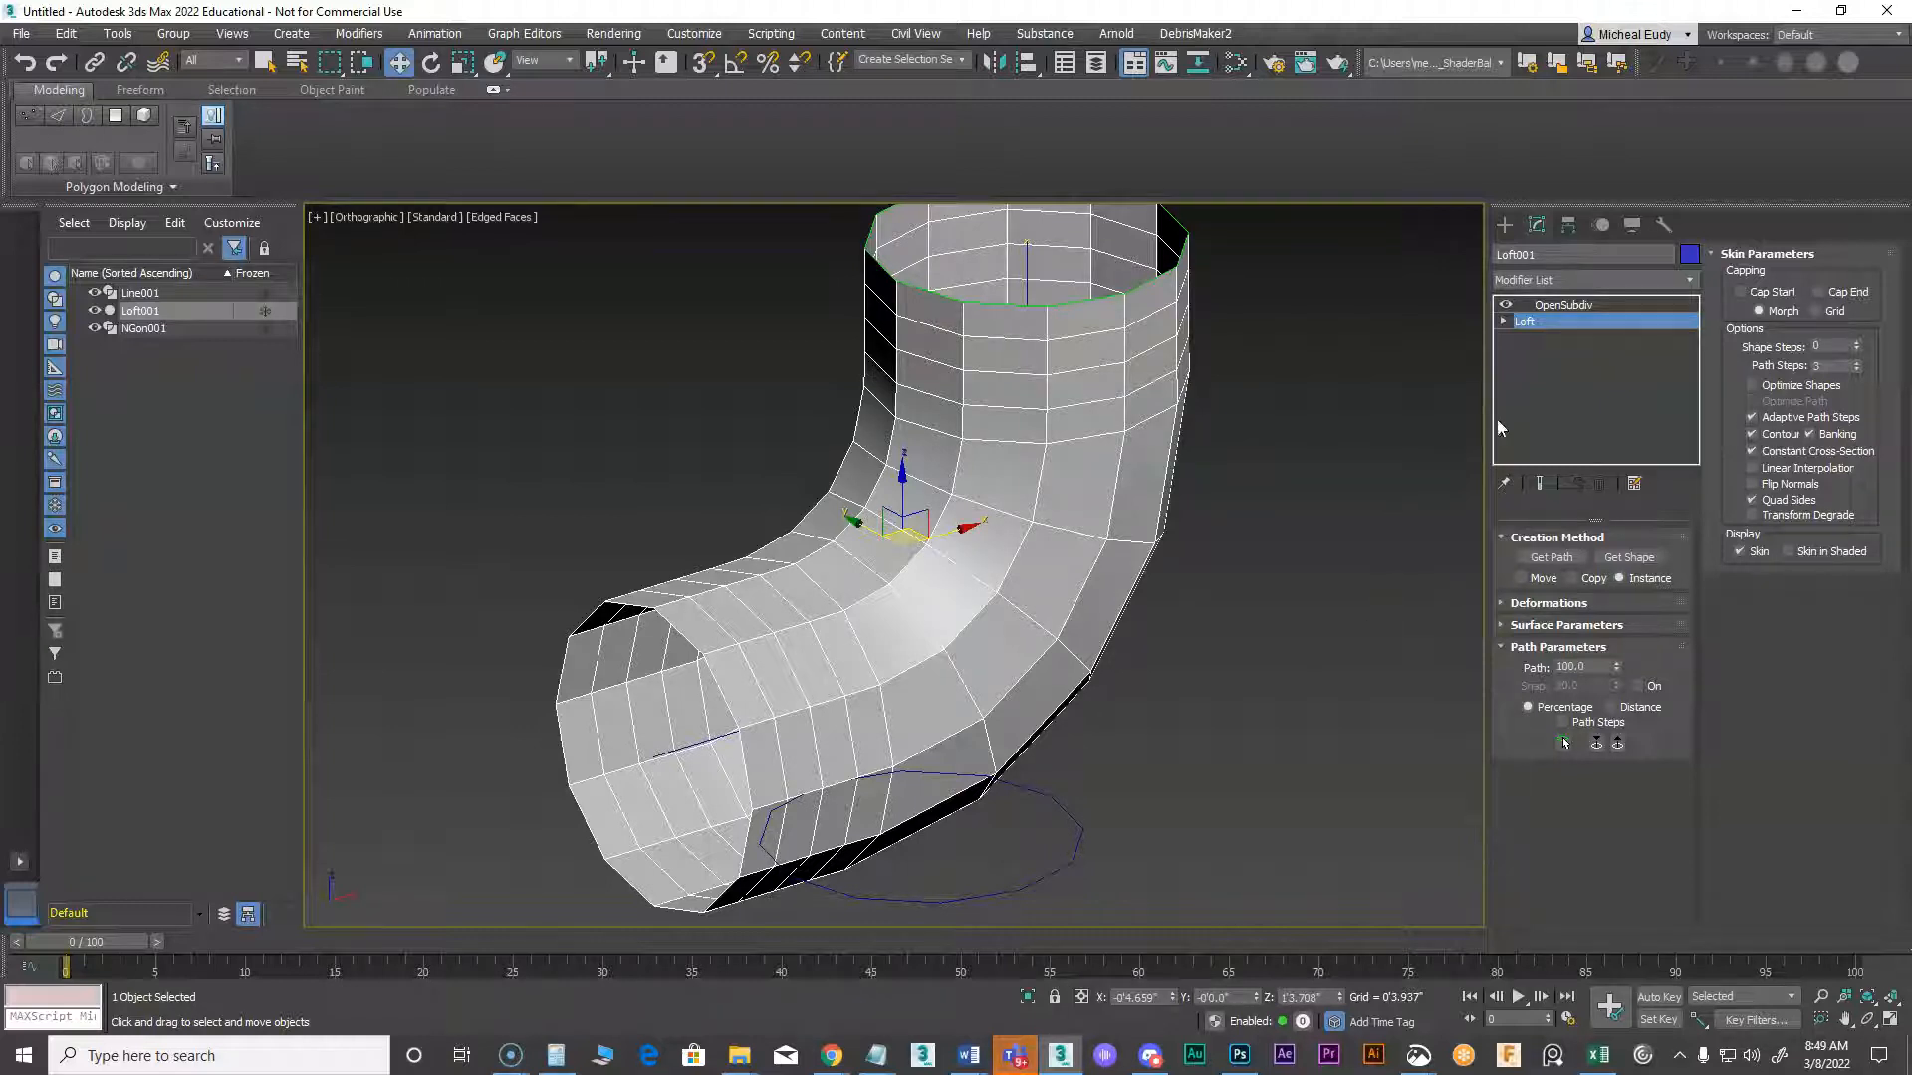
Enter the loft's Shape sub-object level and select the NGon cross-section at the pipe's upper end
click(1504, 322)
scroll(1364, 416, down, 3)
scroll(1078, 541, down, 1)
alt+middle_drag(987, 661, 908, 640)
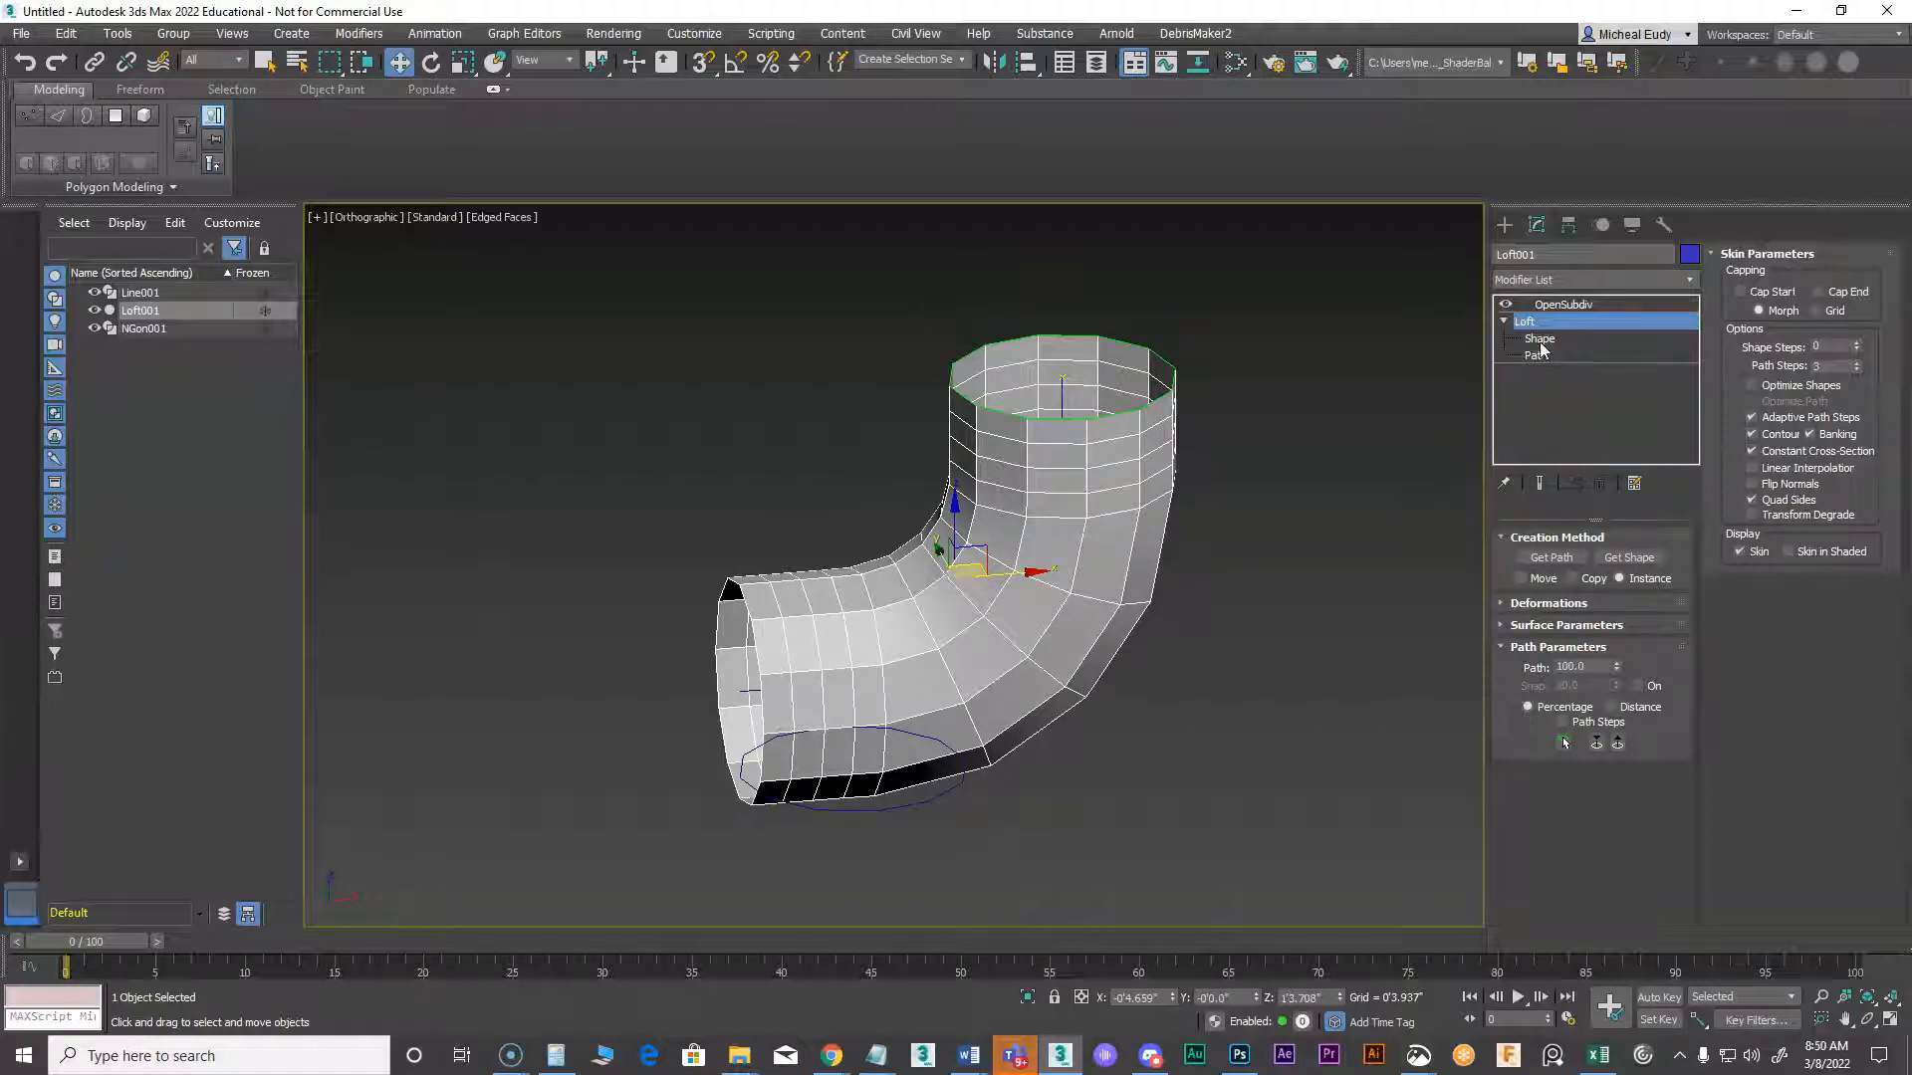
click(1504, 321)
click(1503, 321)
click(1541, 340)
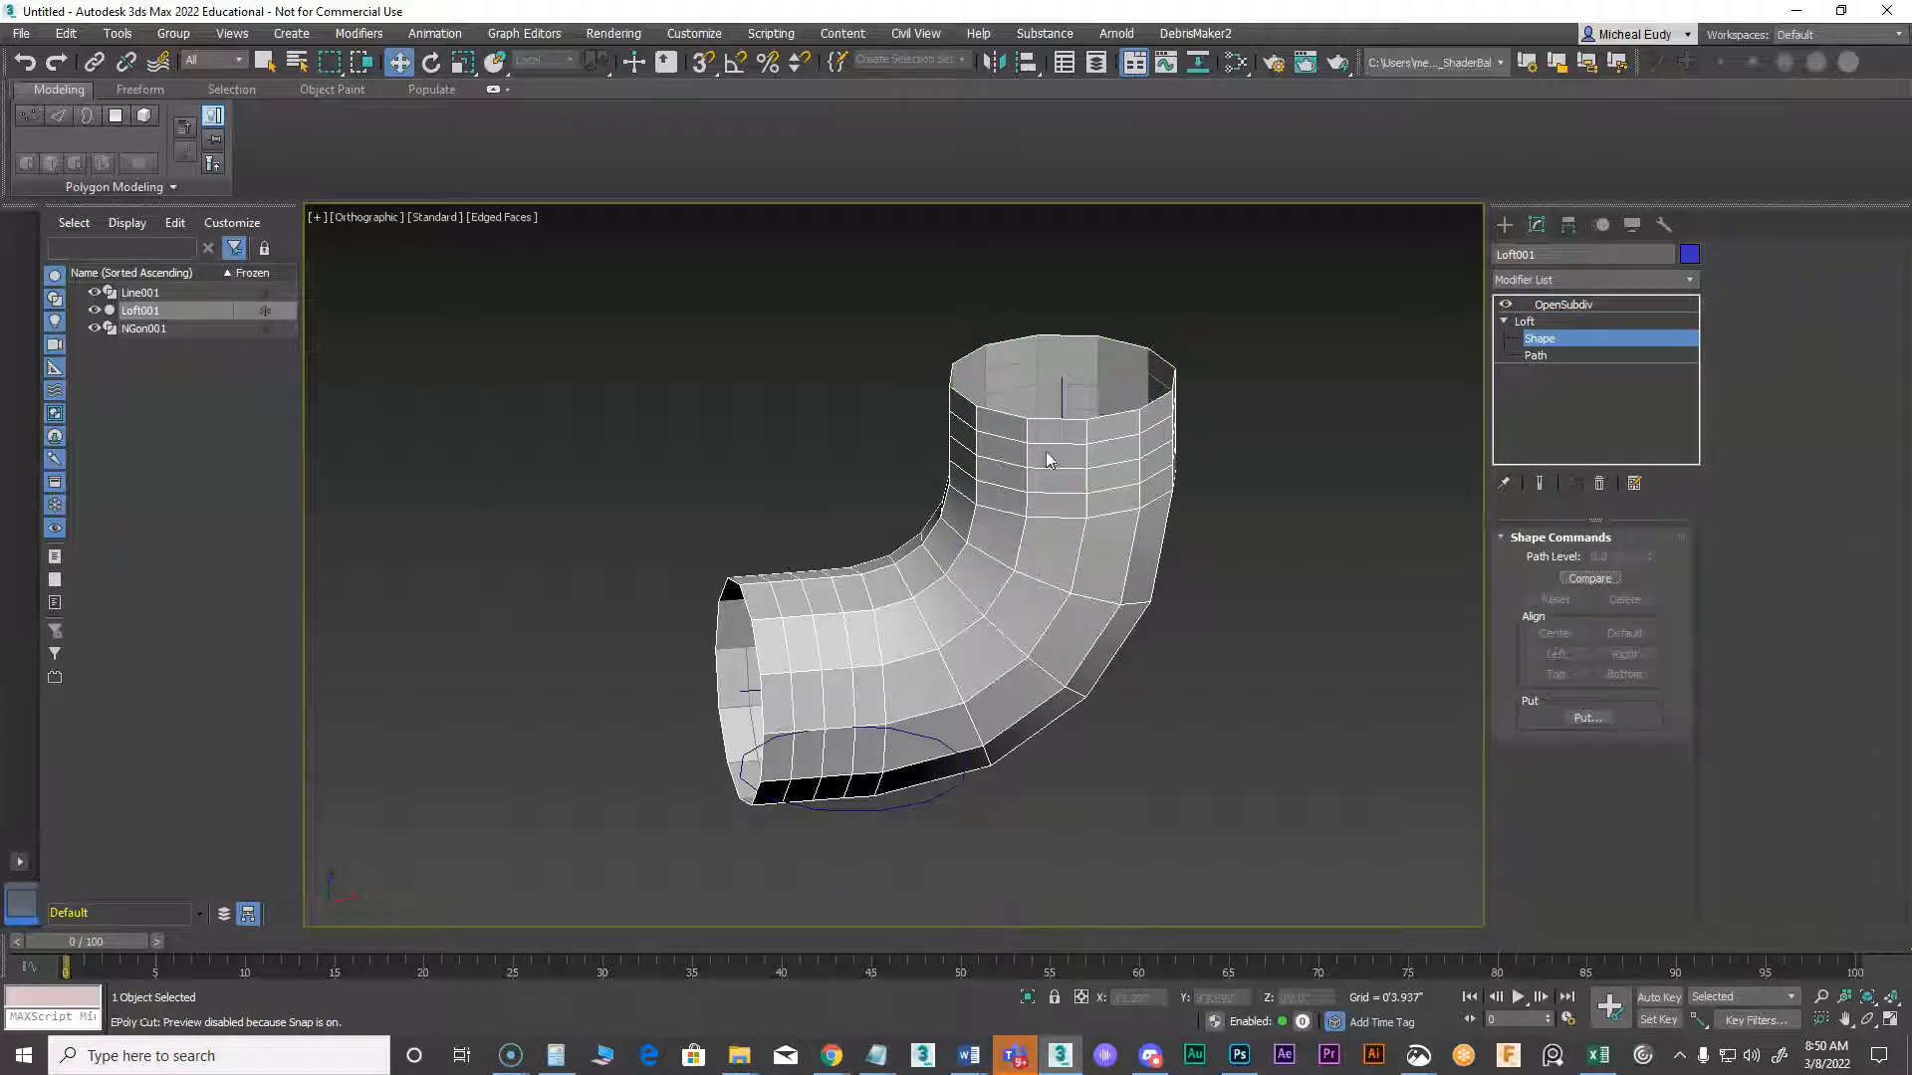
click(1094, 420)
alt+middle_drag(1092, 495, 1072, 495)
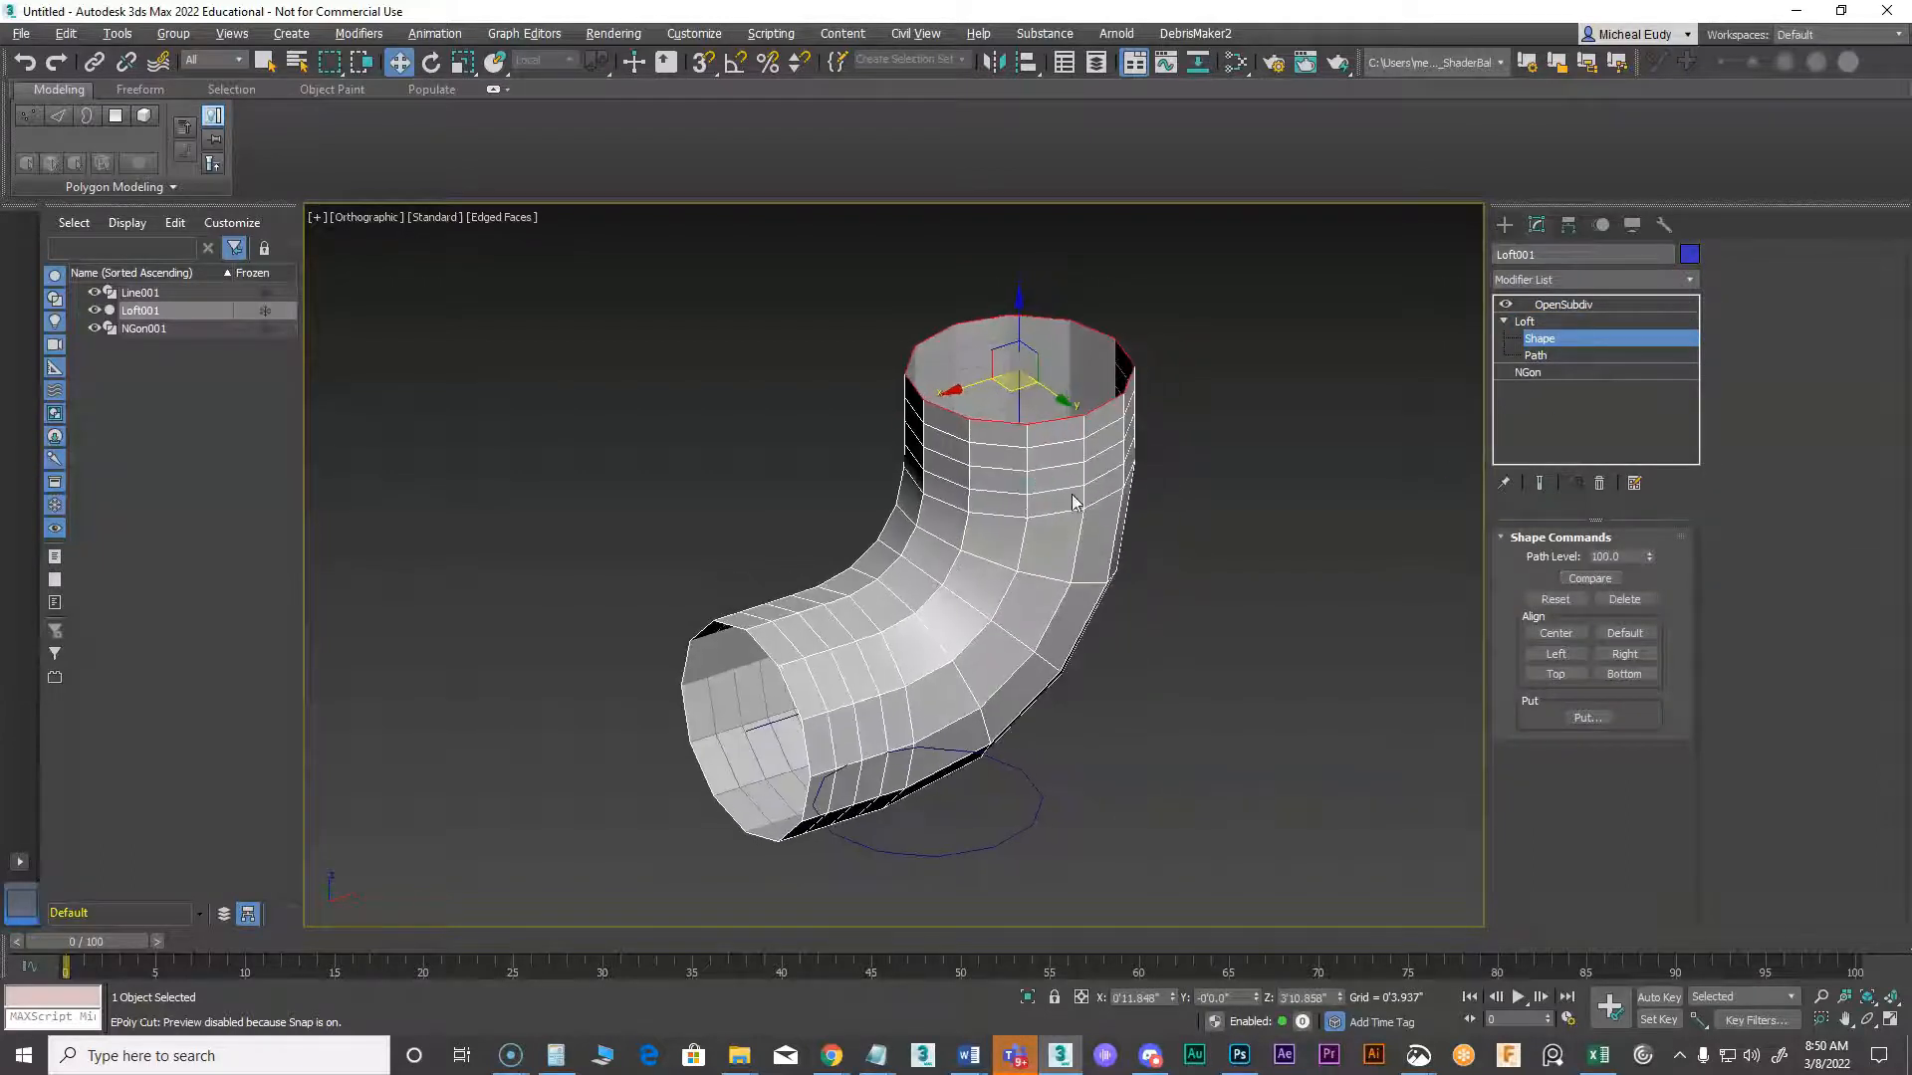
Uniformly enlarge the NGon cross-section at the pipe's upper end and check the smoothed shape at the OpenSubdiv level
right_click(1181, 488)
click(1239, 534)
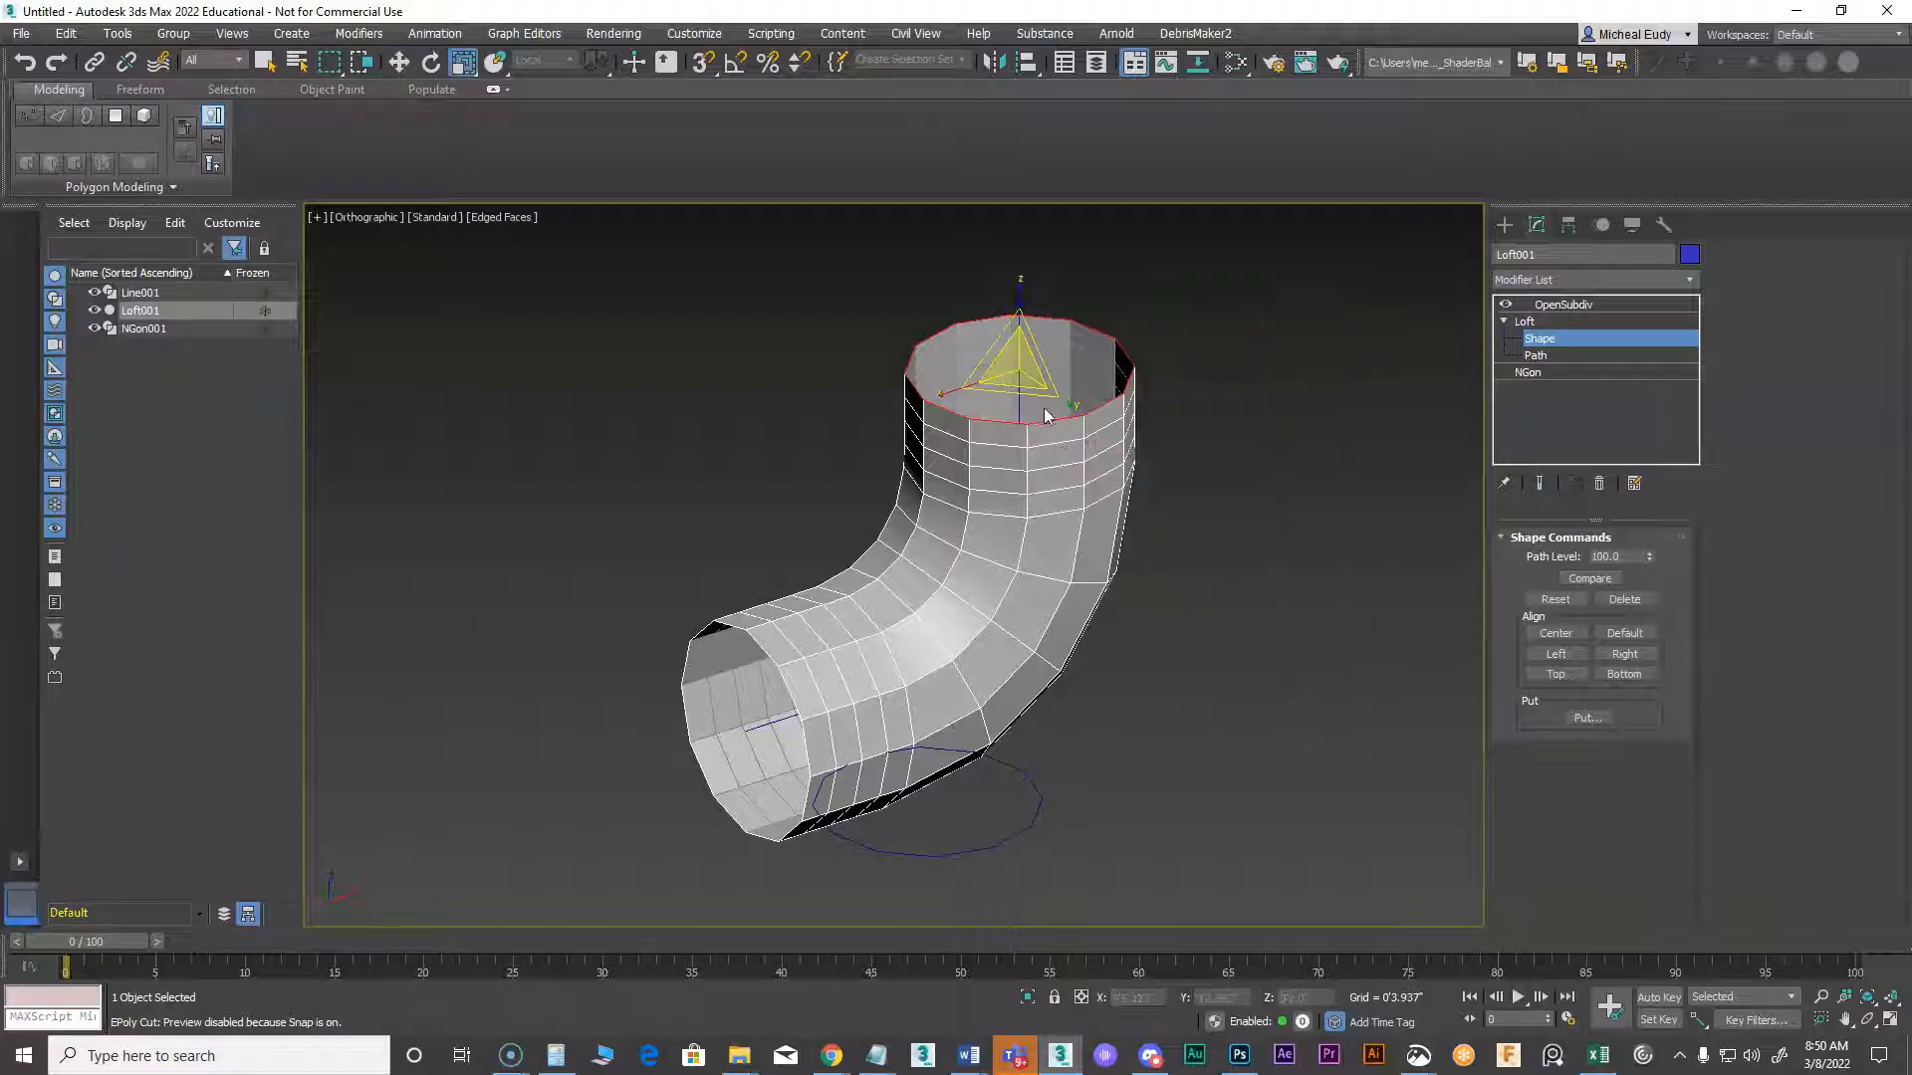
drag(1010, 394, 1022, 413)
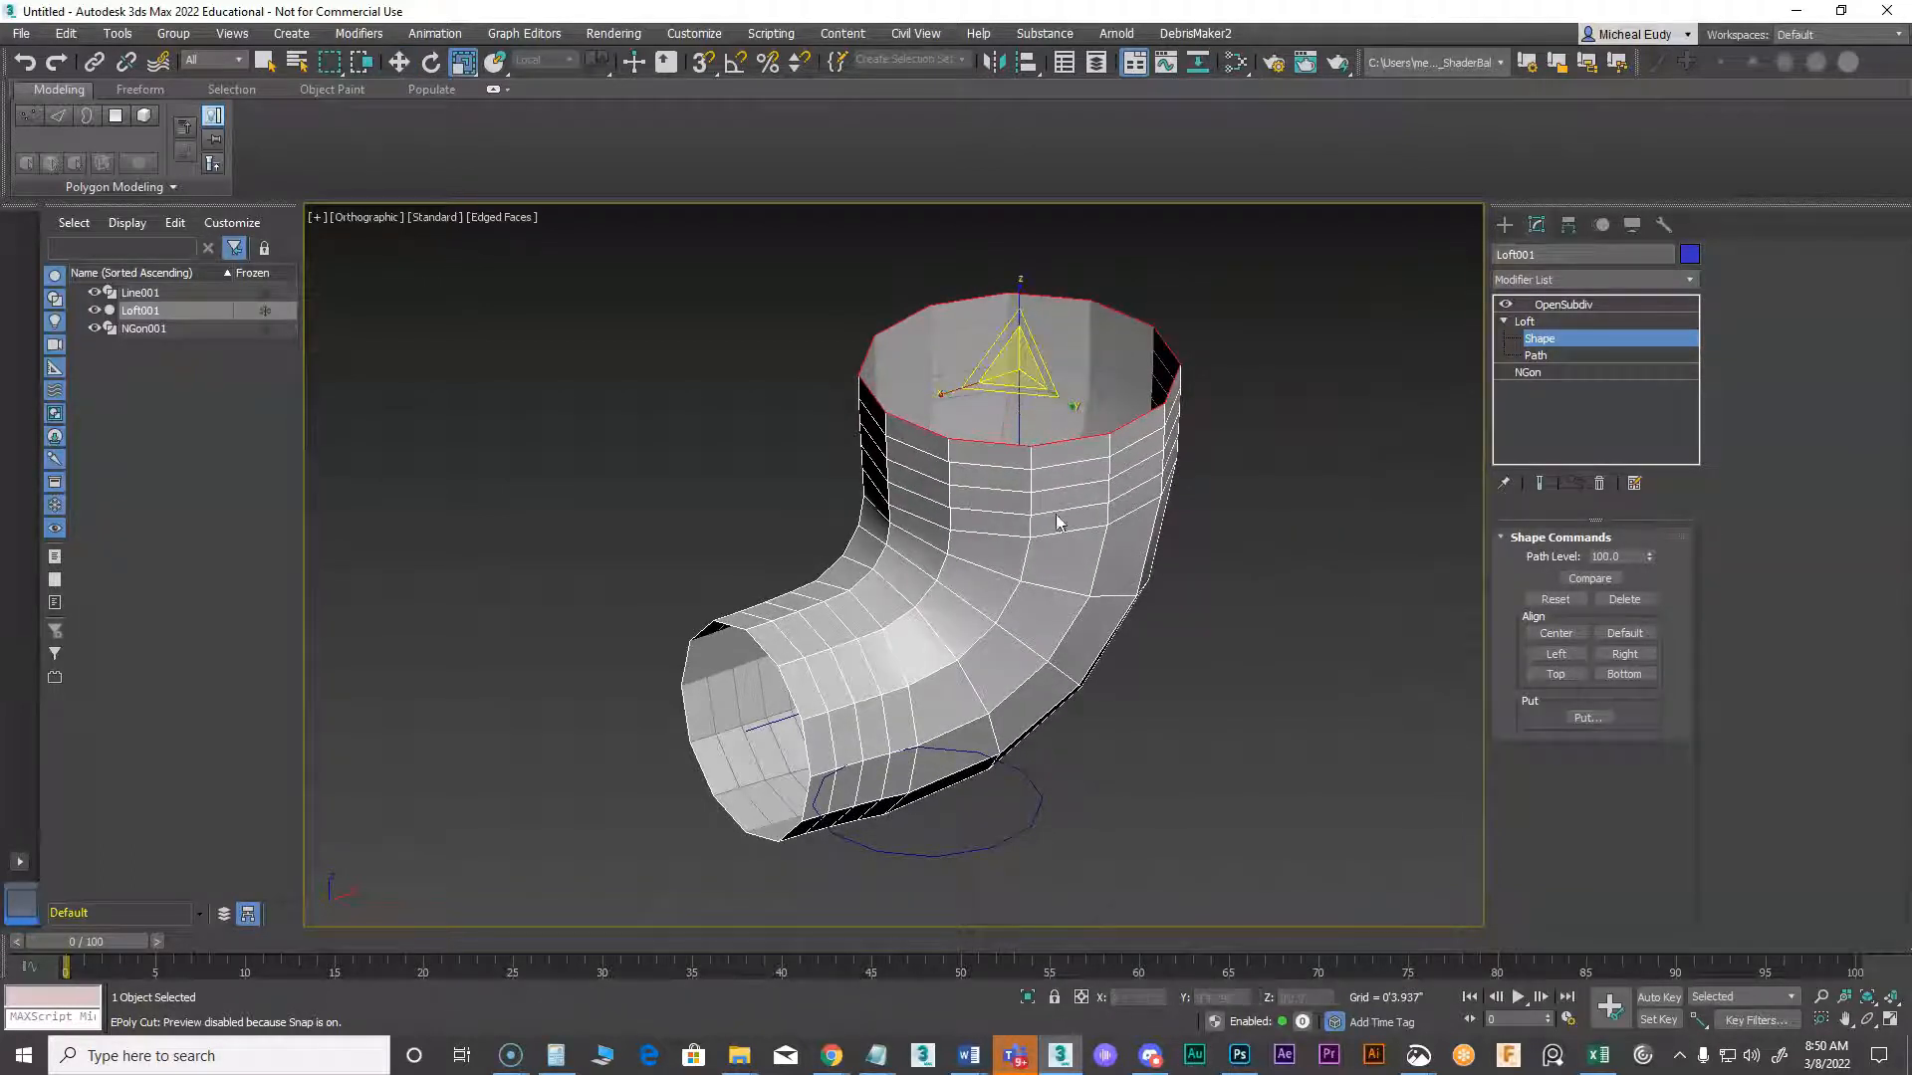
mouse_move(884, 701)
alt+middle_down()
mouse_move(931, 639)
mouse_move(1103, 618)
mouse_move(951, 647)
mouse_move(832, 589)
mouse_move(851, 657)
mouse_move(856, 637)
mouse_move(870, 649)
alt+middle_up()
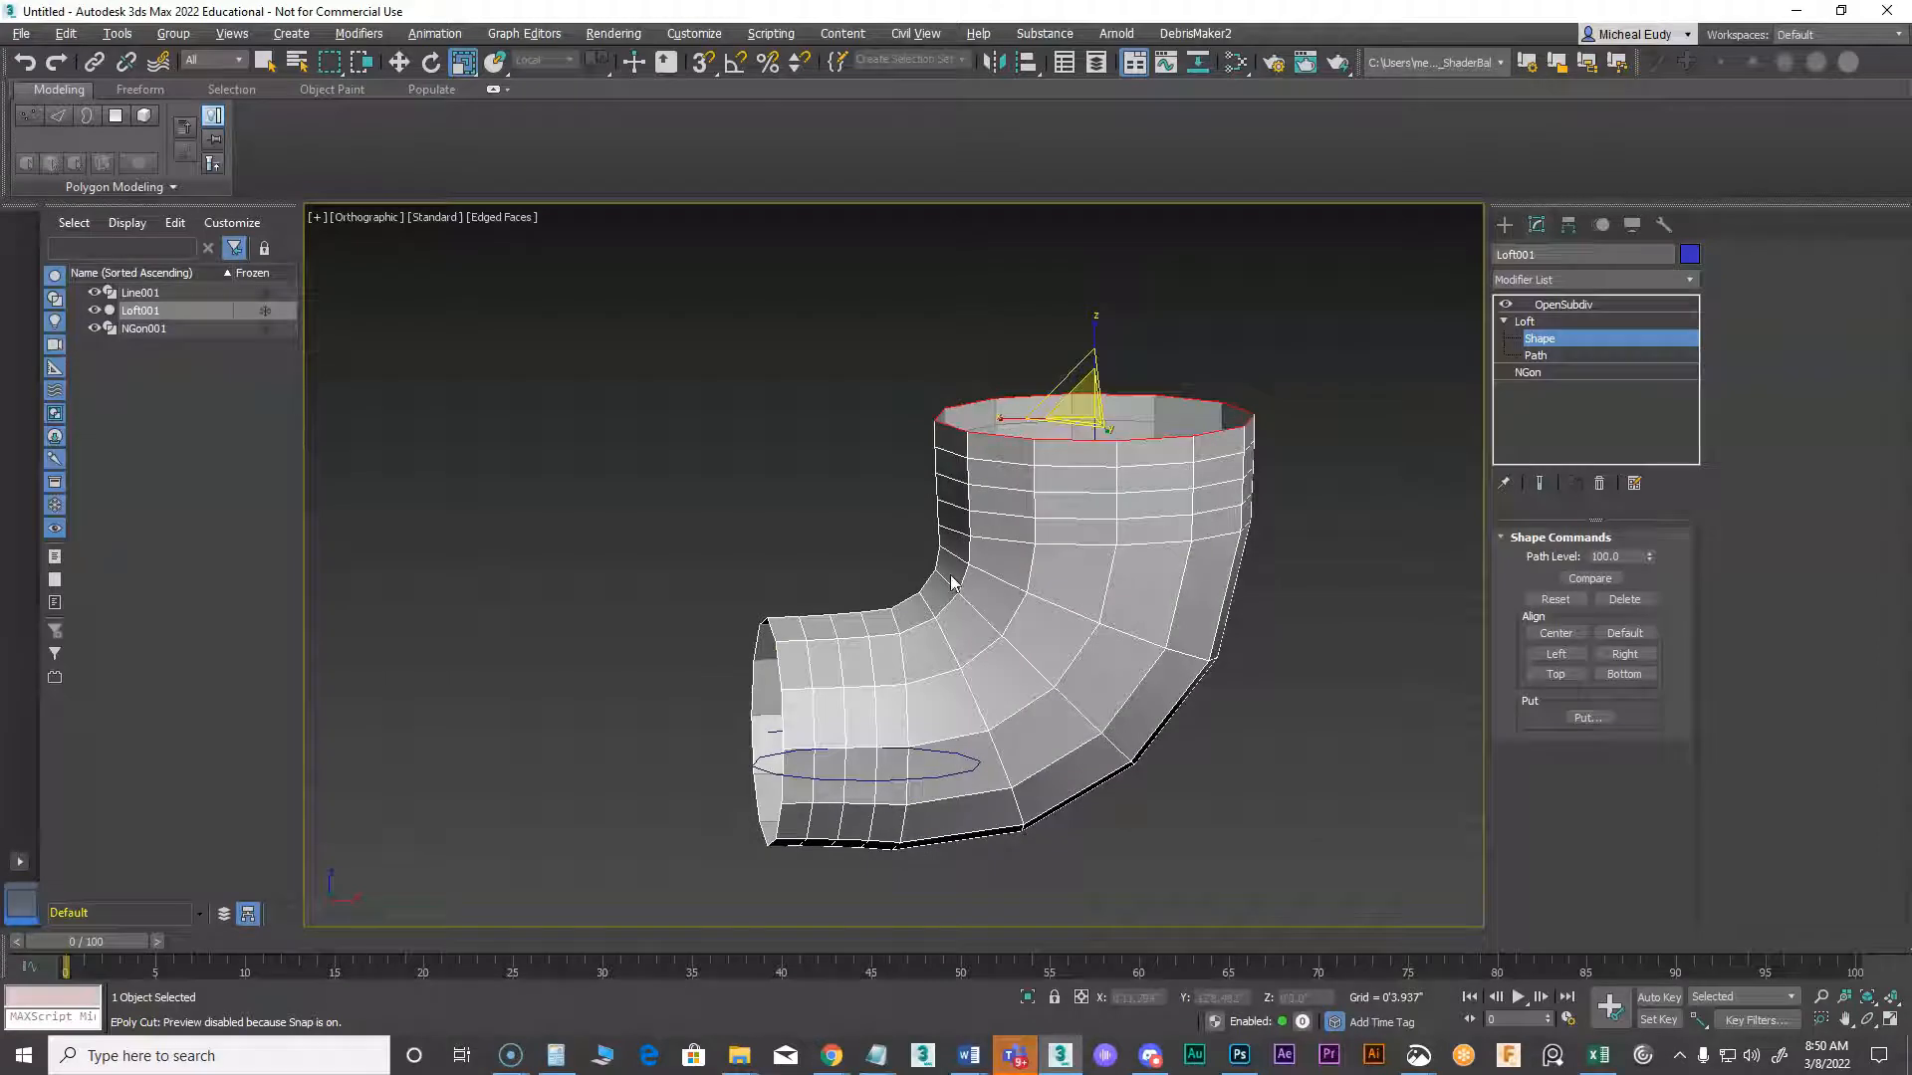
click(1542, 303)
mouse_move(1057, 644)
alt+middle_down()
mouse_move(1084, 591)
mouse_move(1144, 585)
mouse_move(1204, 628)
mouse_move(1057, 672)
alt+middle_up()
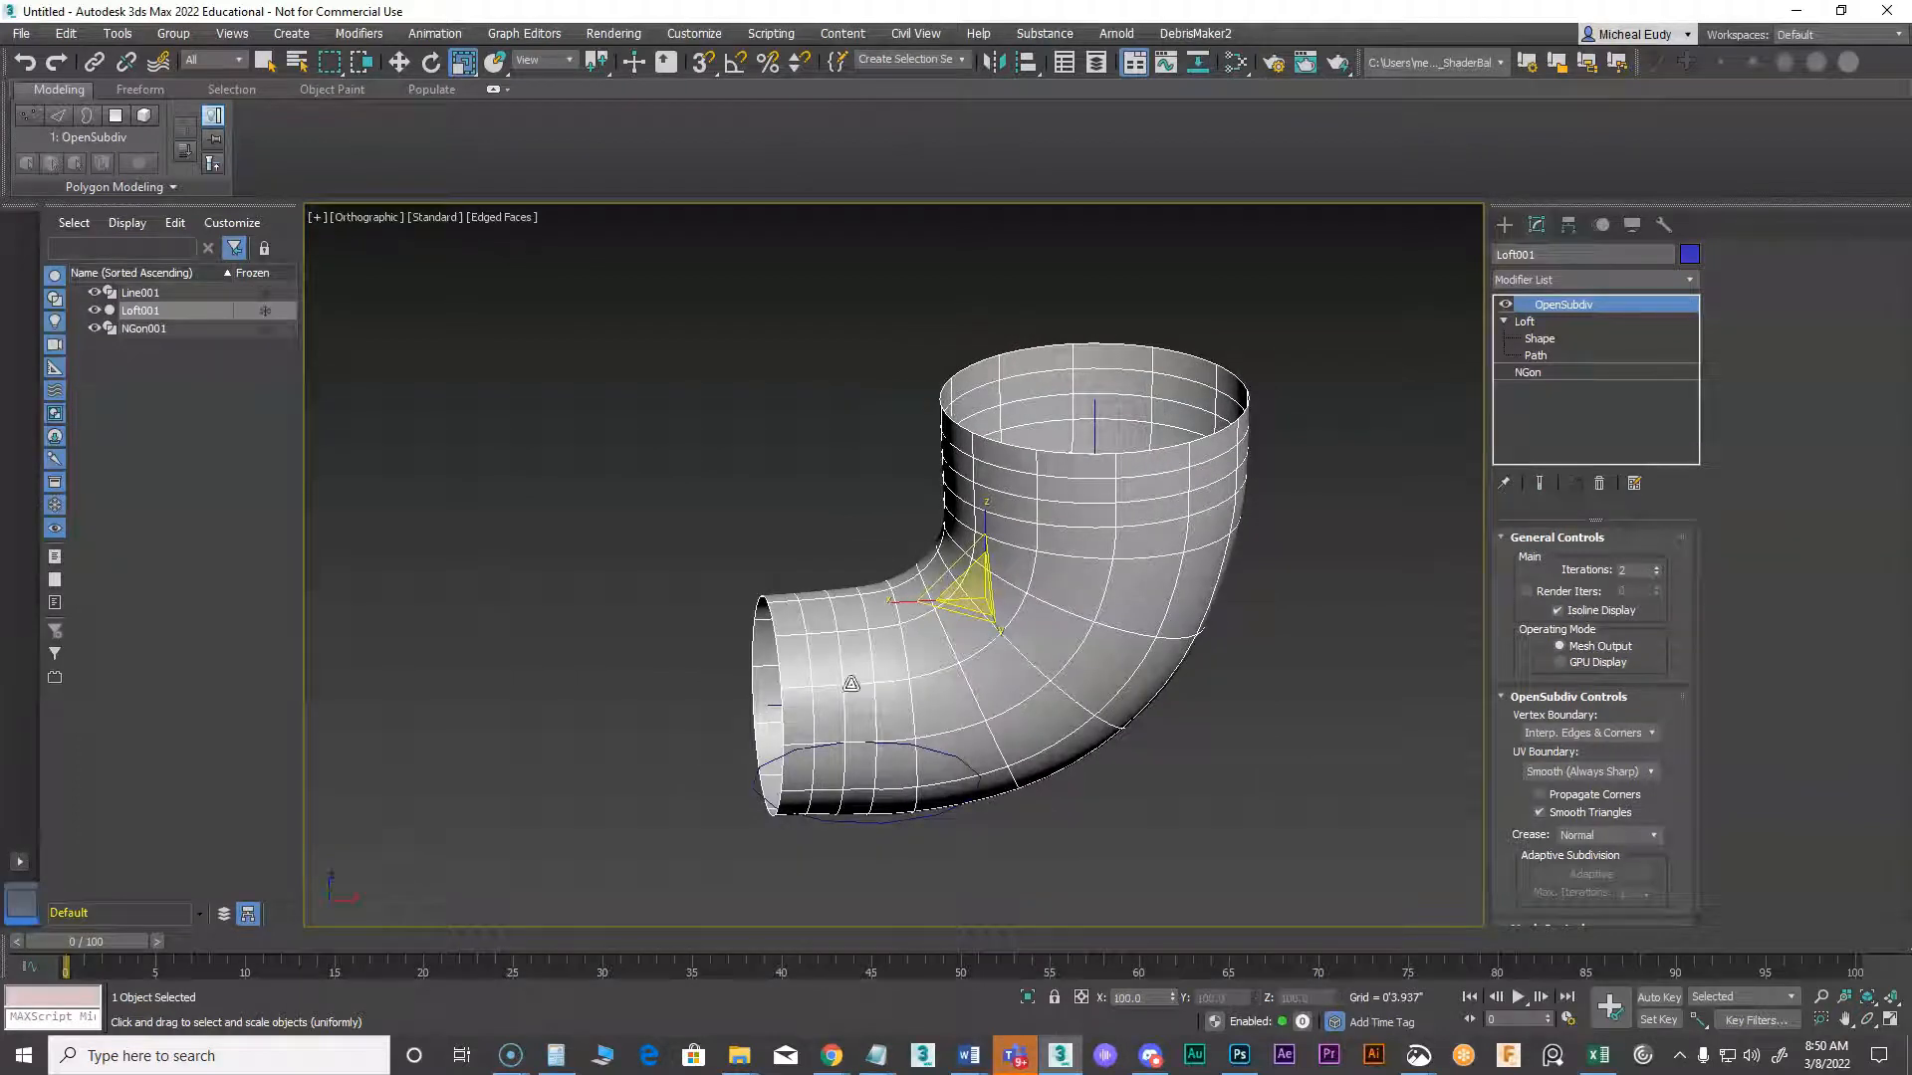
mouse_move(1004, 663)
alt+middle_down()
mouse_move(1139, 597)
mouse_move(1164, 605)
mouse_move(1086, 638)
alt+middle_up()
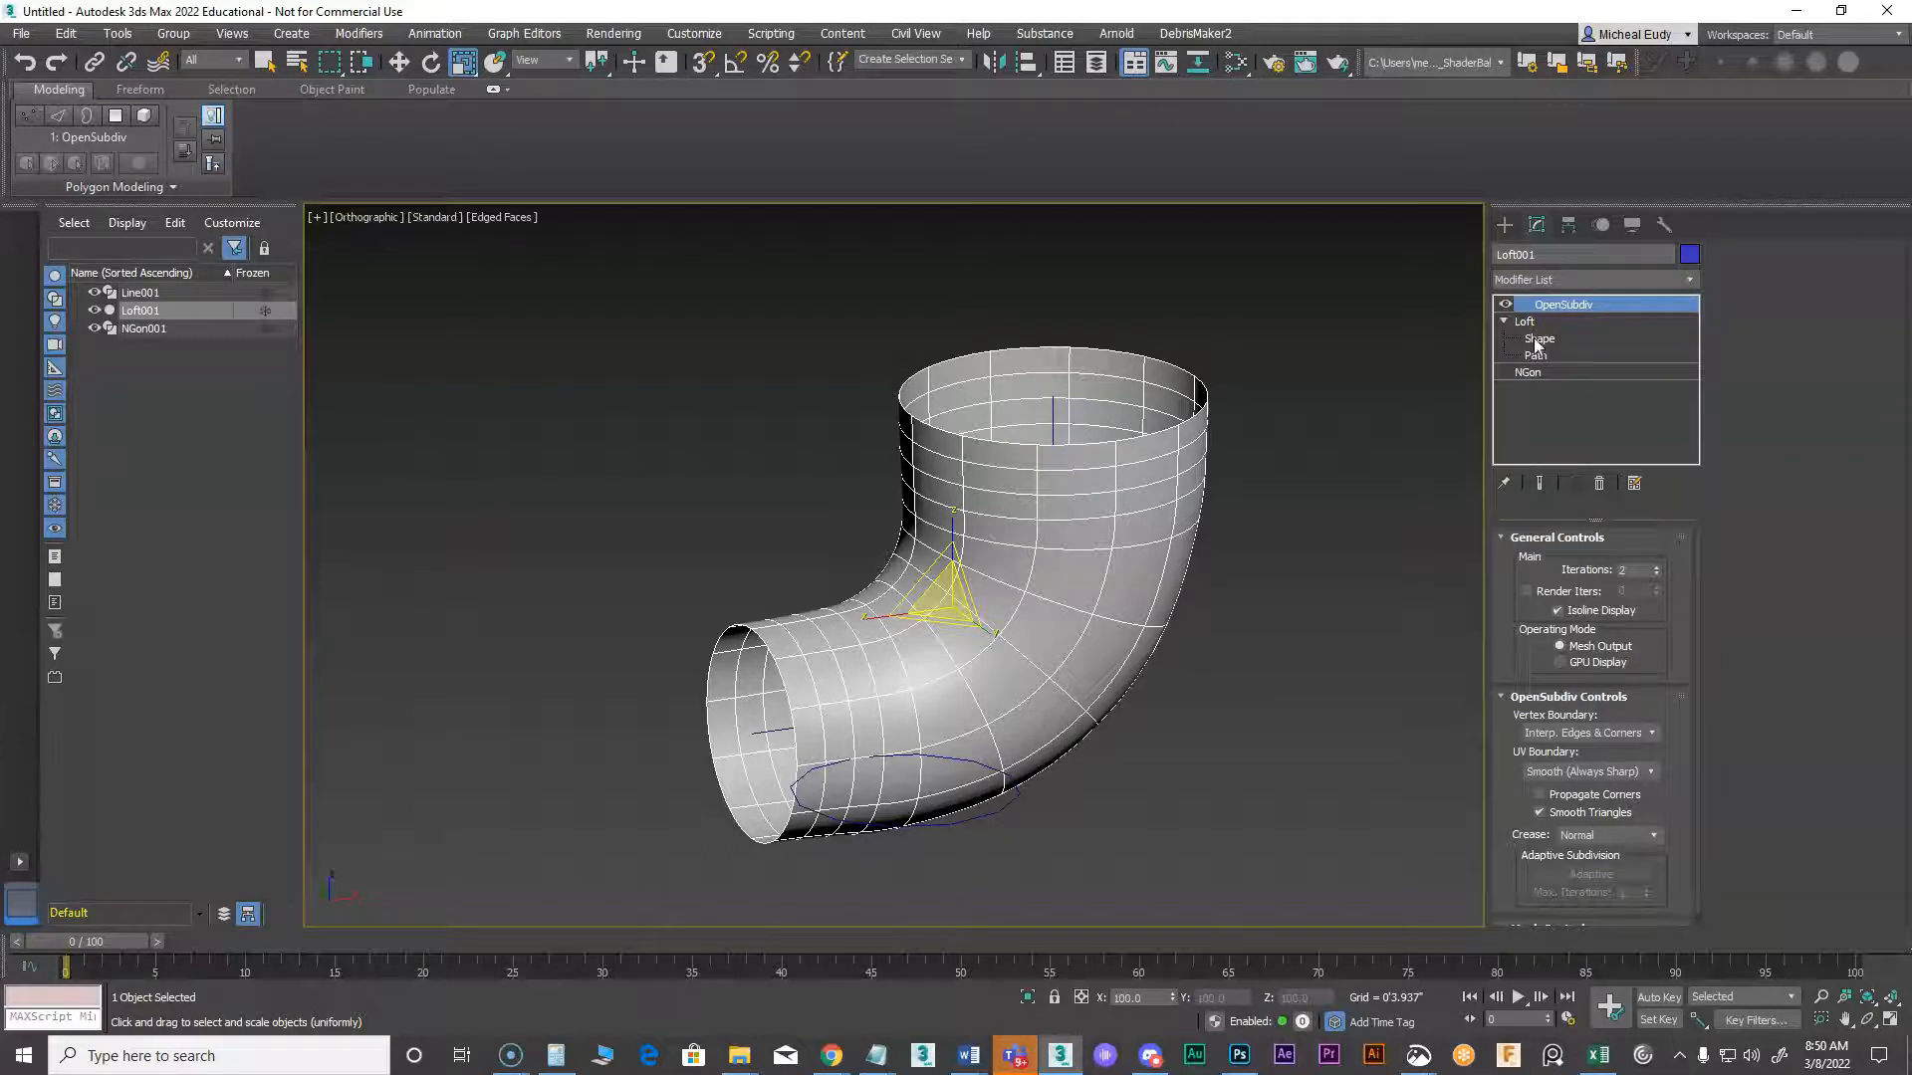
Insert an Edit Poly modifier directly above Loft and below OpenSubdiv in the pipe's modifier stack
click(1539, 340)
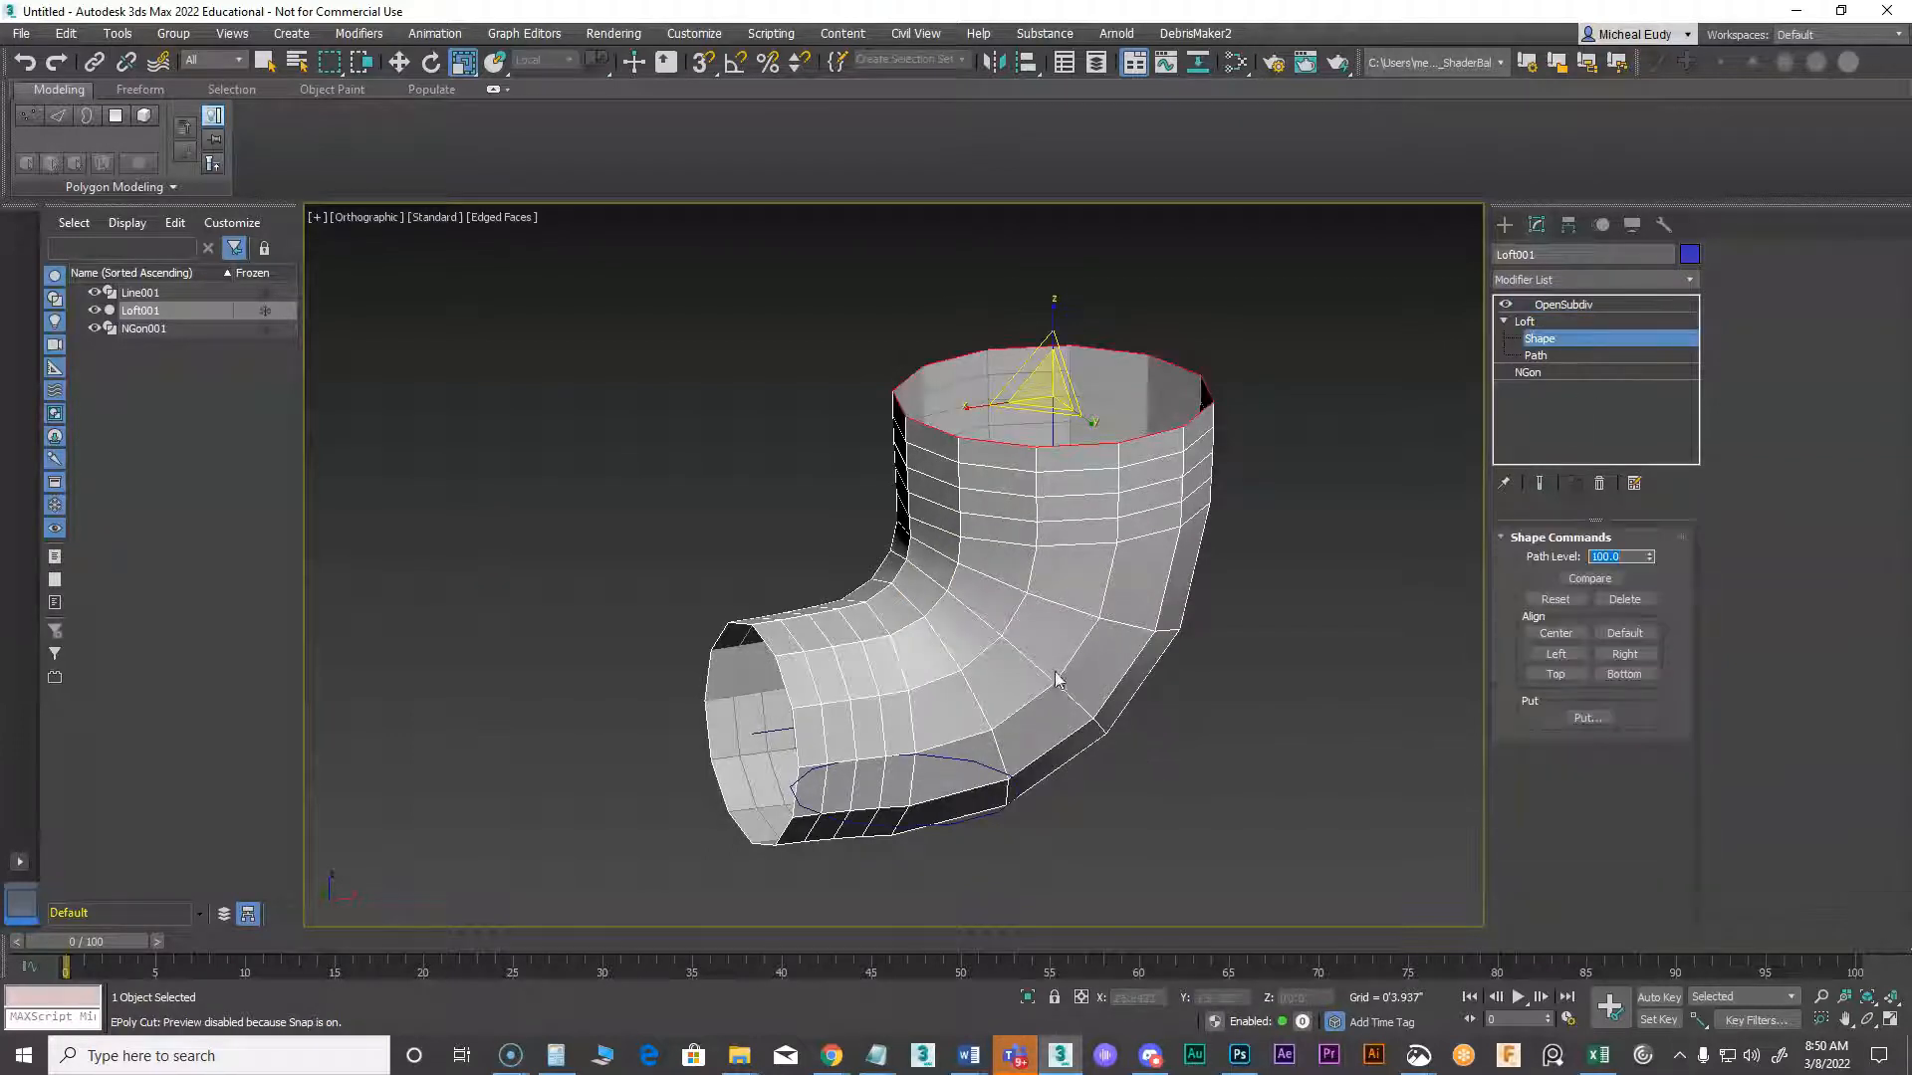
alt+middle_drag(1045, 650, 1065, 603)
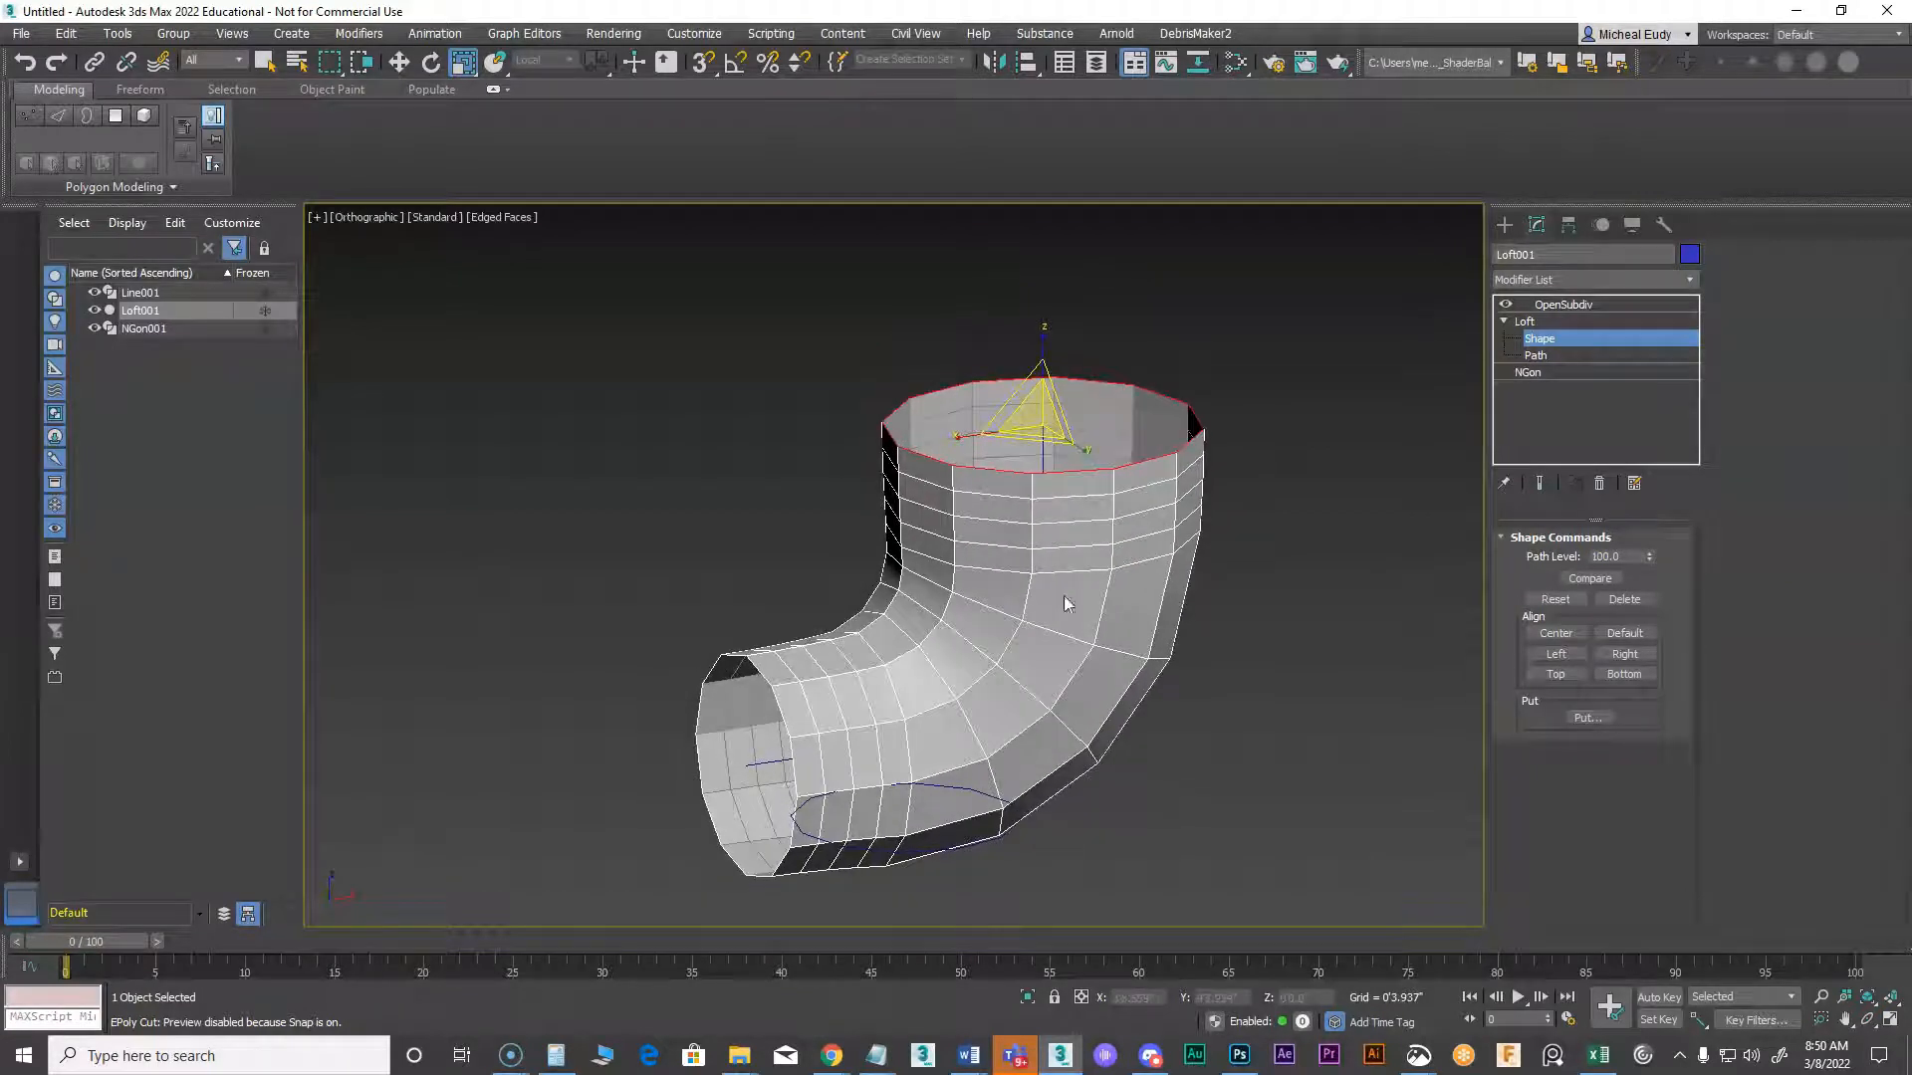
click(1526, 322)
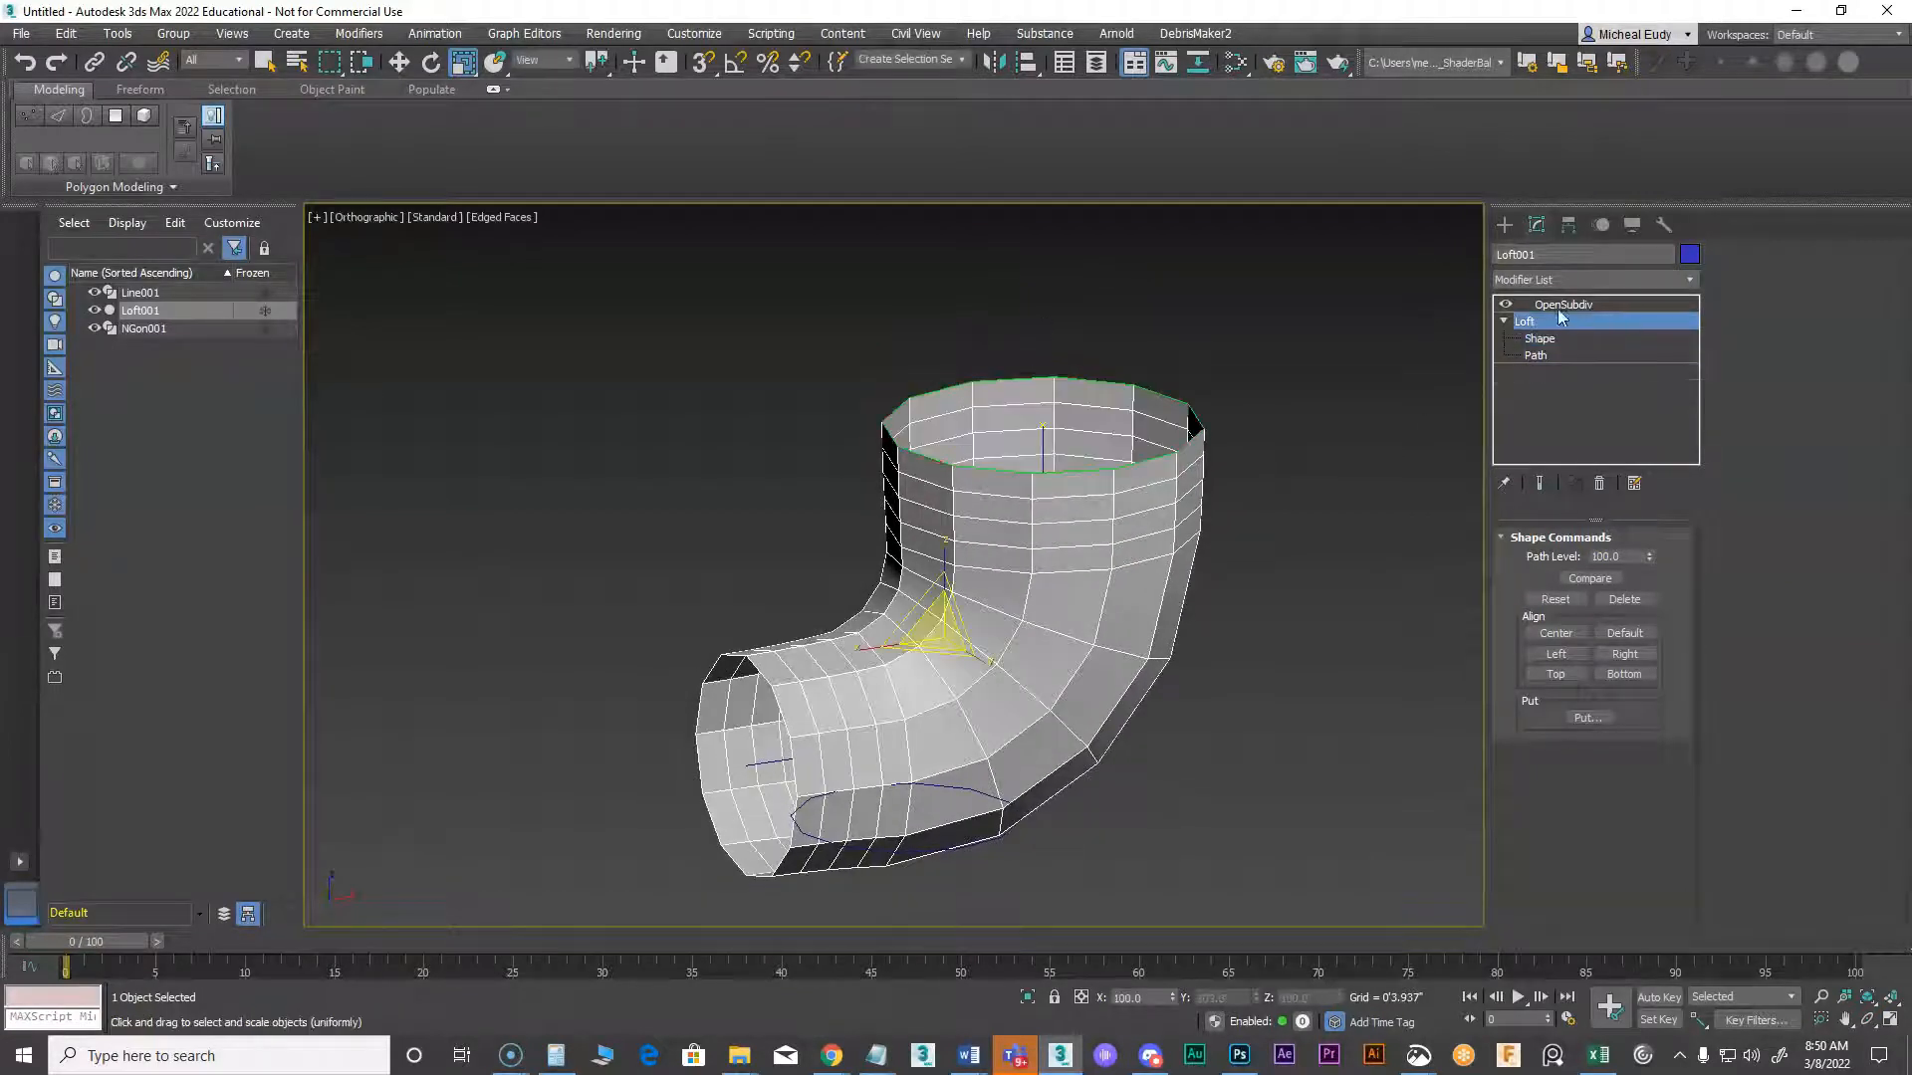
click(1690, 279)
scroll(1672, 444, down, 5)
scroll(1673, 486, up, 5)
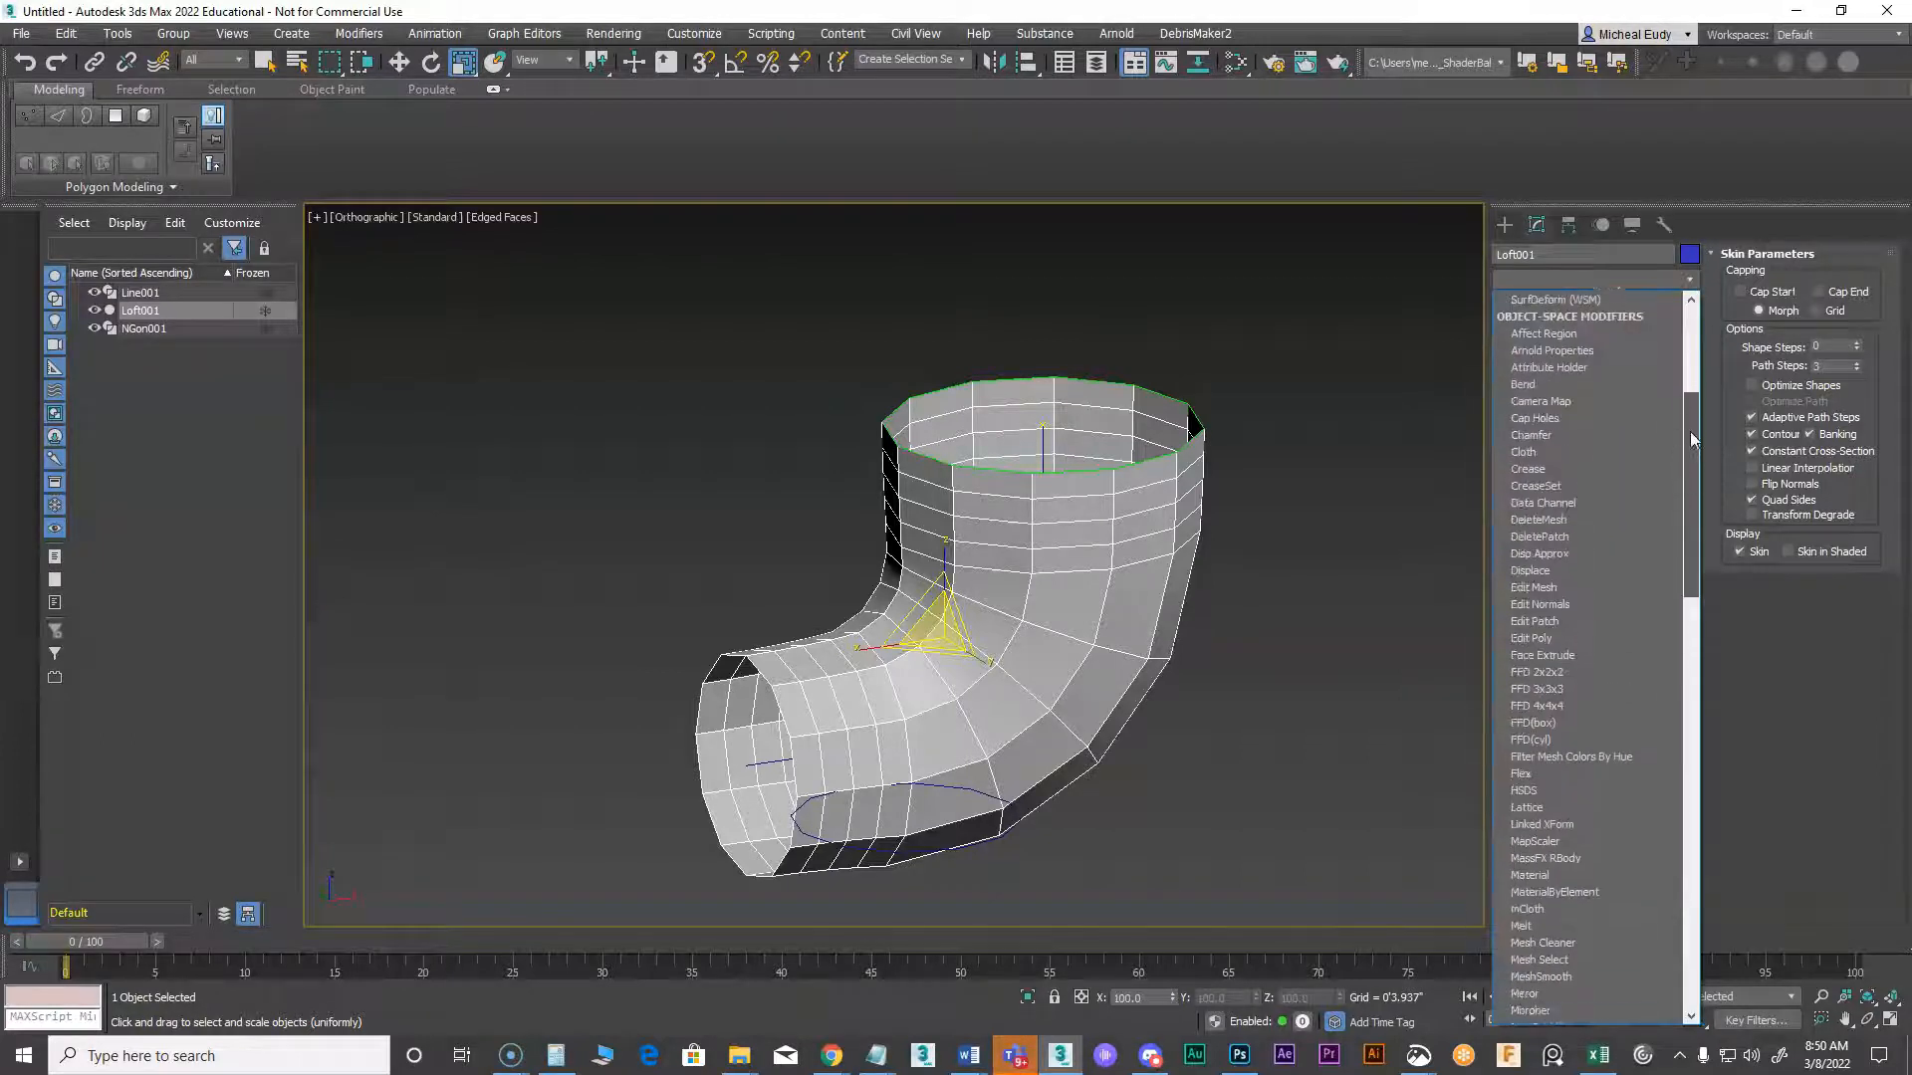
click(1532, 638)
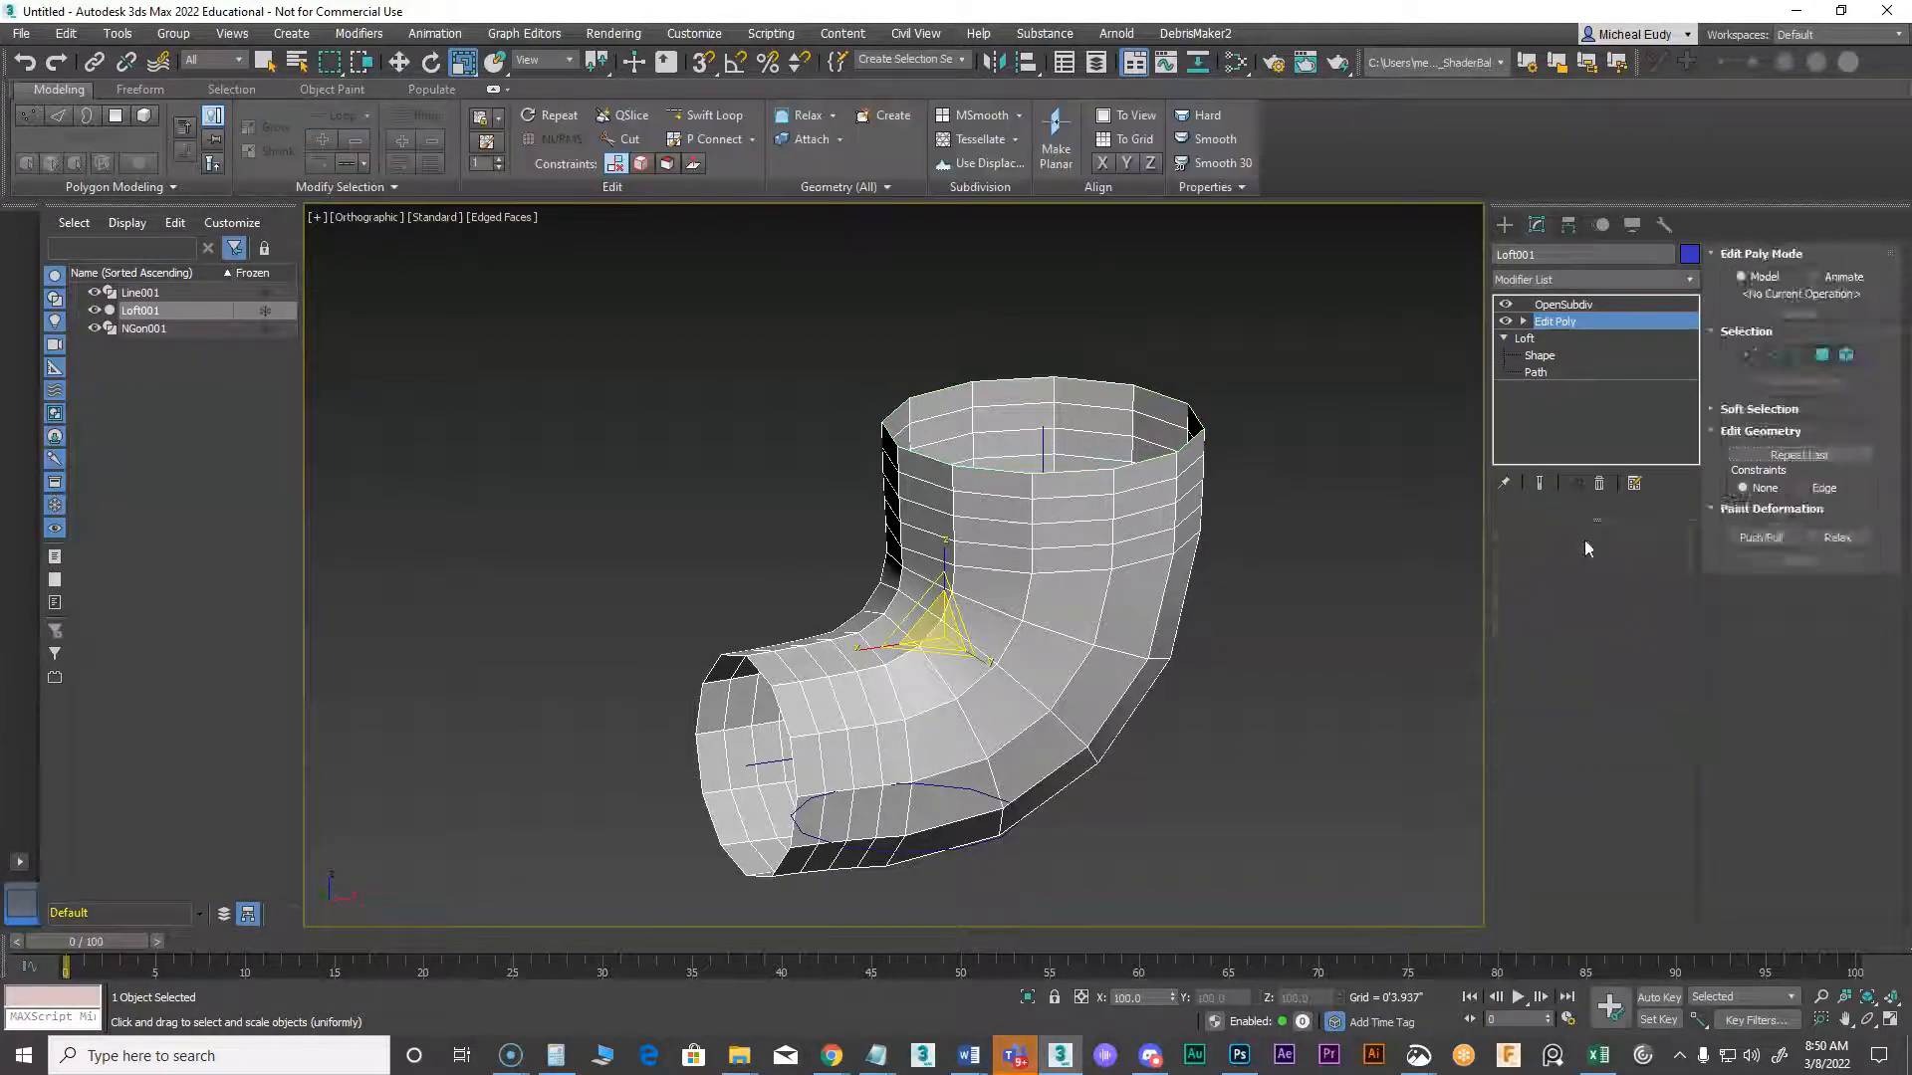
At the Edit Poly's Edge level, remove the three intermediate edge loops near each end of the pipe together with their vertices
click(1564, 695)
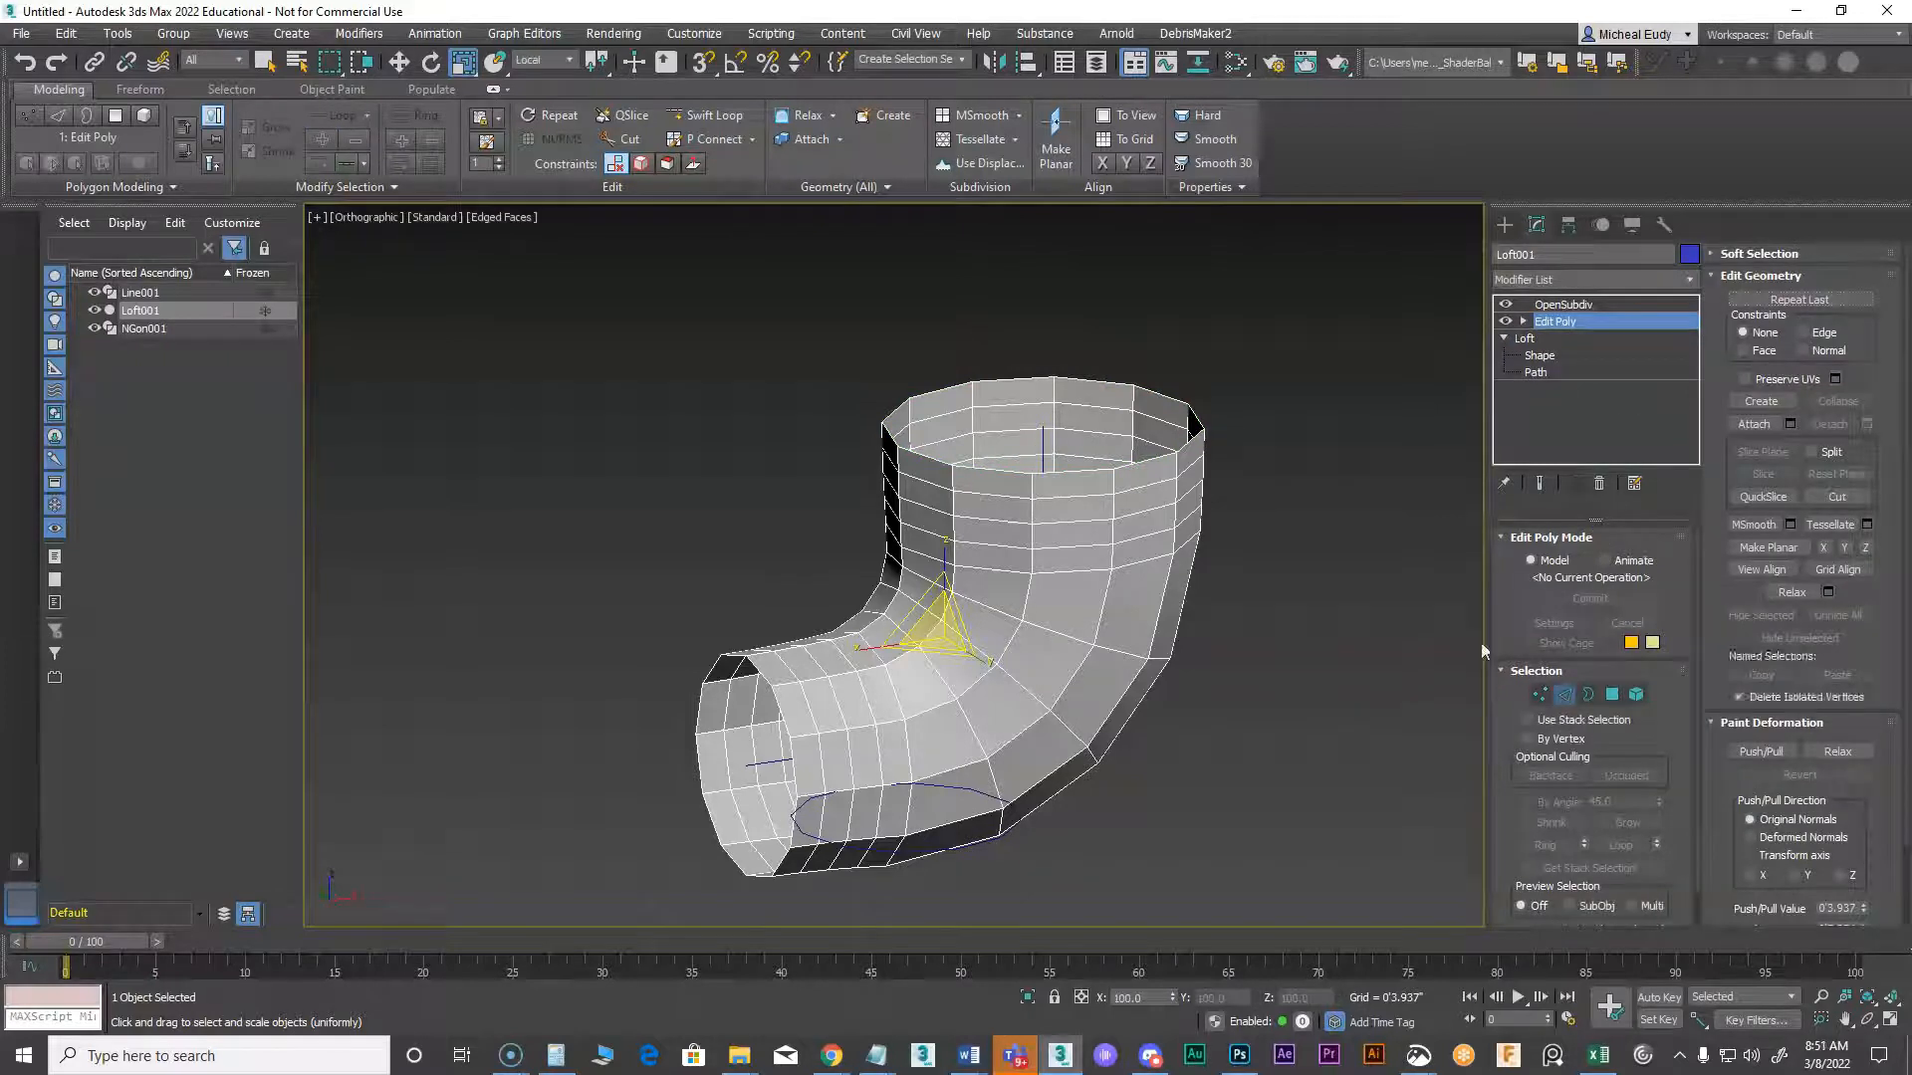
double_click(1097, 492)
ctrl+double_click(1068, 519)
ctrl+double_click(1062, 547)
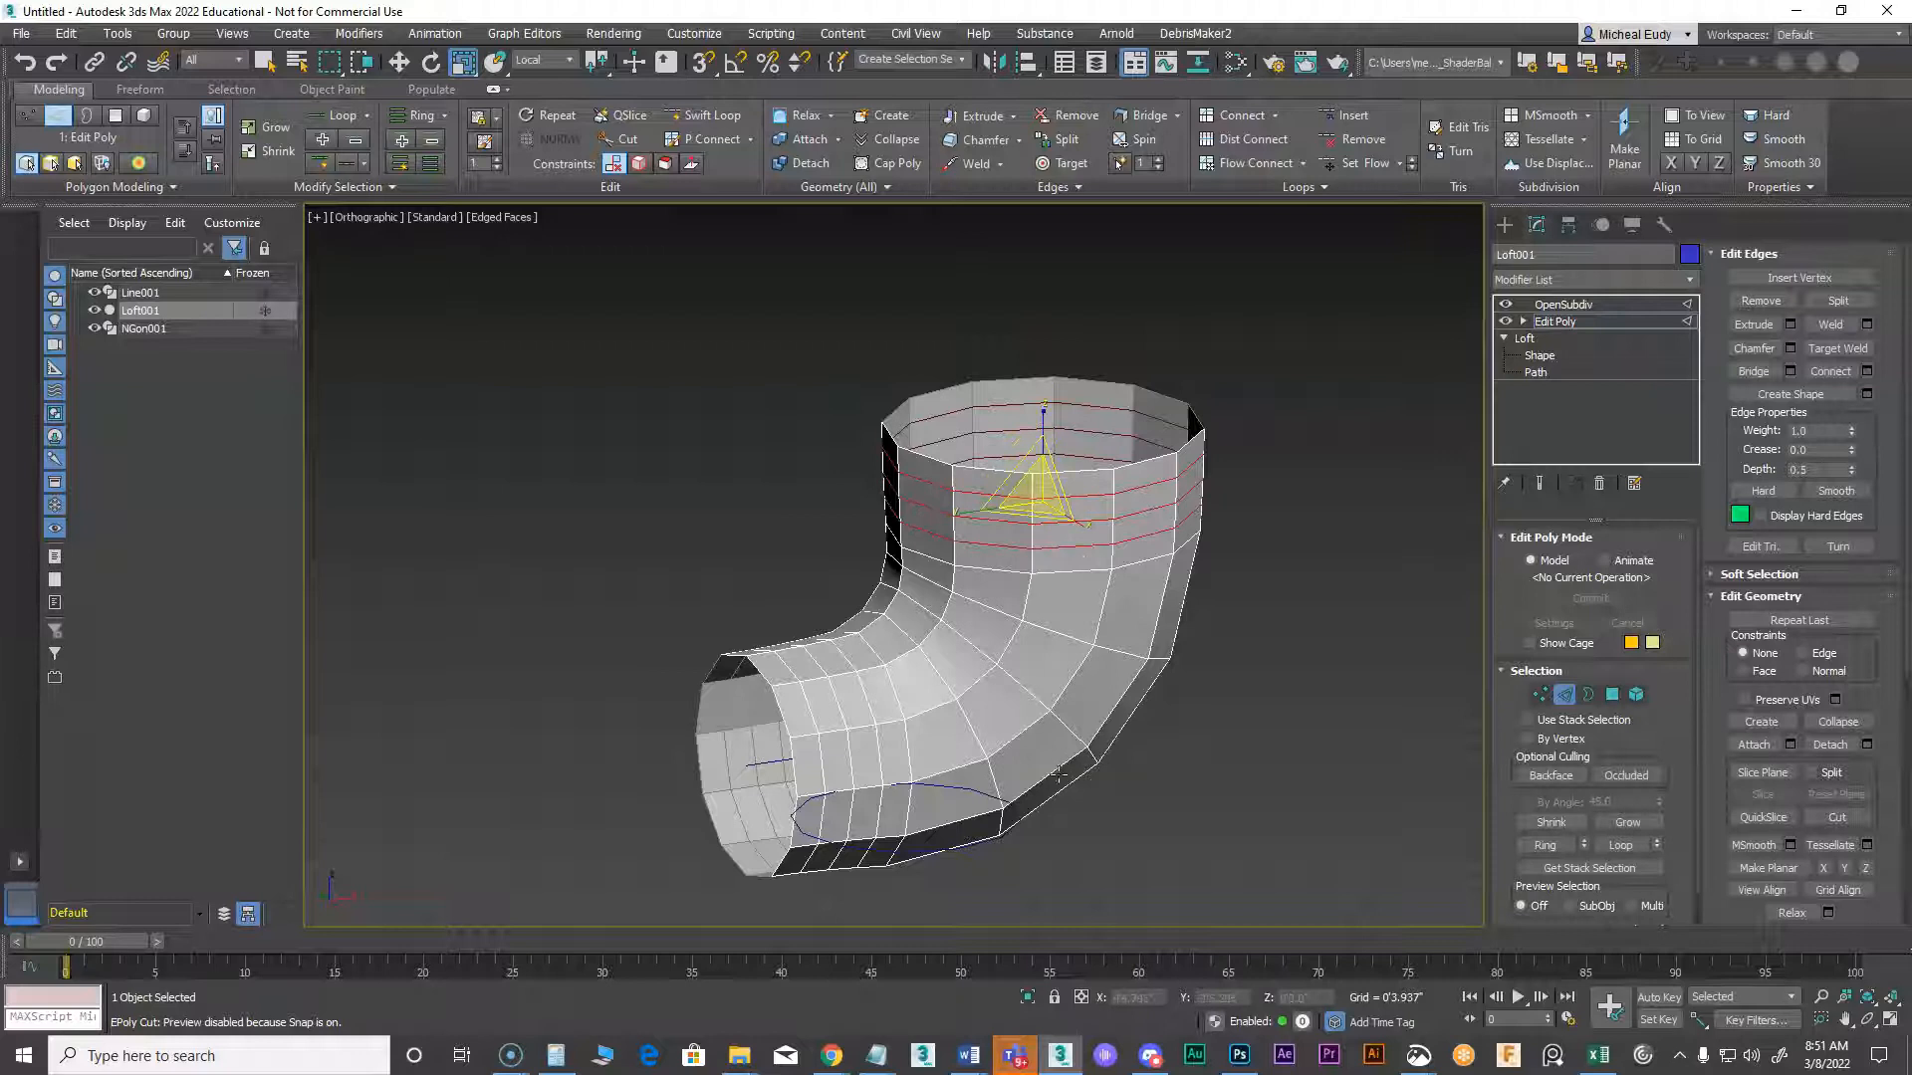
ctrl+double_click(821, 759)
ctrl+double_click(839, 714)
ctrl+double_click(862, 697)
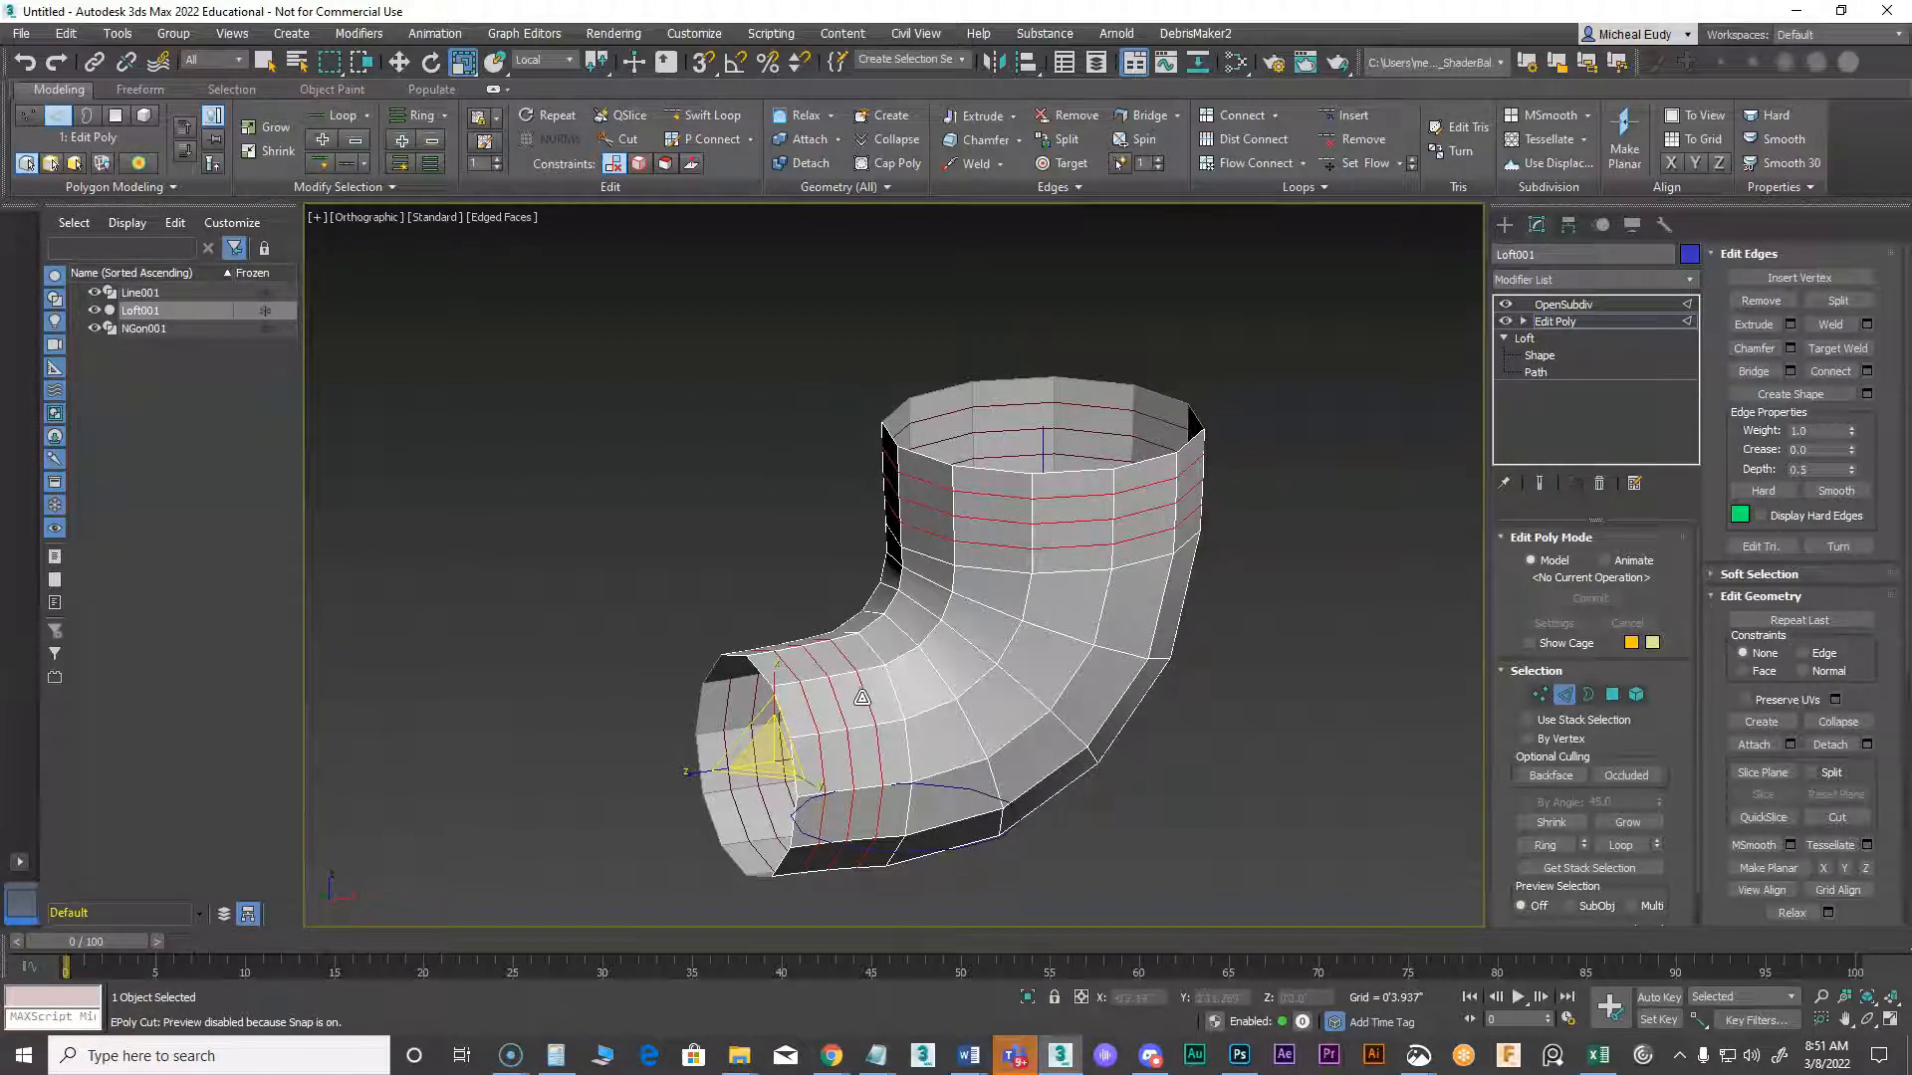
key(ctrl+BackSpace)
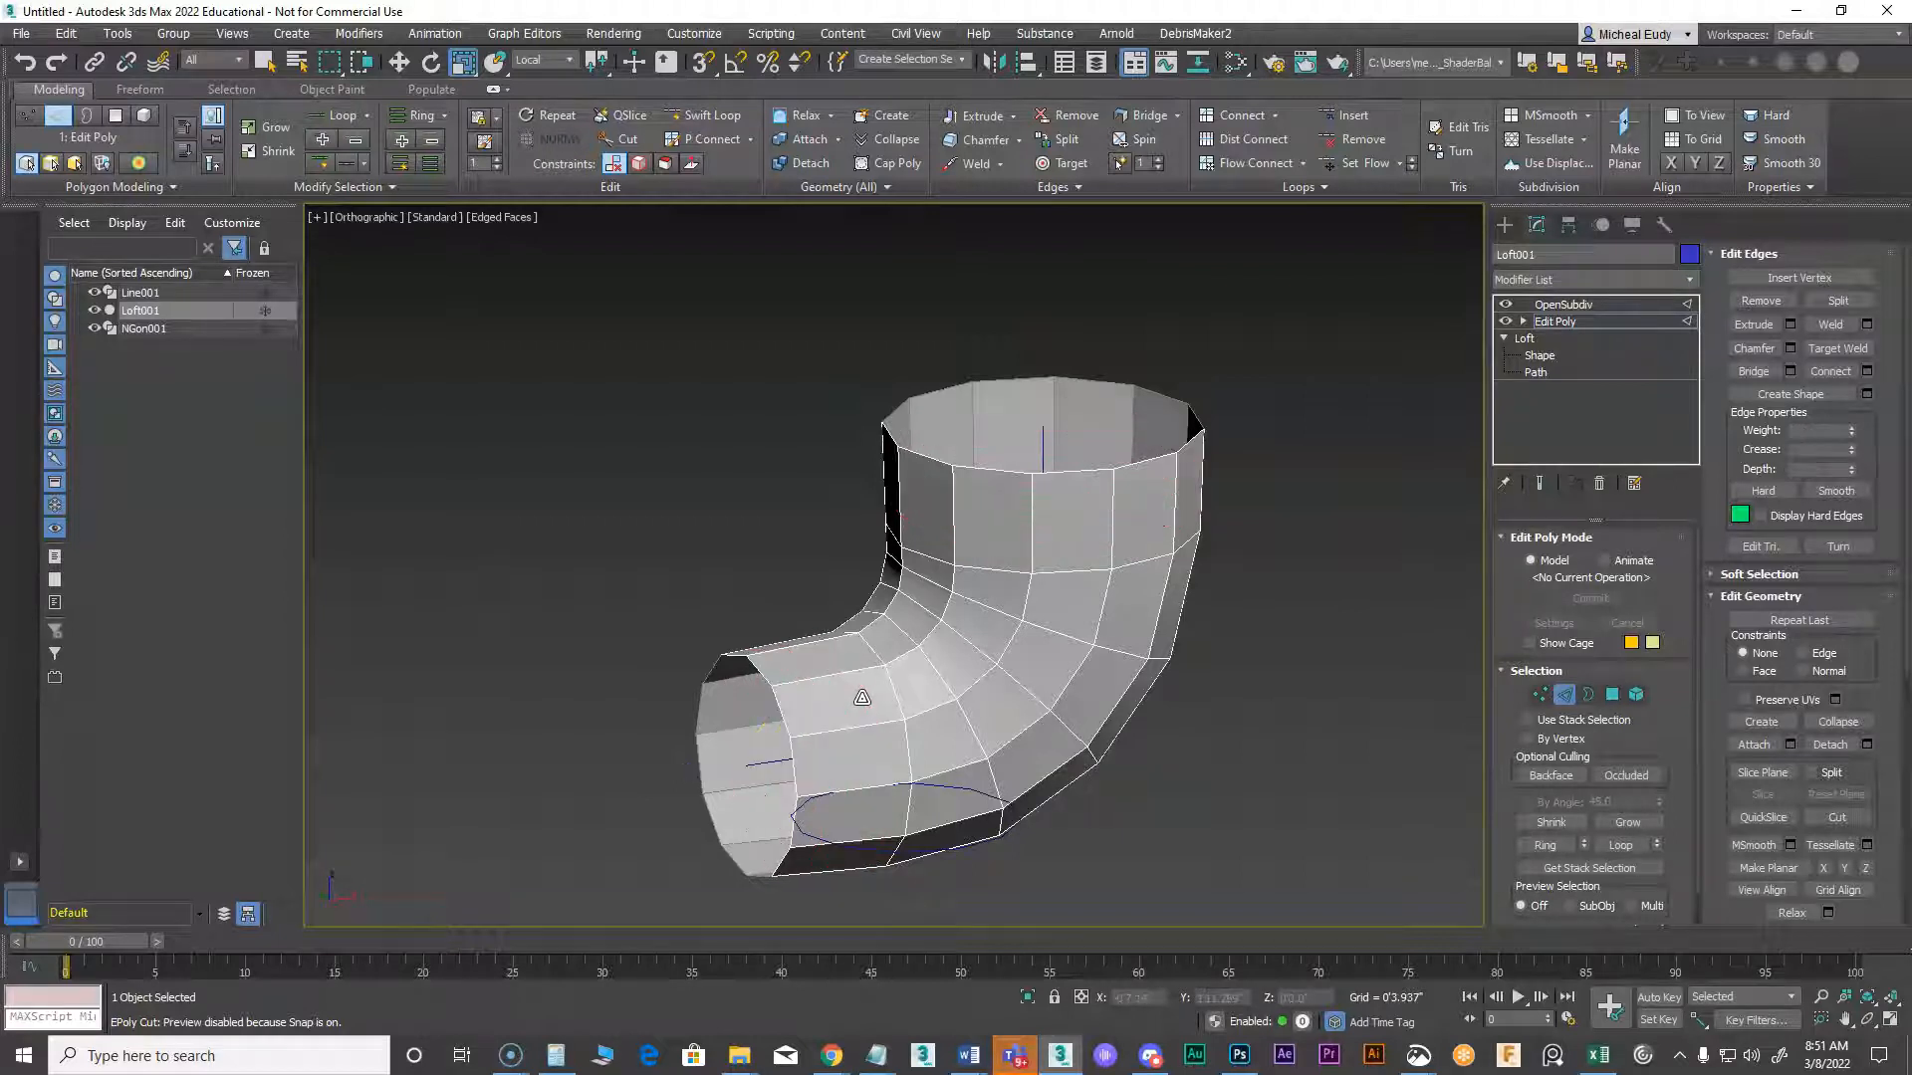
Extrude the edge loop around the pipe's upper opening outward with a height of 5 inches and zero width
alt+middle_drag(1006, 707, 1126, 607)
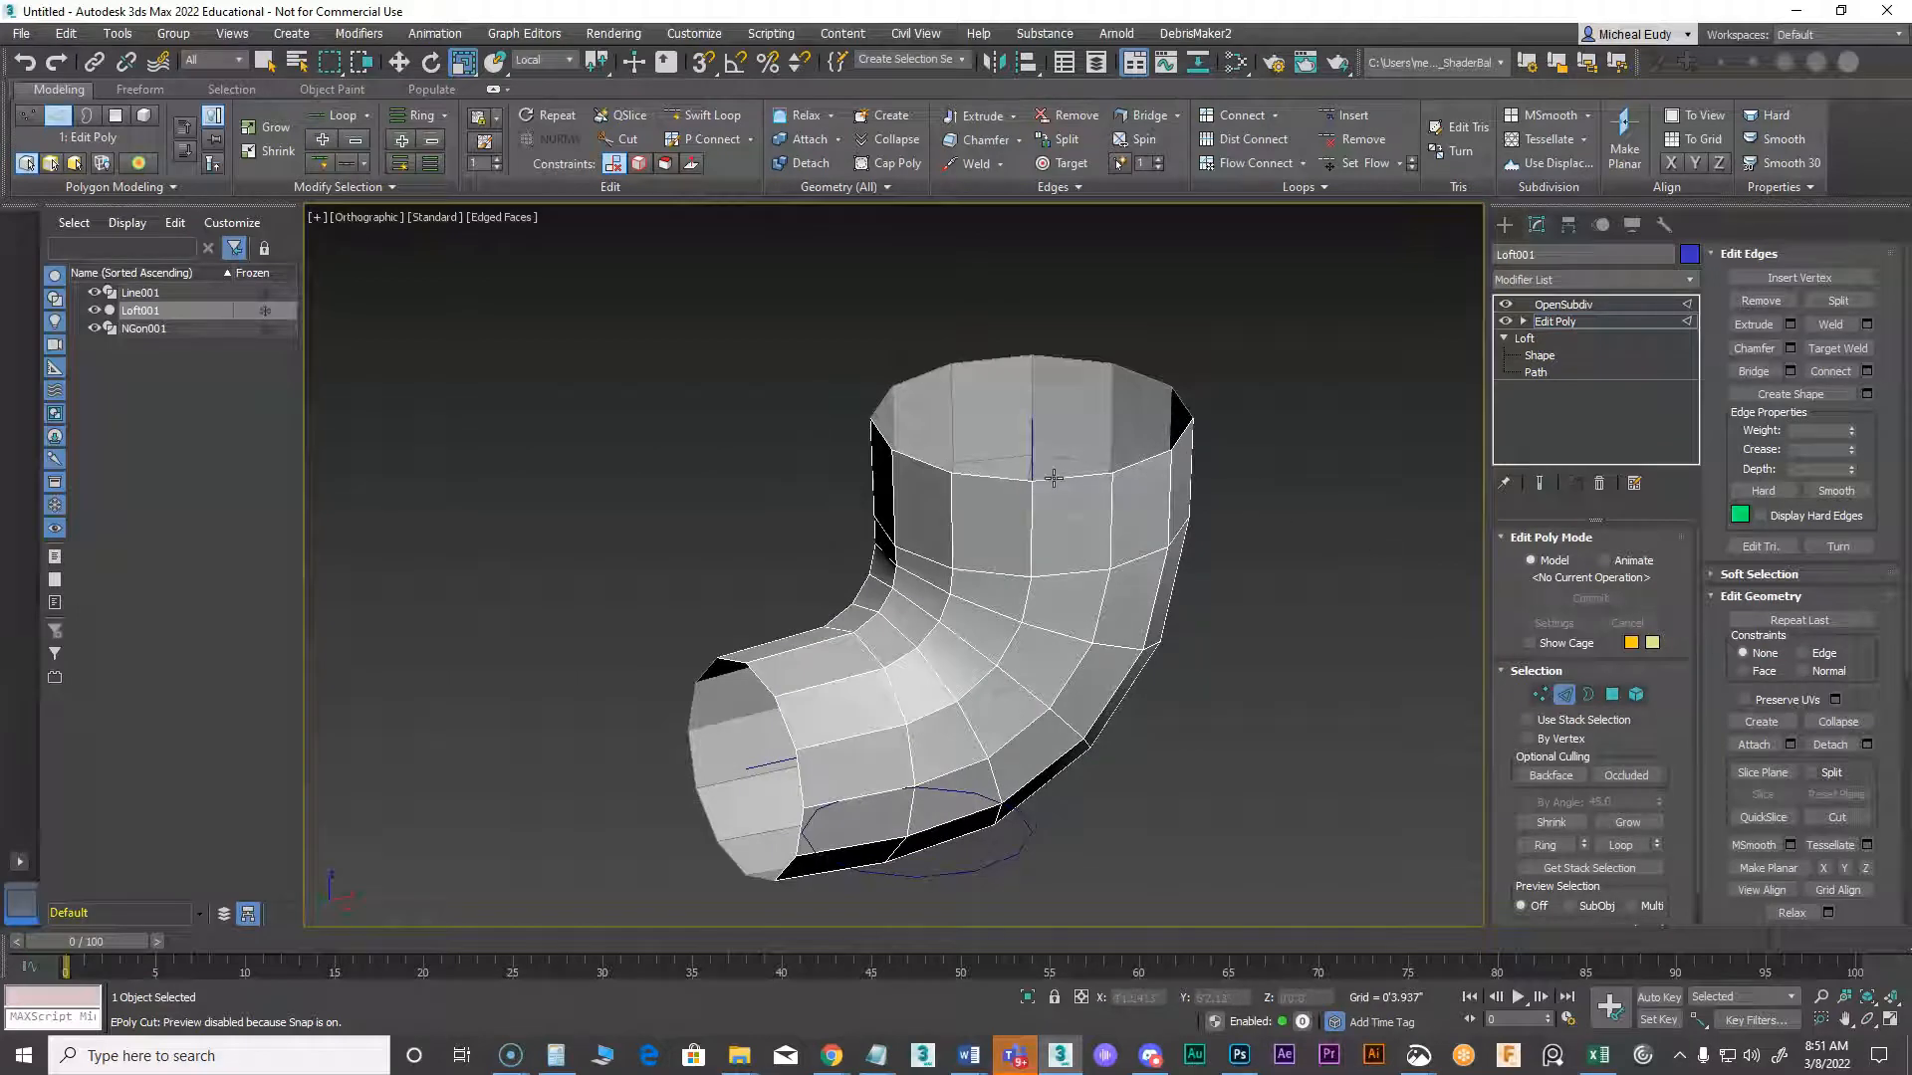
double_click(1054, 479)
right_click(1106, 487)
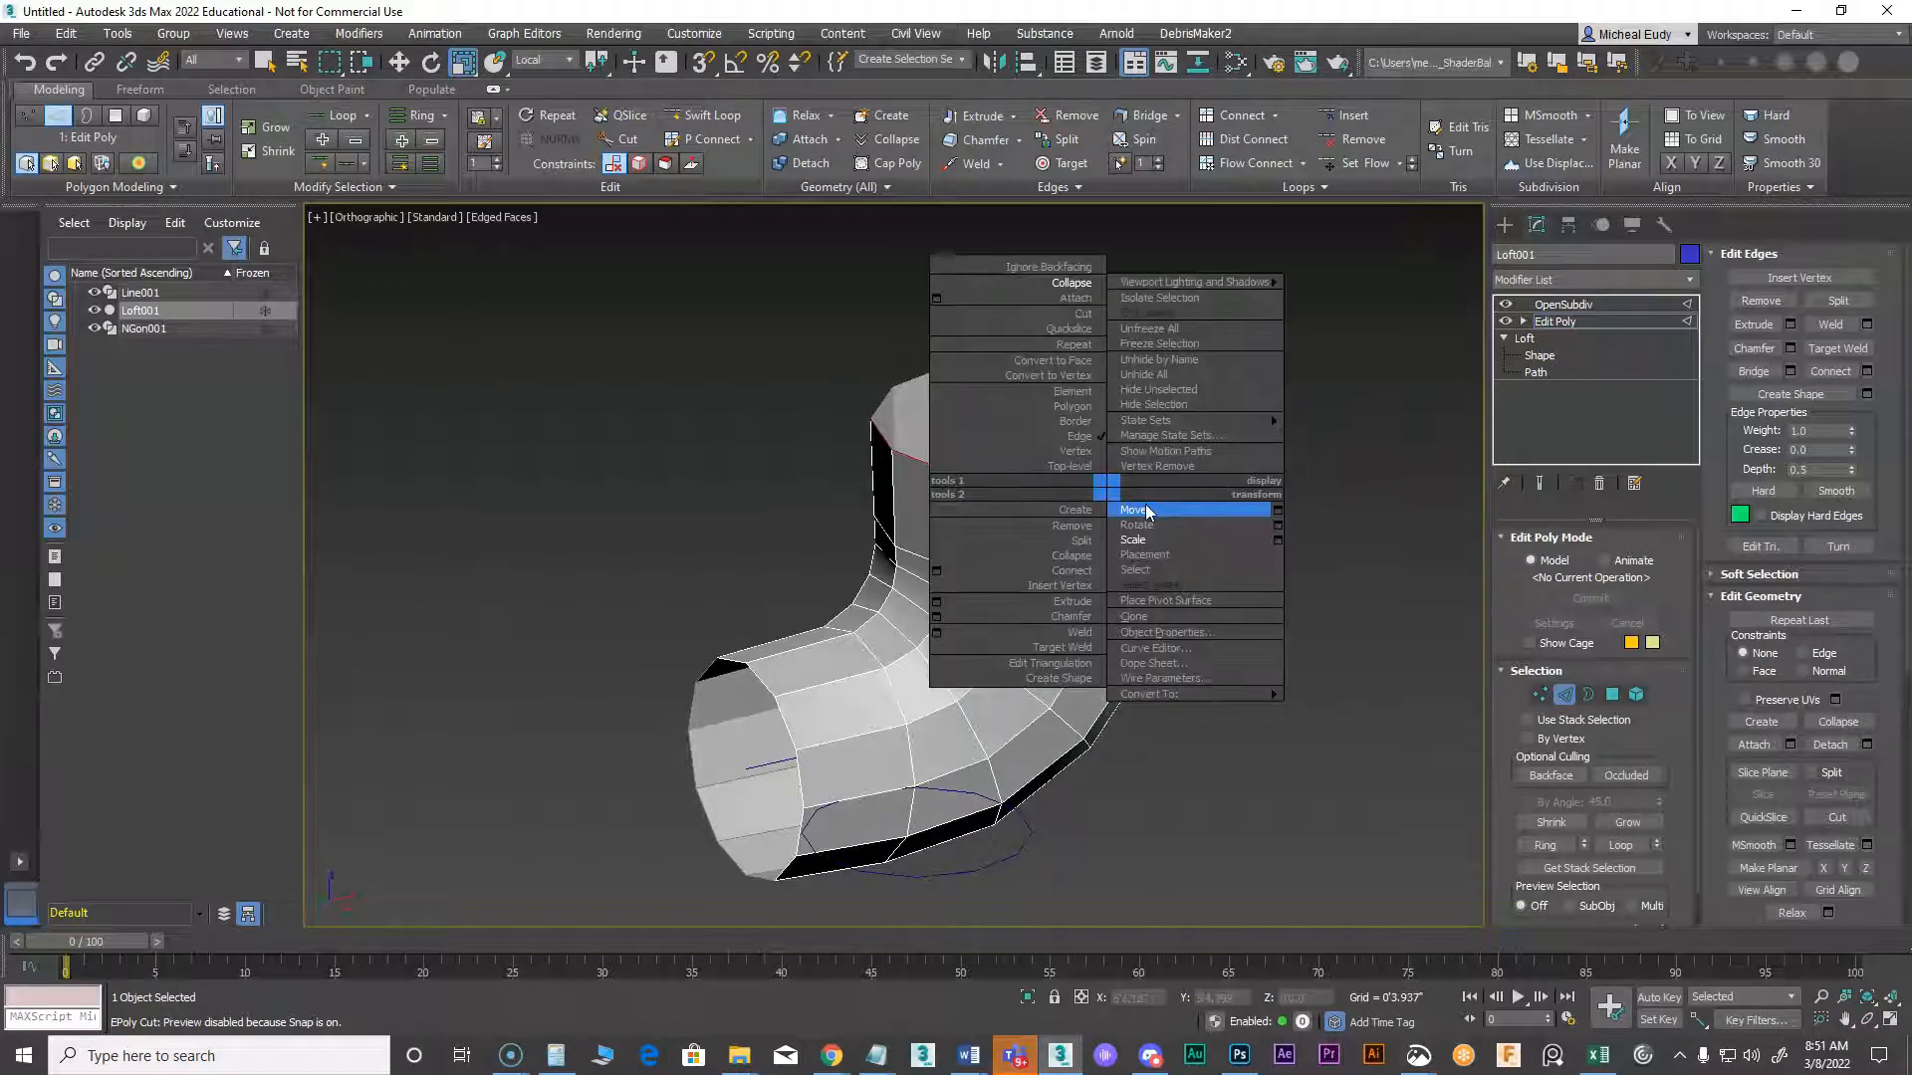
click(1137, 510)
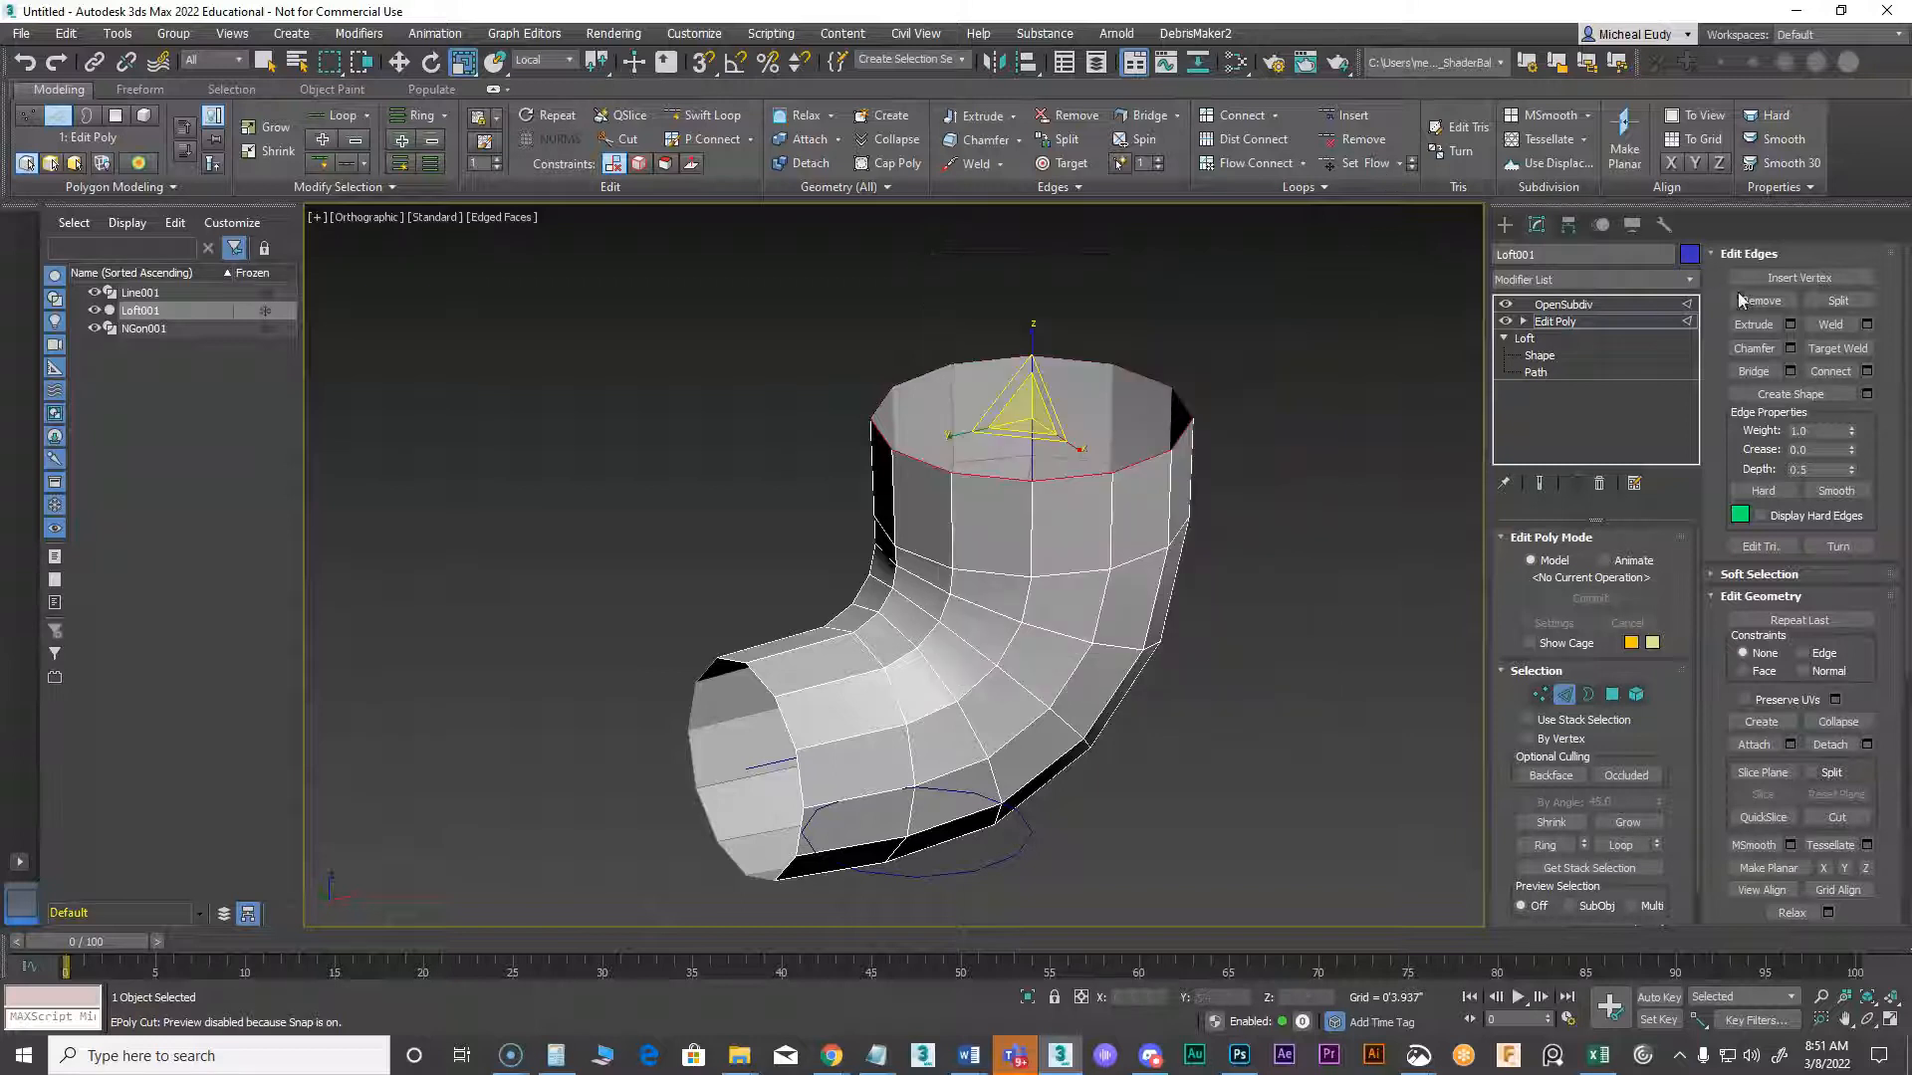
click(1755, 325)
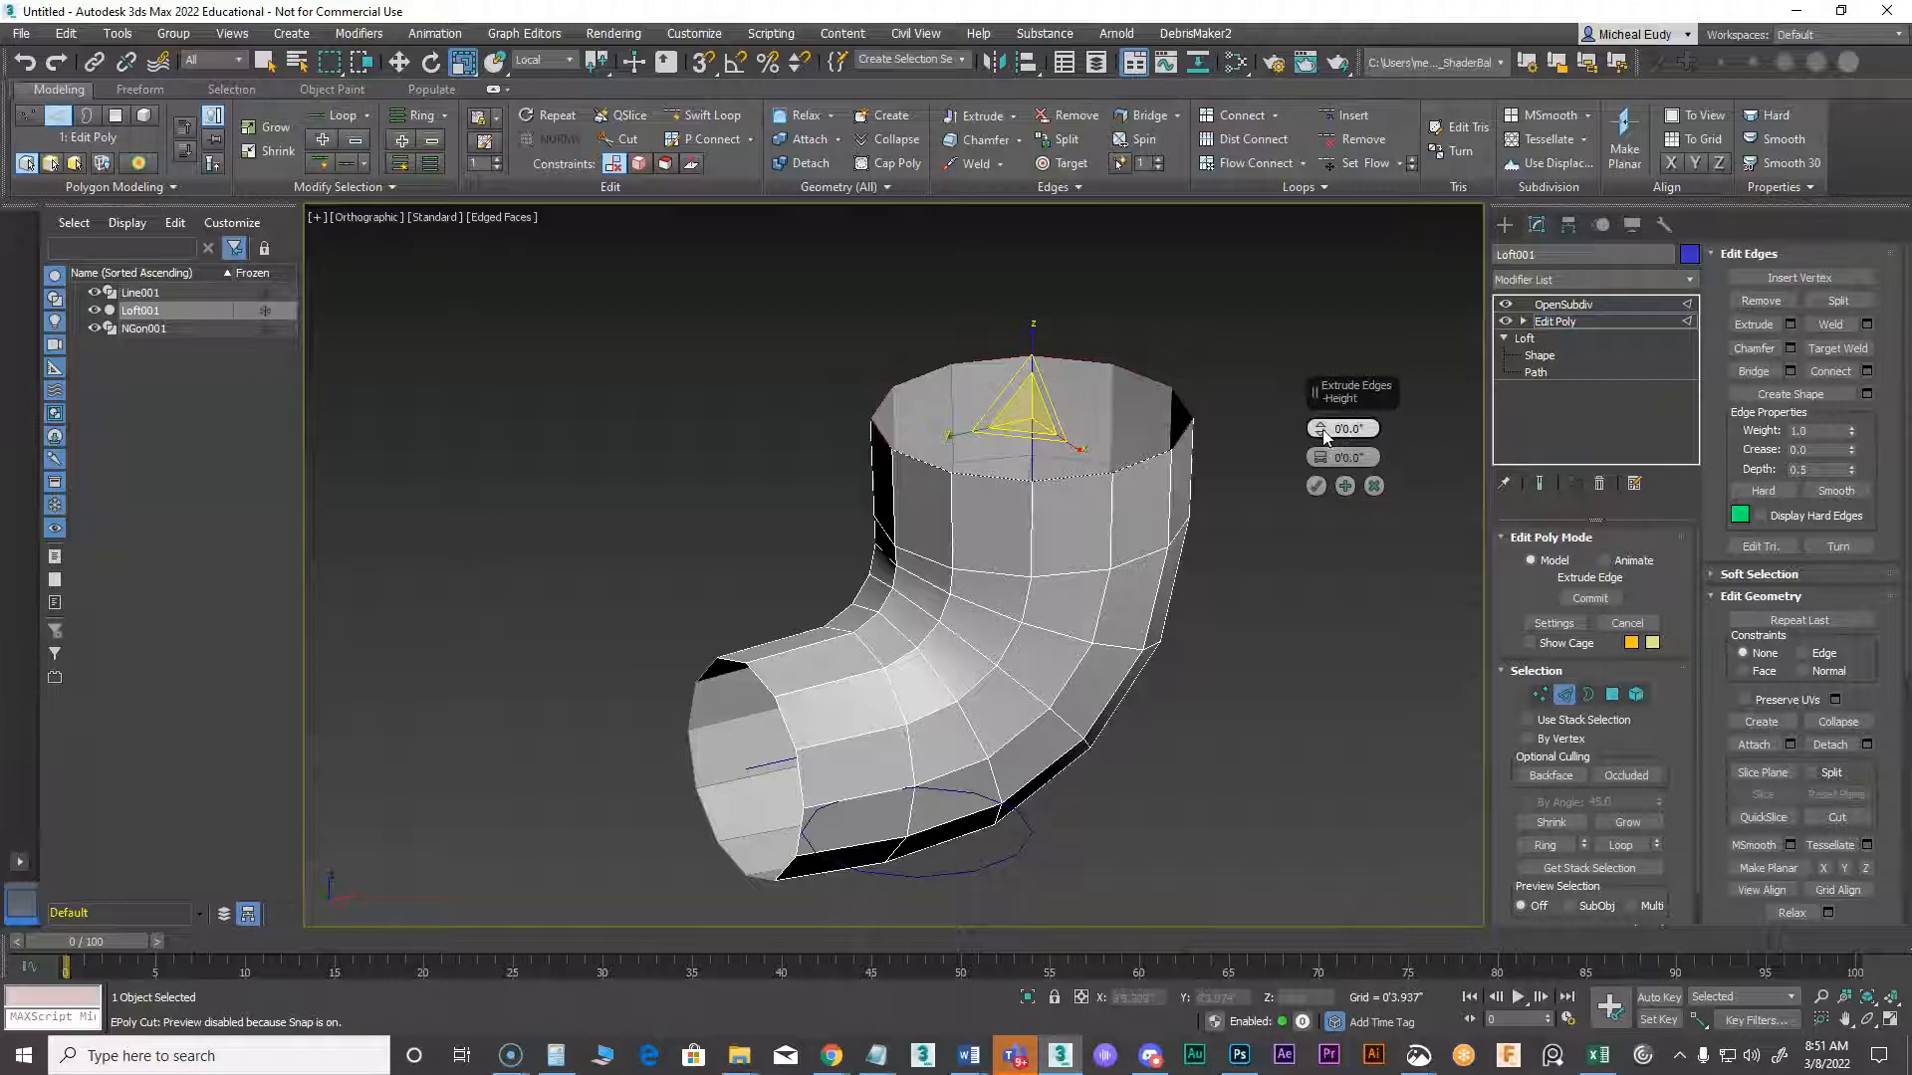
drag(1322, 430, 1340, 430)
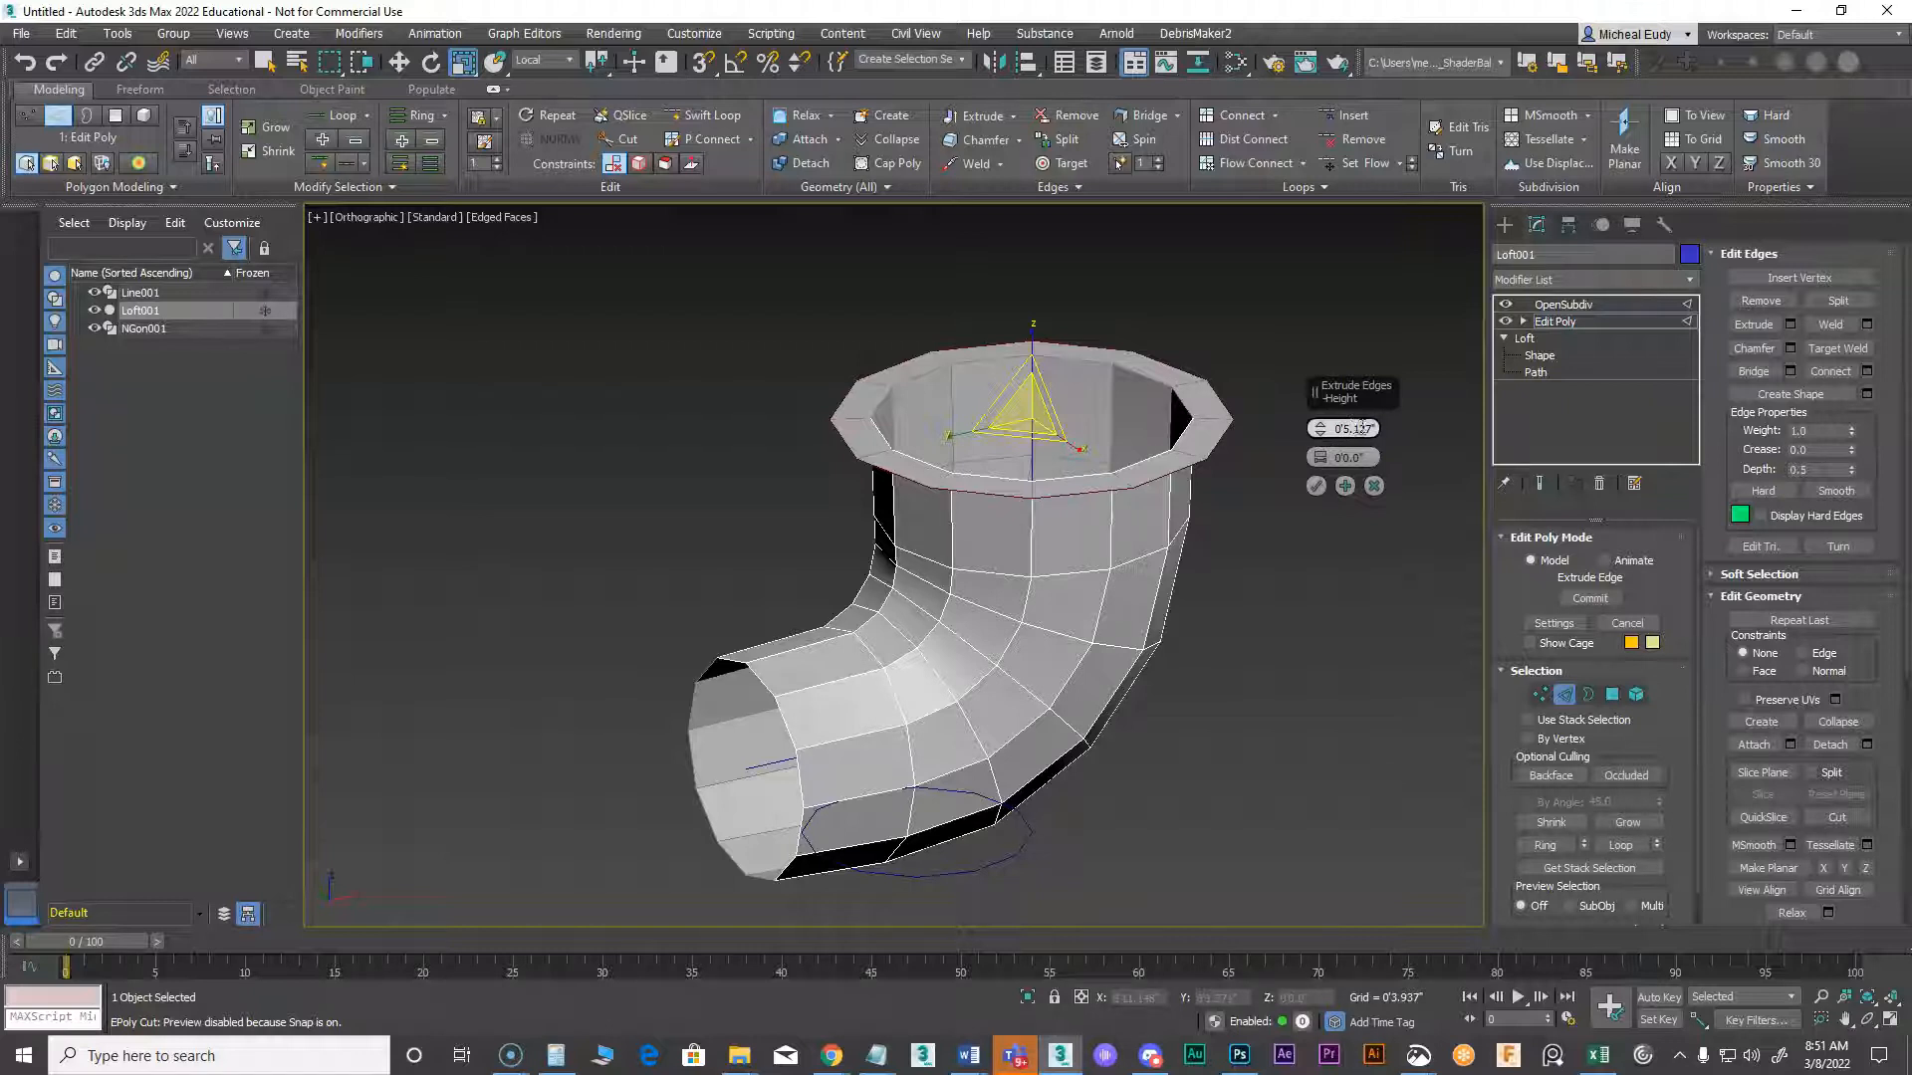
text(0)
key(Return)
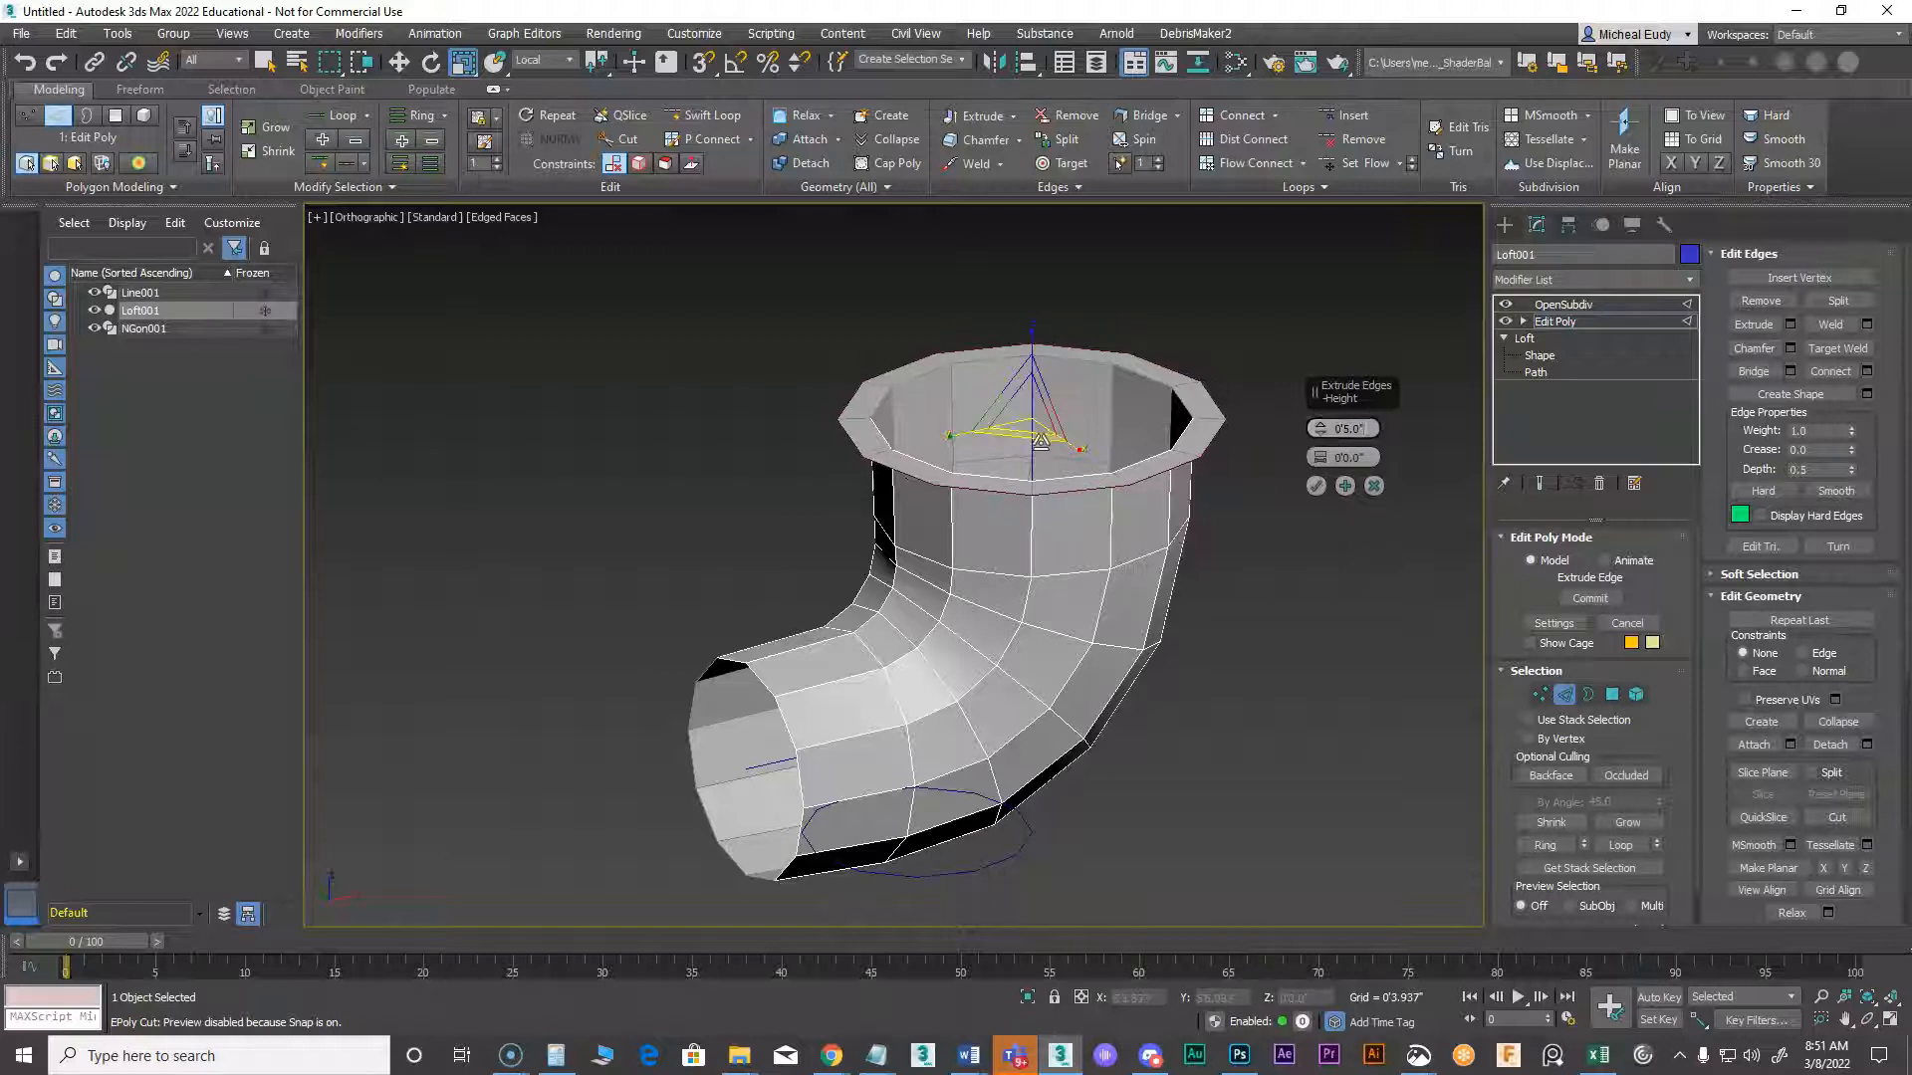
scroll(1040, 441, up, 5)
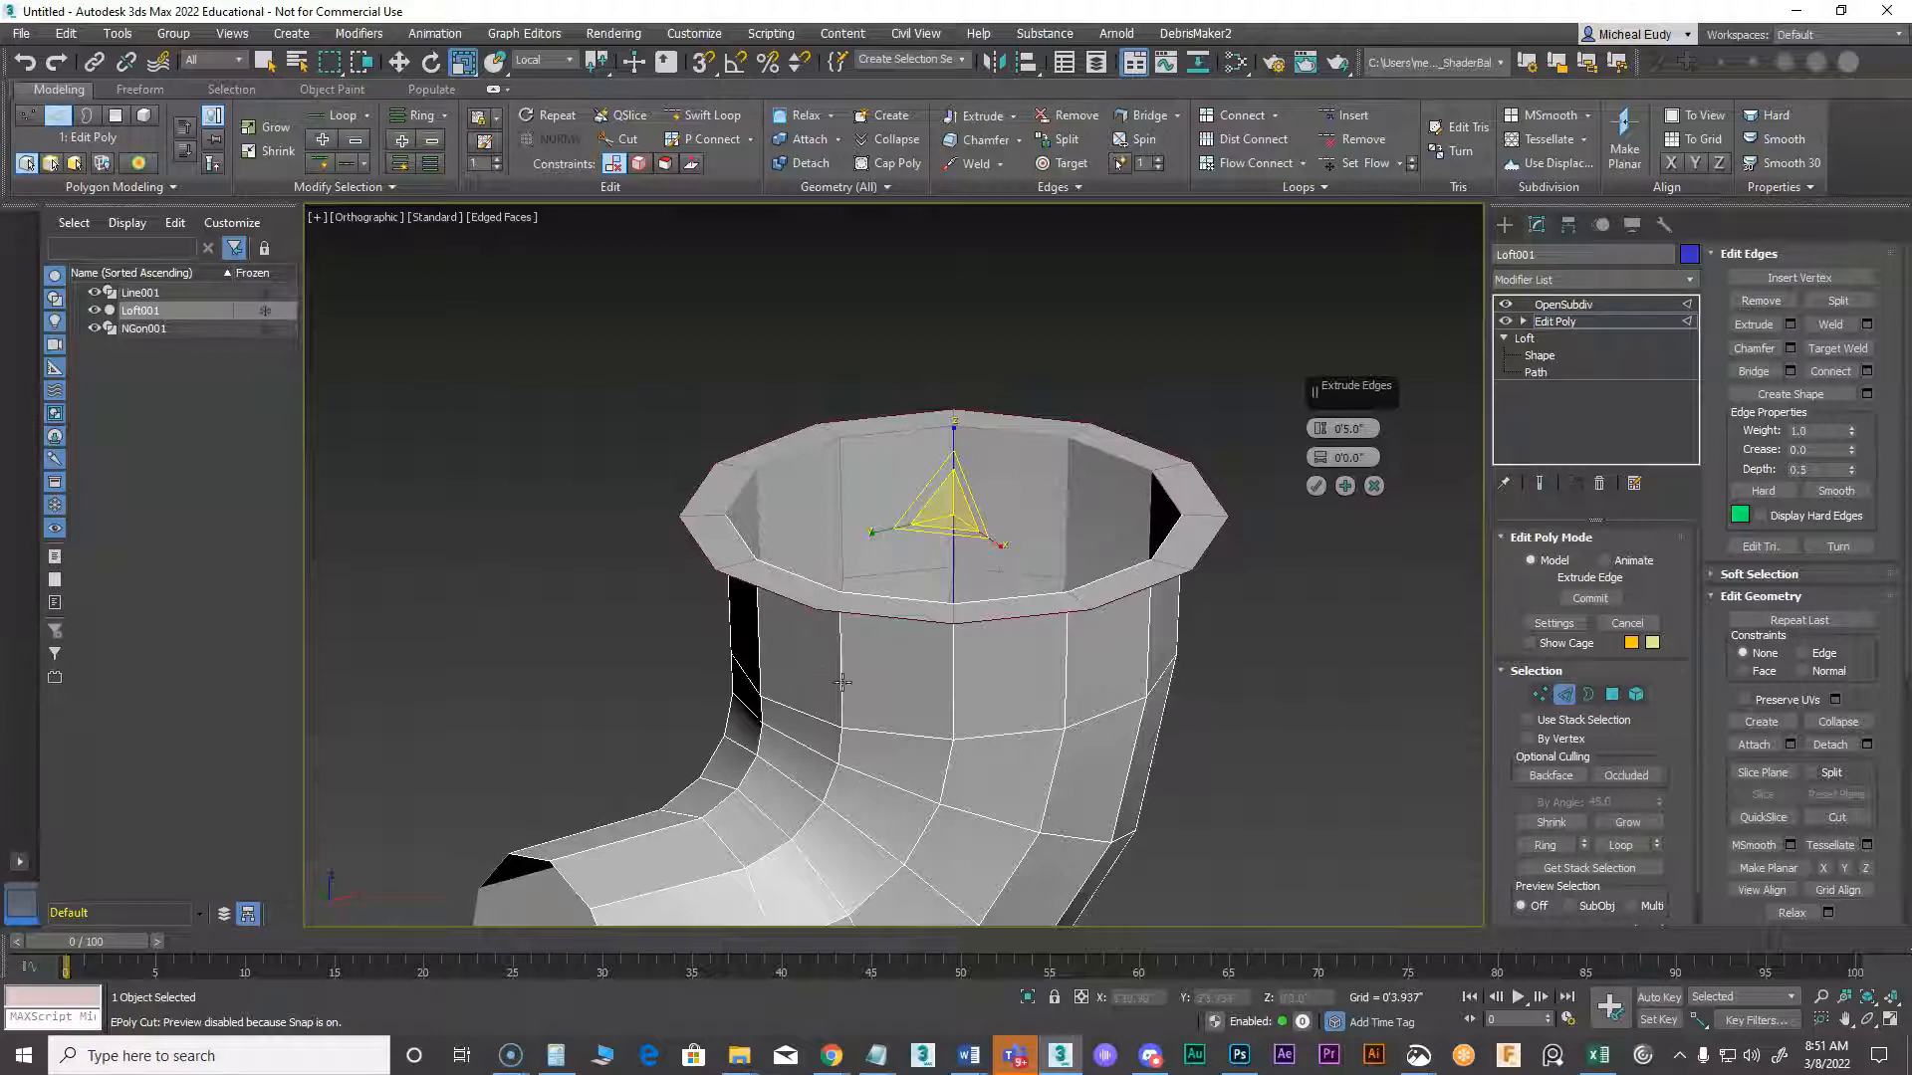
click(1316, 488)
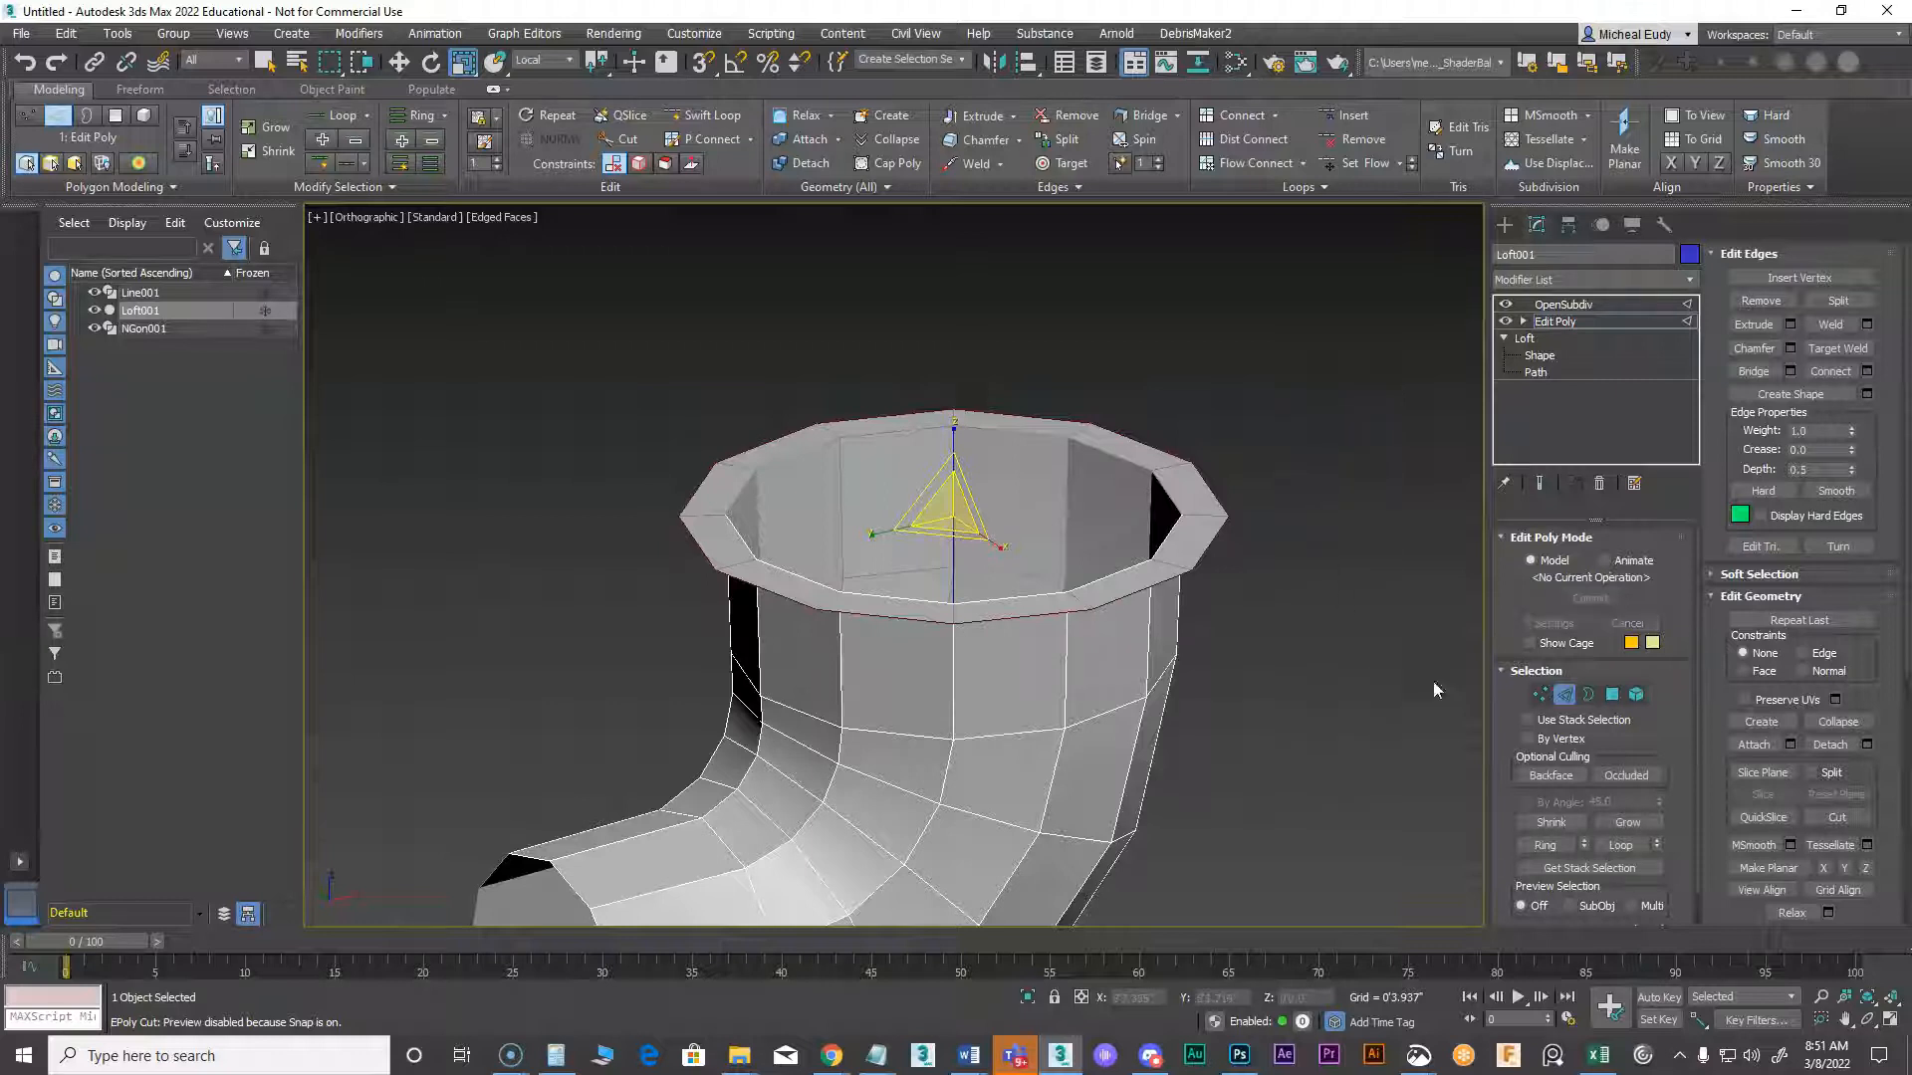
At Border level, extrude the flange's outer border upward with a height of -5 inches
click(1587, 696)
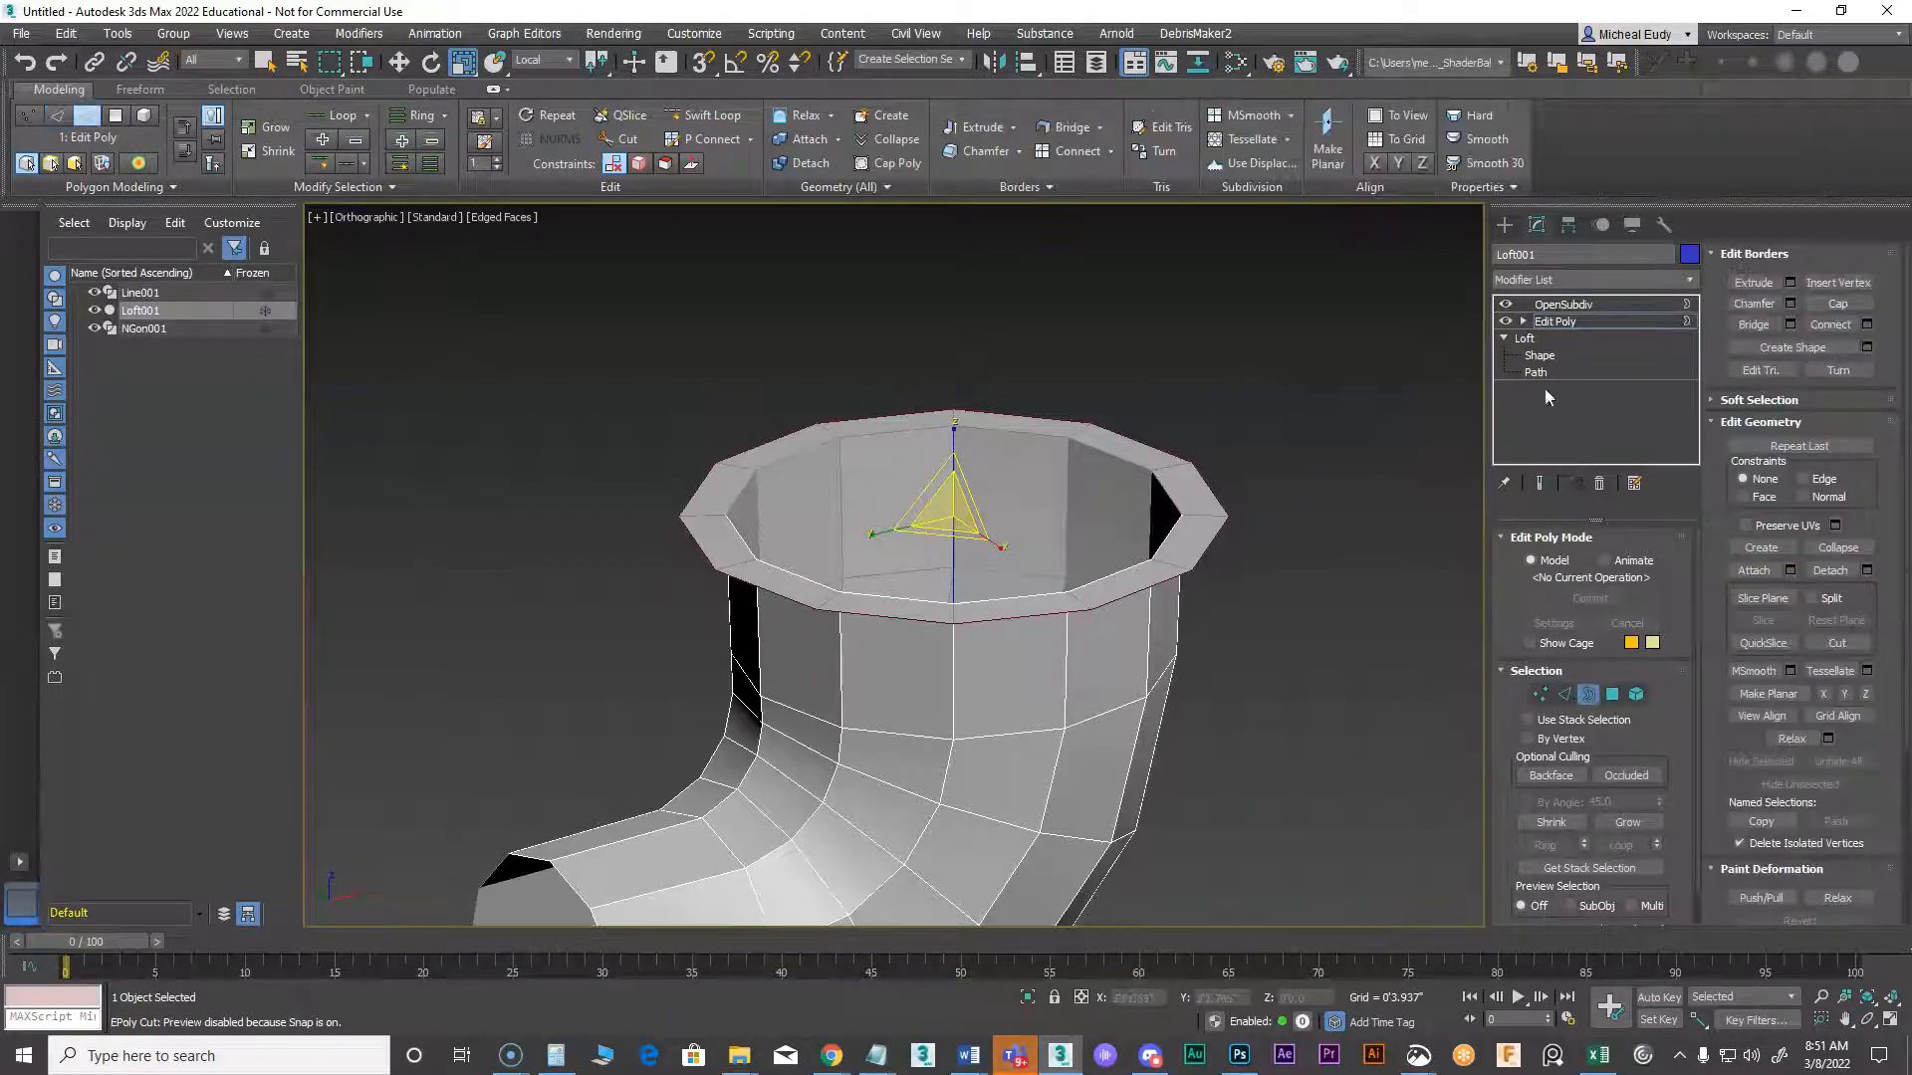
click(1790, 283)
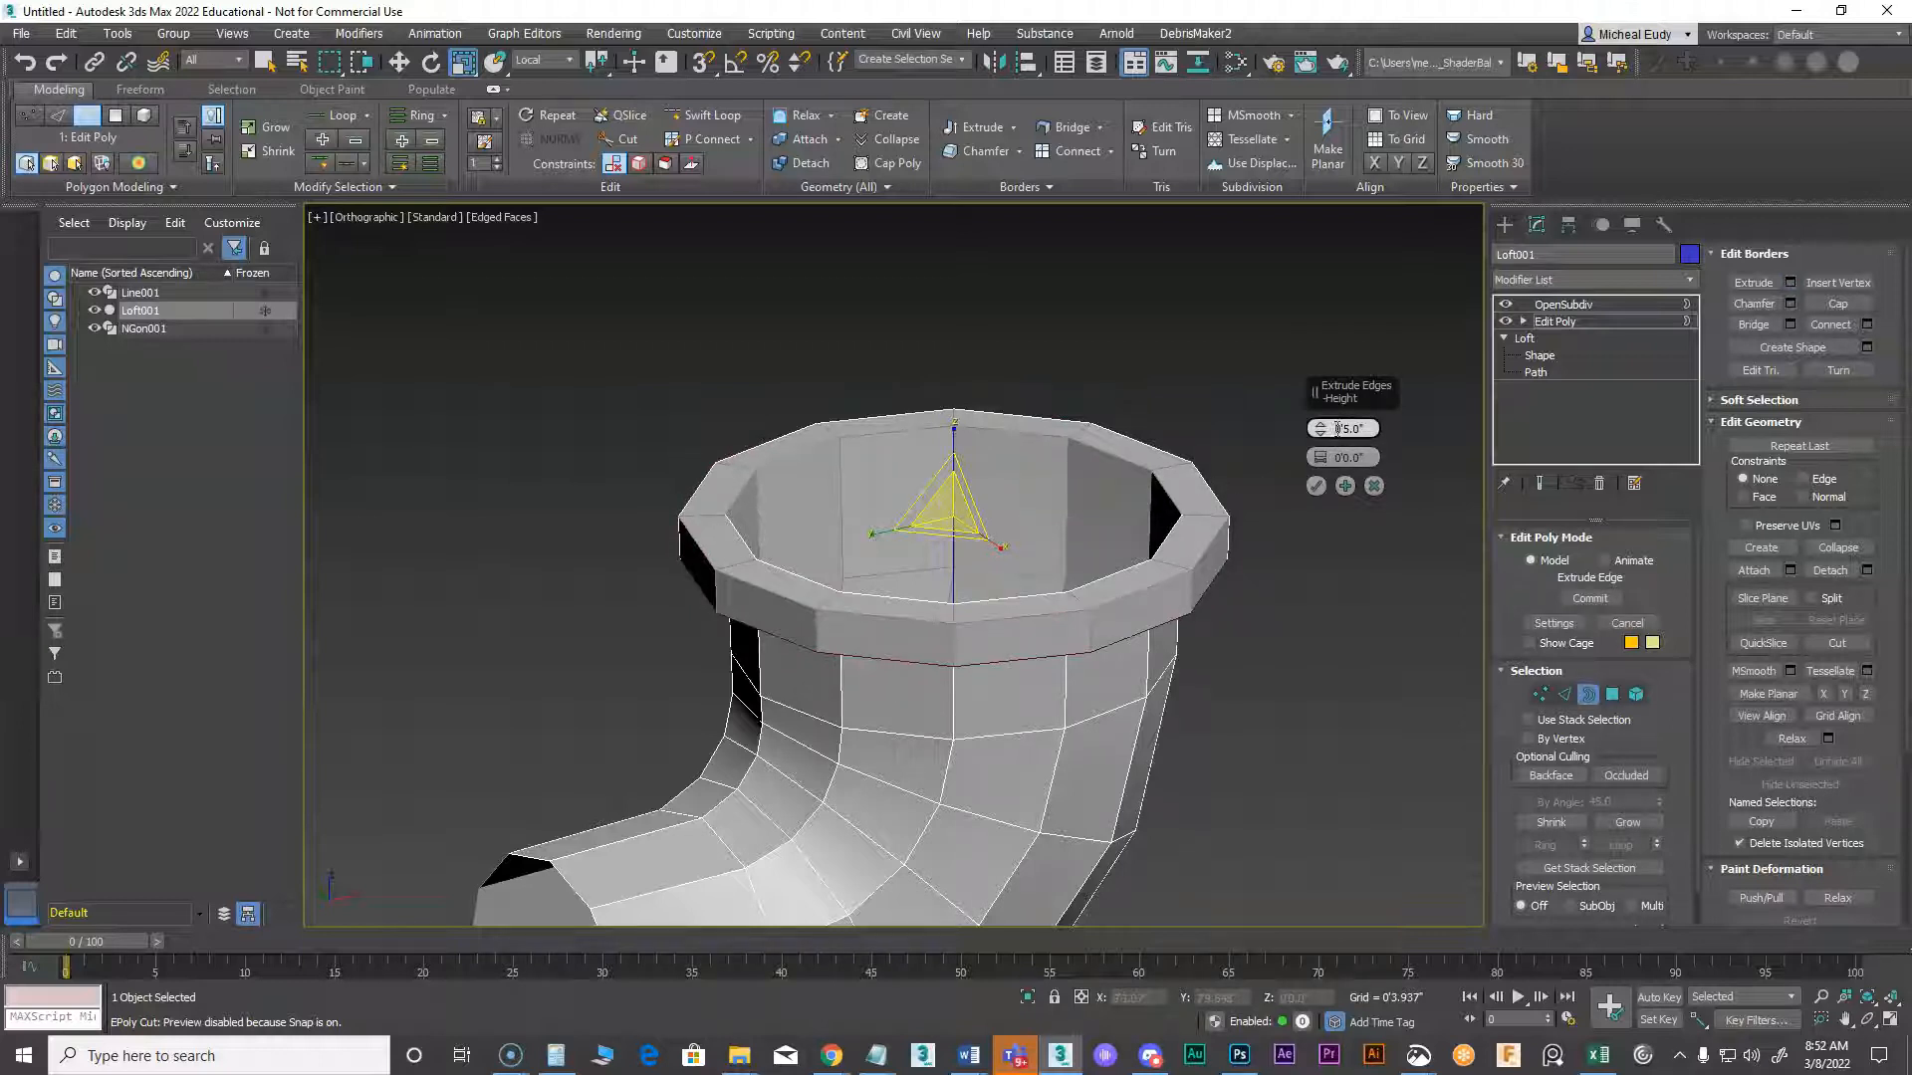
text(-)
key(Return)
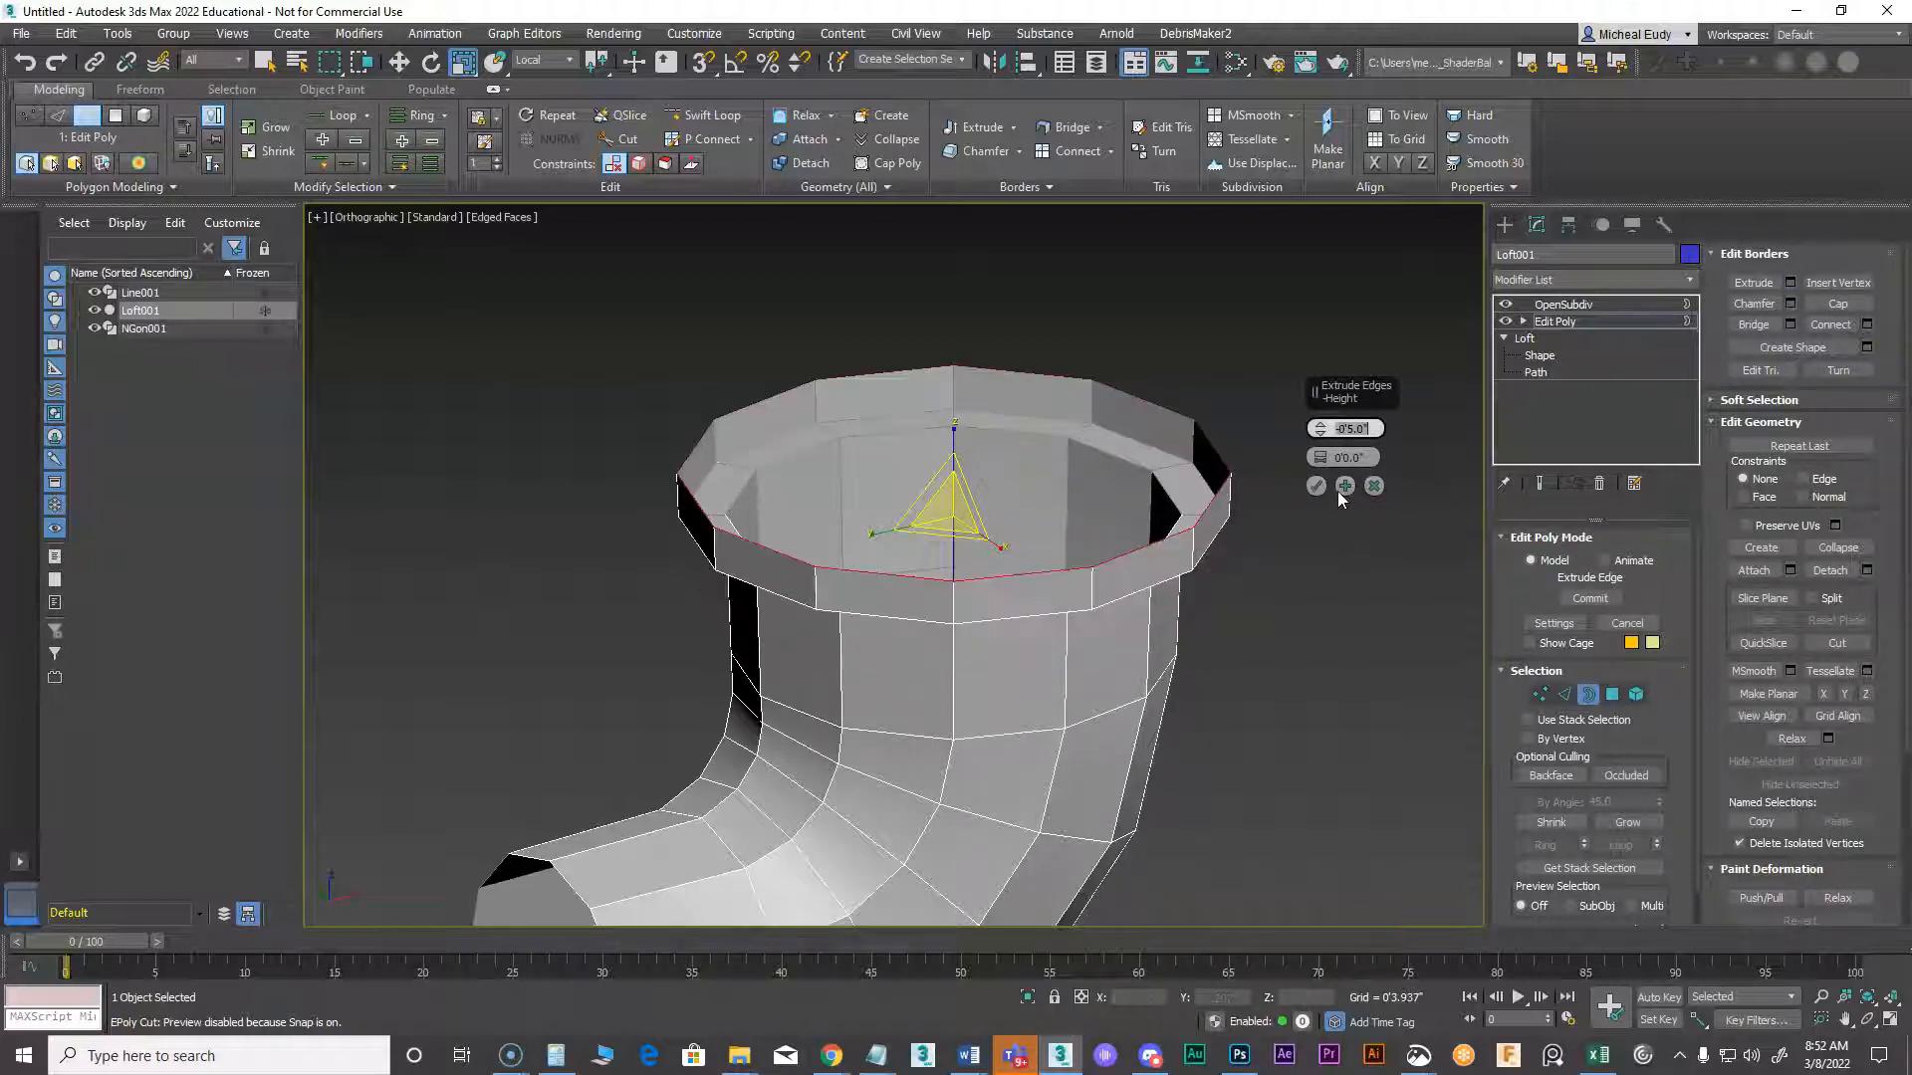
click(1314, 487)
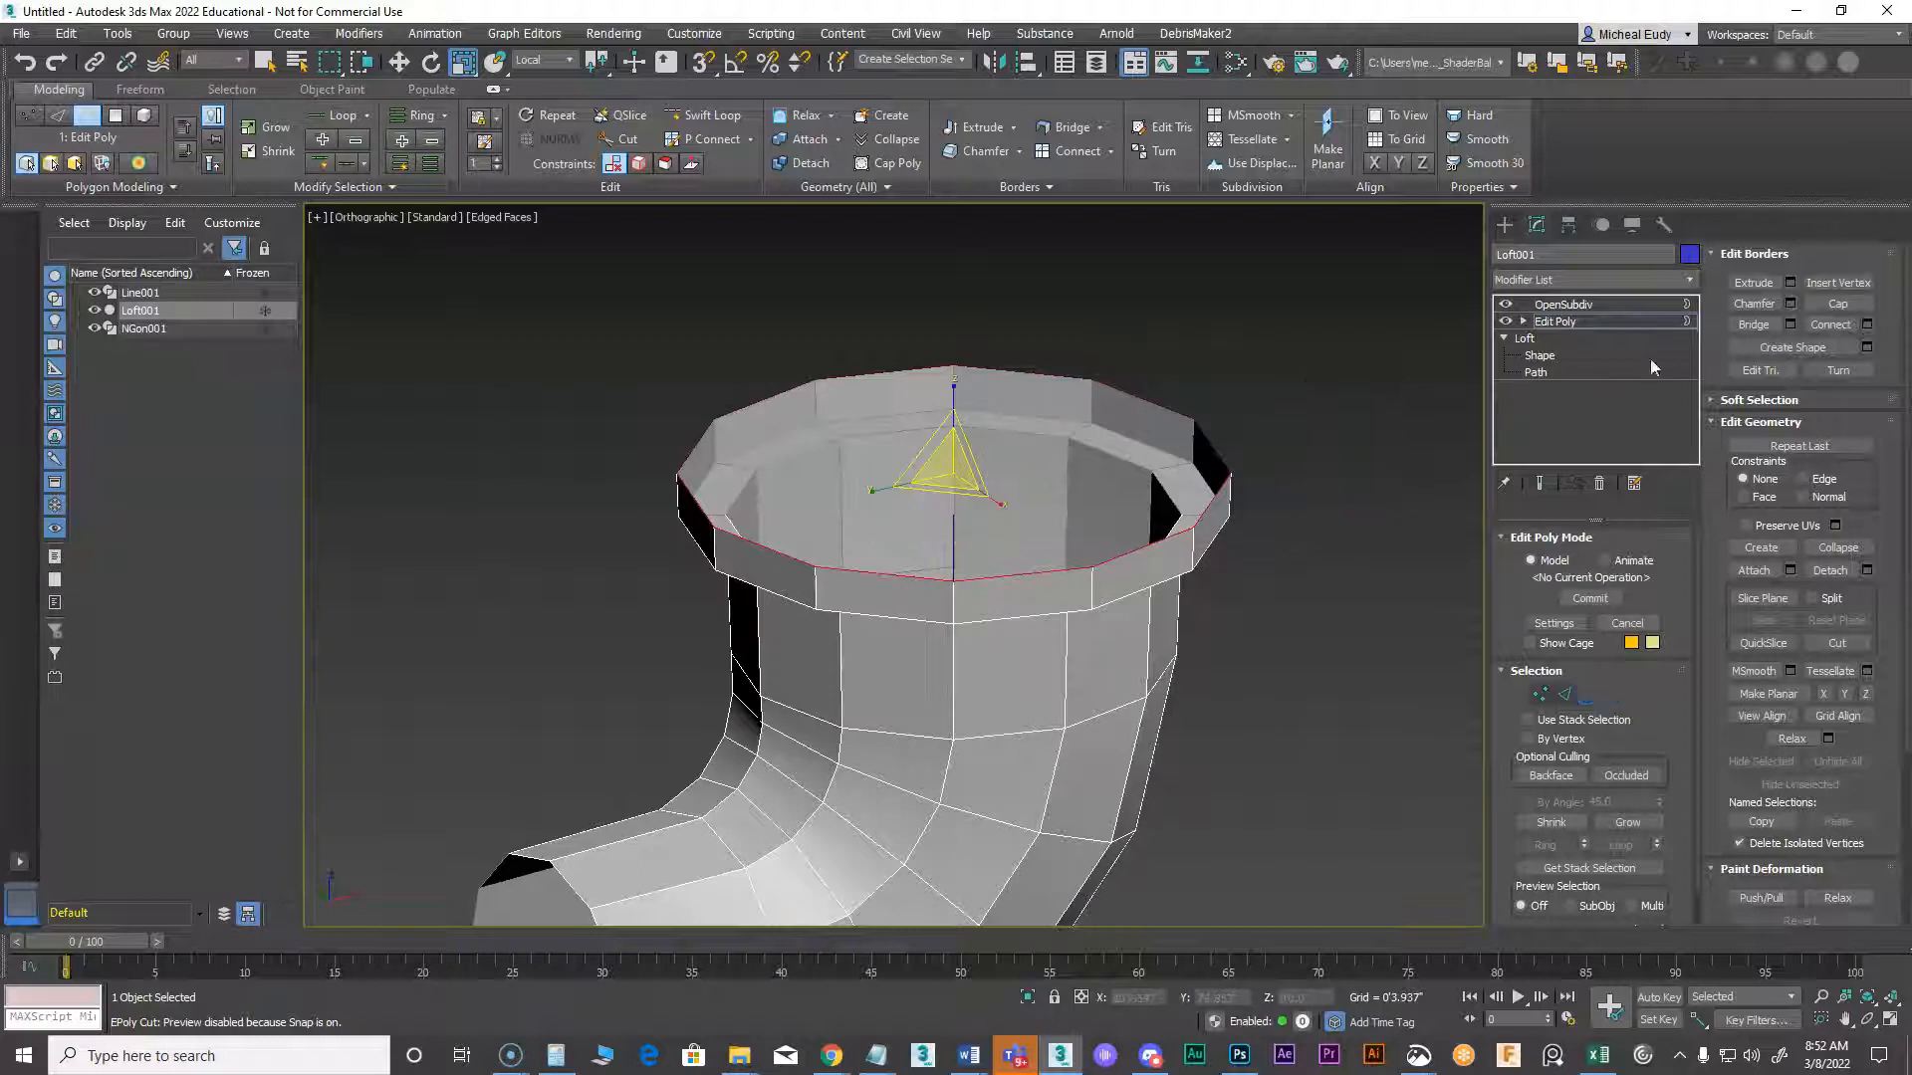
Extrude the flange's upper border inward with a height of -6 inches
click(1790, 283)
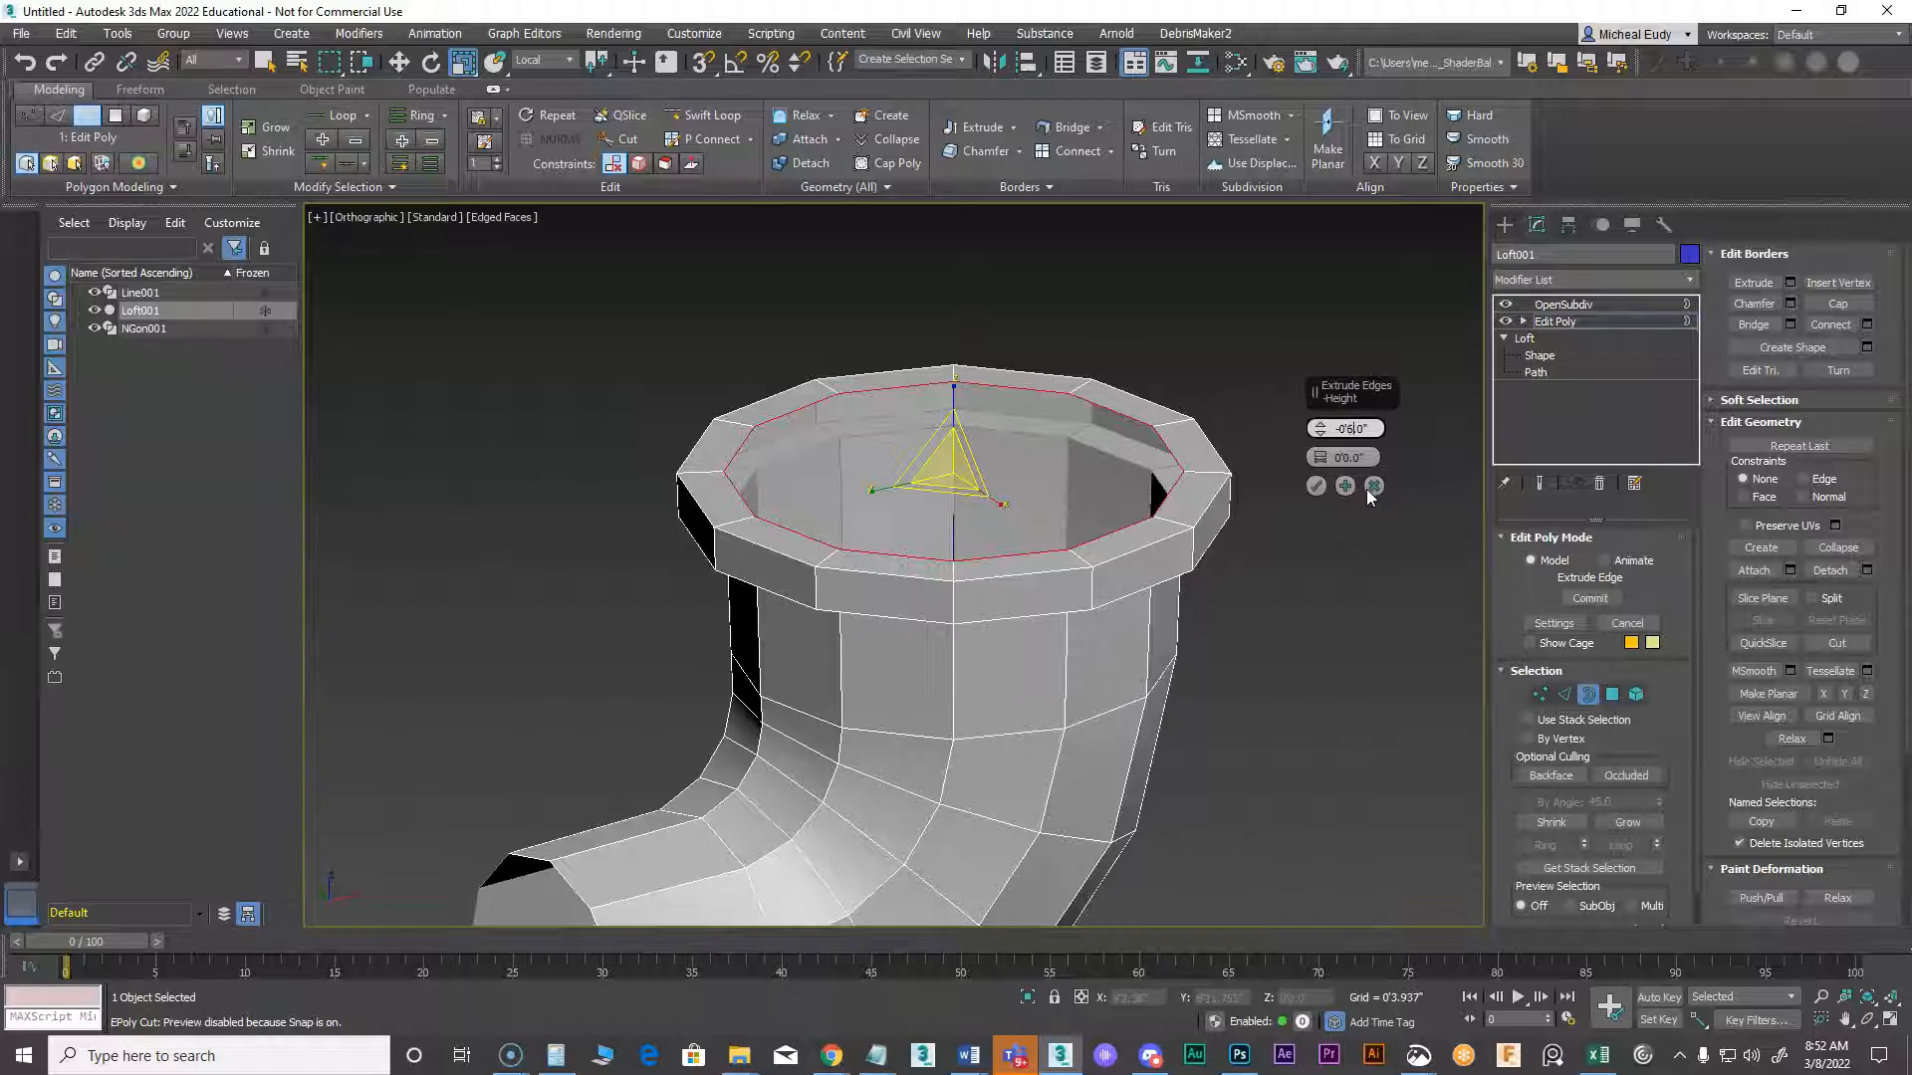
key(Return)
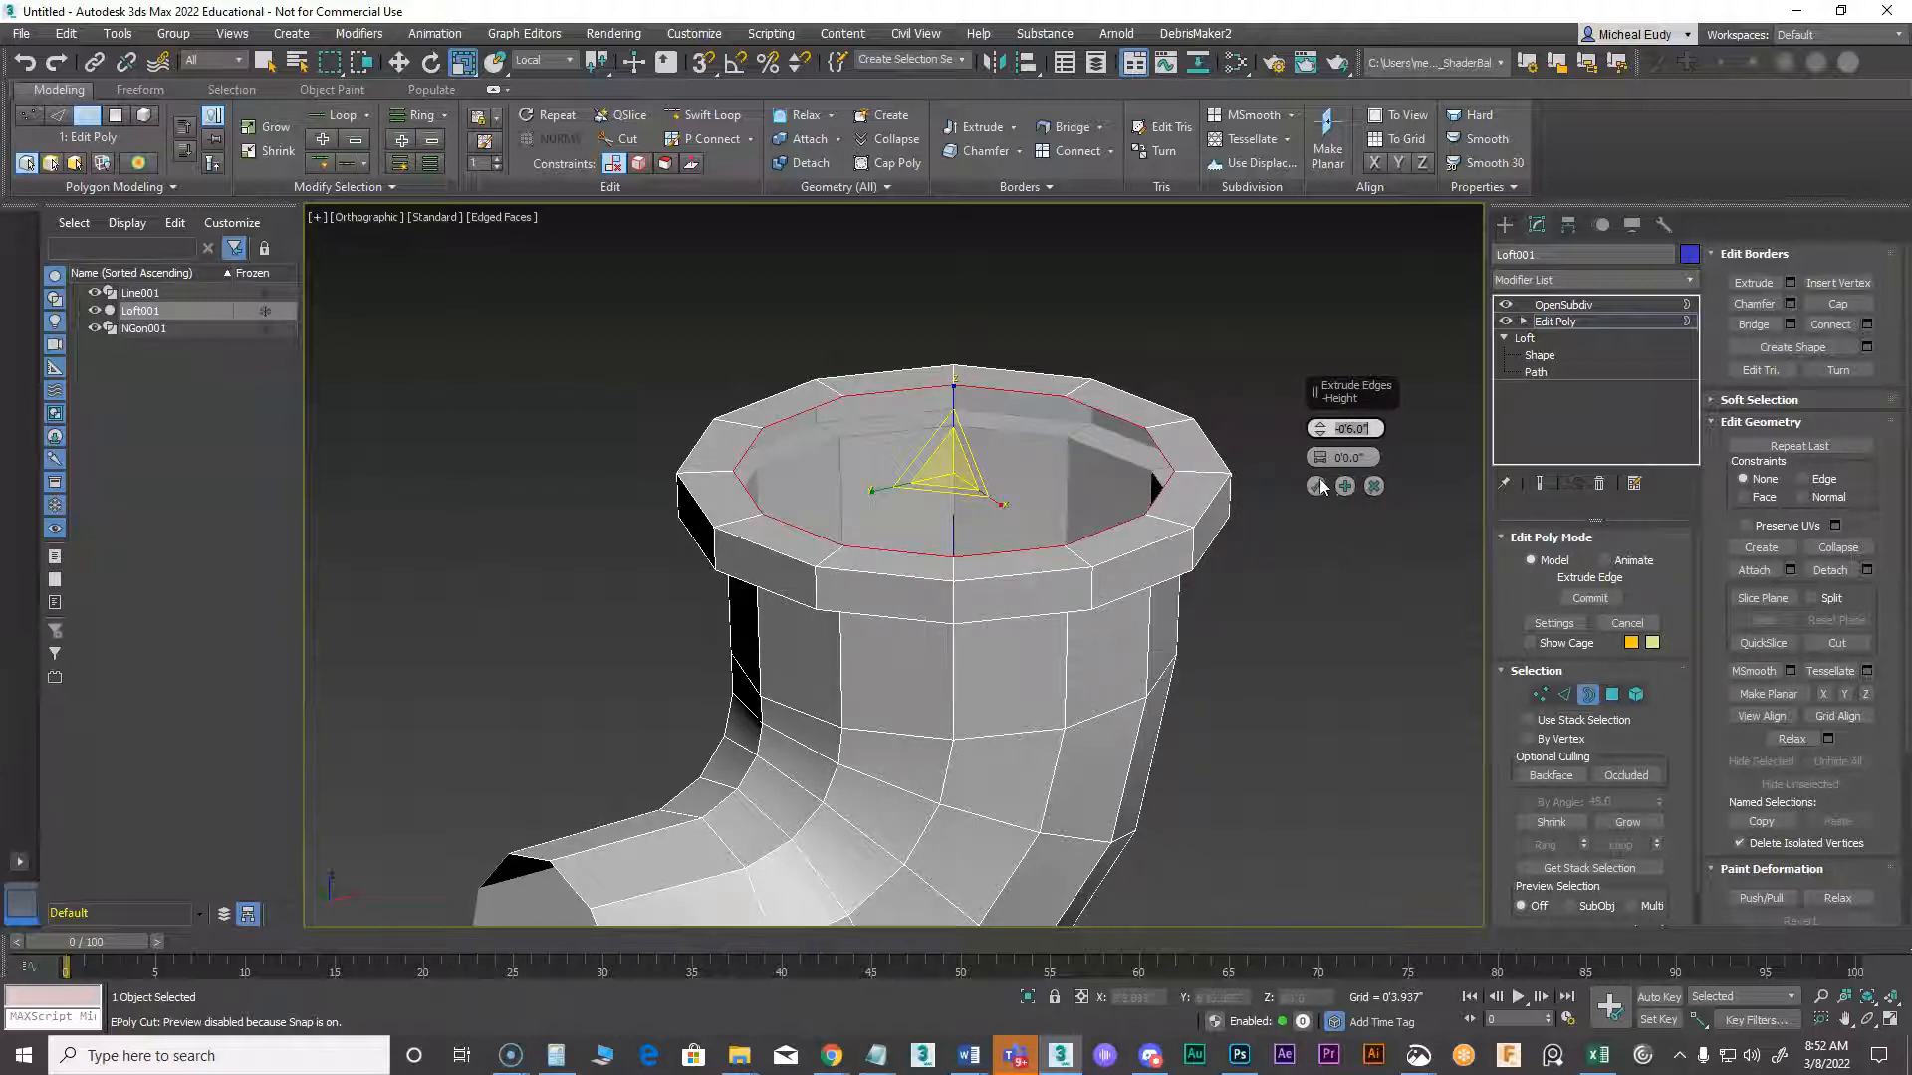
click(1317, 486)
Move the flange's inner border straight down inside the pipe to form the inner wall
right_click(956, 450)
click(993, 477)
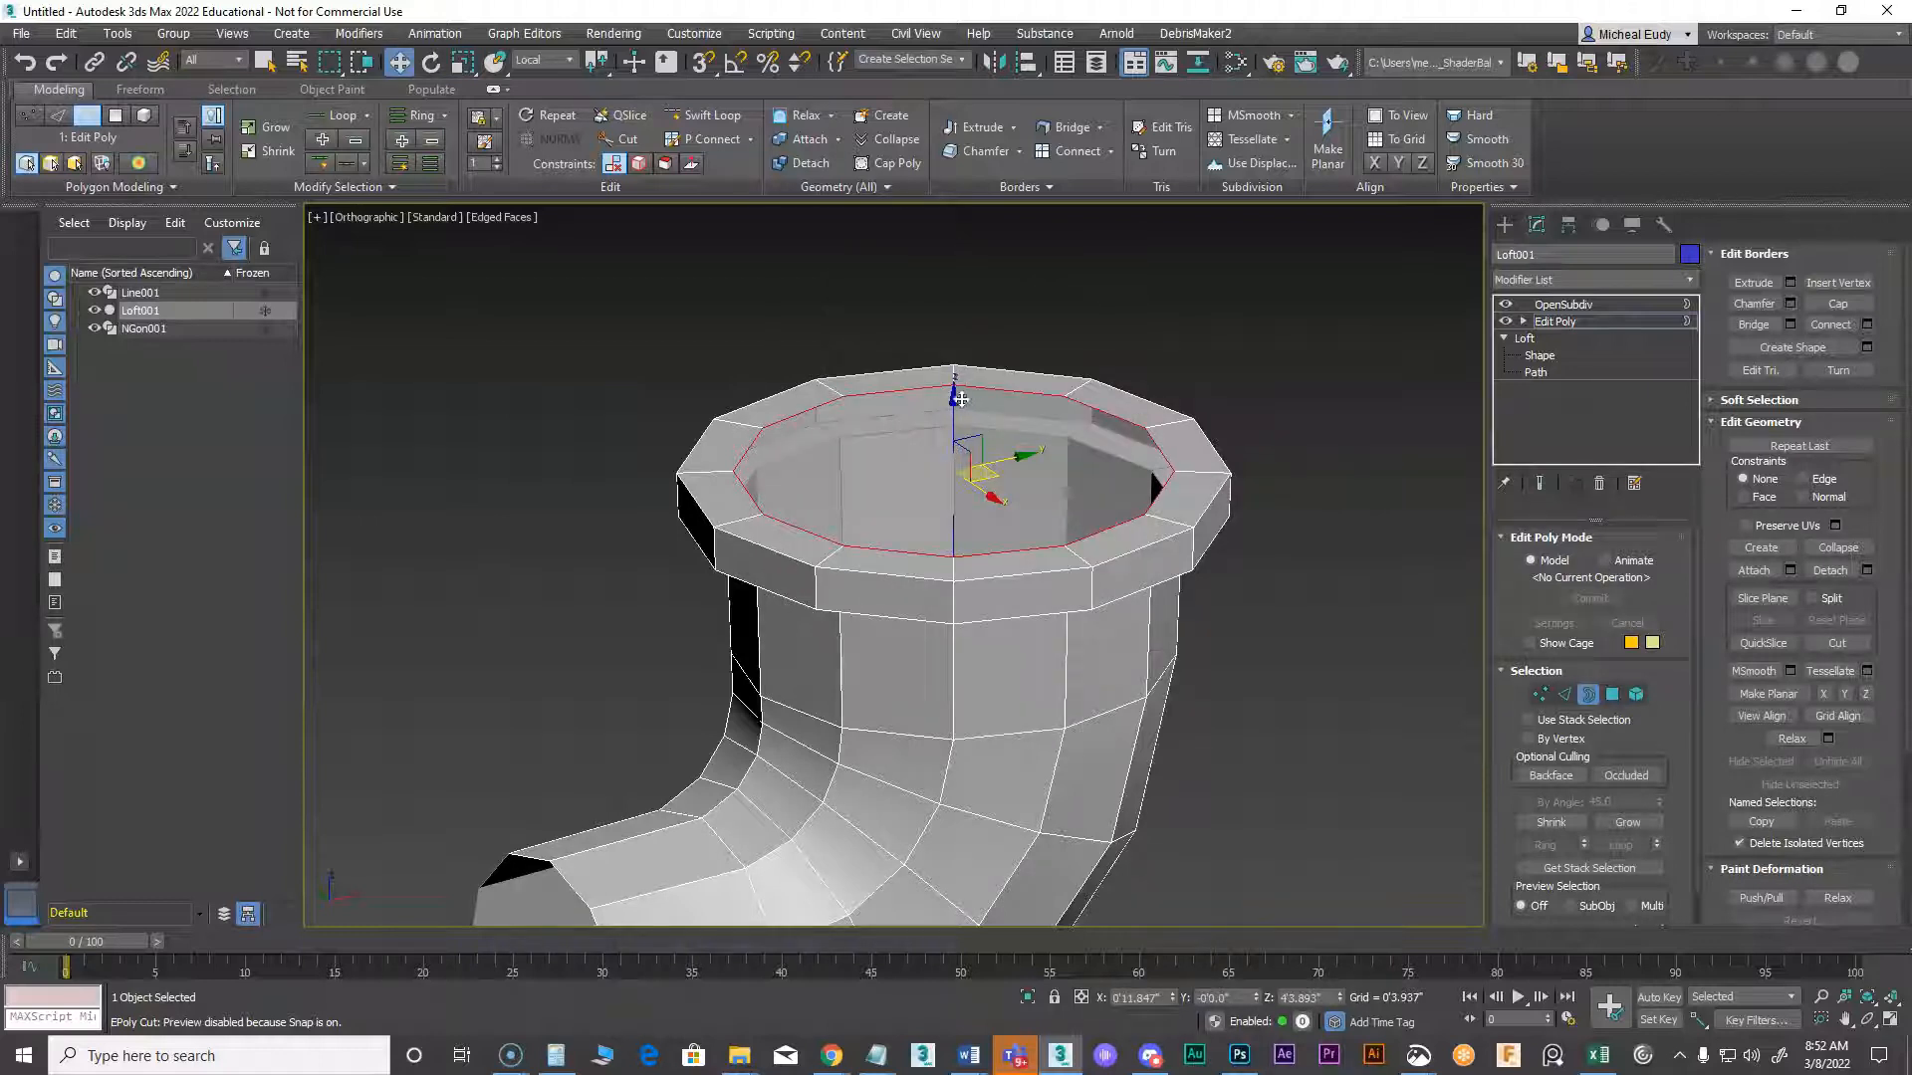
drag(955, 406, 962, 520)
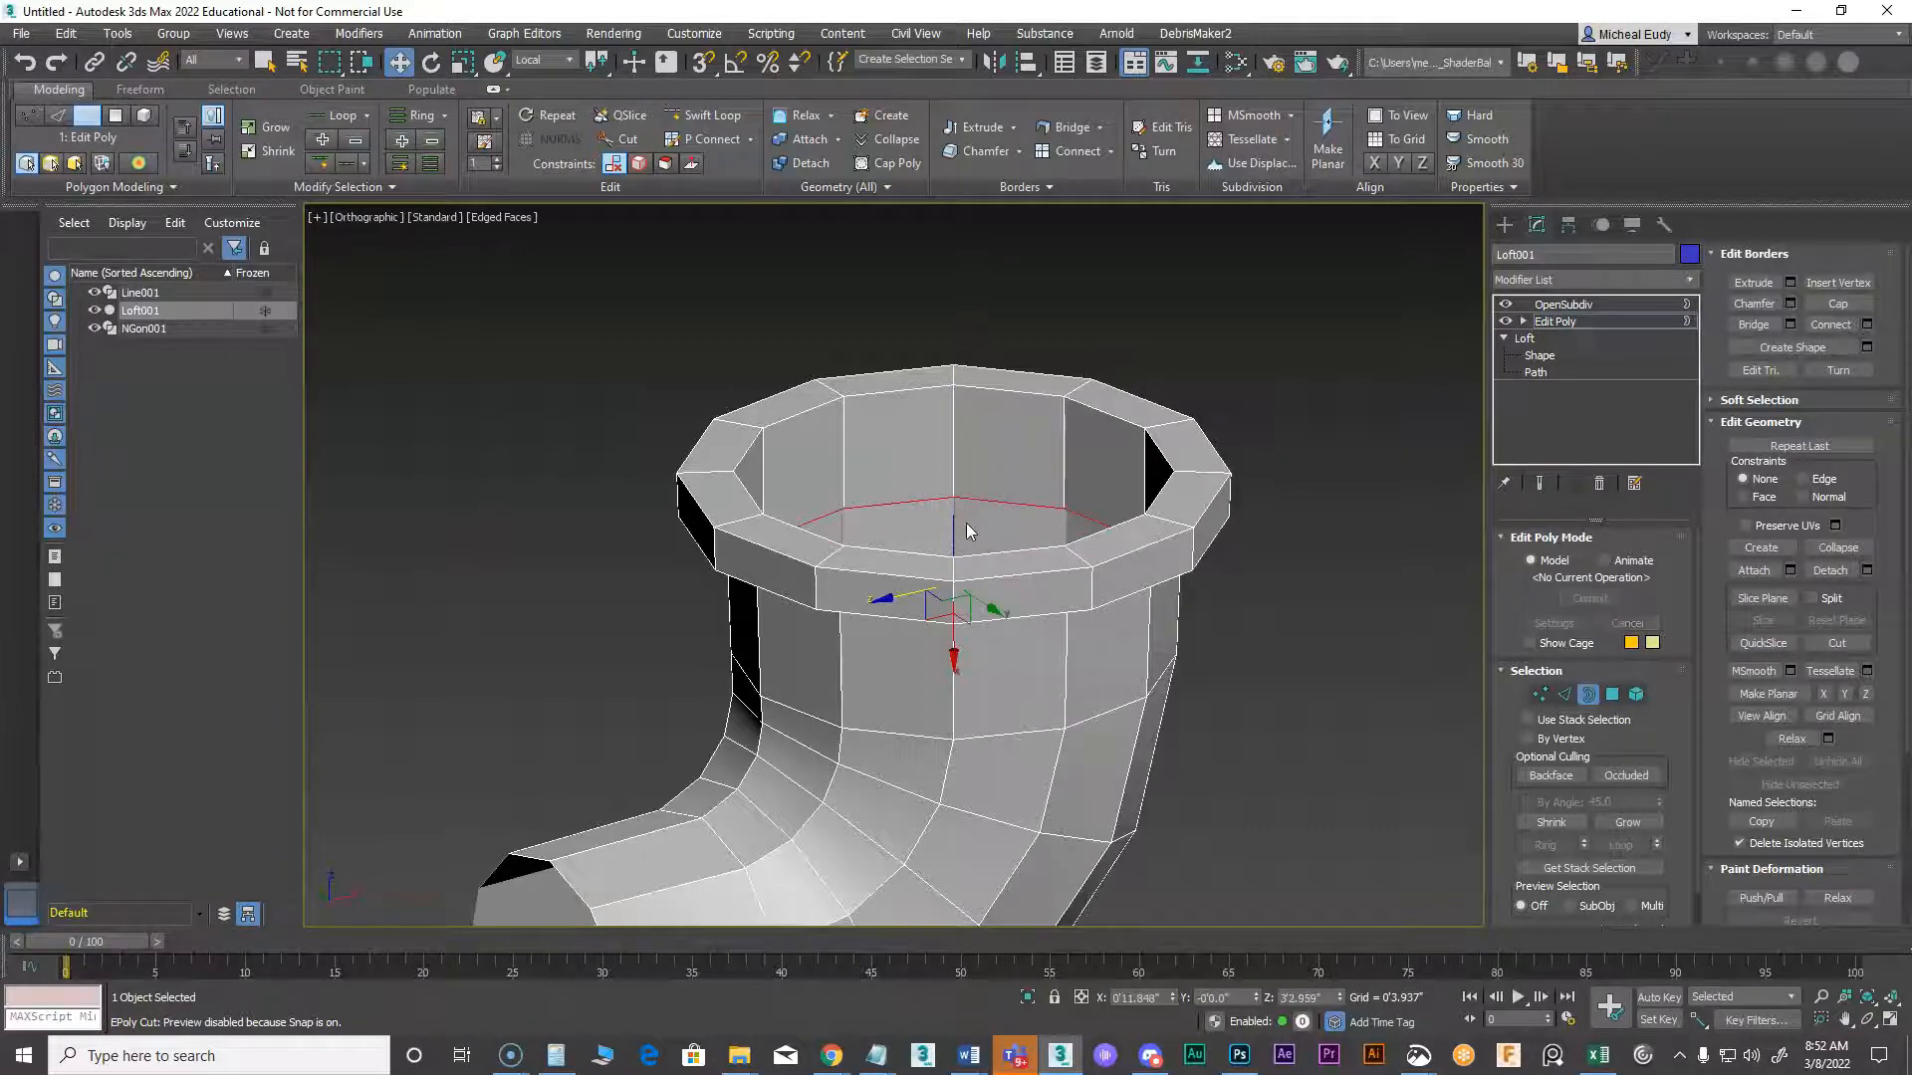
alt+middle_drag(956, 525, 983, 662)
middle_drag(984, 667, 949, 482)
Scale the lowered inner border slightly to fit the pipe, inspect the flange, and leave Border level
right_click(942, 472)
click(973, 527)
drag(939, 525, 939, 543)
alt+middle_drag(939, 619, 931, 538)
scroll(859, 592, down, 2)
middle_drag(859, 593, 876, 405)
alt+middle_drag(925, 593, 881, 549)
mouse_move(1011, 583)
alt+middle_down()
mouse_move(1006, 677)
mouse_move(1015, 555)
alt+middle_up()
click(1588, 694)
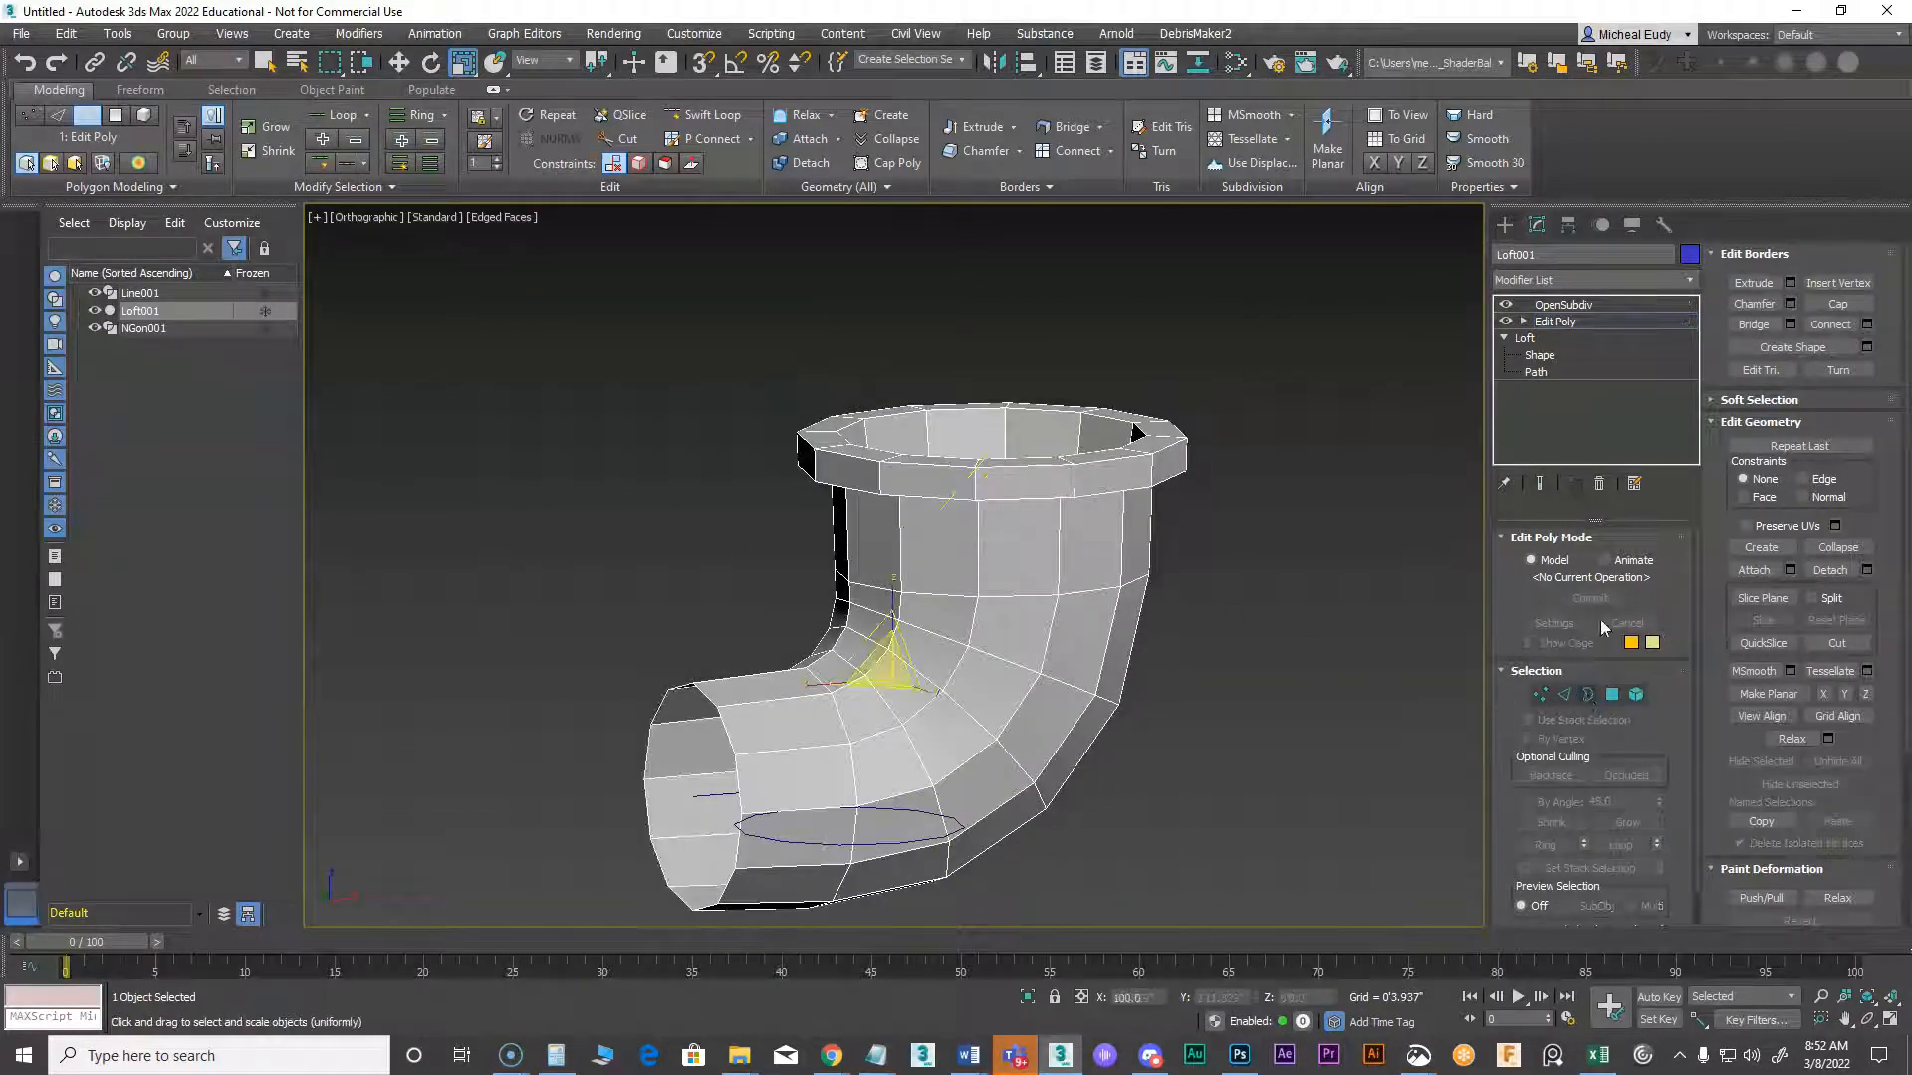
Add a CreaseSet modifier between Edit Poly and OpenSubdiv and expand its sub-object levels
click(1692, 279)
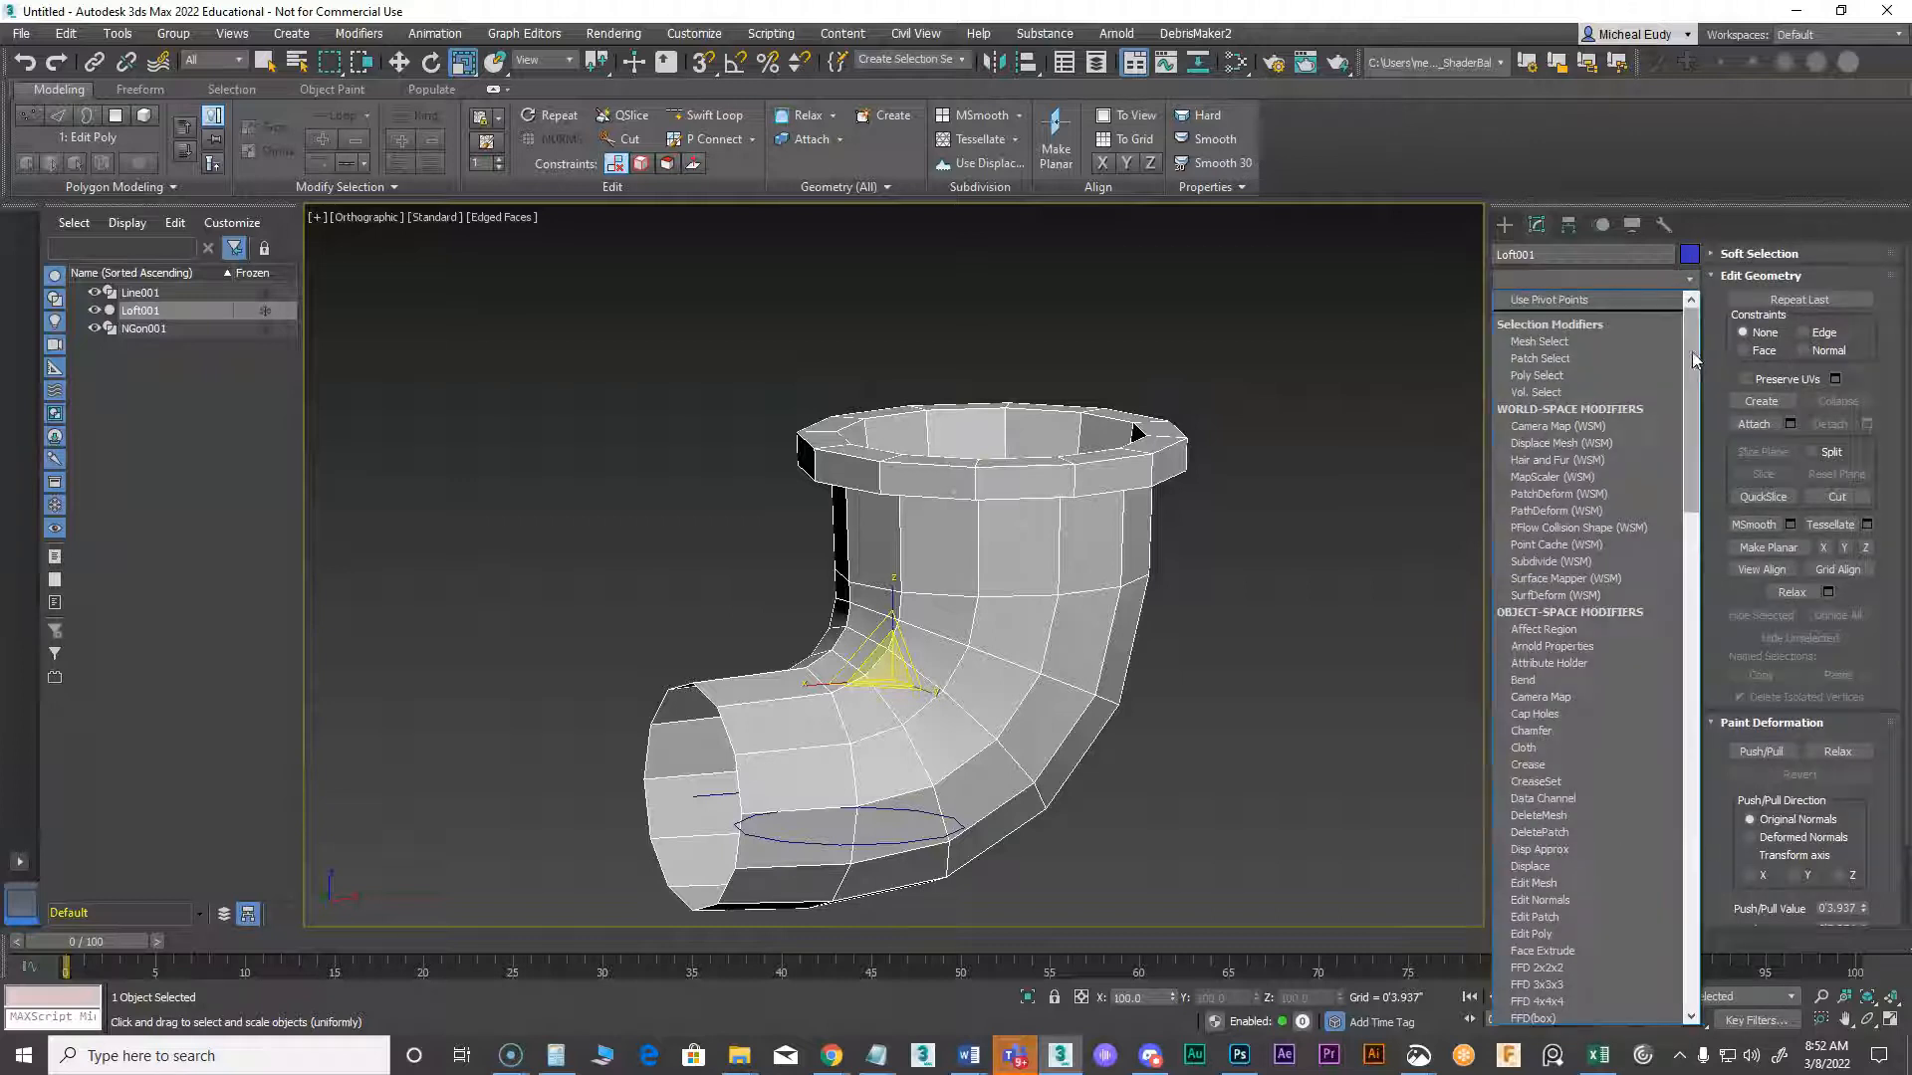
scroll(1687, 448, down, 10)
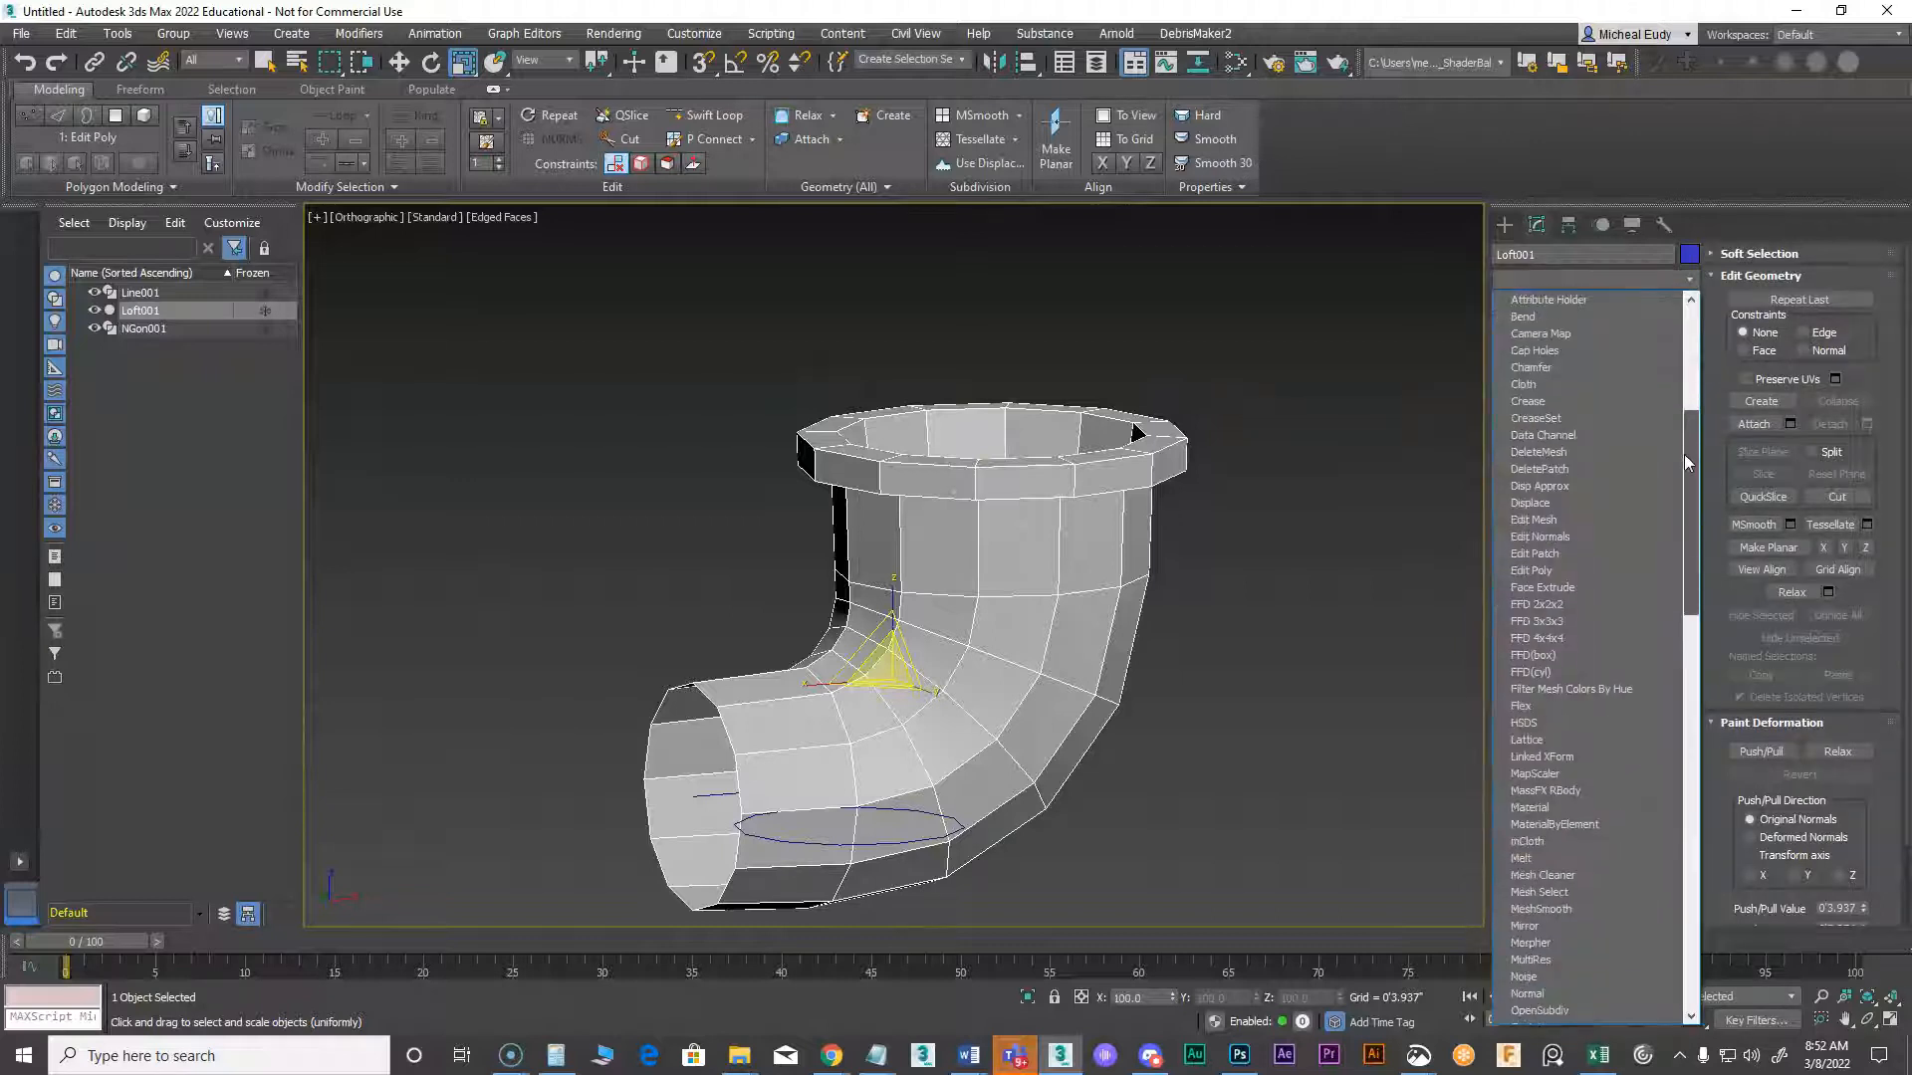
click(1545, 435)
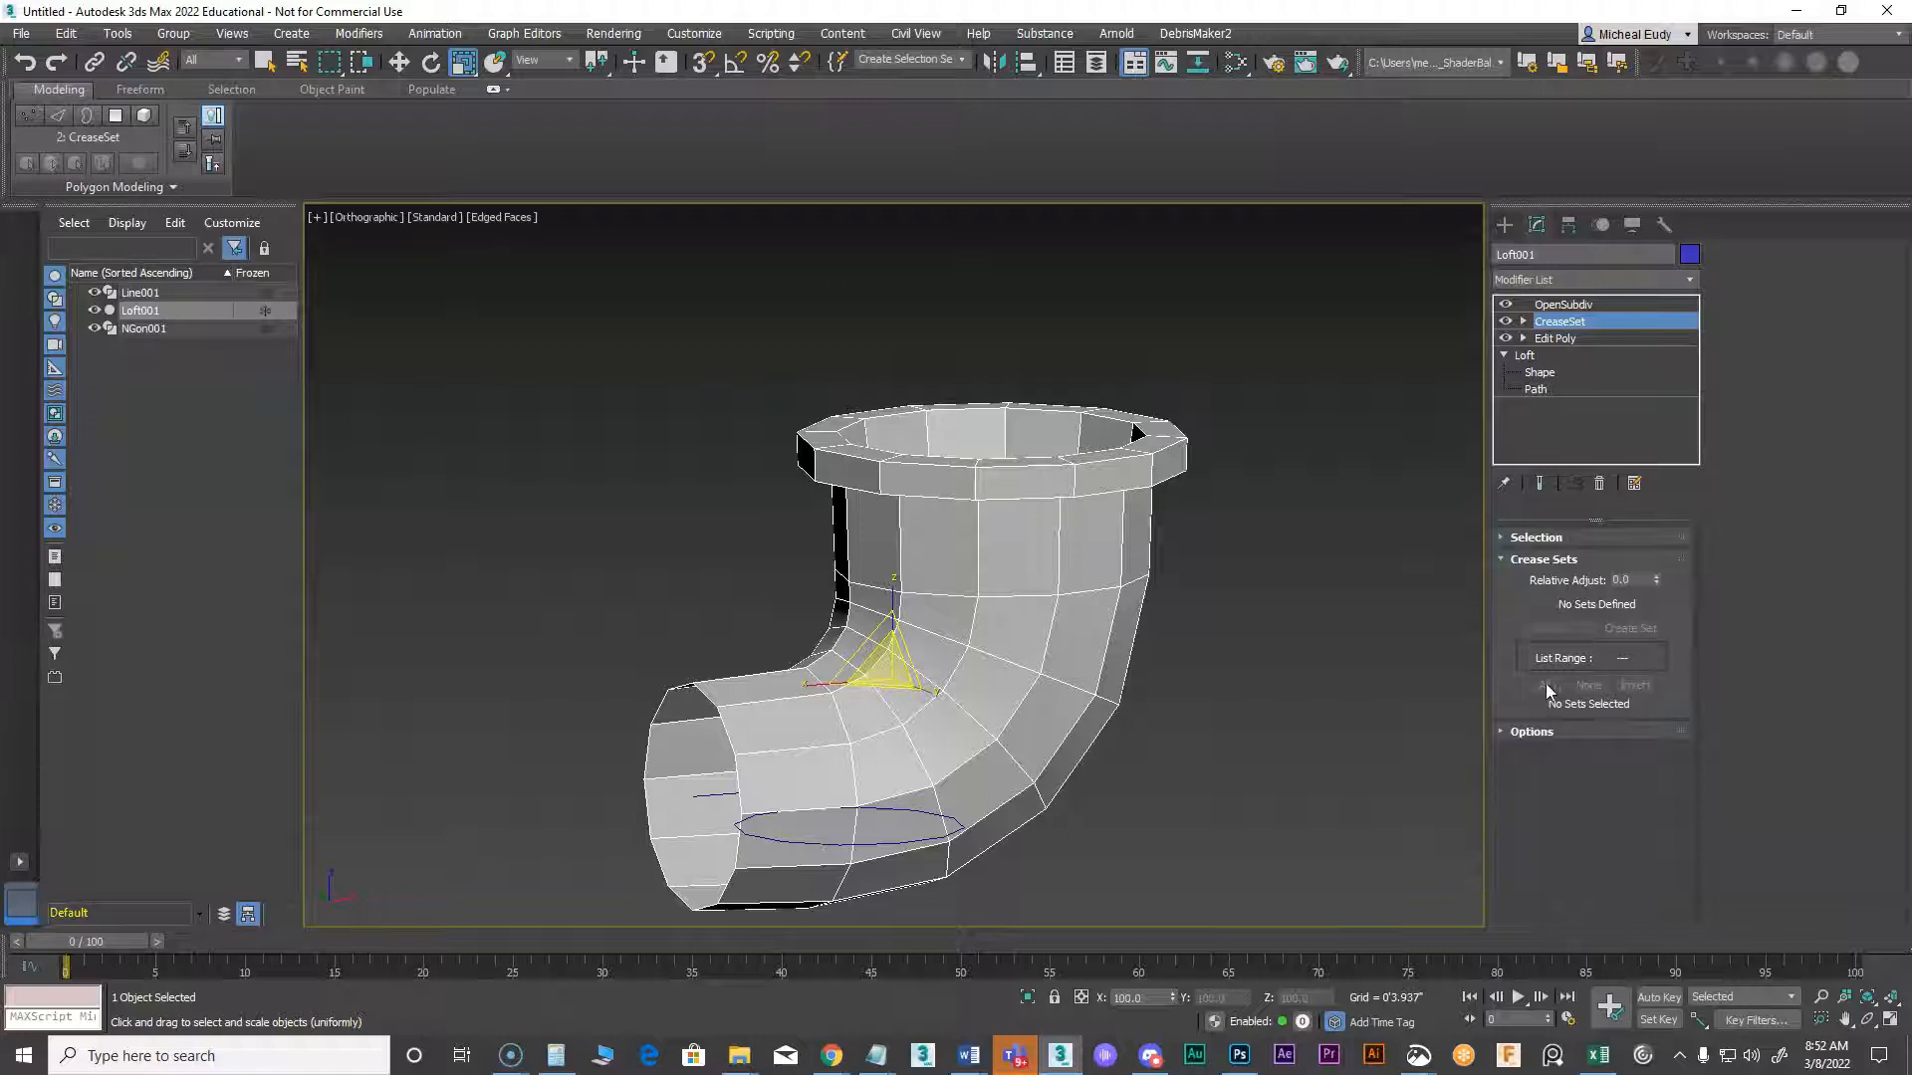
click(1524, 321)
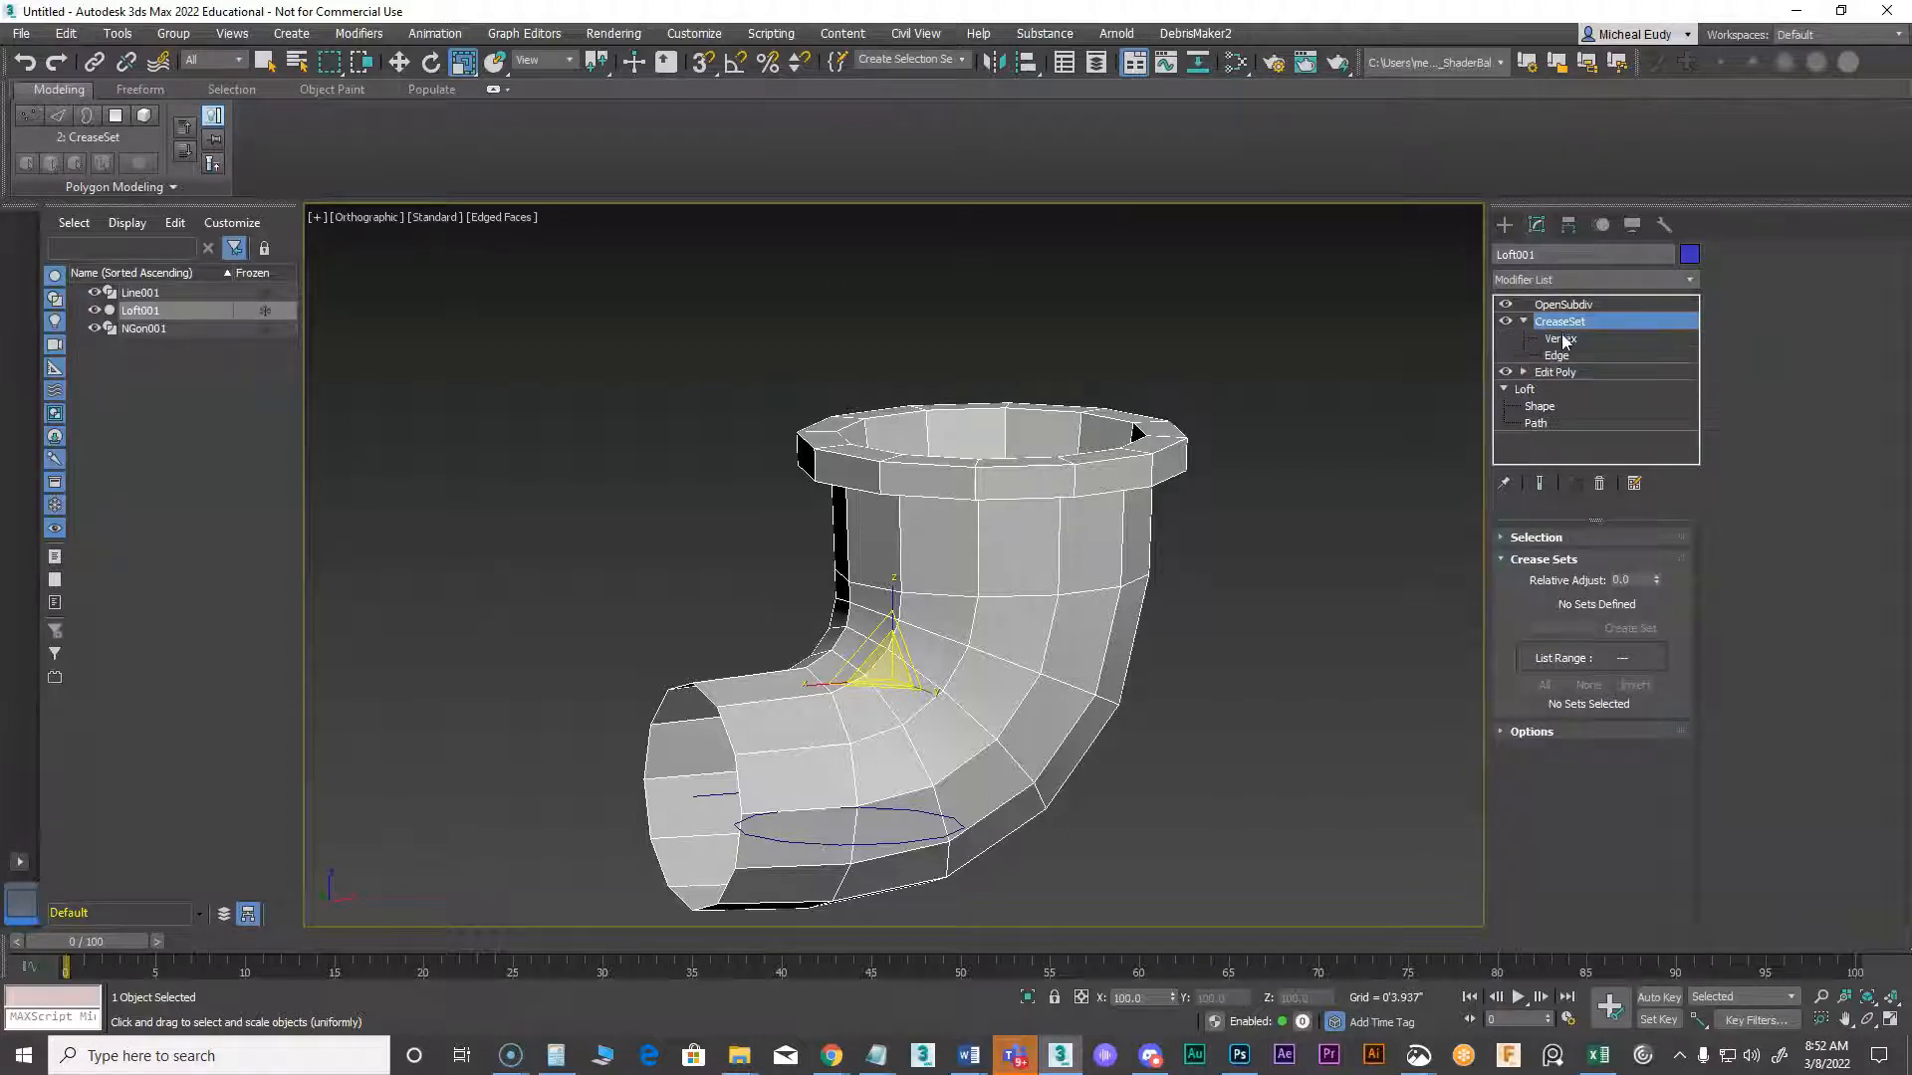
At CreaseSet's Edge level, select the upper flange's inner top, outer top and outer bottom edge loops
click(1556, 356)
double_click(1099, 461)
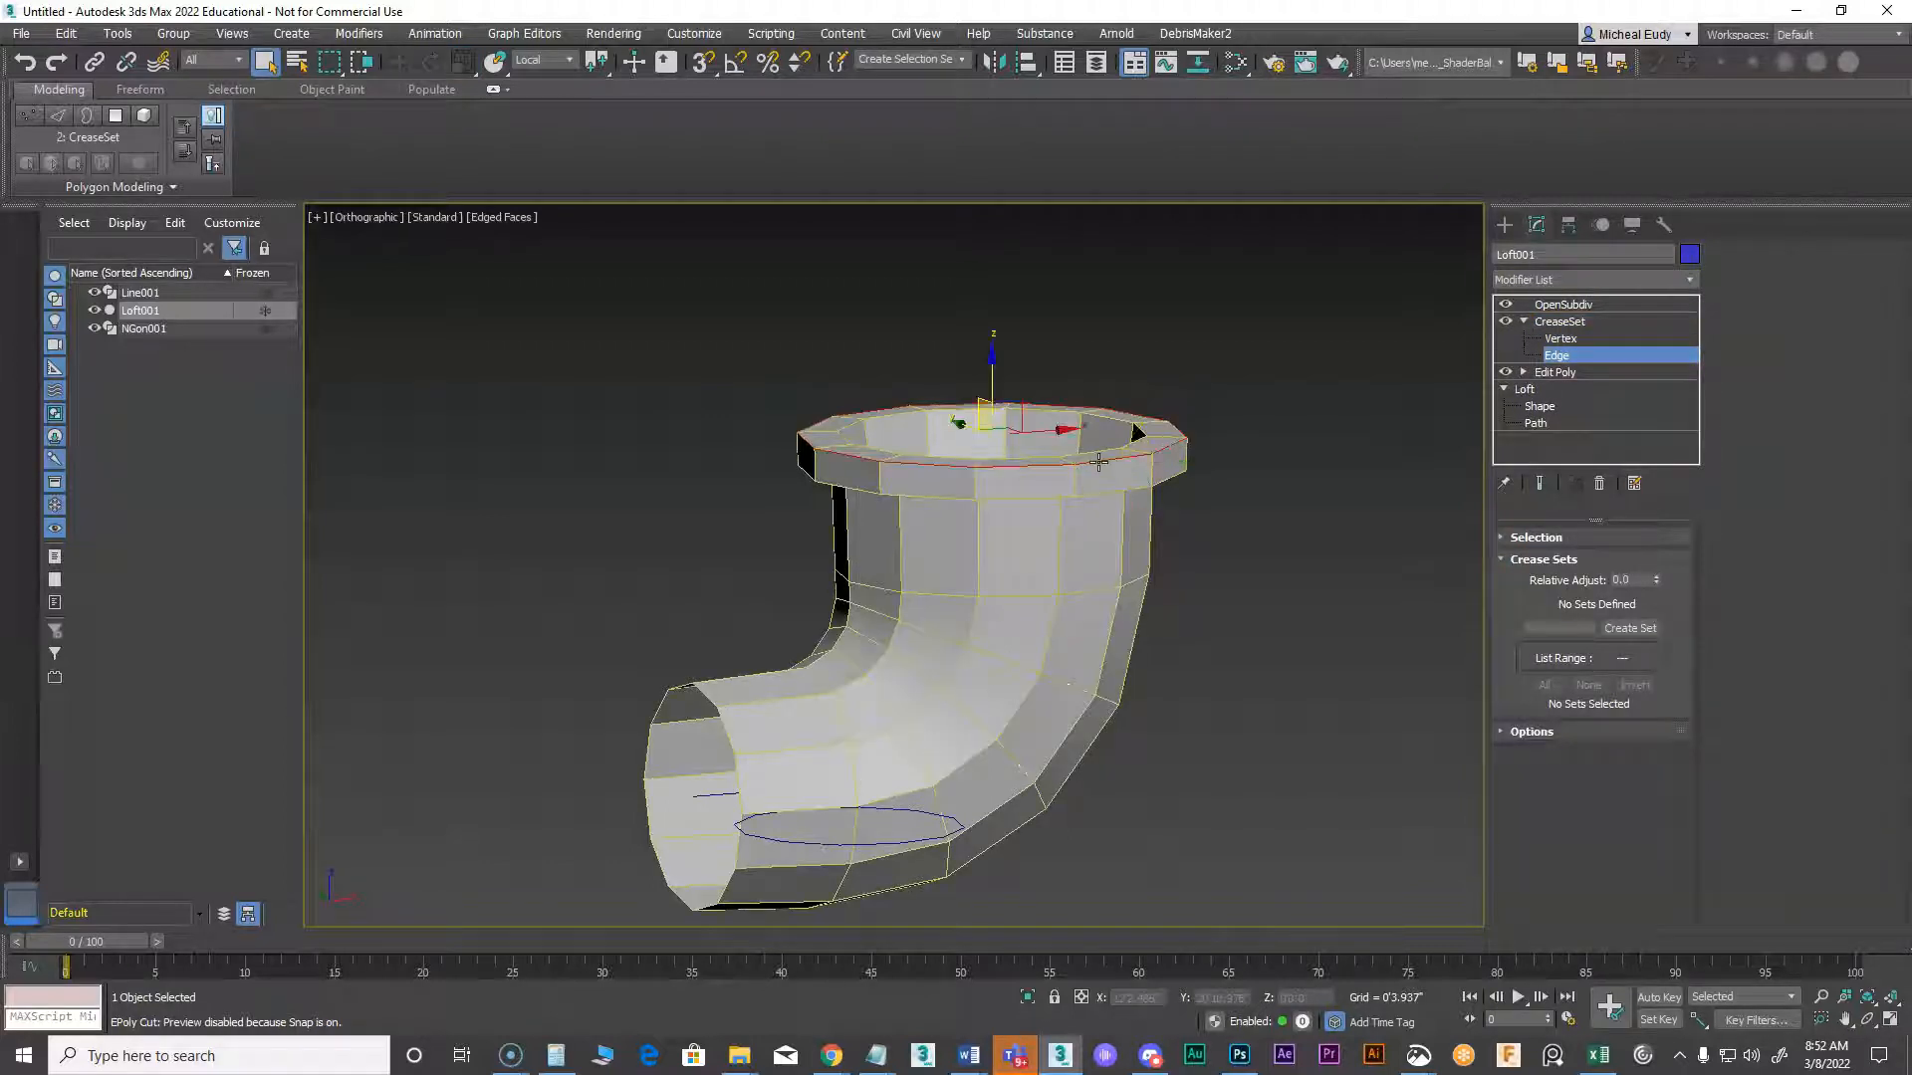
ctrl+double_click(1097, 490)
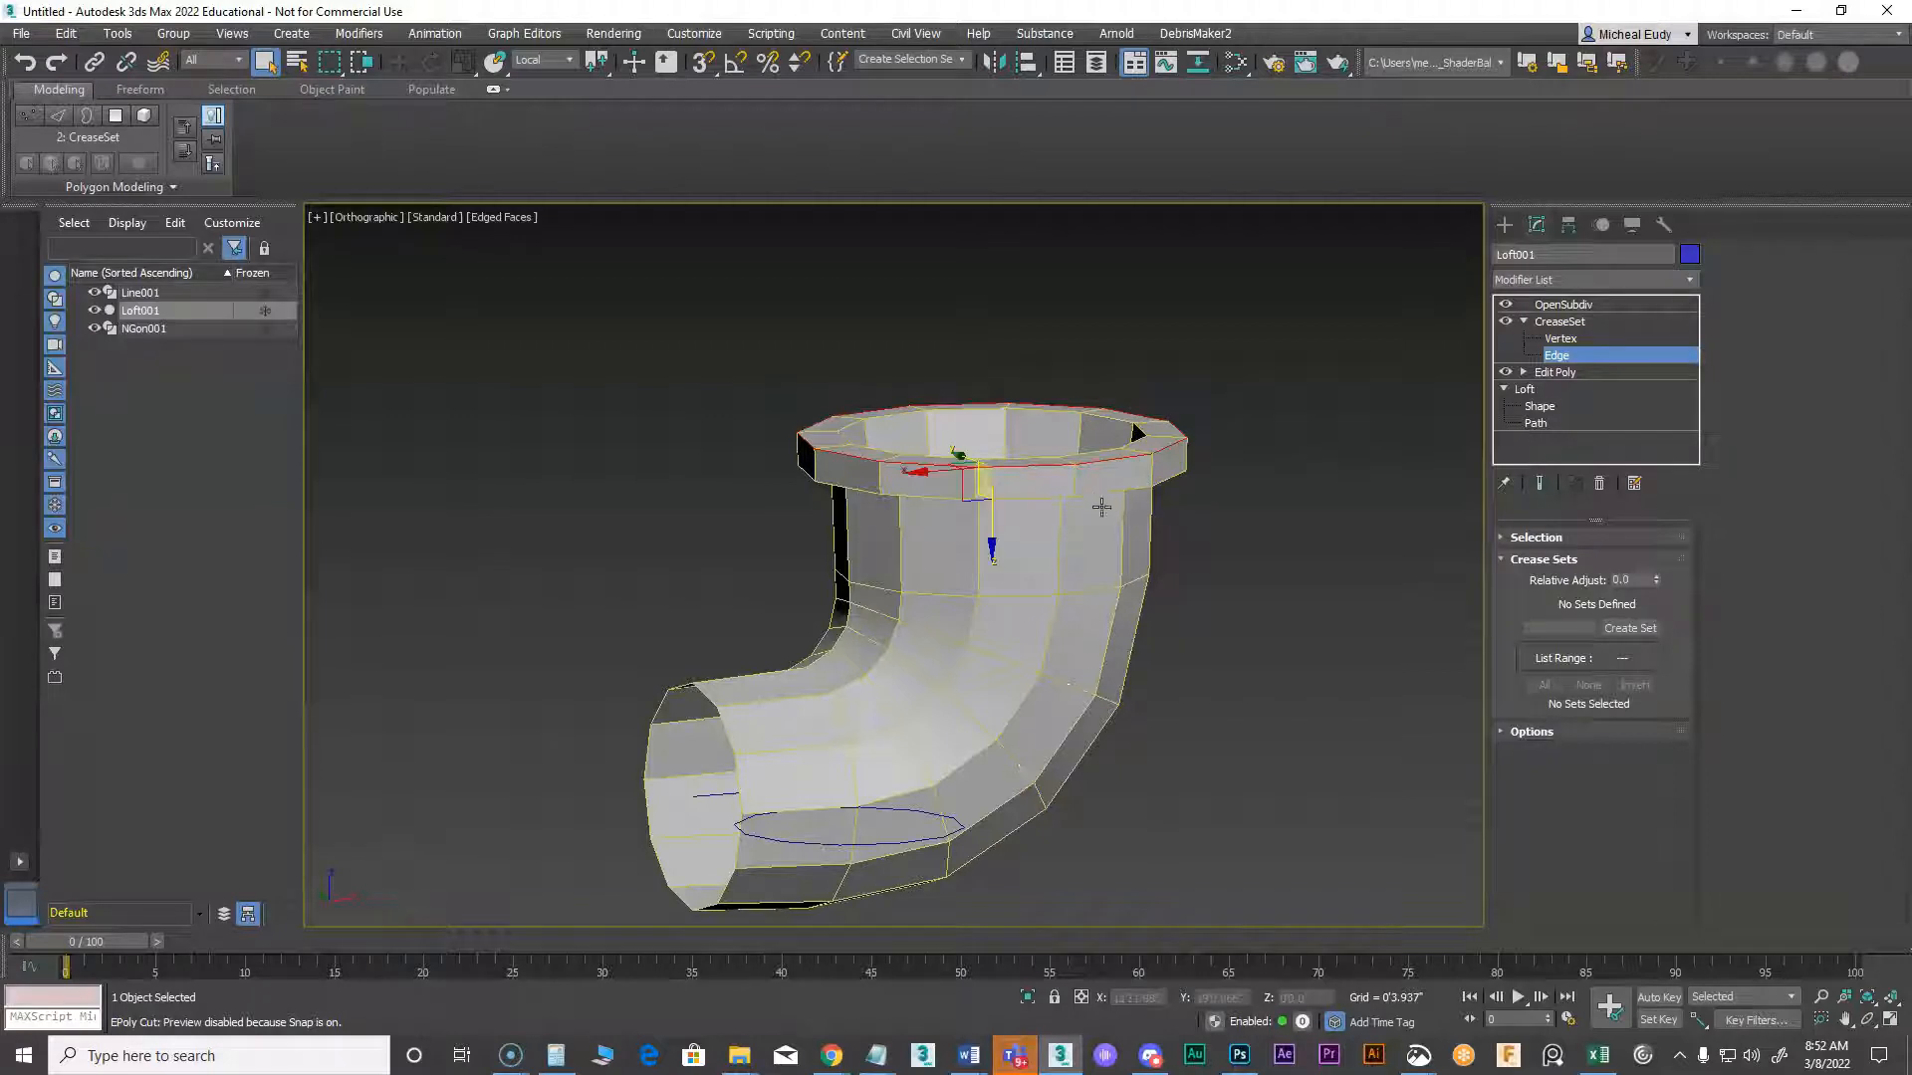
scroll(1101, 507, up, 2)
click(1365, 551)
scroll(1137, 535, up, 3)
double_click(1061, 466)
ctrl+double_click(1077, 497)
ctrl+double_click(1081, 537)
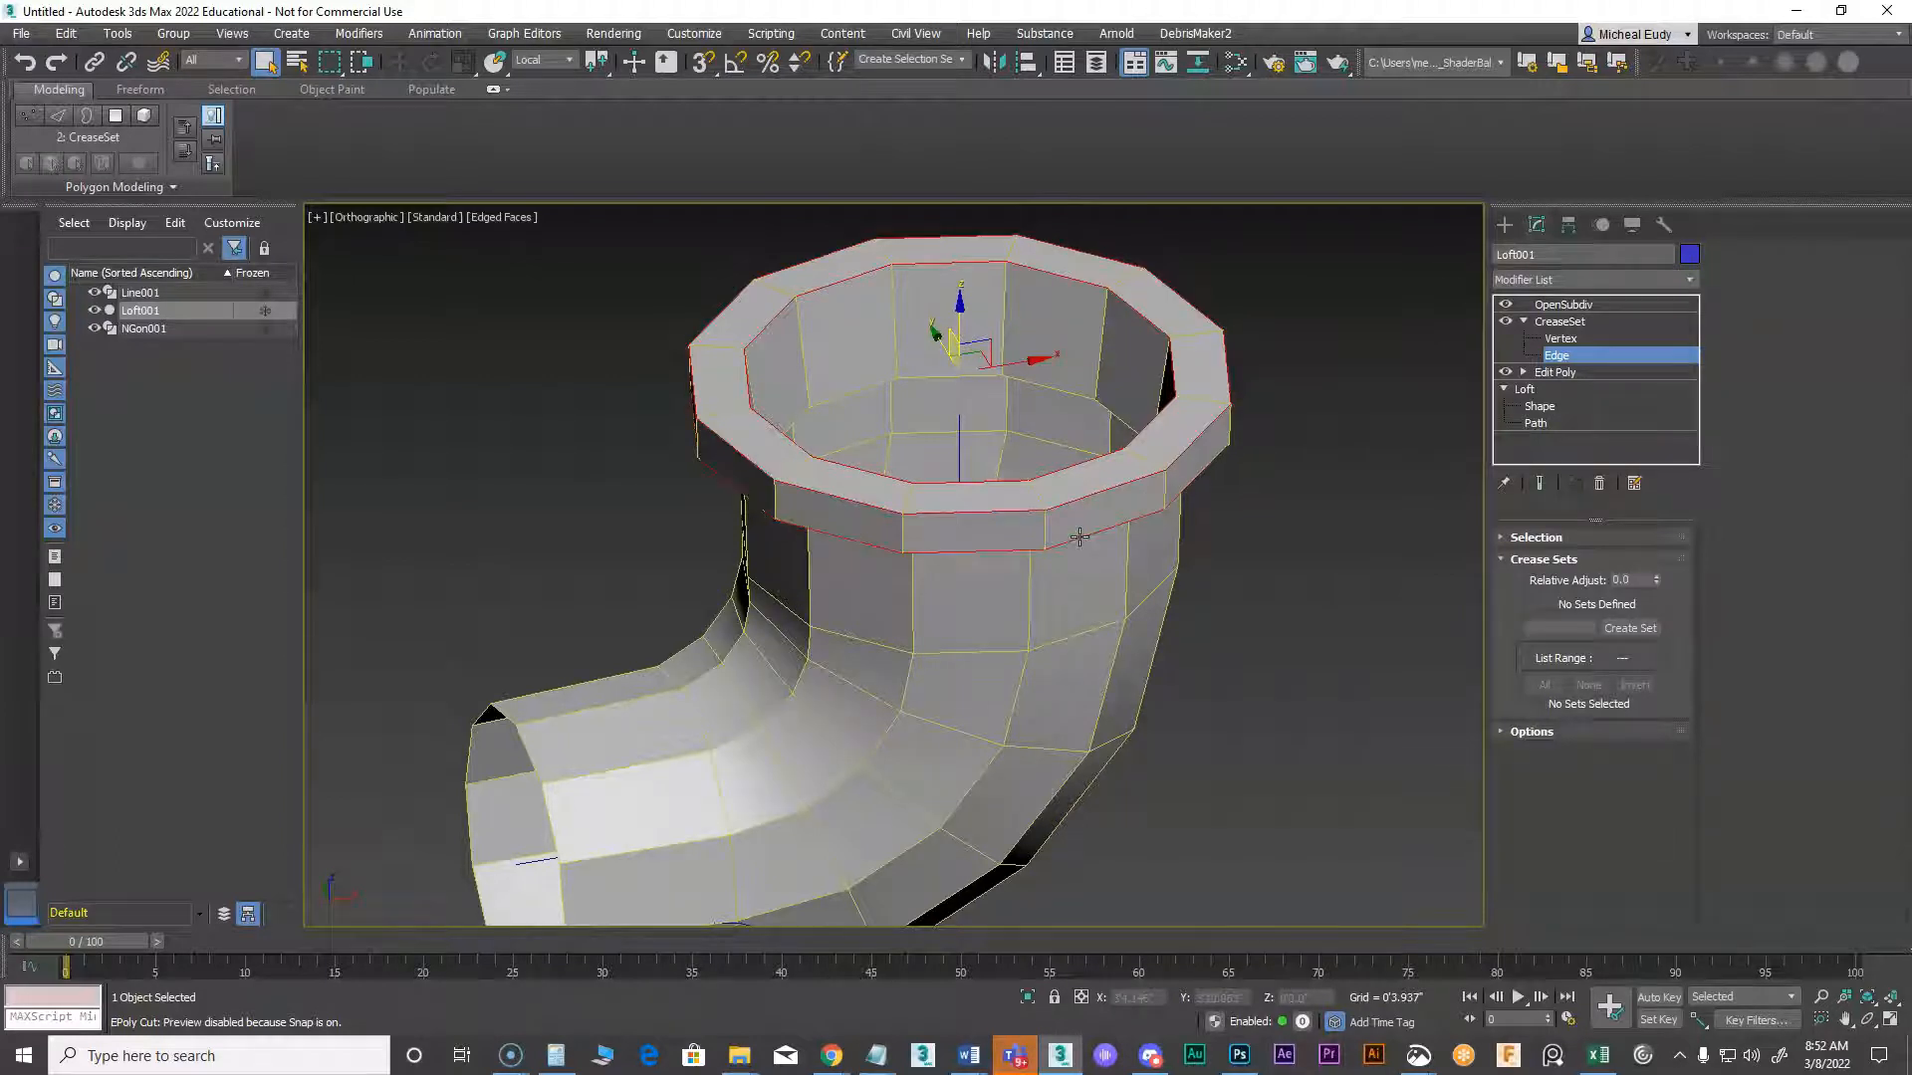
alt+middle_drag(1083, 546, 1065, 467)
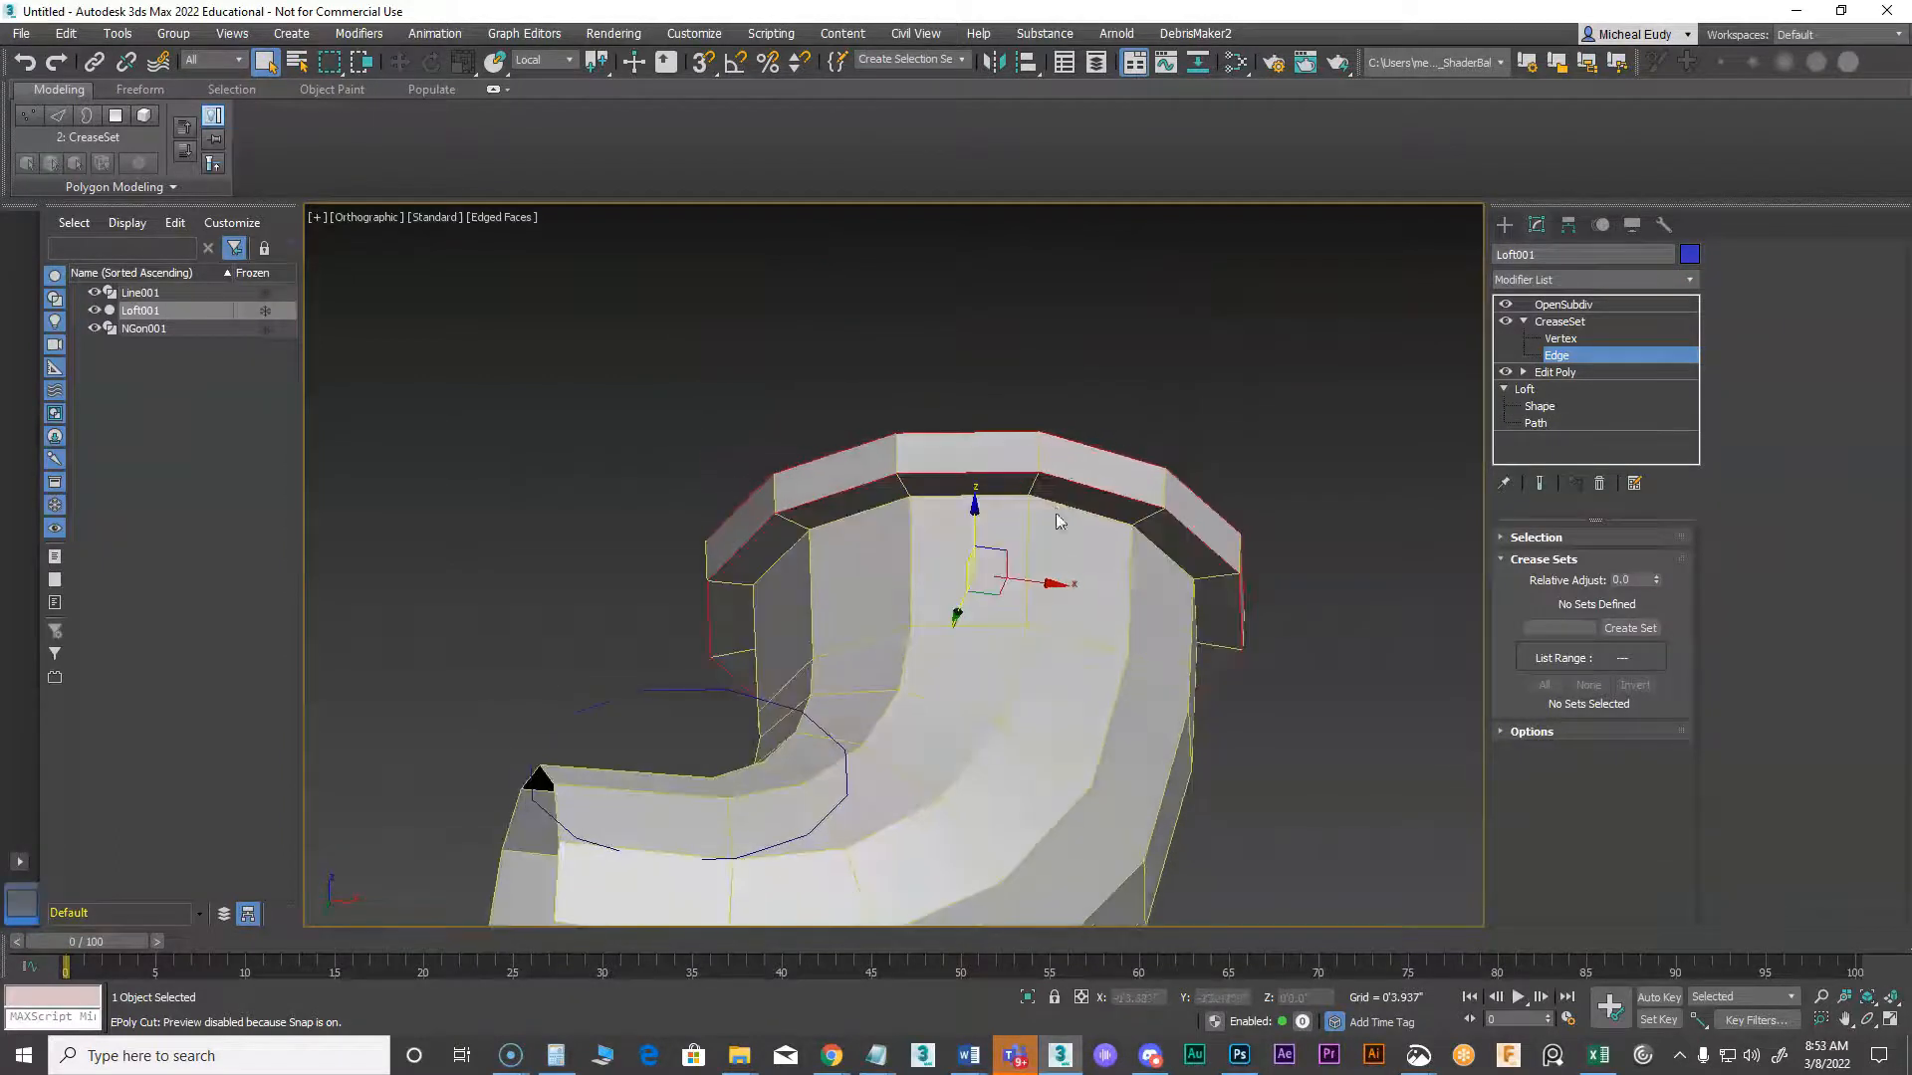
alt+middle_drag(1056, 559, 1085, 652)
click(1505, 741)
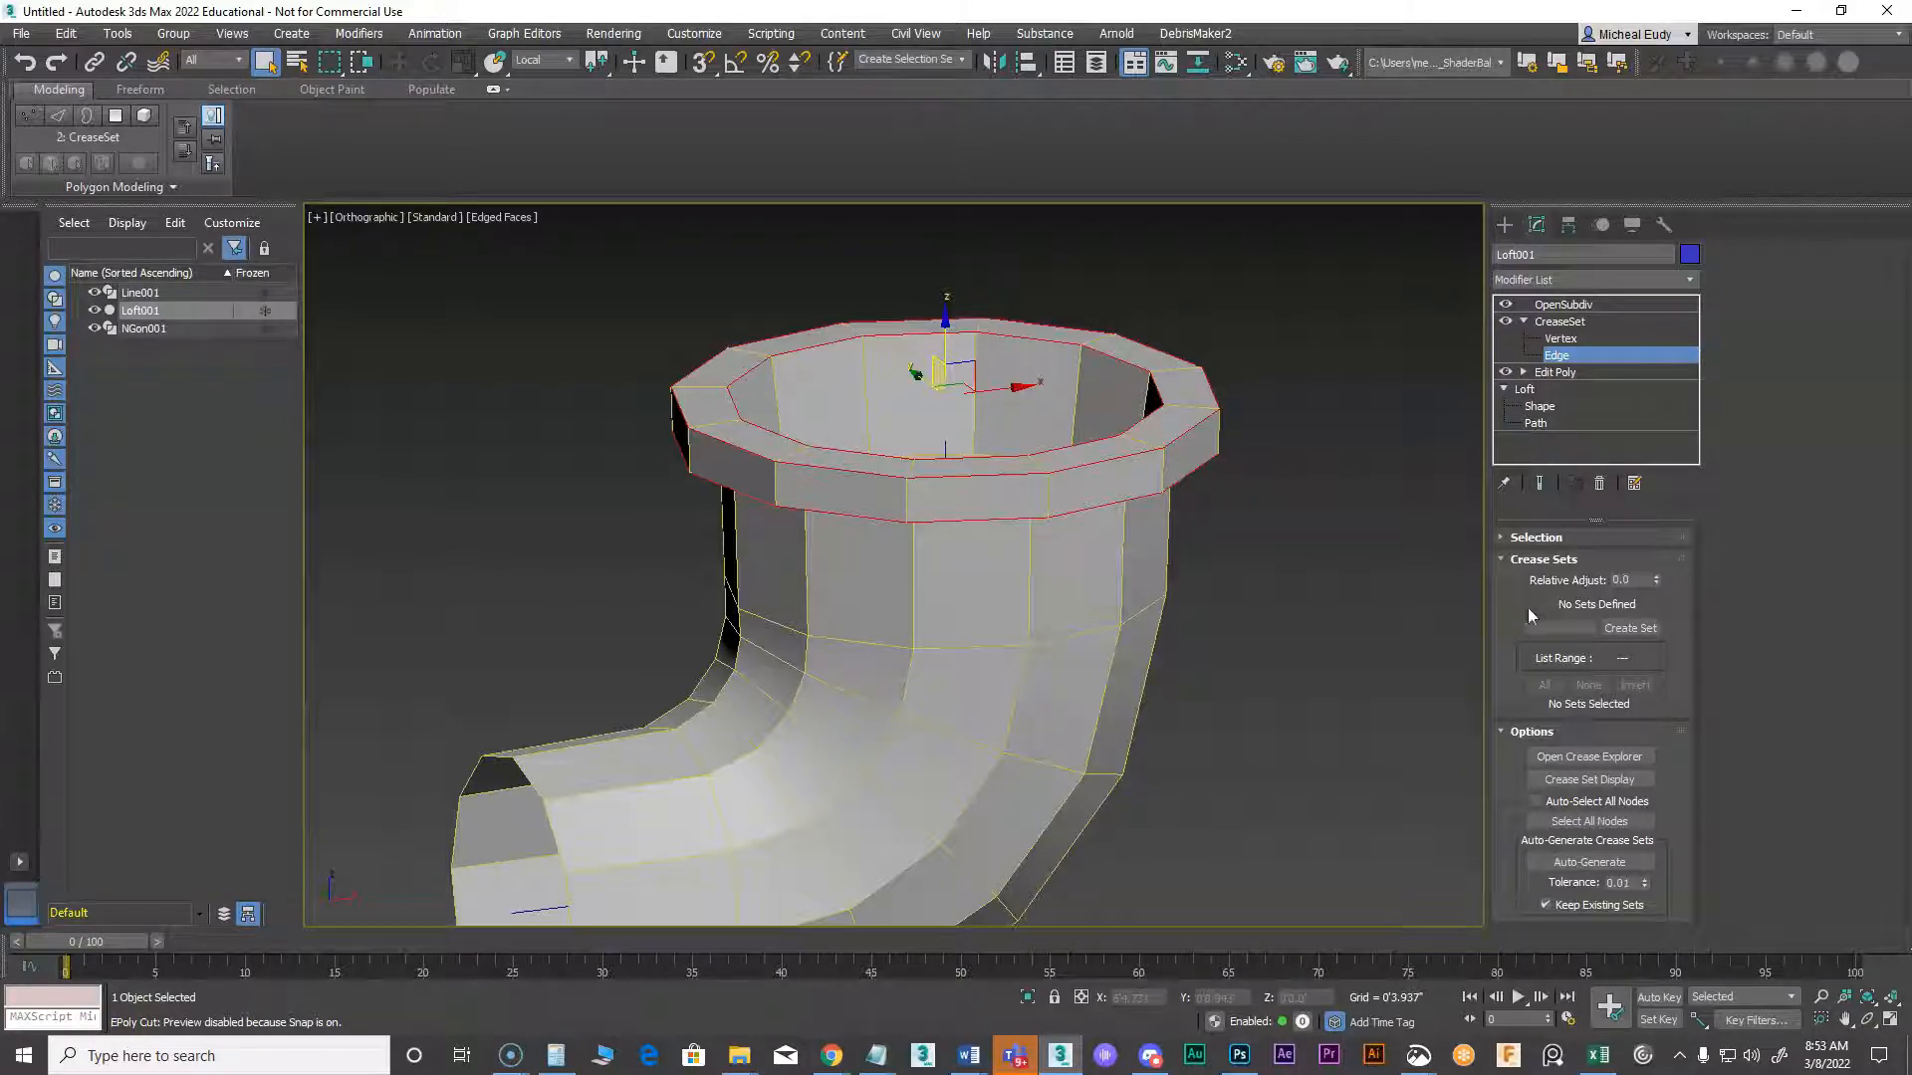
Create a crease set from the selected flange edges and rename it "Outside edge"
click(1631, 628)
click(1598, 604)
right_click(1592, 605)
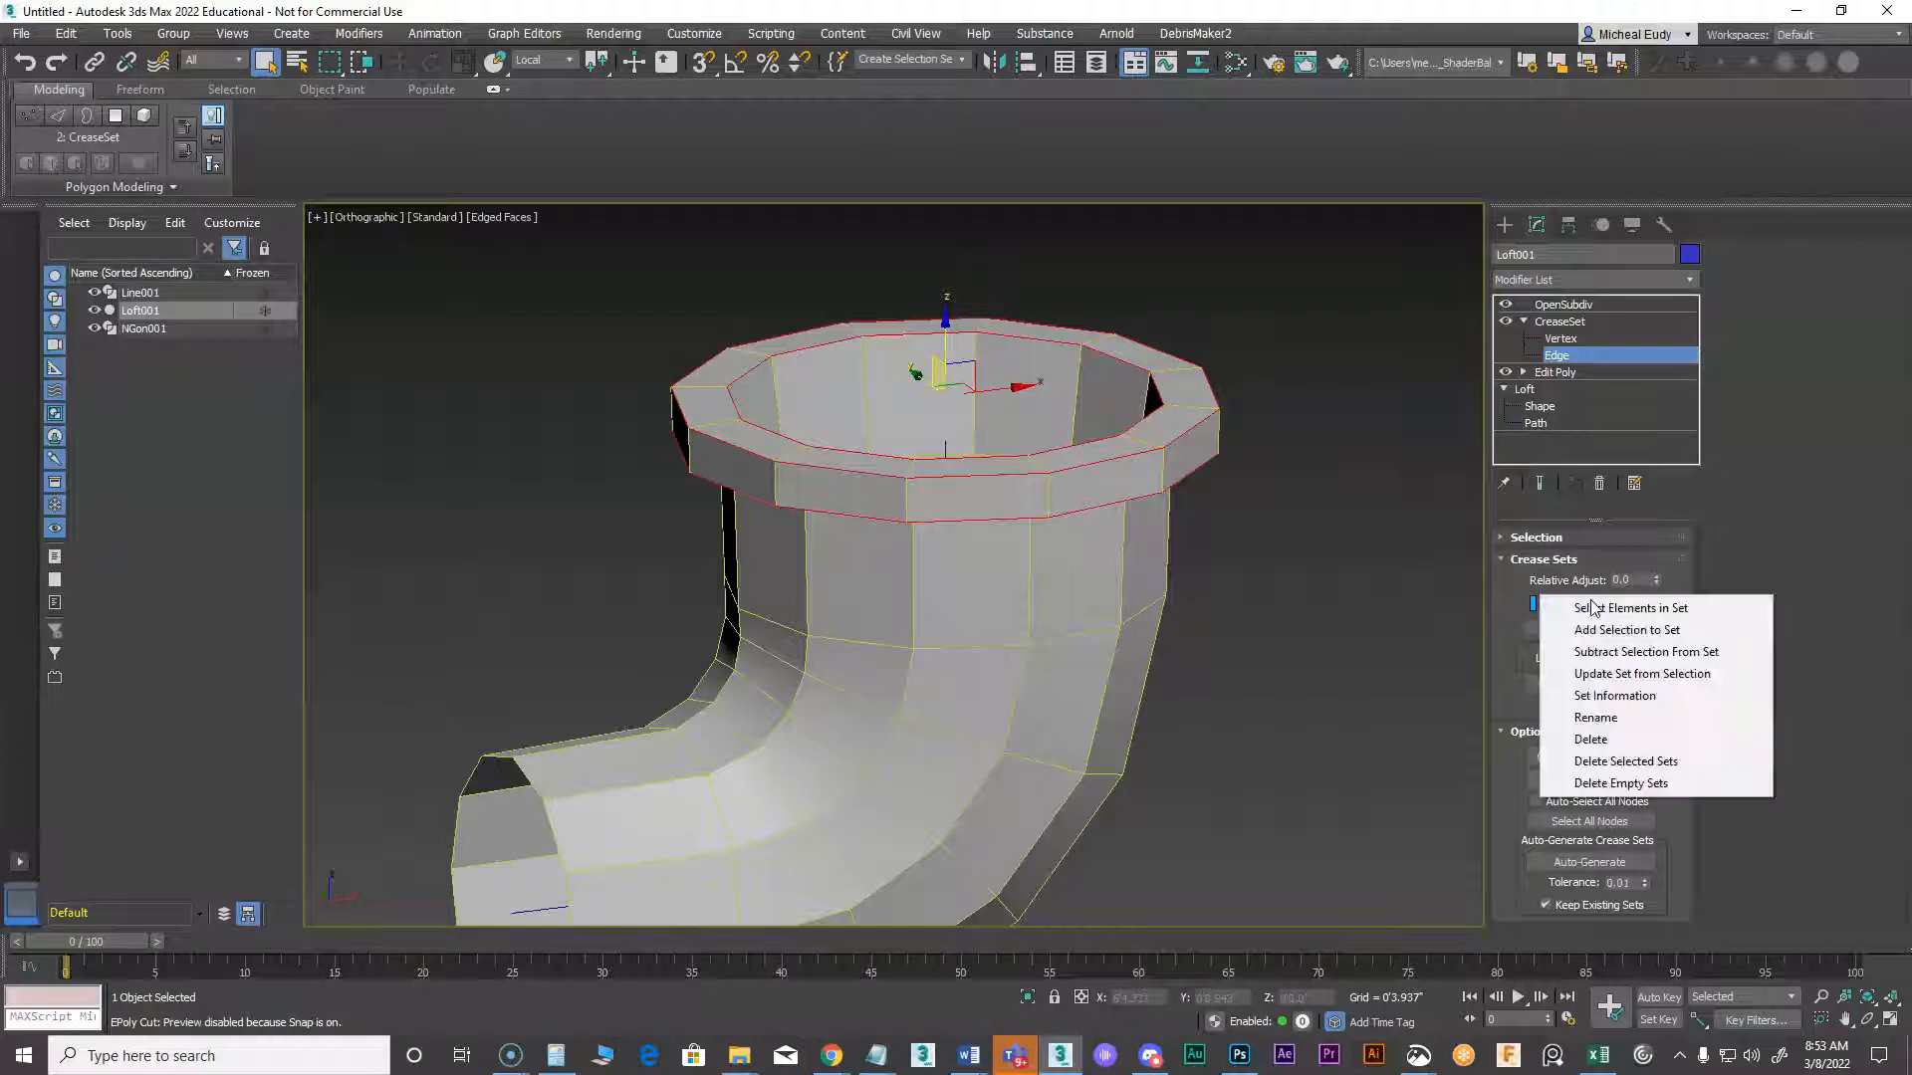
click(1598, 718)
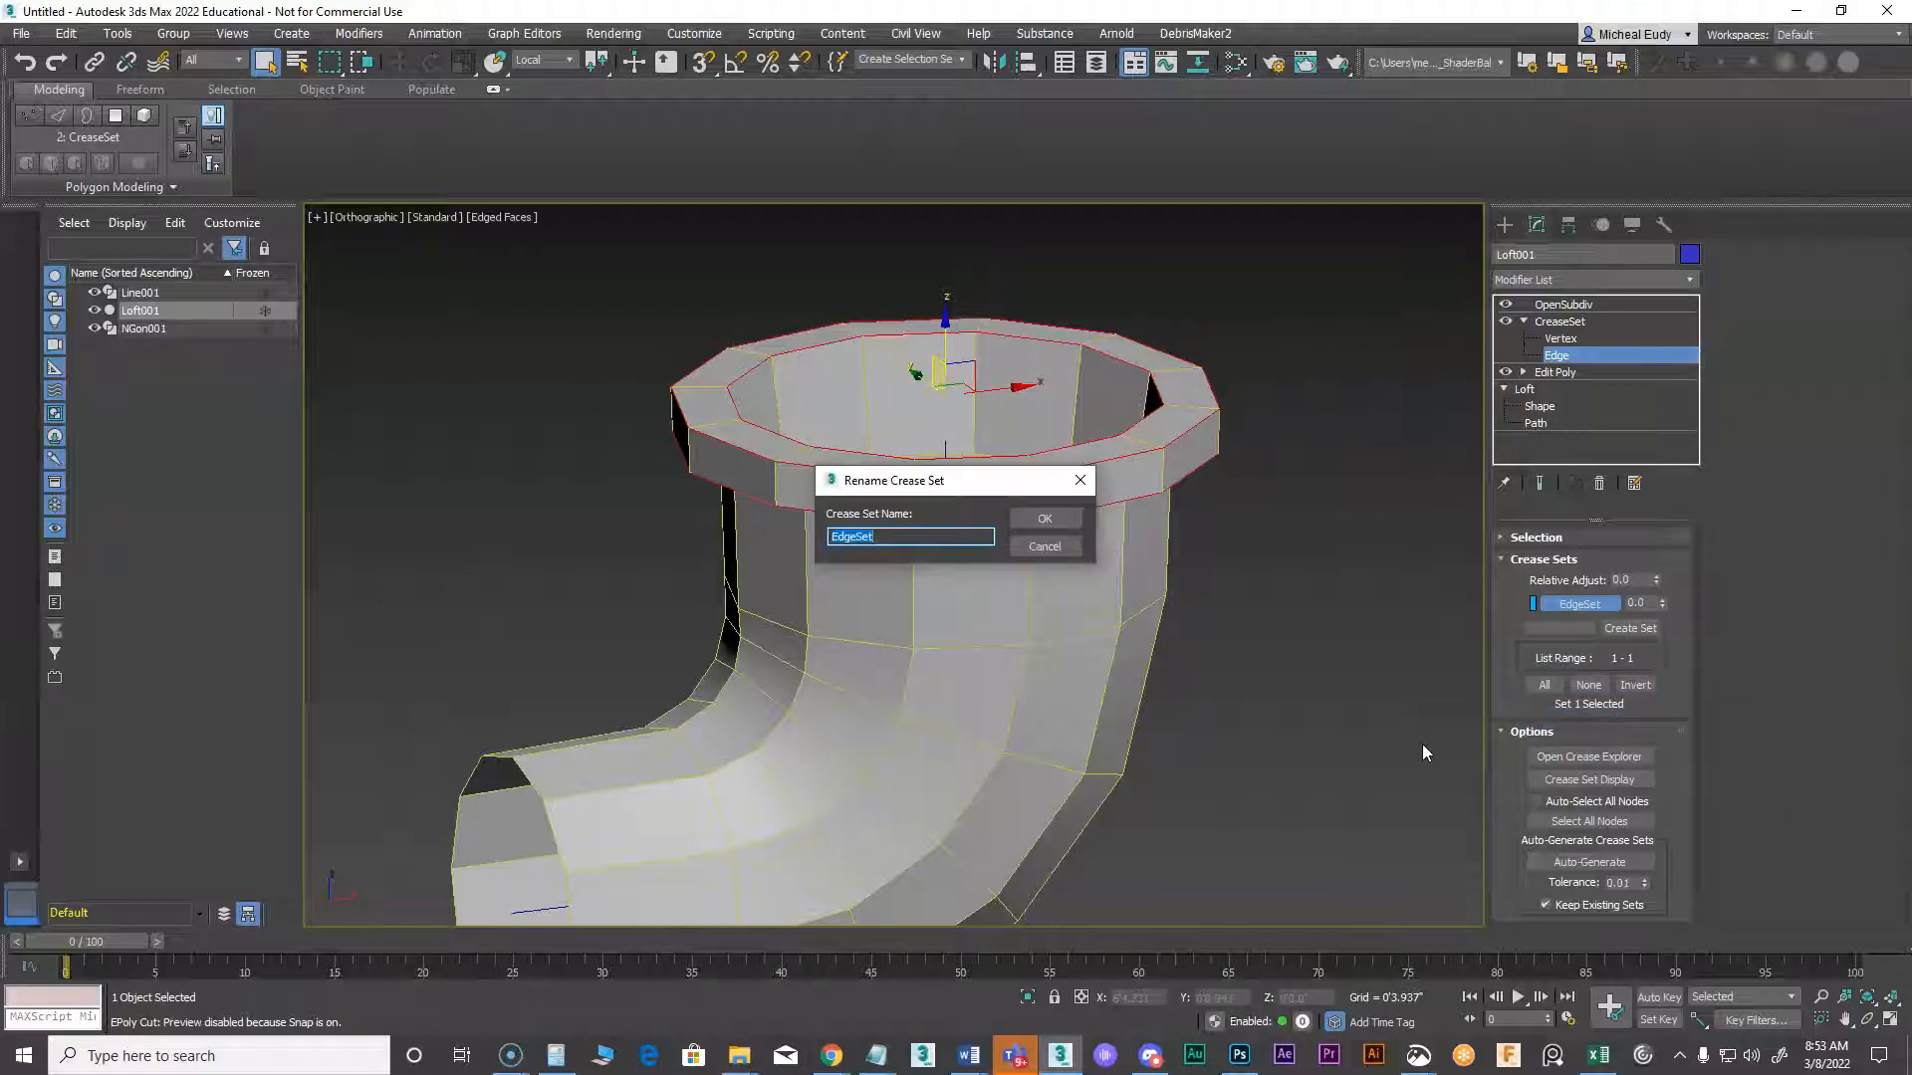
text(Outside edge)
key(Return)
Show the end result and set the "Outside edge" crease set's value to 1.0
click(1423, 626)
click(1573, 605)
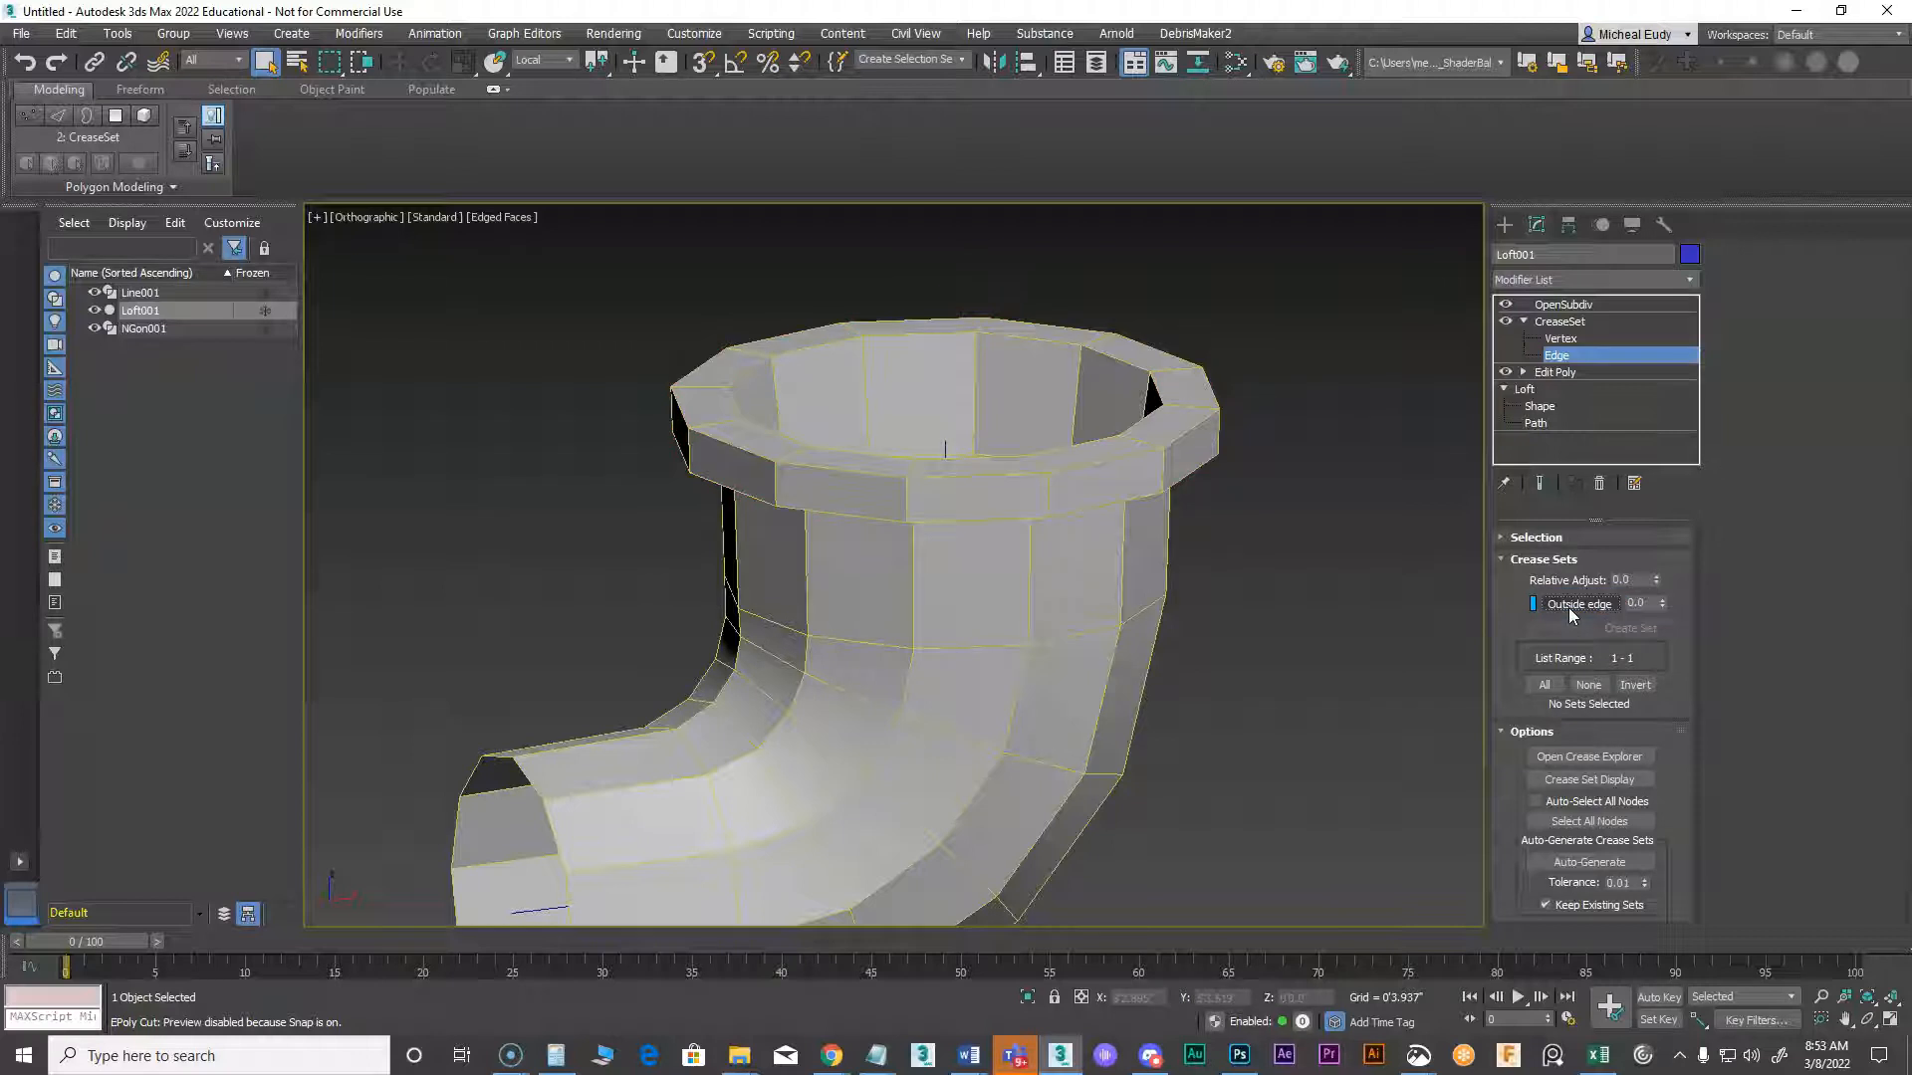
click(1573, 604)
click(1559, 305)
click(1556, 356)
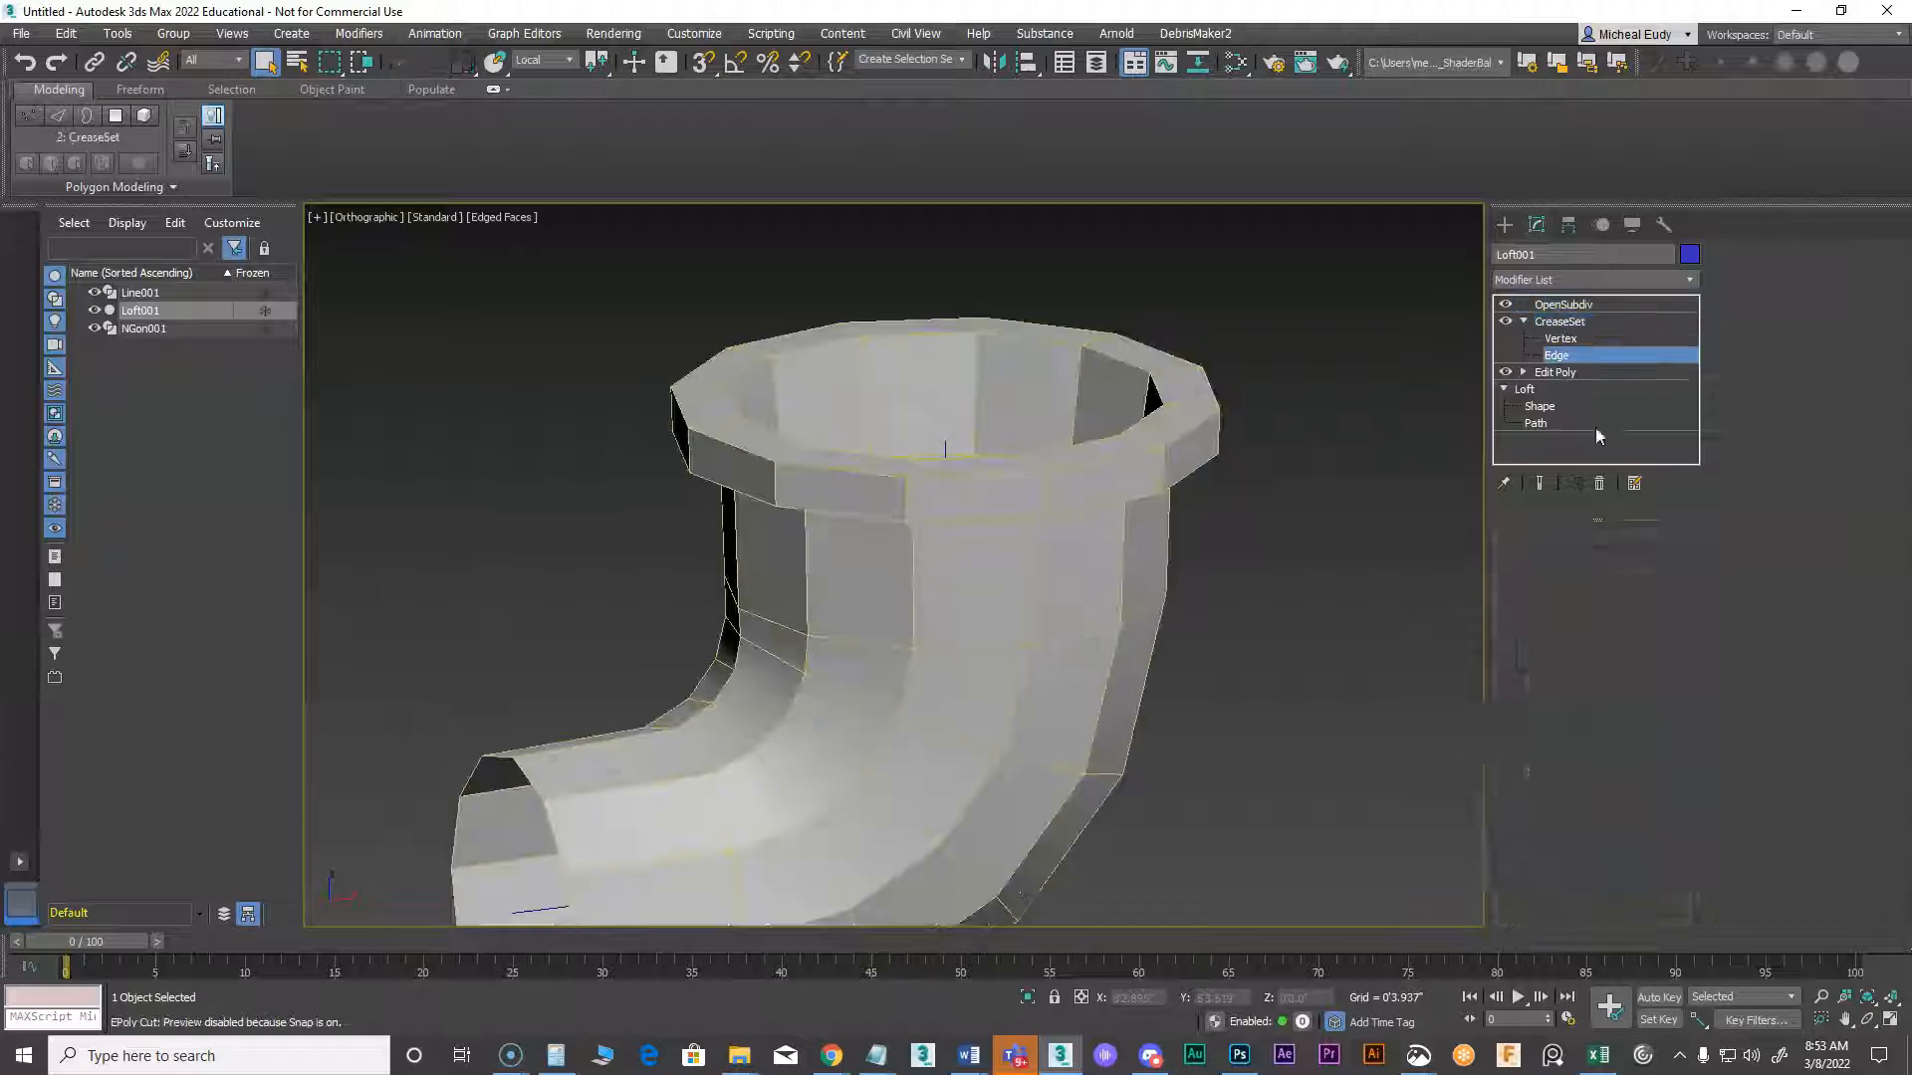
click(1540, 483)
drag(1659, 606, 1655, 472)
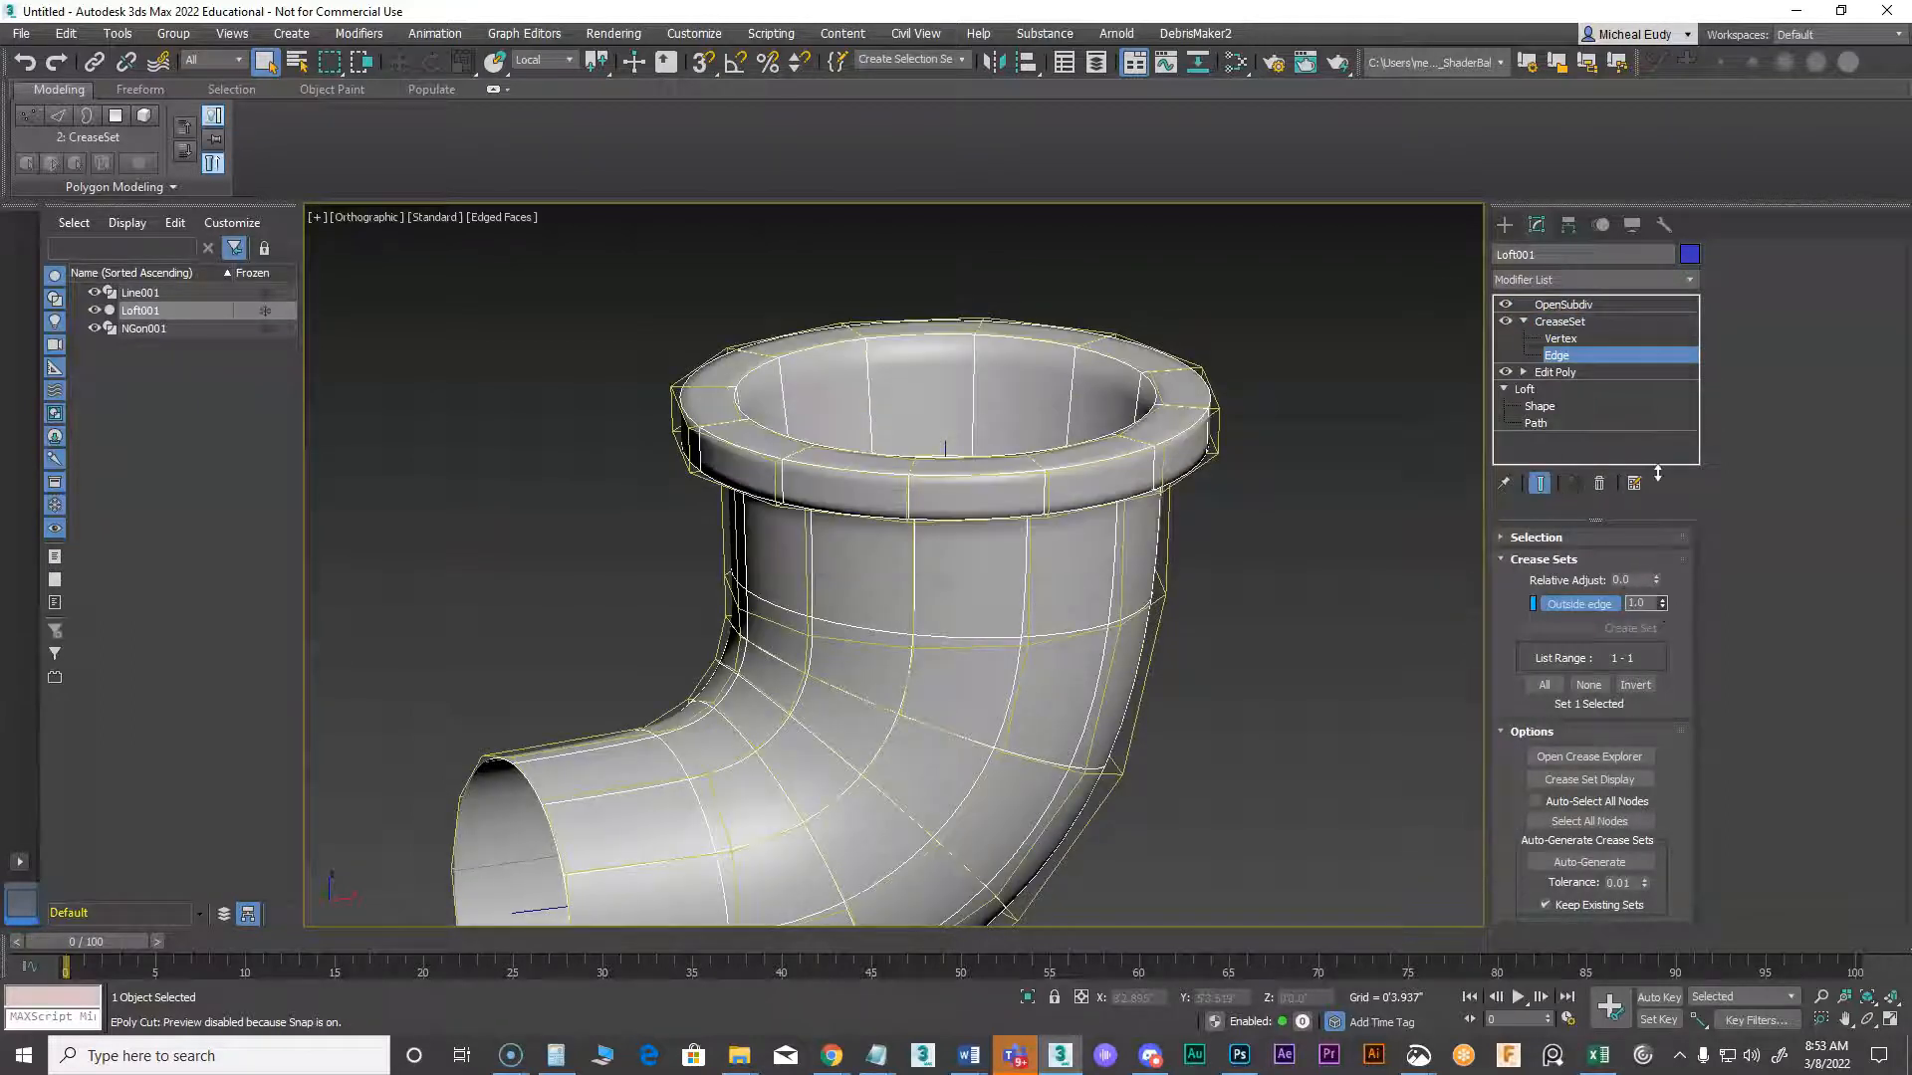
Return to the OpenSubdiv level and examine the smoothed pipe and its creased flange from several angles
scroll(1155, 734, down, 2)
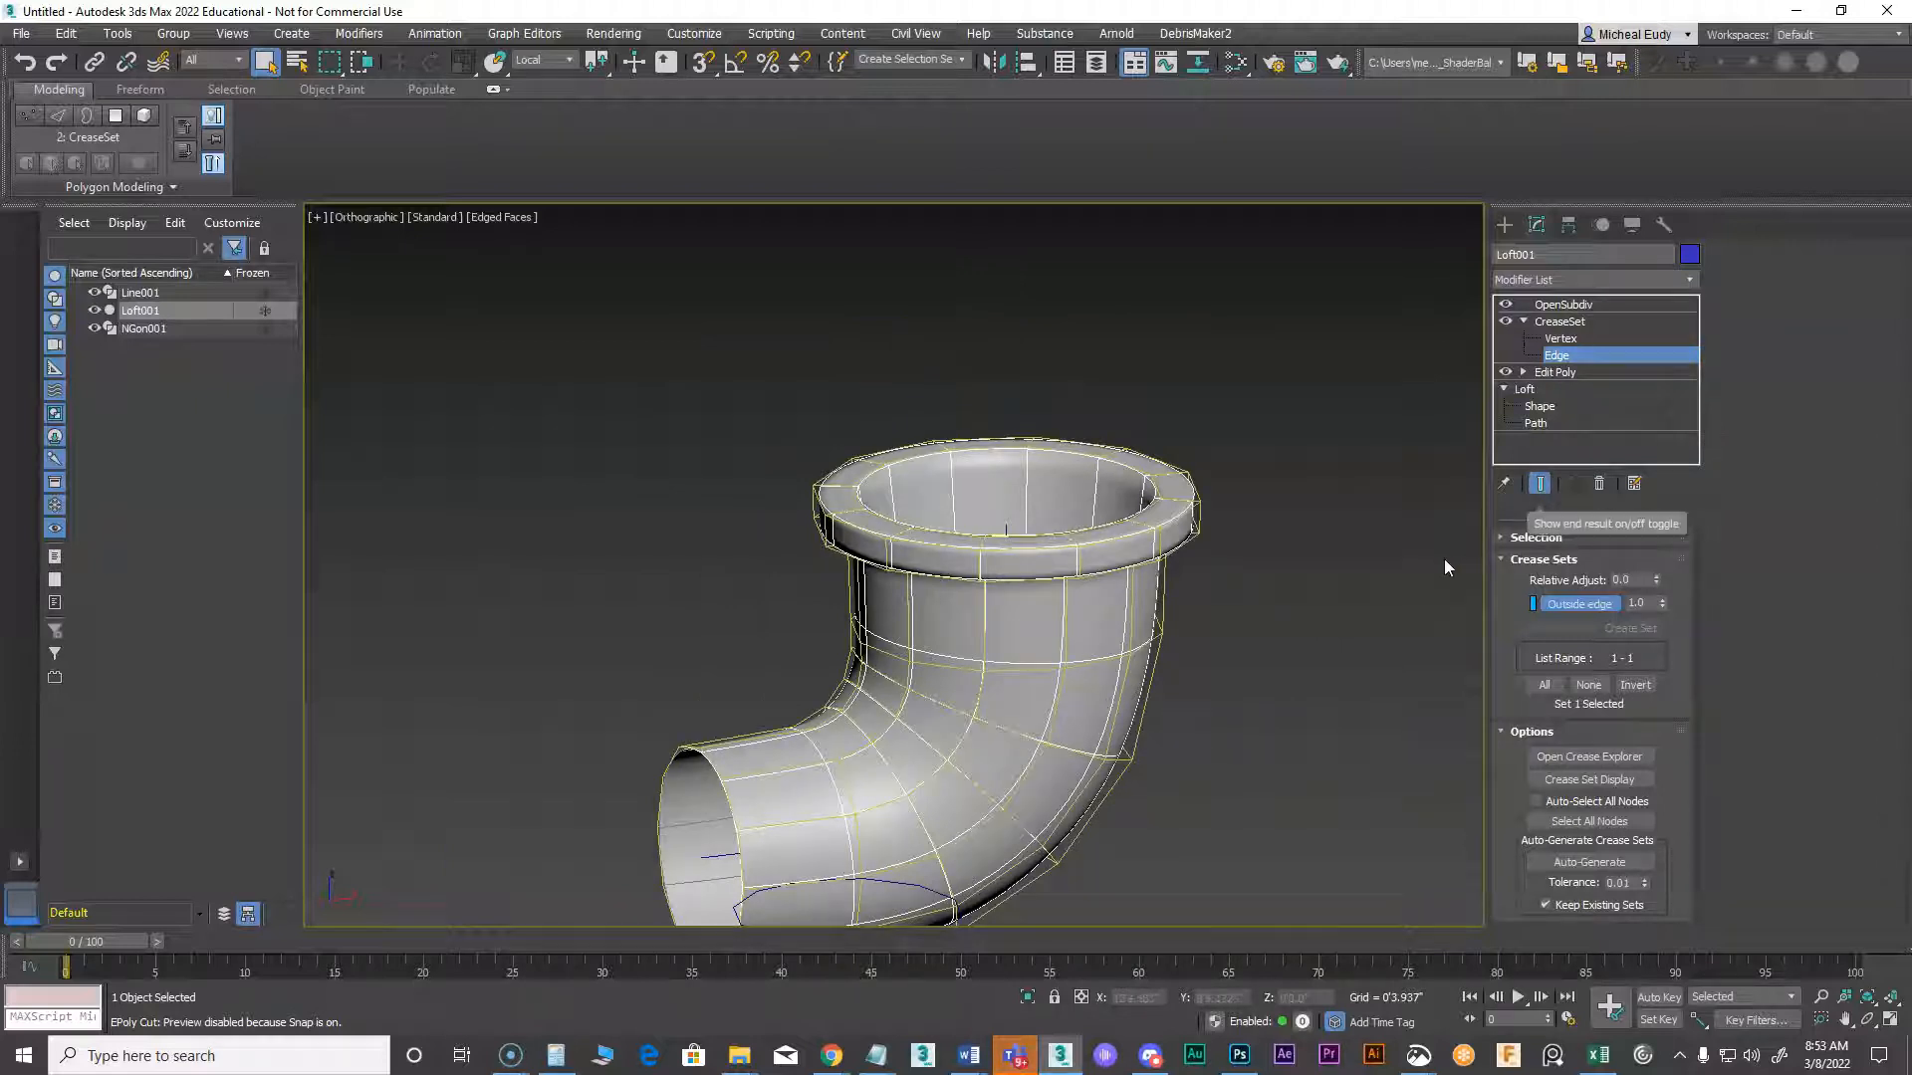
click(1570, 308)
scroll(1032, 547, down, 3)
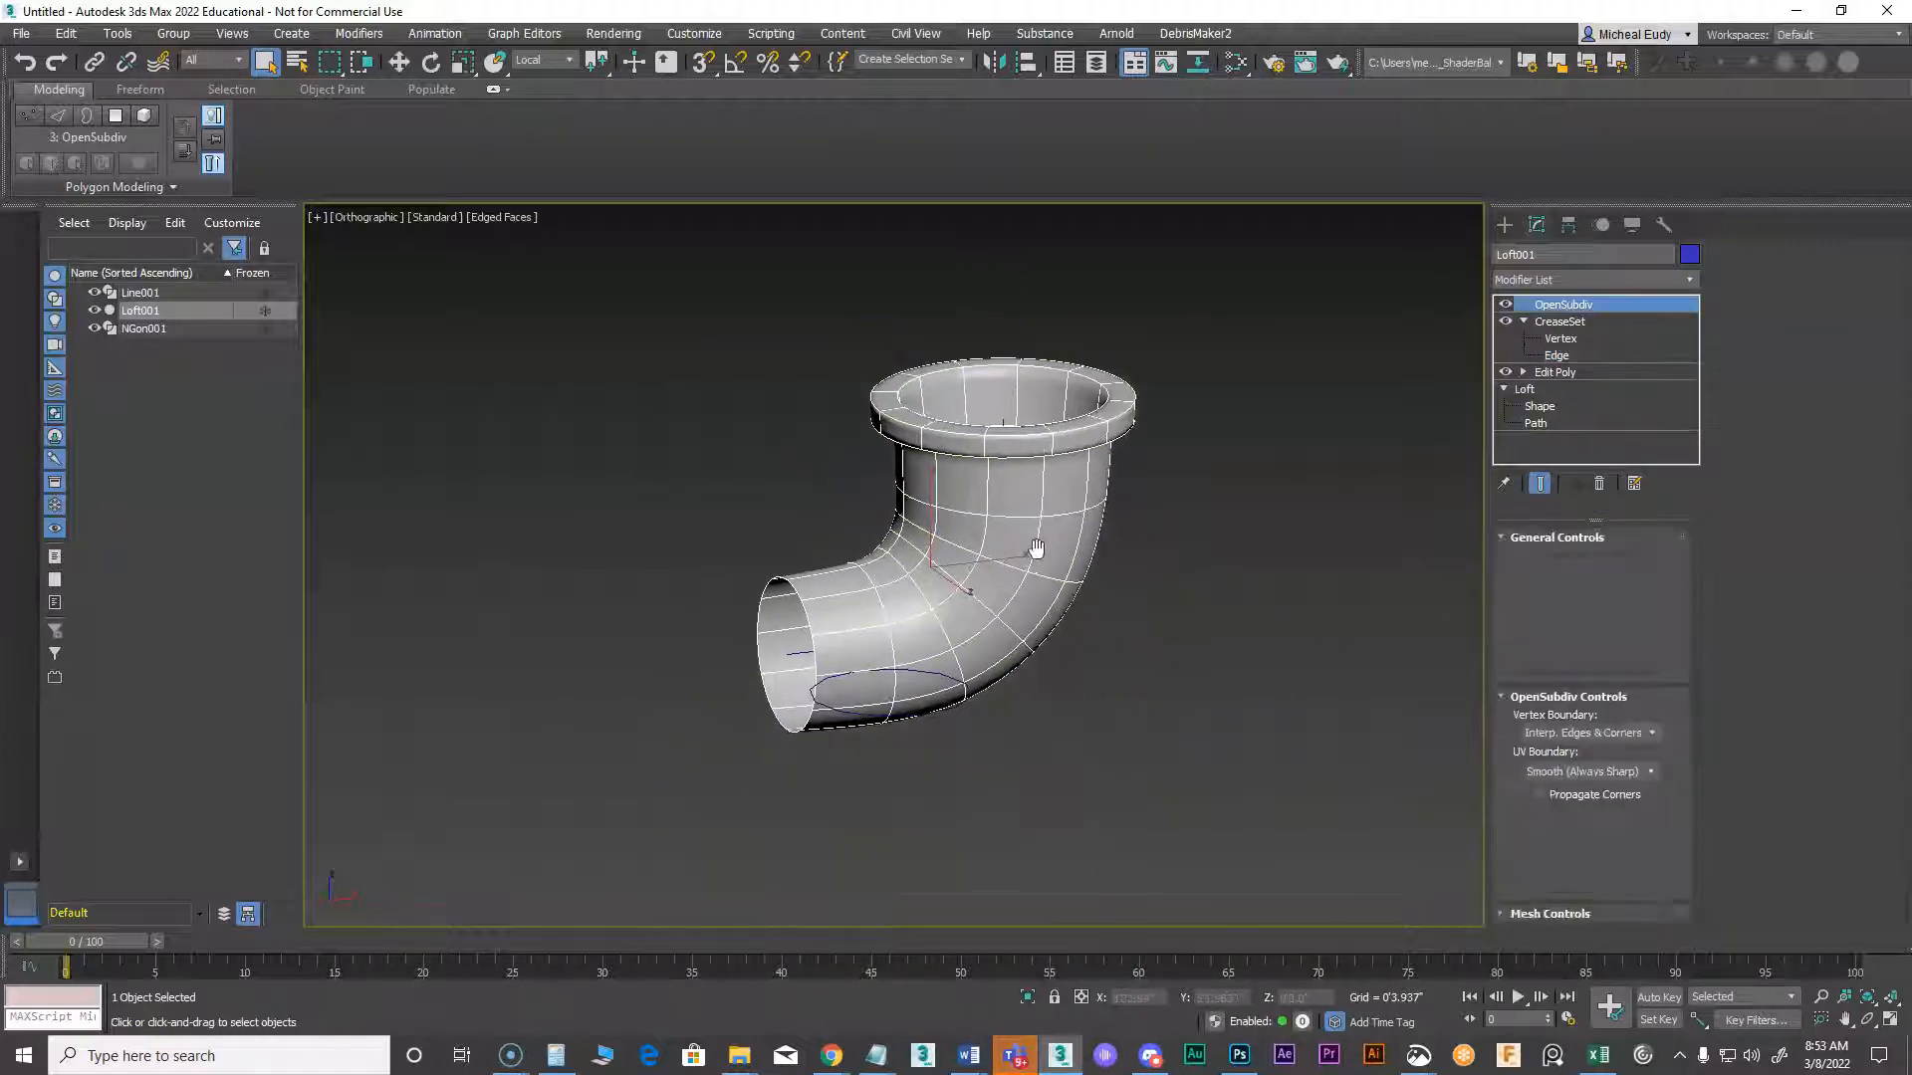
alt+middle_drag(1018, 709, 923, 630)
scroll(1040, 653, up, 2)
scroll(975, 625, up, 2)
alt+middle_drag(923, 629, 995, 574)
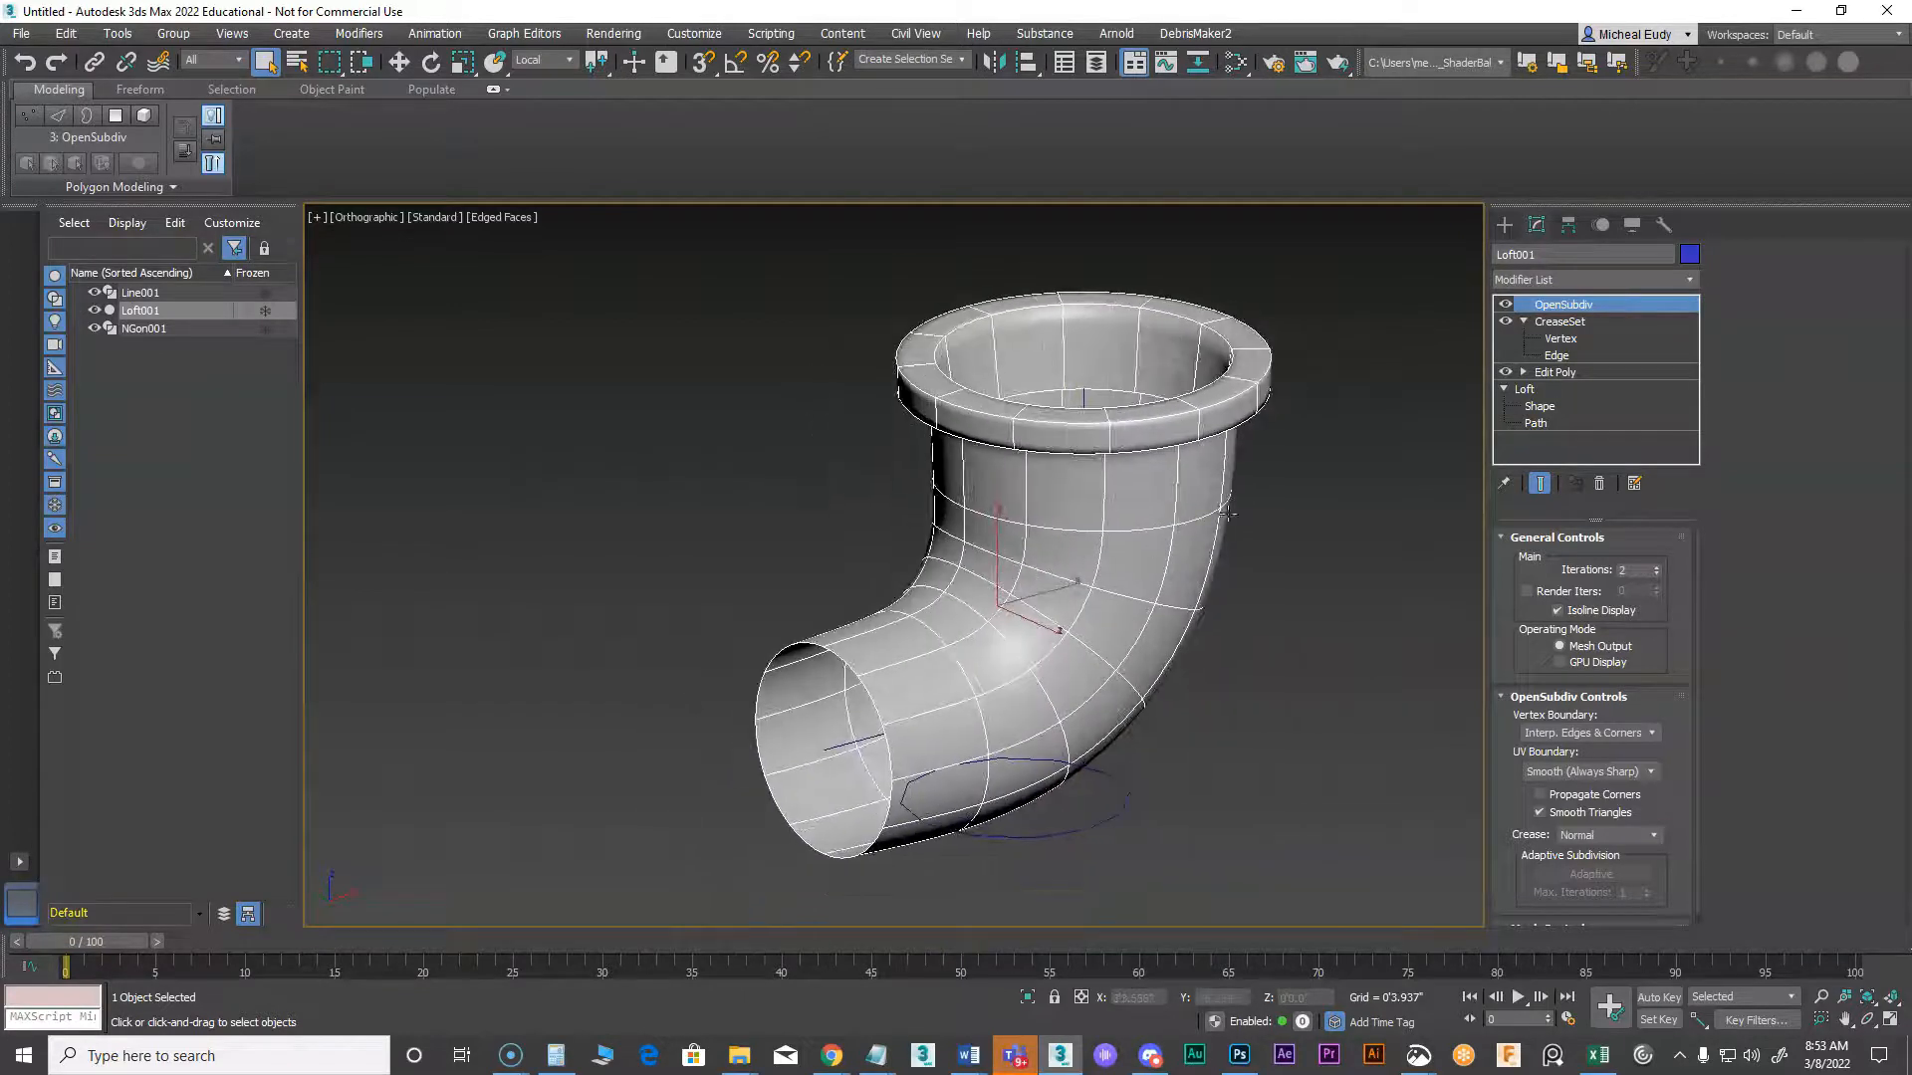
In Edit Poly with the end result hidden, extrude the lower opening's edge loop outward with a height of 5 inches
click(1550, 372)
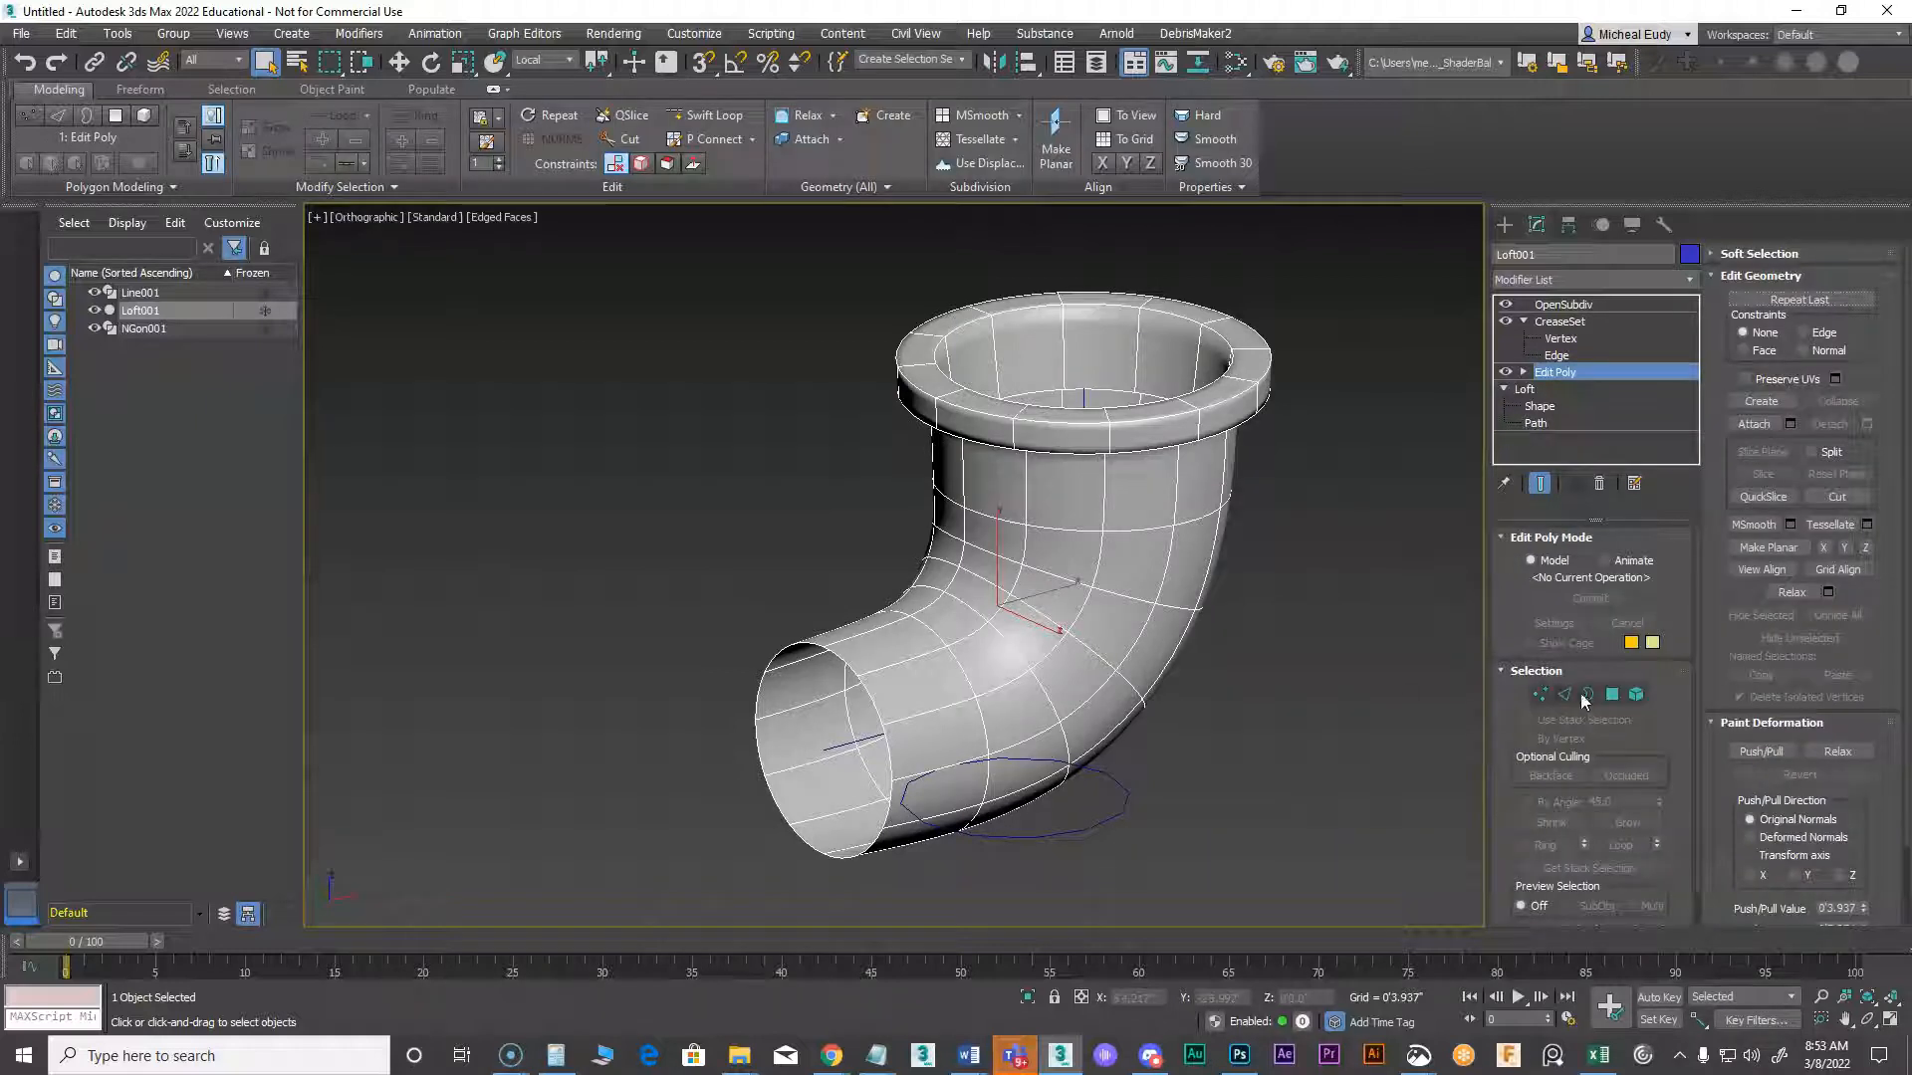
click(1539, 483)
click(1564, 694)
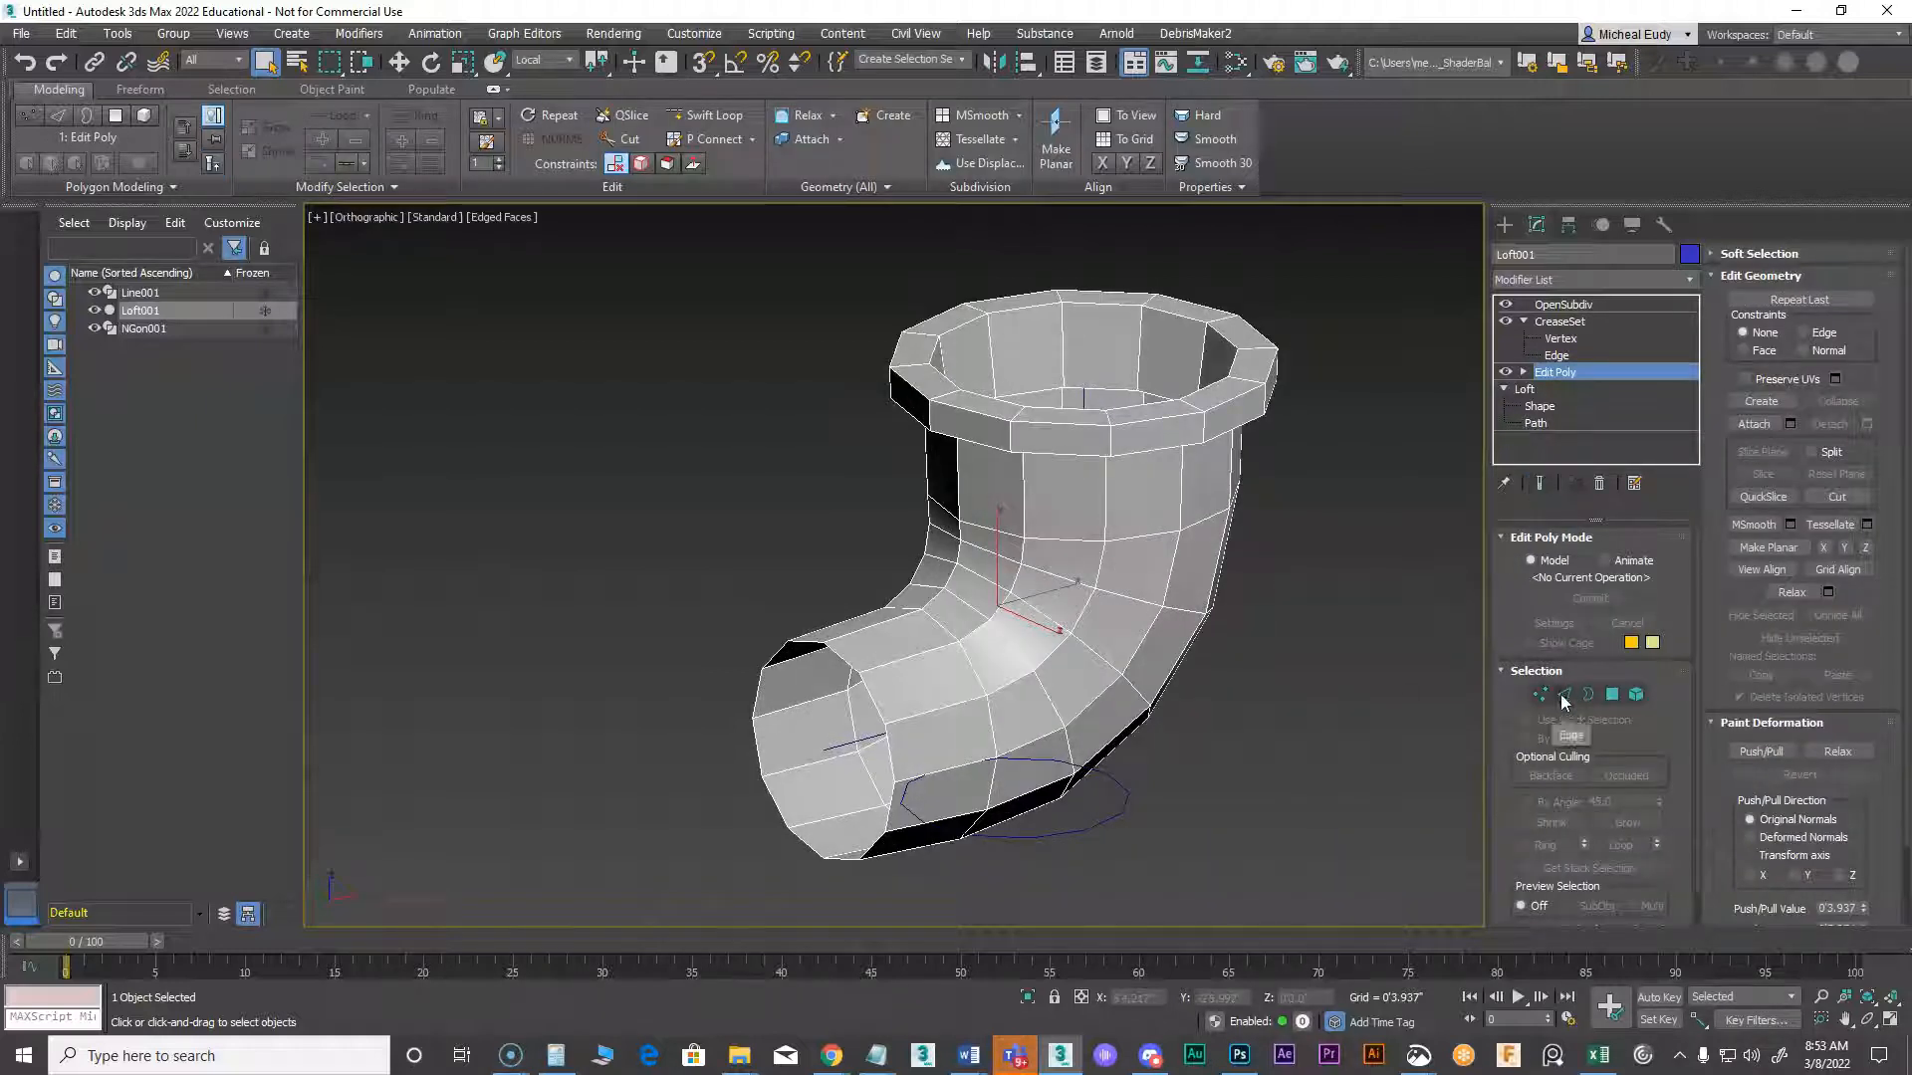
double_click(890, 750)
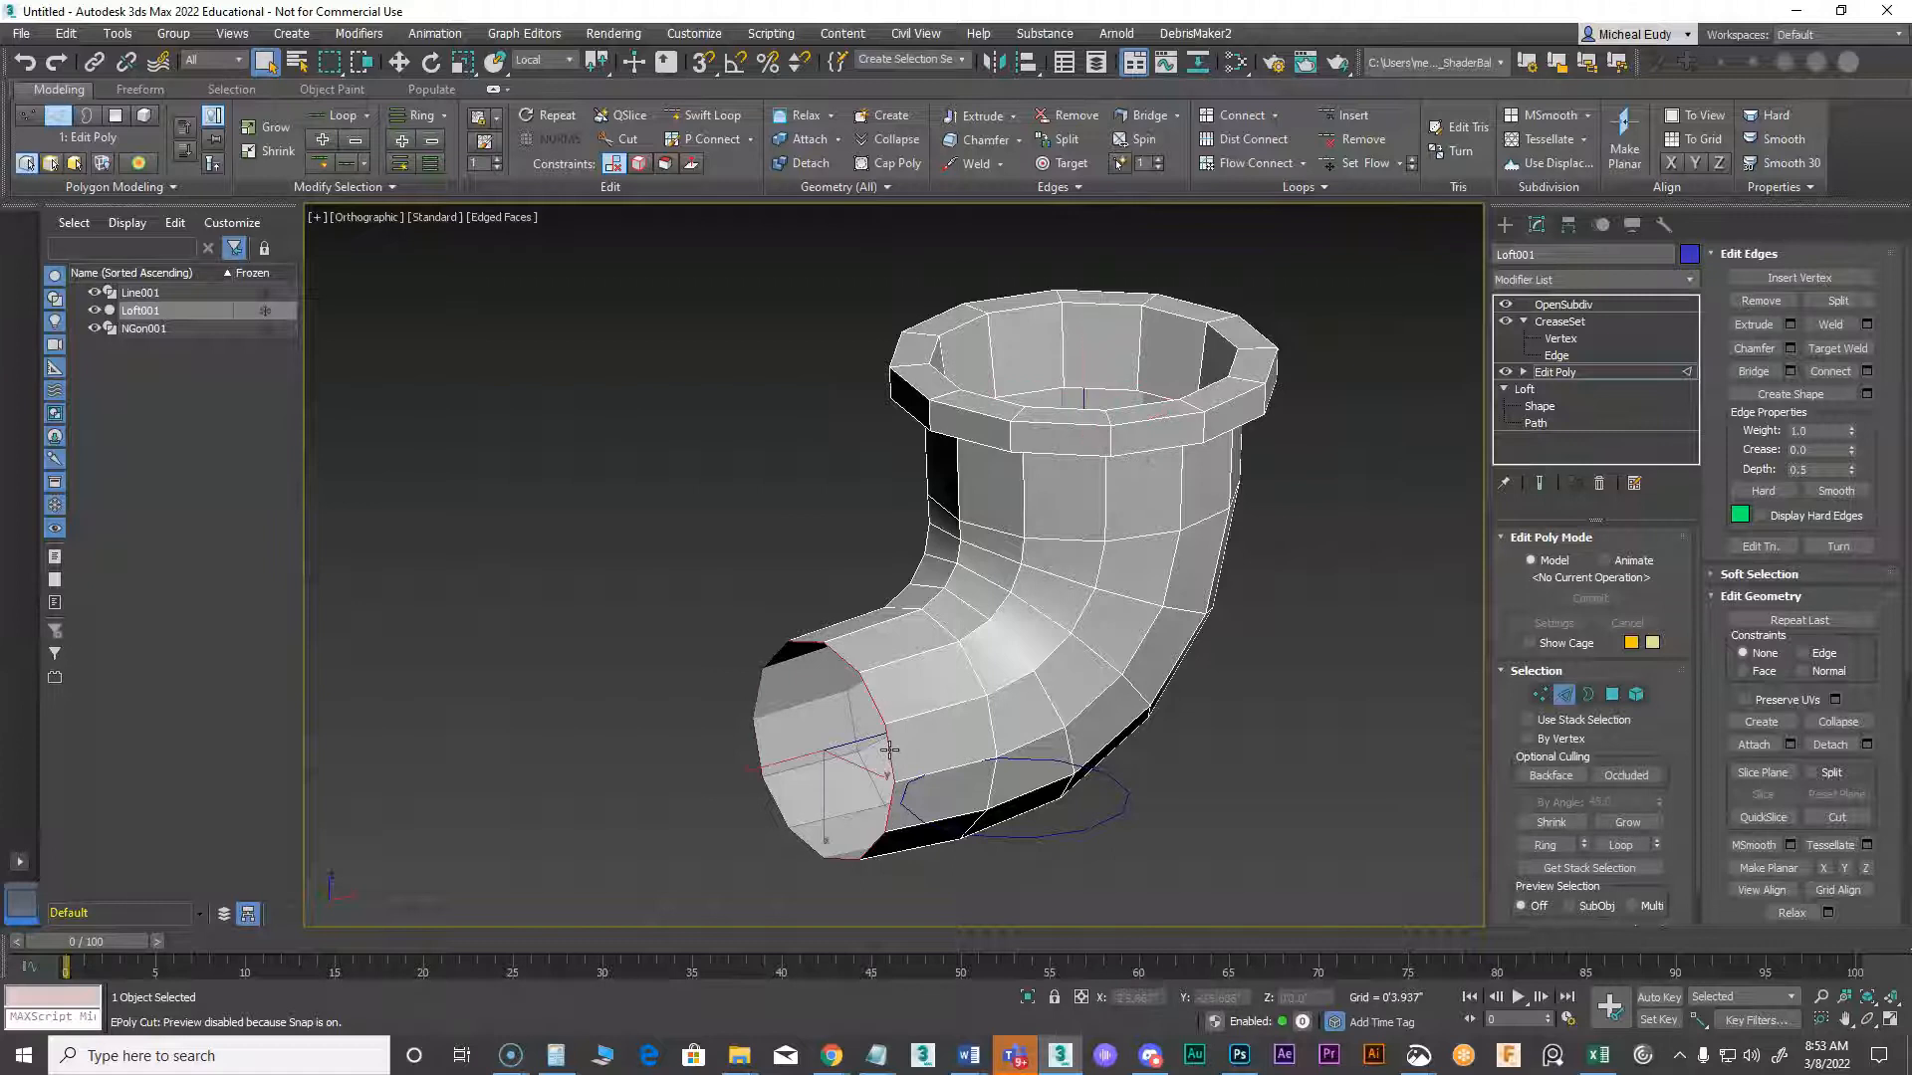
click(1768, 327)
click(1790, 324)
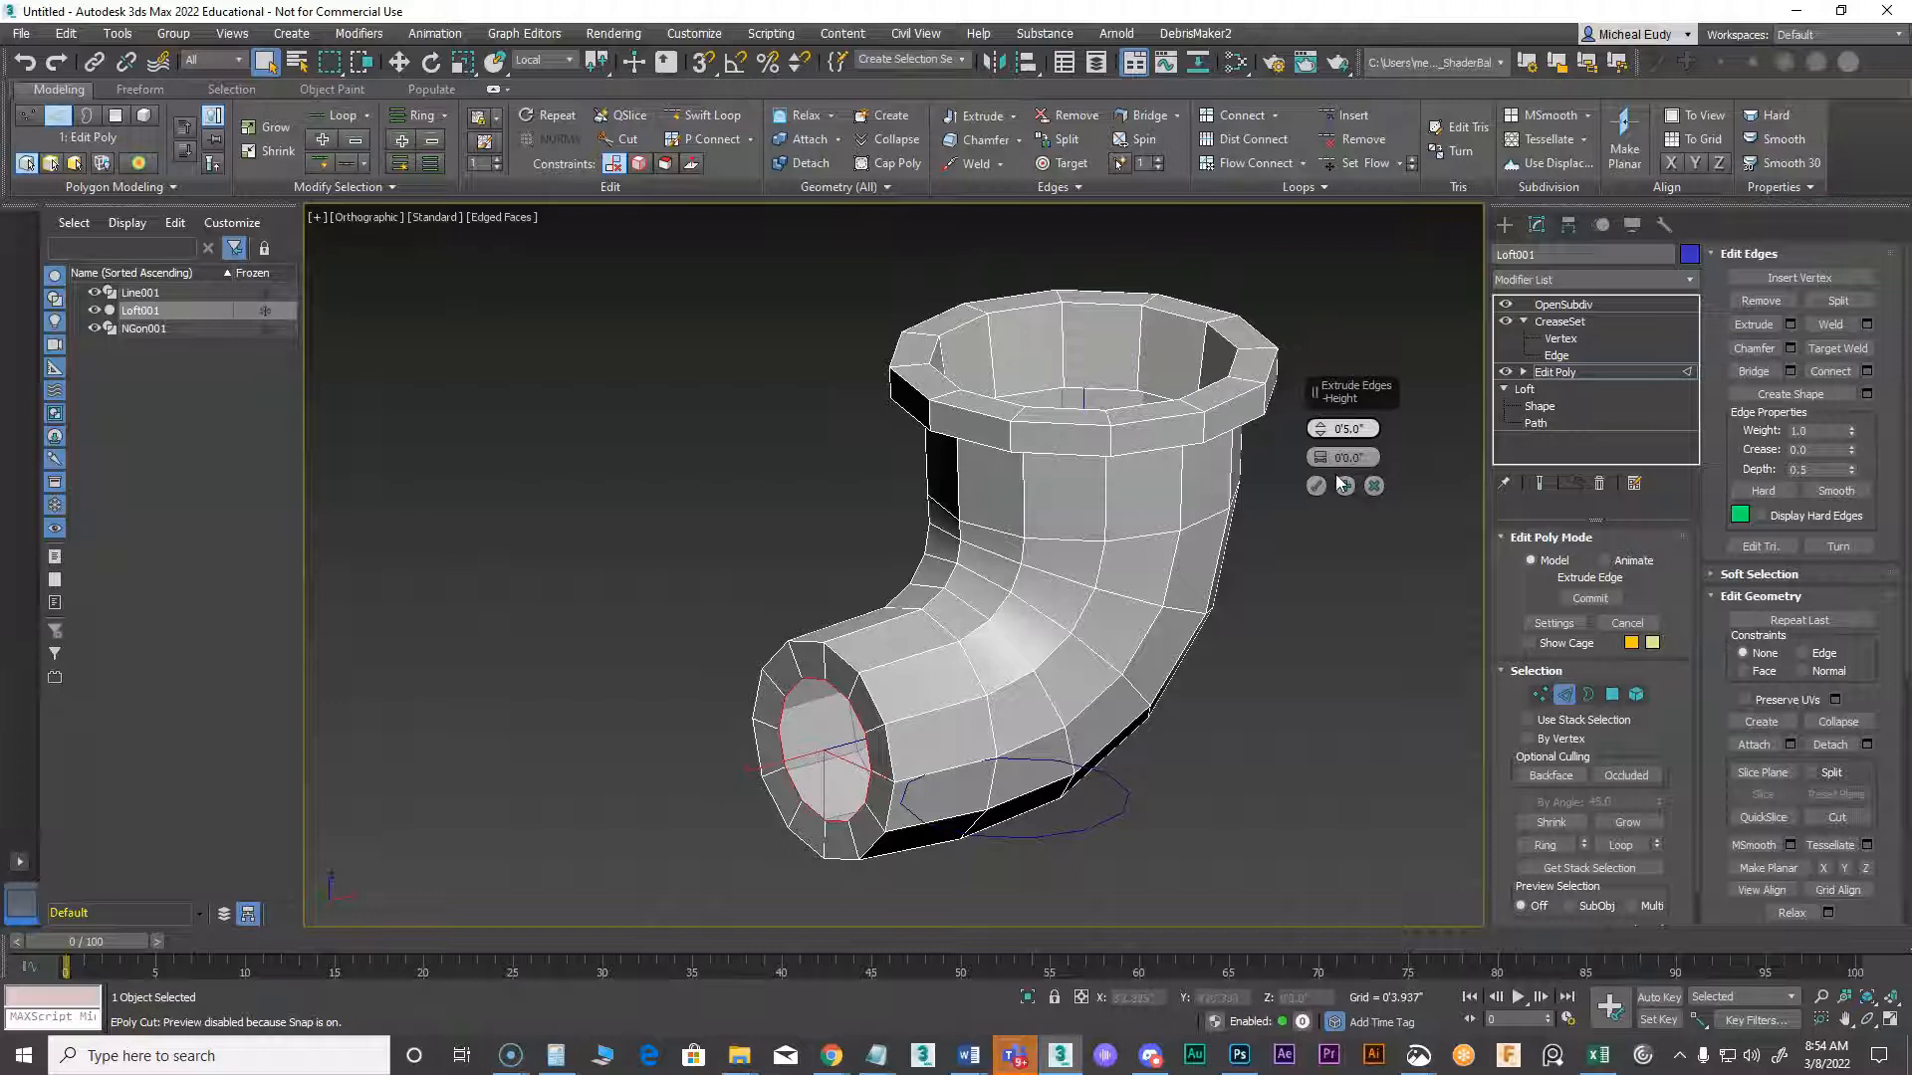
click(1314, 488)
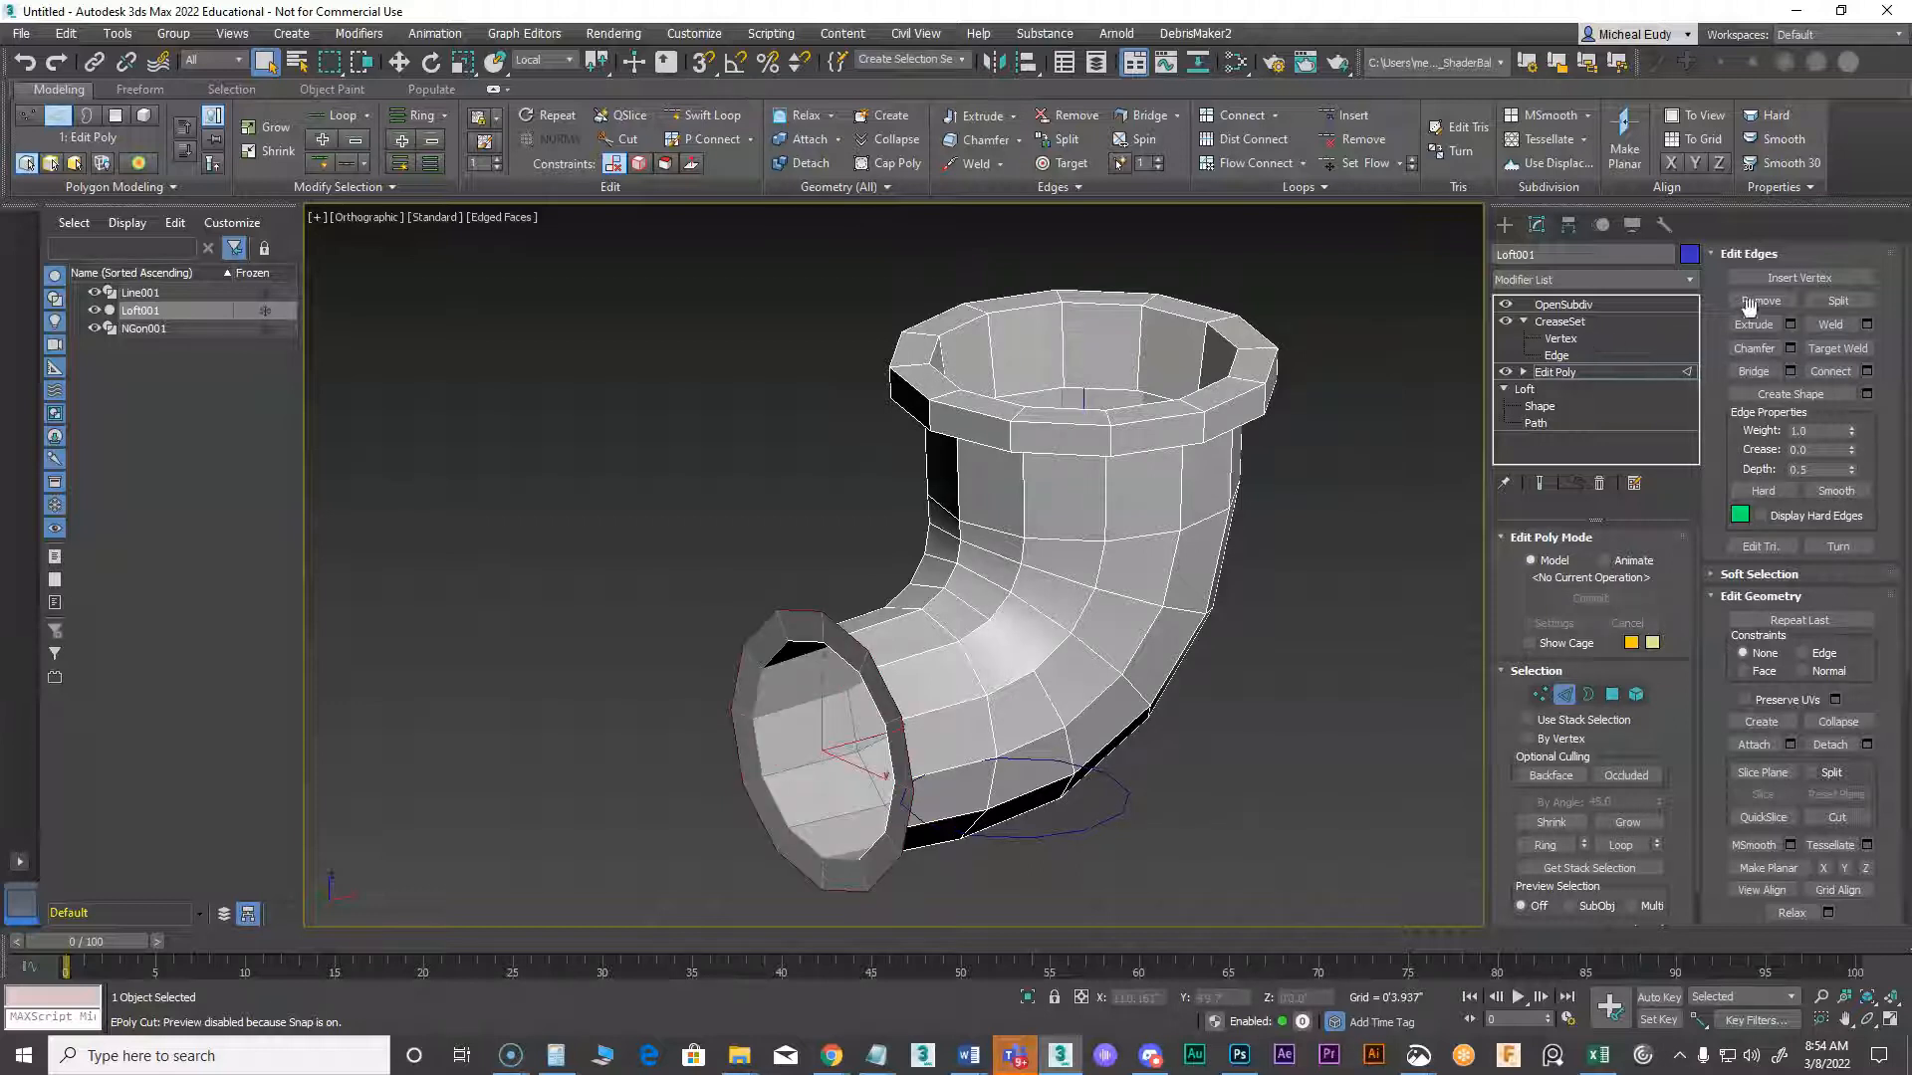
Extrude the lower flange's outer edge loop forward with a height of -5 inches to give it thickness
click(1789, 325)
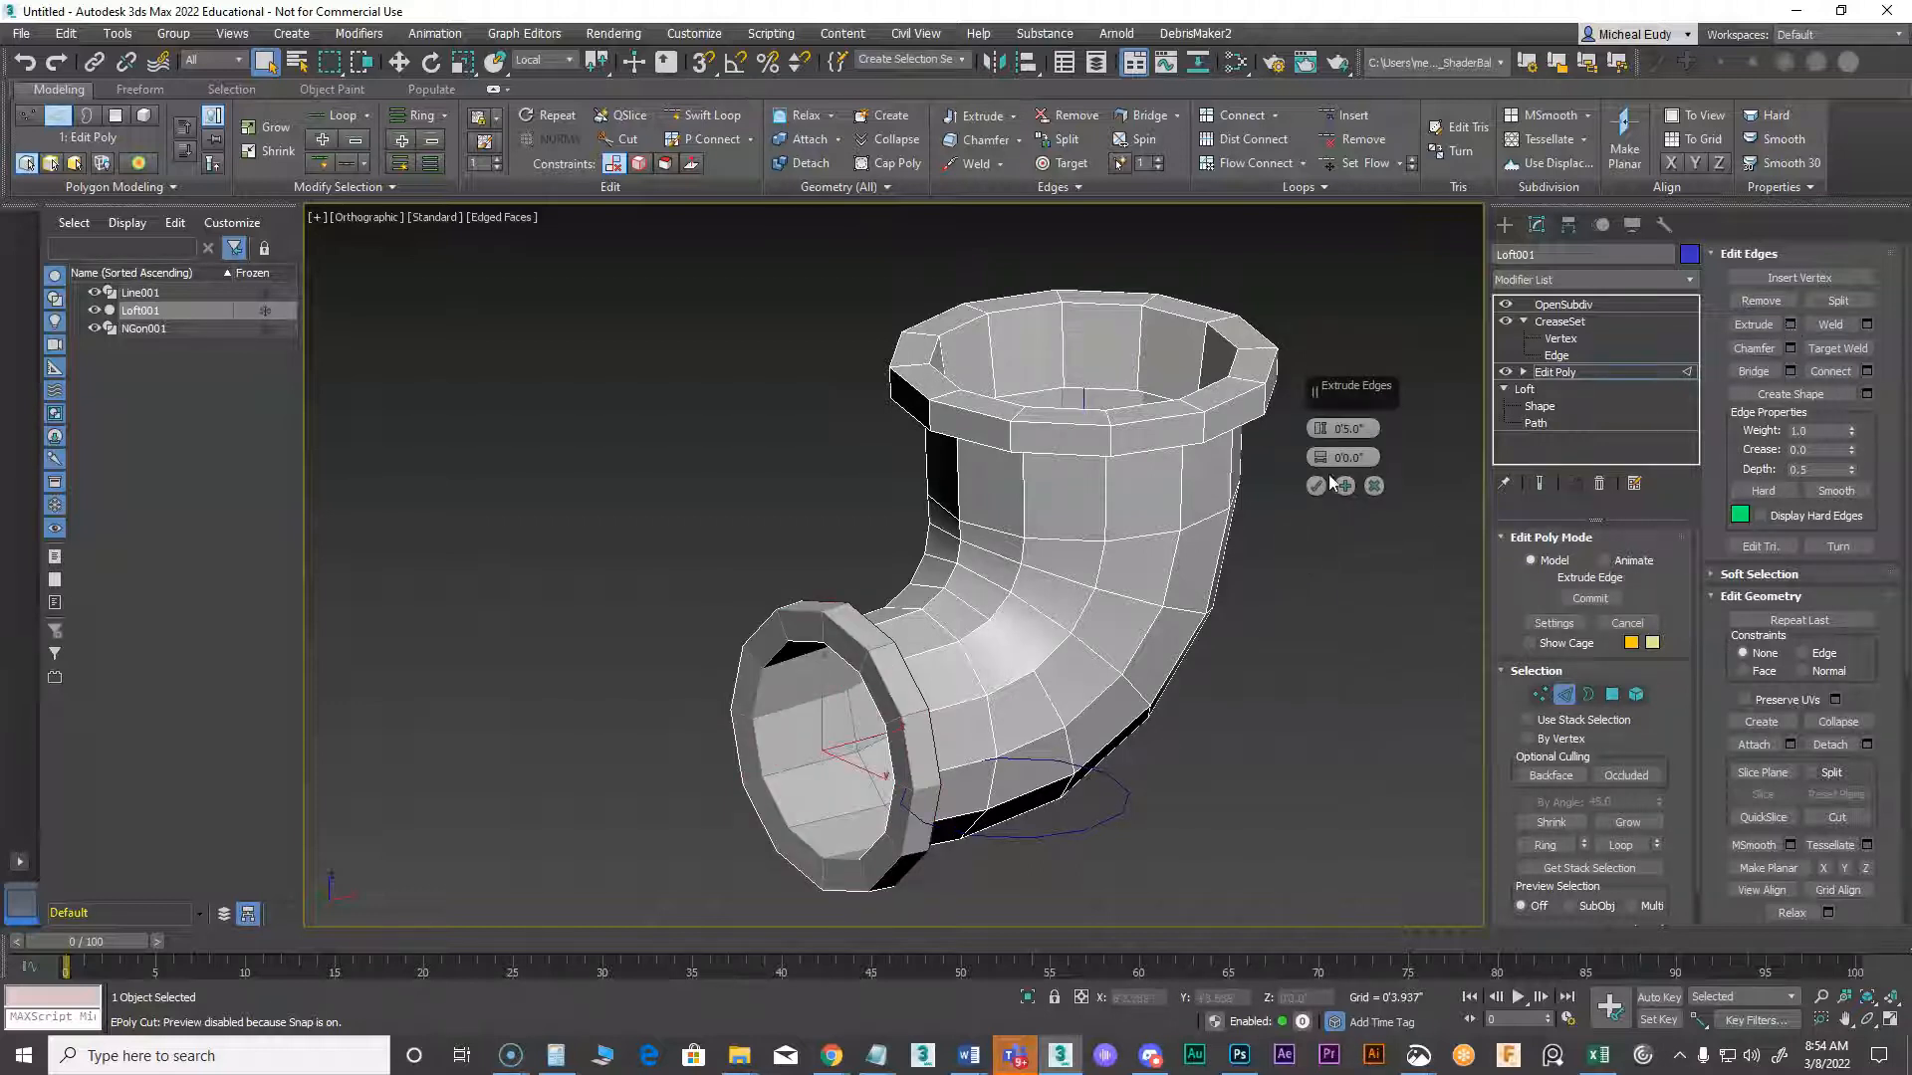
text(-)
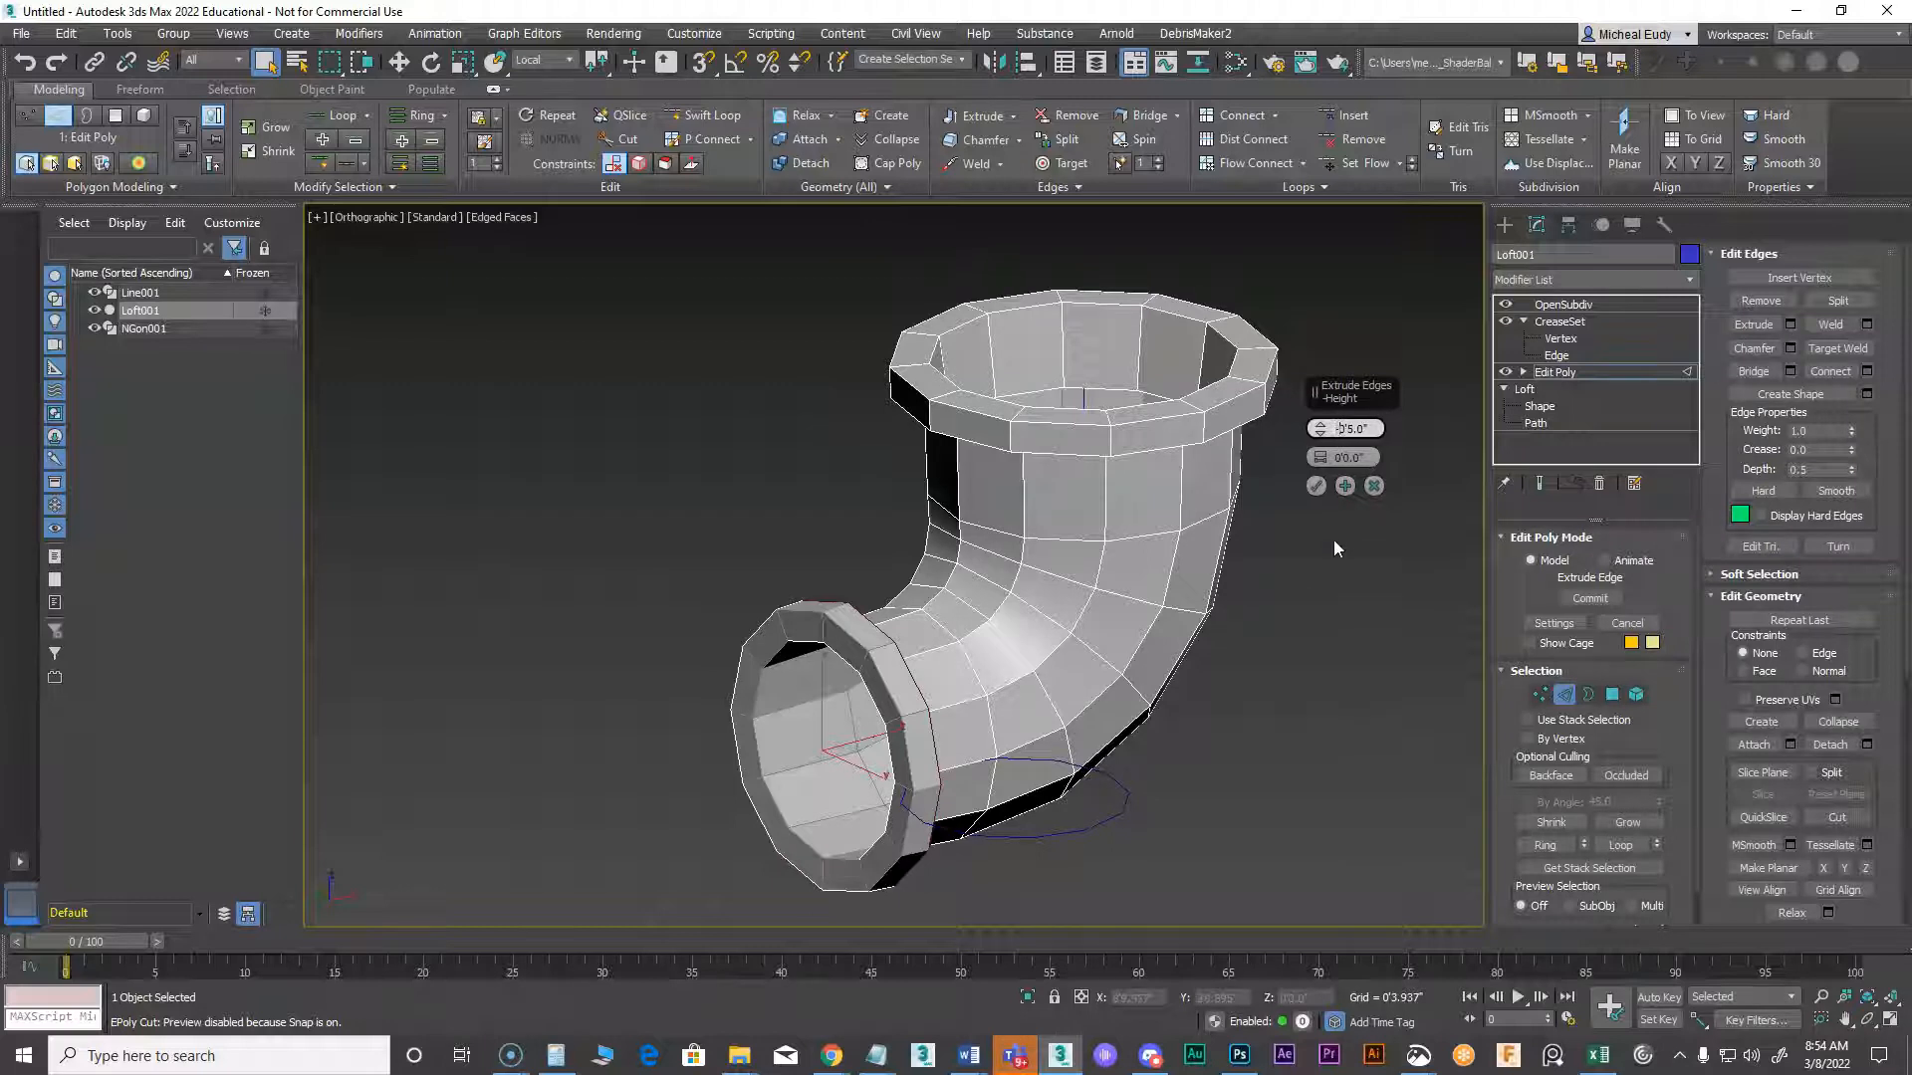
key(Return)
click(1322, 483)
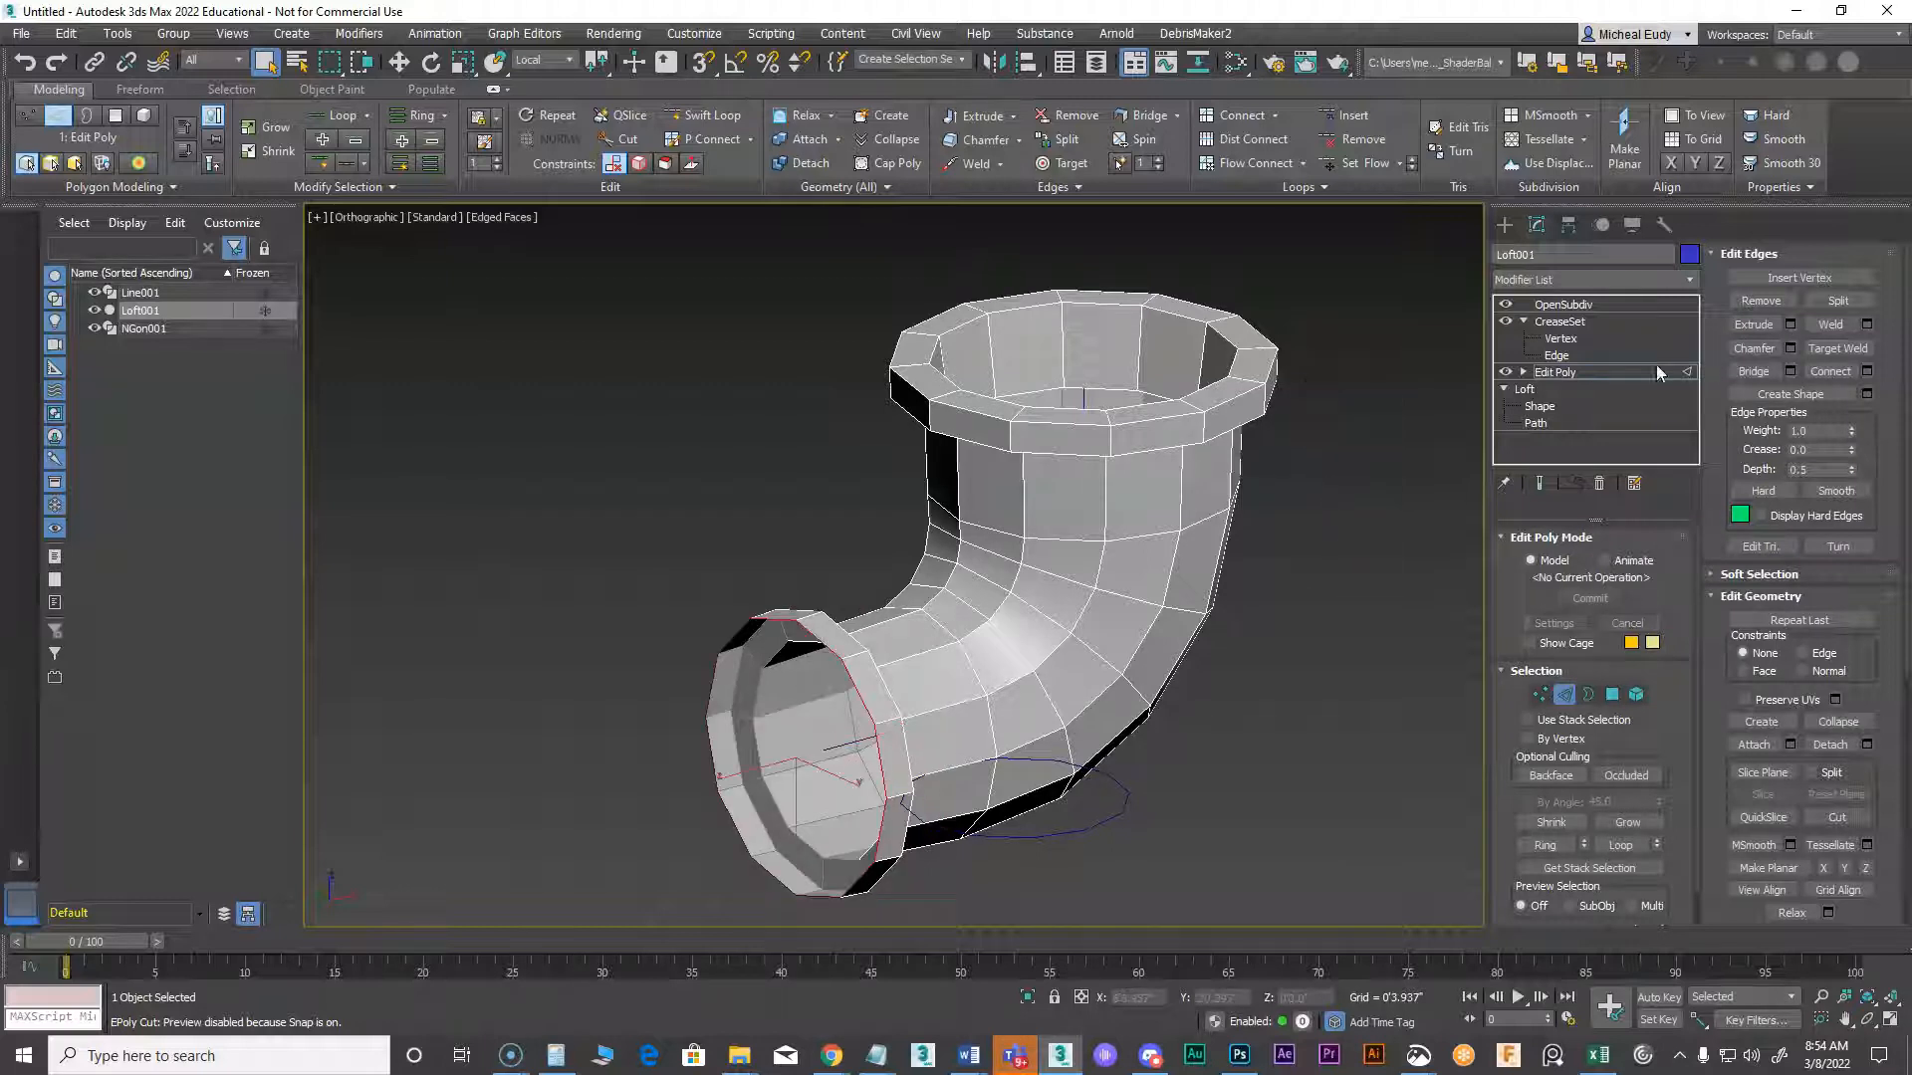
Extrude the lower flange's front edge loop inward with a height of -6 inches
click(1789, 325)
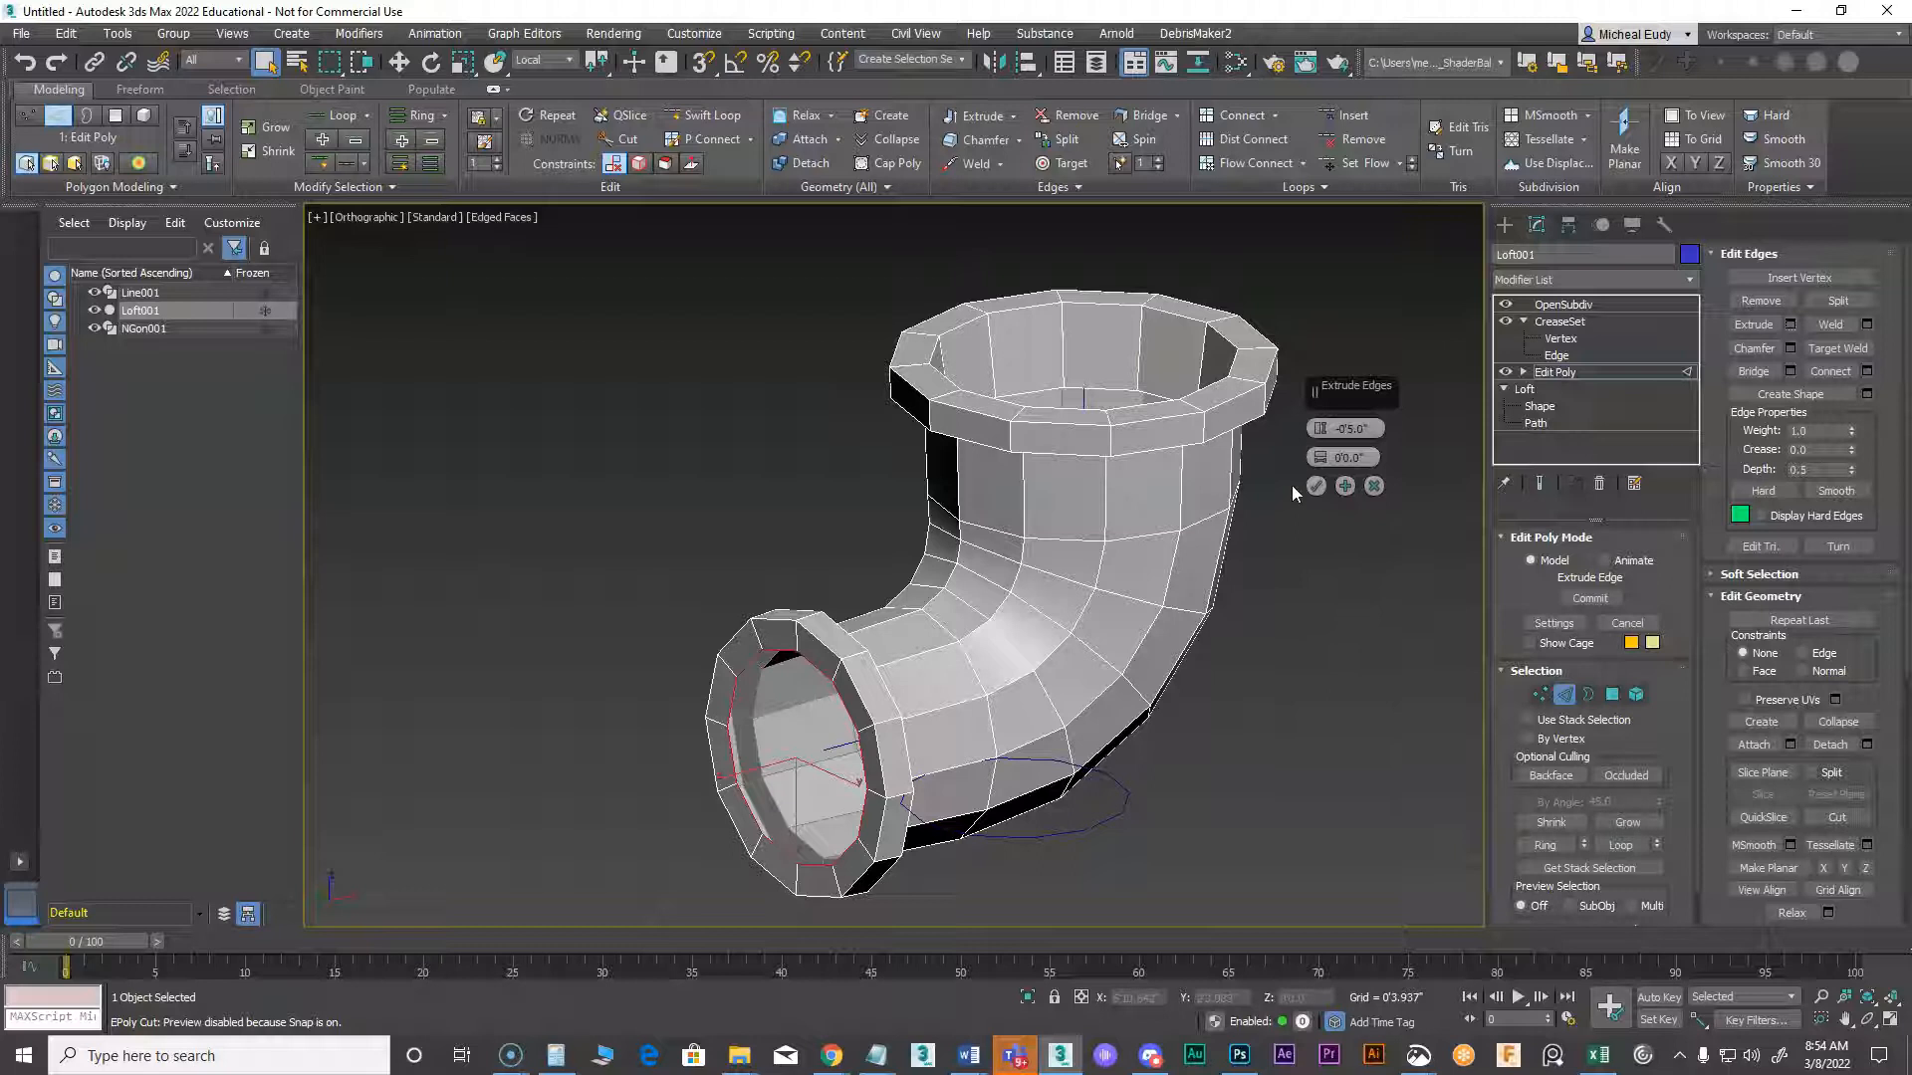
key(BackSpace)
text(6)
key(Return)
click(1316, 486)
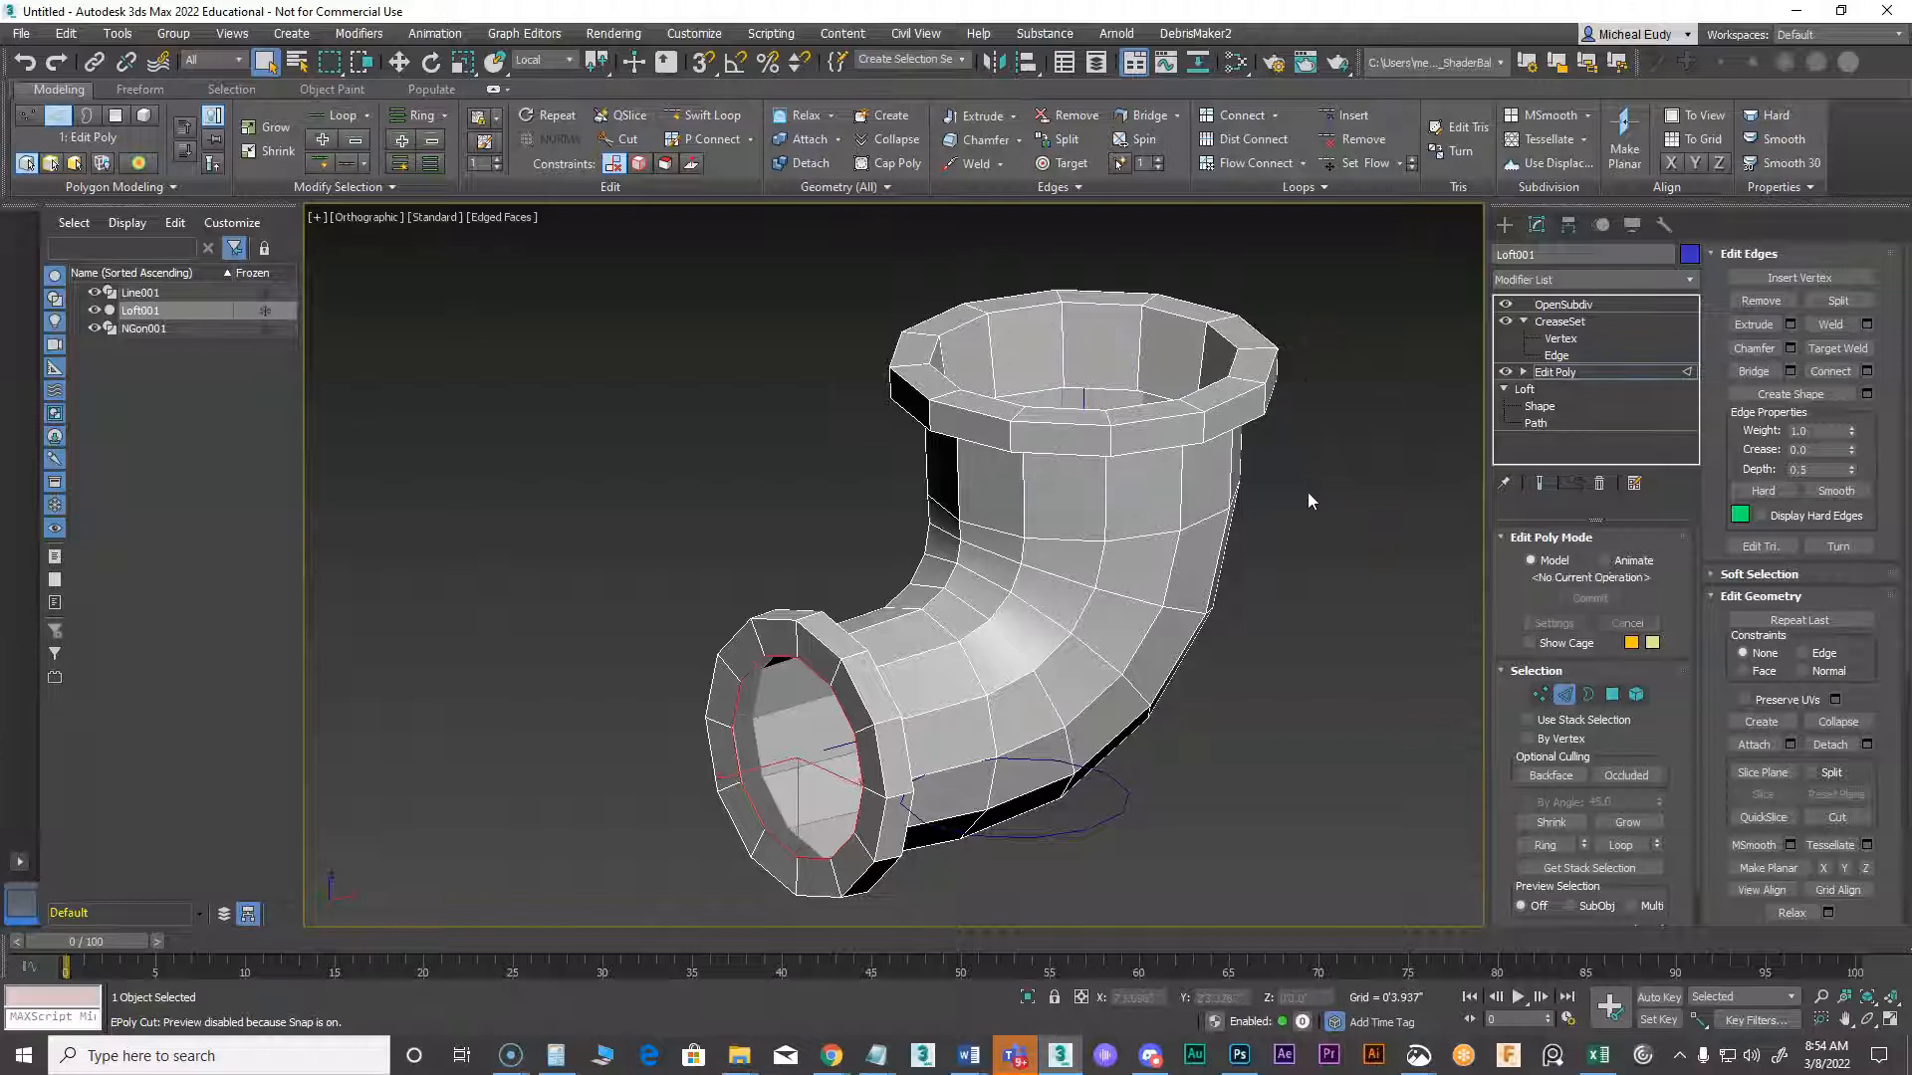
Move the lower flange's inner edge loop straight back into the pipe to form the inner wall
right_click(901, 622)
click(940, 637)
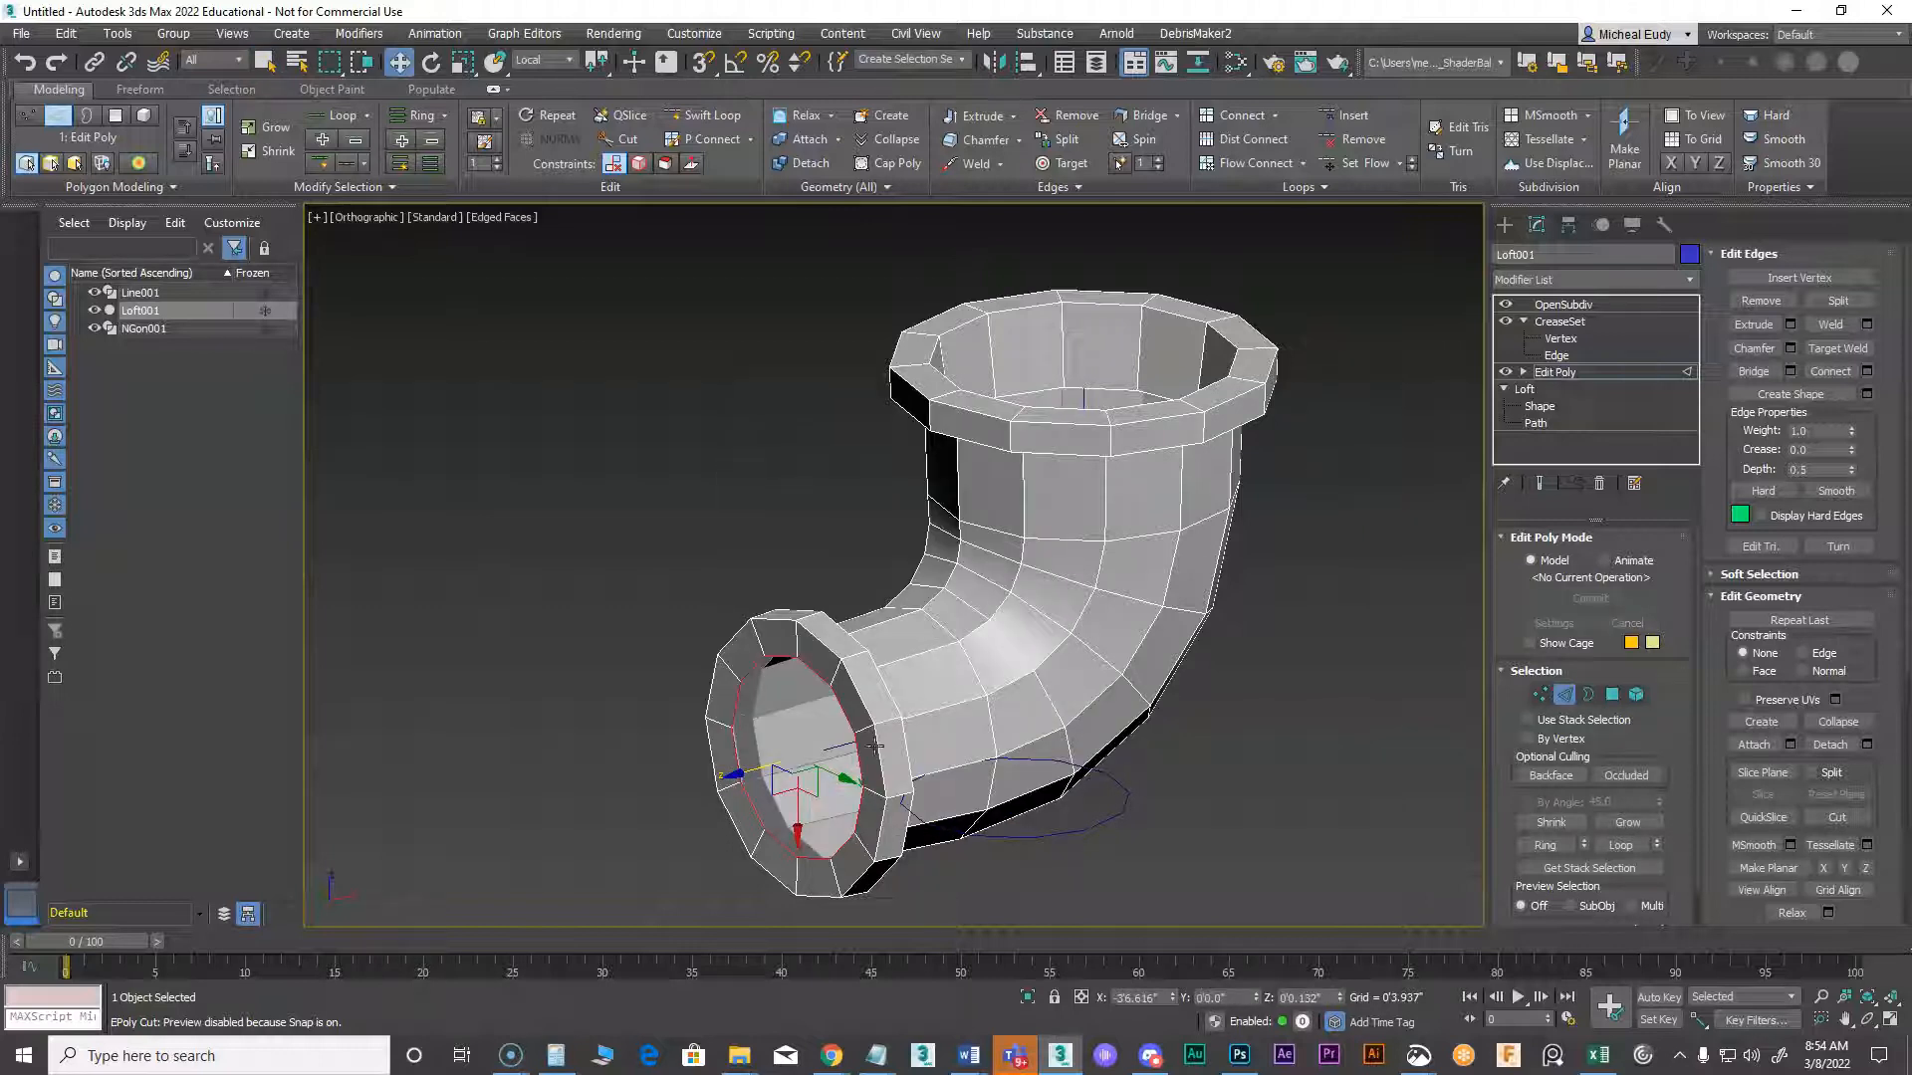
drag(728, 777, 793, 755)
Scale the moved inner edge loop to fit within the pipe wall, redoing the first attempt, and leave Edge level
right_click(794, 755)
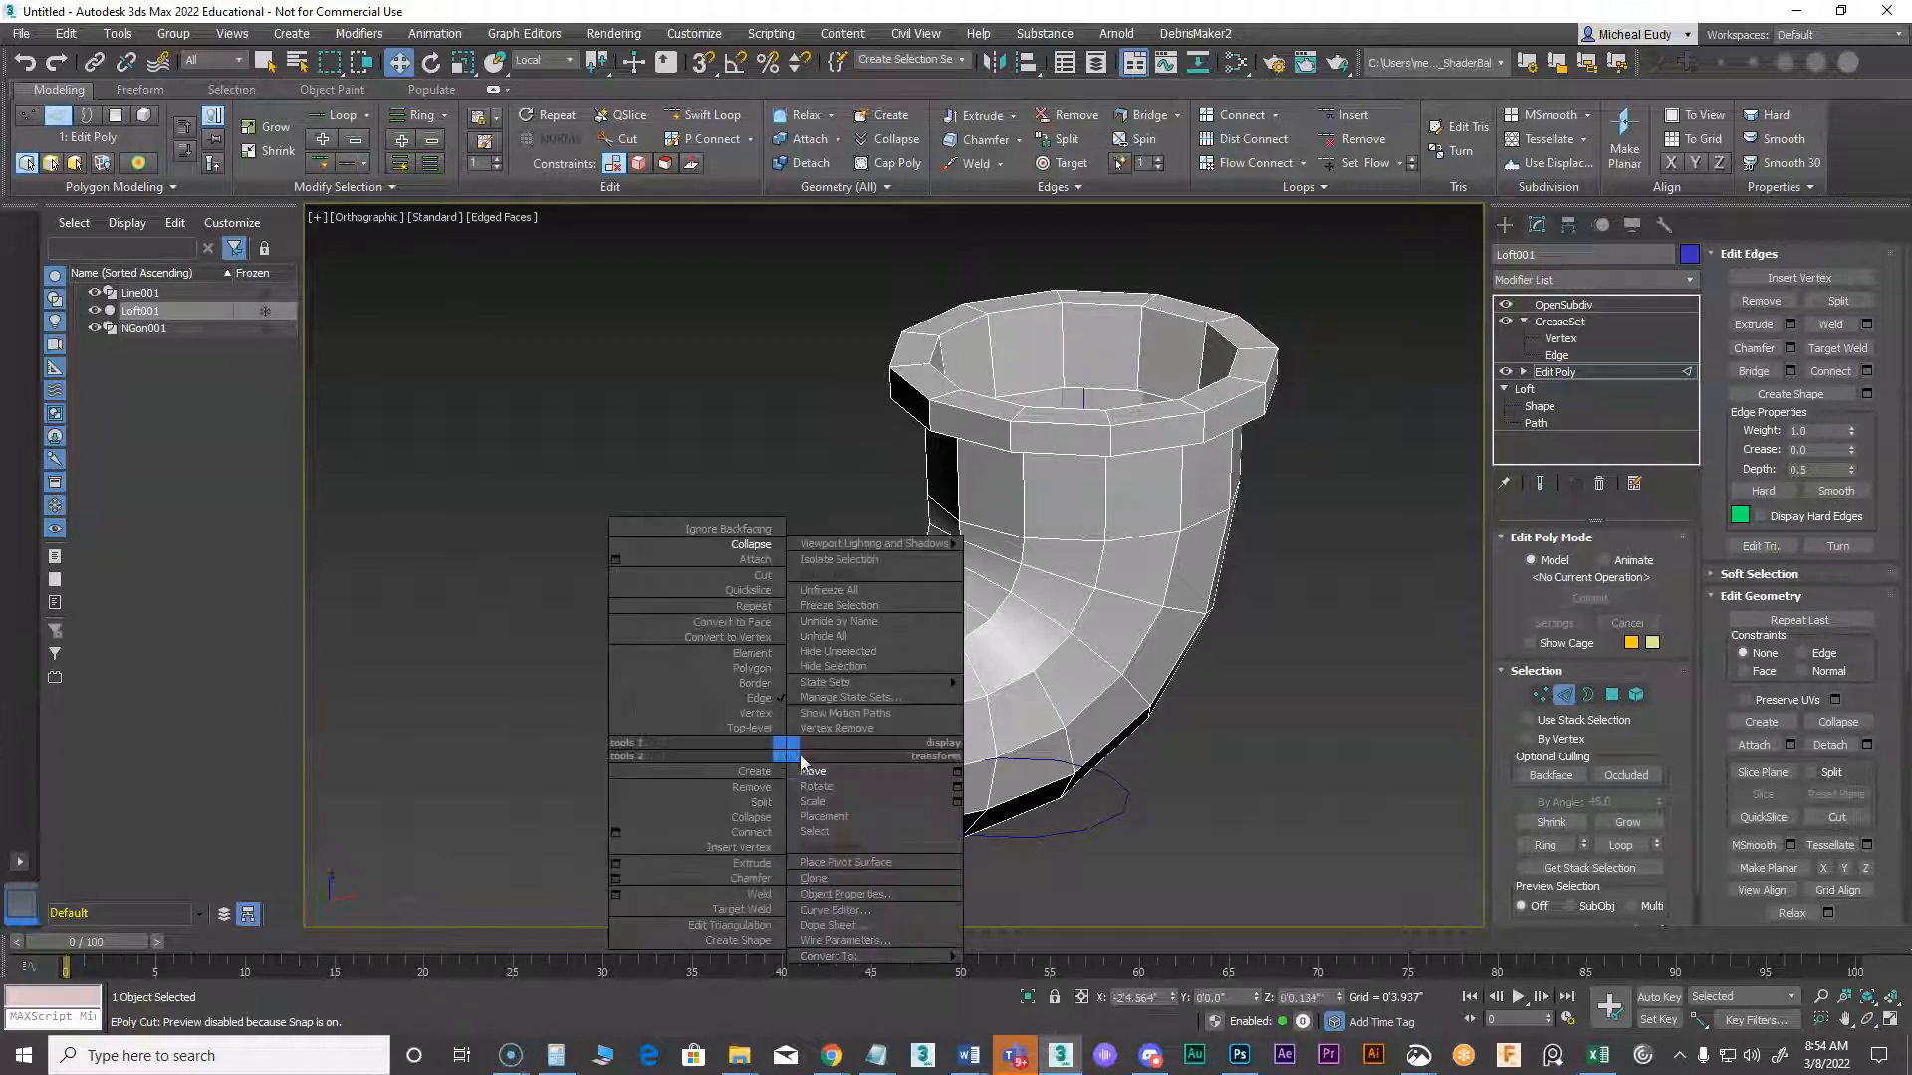
click(828, 805)
drag(887, 714, 889, 698)
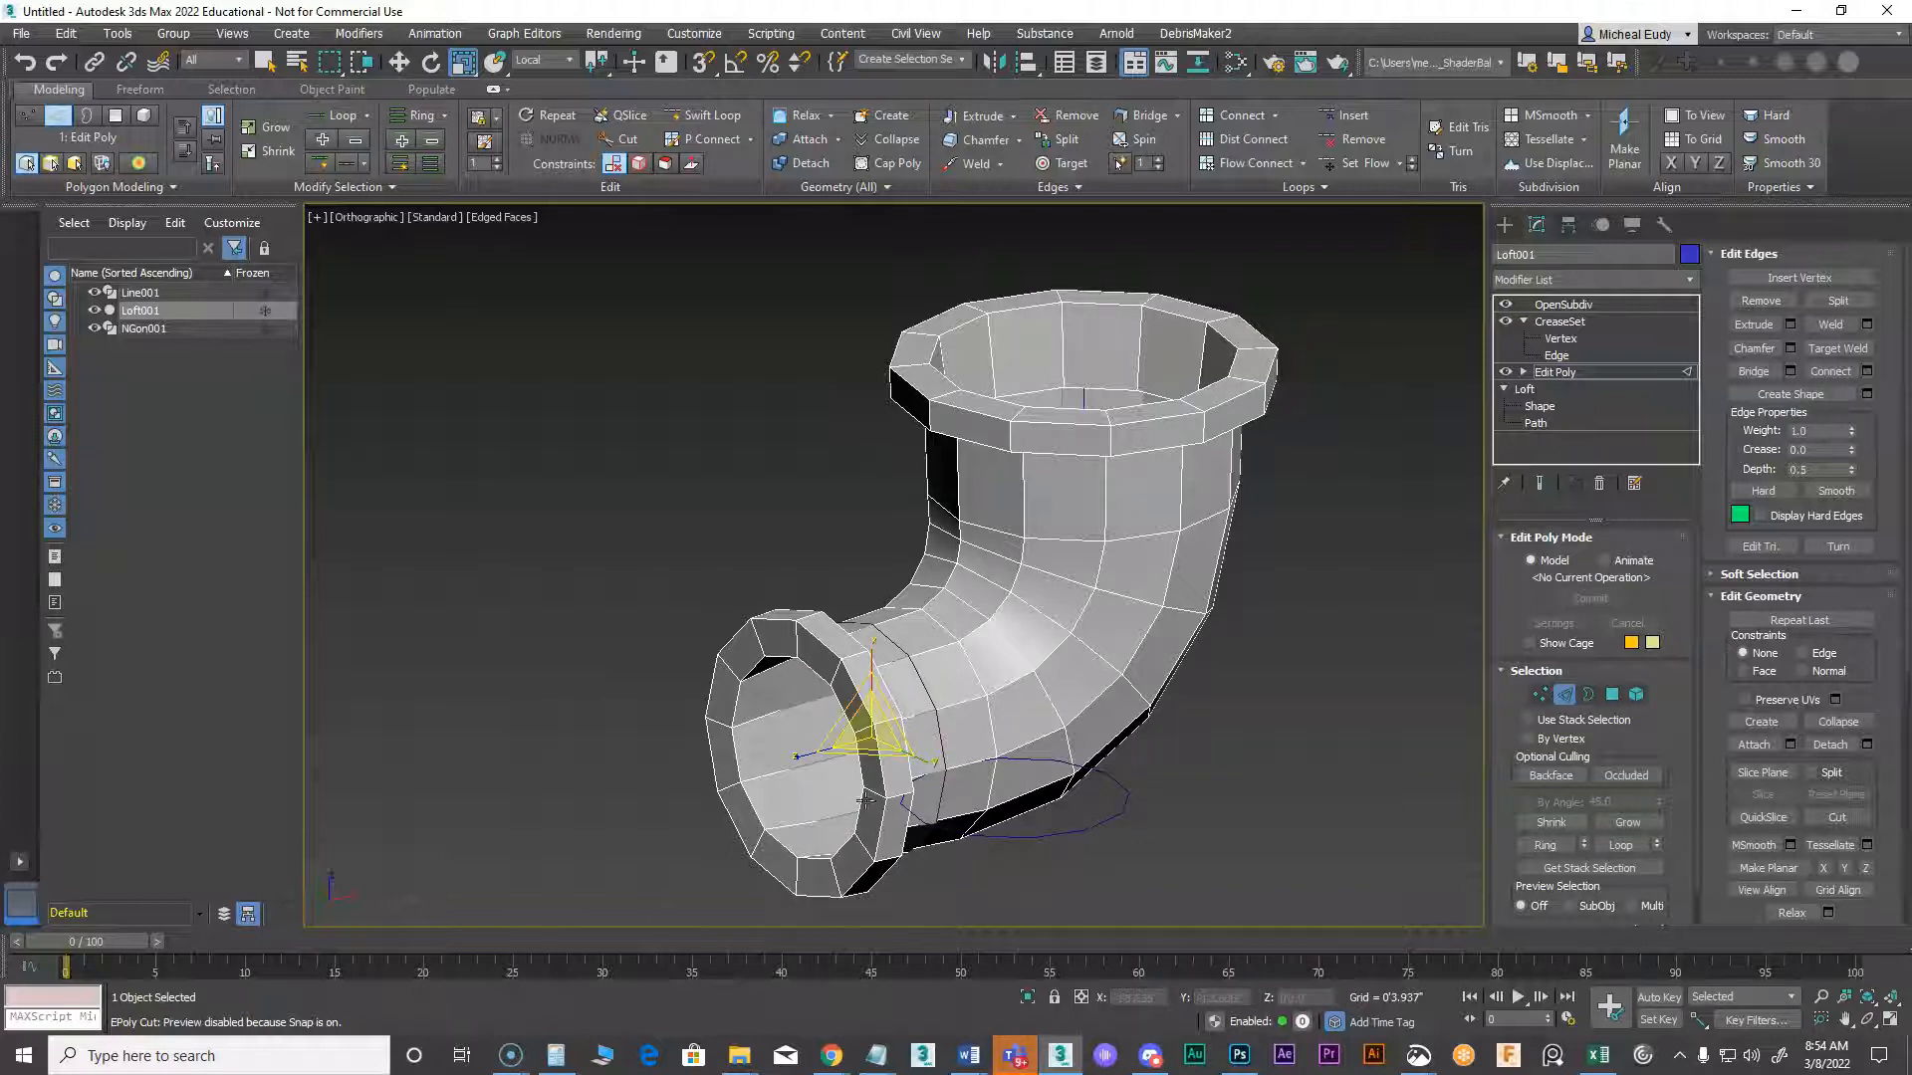
scroll(851, 789, up, 8)
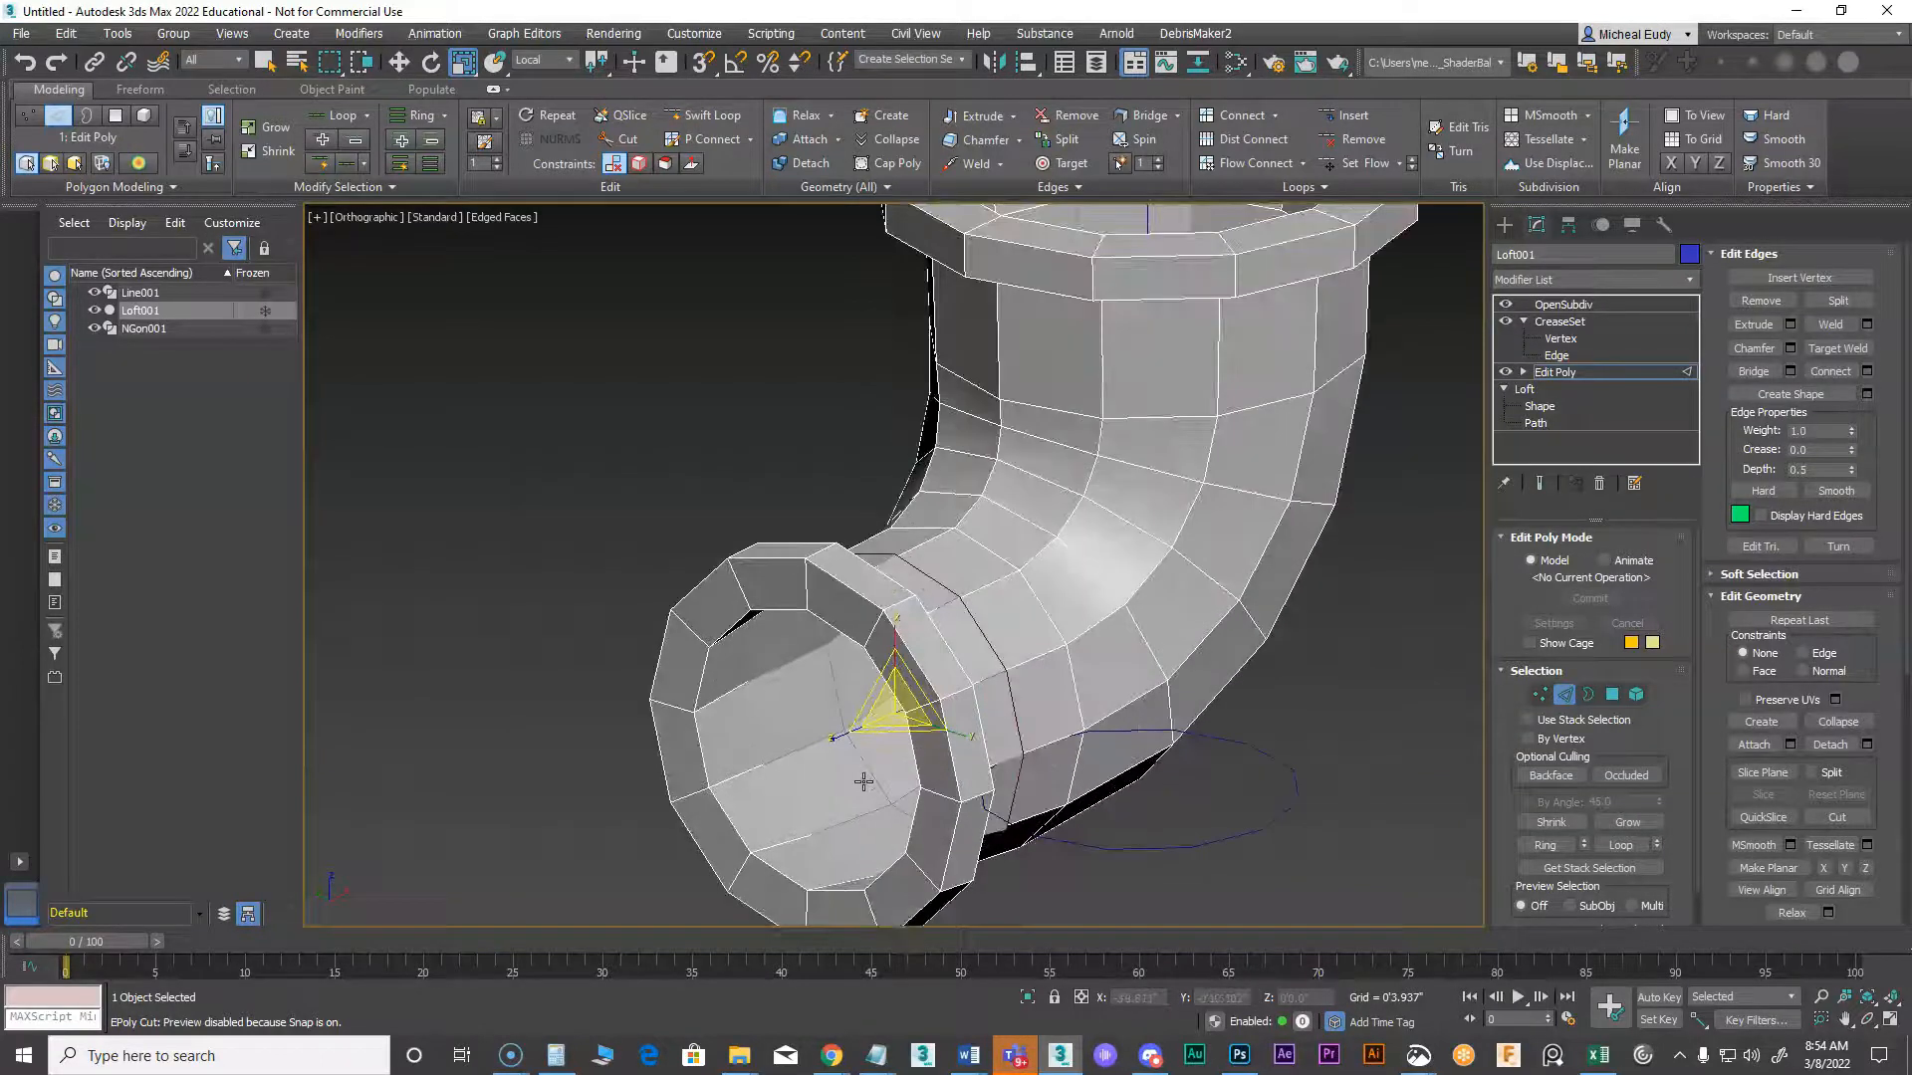
key(ctrl+z)
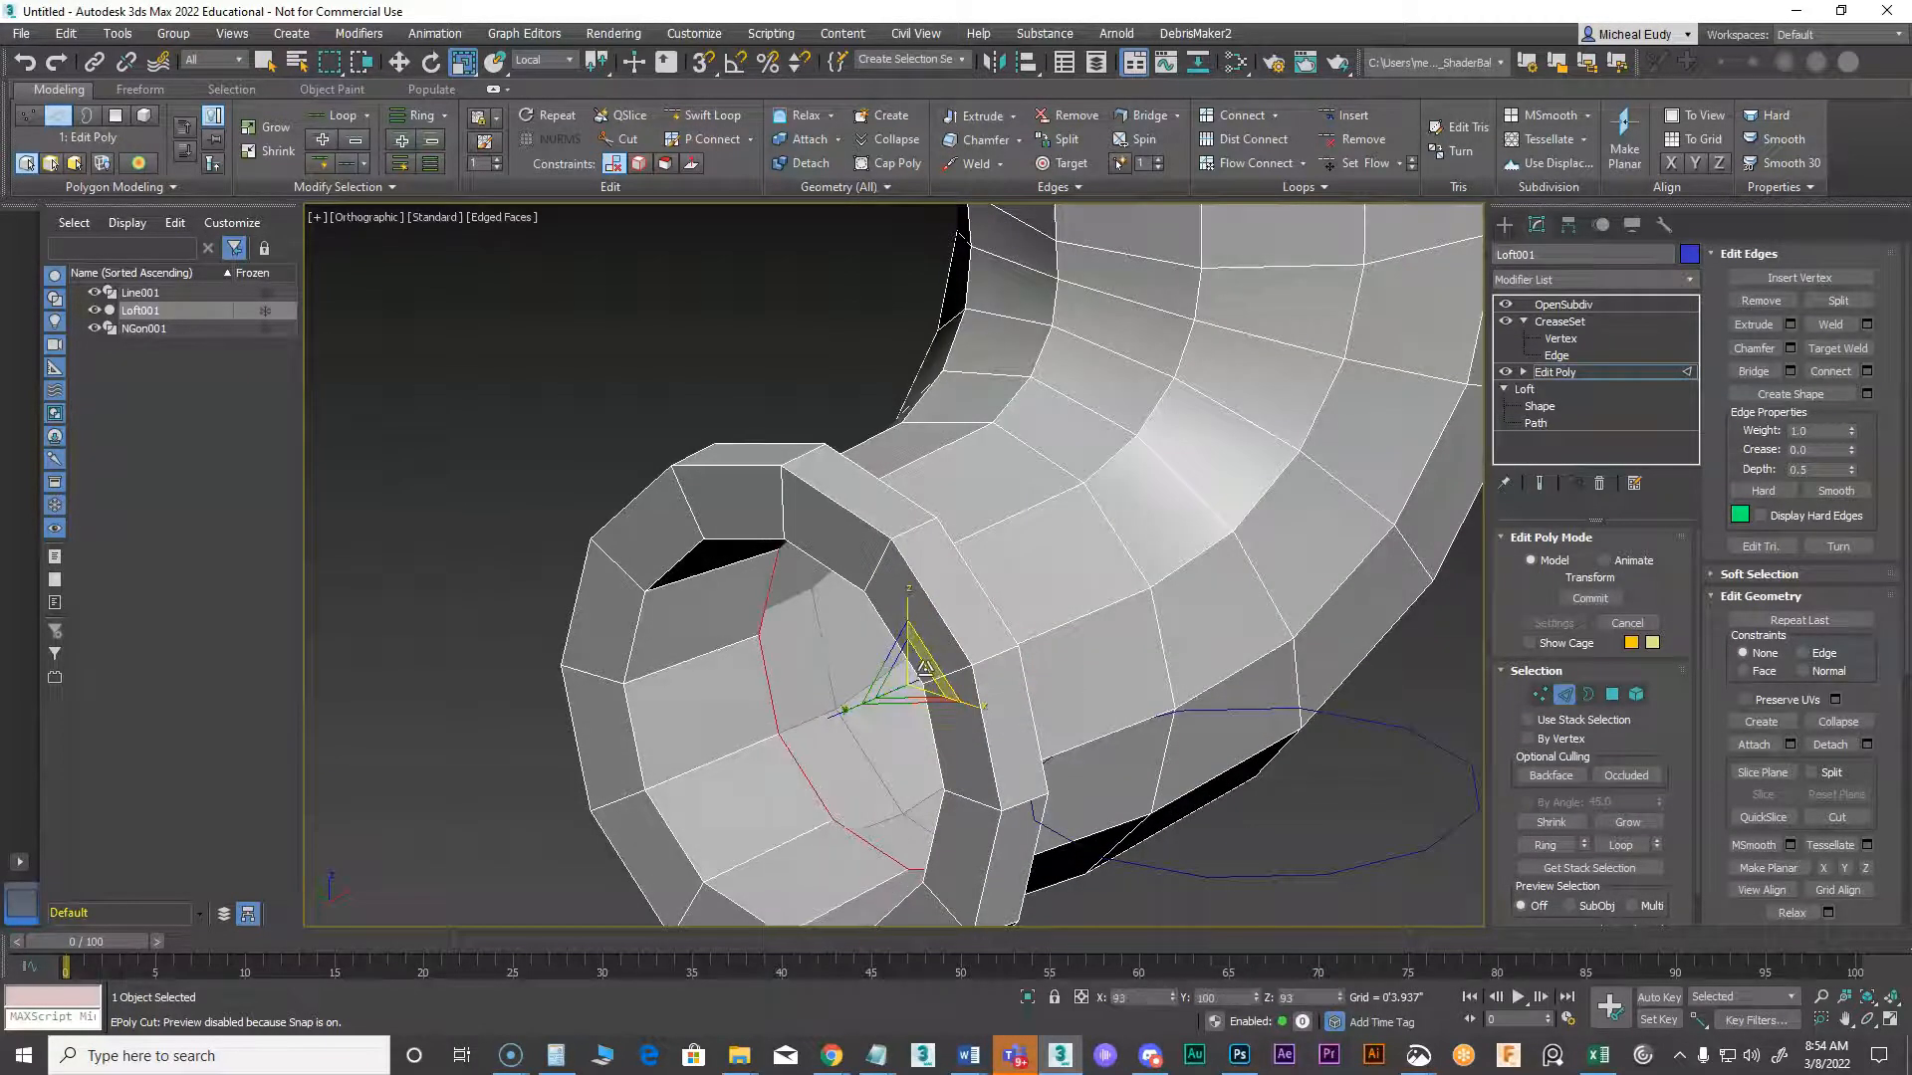
click(1564, 694)
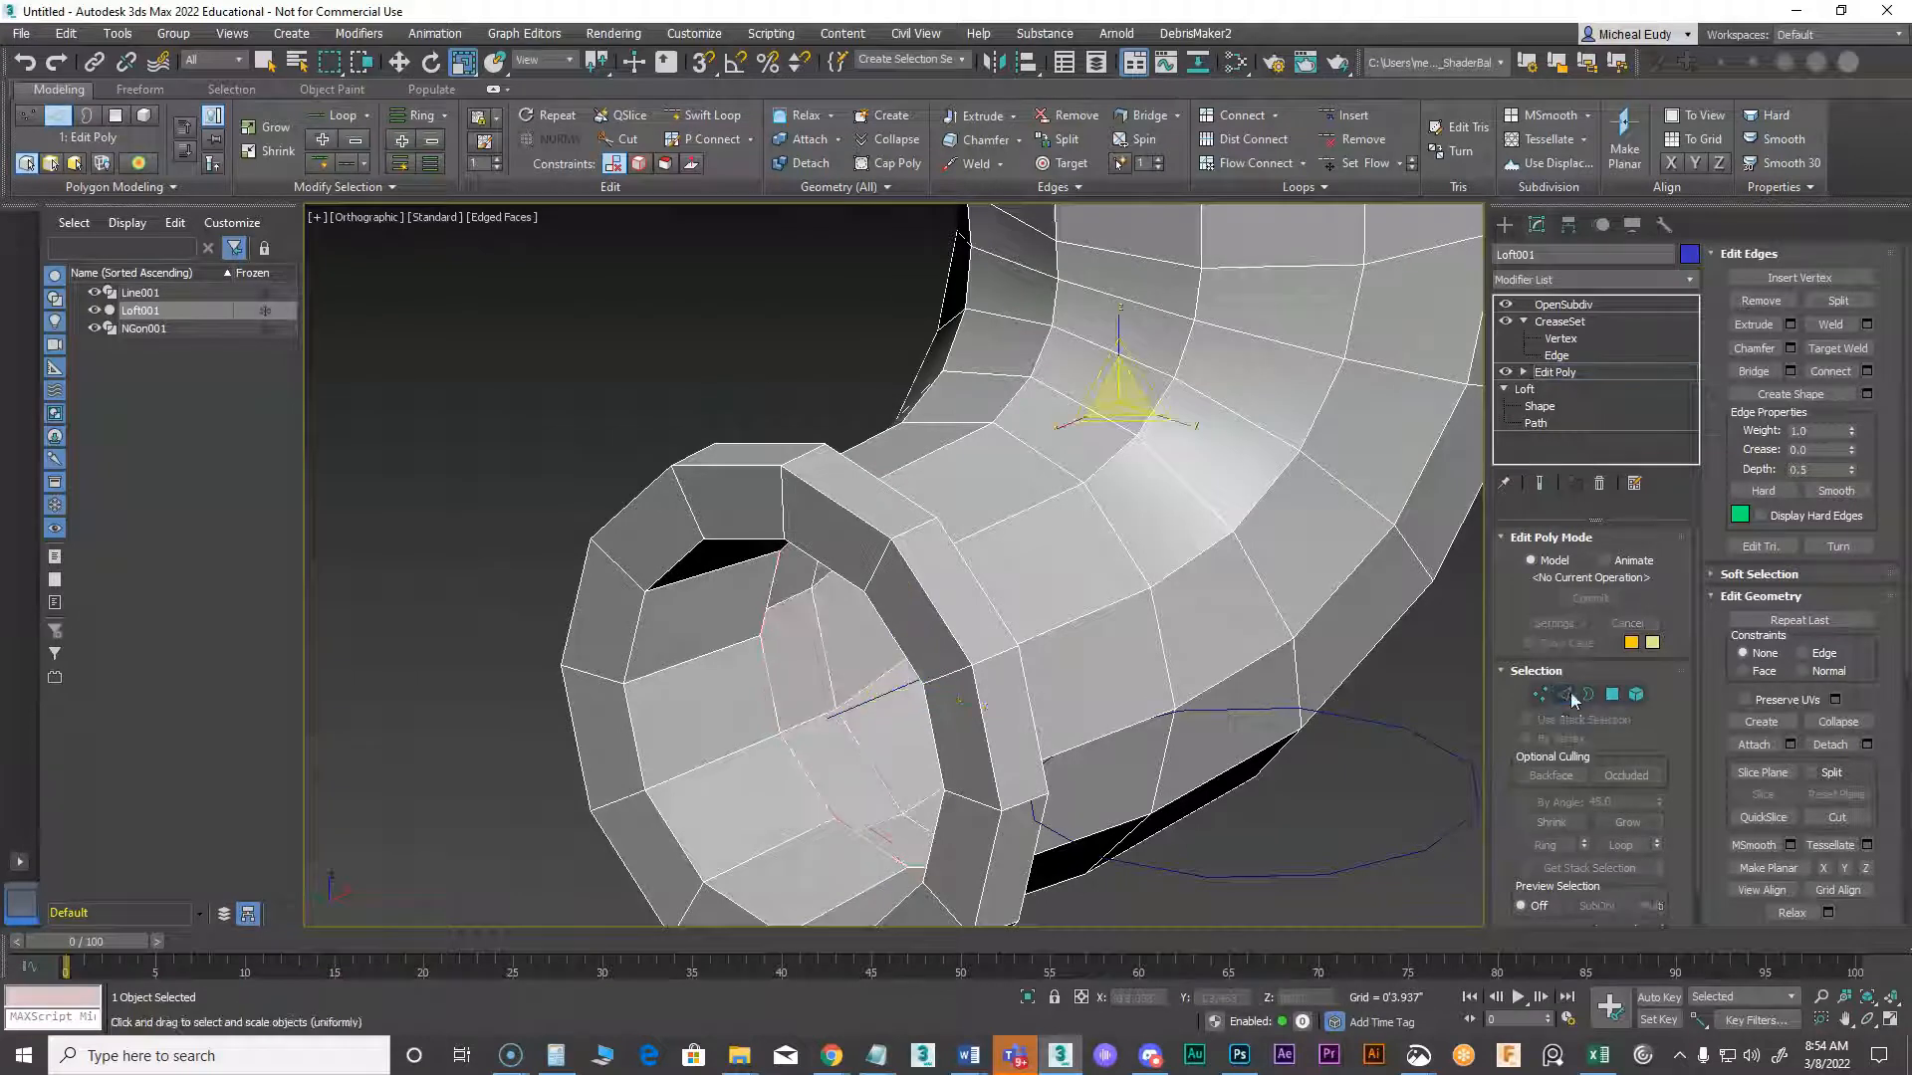
Return to the CreaseSet modifier's Edge level with the lower flange in view
alt+middle_drag(1025, 586, 1461, 434)
click(1565, 320)
scroll(958, 575, down, 3)
middle_drag(957, 575, 1180, 669)
scroll(905, 653, down, 2)
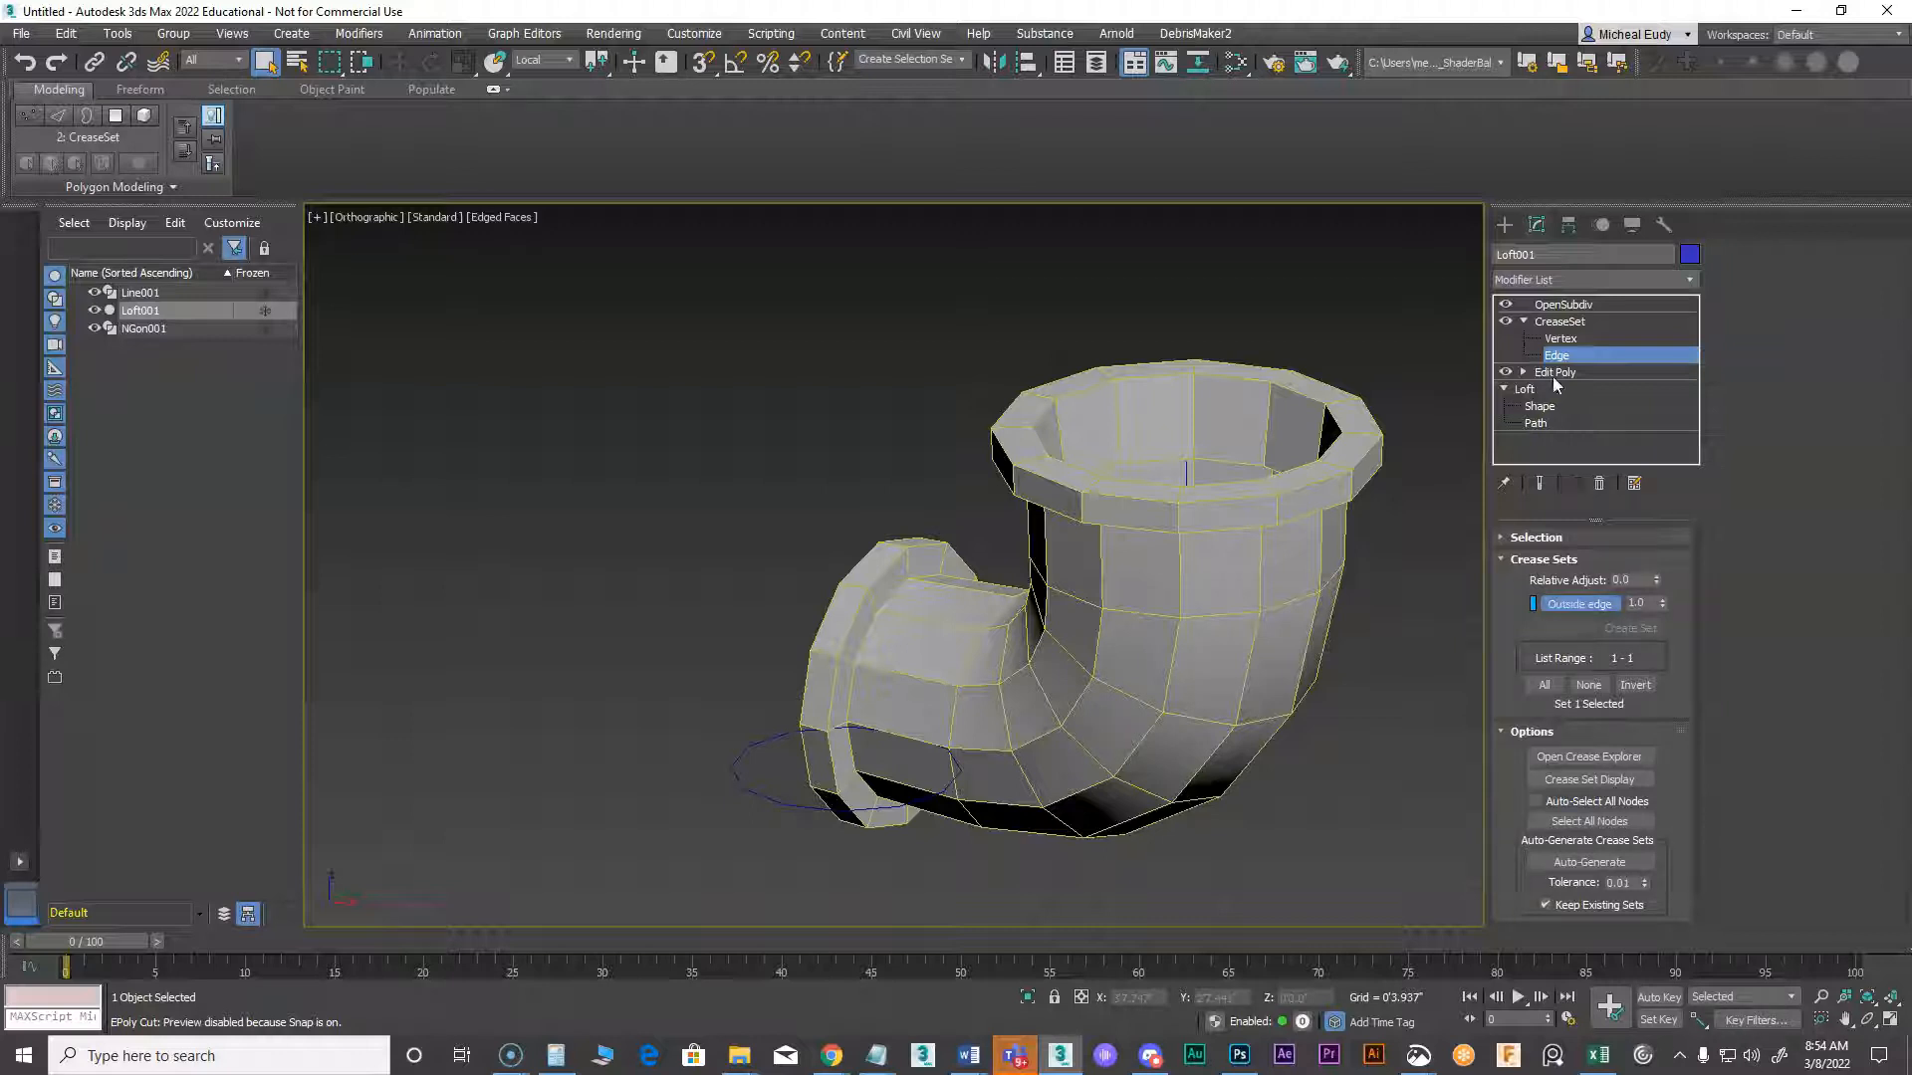
double_click(894, 595)
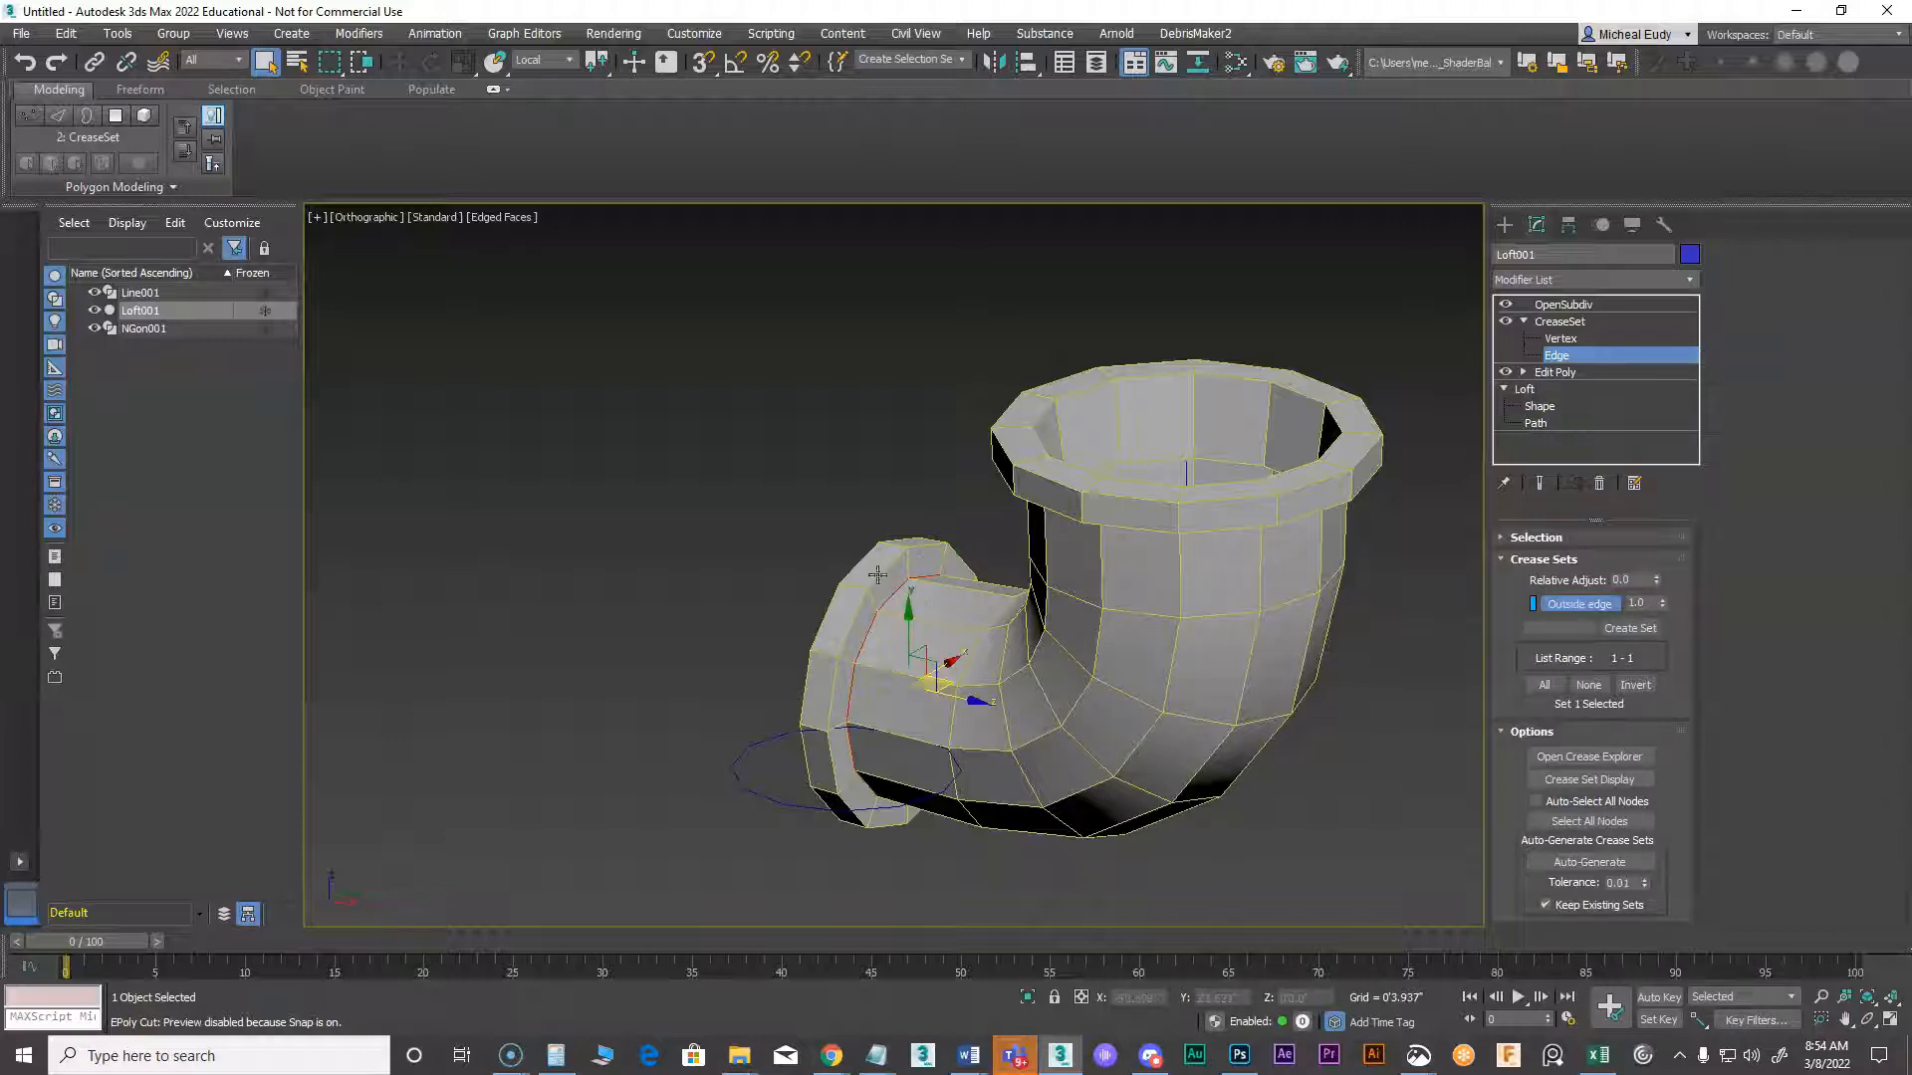
ctrl+double_click(877, 570)
scroll(880, 633, up, 2)
click(855, 575)
double_click(897, 575)
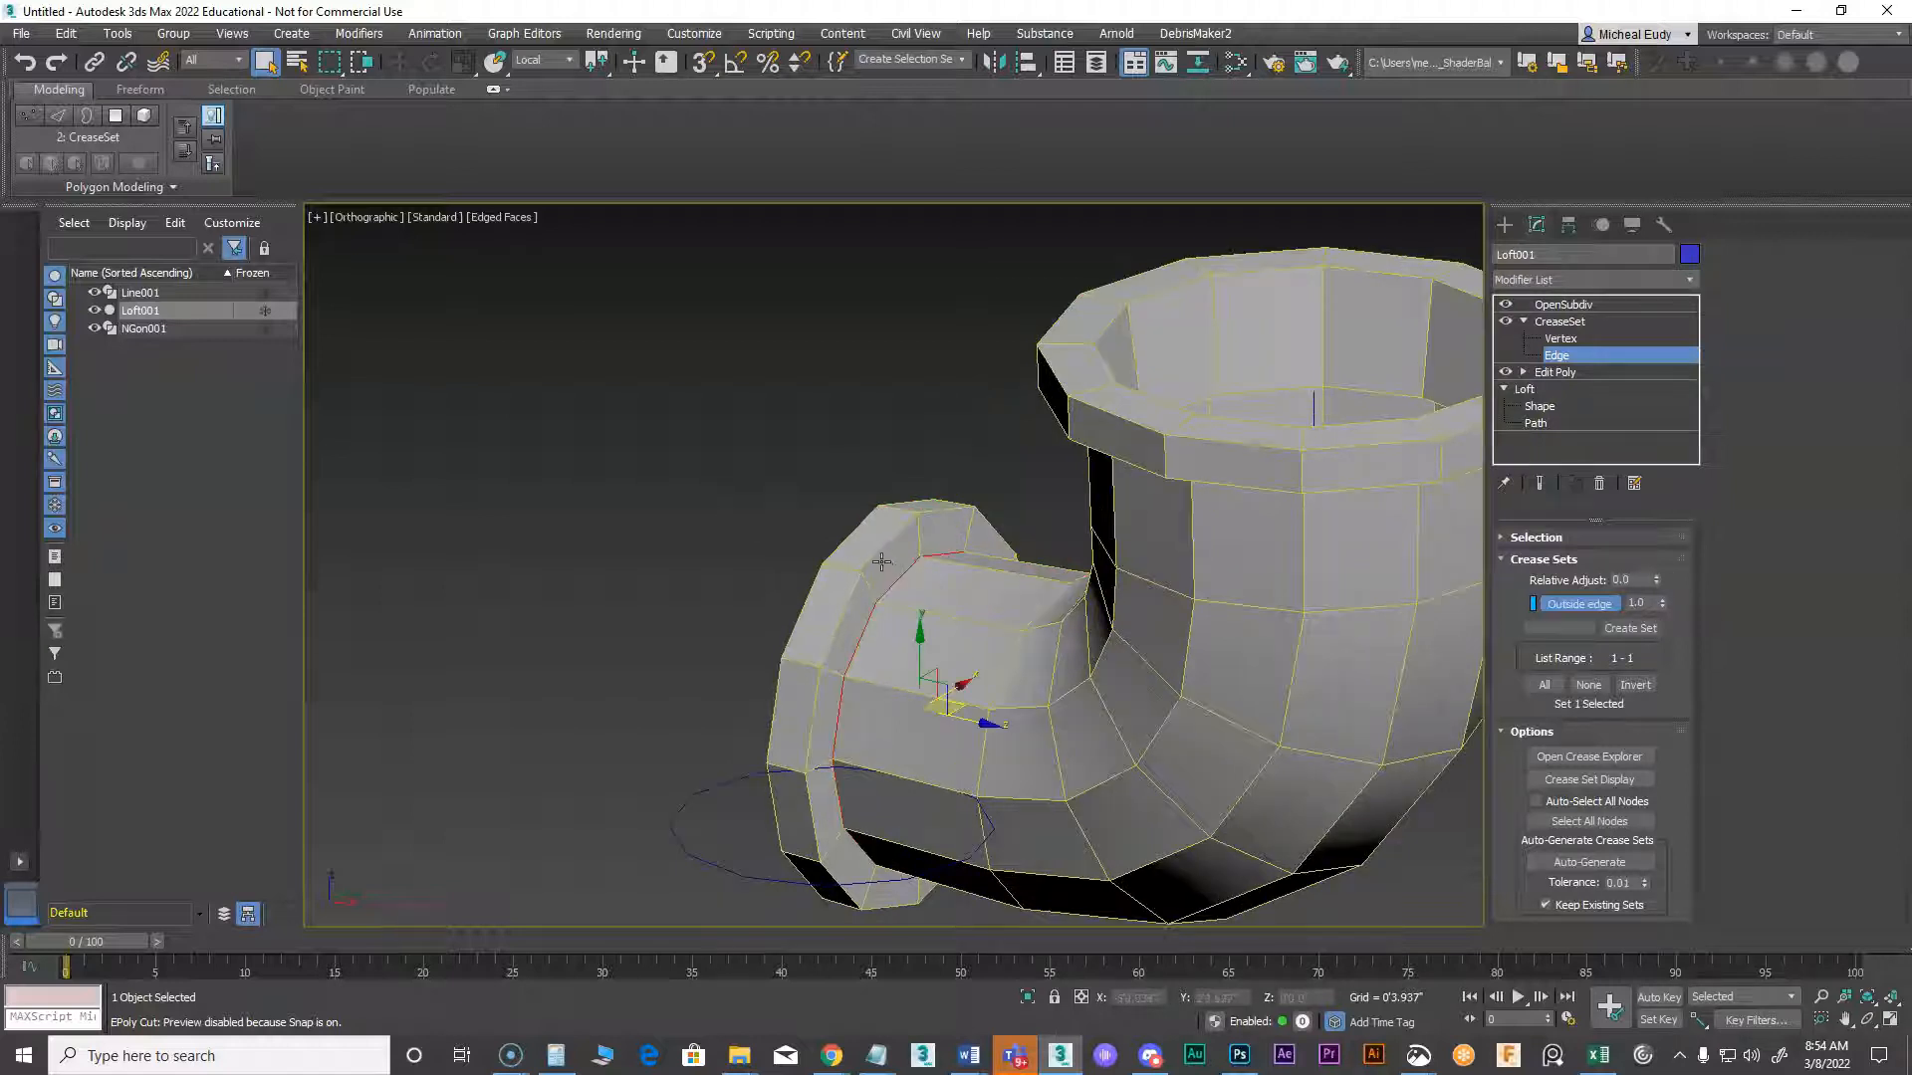
ctrl+double_click(873, 559)
click(770, 548)
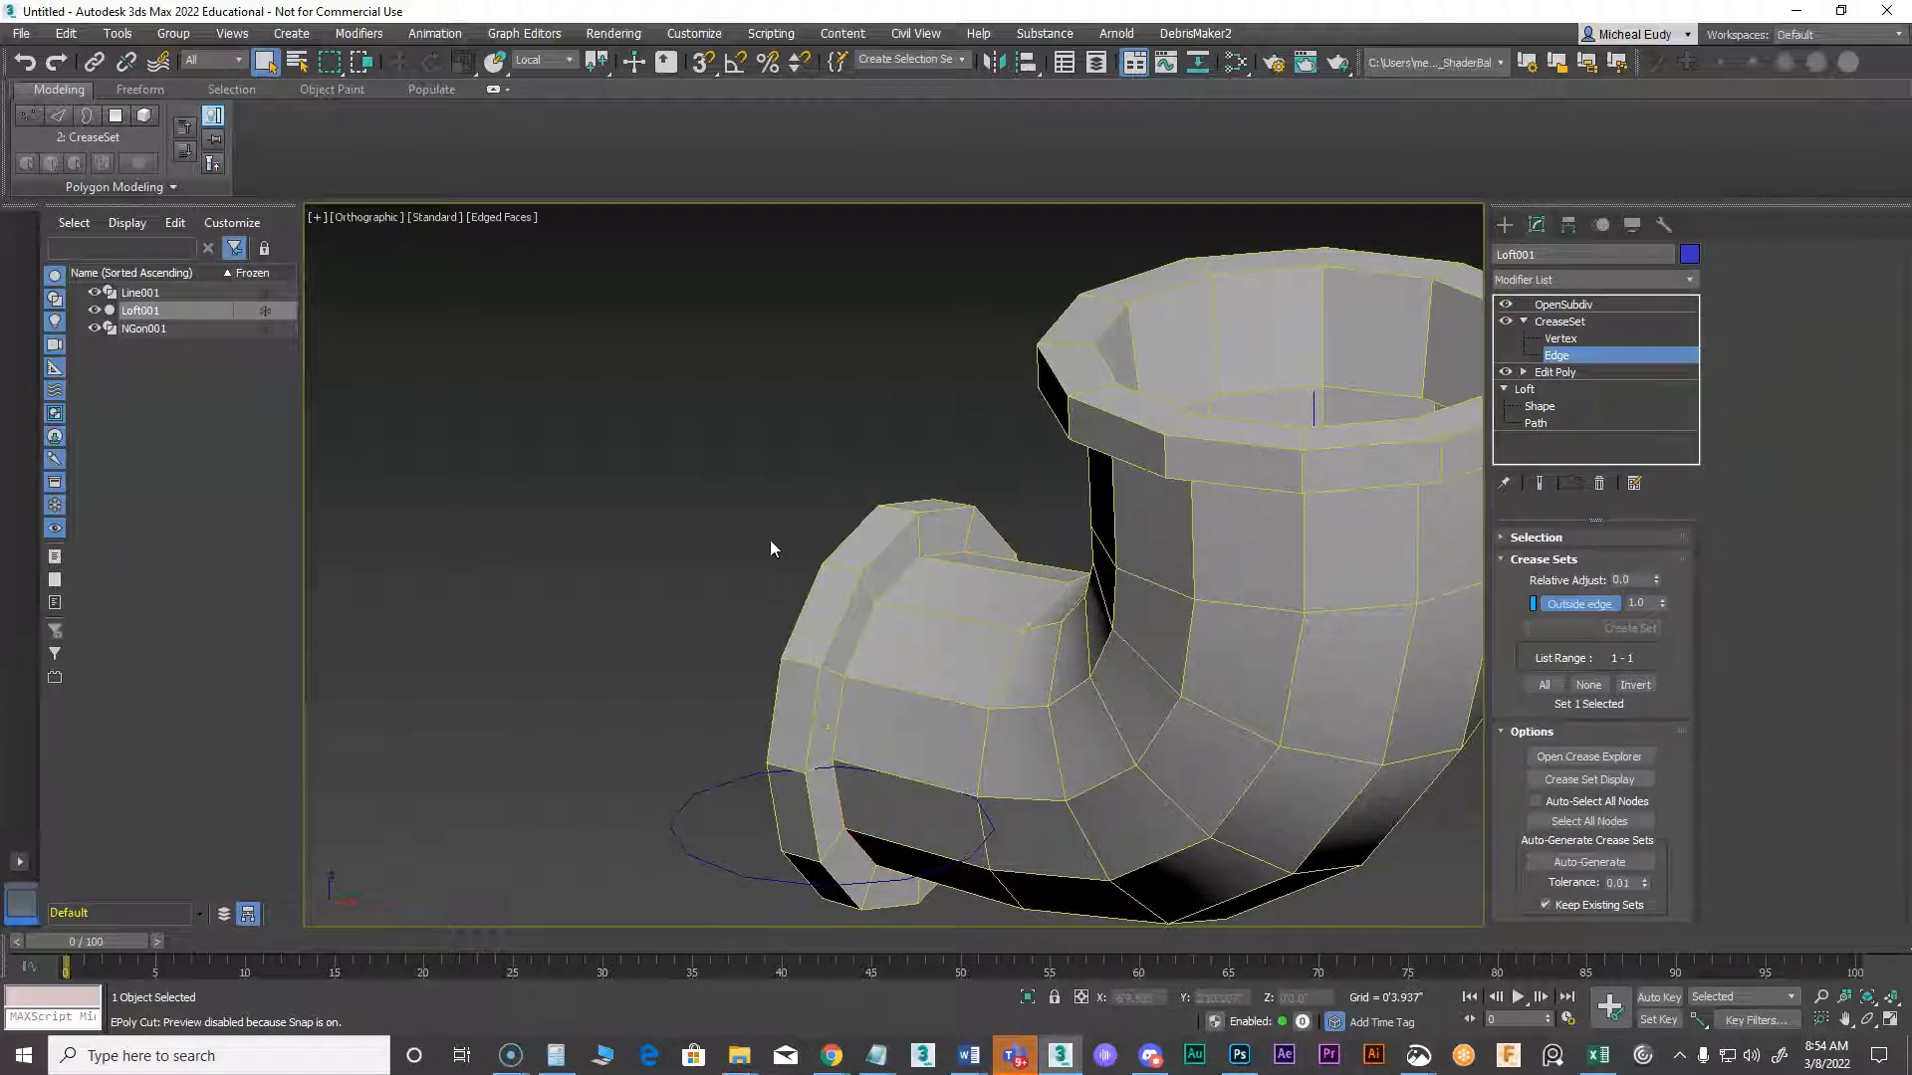
double_click(891, 587)
Select the lower flange's inner front, outer front and outer rear edge loops for creasing
alt+middle_drag(866, 588, 945, 623)
double_click(689, 561)
ctrl+double_click(719, 509)
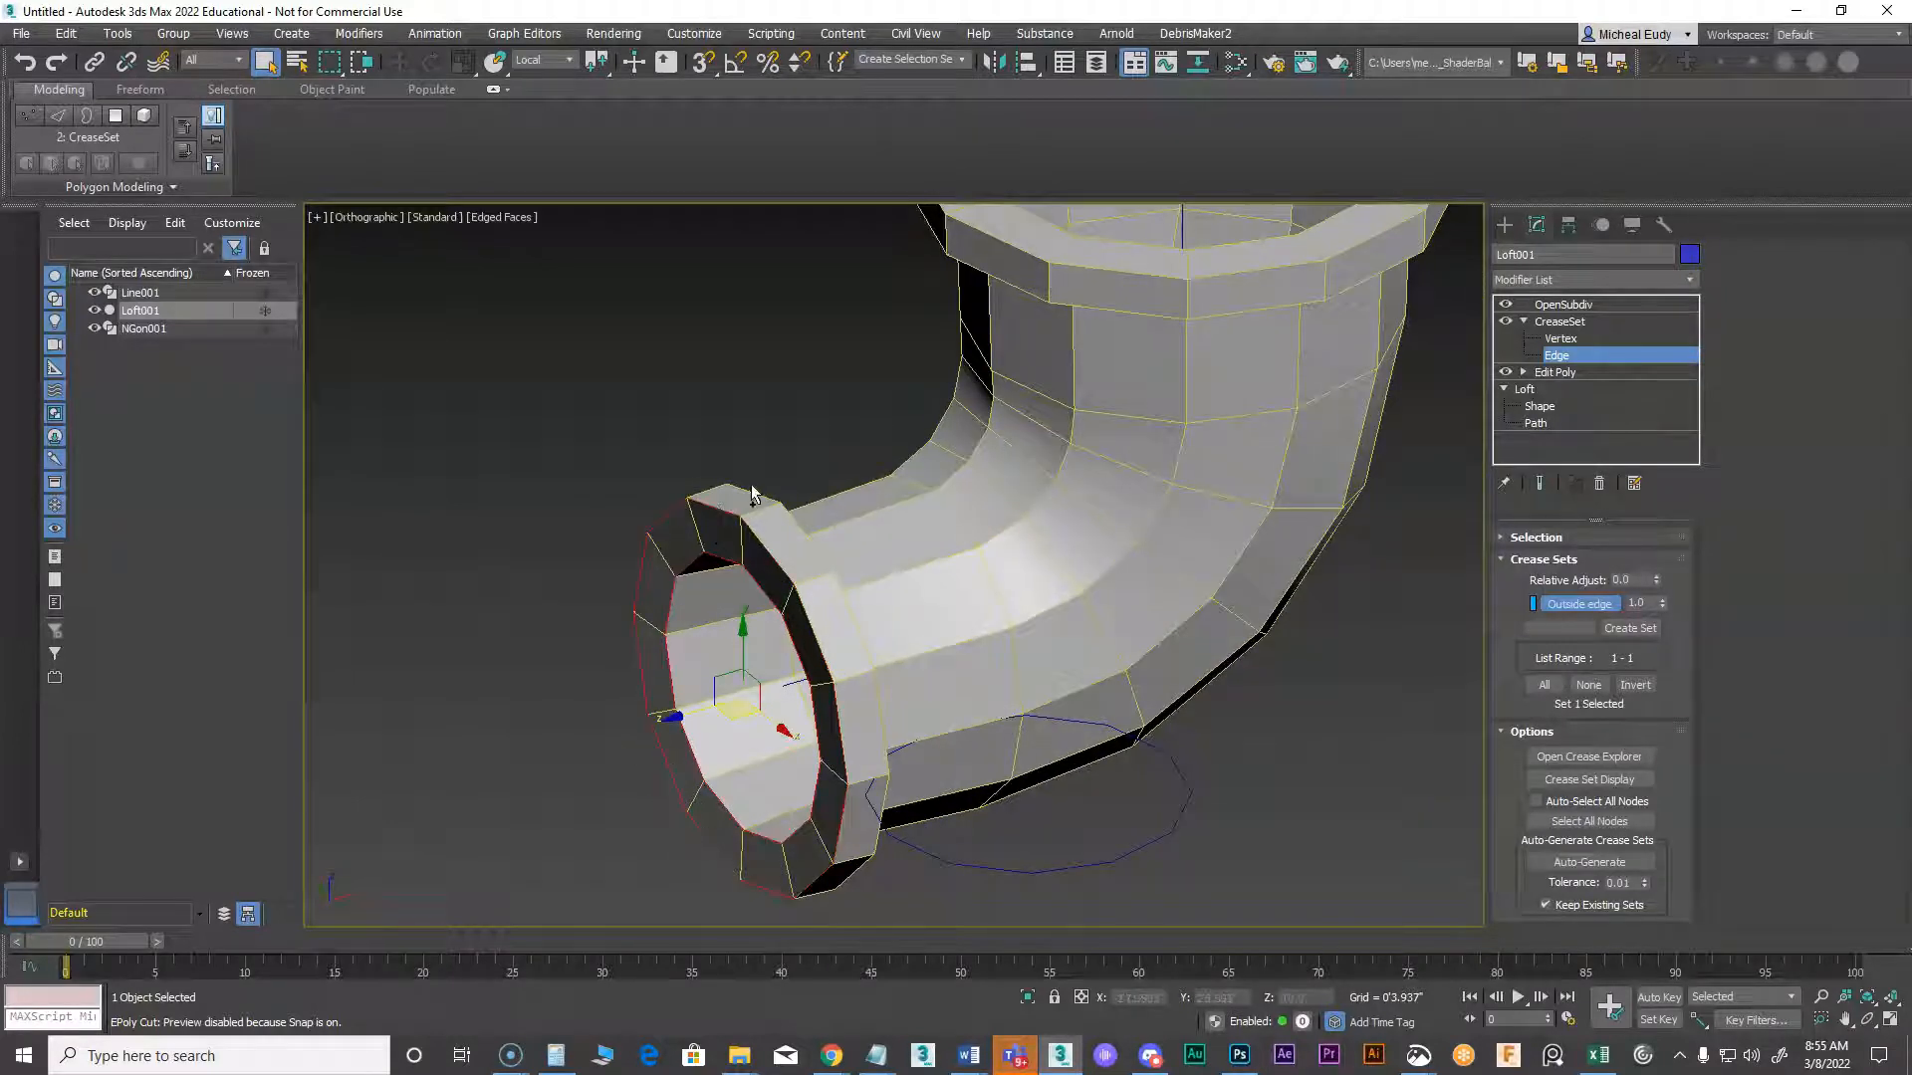
ctrl+double_click(747, 490)
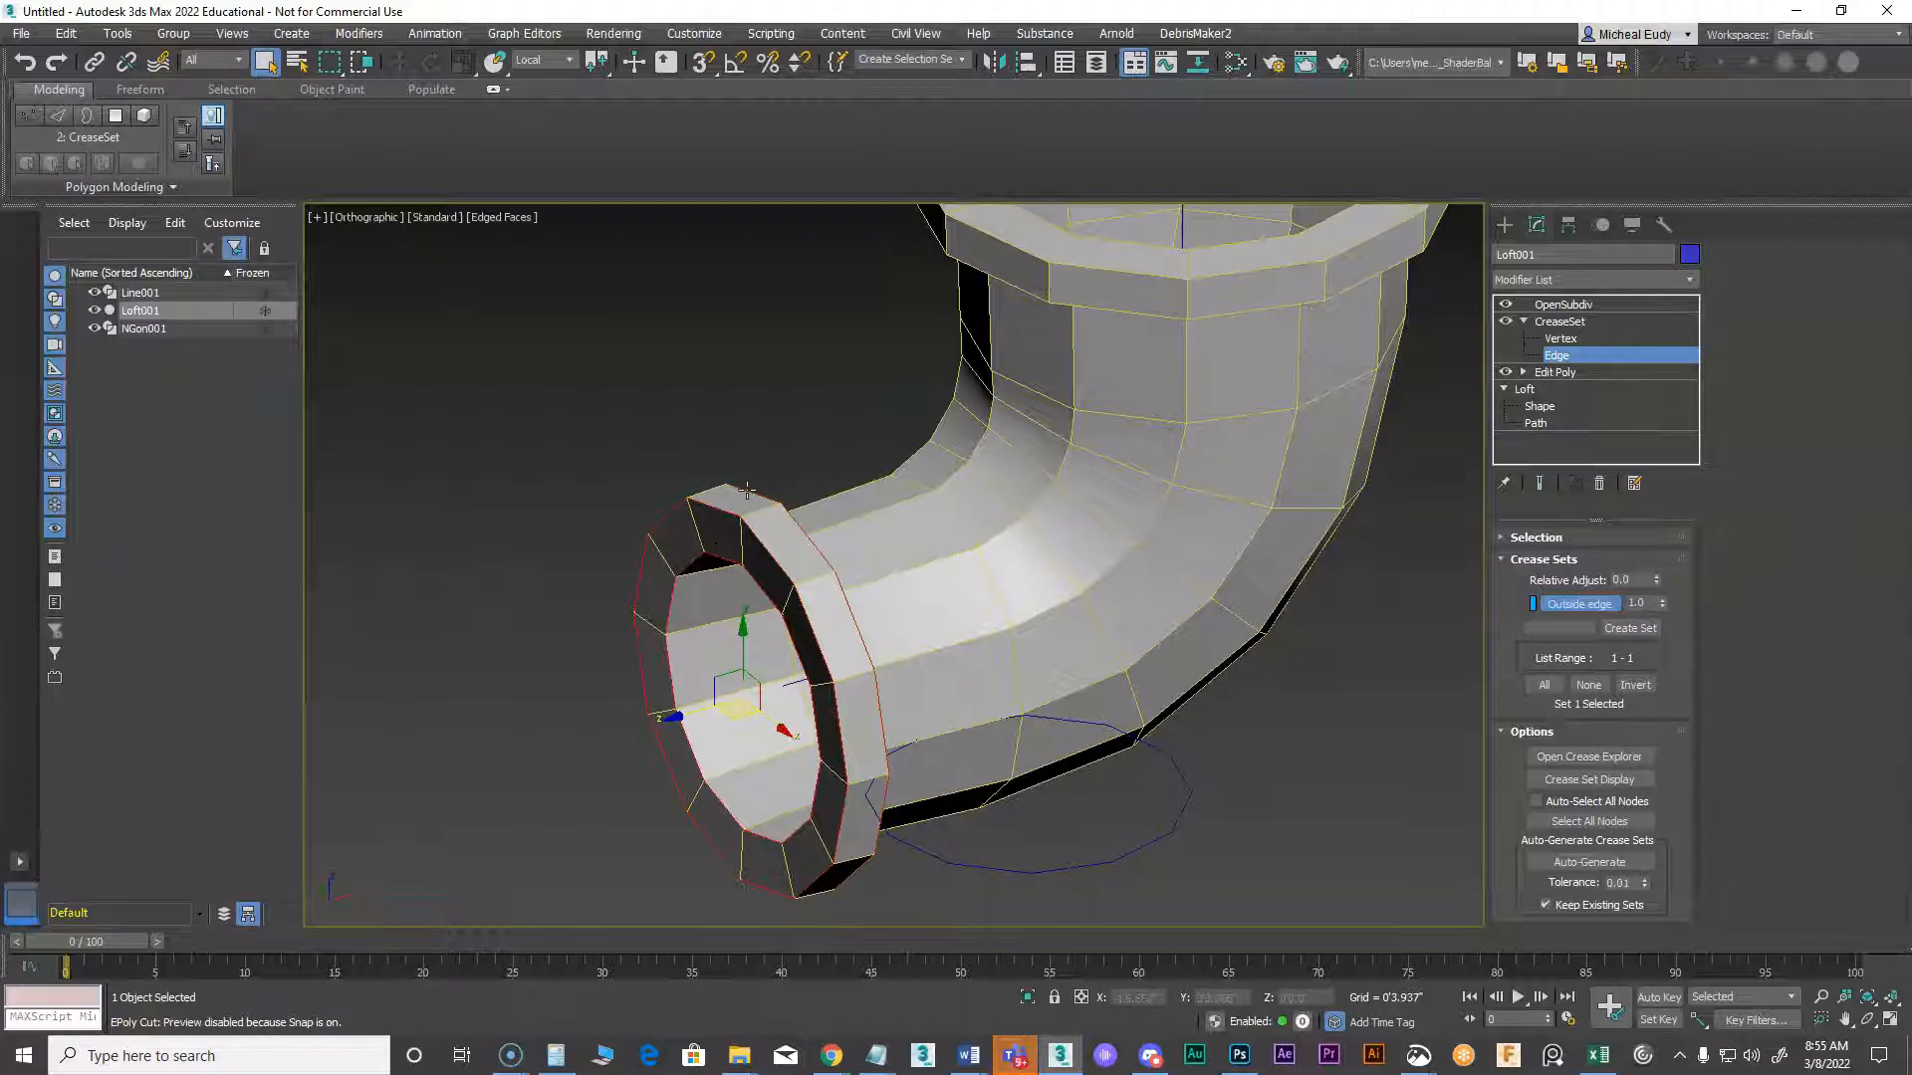
Add the selected lower flange edges to the Outside edge crease set and return to the OpenSubdiv modifier
right_click(1571, 608)
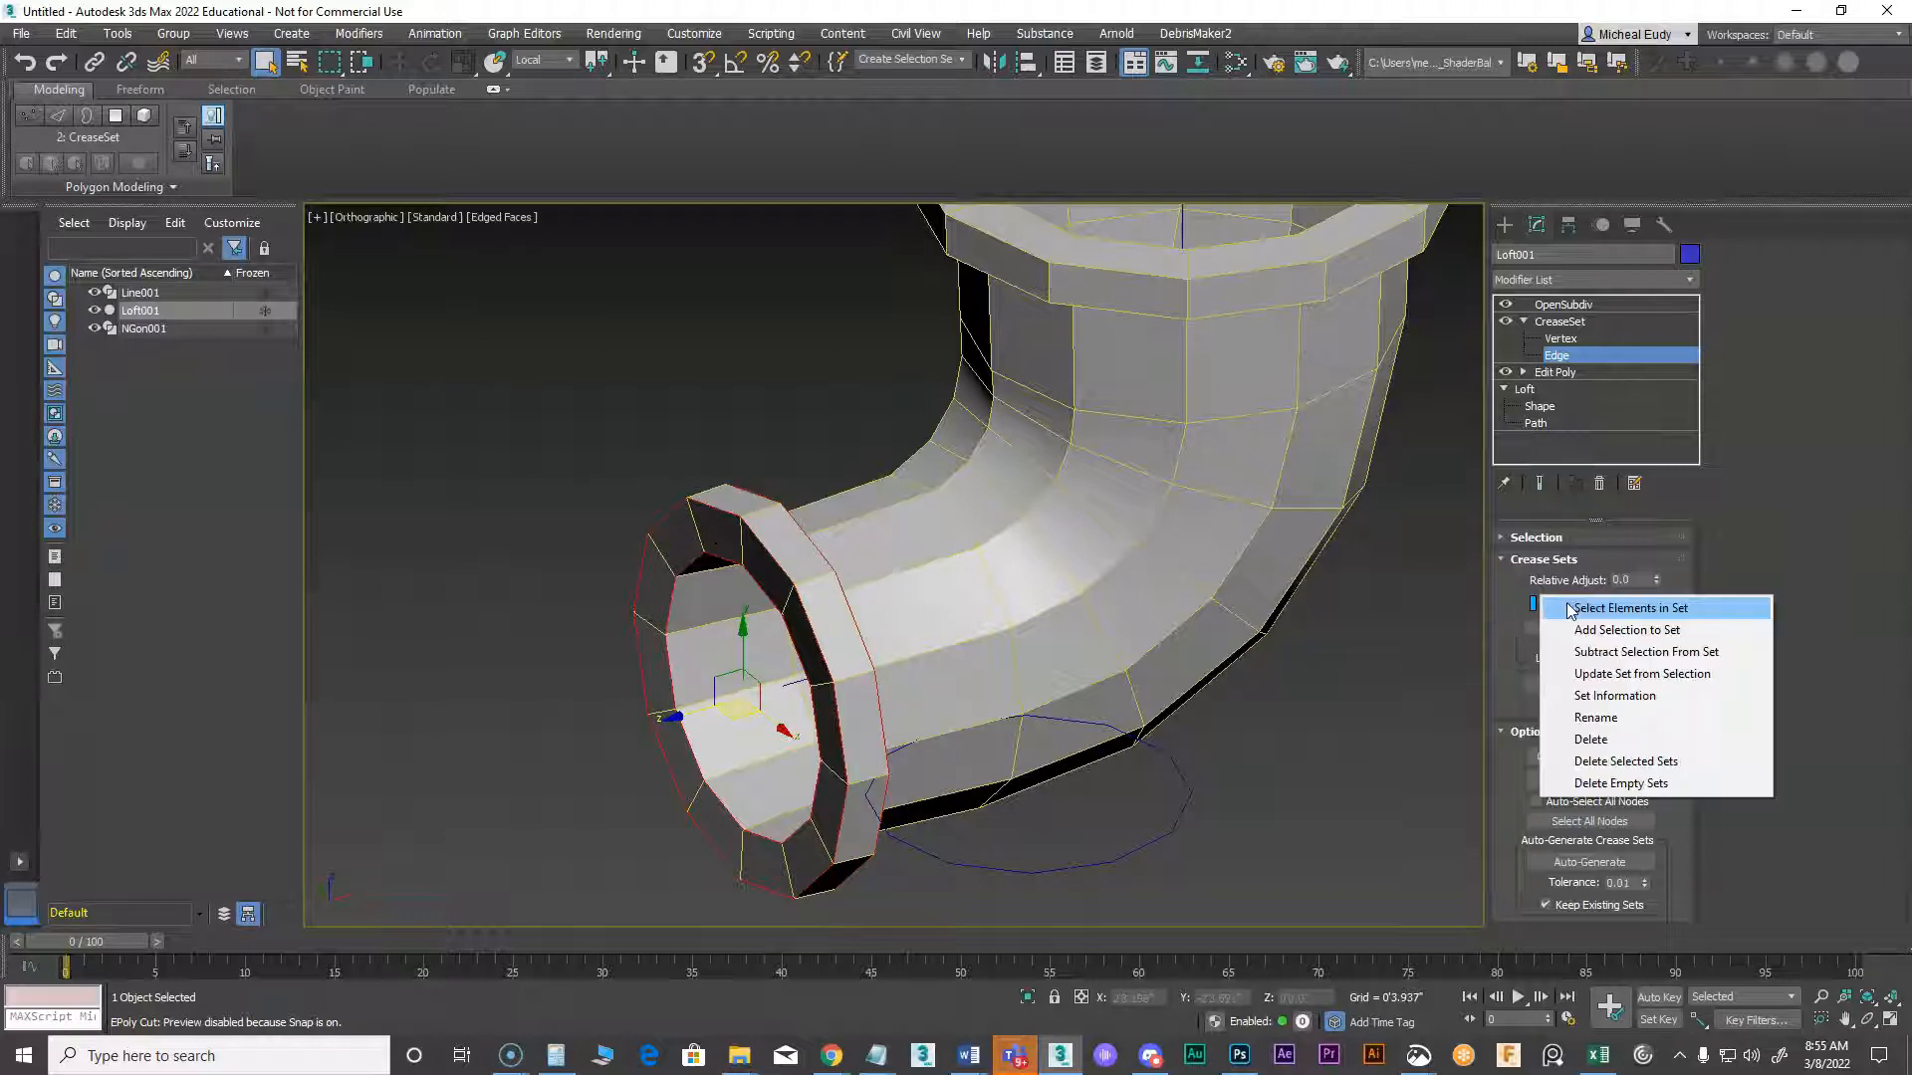
click(1626, 630)
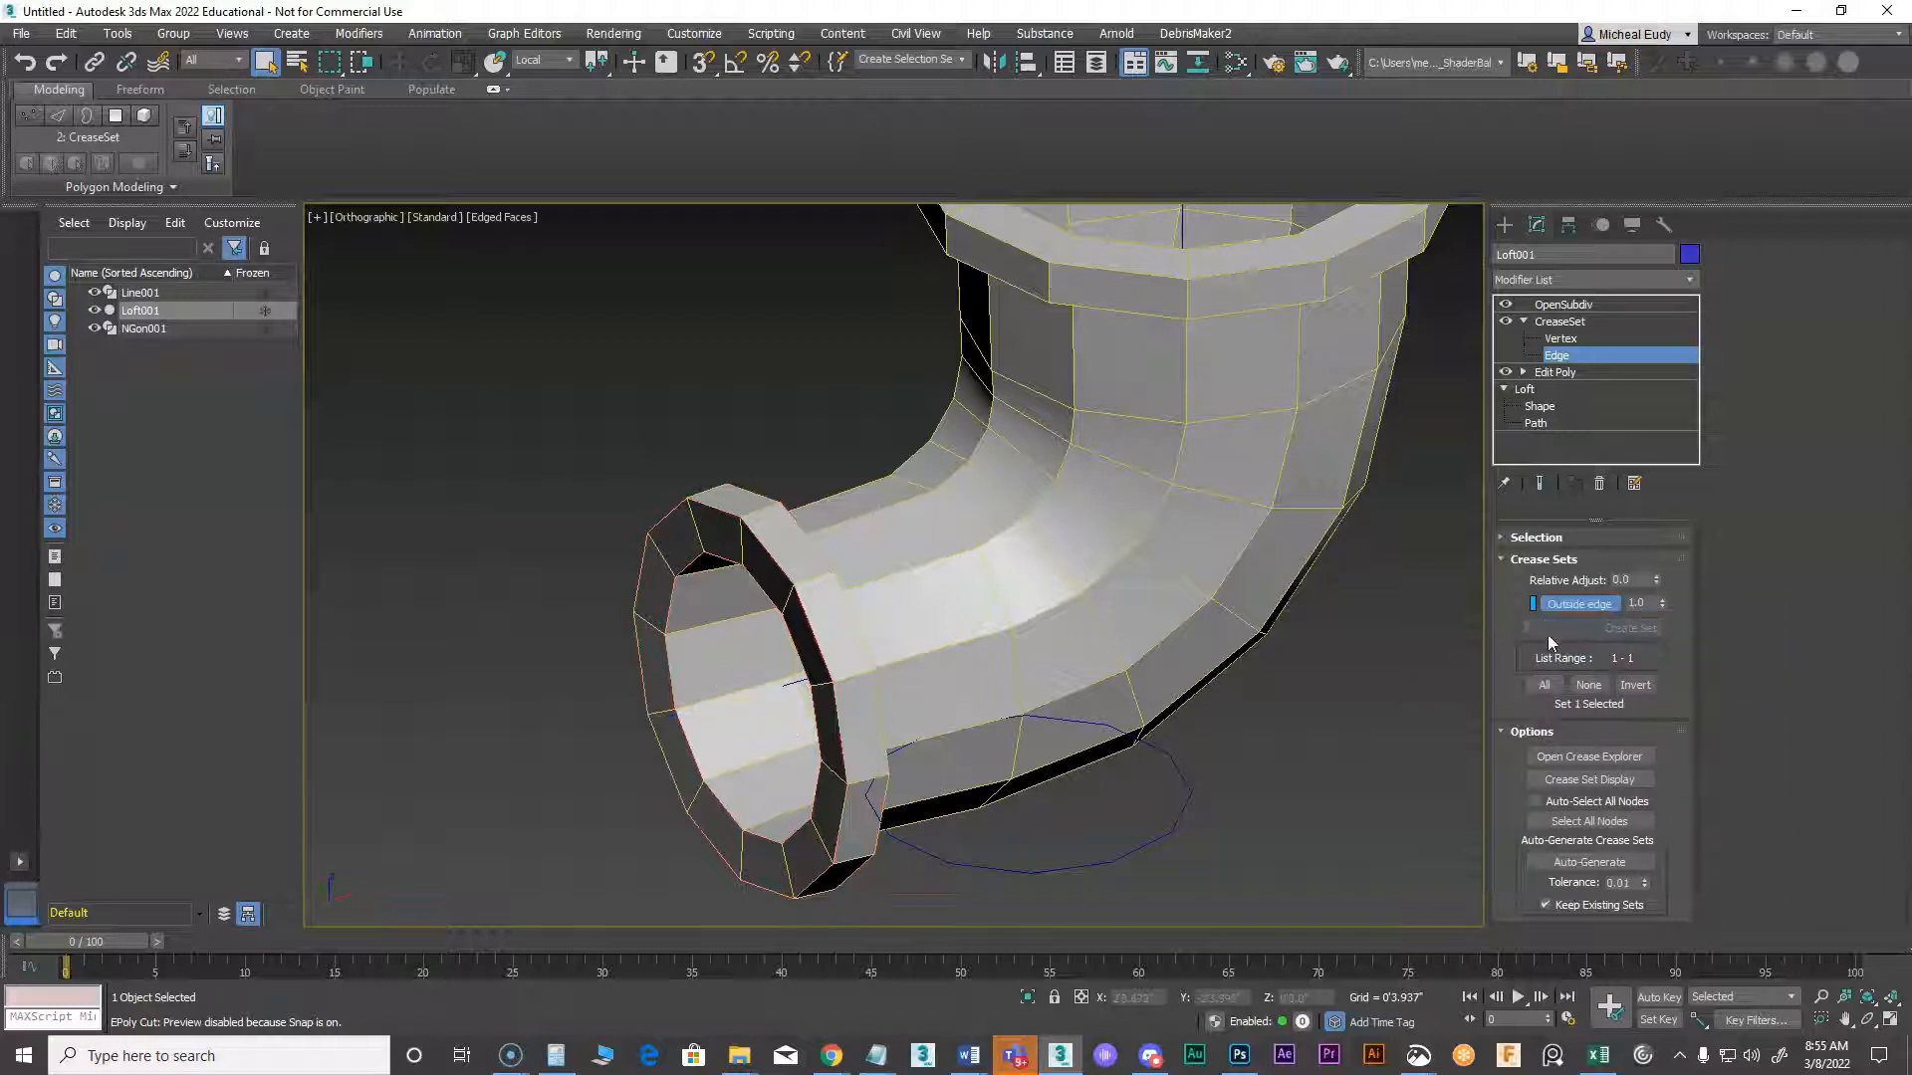
click(1564, 305)
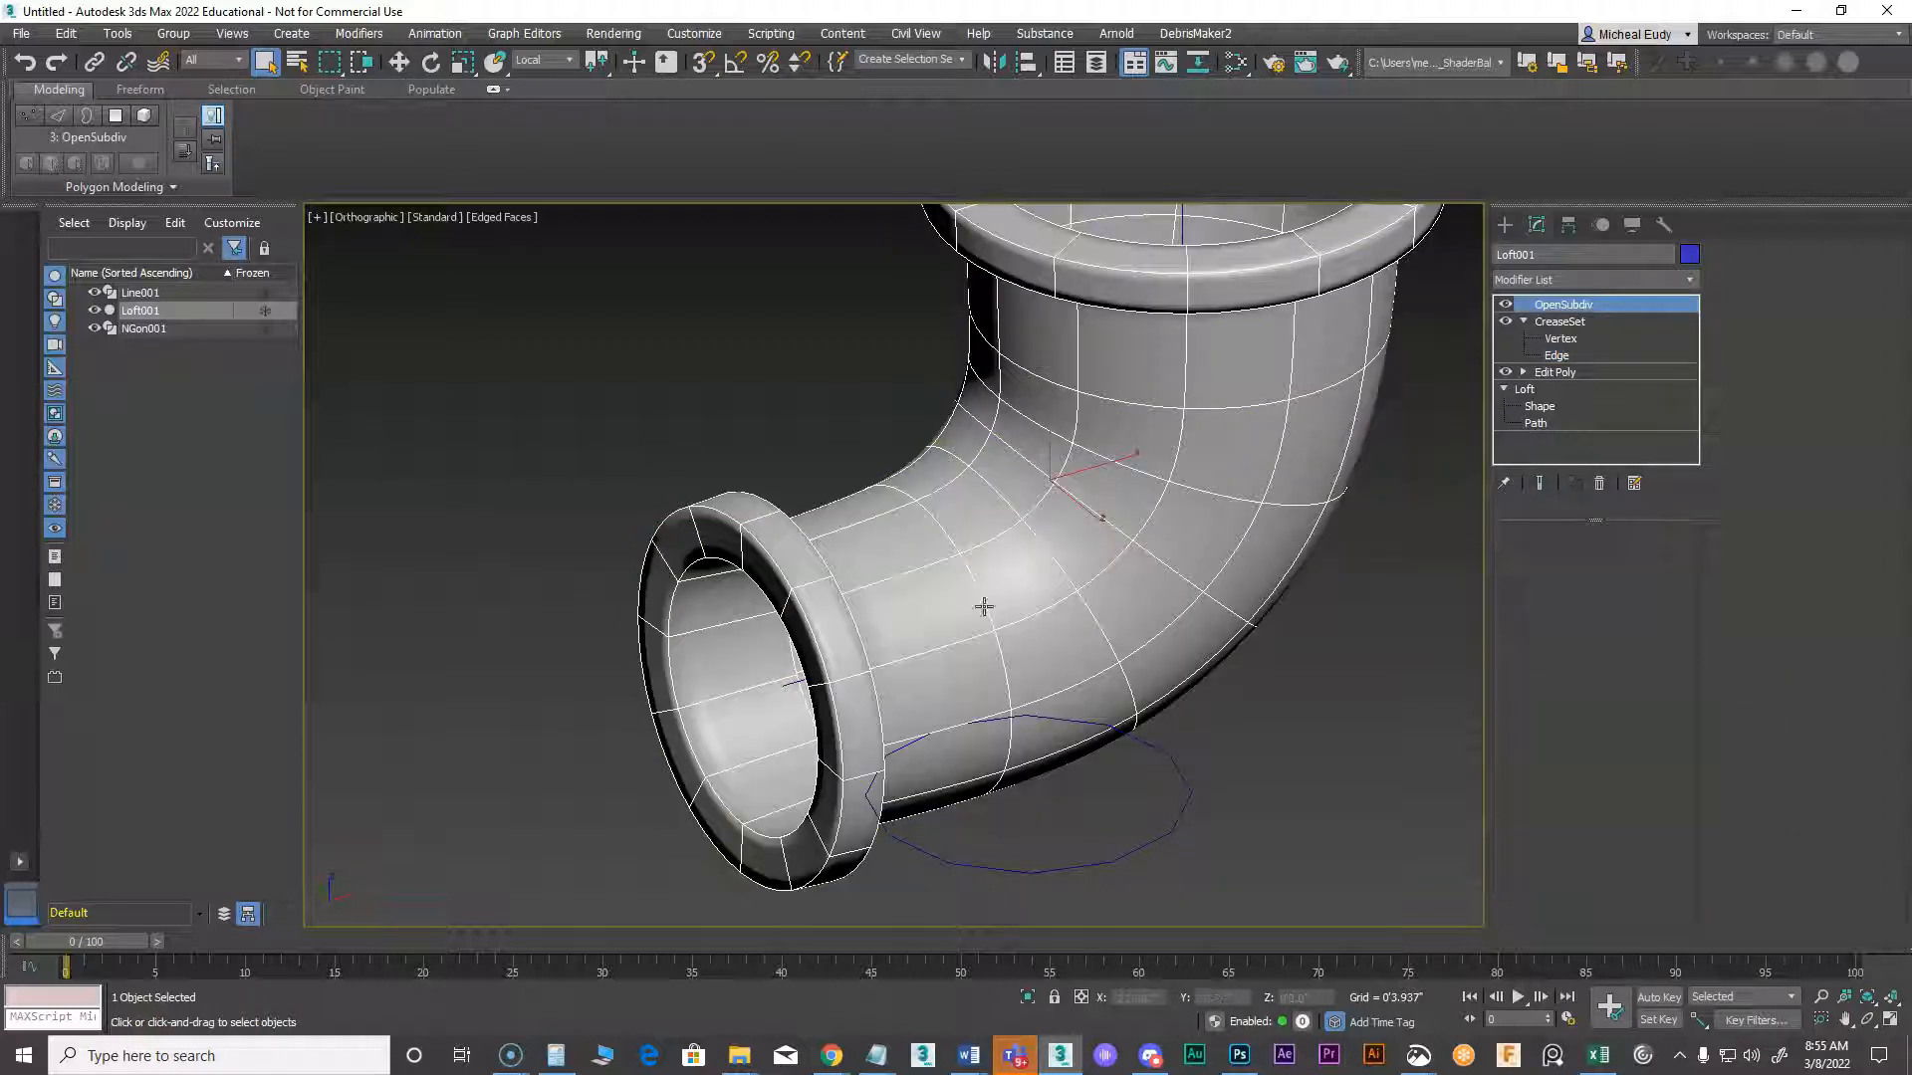
scroll(1025, 667, down, 3)
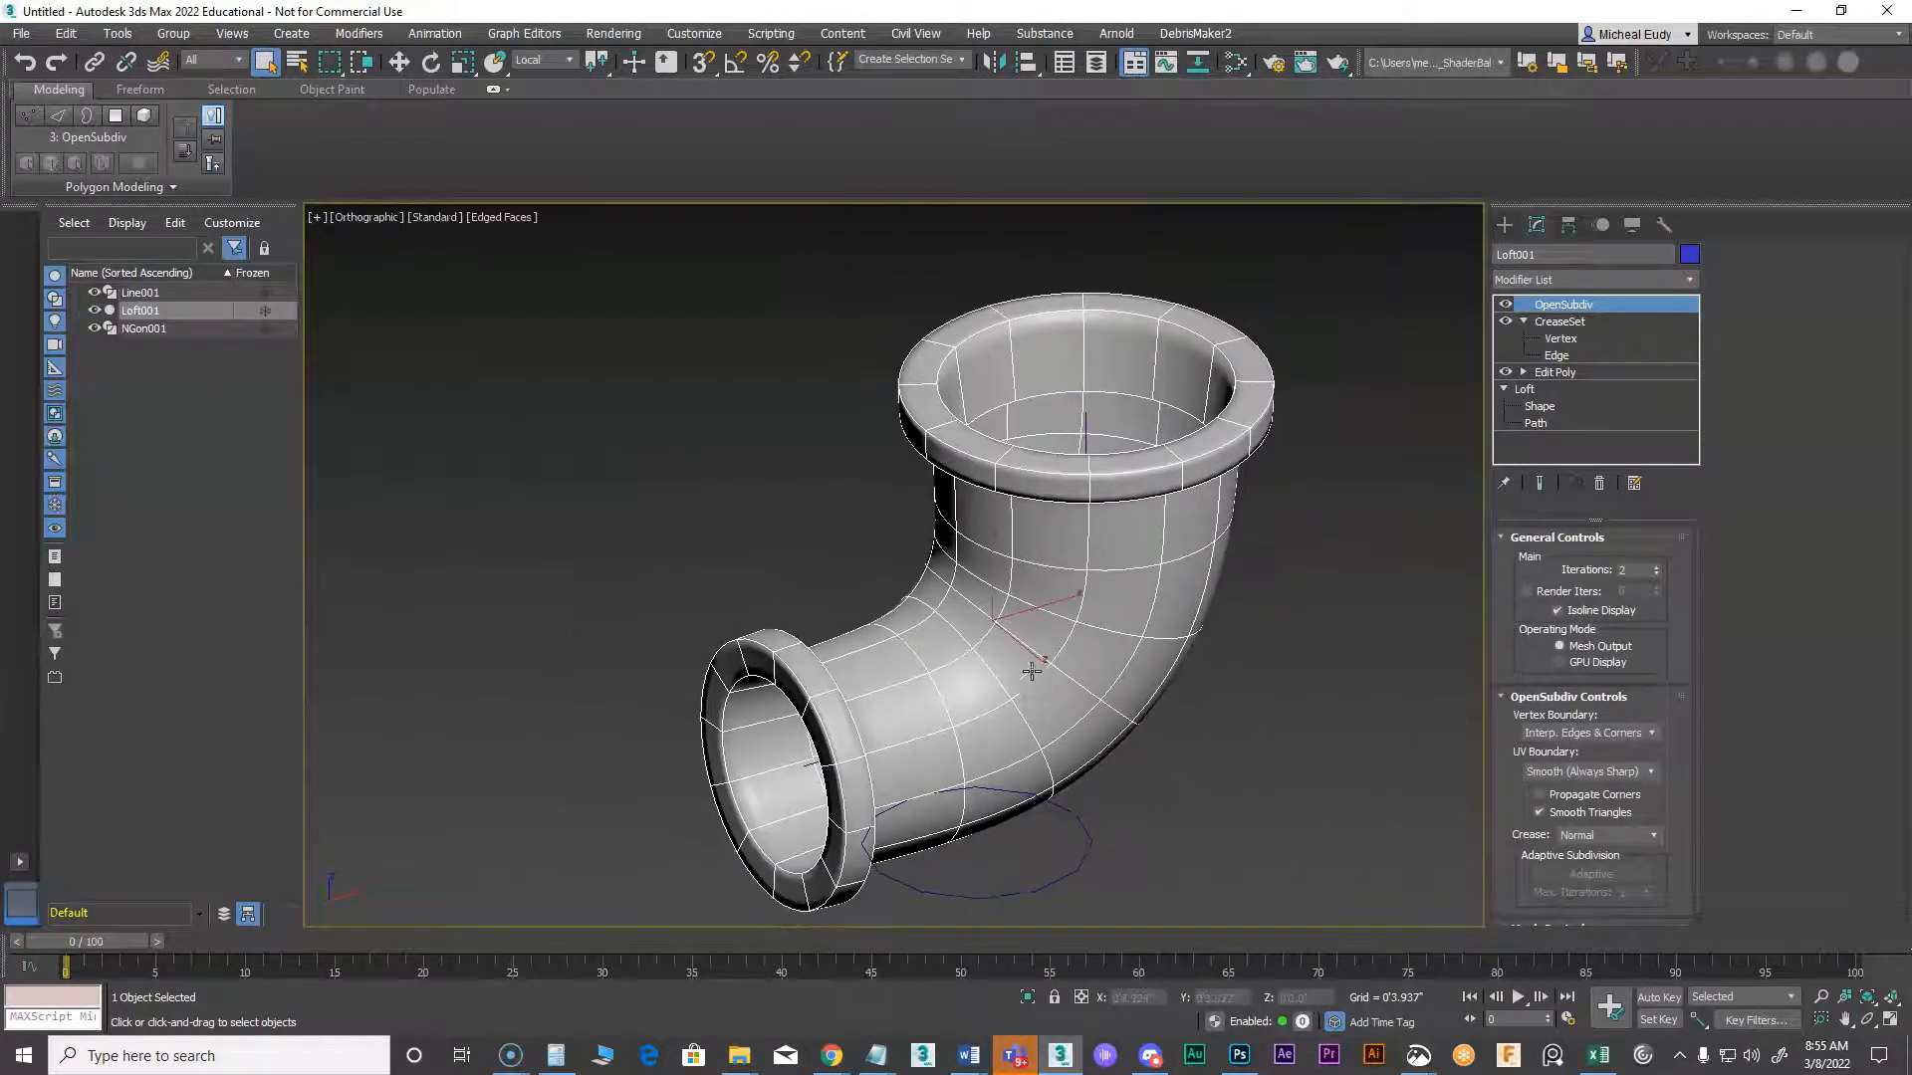
mouse_move(1040, 684)
alt+middle_down()
mouse_move(1024, 642)
mouse_move(1013, 685)
mouse_move(975, 613)
alt+middle_up()
Try 3 OpenSubdiv iterations on the pipe with edge display off, and restore the value to 2
key(F4)
click(1657, 568)
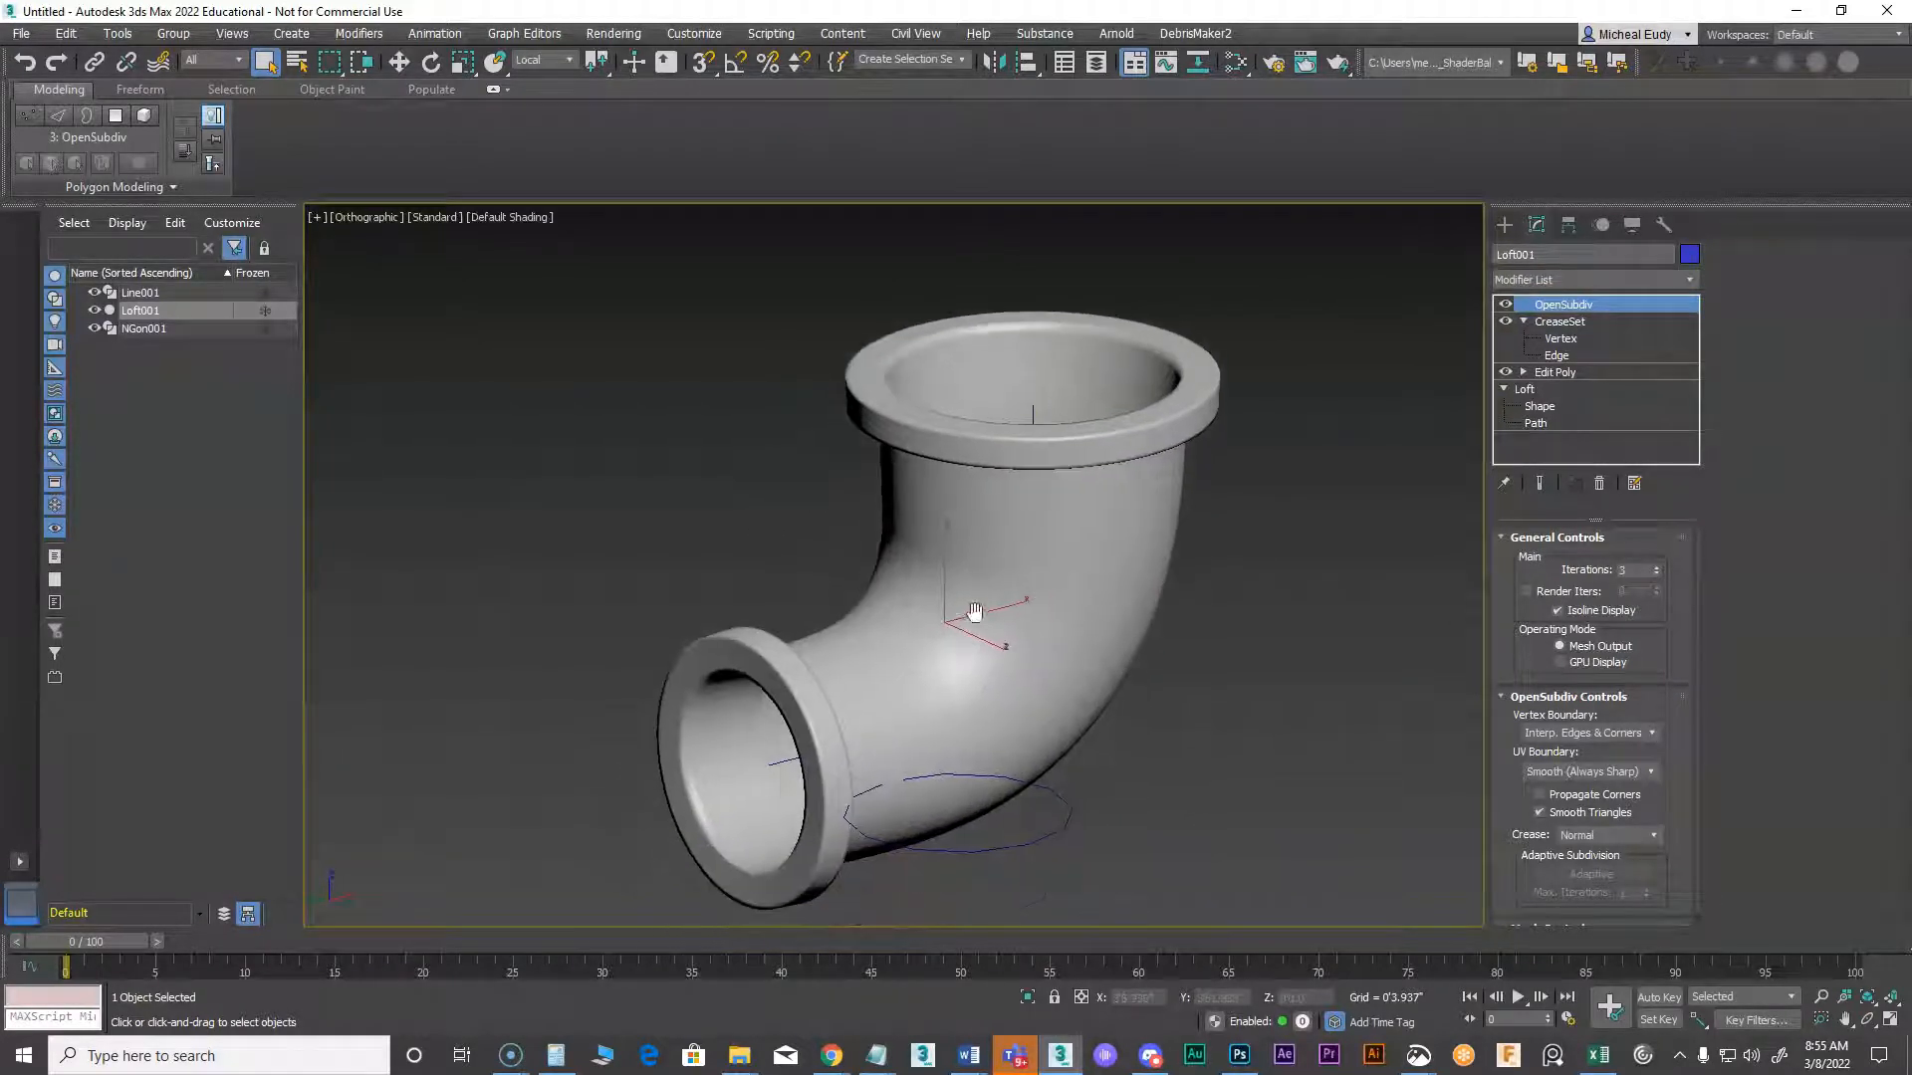
scroll(983, 600, up, 2)
scroll(986, 602, down, 2)
click(1657, 575)
scroll(973, 666, up, 2)
scroll(996, 662, down, 3)
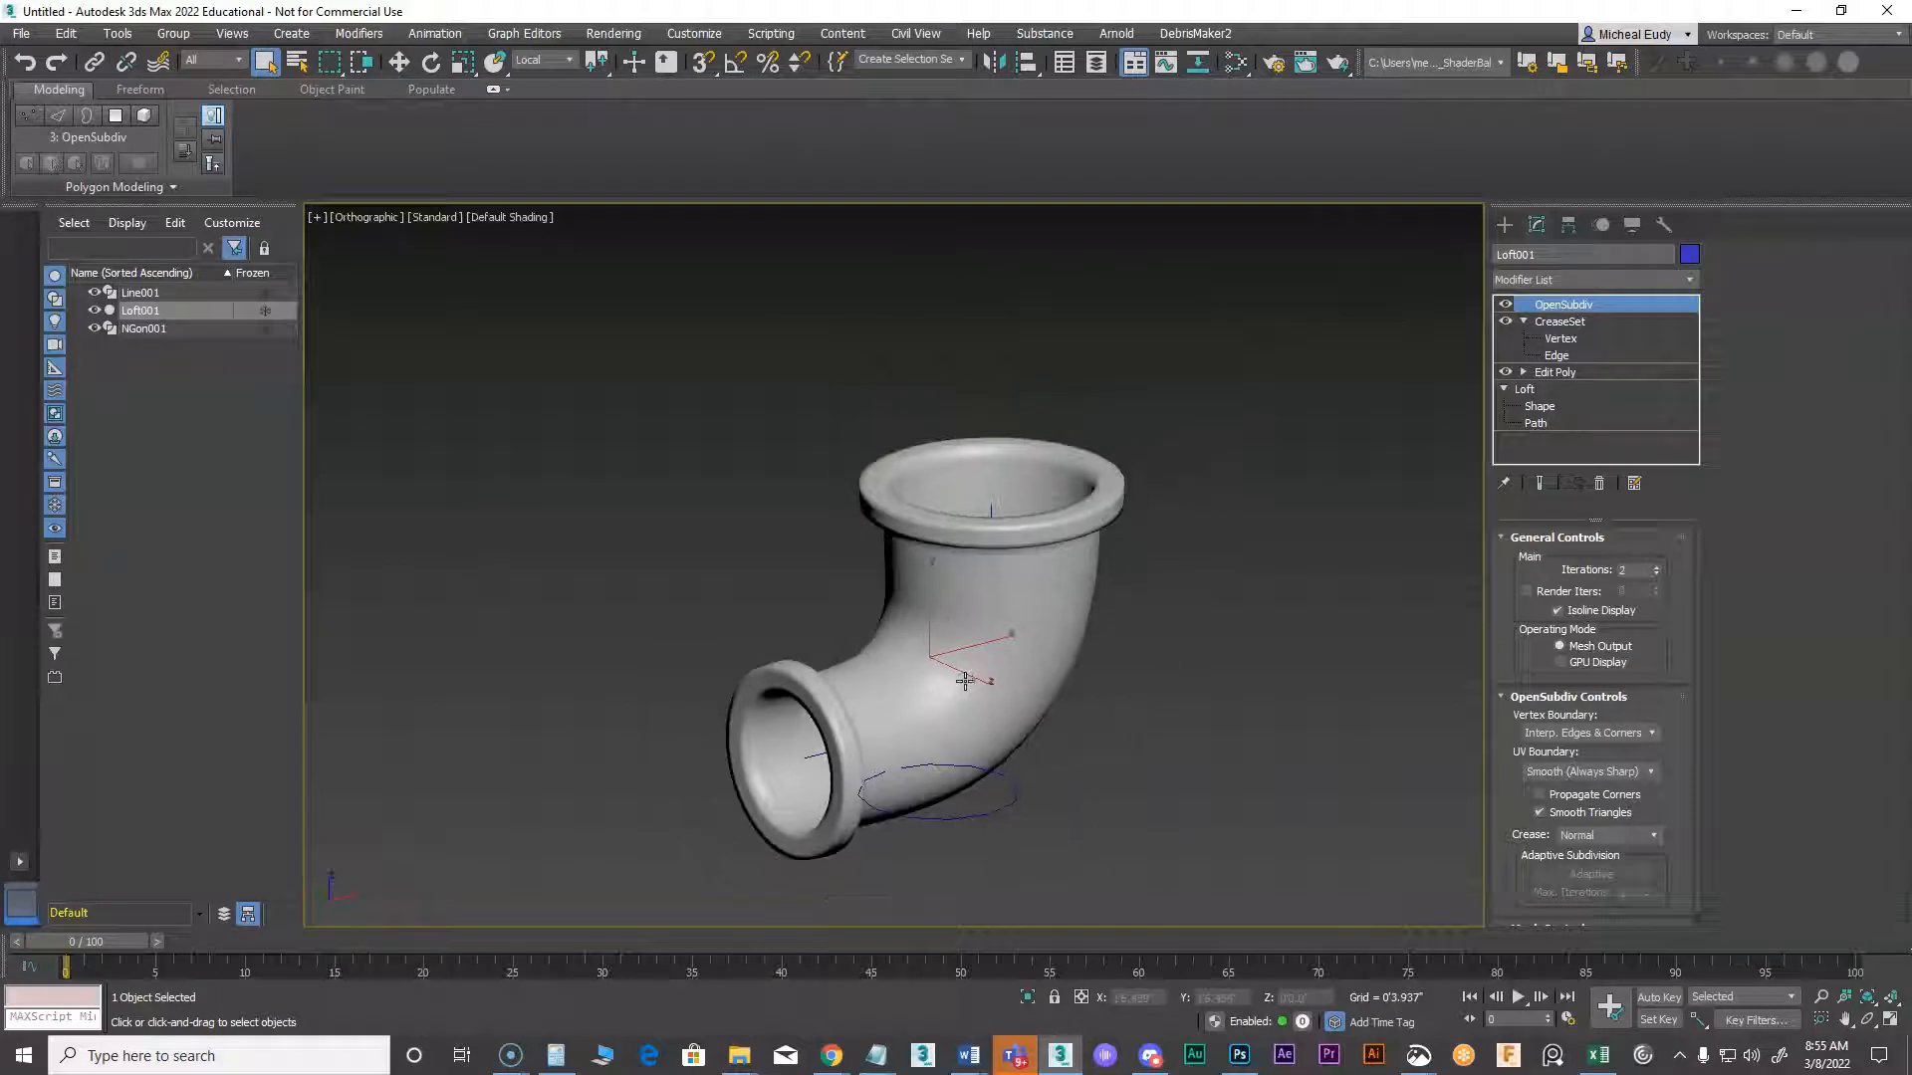
Examine the smoothed pipe from several angles with its mesh edges hidden and shown
scroll(965, 680, down, 2)
alt+middle_drag(1121, 588, 990, 632)
scroll(916, 630, up, 2)
scroll(864, 589, up, 2)
key(F4)
key(F4)
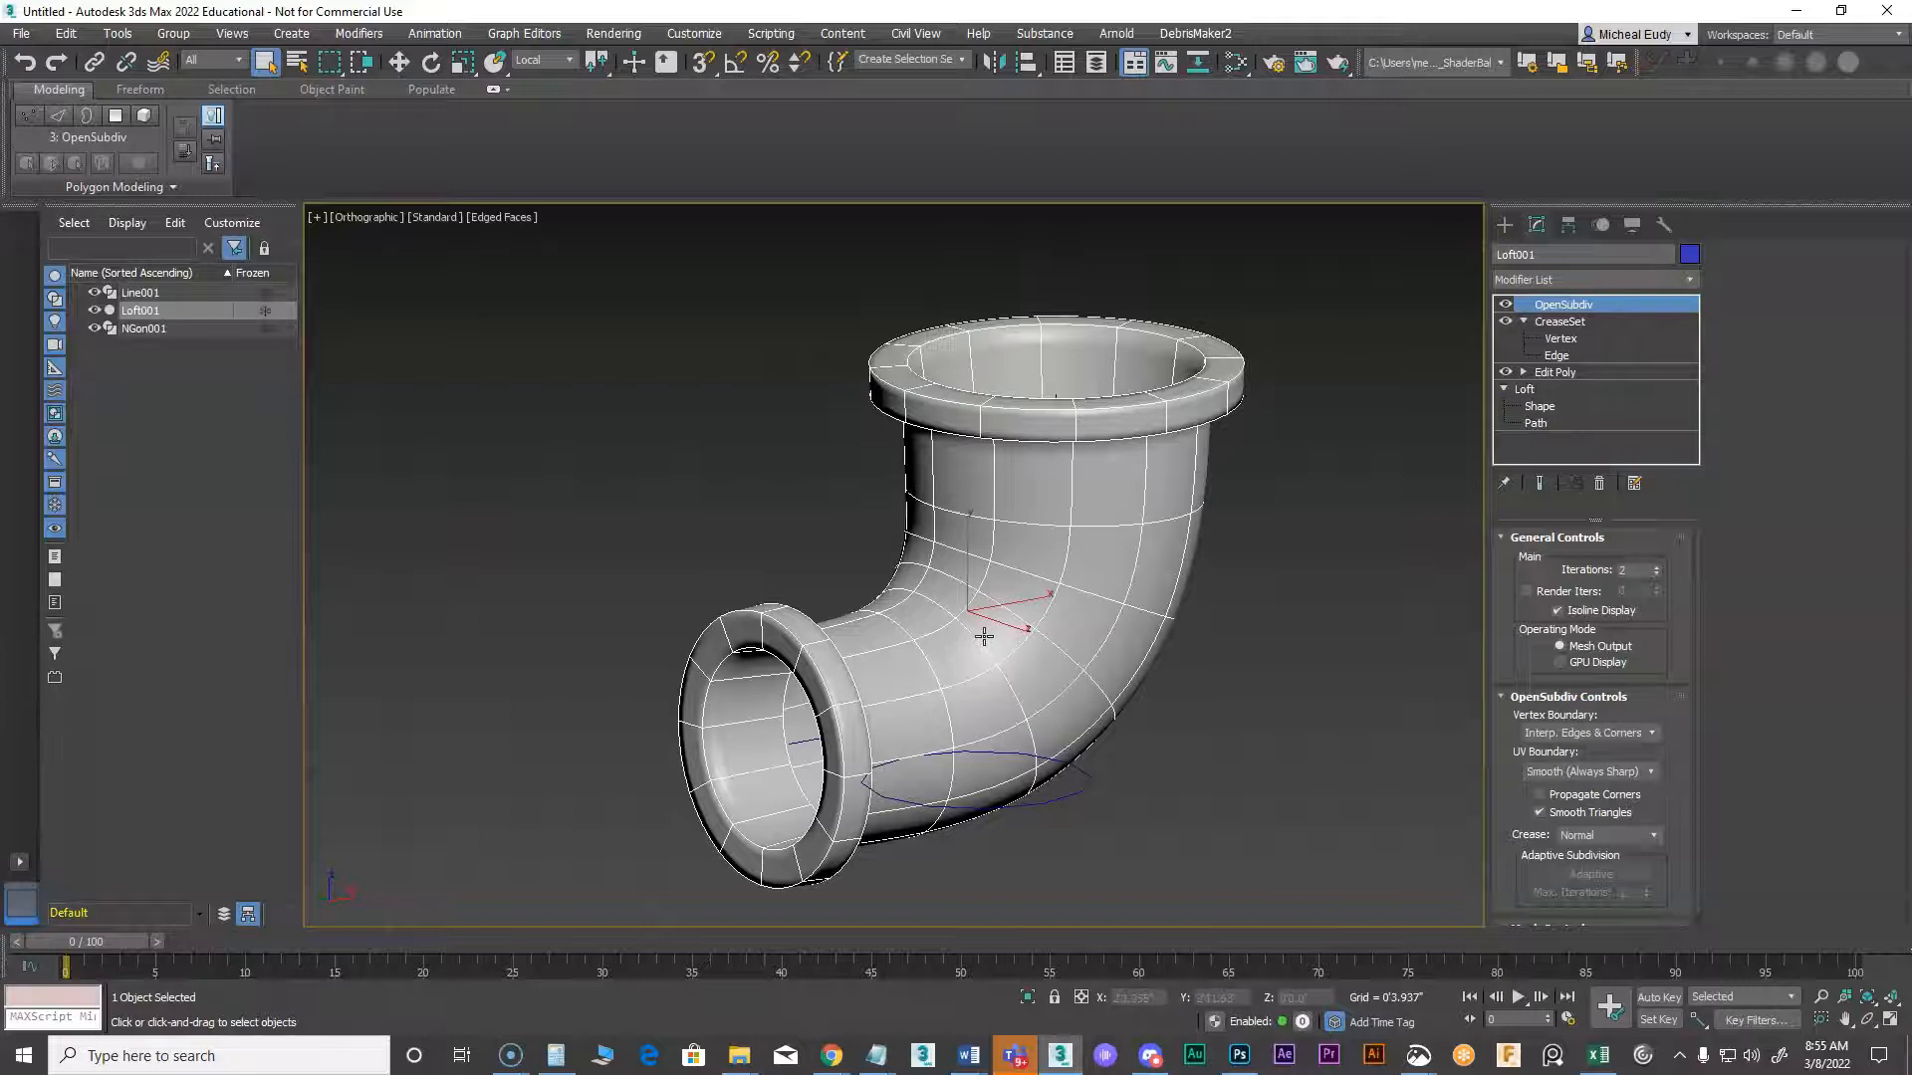
key(F4)
mouse_move(973, 638)
alt+middle_down()
mouse_move(946, 654)
mouse_move(1016, 676)
mouse_move(1080, 640)
mouse_move(973, 635)
mouse_move(980, 665)
alt+middle_up()
Clone the pipe once along the Y axis as an independent copy beside the original
middle_drag(976, 589, 1129, 642)
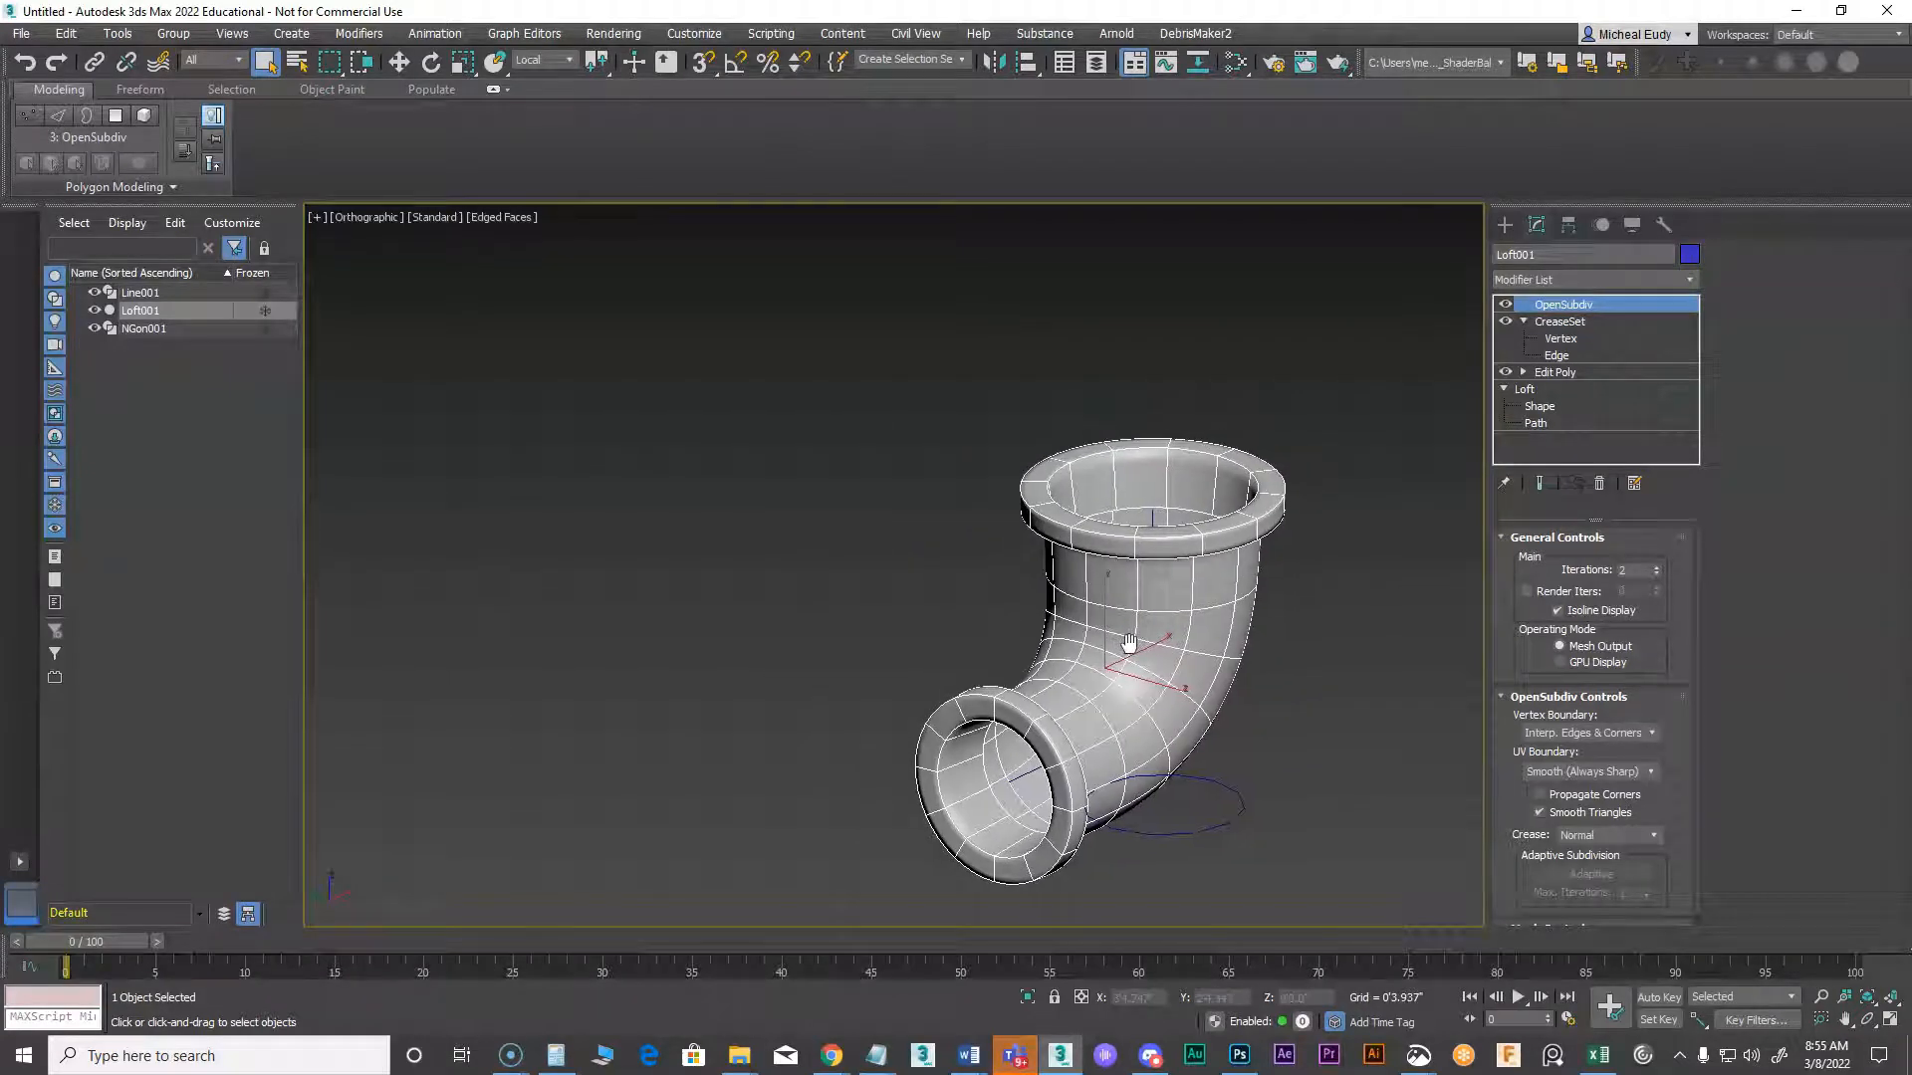
right_click(1129, 645)
click(1149, 663)
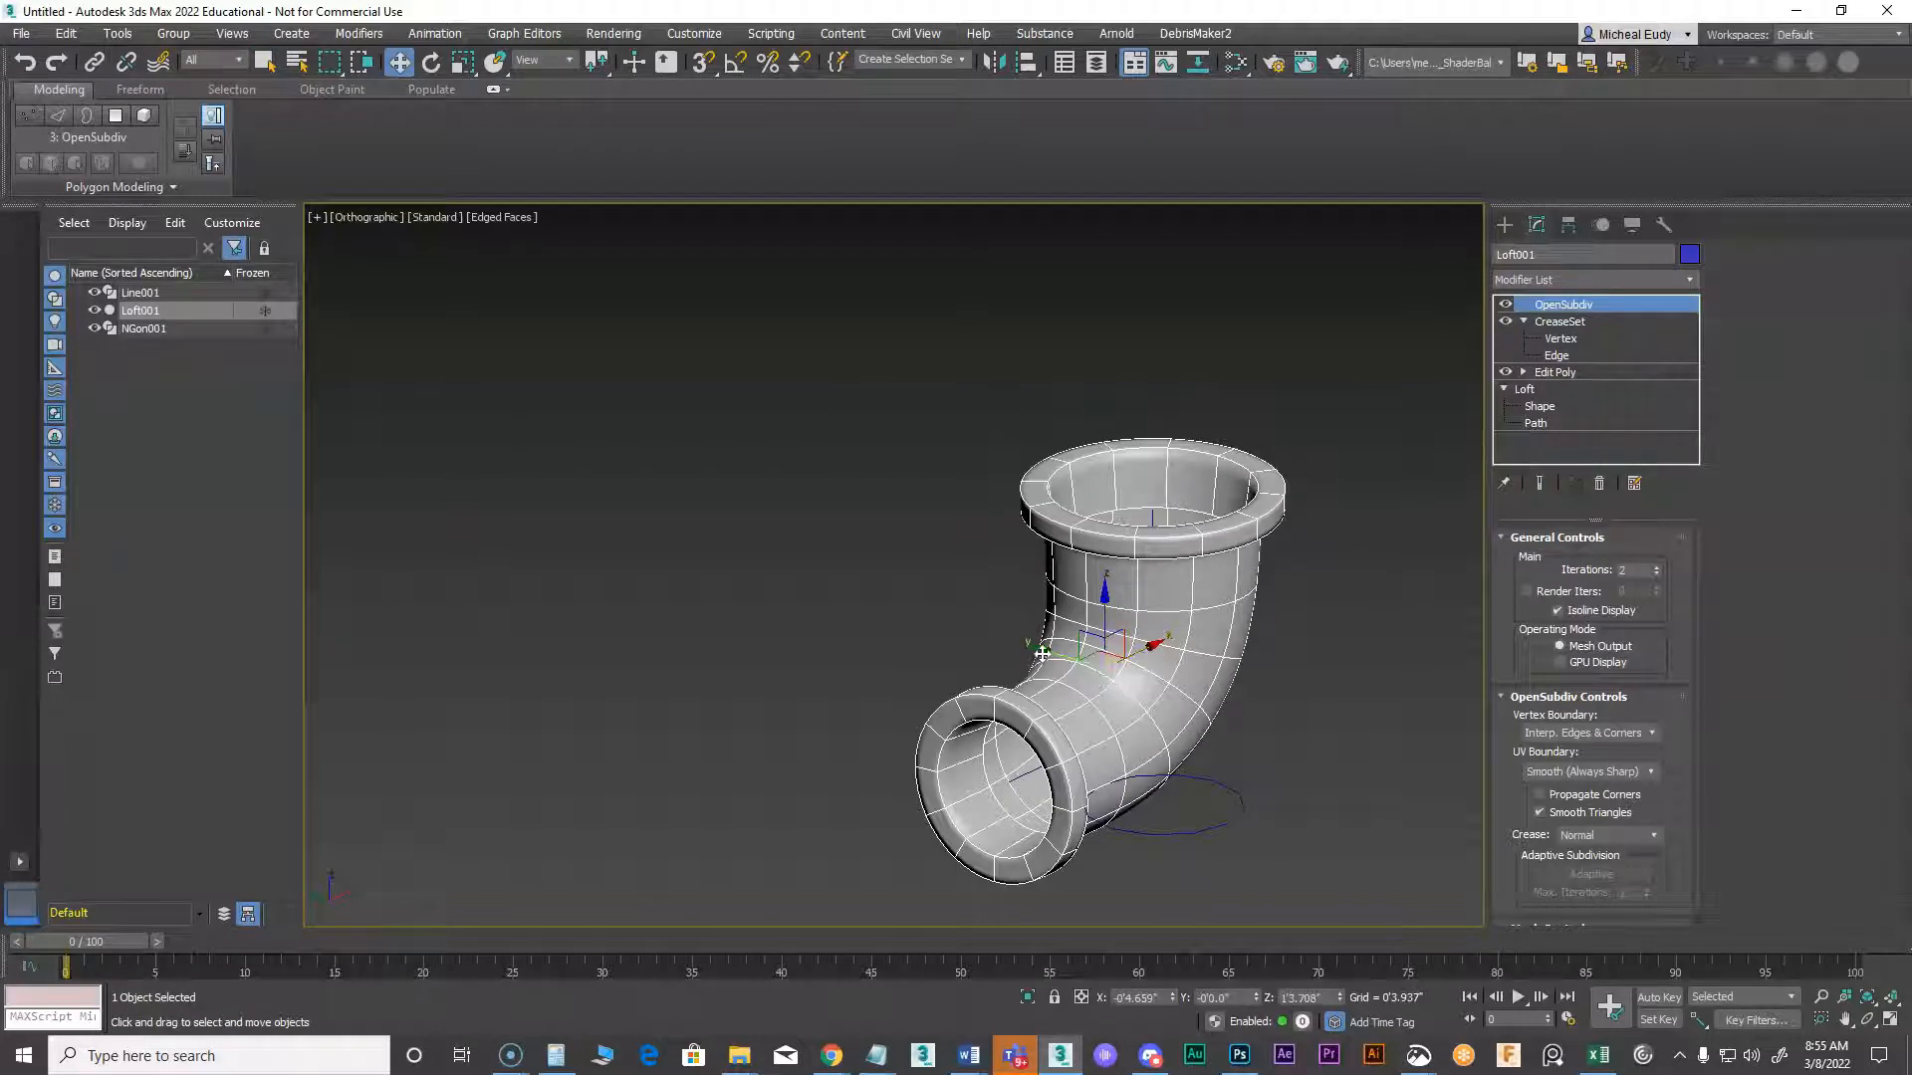
shift+drag(1042, 651, 721, 503)
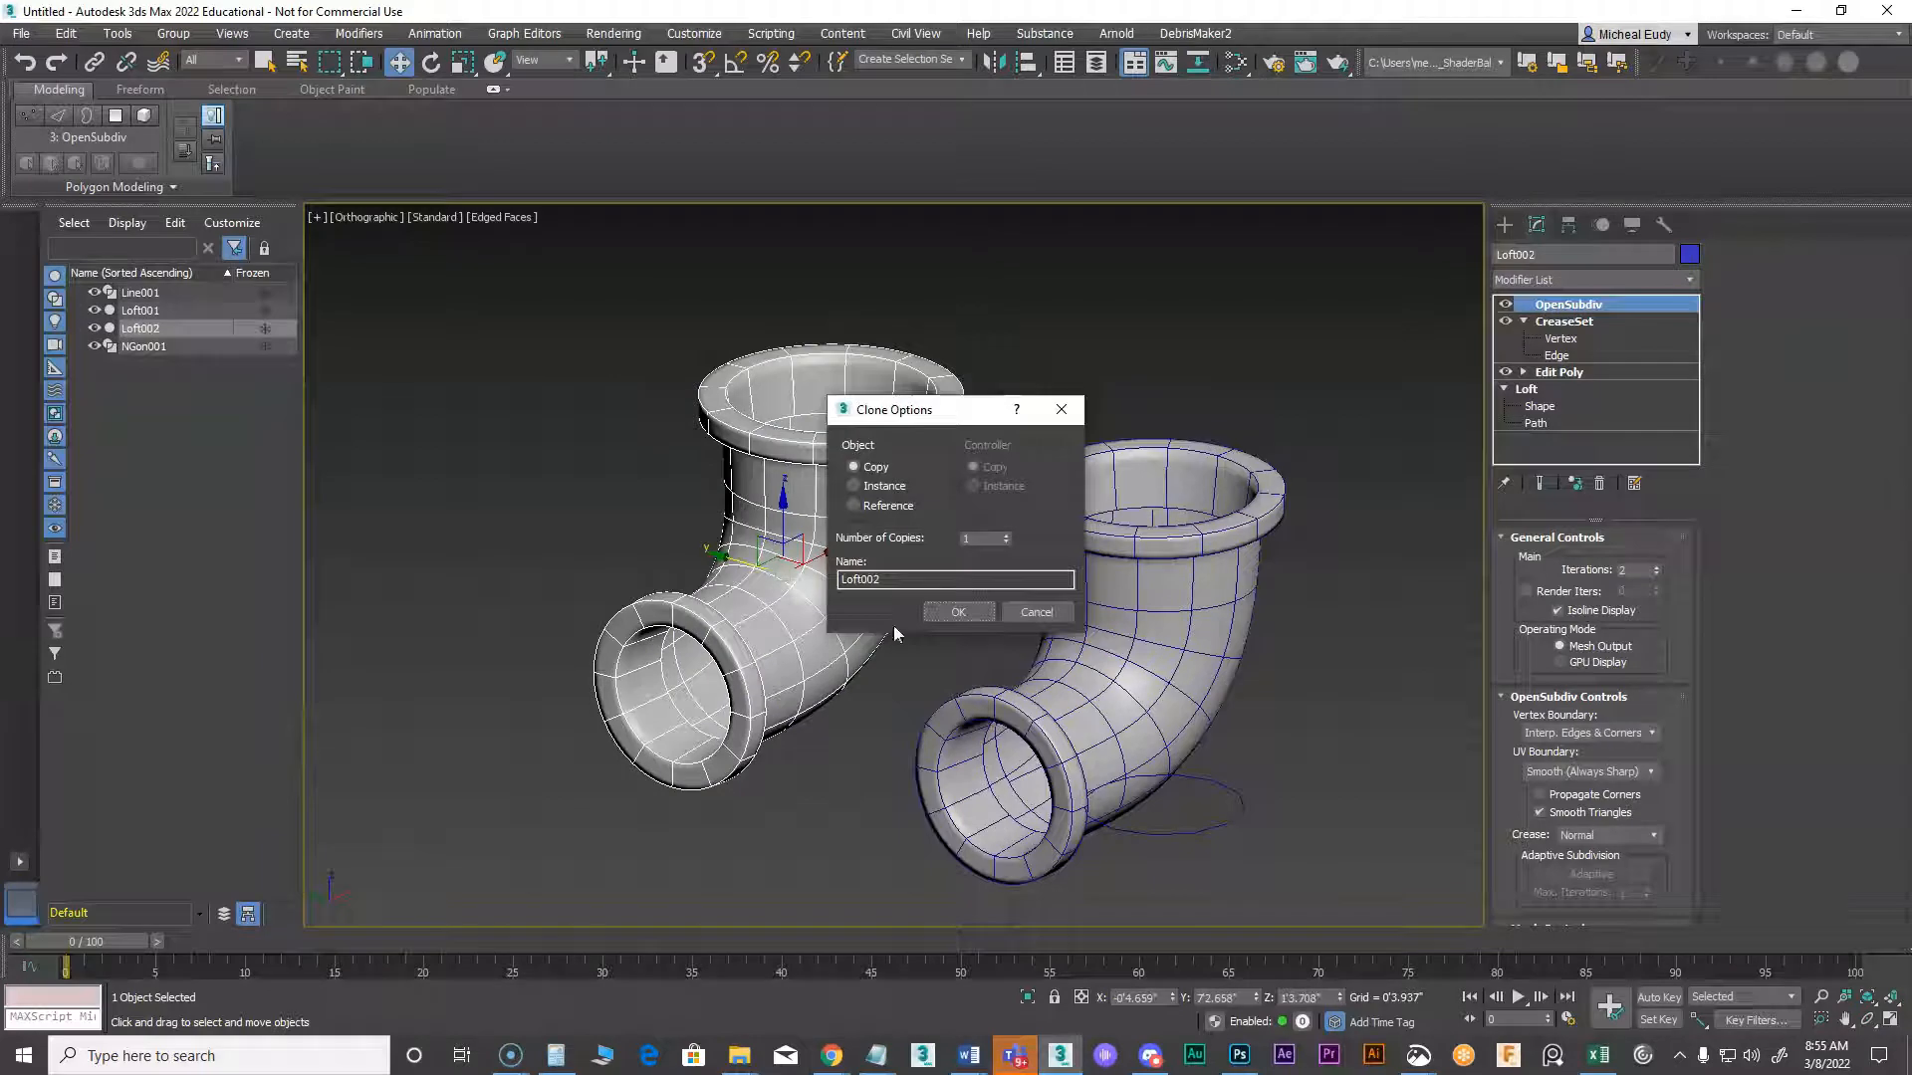
click(961, 612)
middle_drag(802, 560, 937, 615)
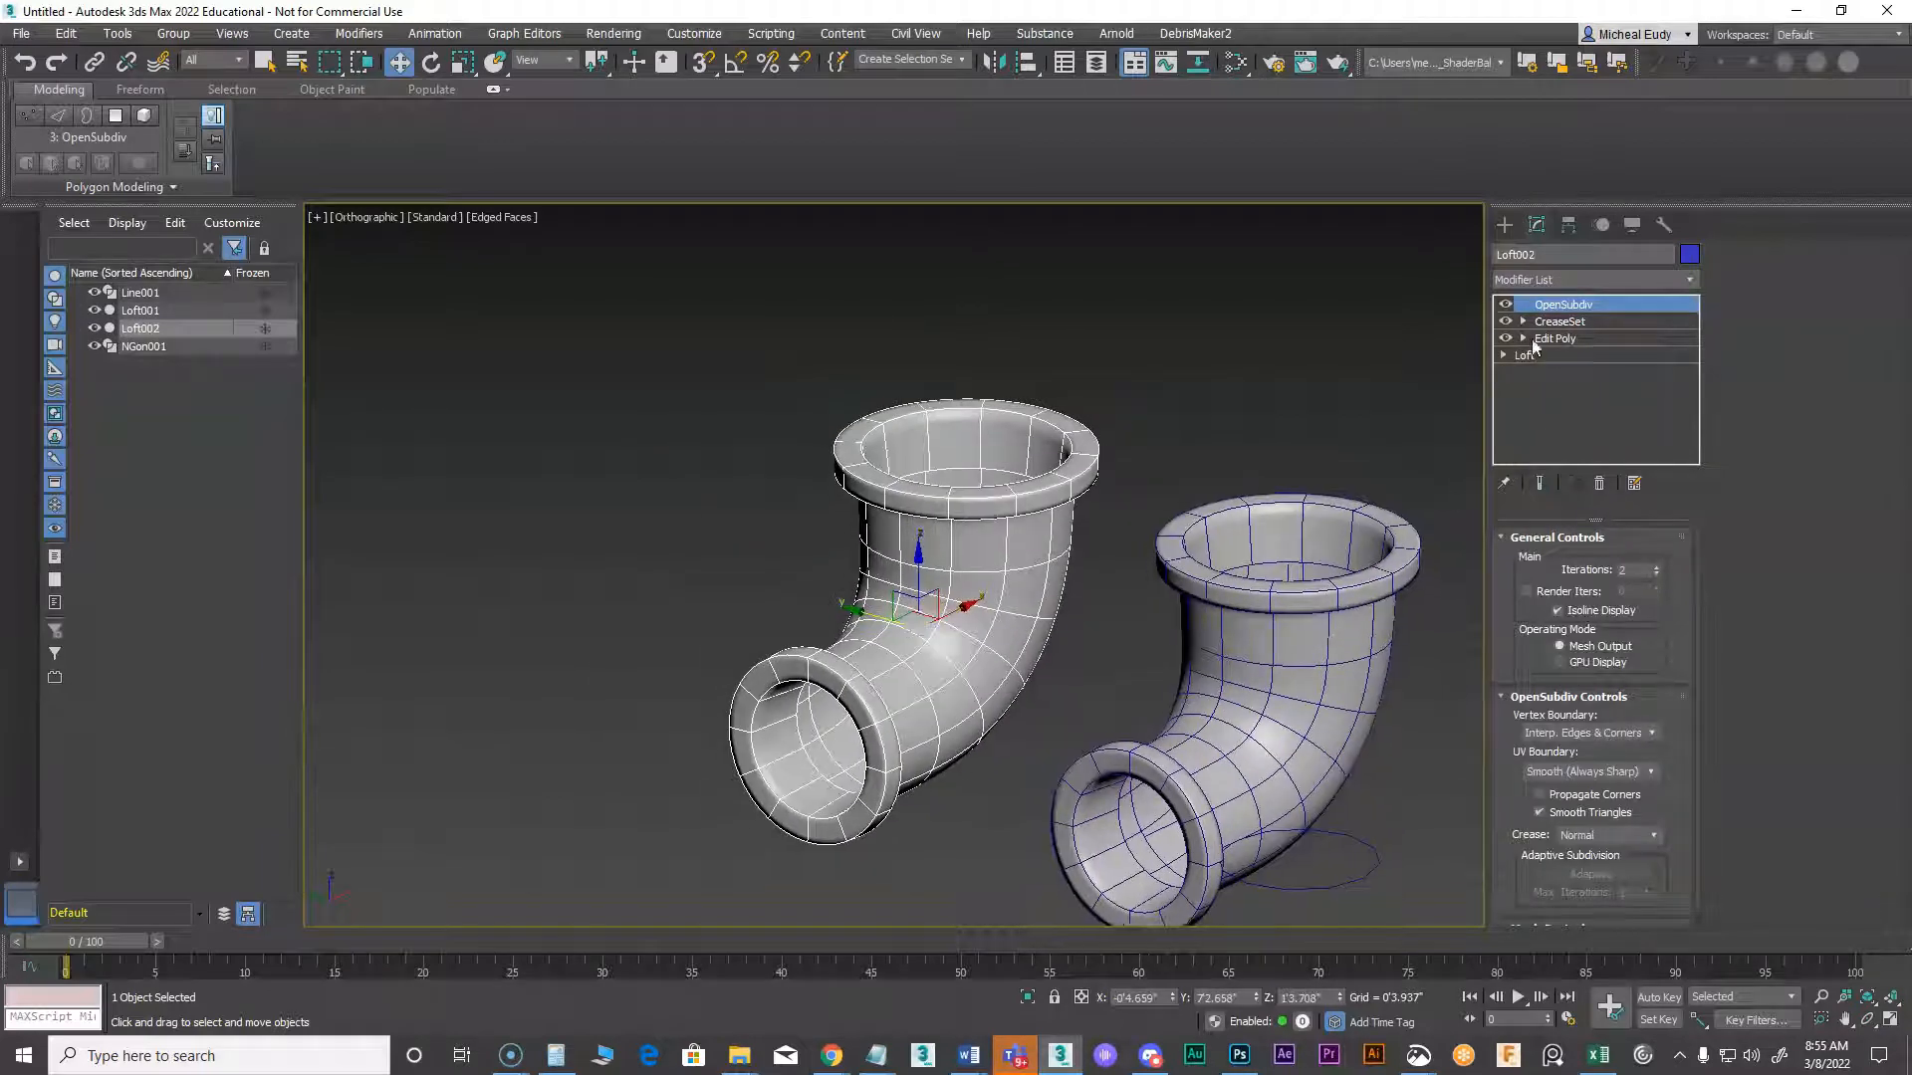
Delete the OpenSubdiv, CreaseSet and Edit Poly modifiers from the copied pipe to get back to its base Loft
click(1600, 485)
click(1600, 485)
click(1600, 485)
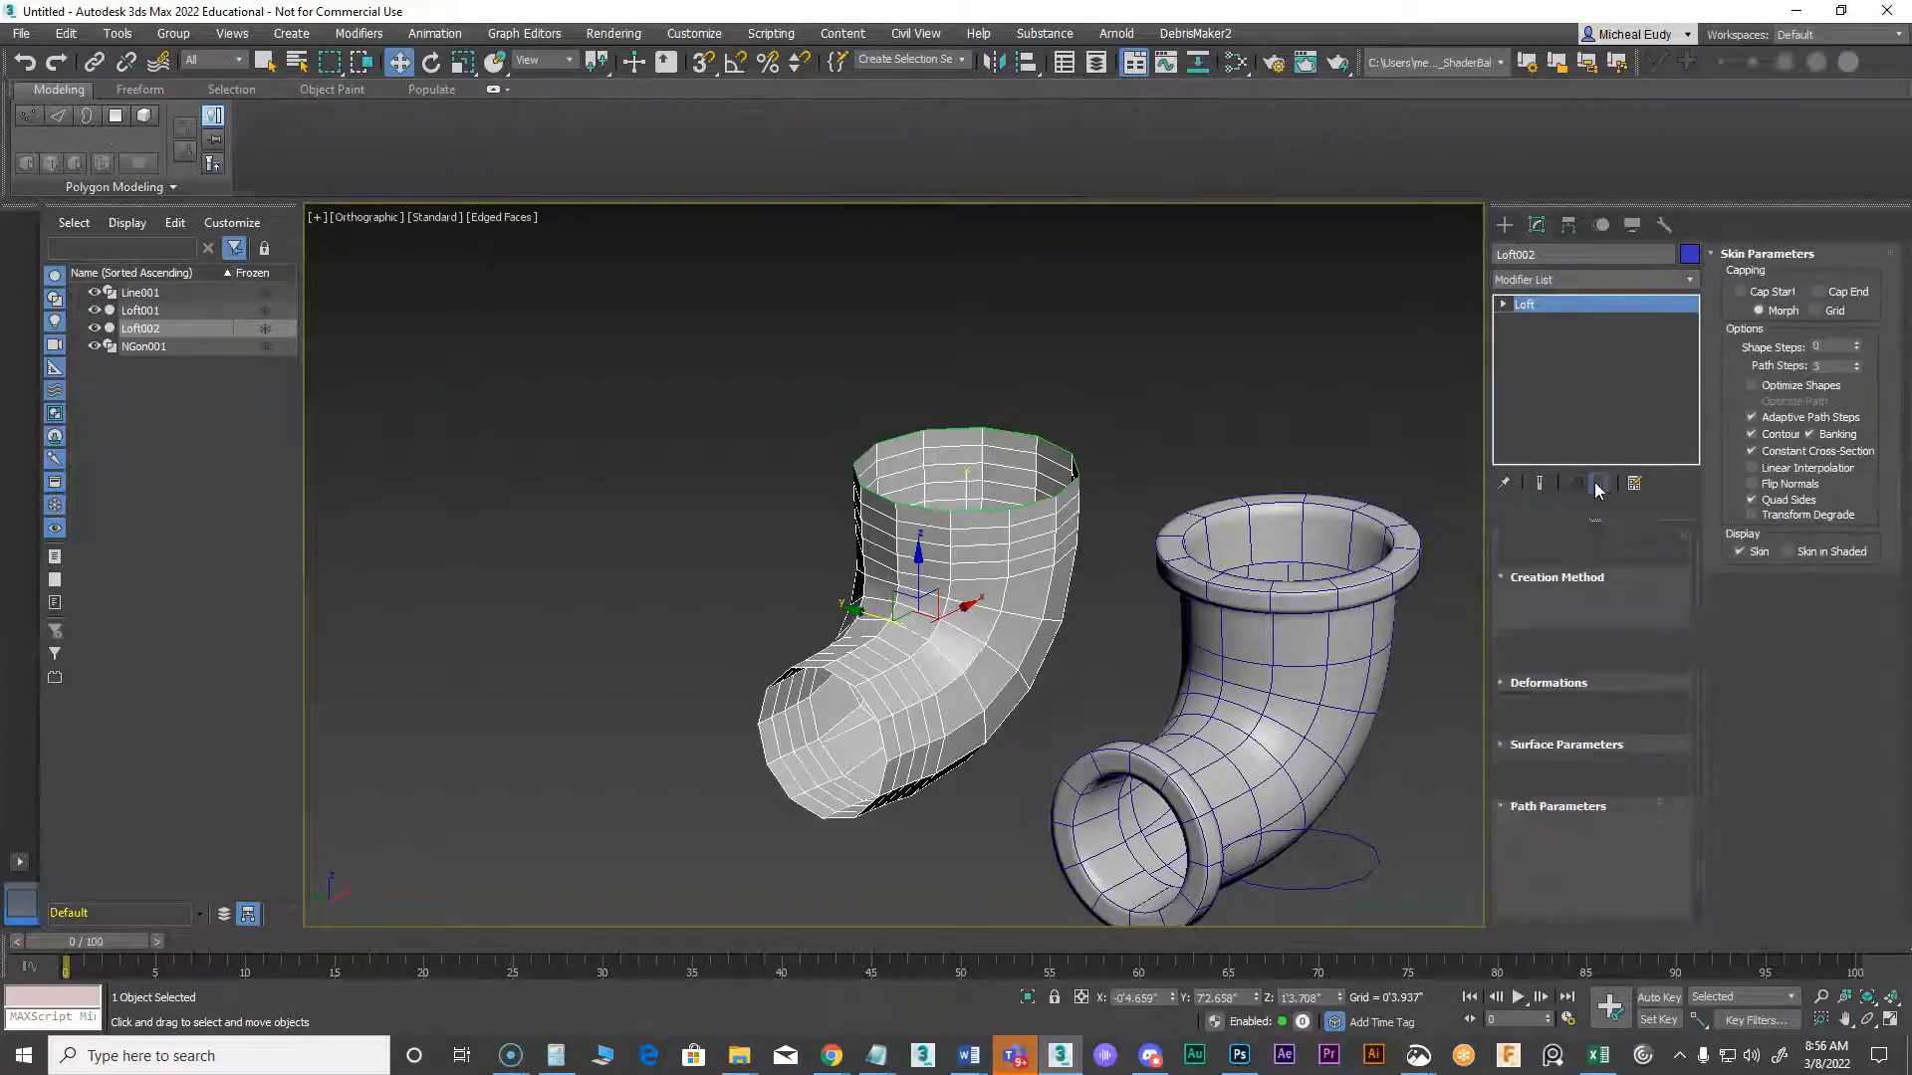
scroll(941, 599, up, 2)
mouse_move(941, 598)
middle_down()
mouse_move(1058, 544)
mouse_move(1042, 534)
mouse_move(1011, 610)
mouse_move(920, 621)
mouse_move(1036, 601)
mouse_move(972, 636)
mouse_move(994, 621)
mouse_move(924, 586)
middle_up()
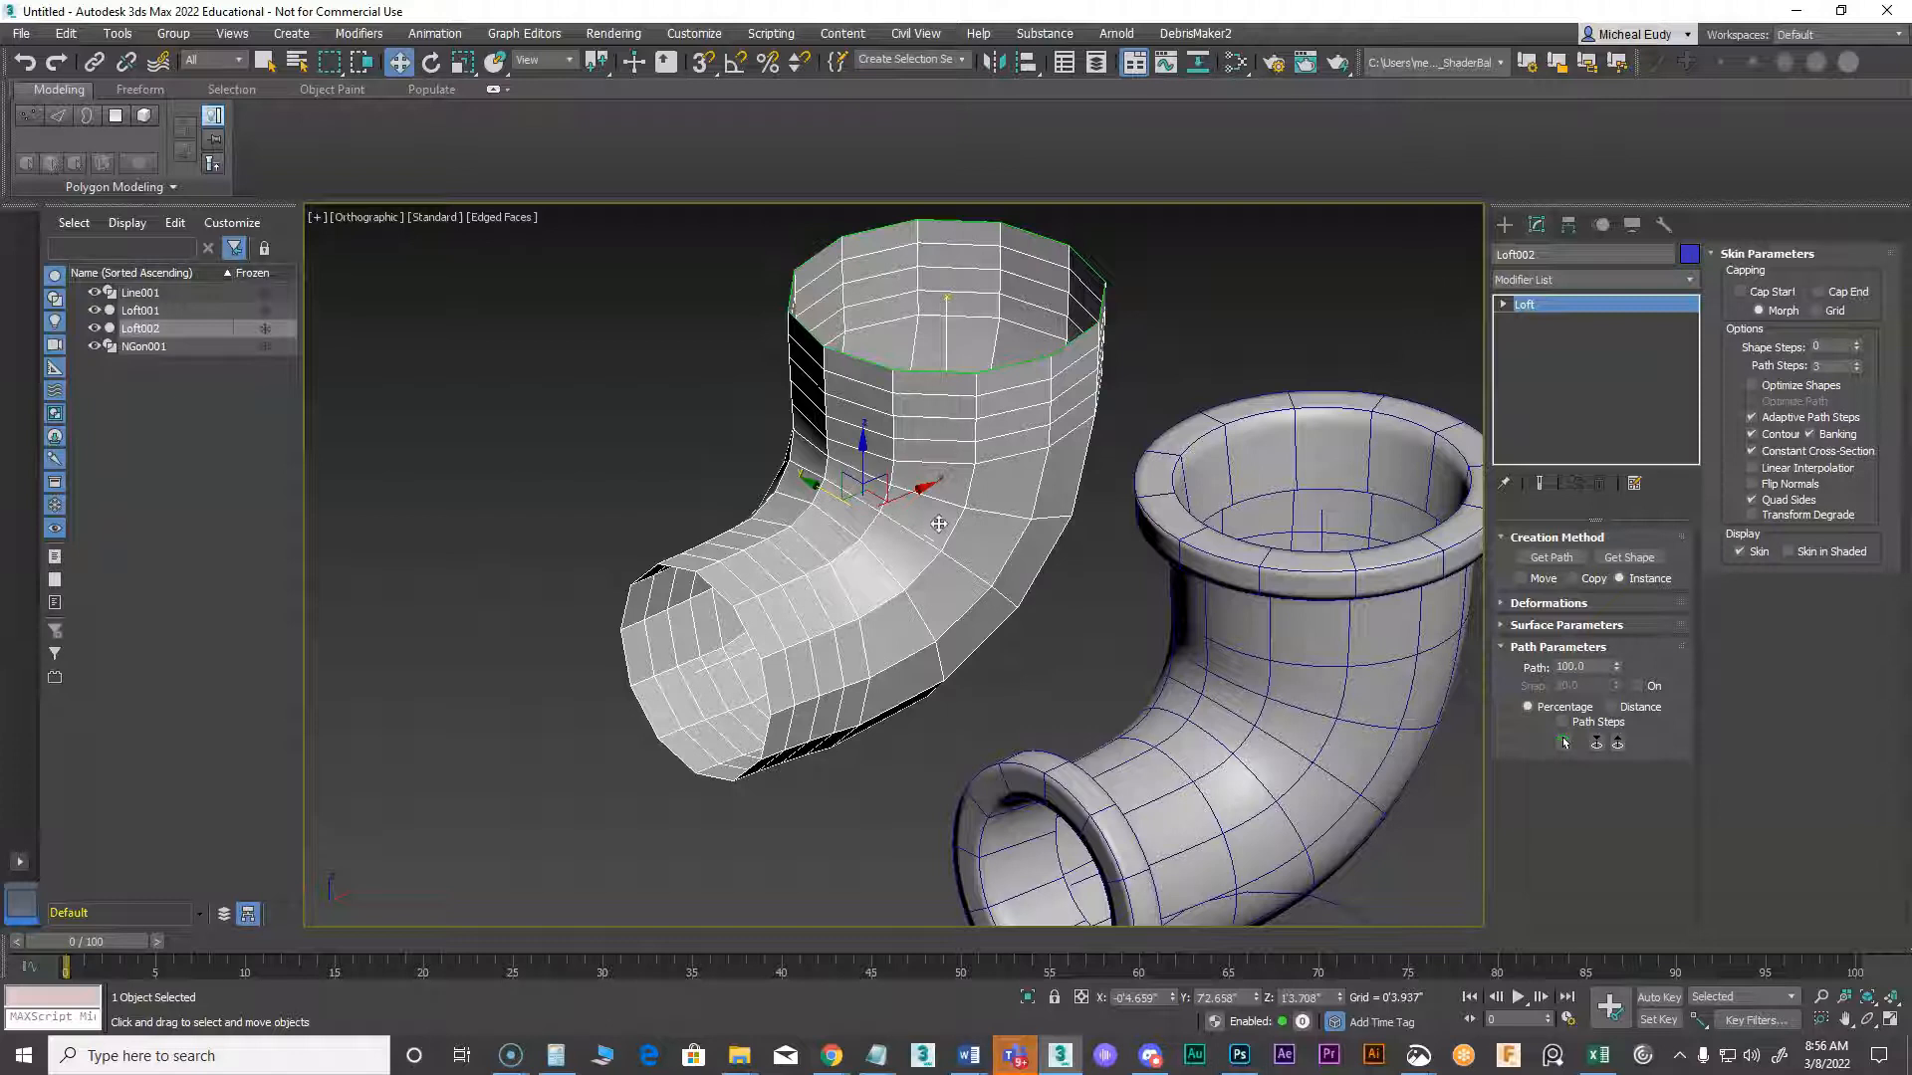
scroll(888, 500, down, 2)
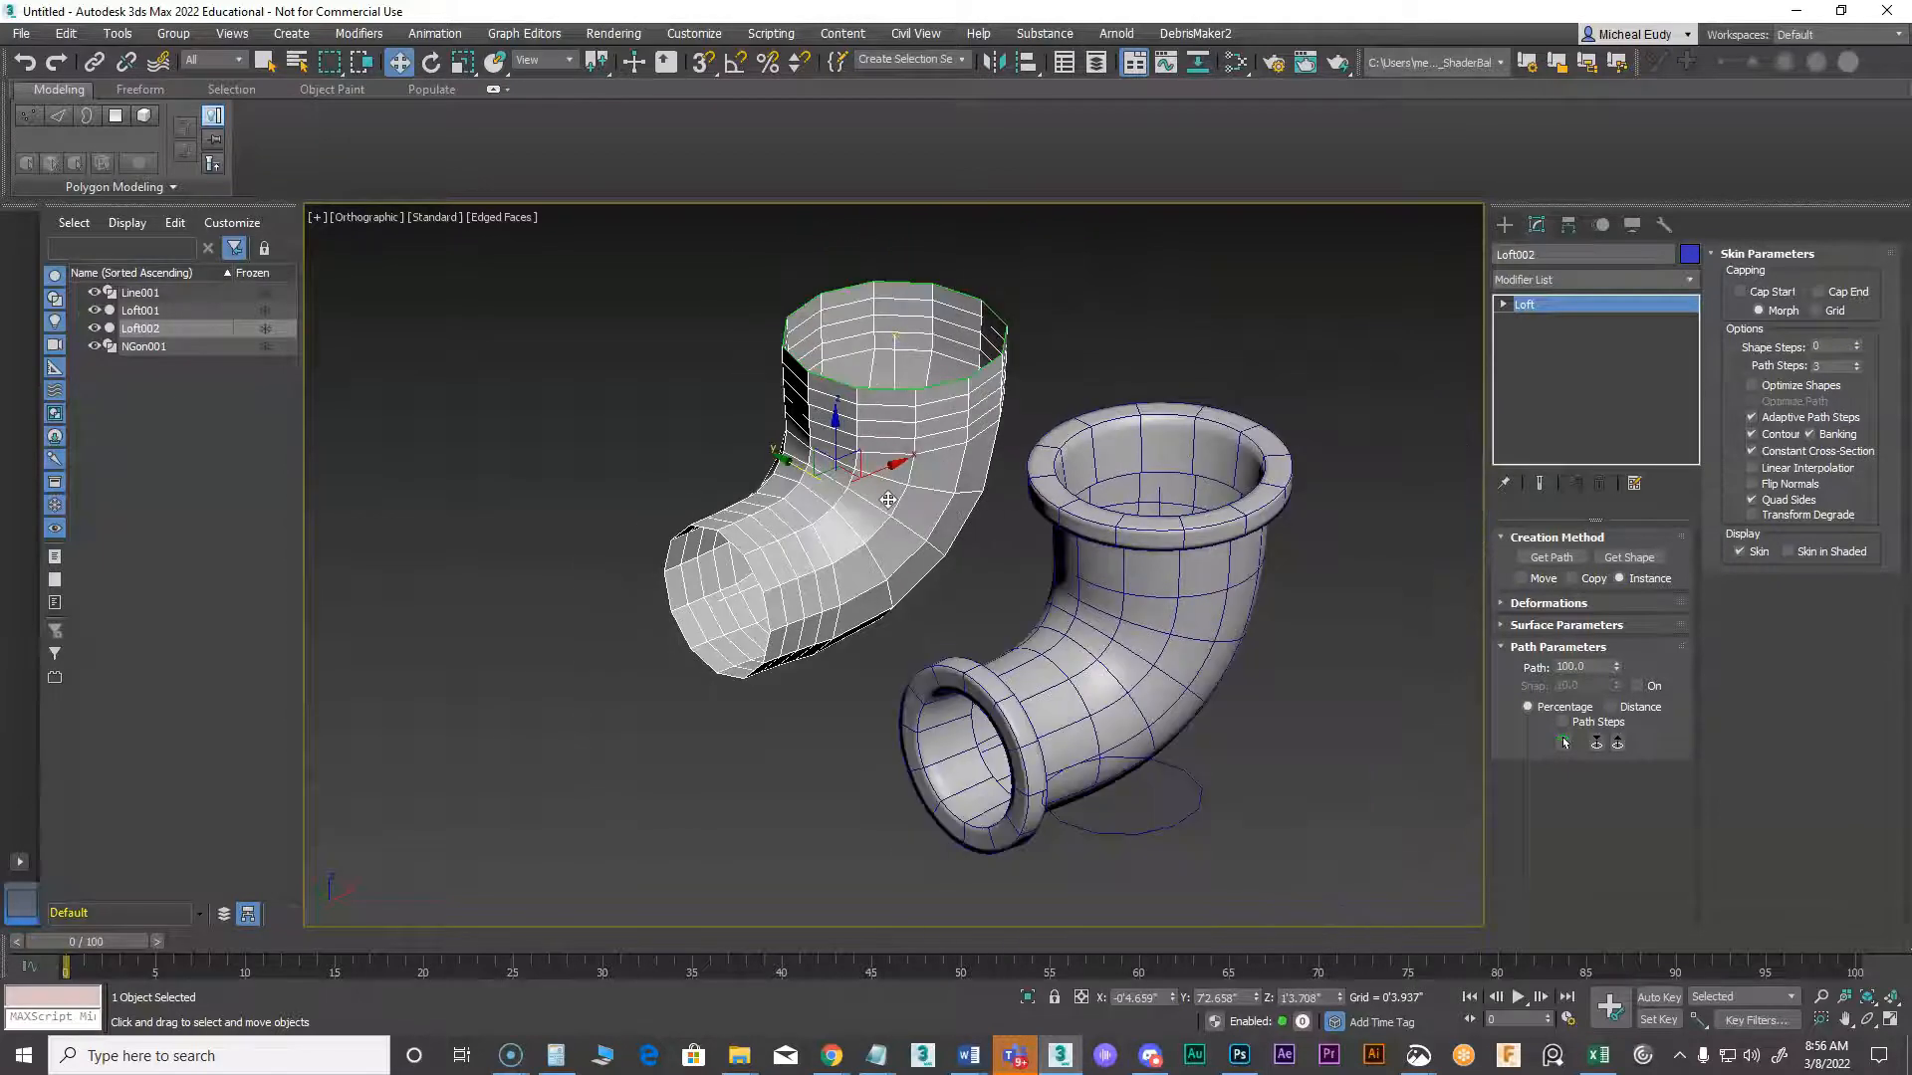
Clone the NGon profile once as an independent copy and place it beside the stripped-down loft
click(1146, 831)
click(1150, 831)
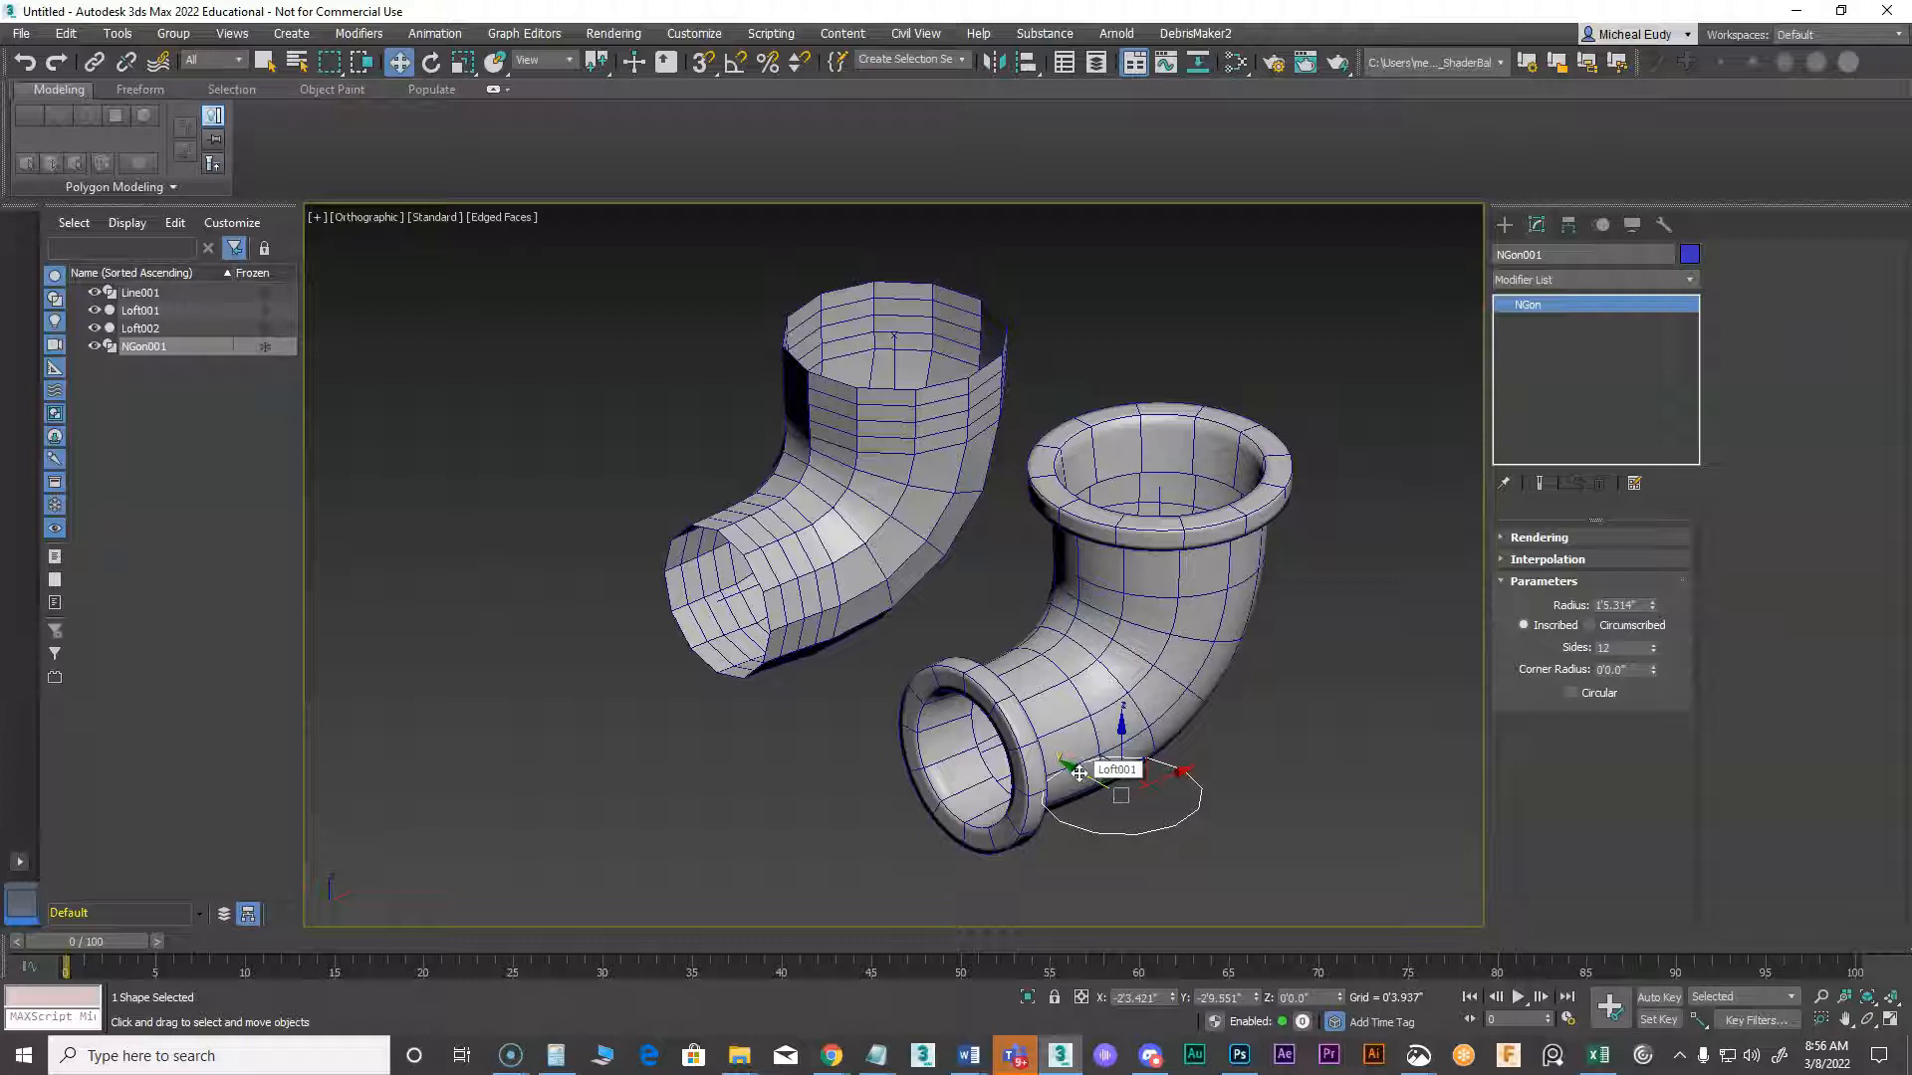
mouse_move(1094, 778)
mouse_down()
mouse_move(1025, 687)
mouse_move(697, 517)
mouse_move(627, 405)
mouse_move(549, 335)
mouse_up()
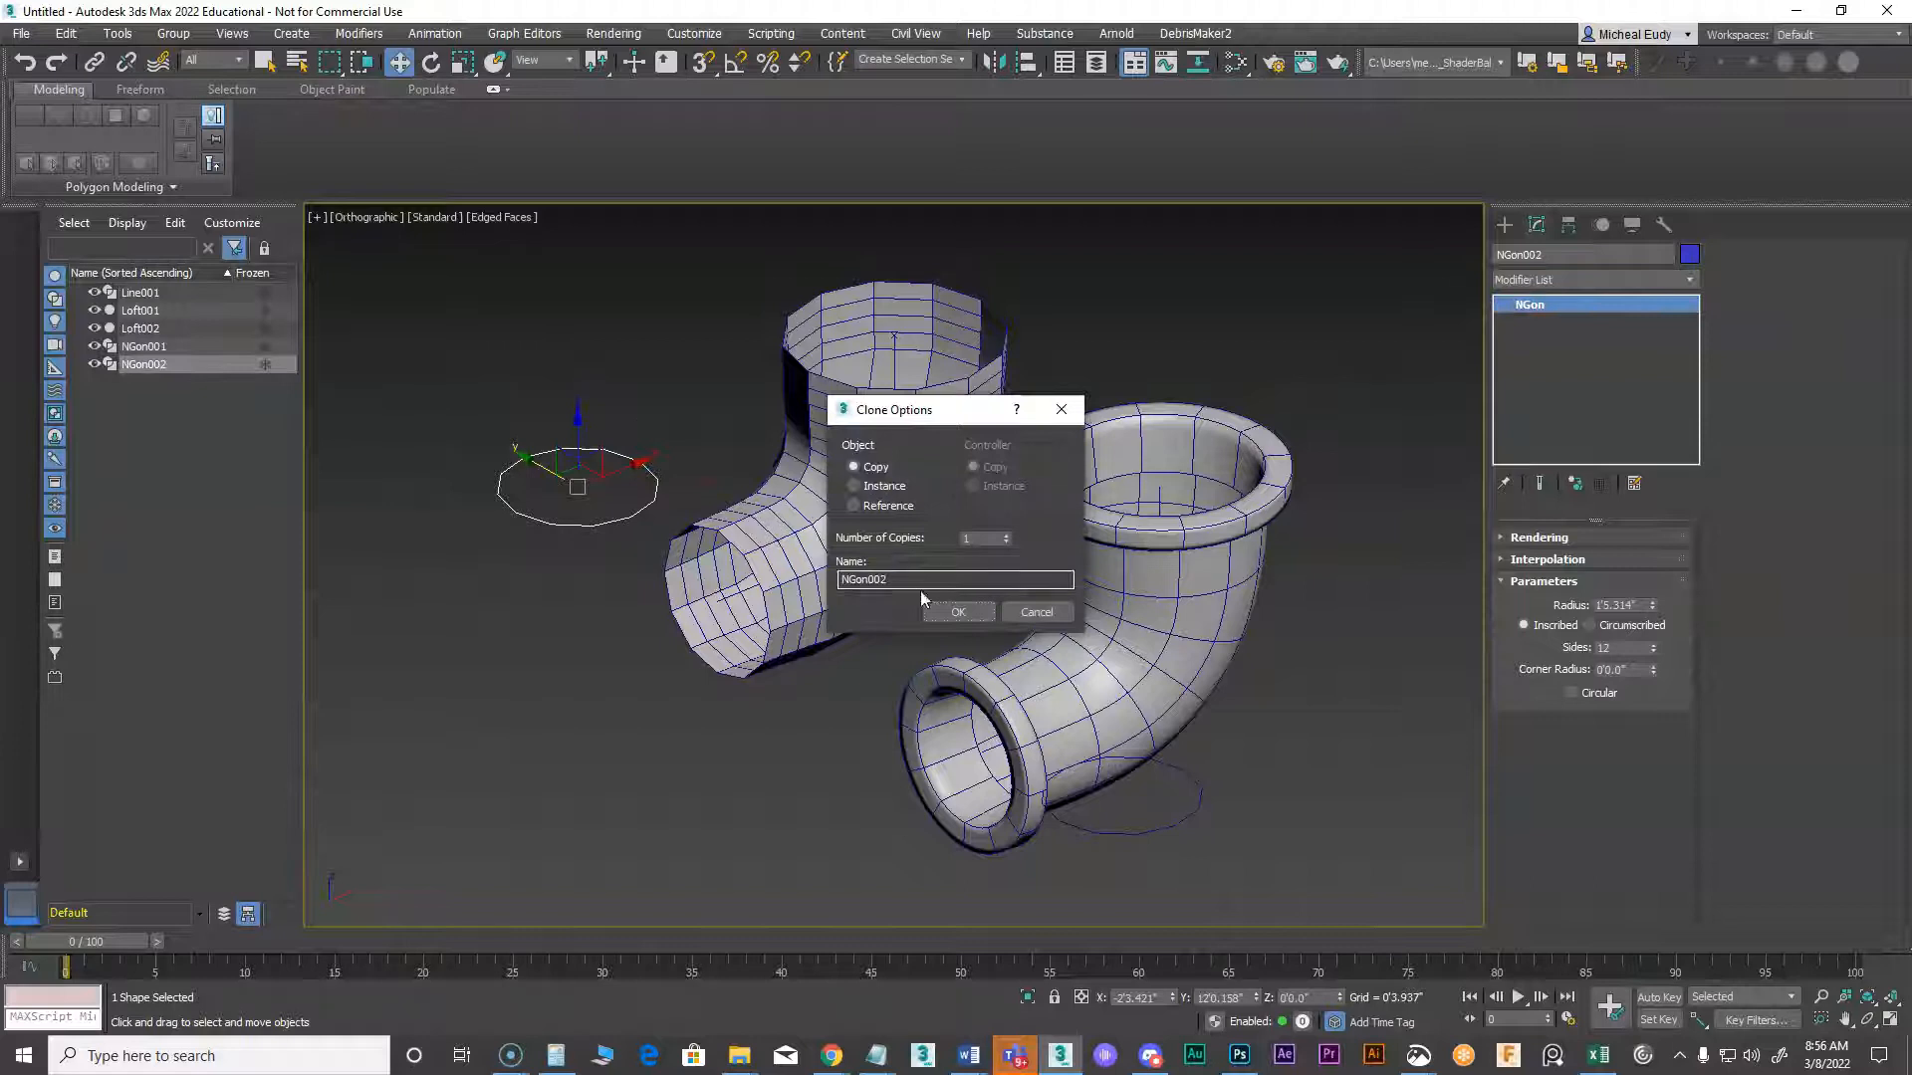
click(958, 611)
scroll(845, 586, up, 2)
mouse_move(846, 586)
middle_down()
mouse_move(931, 654)
mouse_move(939, 626)
mouse_move(1012, 610)
middle_up()
Convert the copied NGon profile to an Editable Spline
click(980, 565)
middle_drag(934, 680, 914, 618)
scroll(914, 618, down, 2)
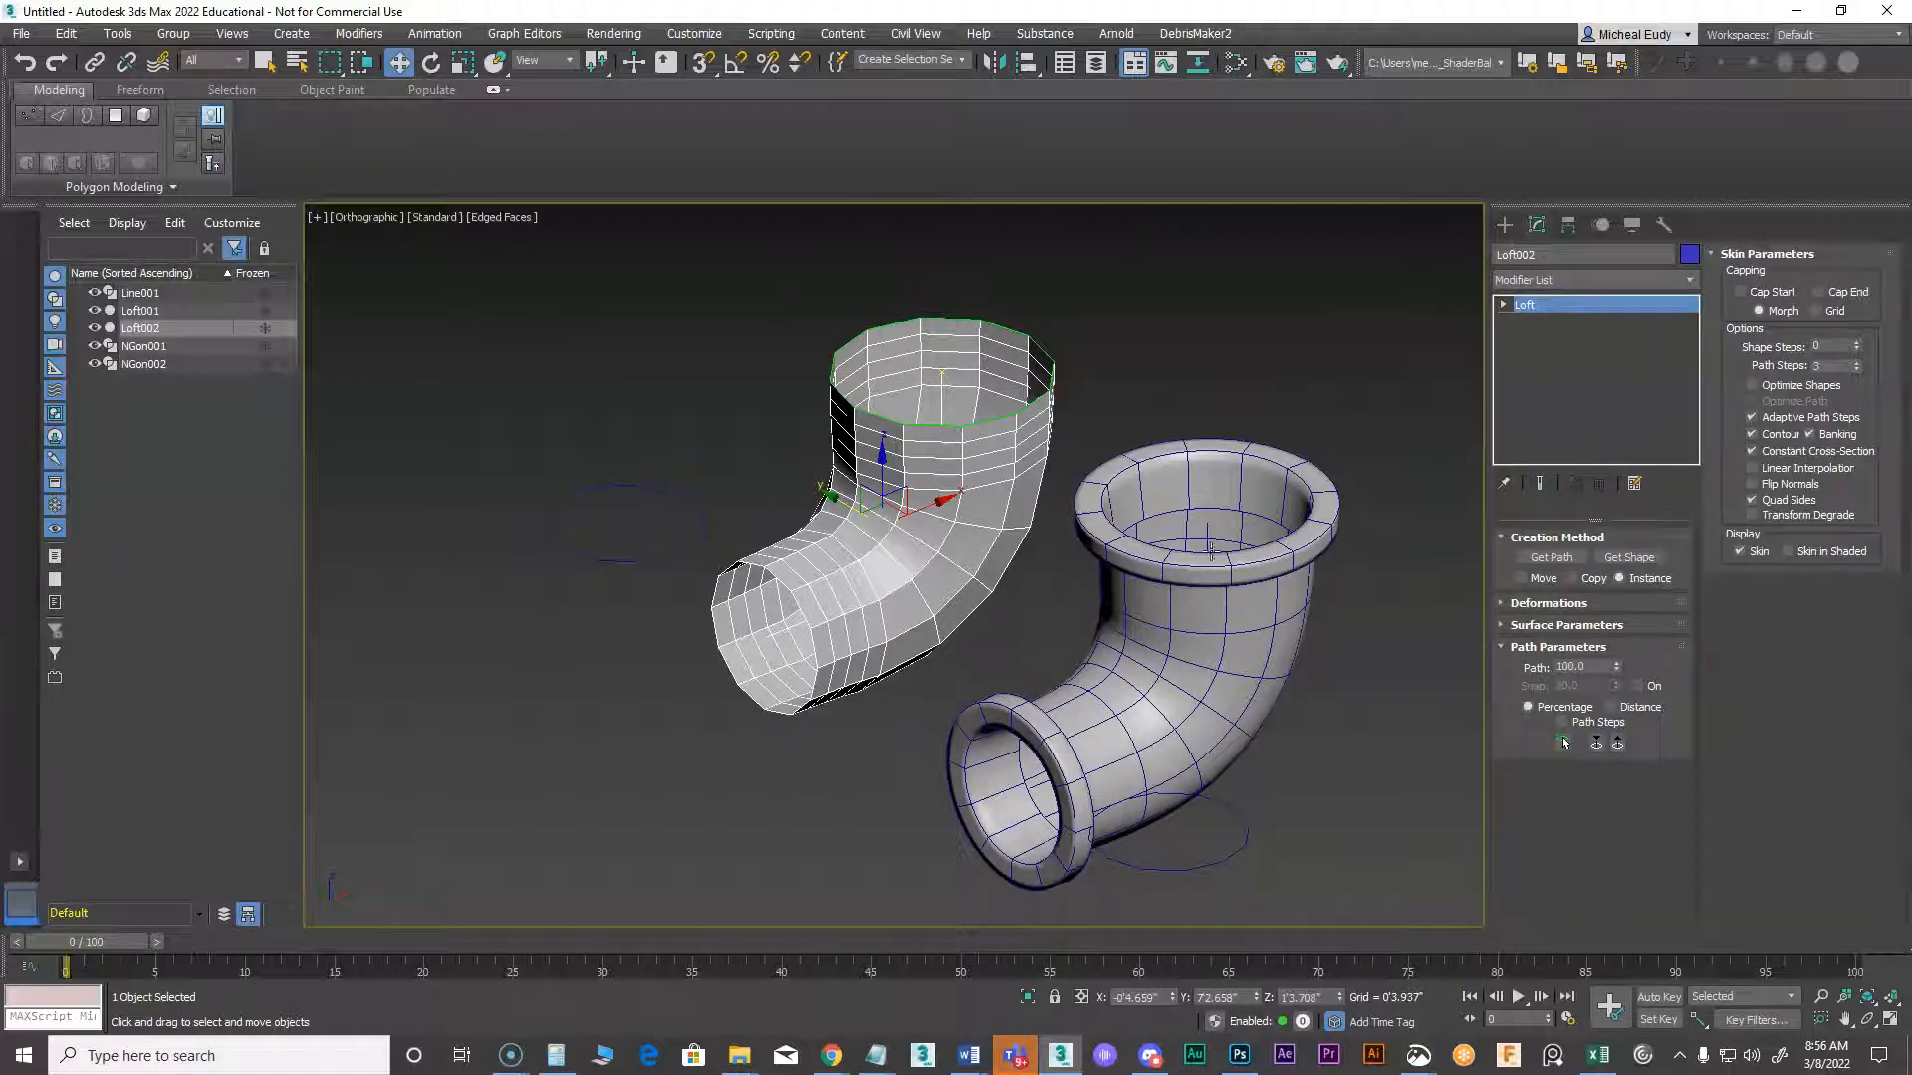
click(681, 549)
right_click(681, 549)
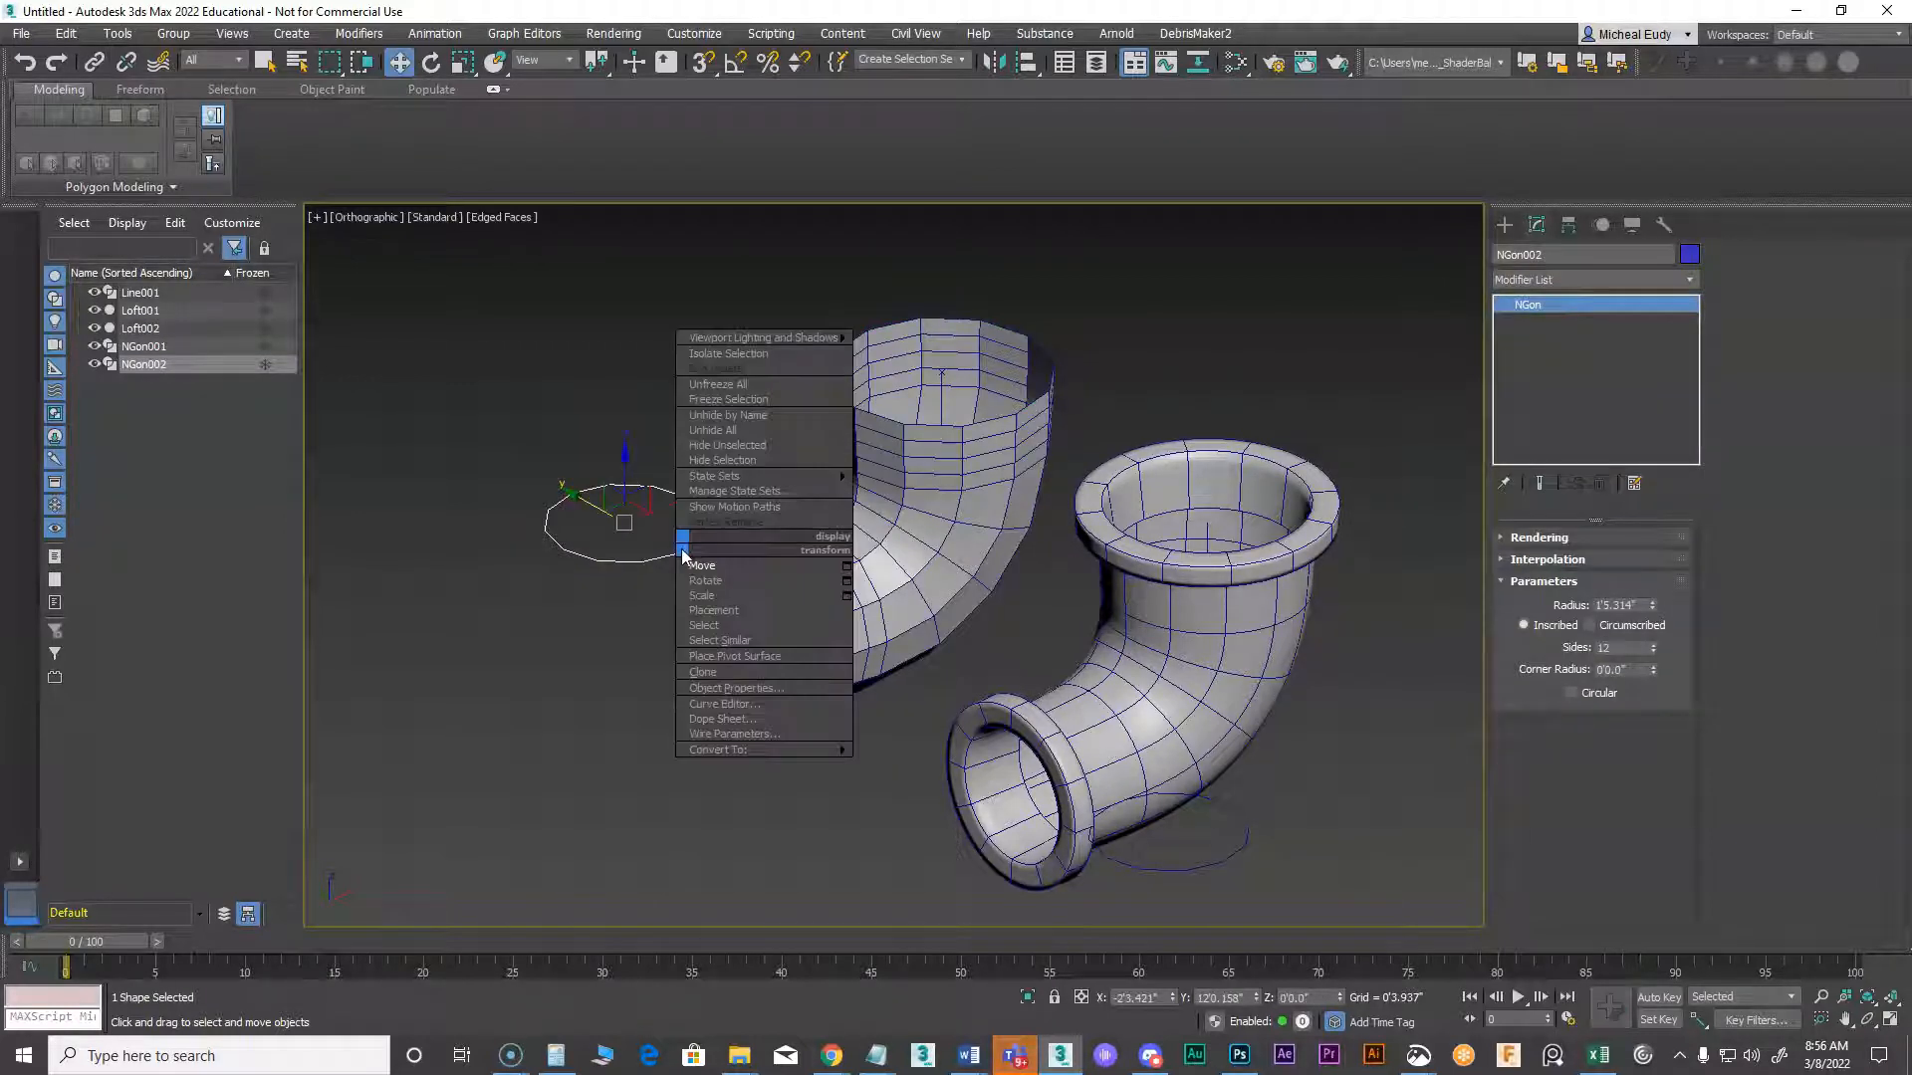
mouse_move(738, 752)
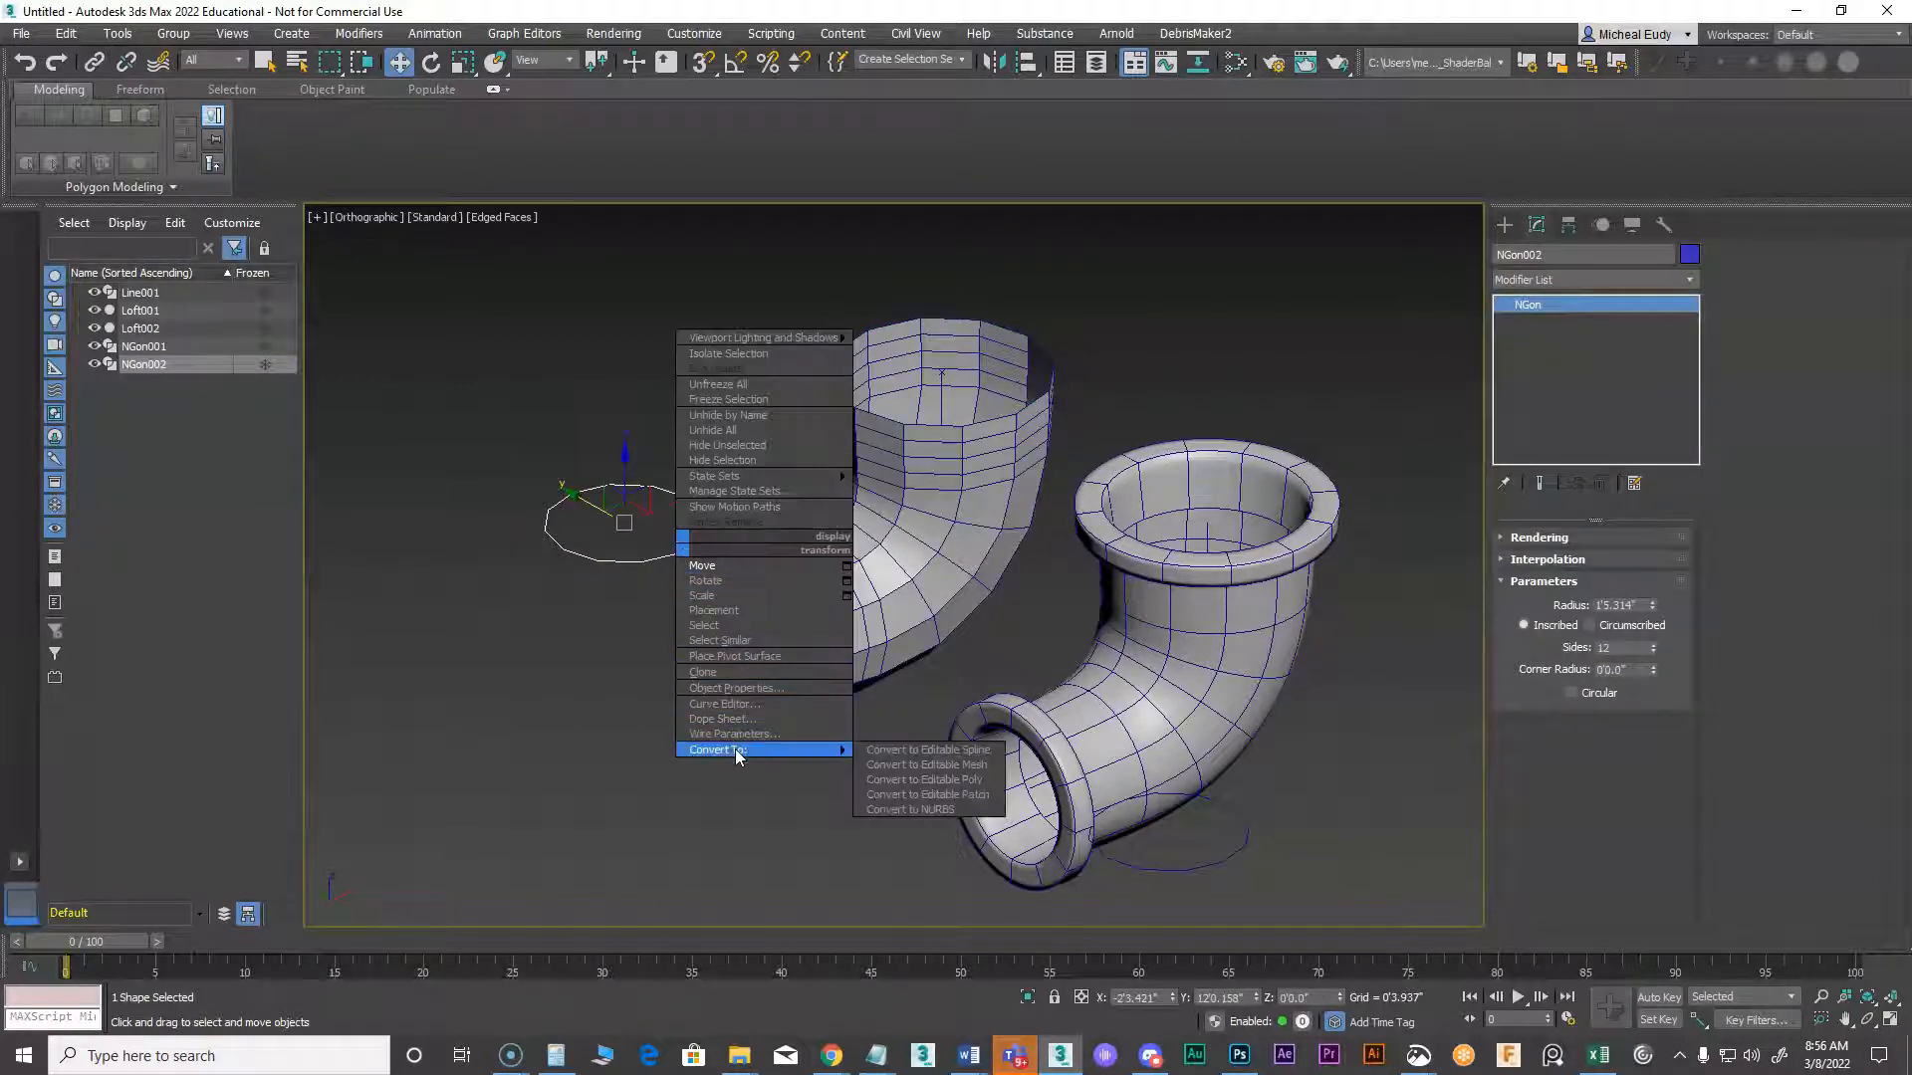
click(924, 753)
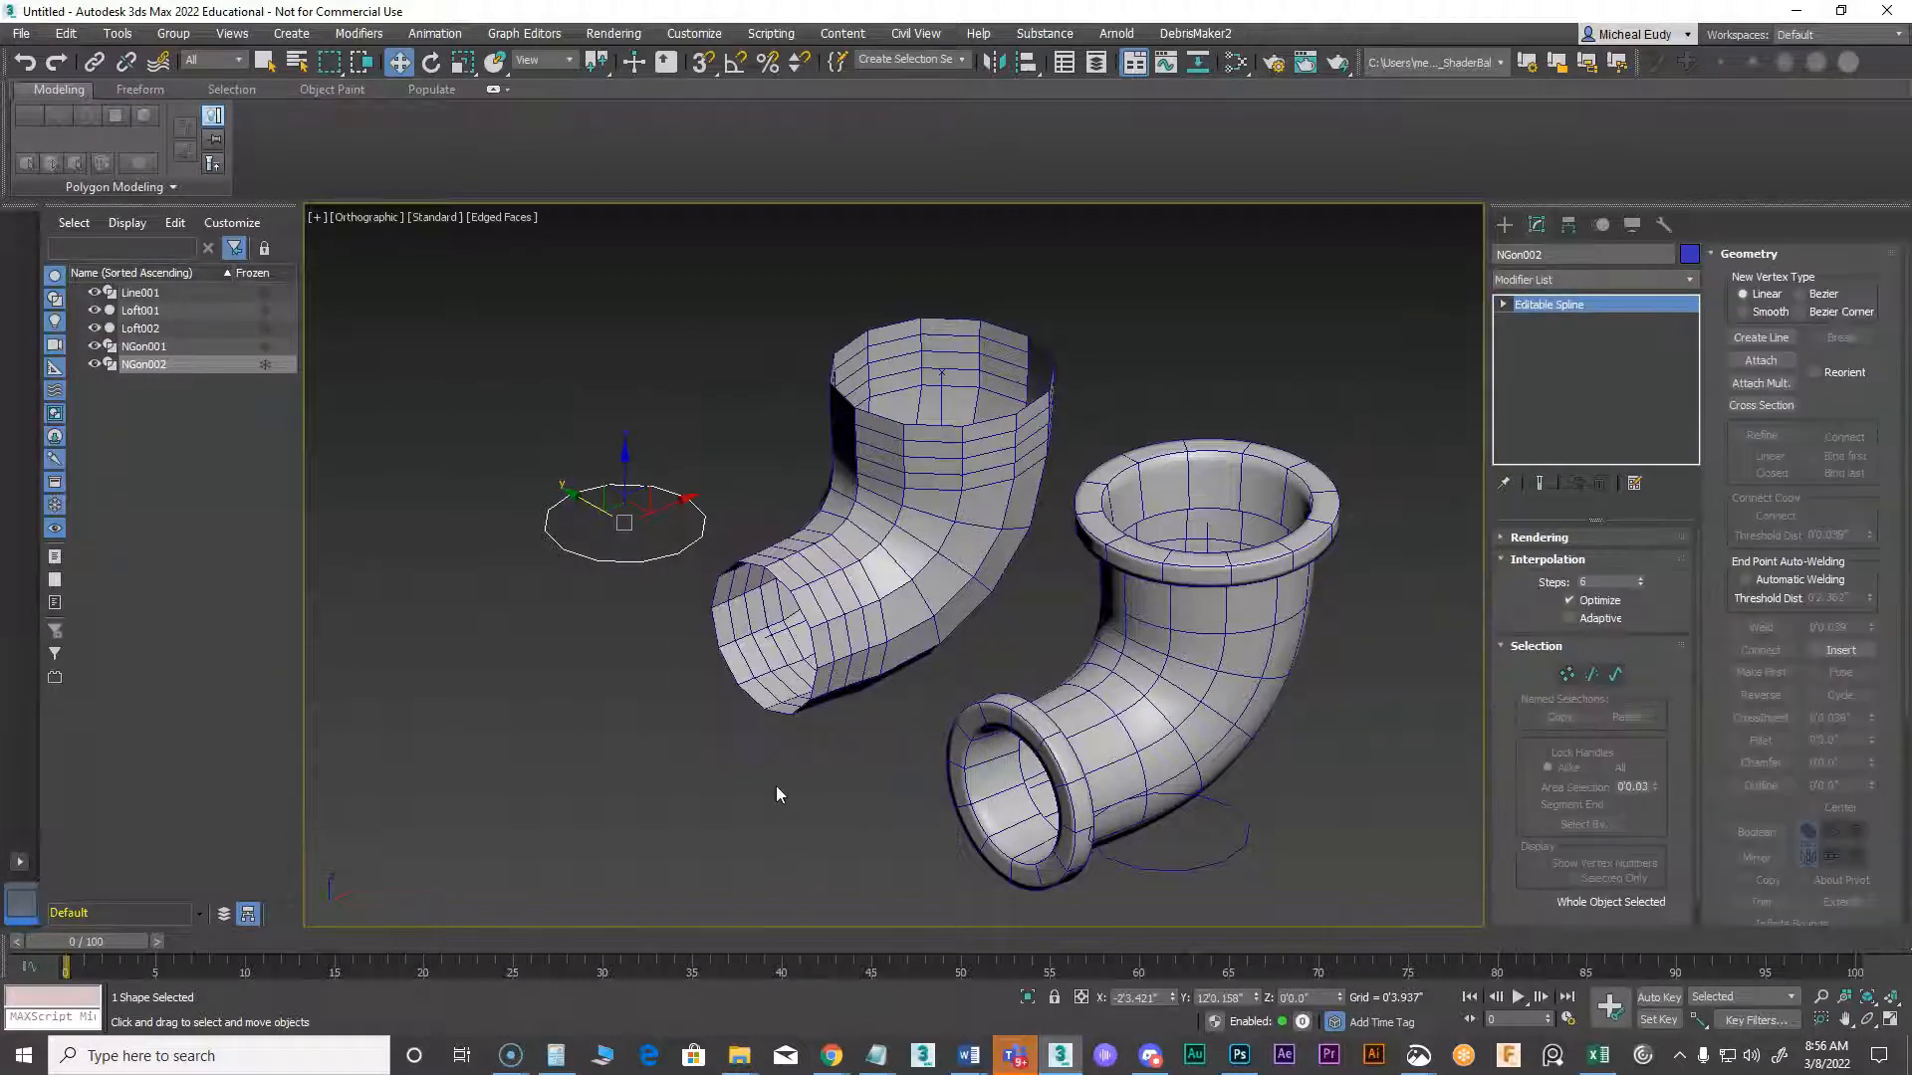
Assign the copied NGon as the shape at path position 100 of the copied loft using Get Shape
click(737, 792)
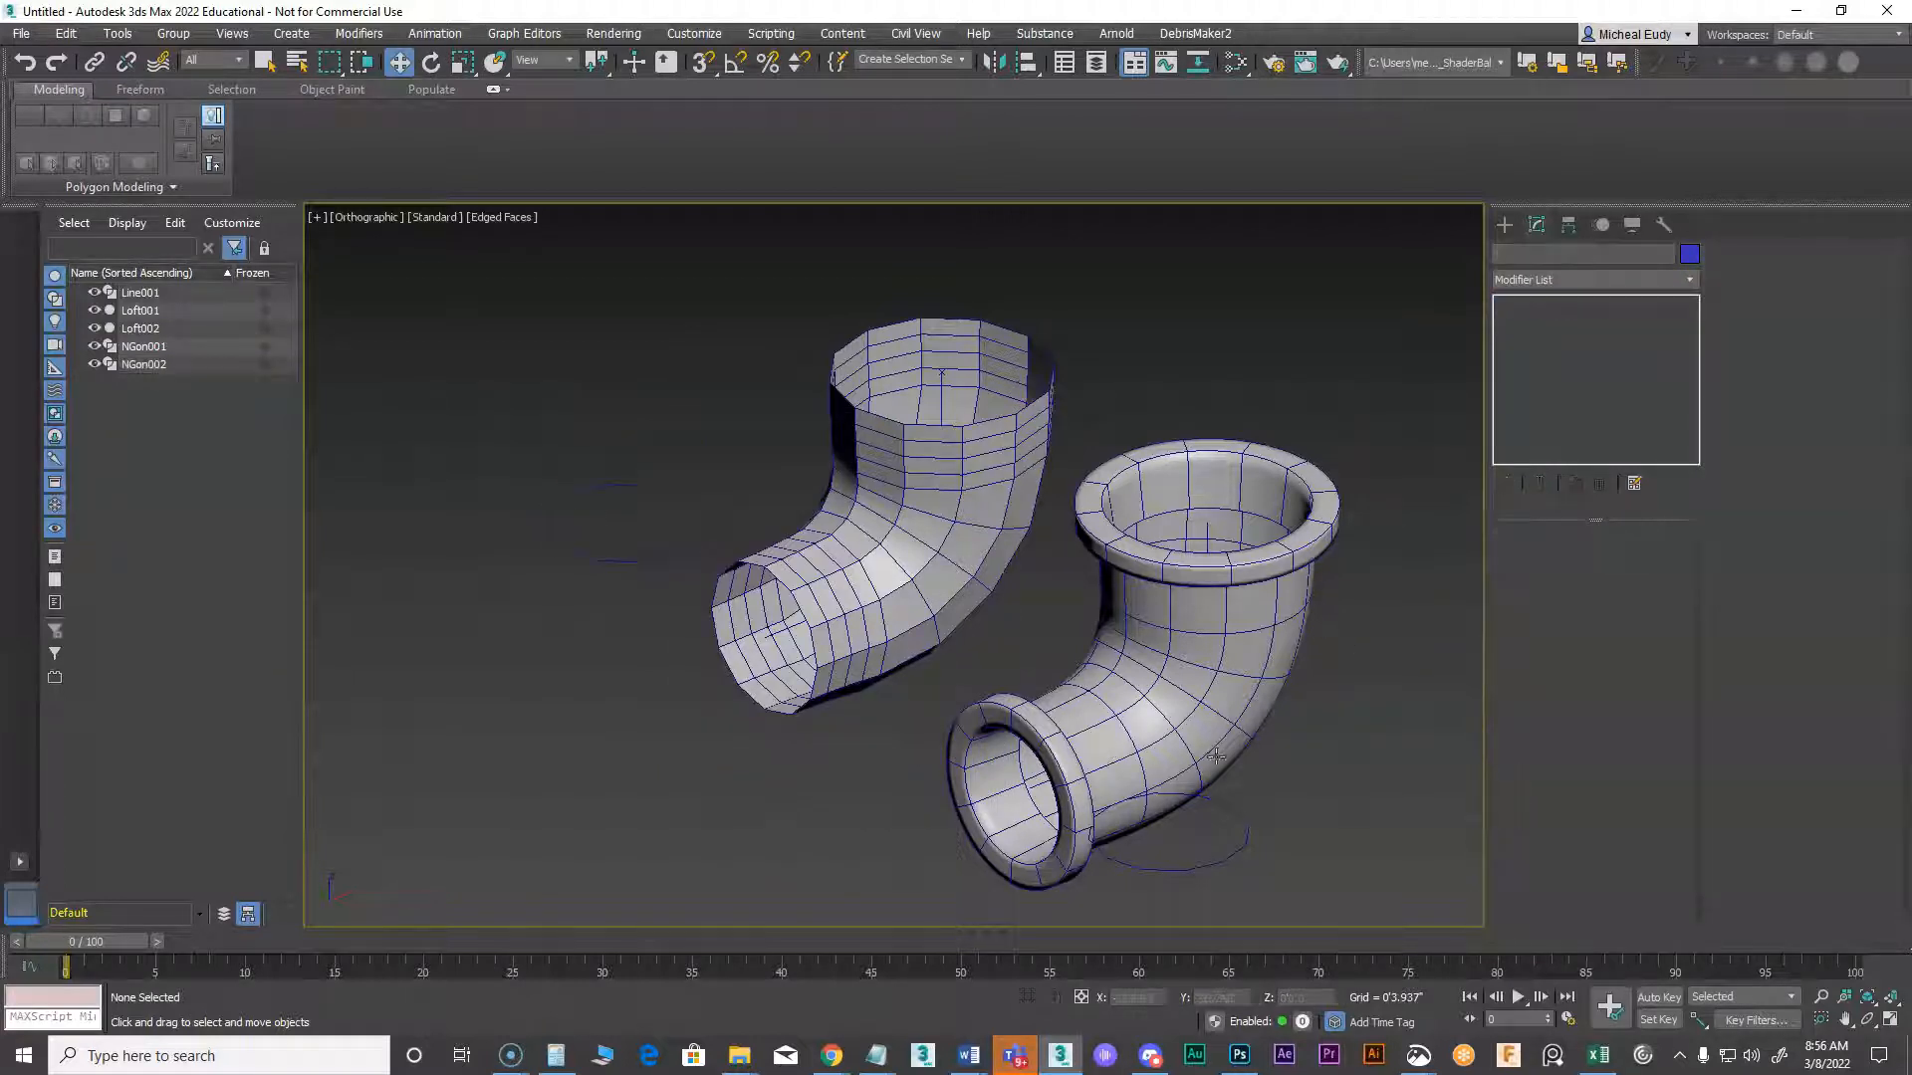
click(1239, 804)
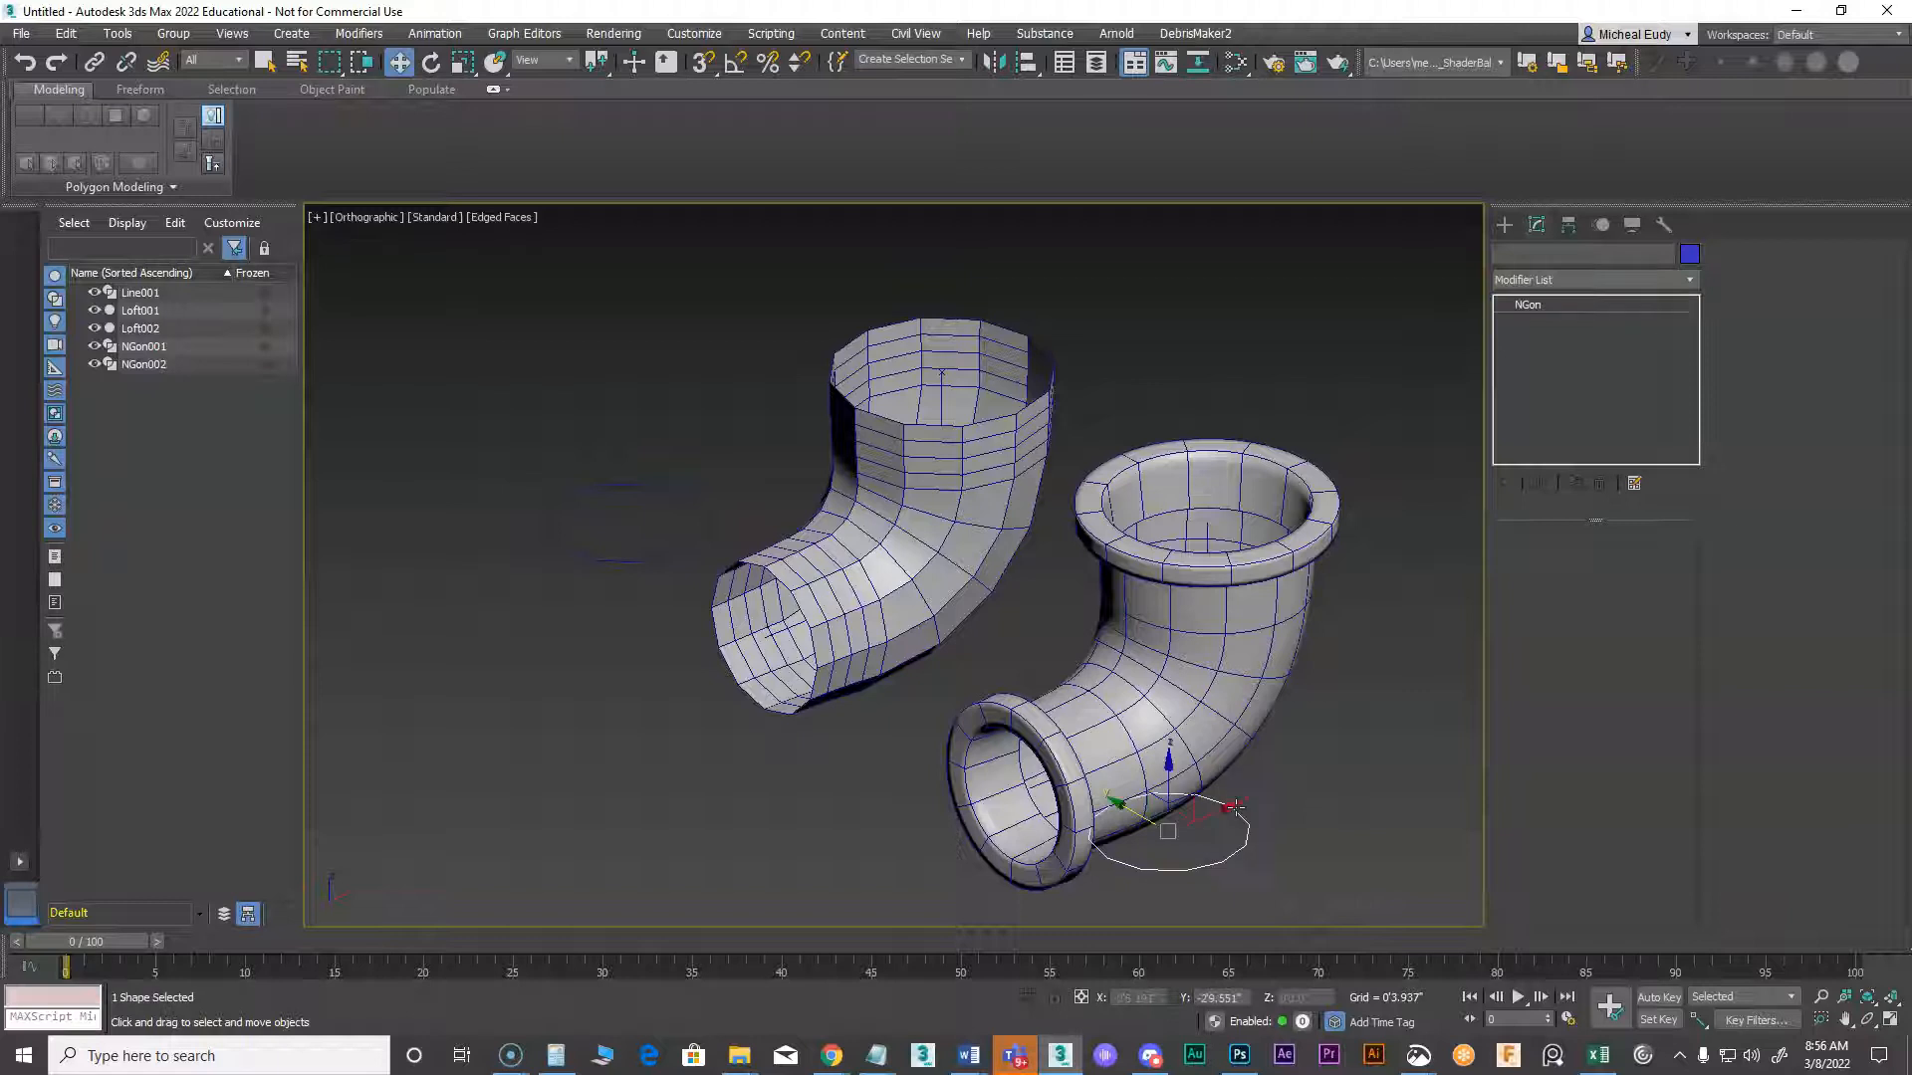
click(954, 542)
click(1629, 556)
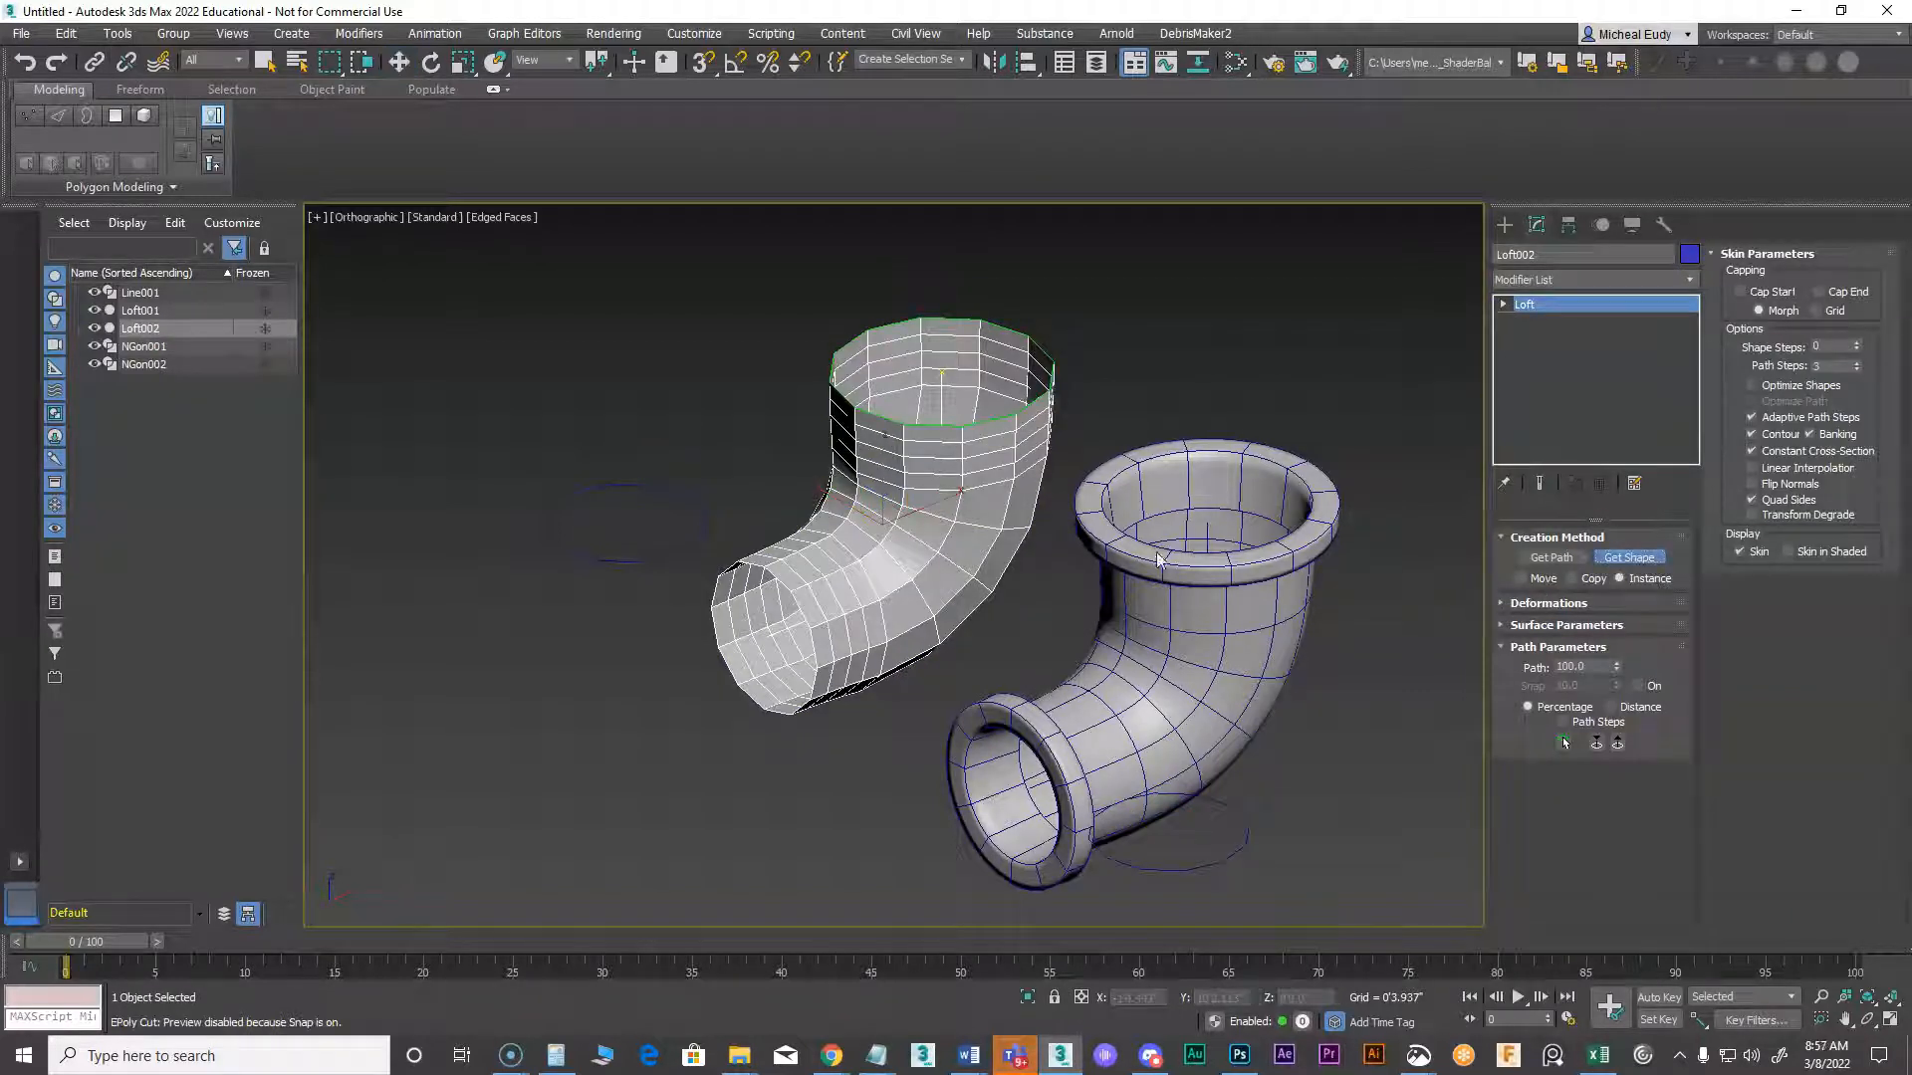
click(676, 556)
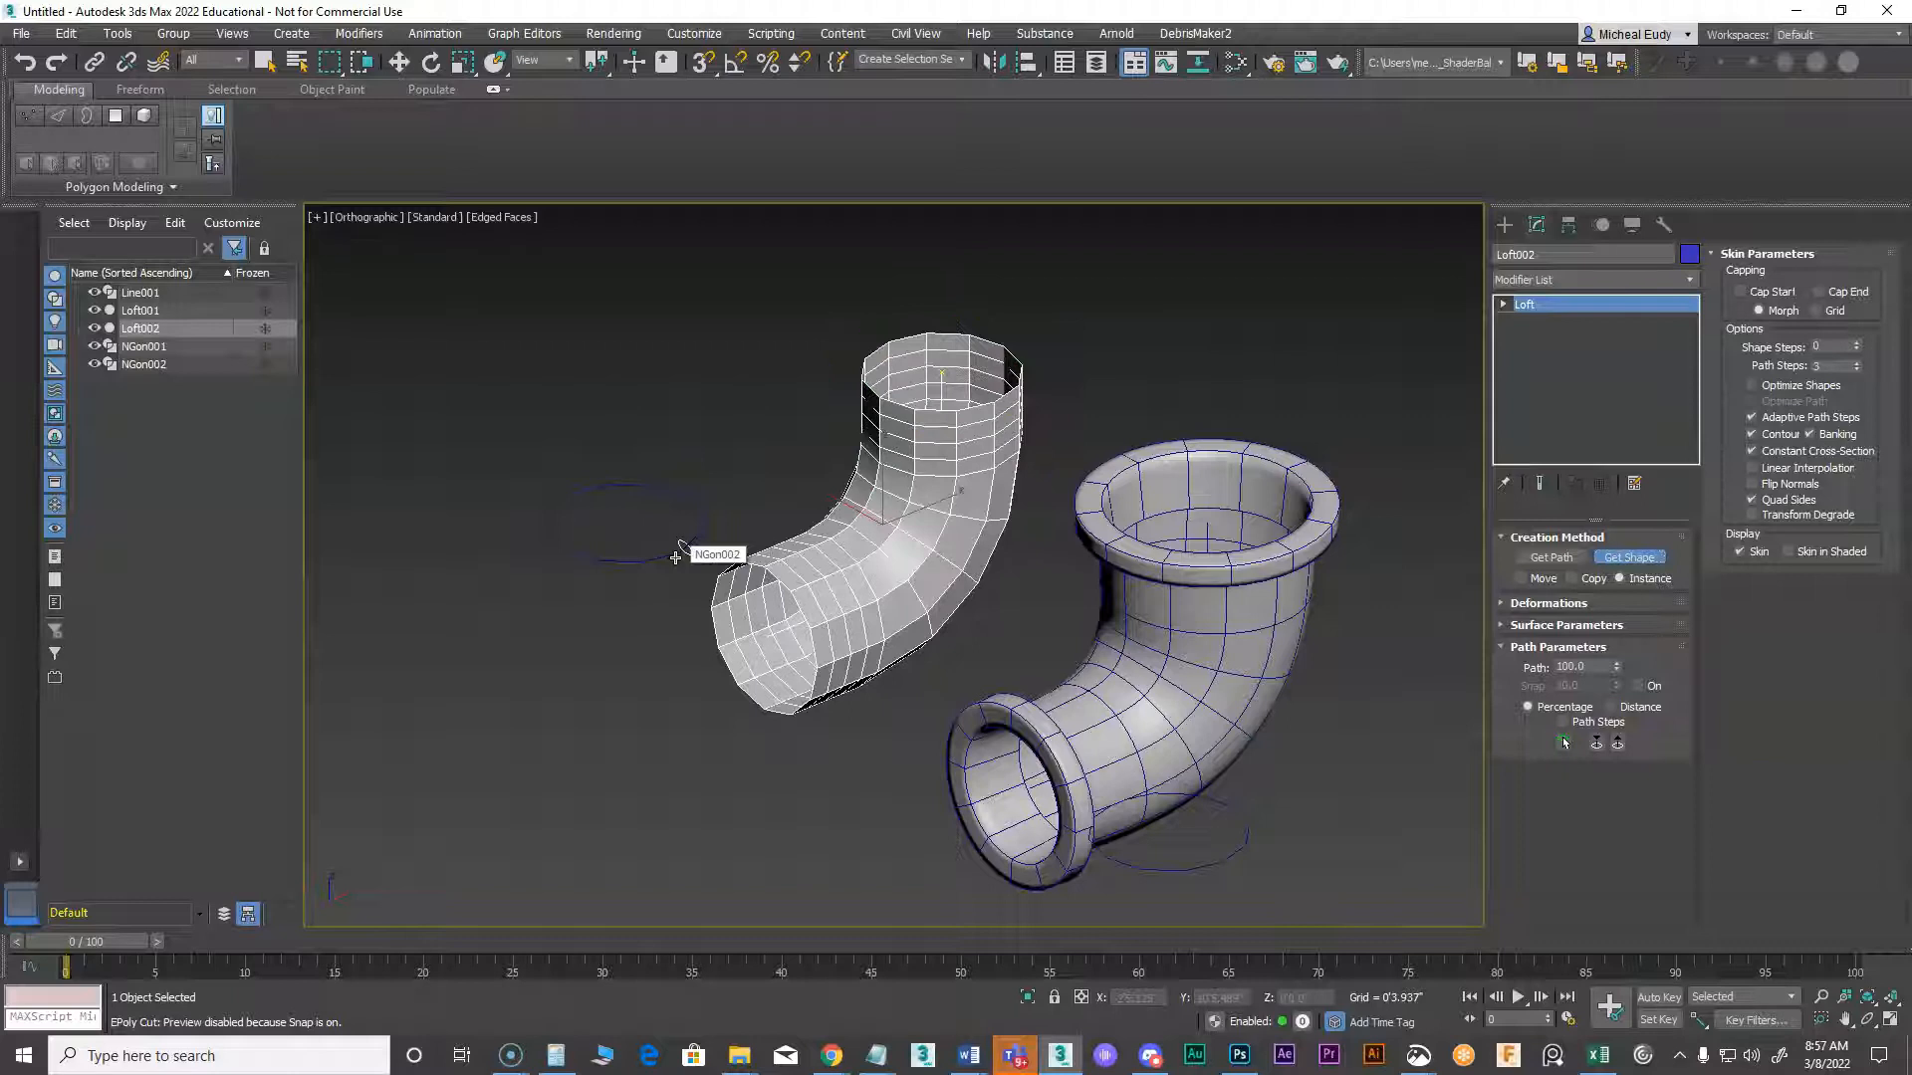
scroll(943, 491, up, 2)
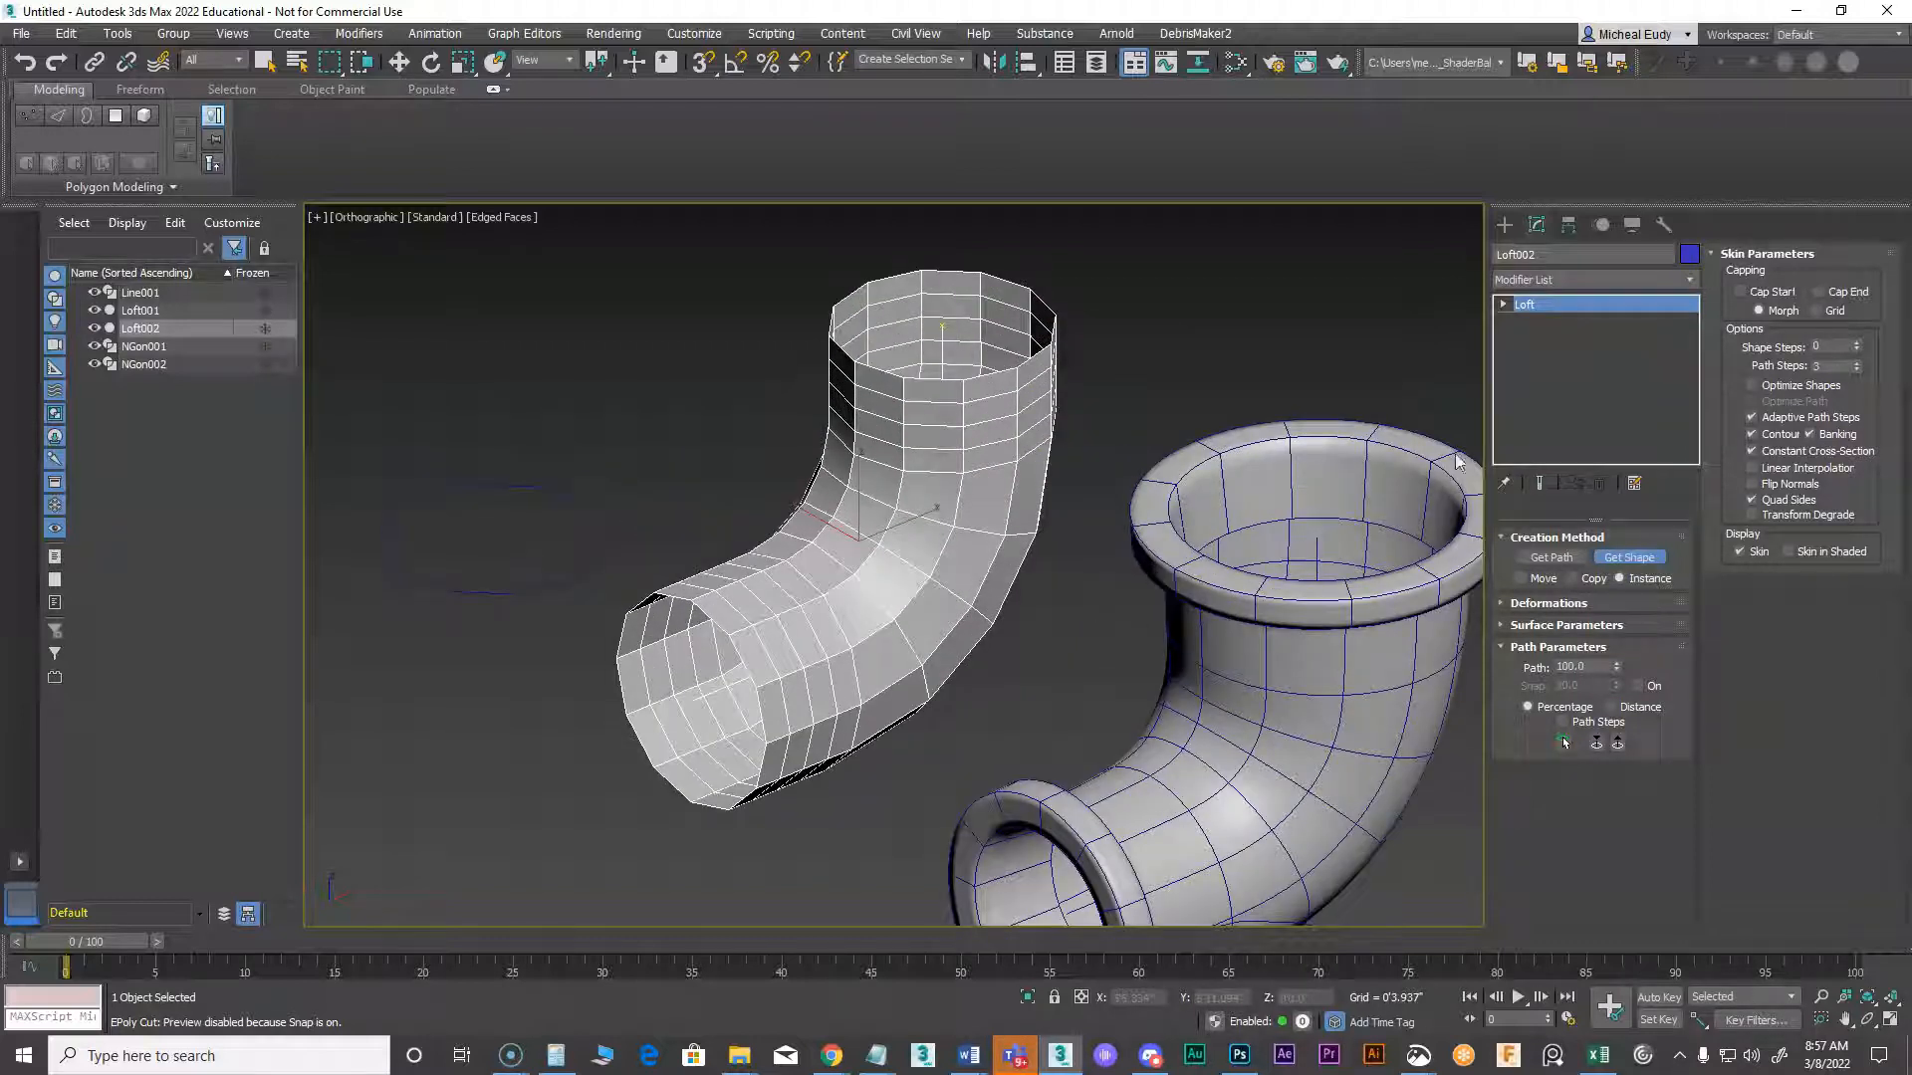
Select the copied NGon spline and enter its Vertex level
key(w)
click(1503, 227)
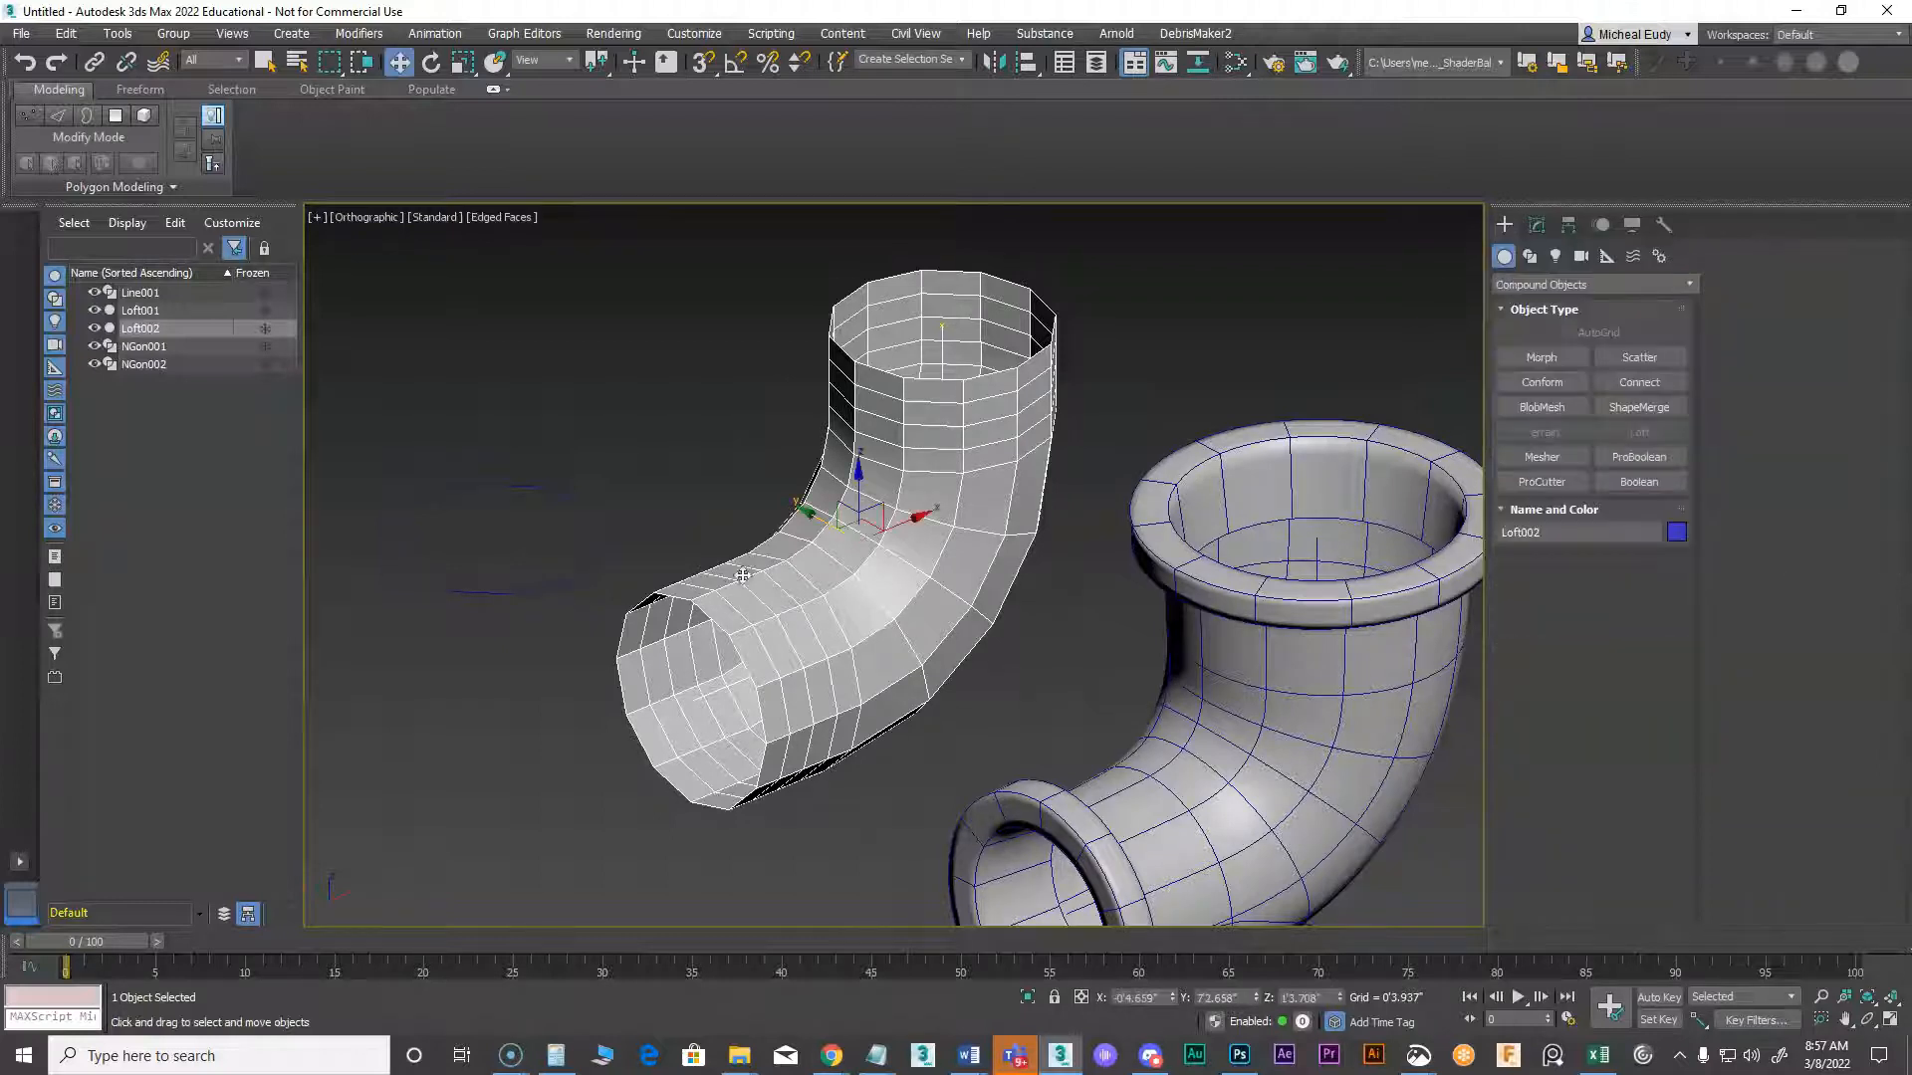
middle_drag(742, 576, 869, 572)
click(737, 521)
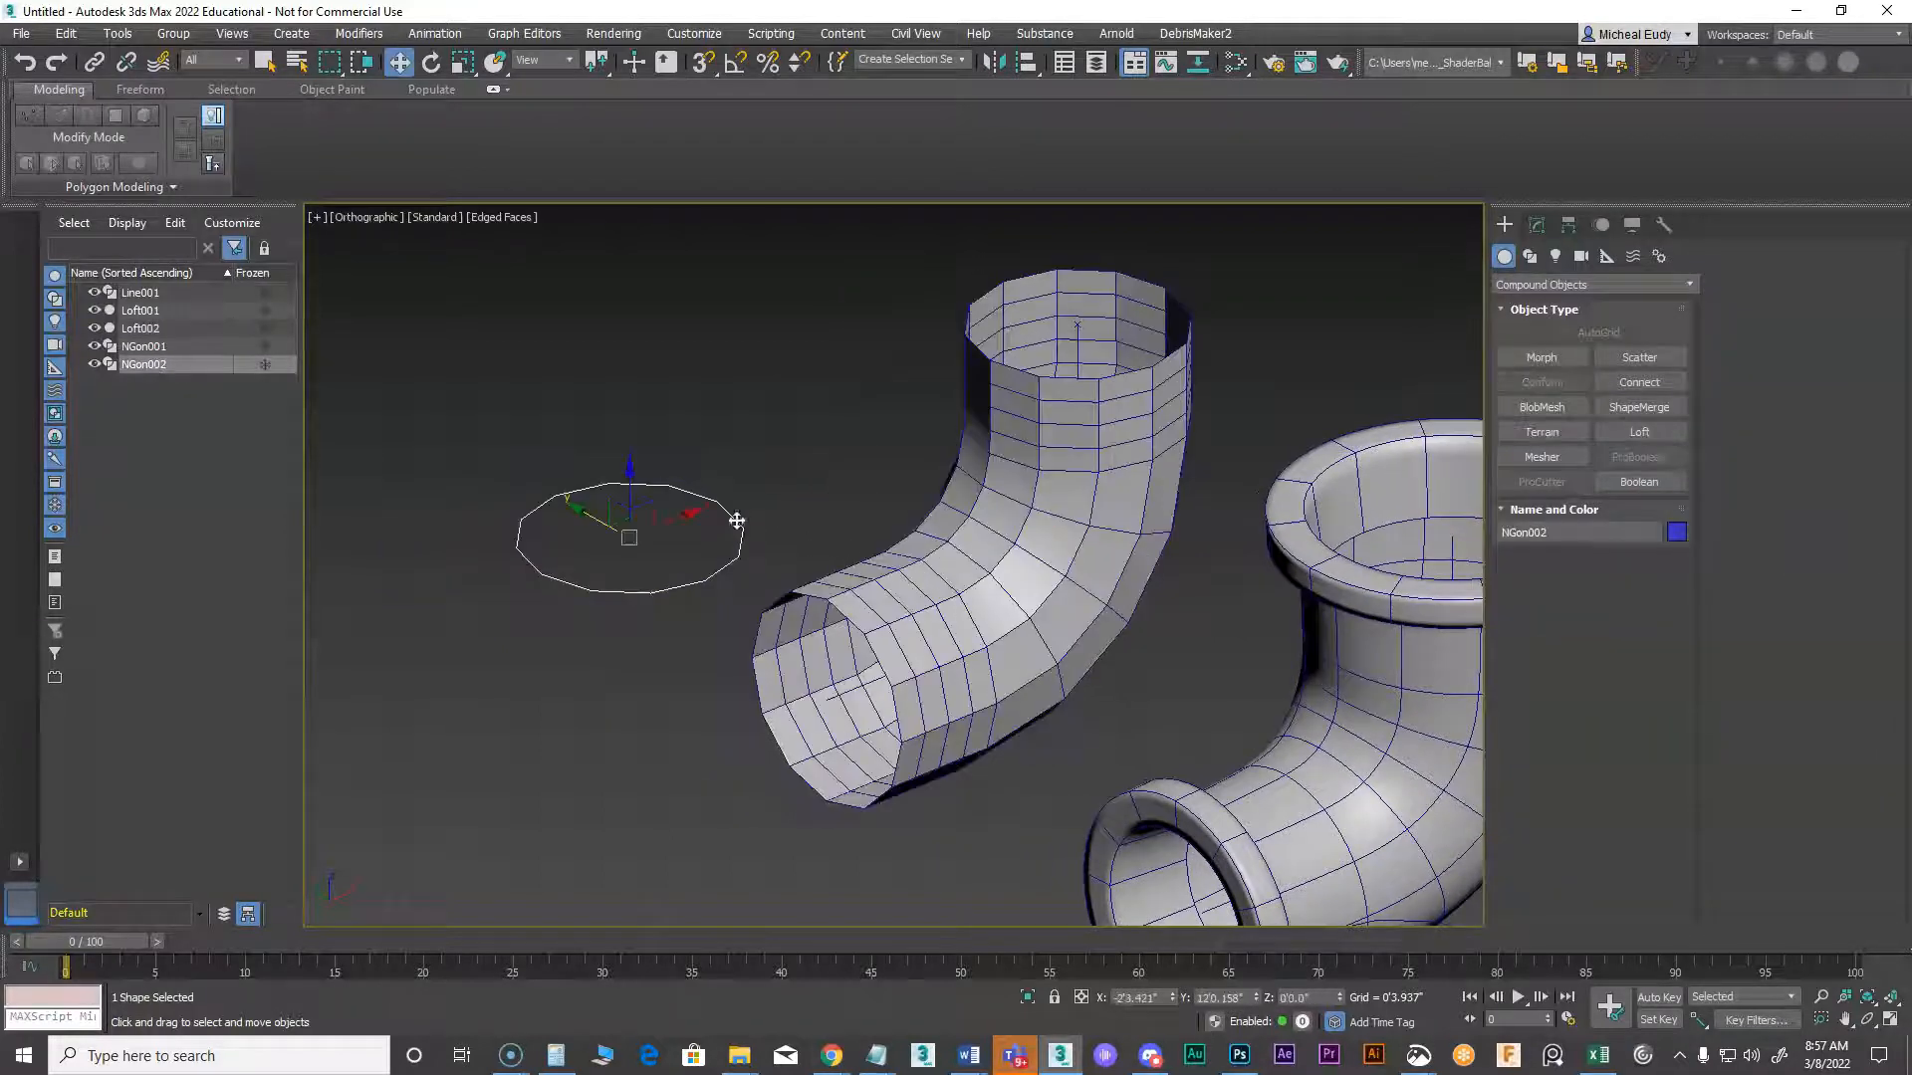
click(1536, 225)
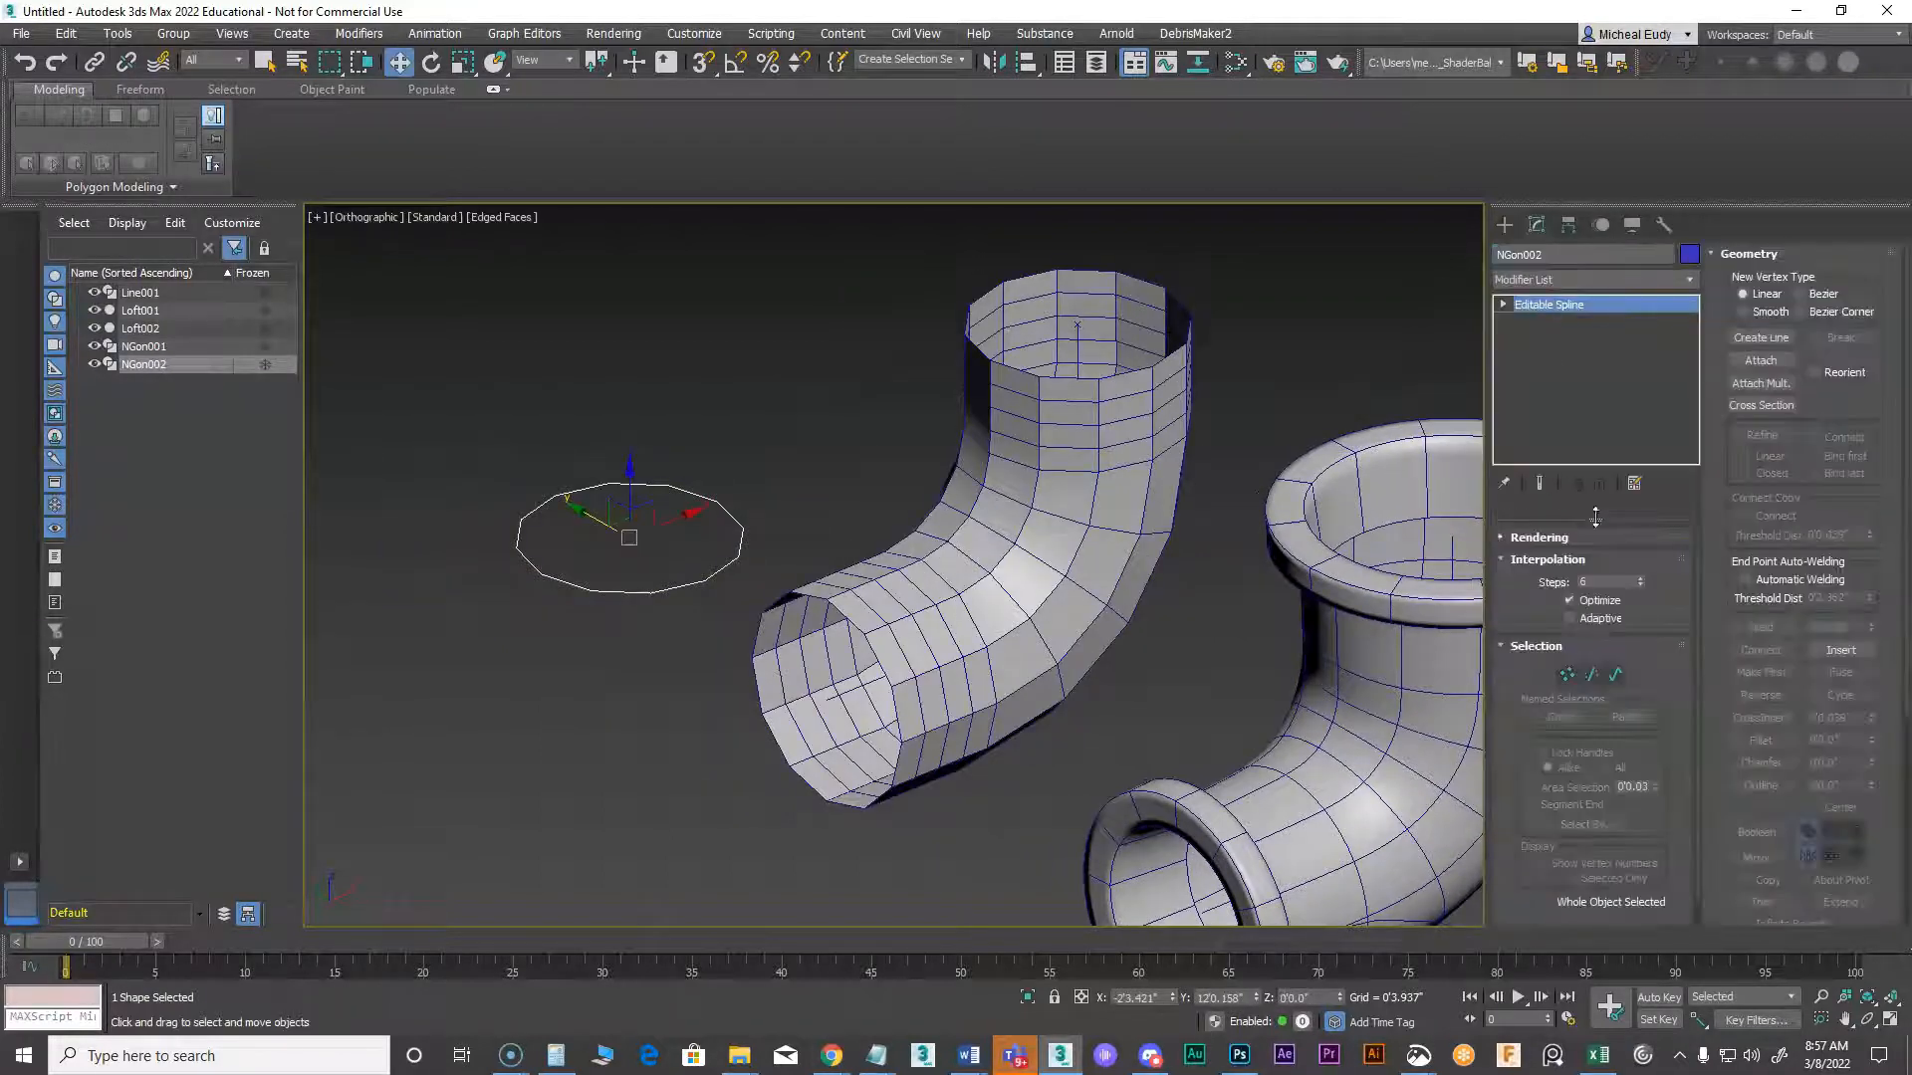
click(1569, 675)
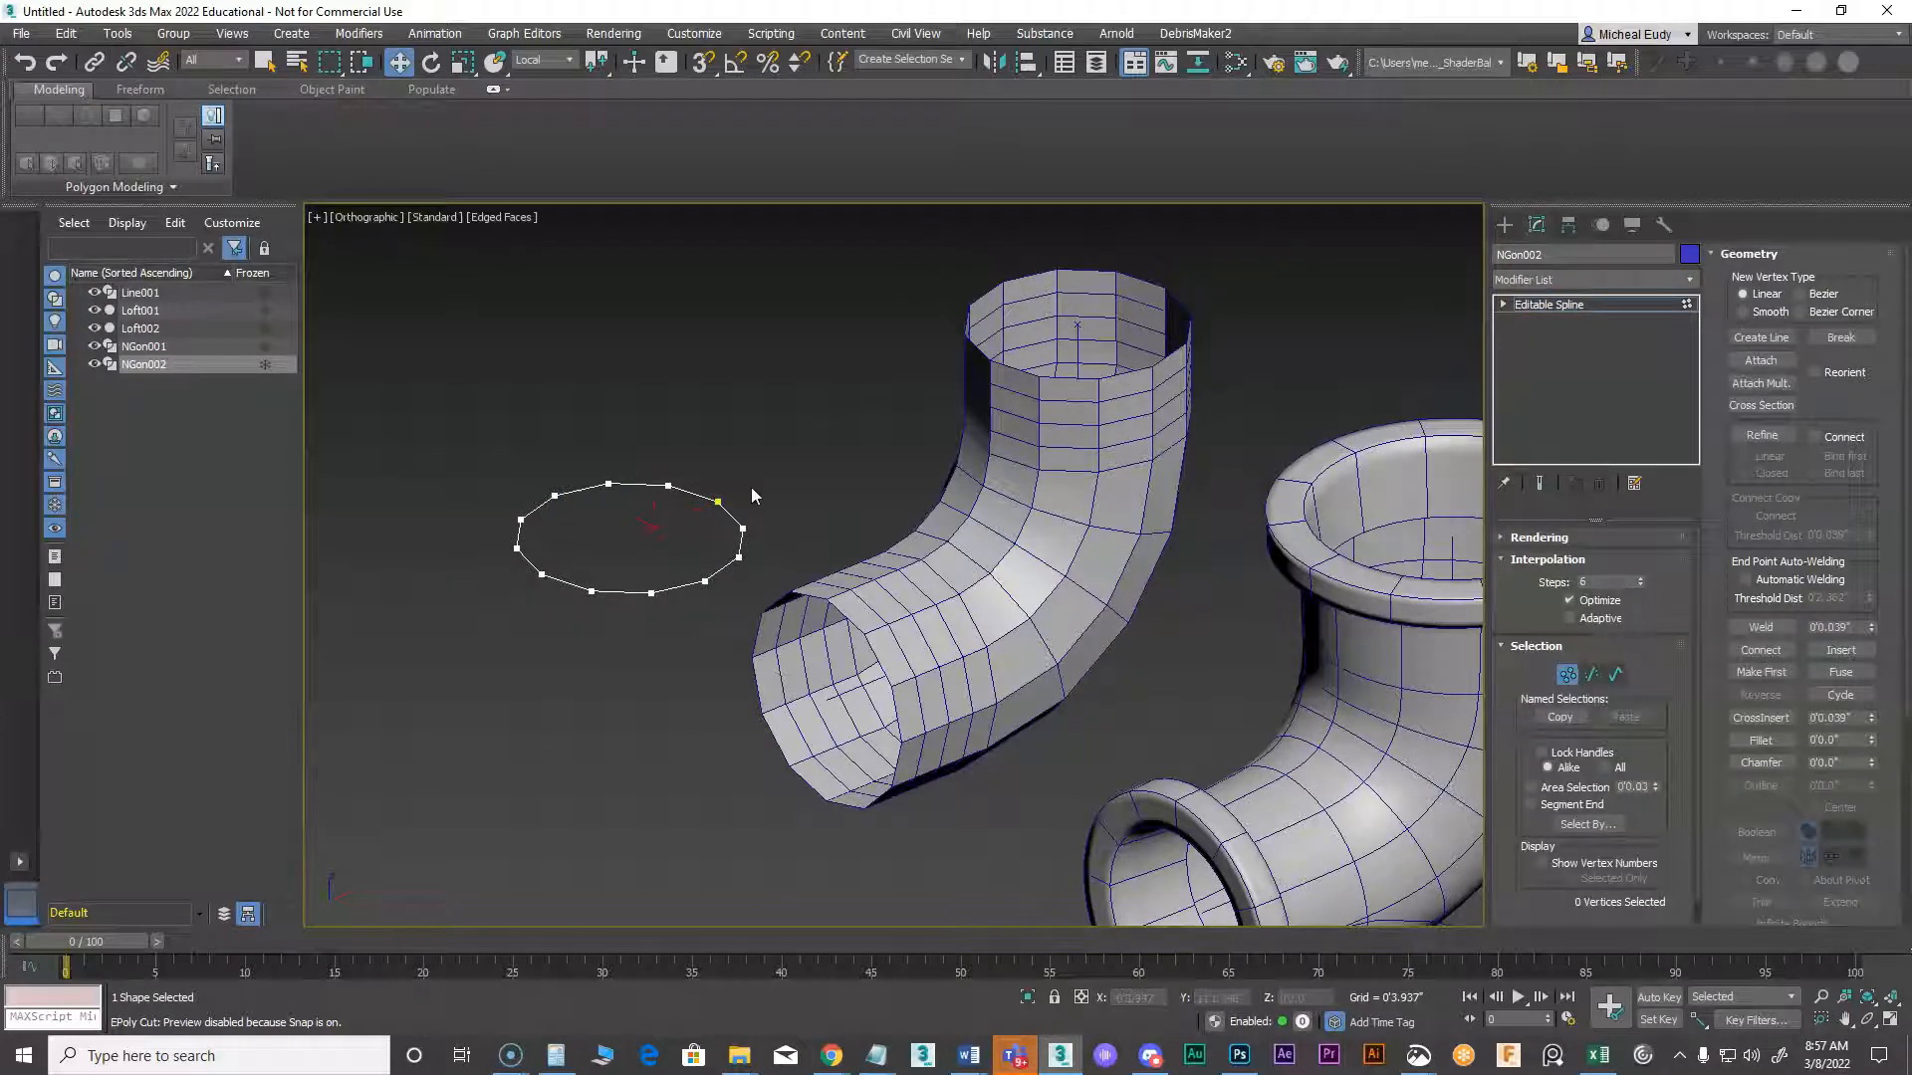
Select all twelve vertices of the copied NGon and set their type to Corner
middle_drag(751, 487, 752, 478)
middle_drag(669, 533, 689, 576)
click(549, 616)
drag(778, 643, 792, 637)
right_click(817, 458)
click(785, 348)
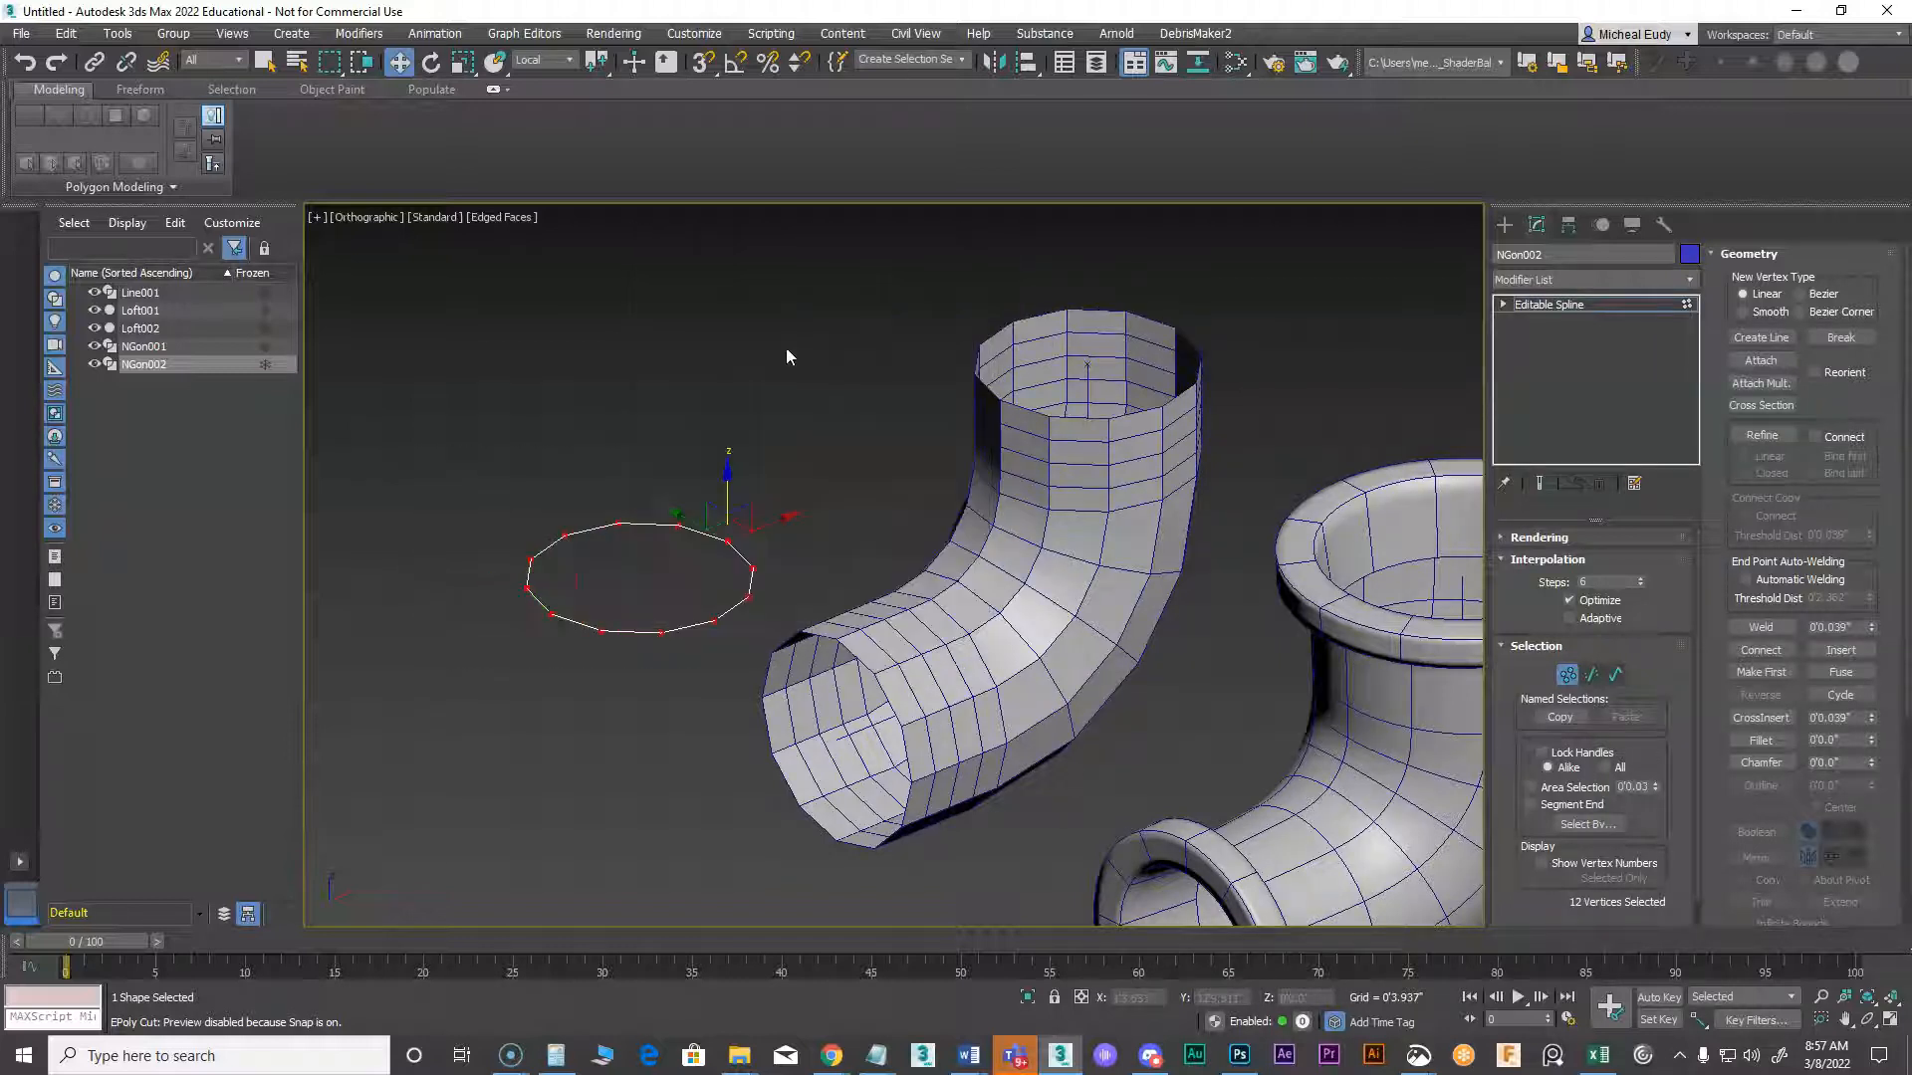
Move the copied NGon's two opposite outermost X-axis vertices inward along X, each by about 2 inches
click(640, 618)
click(554, 609)
drag(554, 608, 611, 590)
alt+middle_drag(914, 529, 738, 549)
alt+middle_drag(586, 519, 801, 597)
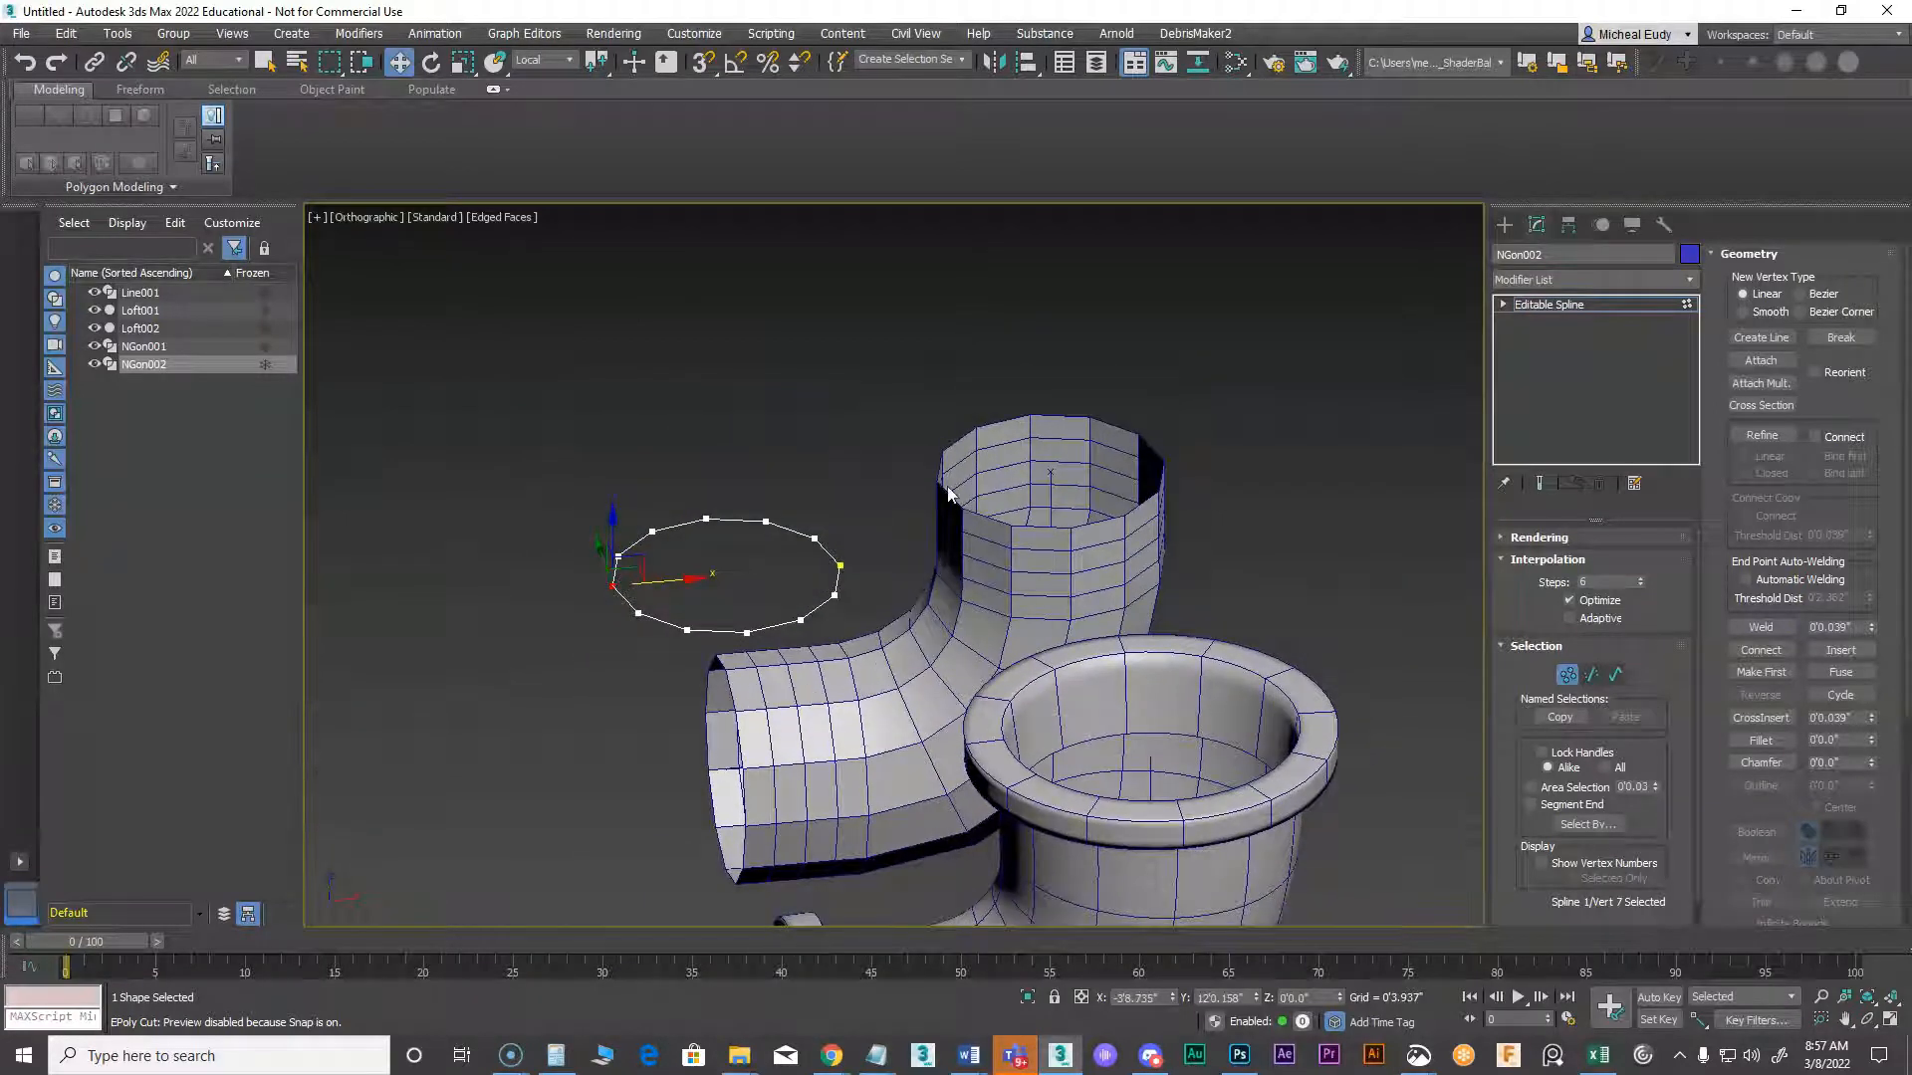
click(836, 565)
mouse_move(894, 560)
mouse_down()
mouse_move(911, 558)
mouse_move(879, 563)
mouse_up()
alt+middle_drag(915, 616, 1089, 770)
click(1079, 757)
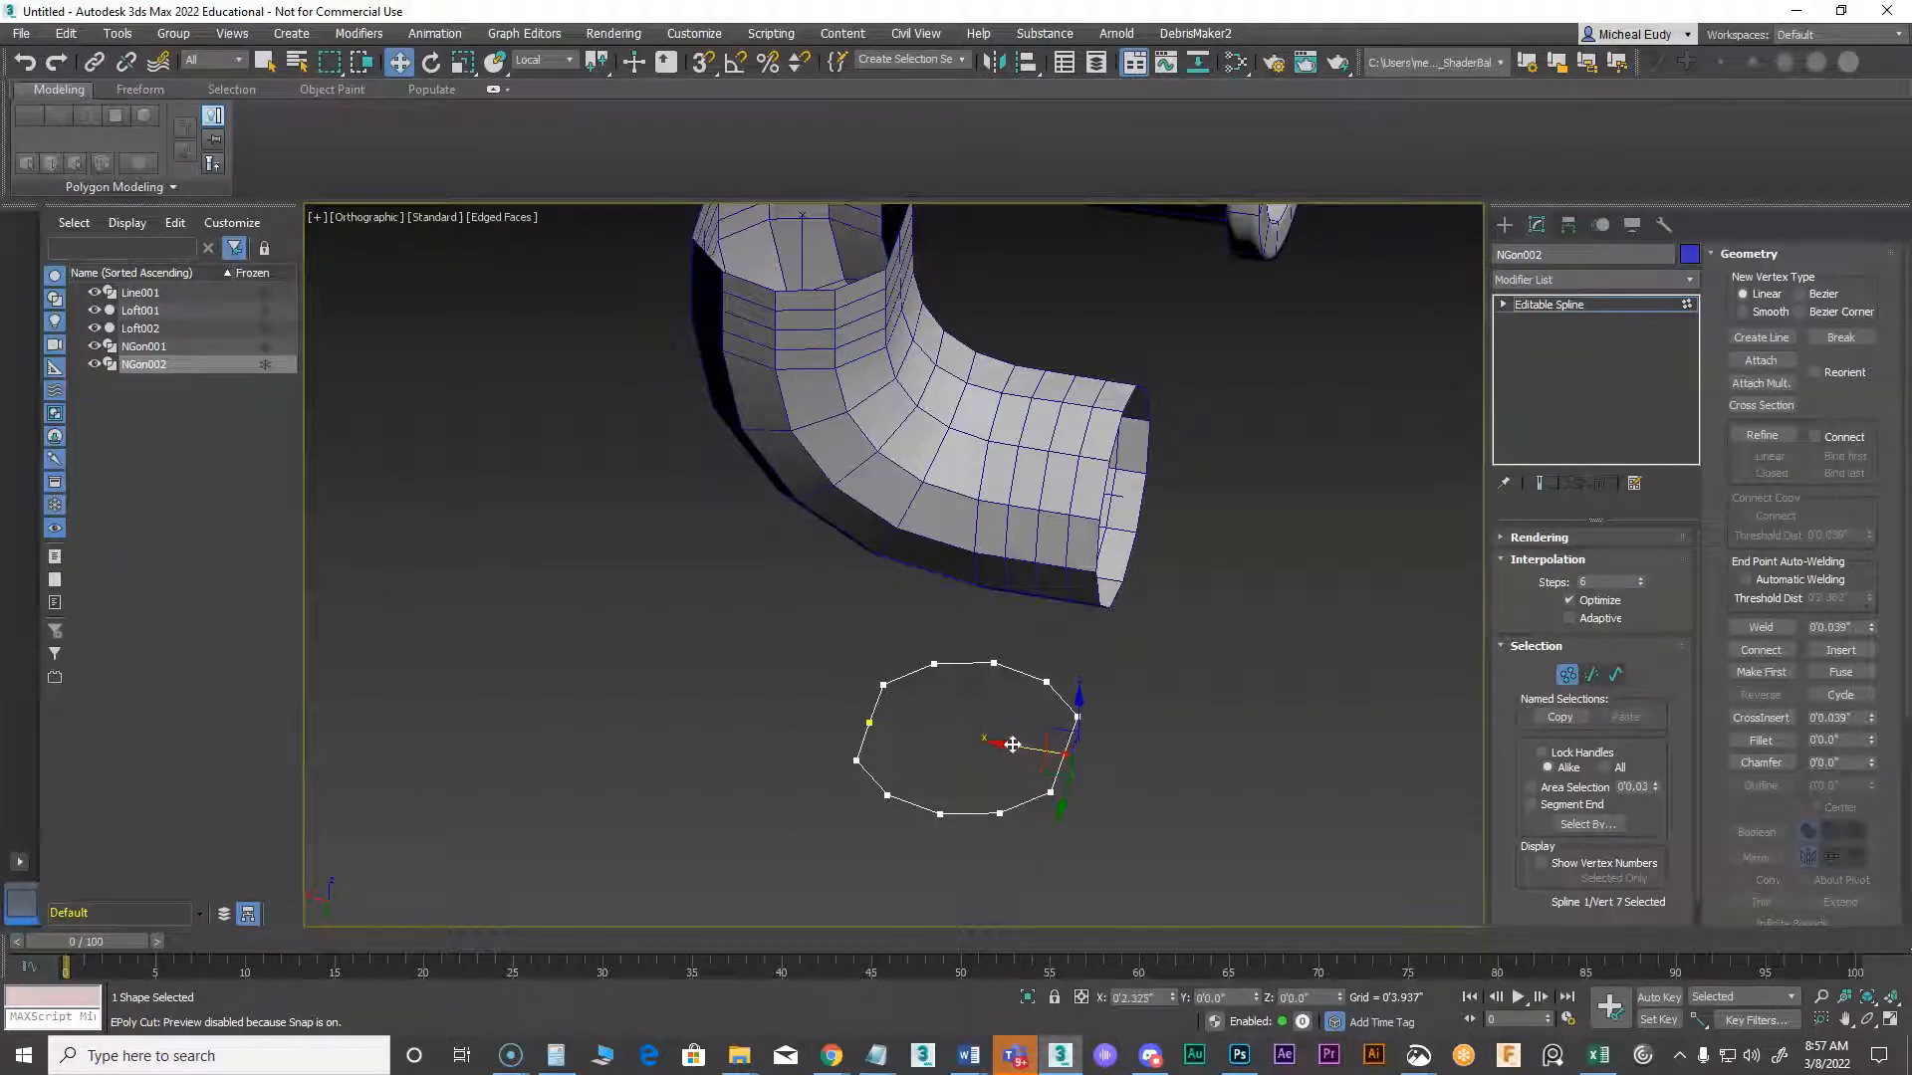
middle_drag(874, 571, 812, 514)
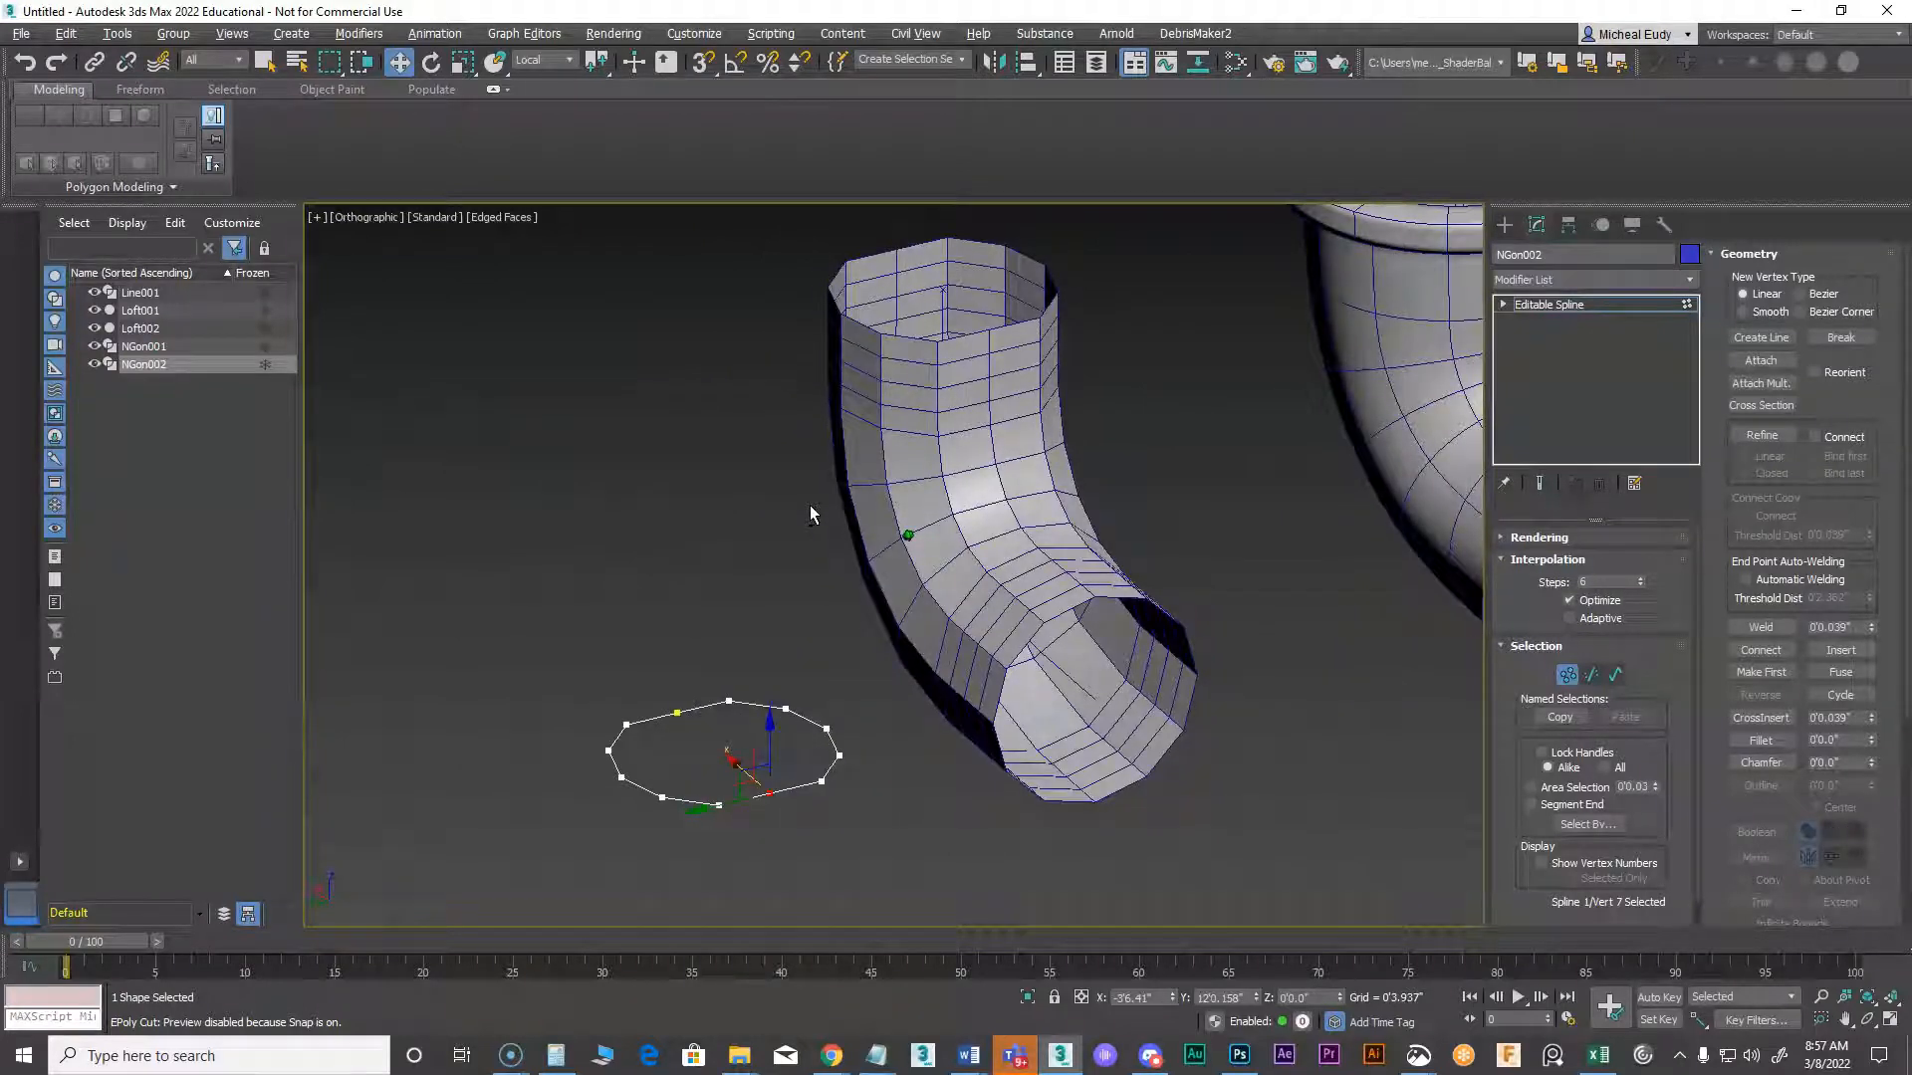
Scale two opposite vertices of the copied NGon inward toward their shared center, using the View reference coordinate system
click(678, 715)
ctrl+click(773, 793)
right_click(747, 761)
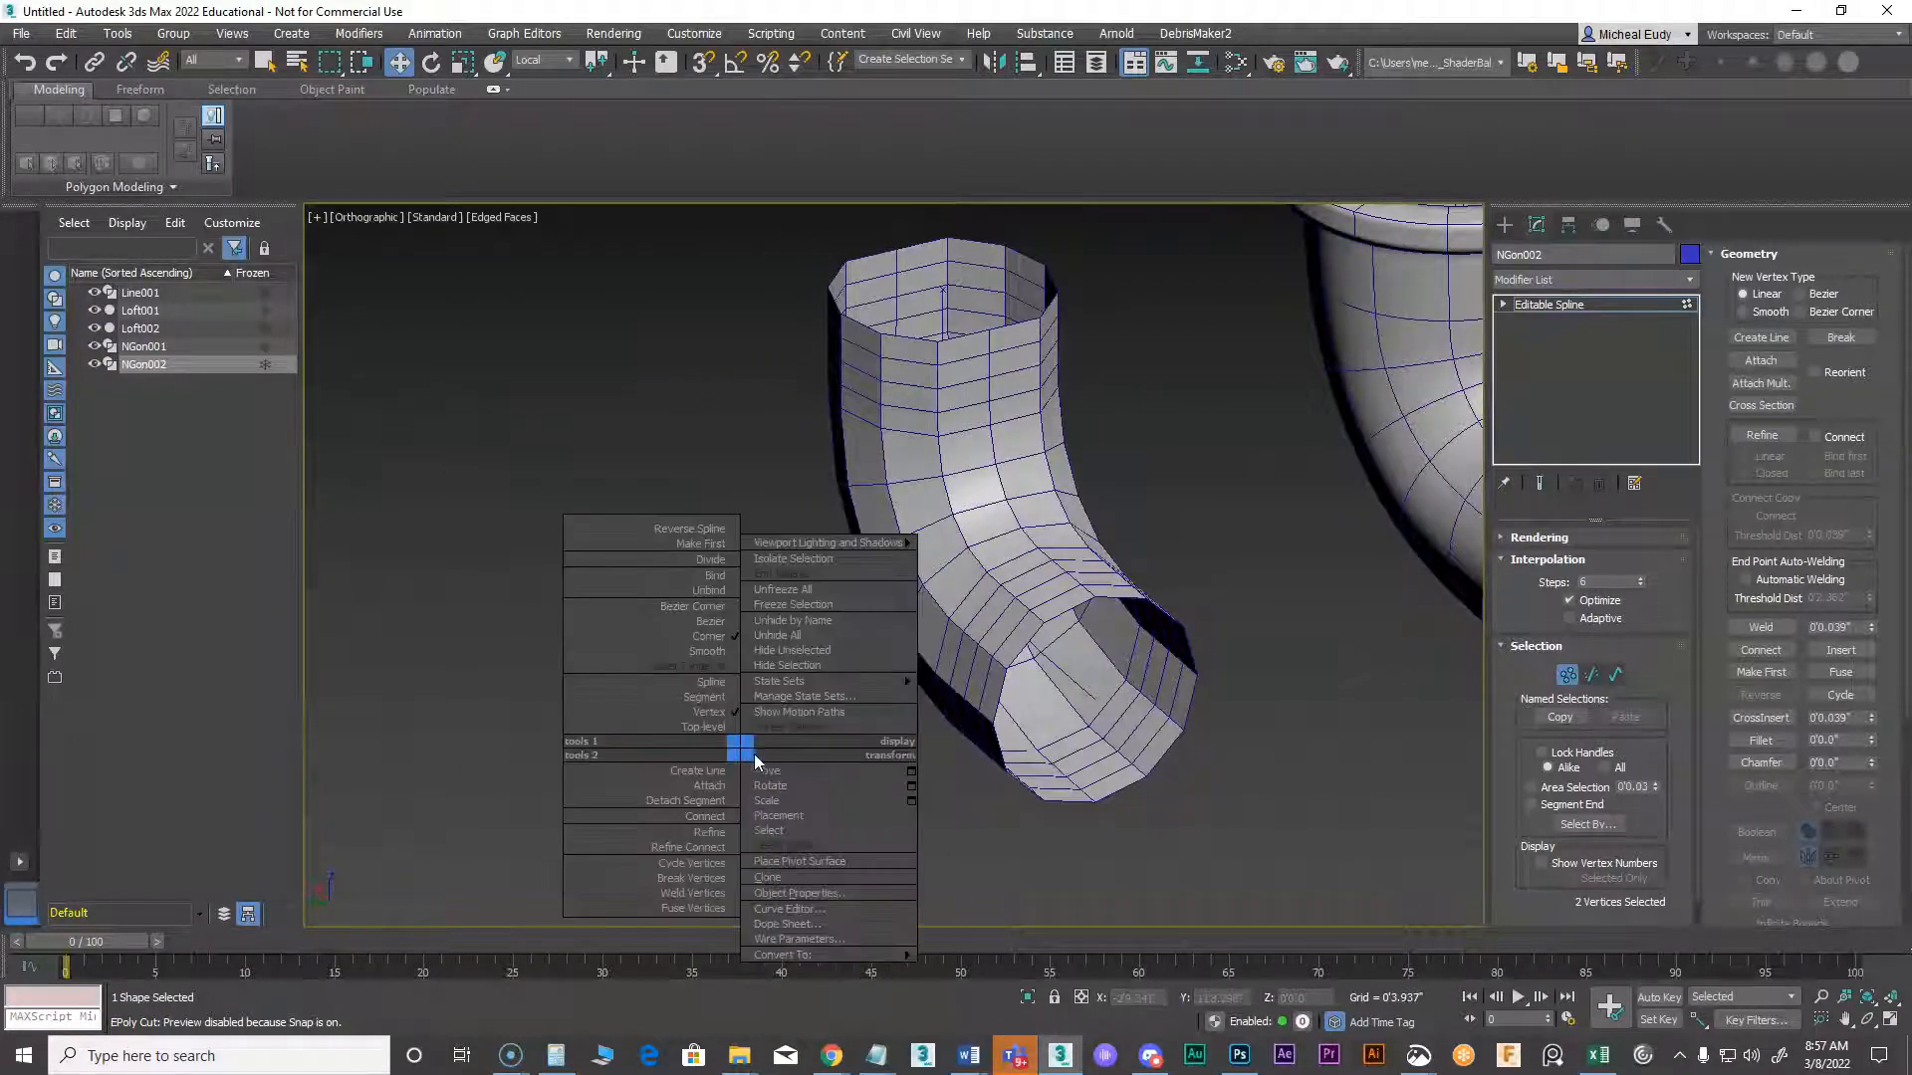
click(837, 785)
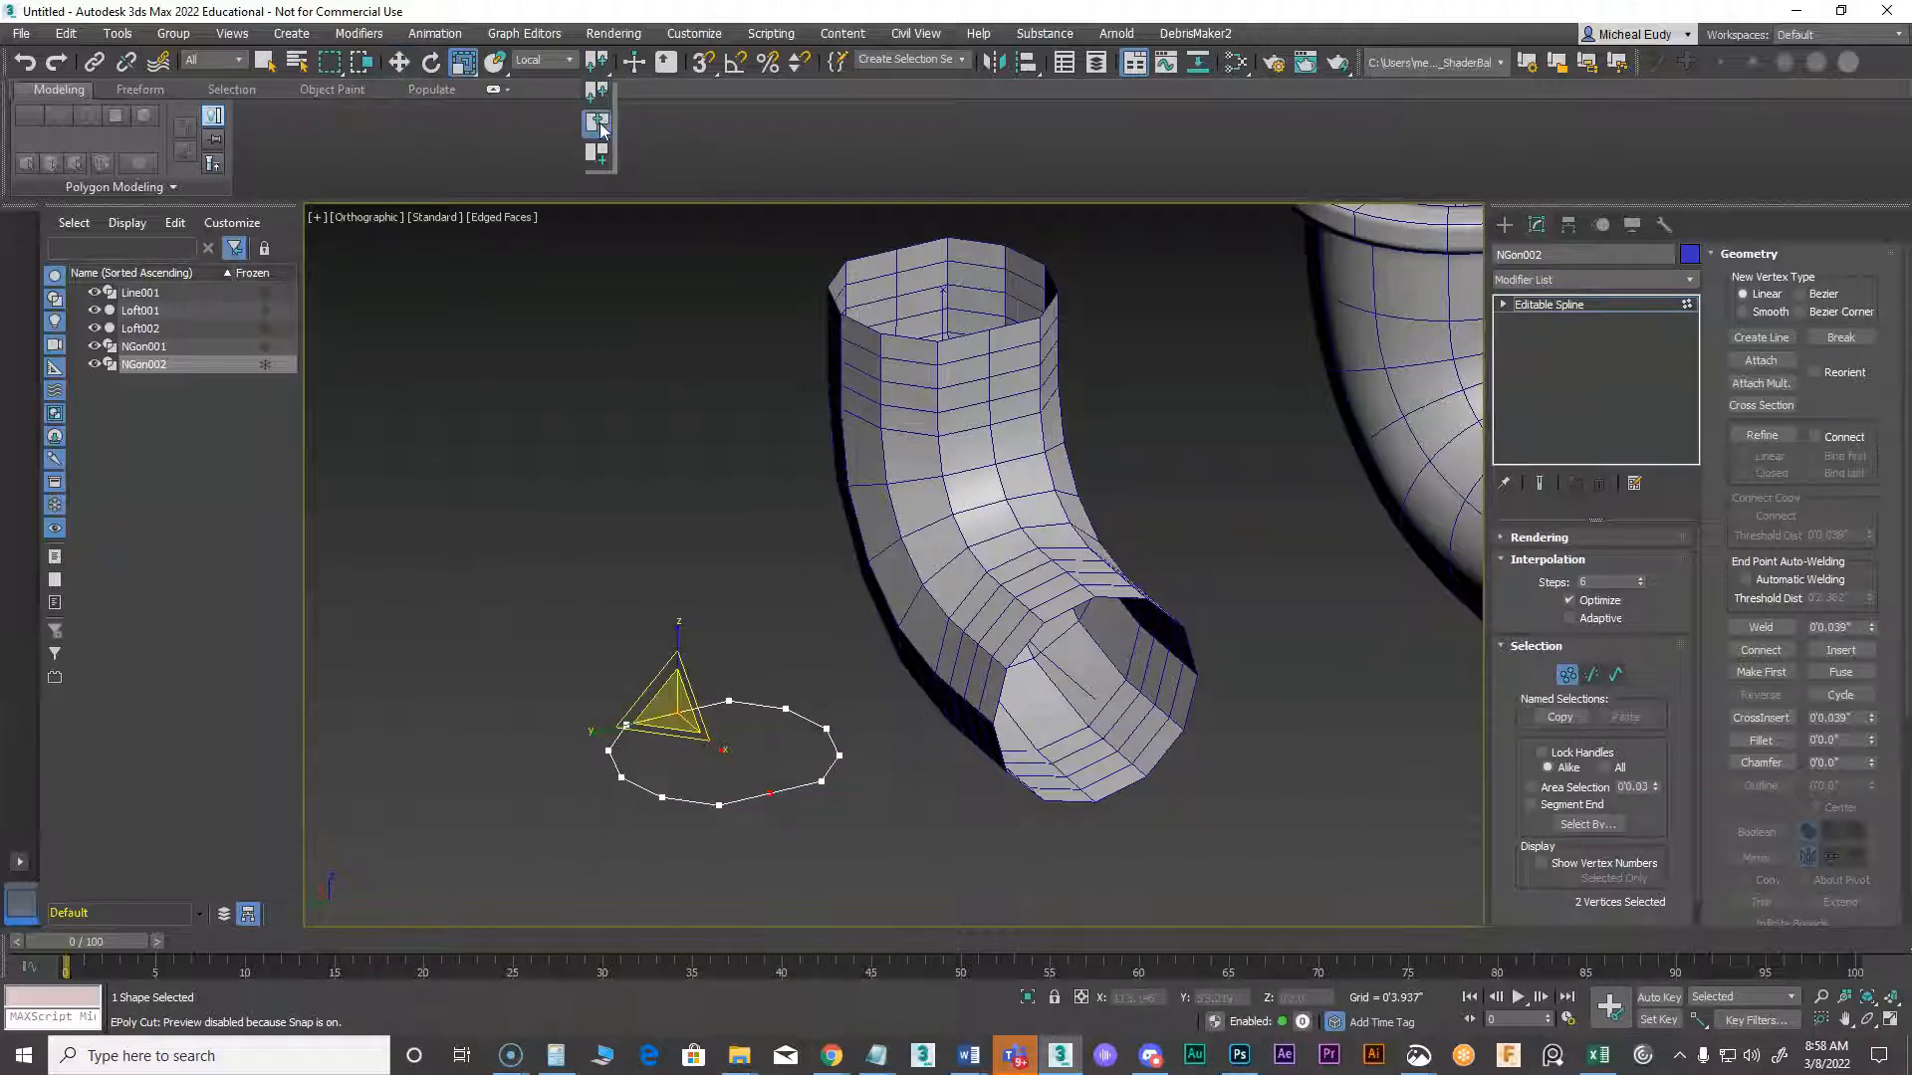
click(554, 61)
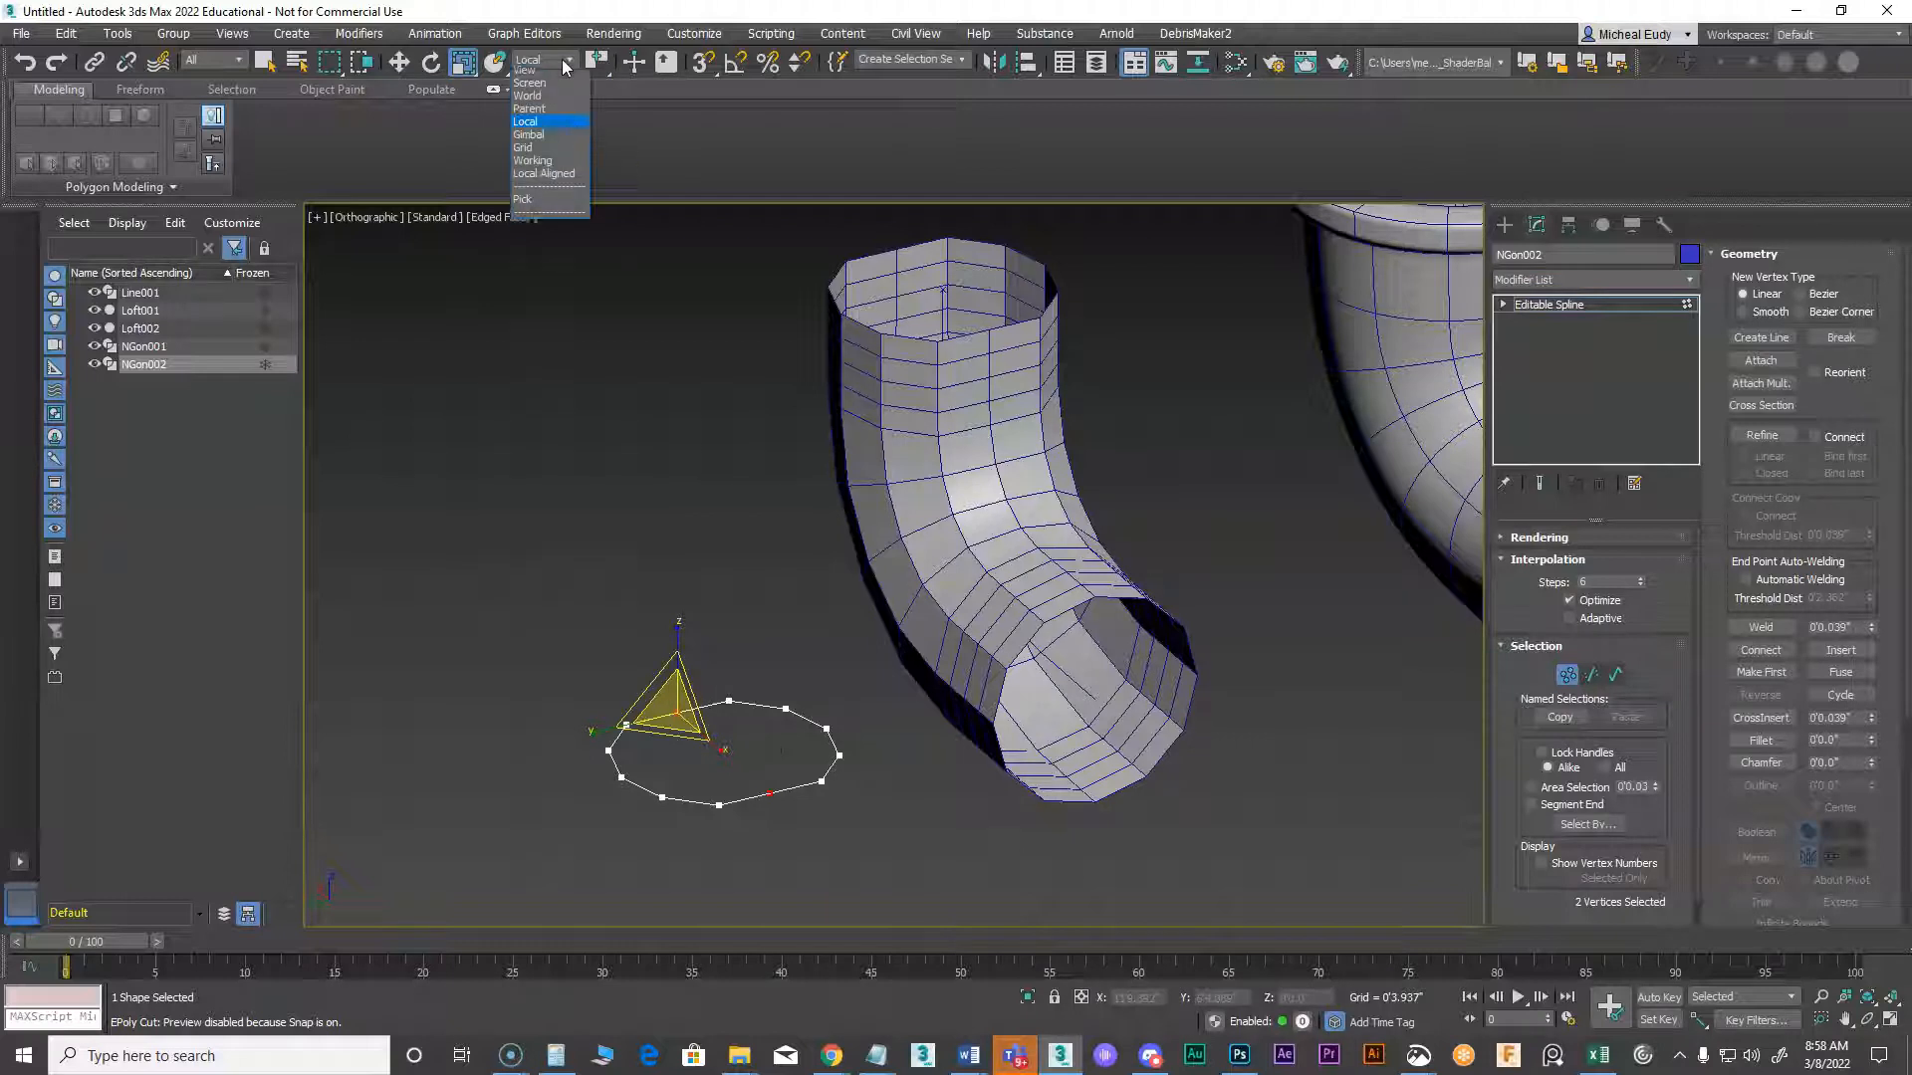
click(557, 72)
scroll(765, 824, up, 2)
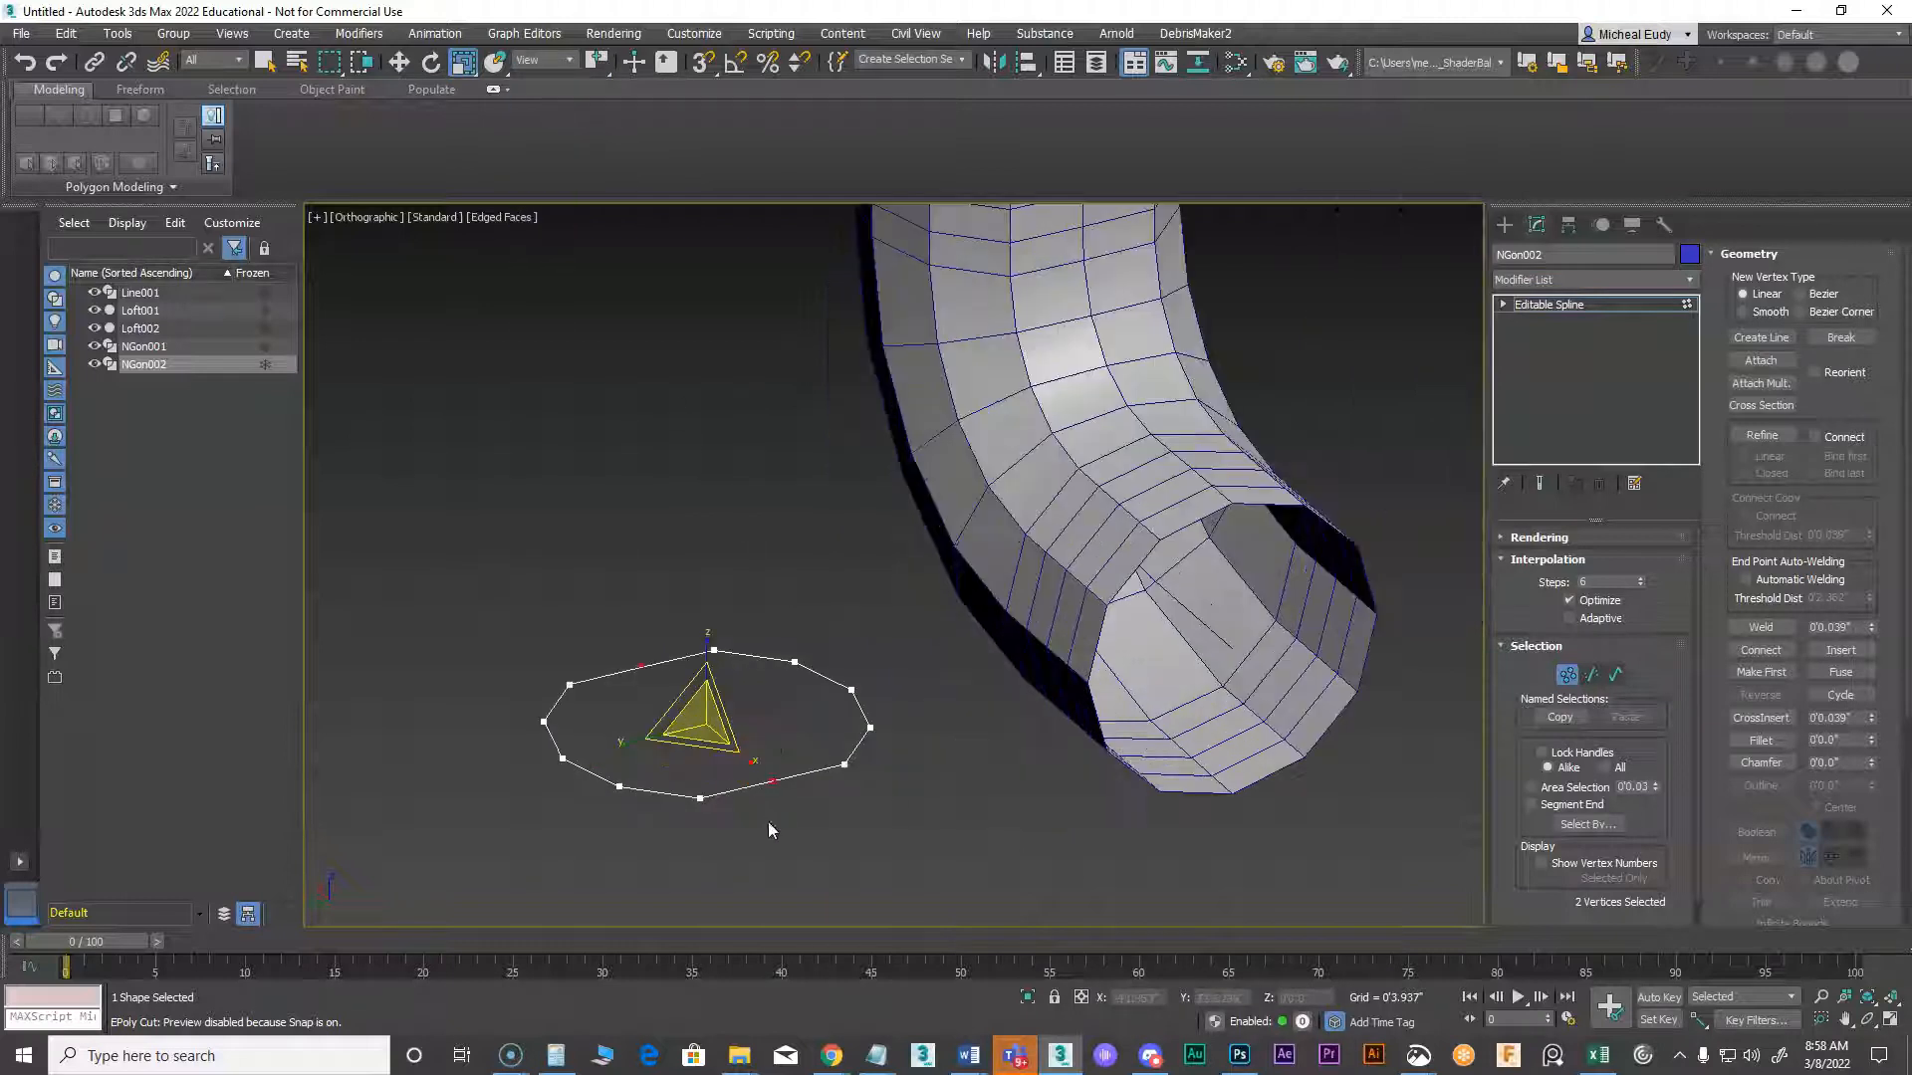
middle_drag(750, 703, 896, 769)
scroll(896, 770, down, 2)
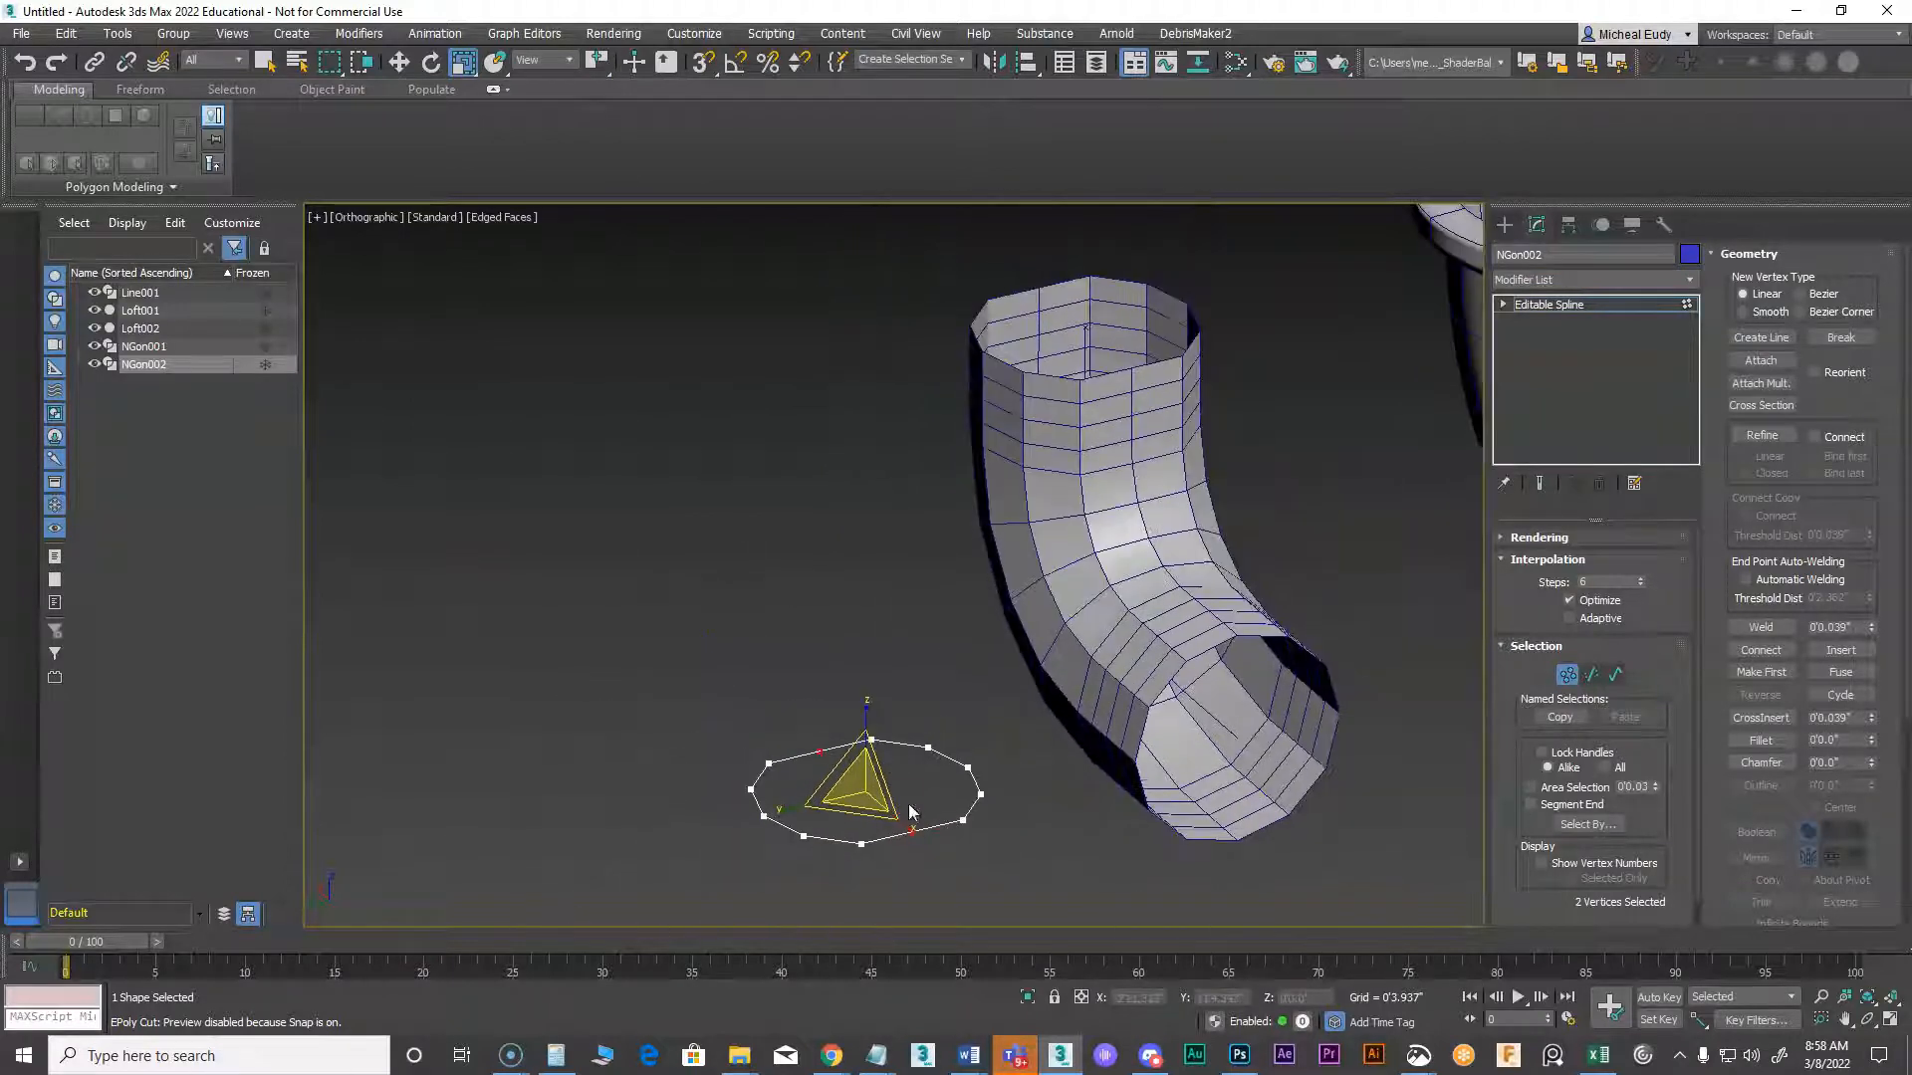
drag(905, 825, 889, 800)
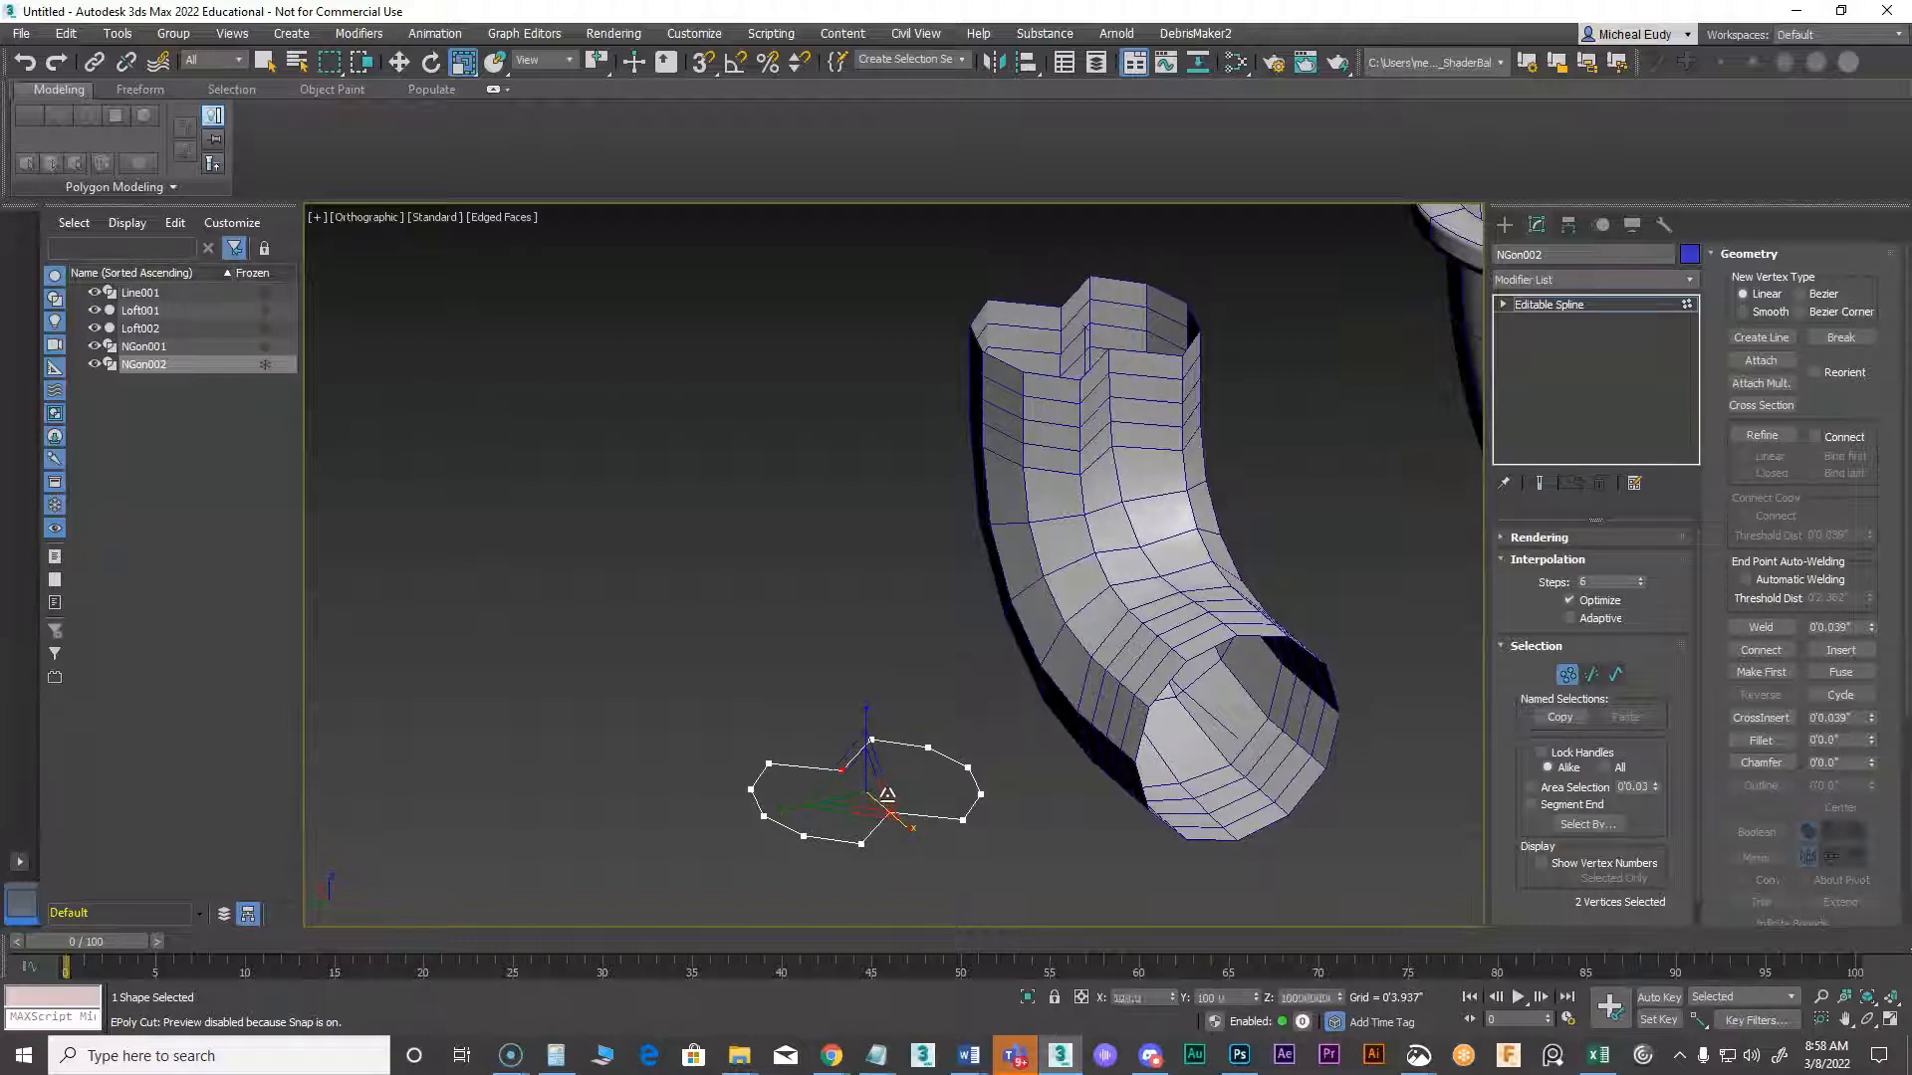
middle_drag(1093, 529, 974, 531)
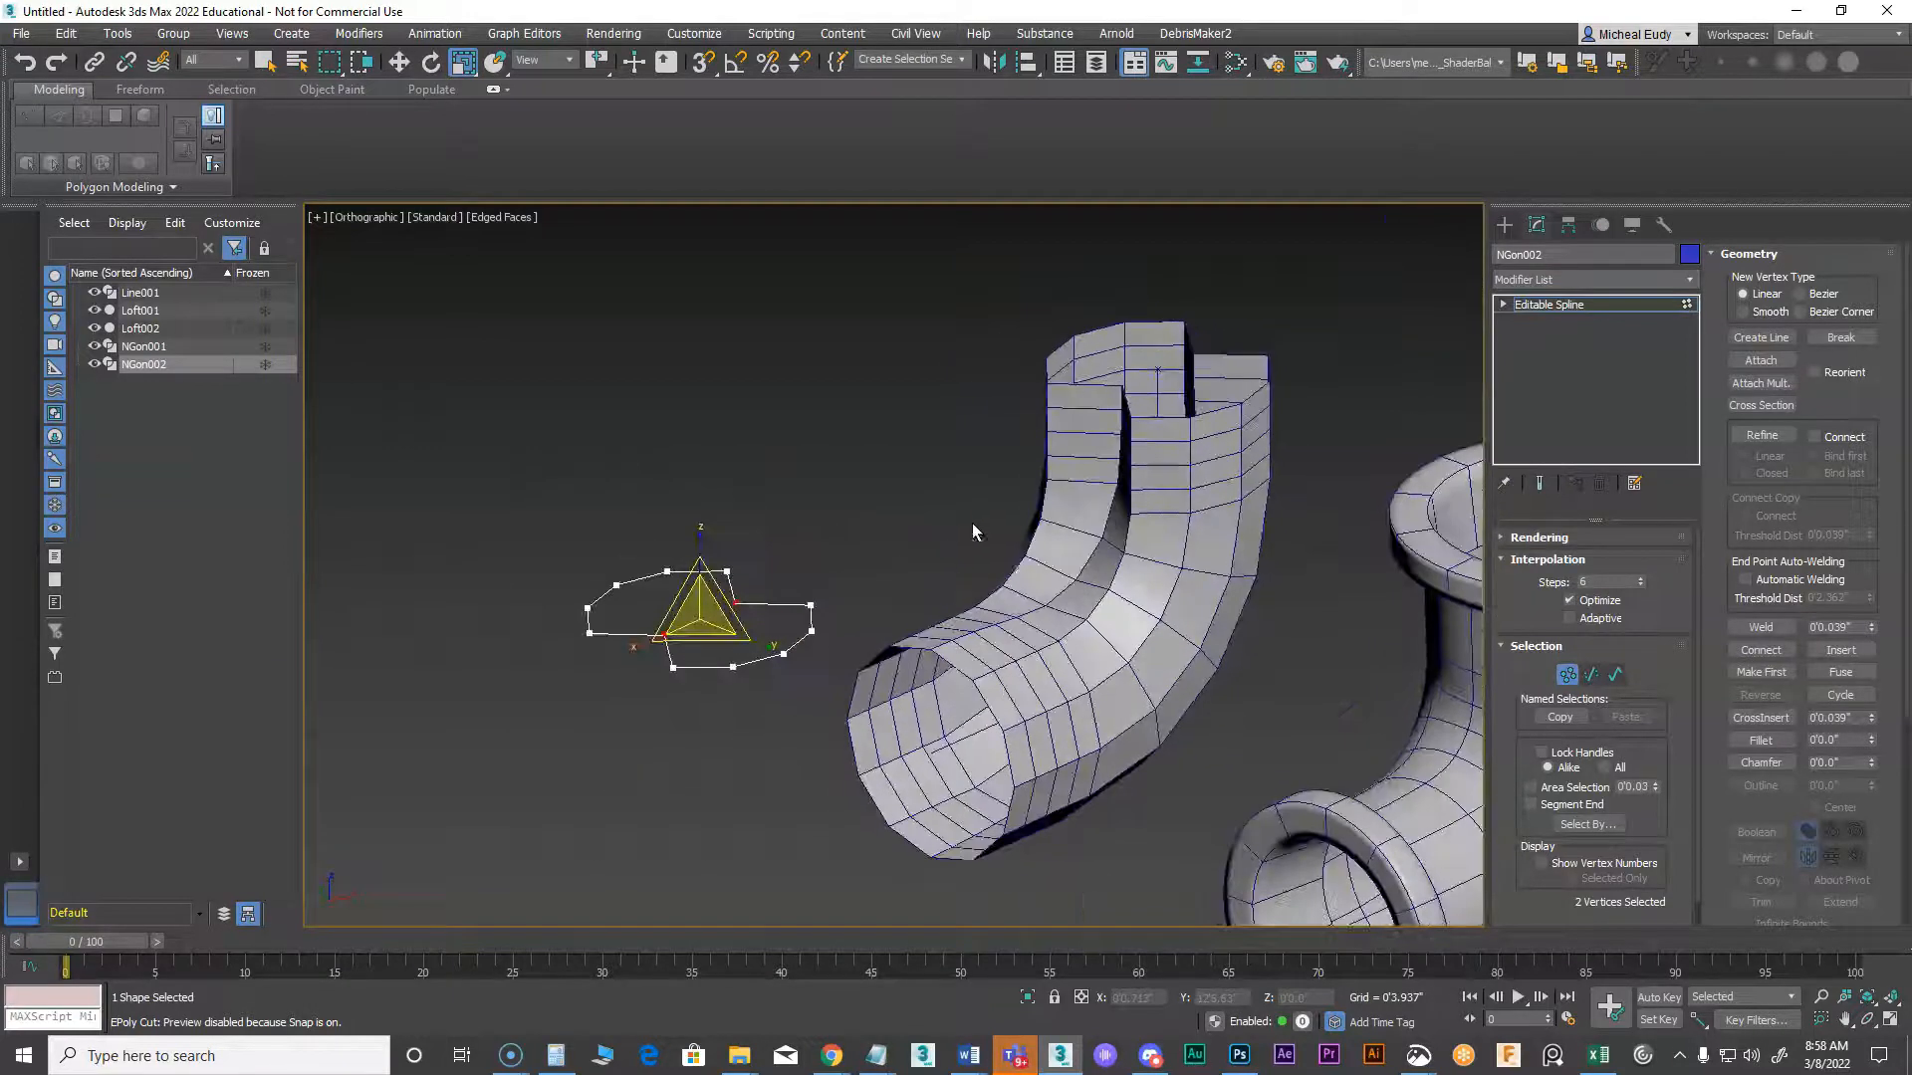
Add a MeshSmooth modifier to the copied loft and set its iterations to 2
click(1570, 679)
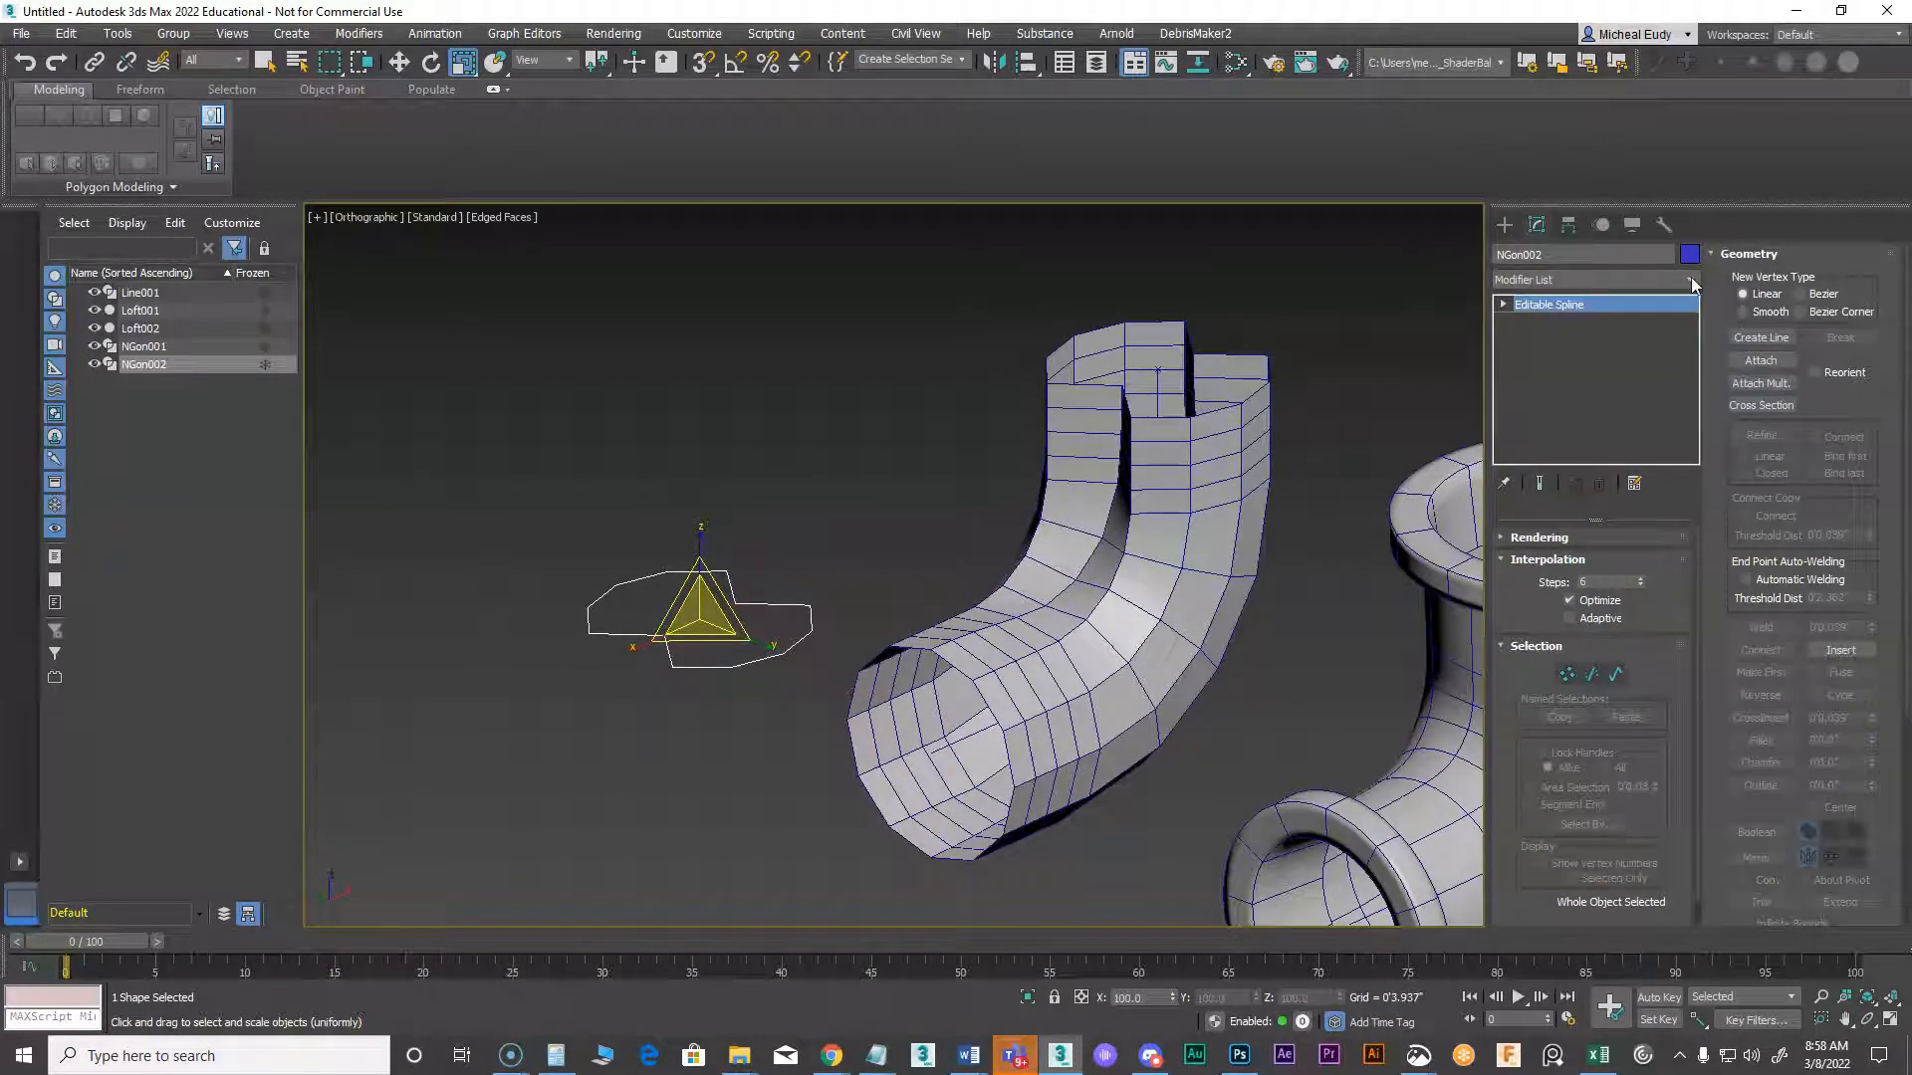
click(1254, 430)
click(1690, 280)
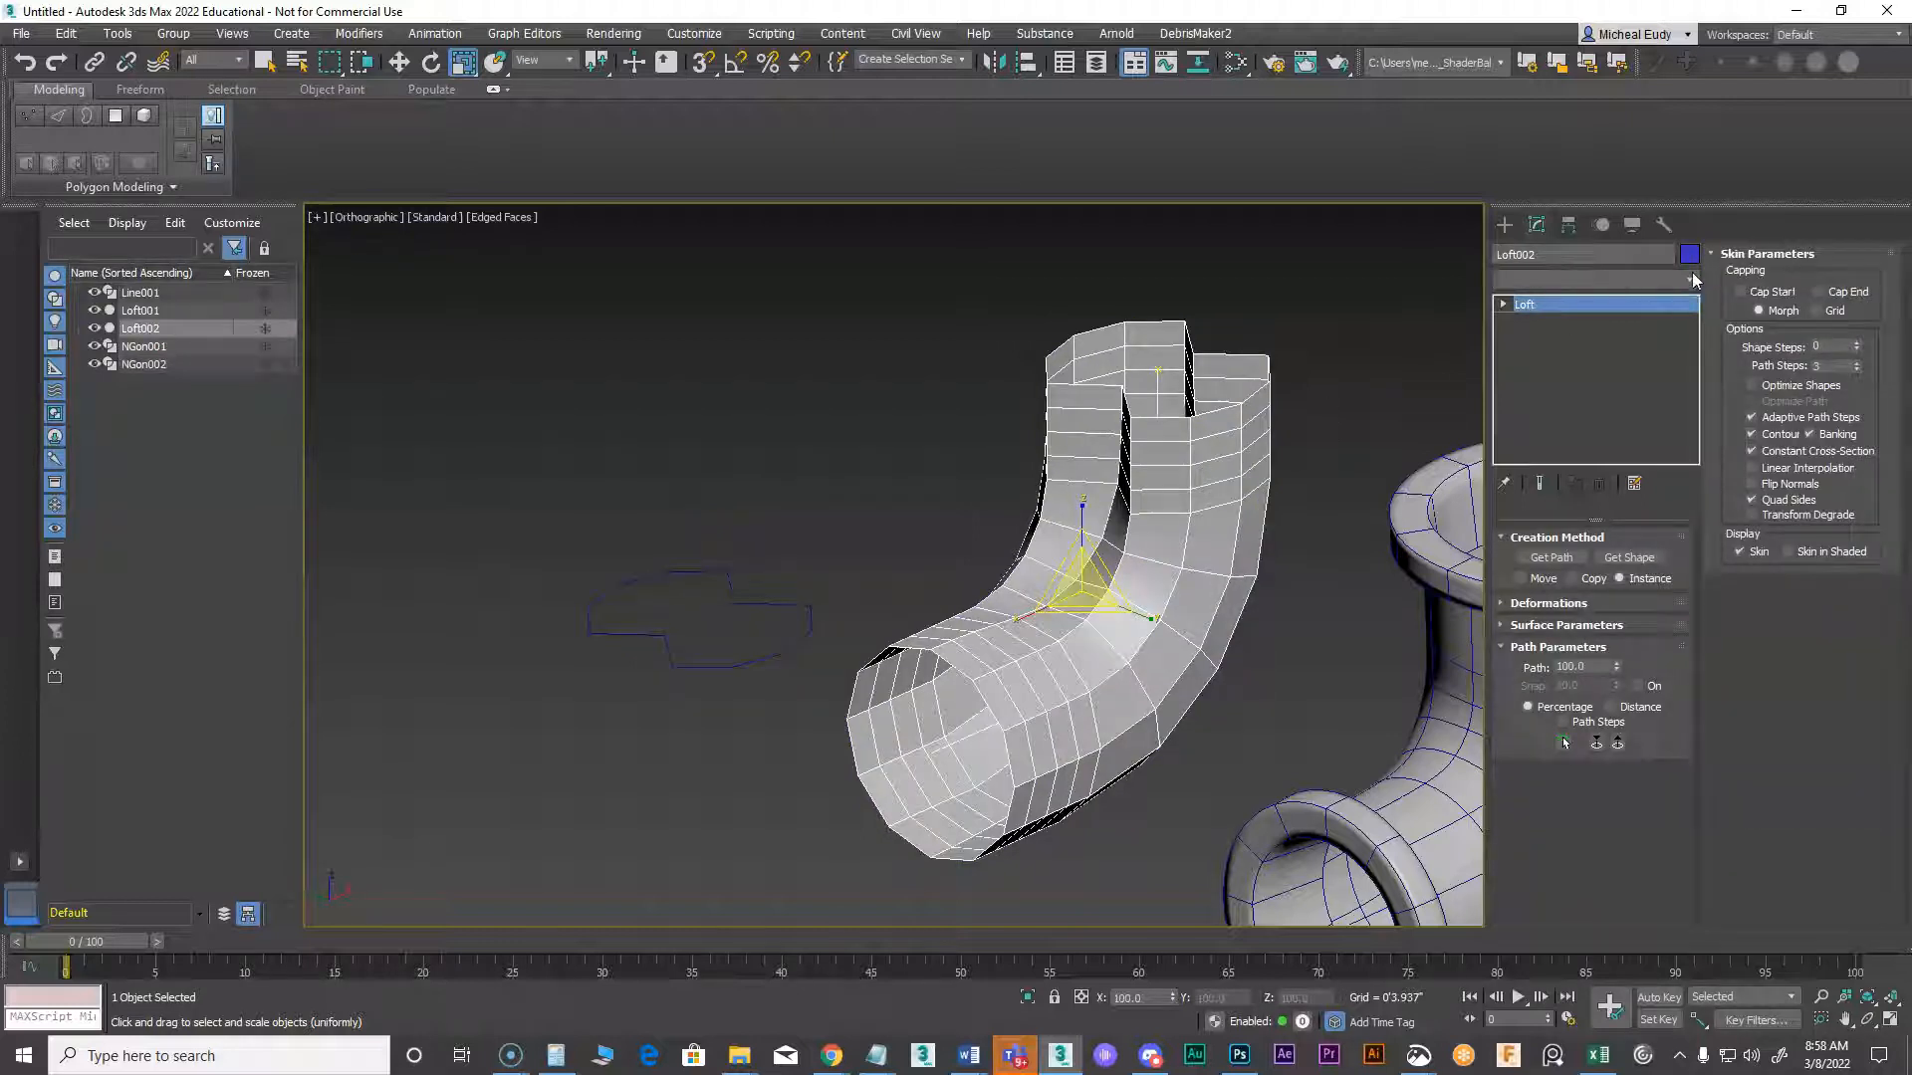
drag(1689, 395, 1694, 555)
click(1549, 689)
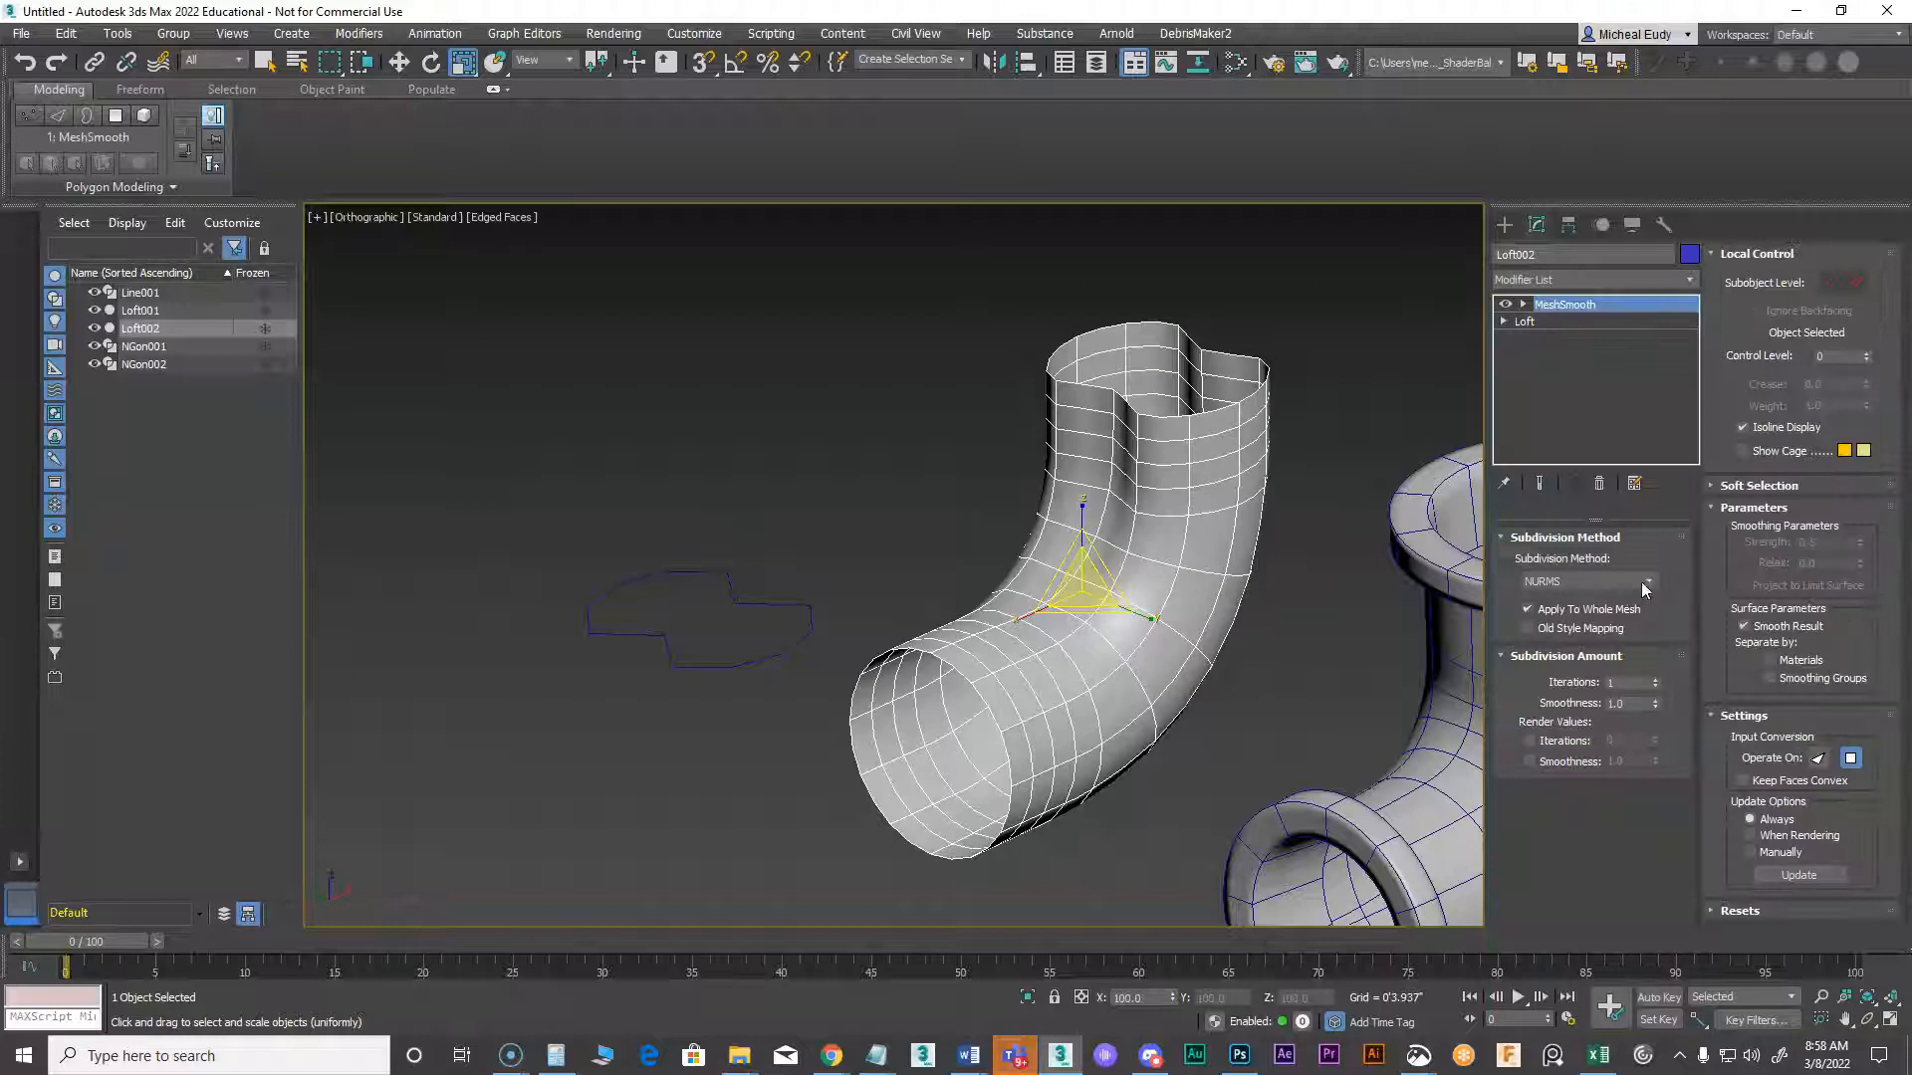
click(1655, 680)
alt+middle_drag(1172, 610, 1098, 642)
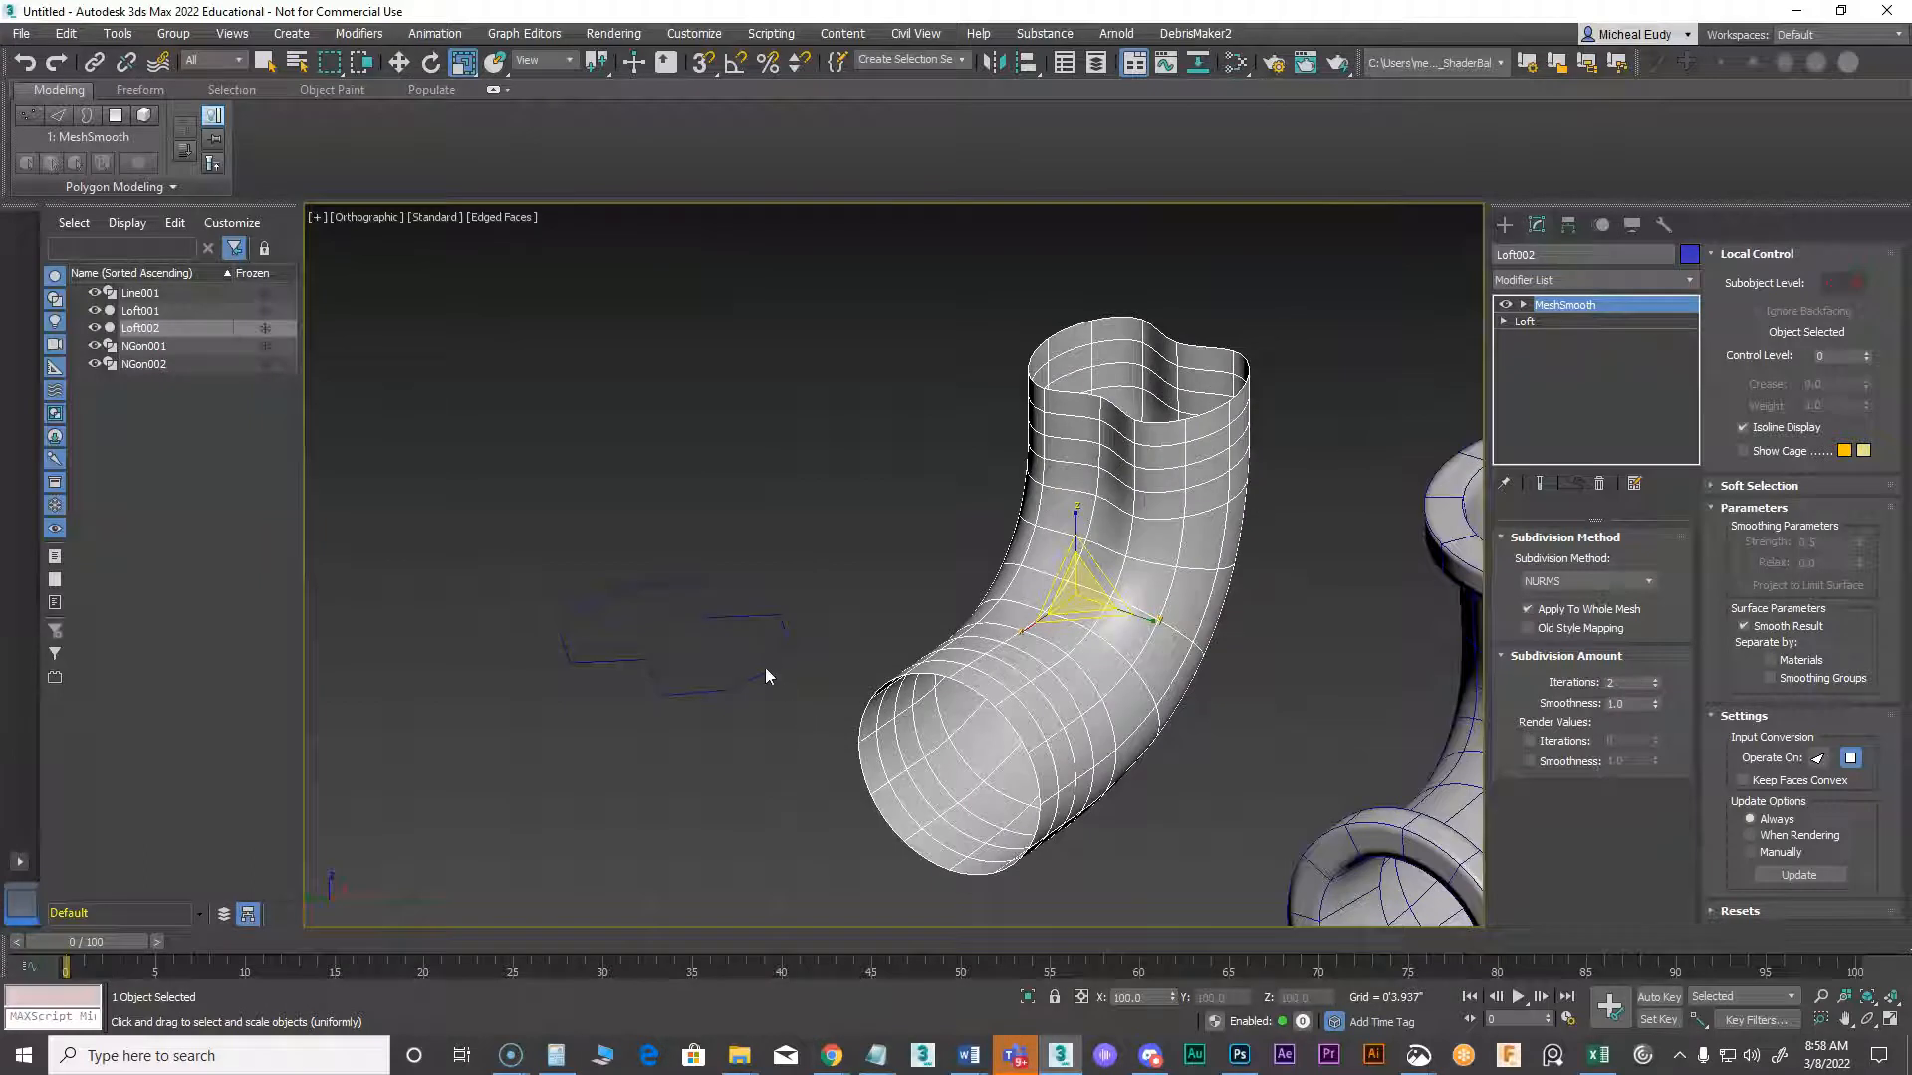
Try to scale the whole copied NGon up uniformly to about 167% at object level, and undo it
click(766, 670)
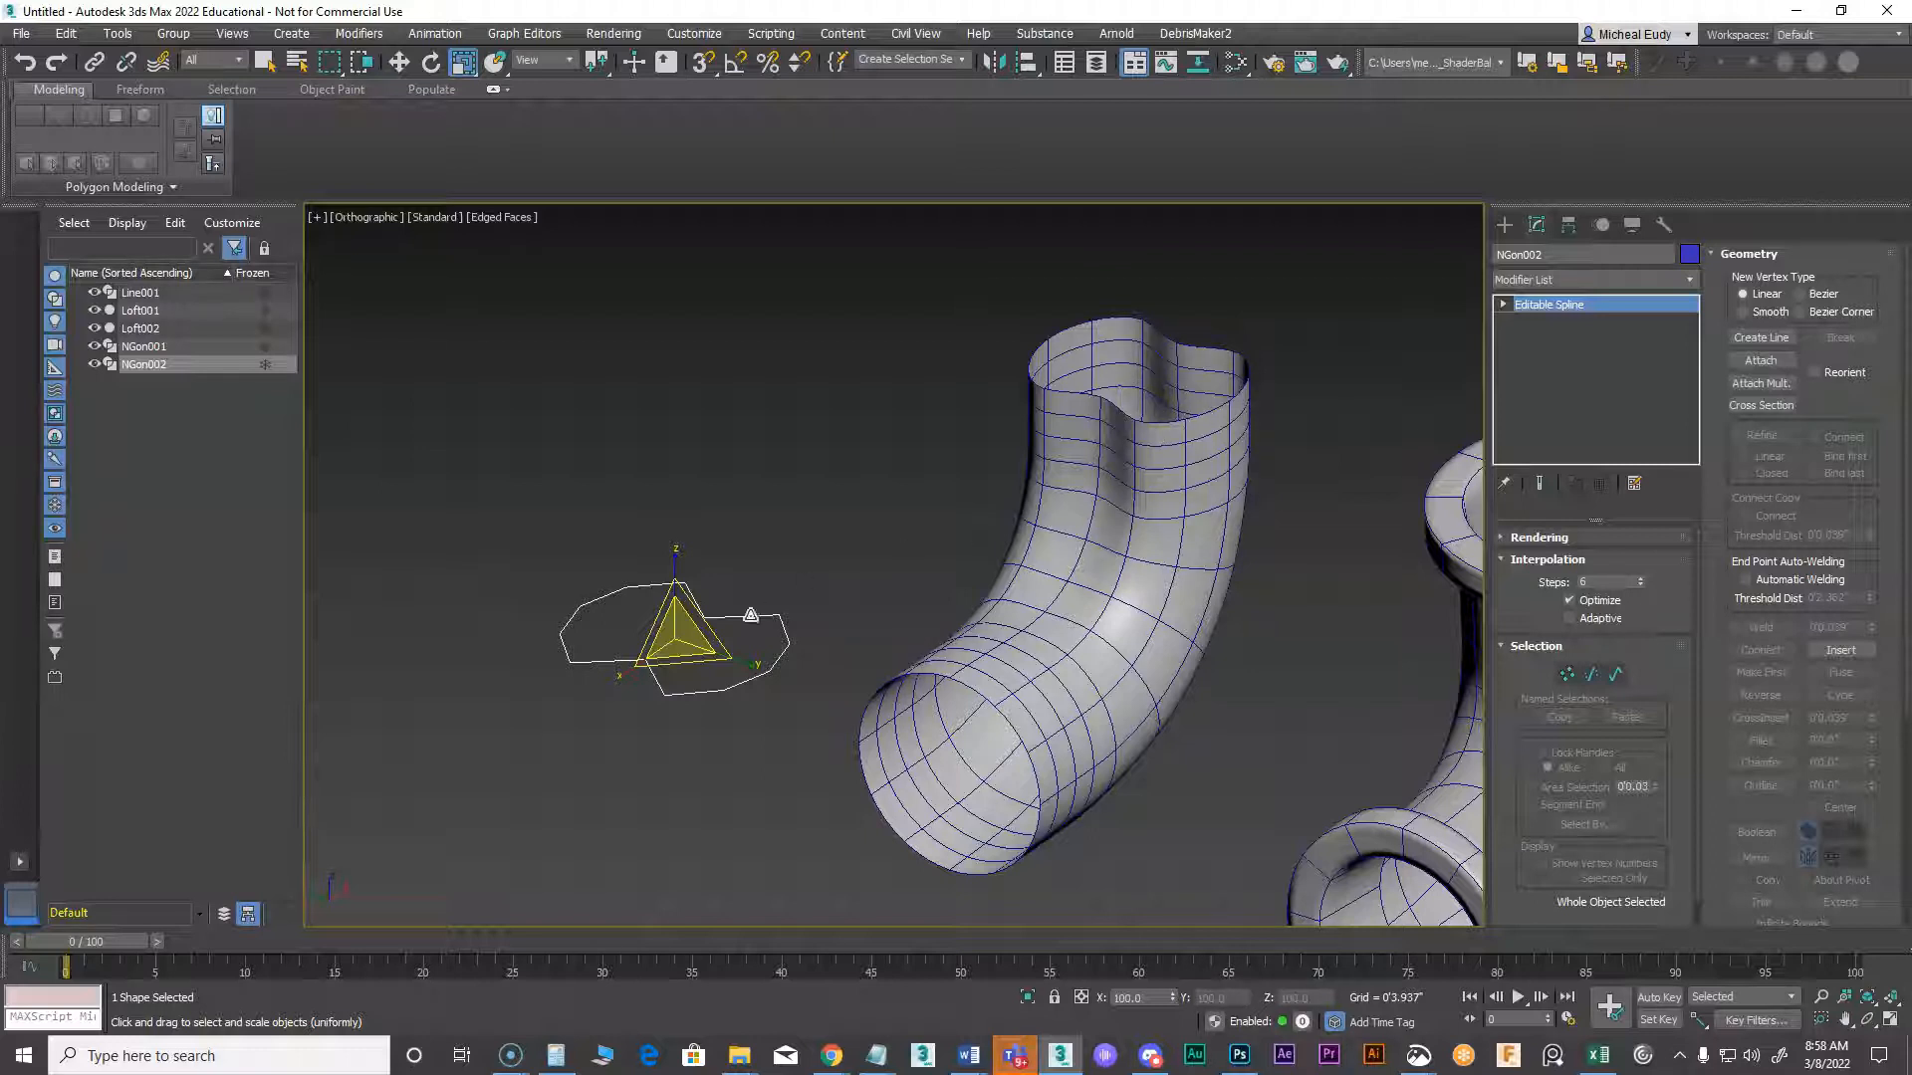
drag(674, 635, 721, 559)
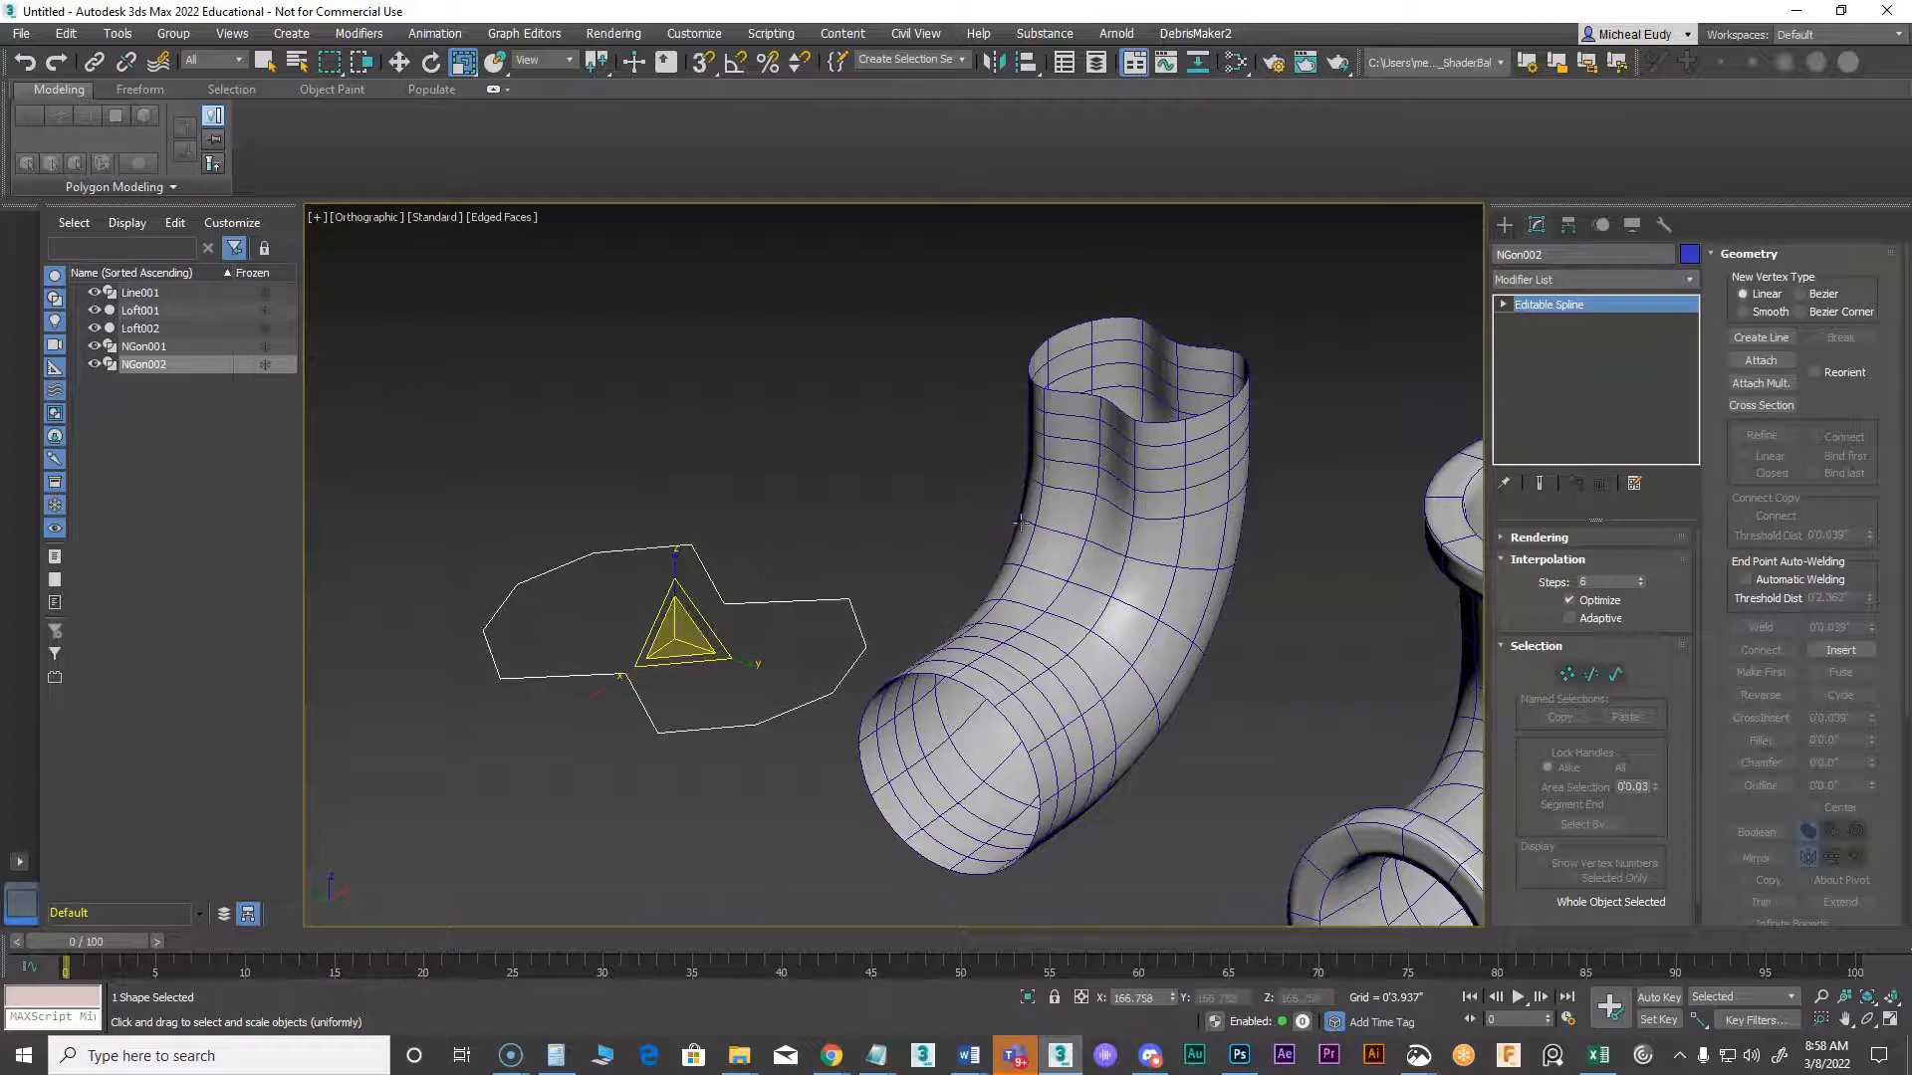
key(ctrl+z)
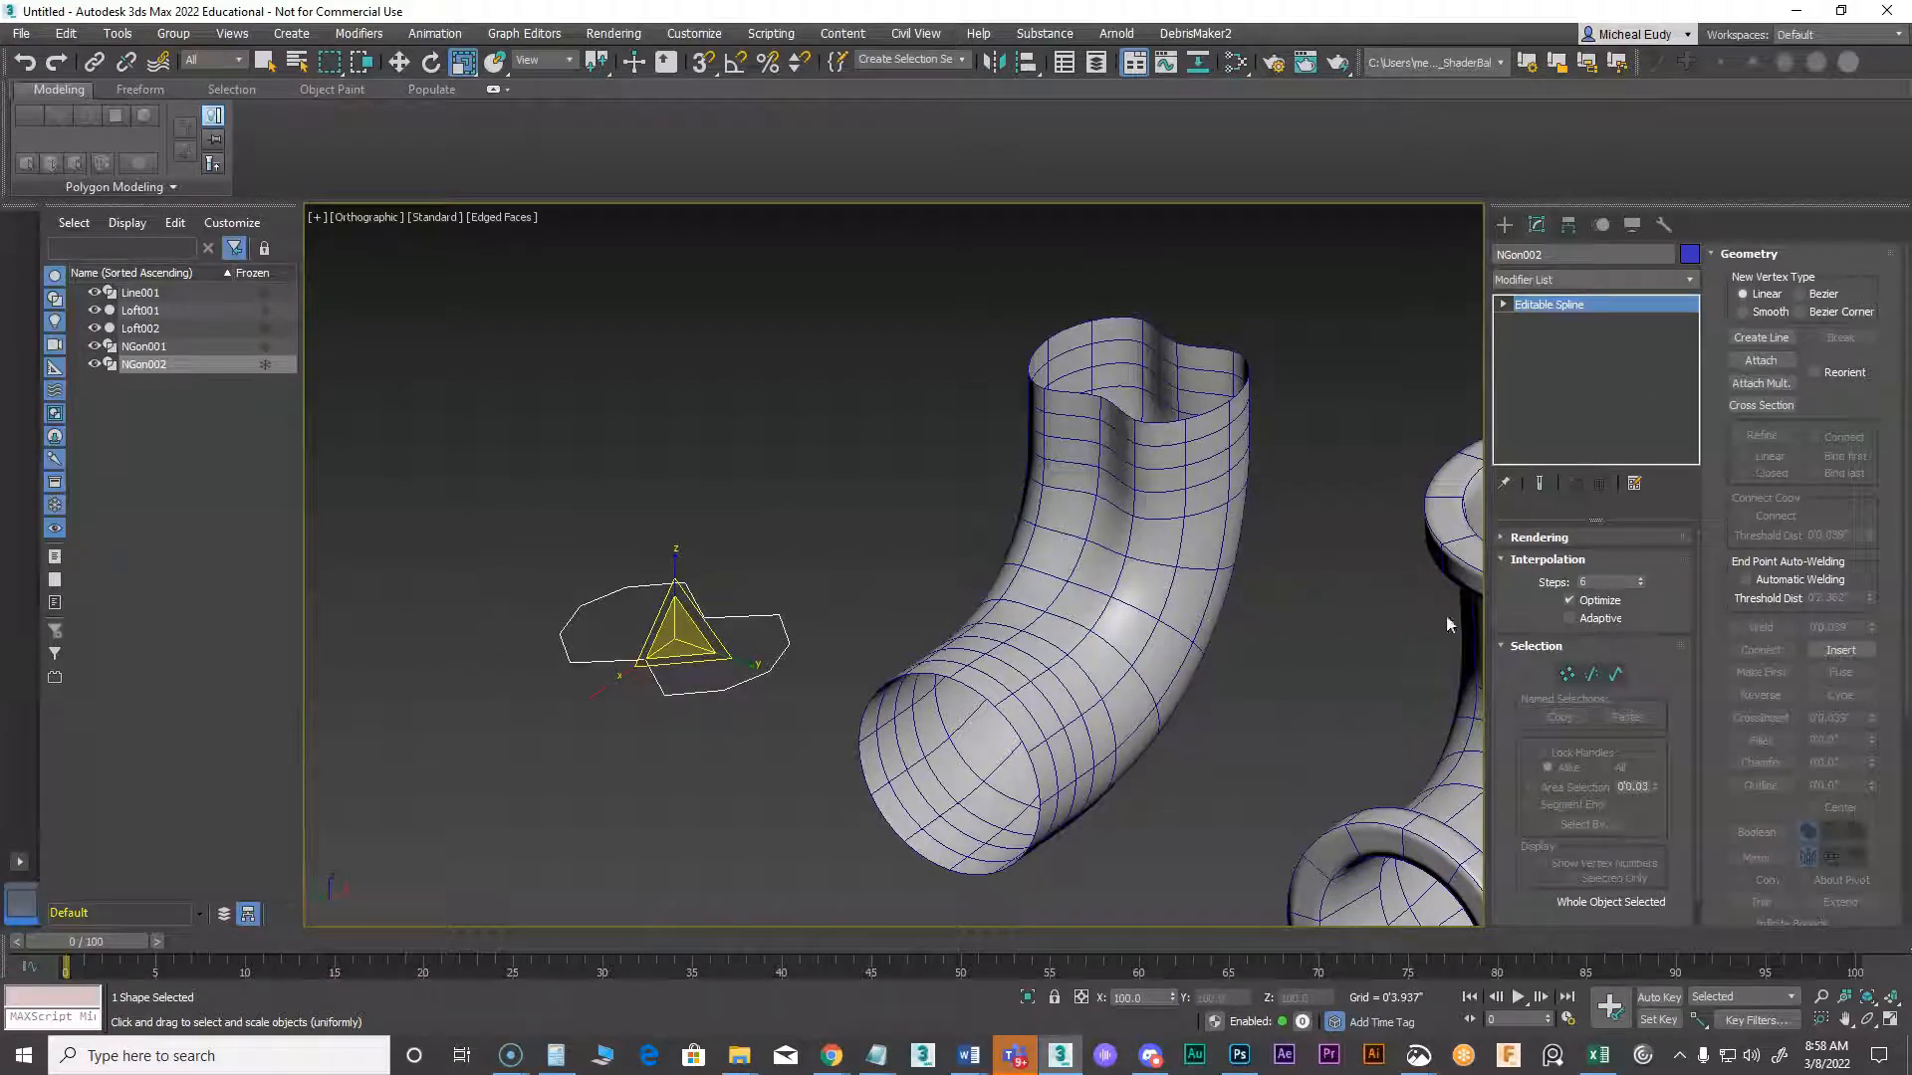
click(1503, 225)
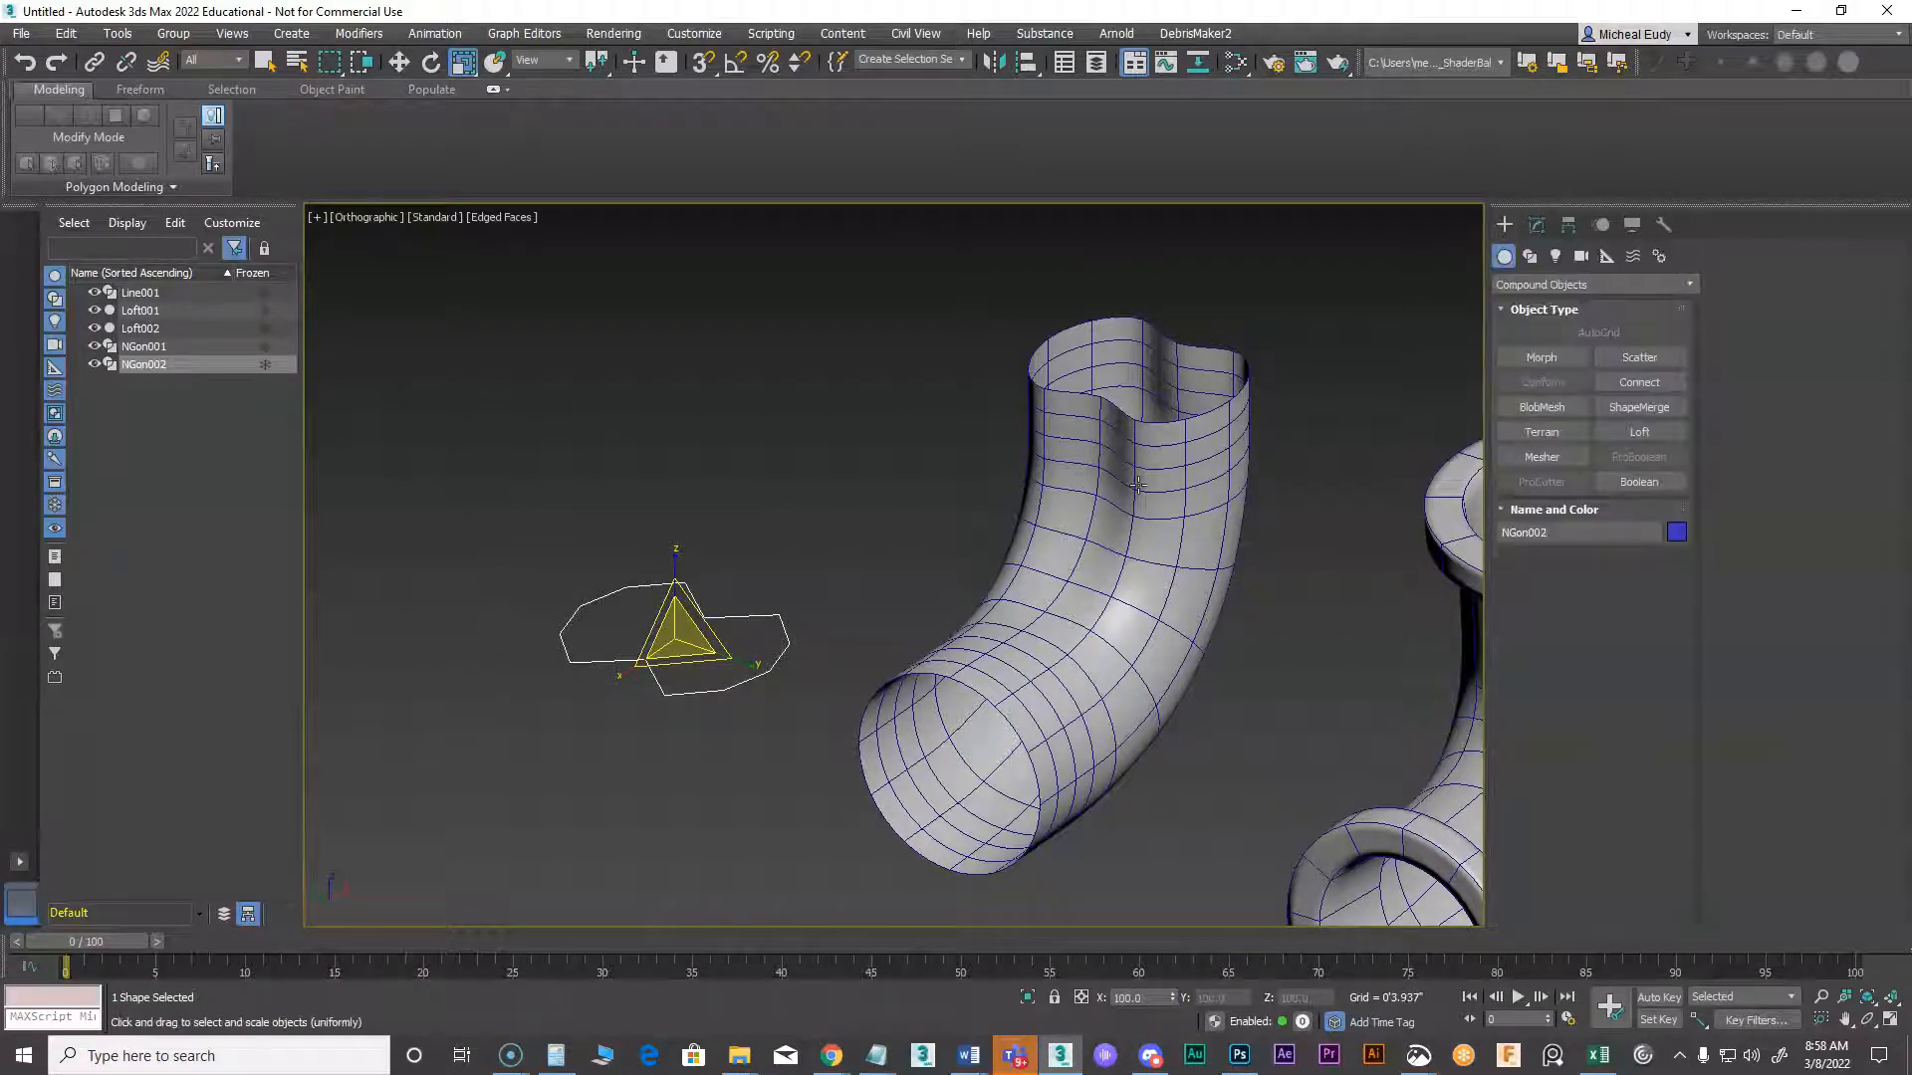
key(ctrl+z)
click(1536, 227)
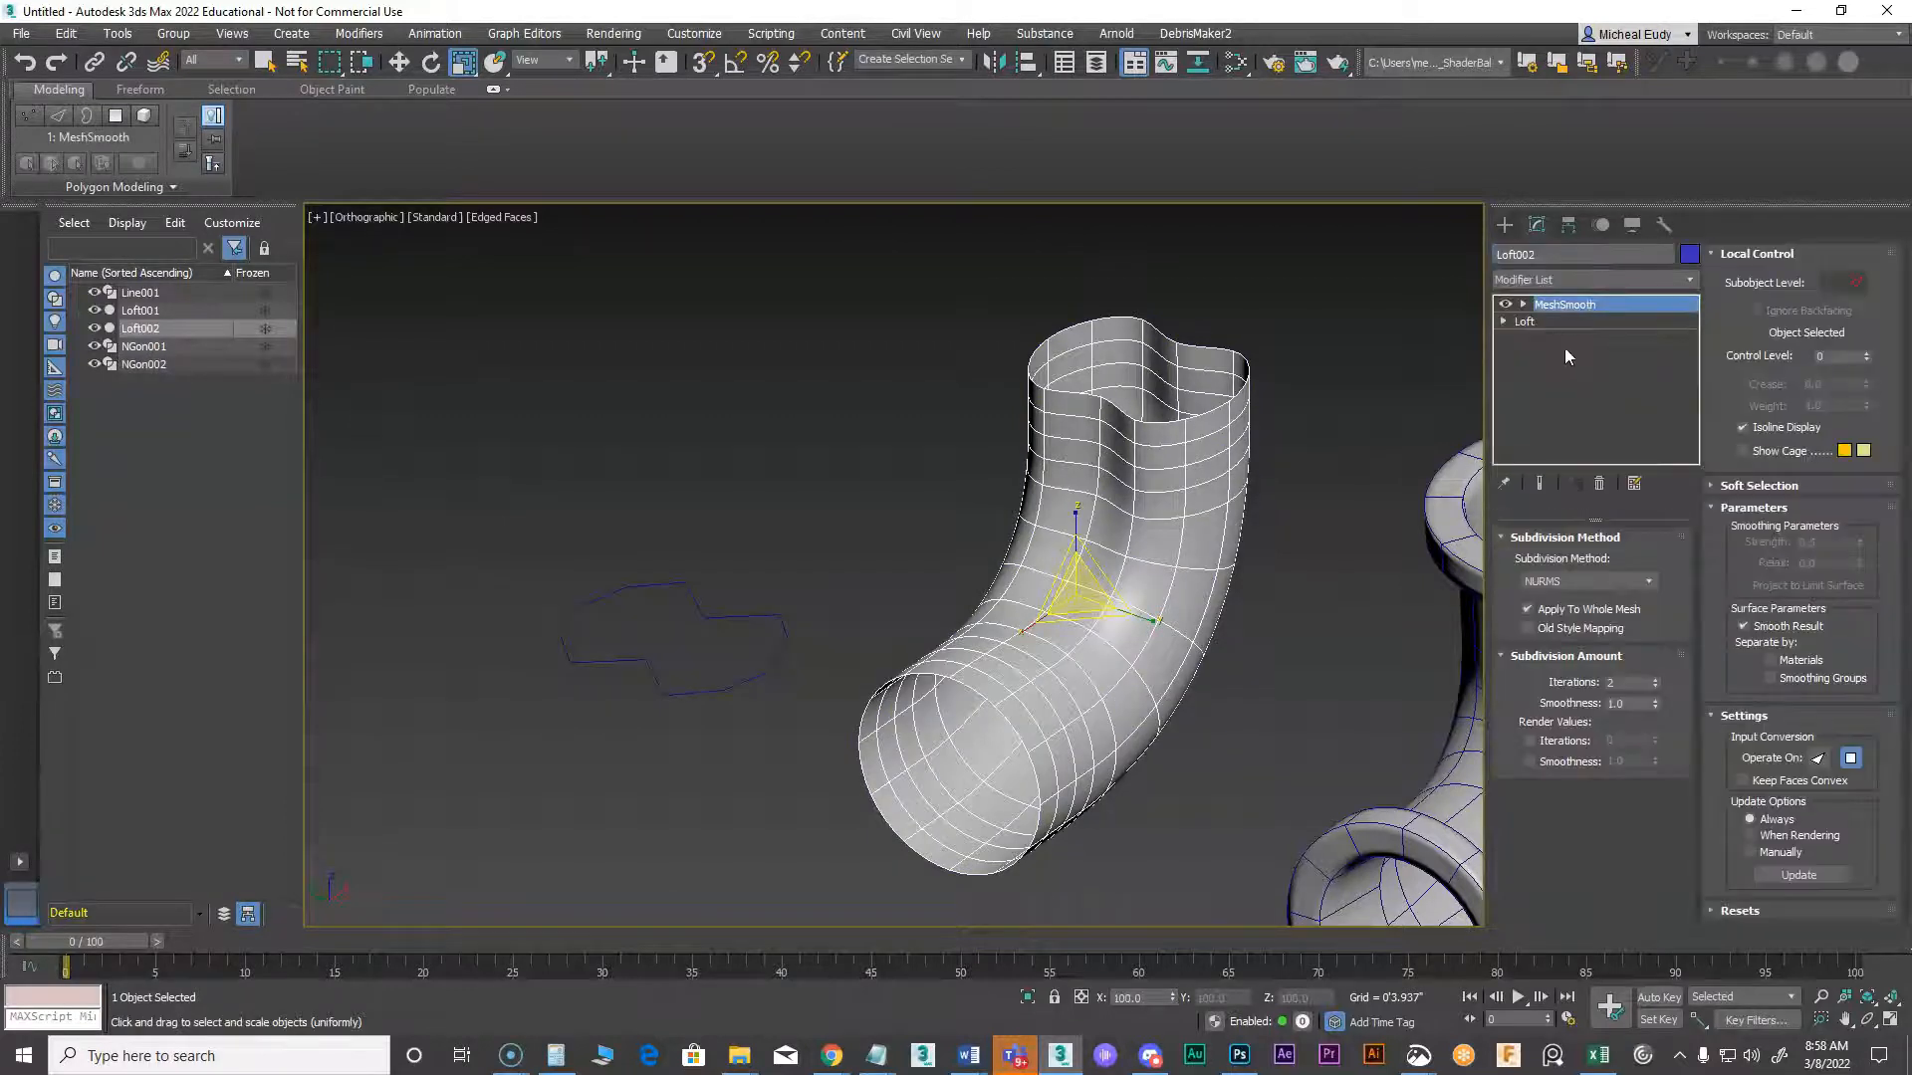
Scale up the end shape at path level 100 in the loft's Shape sub-object level, and return to MeshSmooth
click(1505, 322)
click(1540, 338)
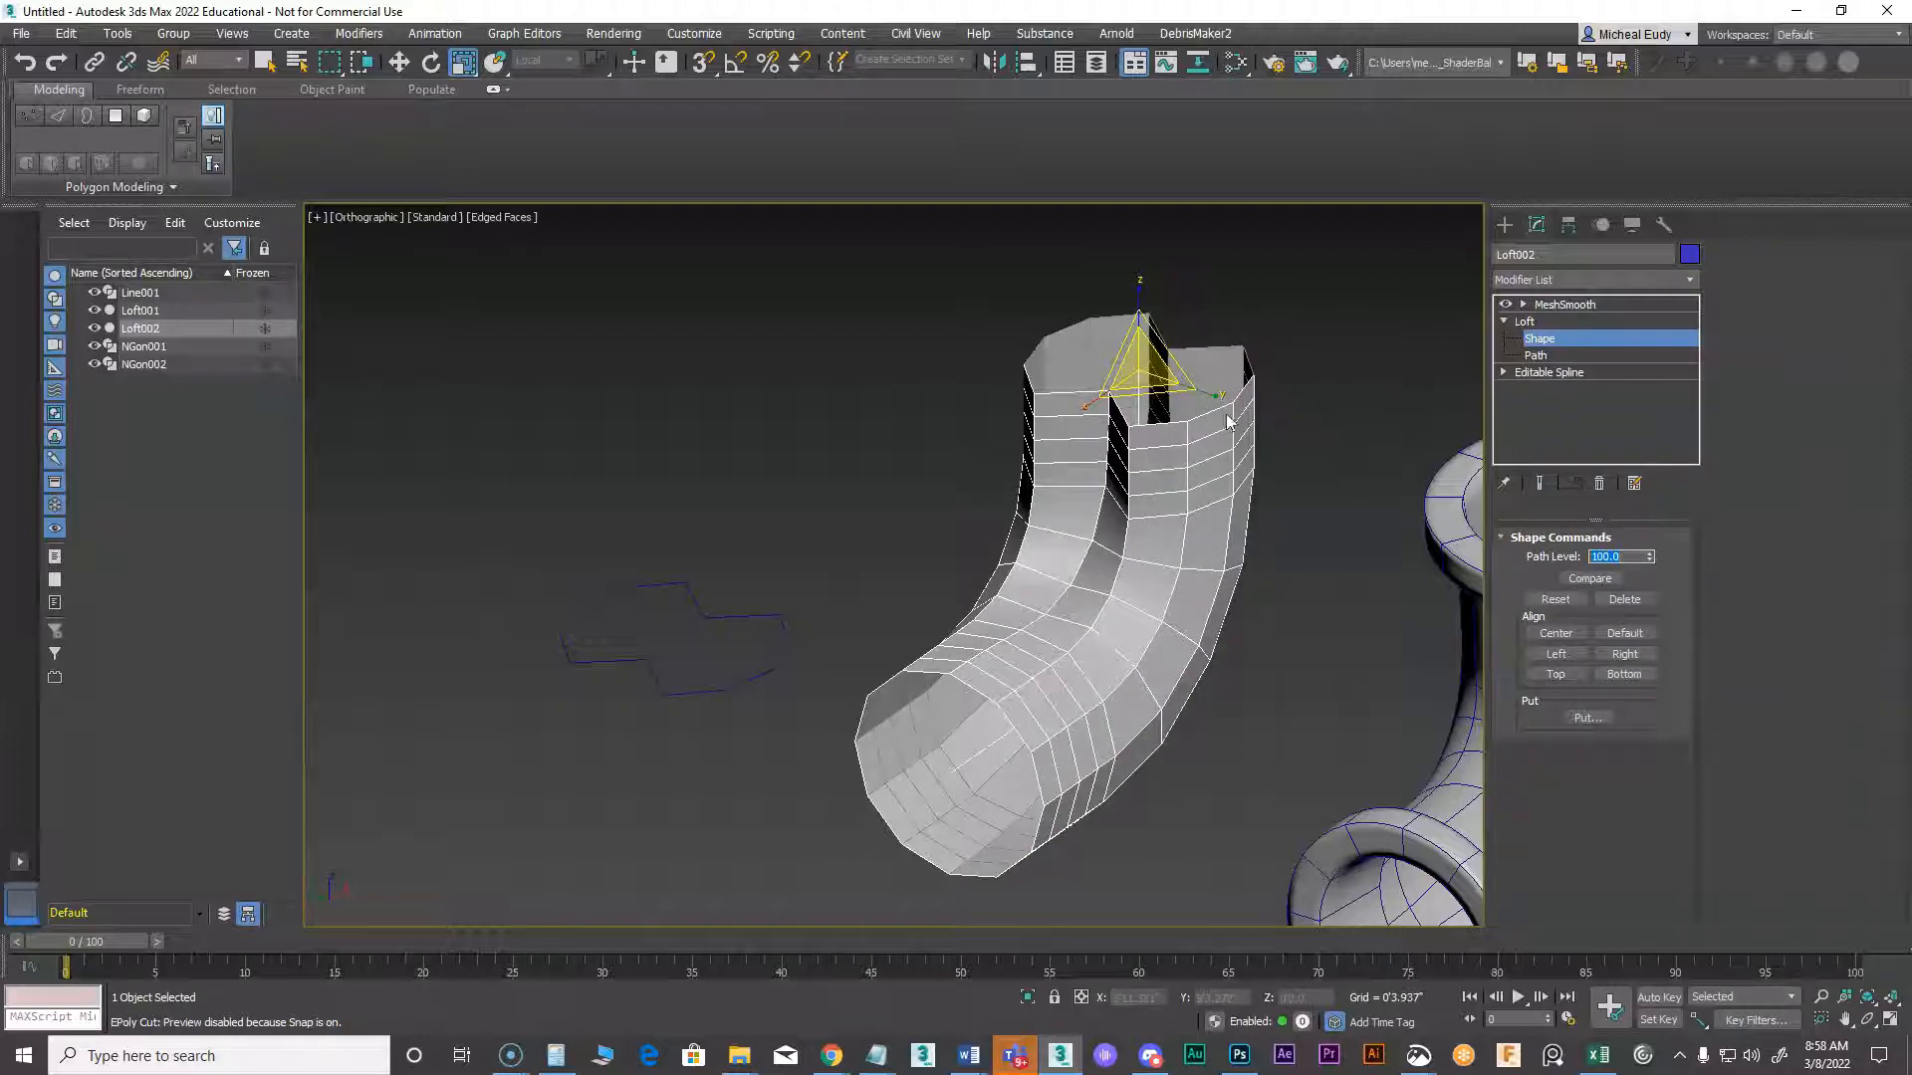
drag(1137, 373, 1150, 324)
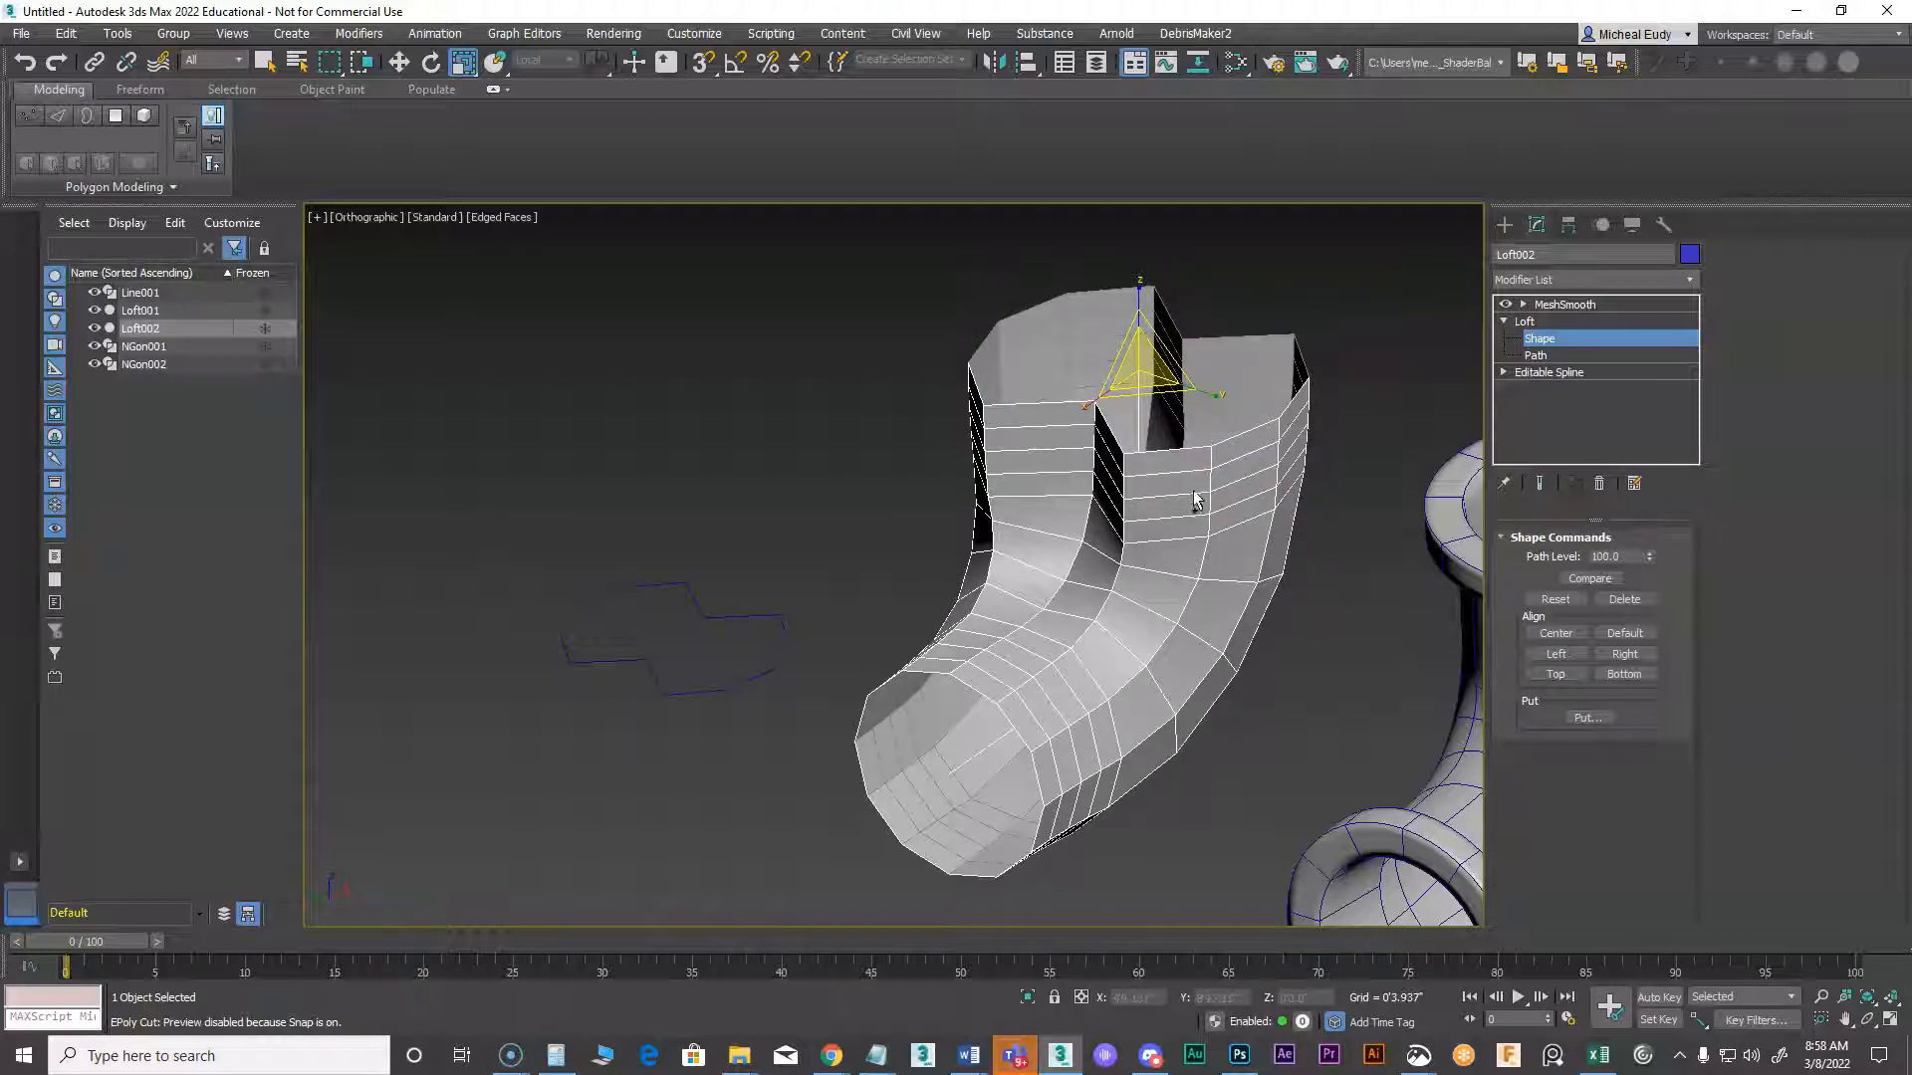
middle_drag(1397, 491, 1174, 474)
scroll(1174, 472, down, 1)
click(1564, 303)
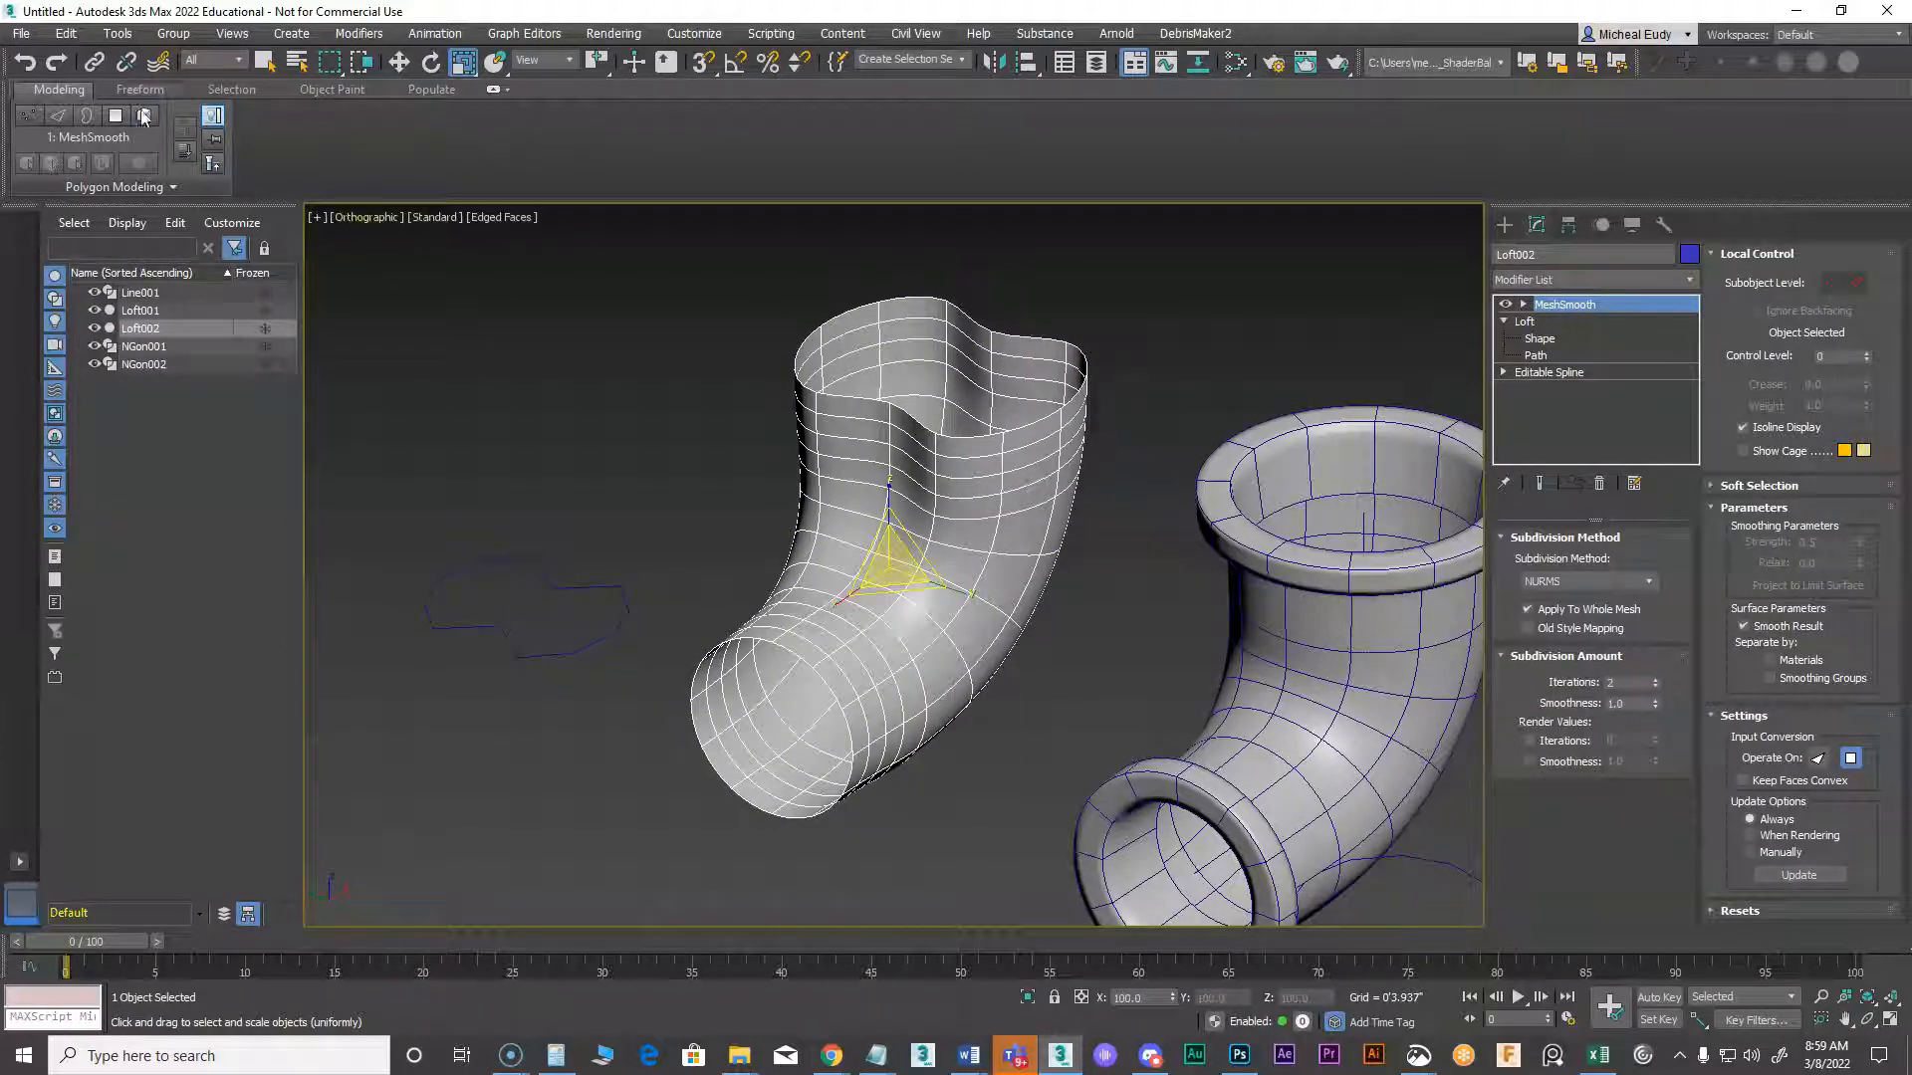
Undo the MeshSmooth modifier and the inward scaling of the copied NGon's two vertices
click(22, 65)
click(22, 65)
click(22, 65)
click(22, 64)
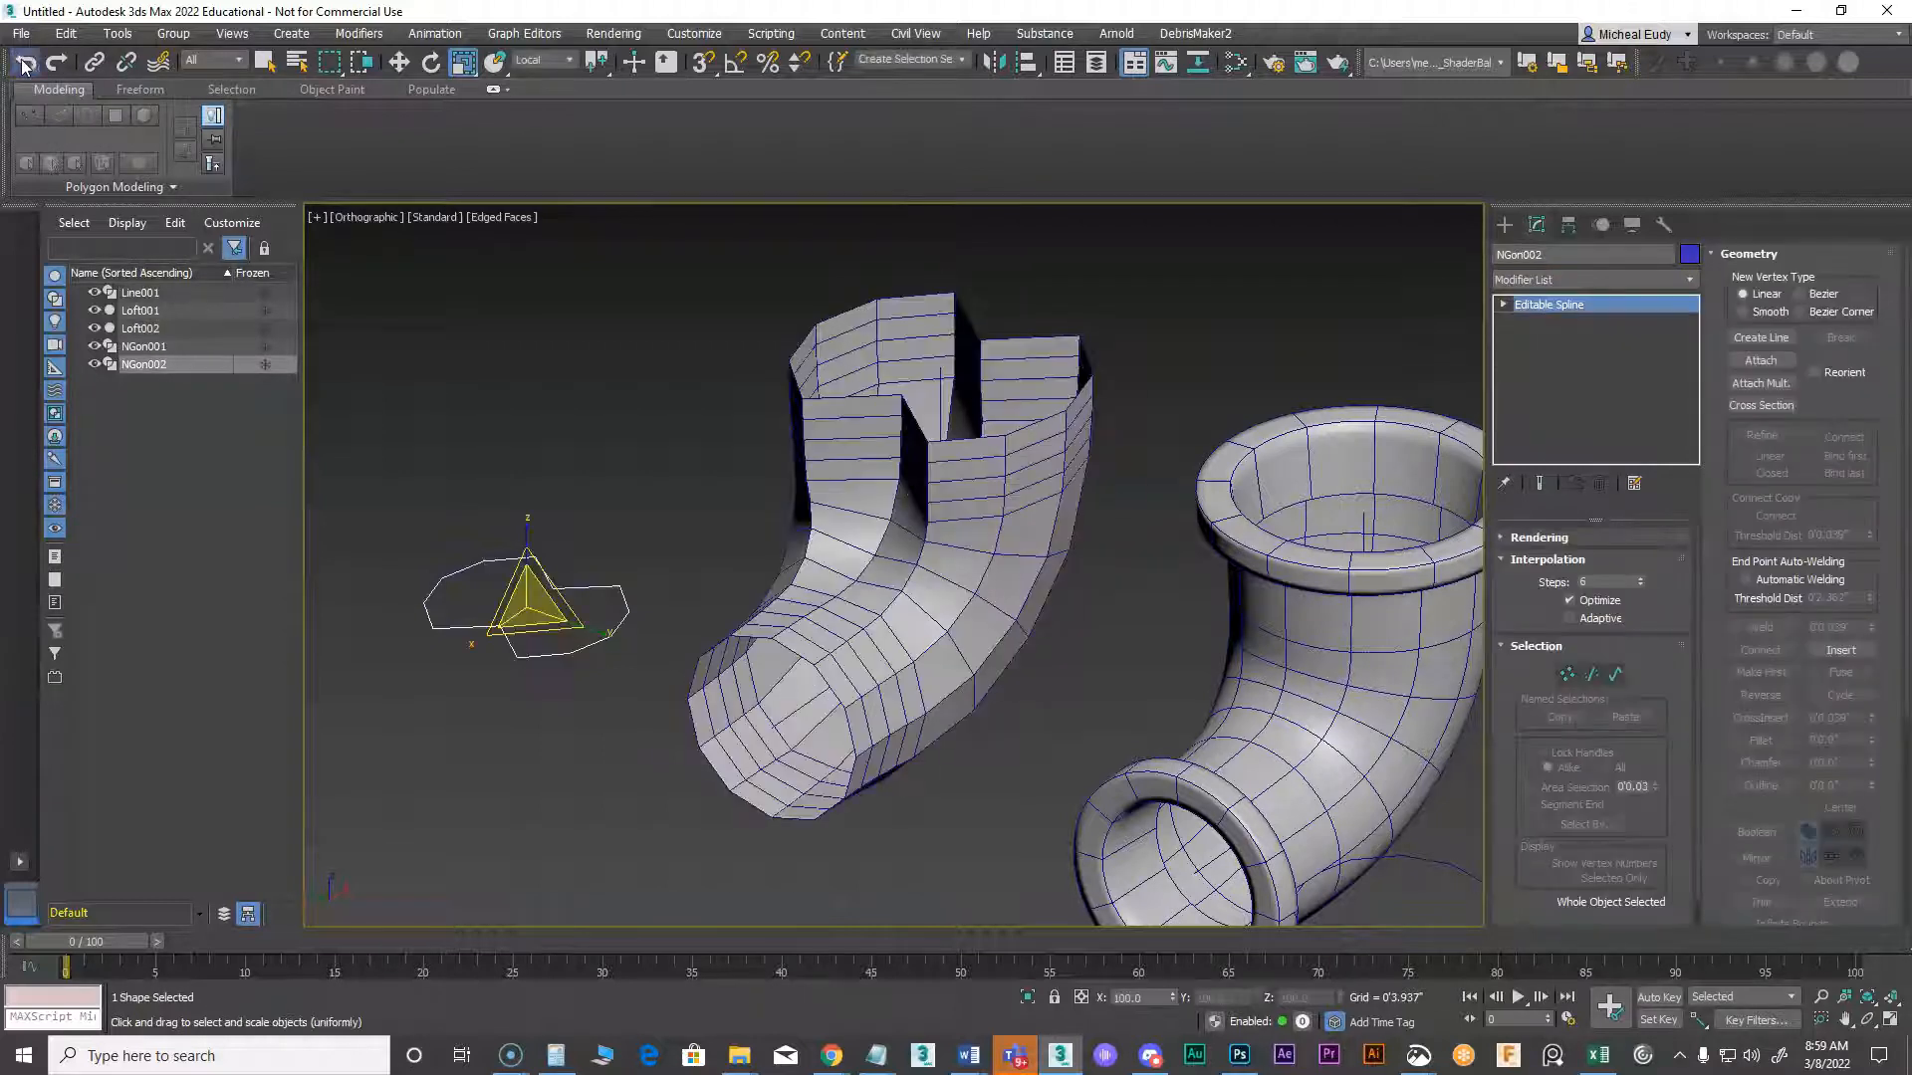
click(22, 65)
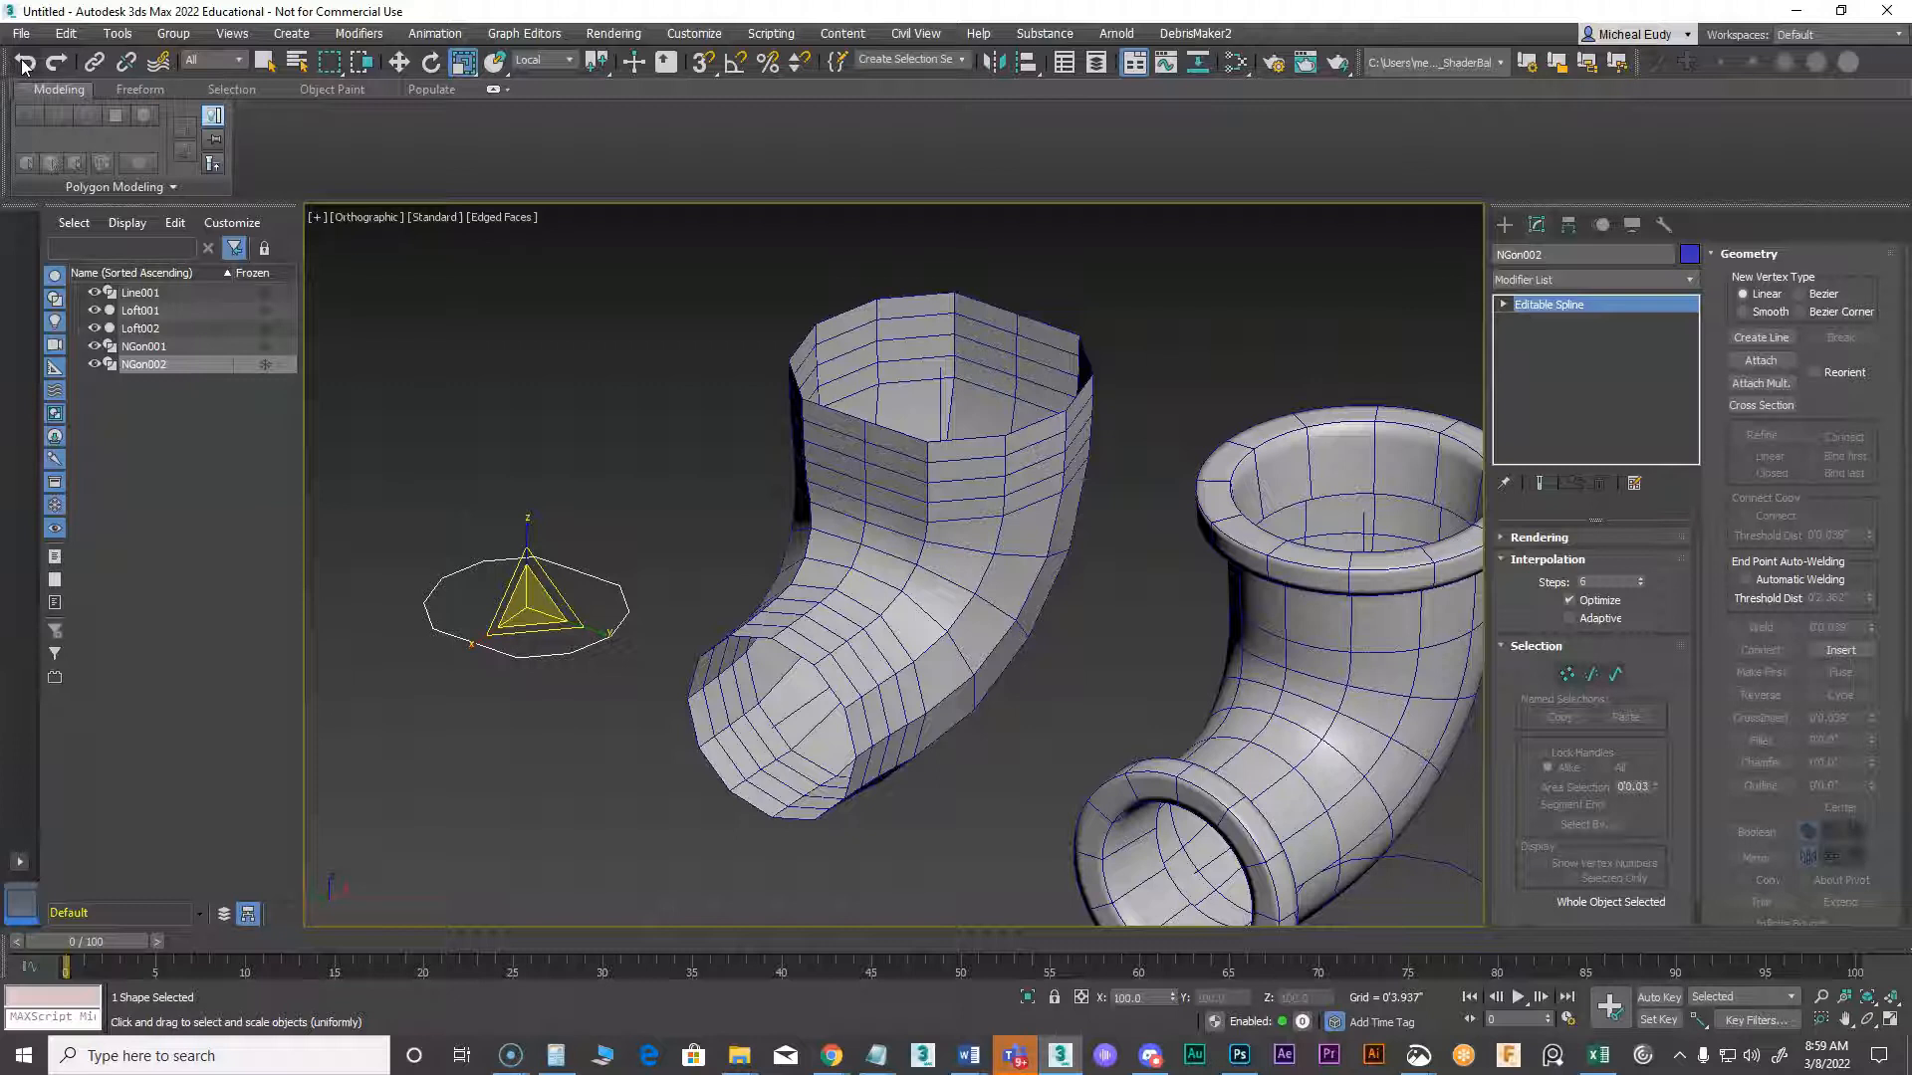
Reassign the copied NGon as the copied loft's shape at path position 100 using Get Shape
click(992, 481)
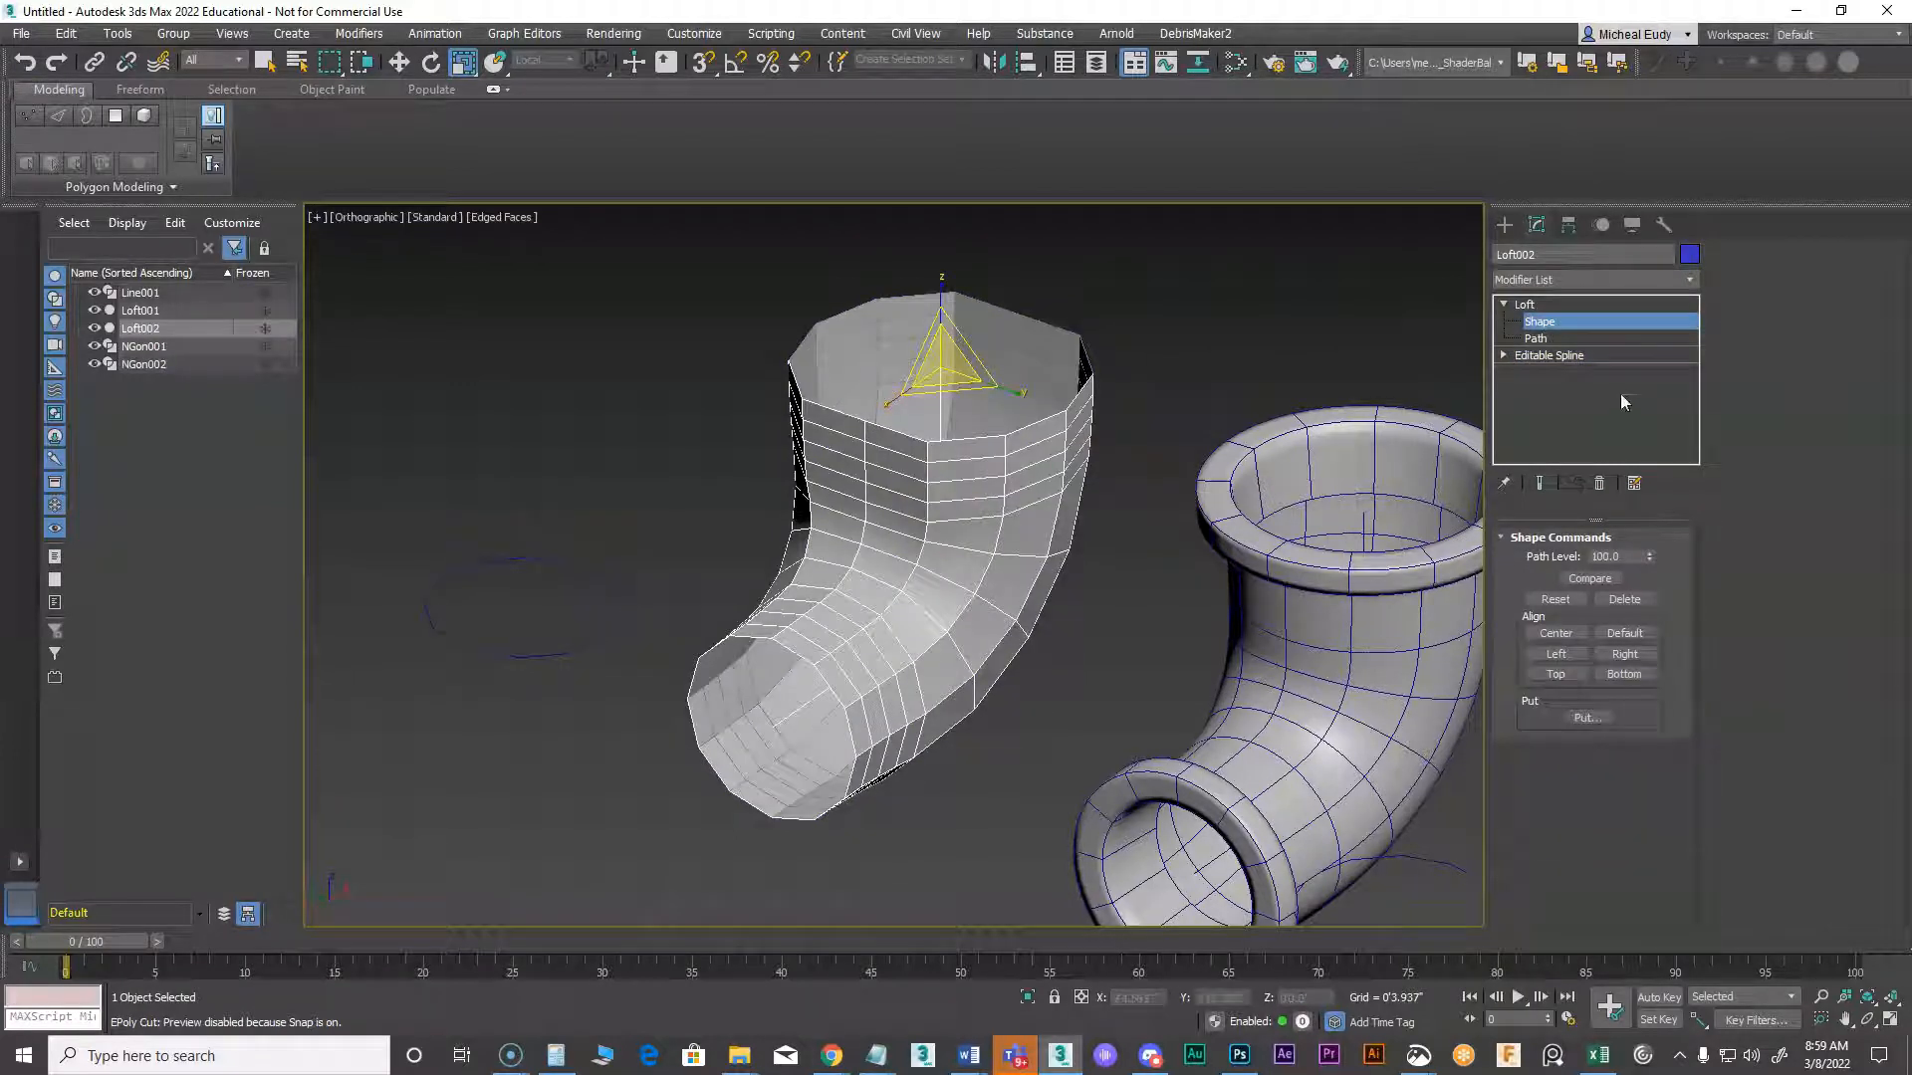
click(1527, 287)
click(1440, 220)
click(1533, 305)
click(1629, 556)
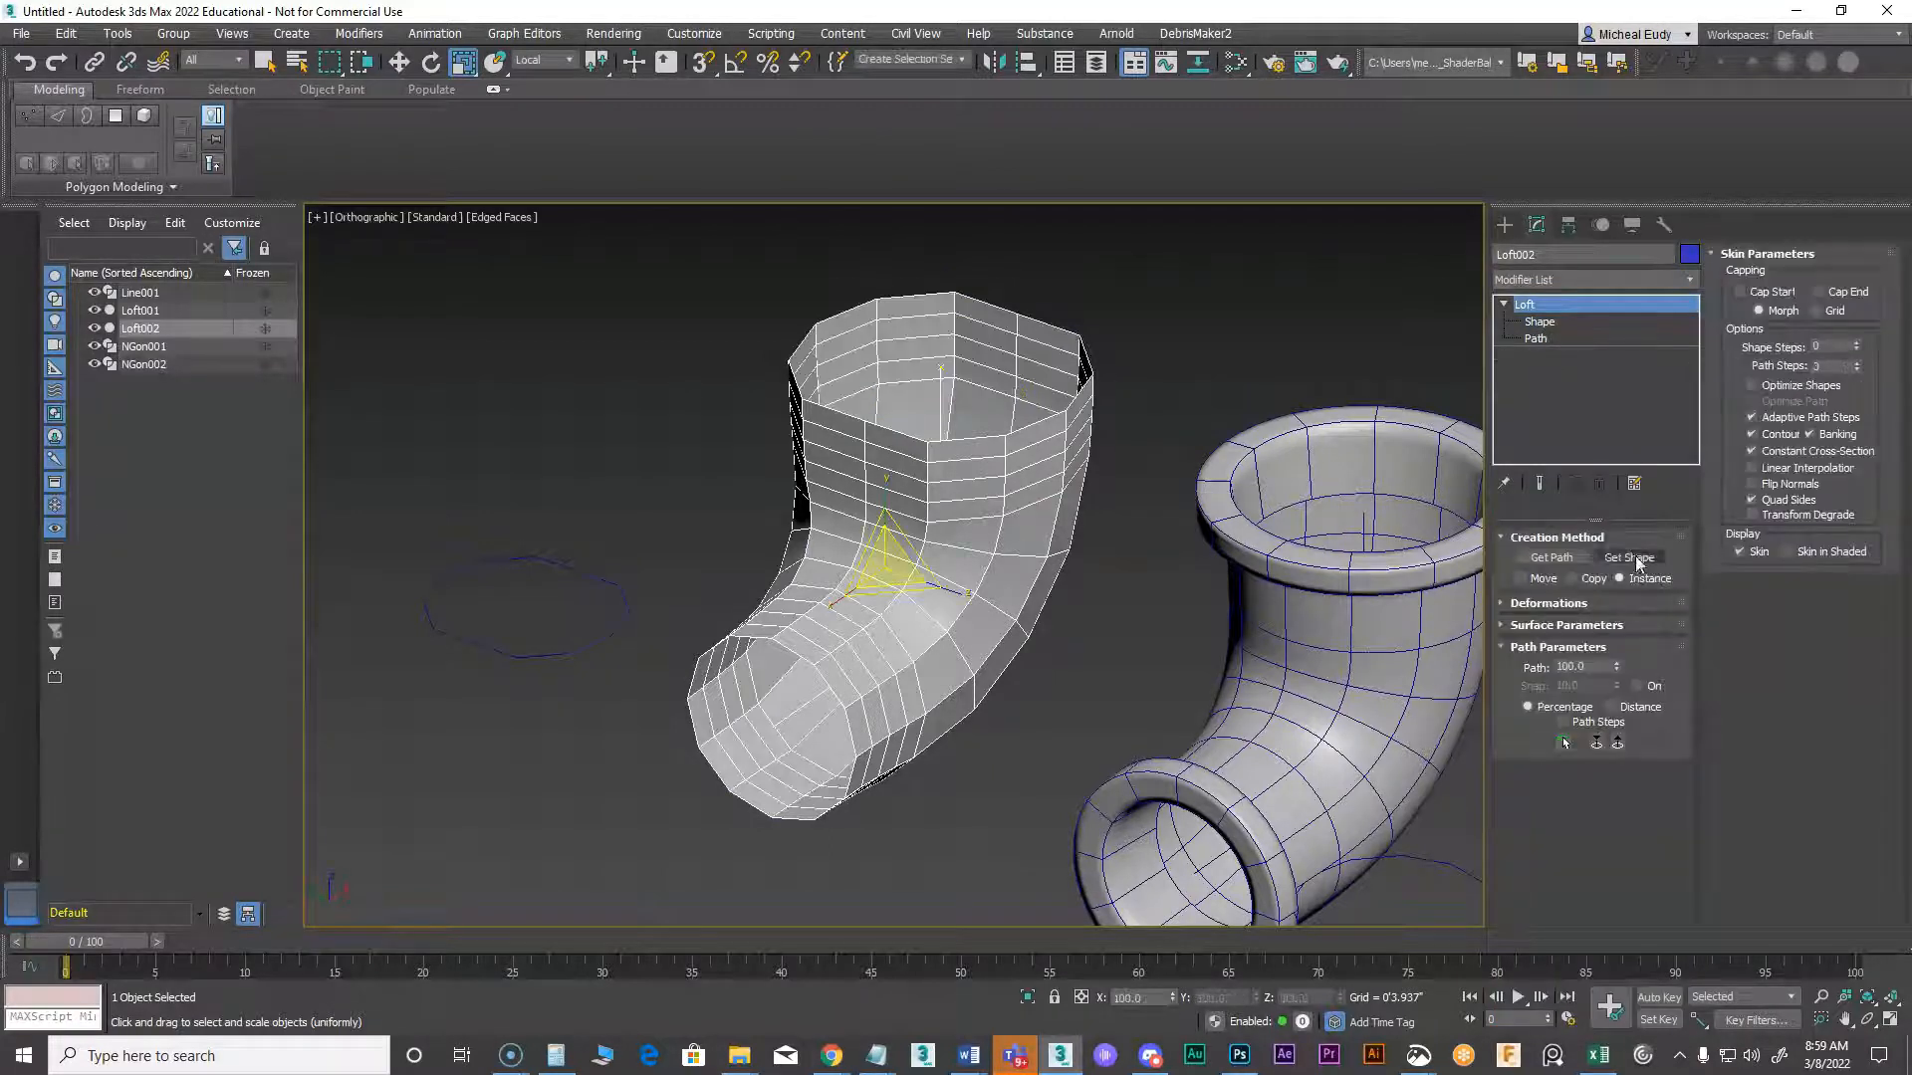
click(628, 605)
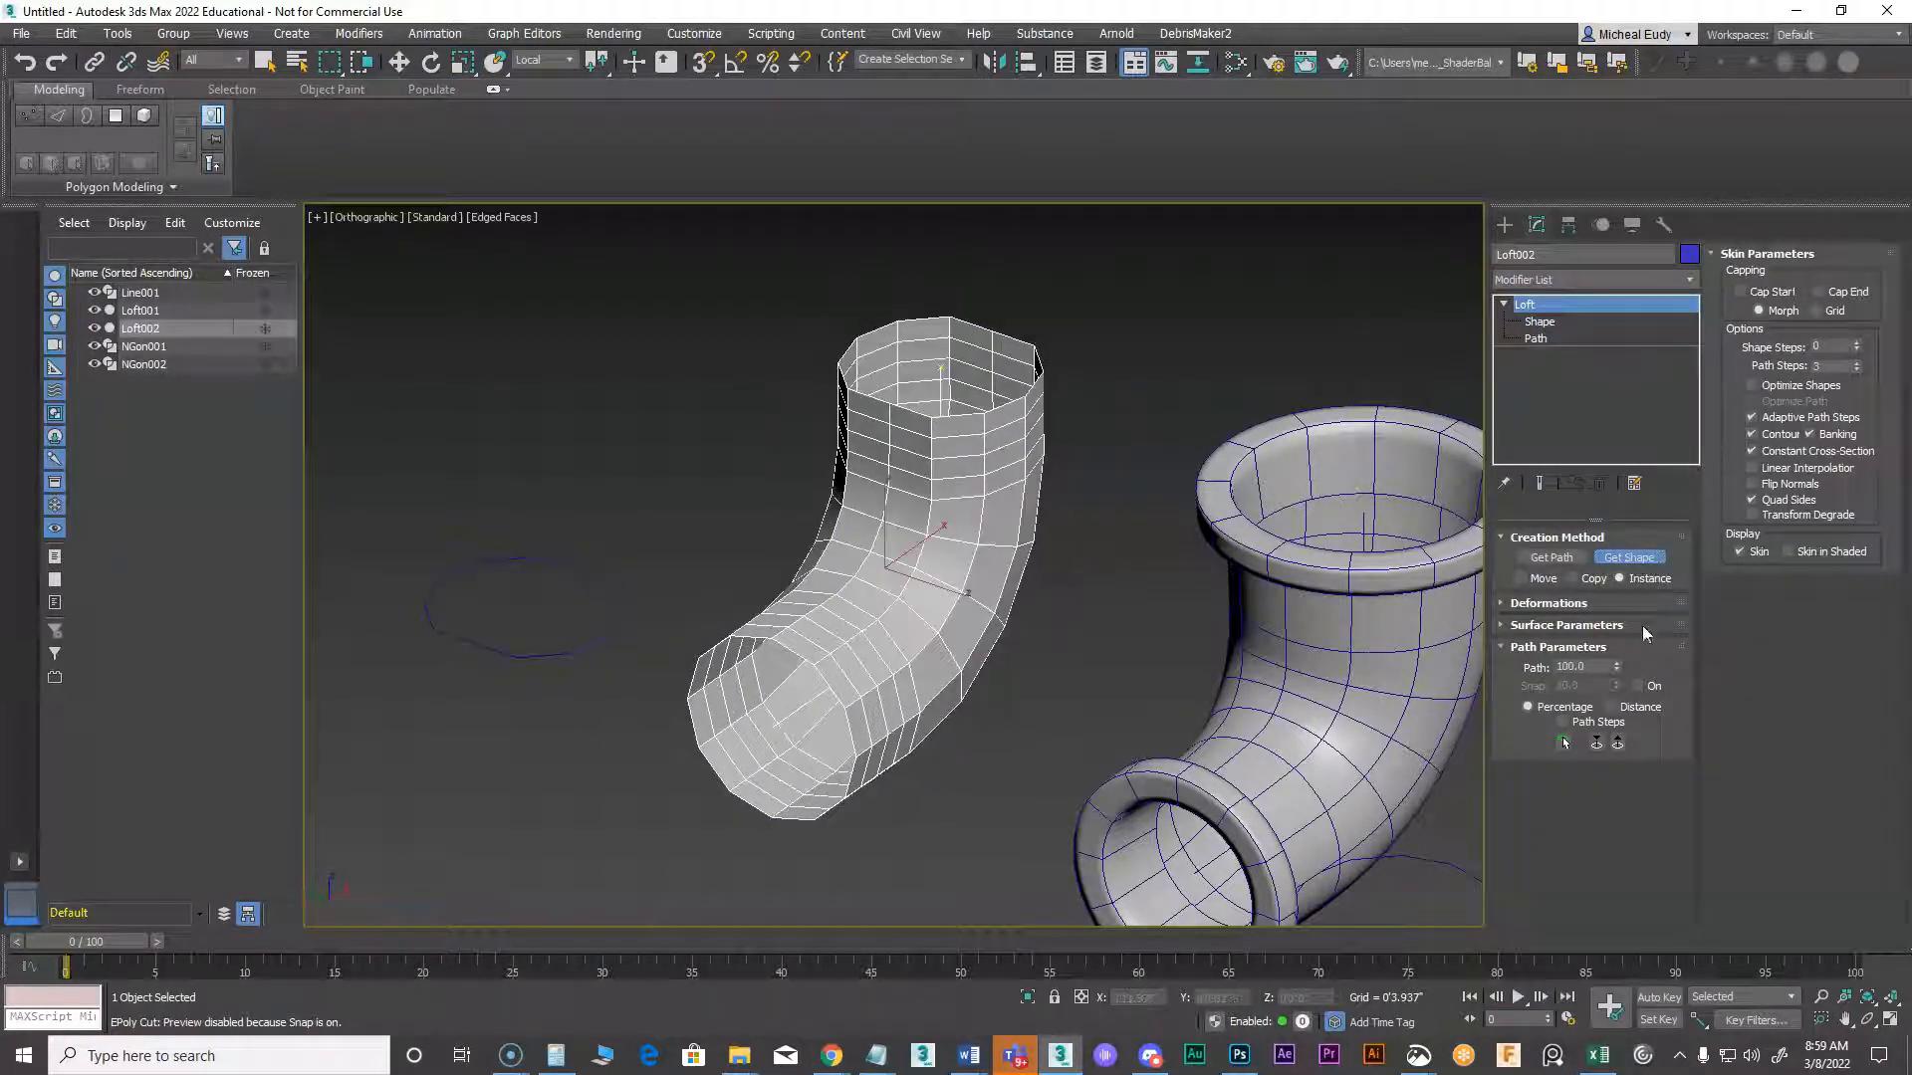
key(w)
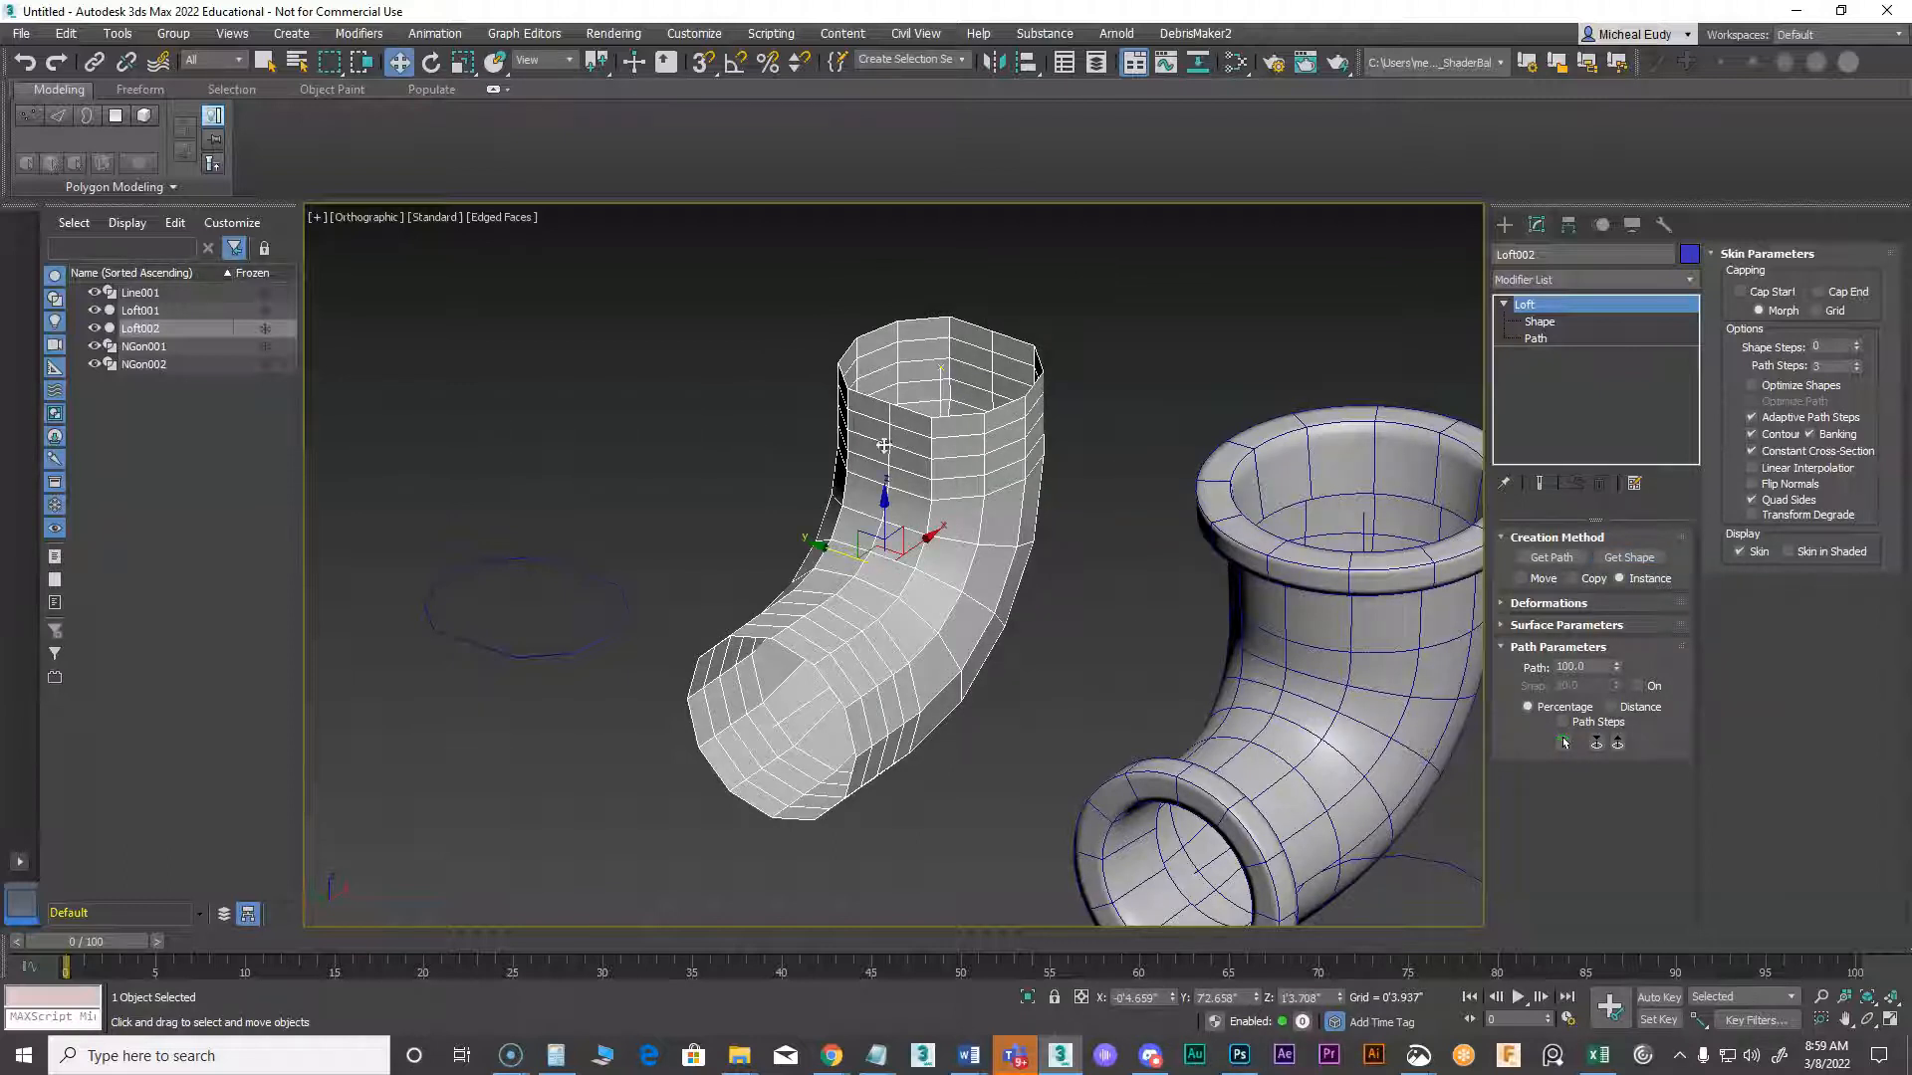
Select the copied NGon's entire closed spline at Spline sub-object level and activate Scale
click(610, 634)
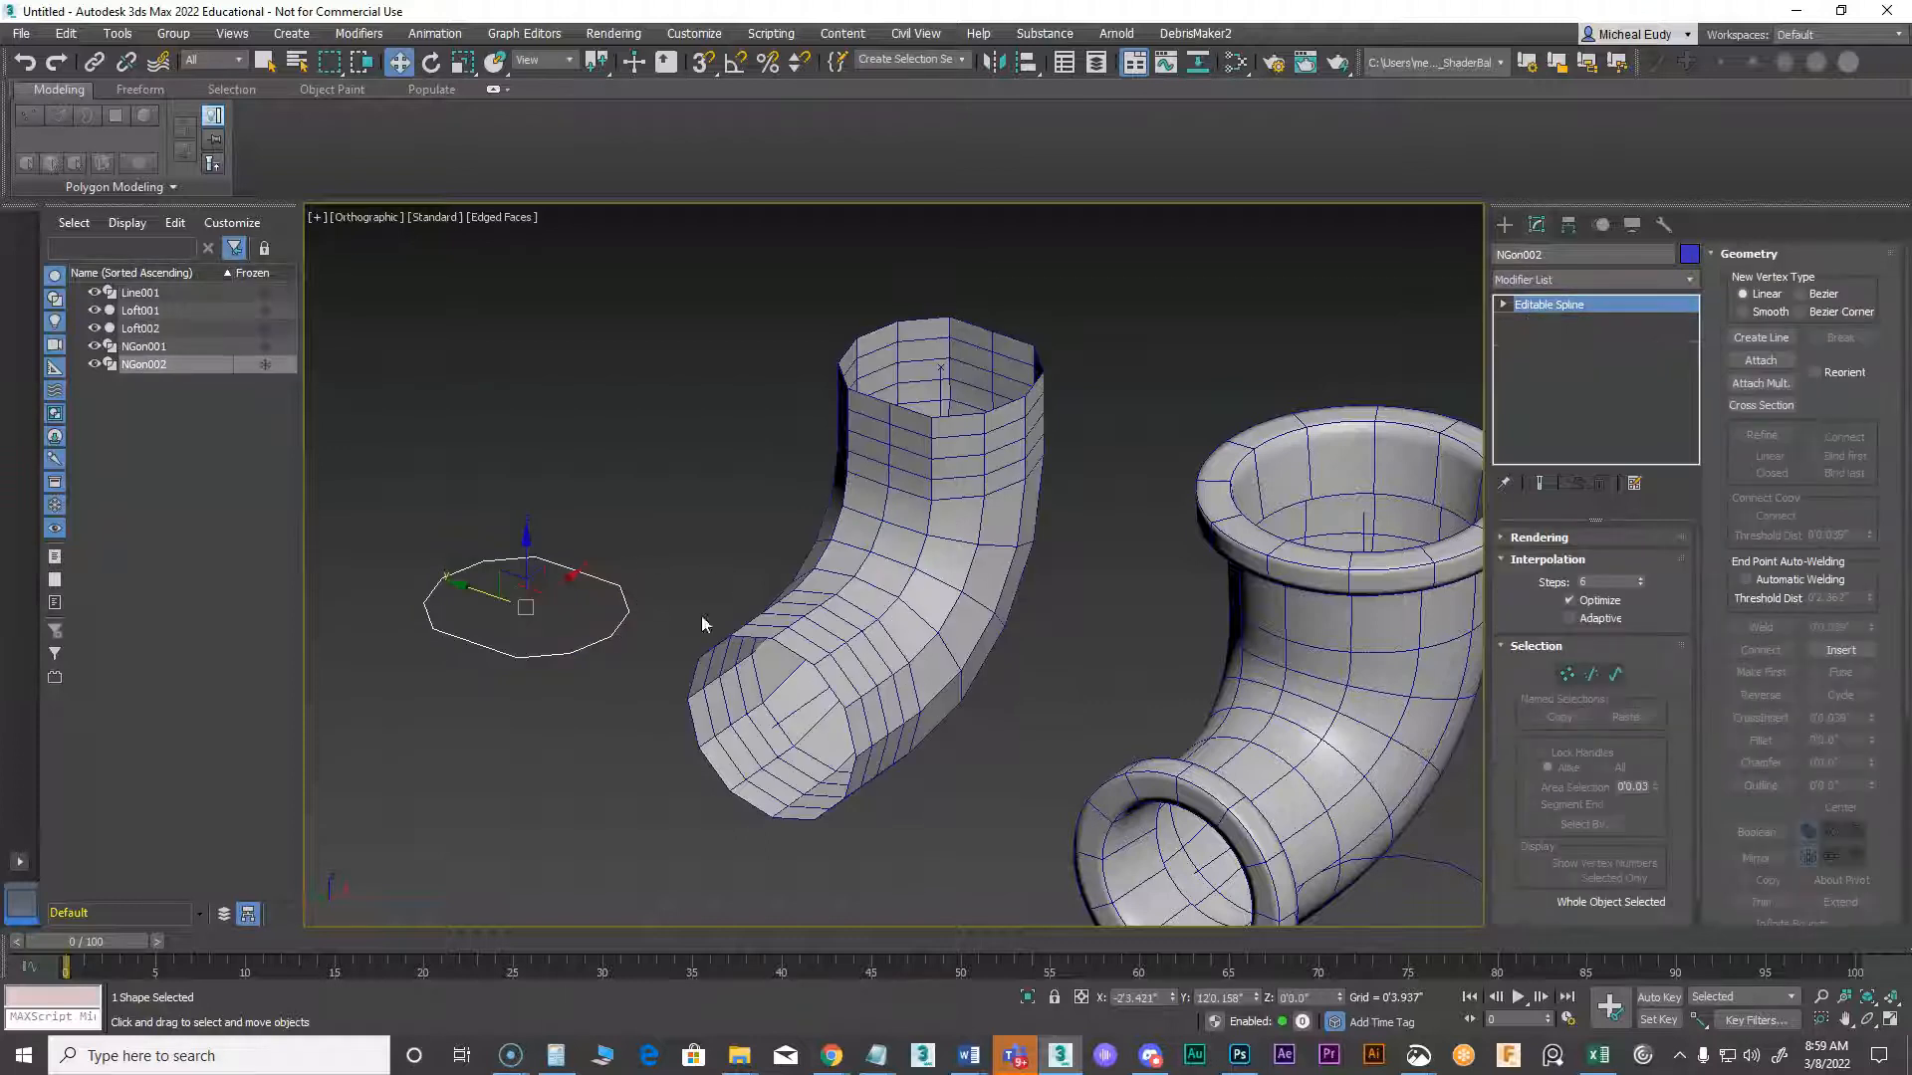
click(1615, 674)
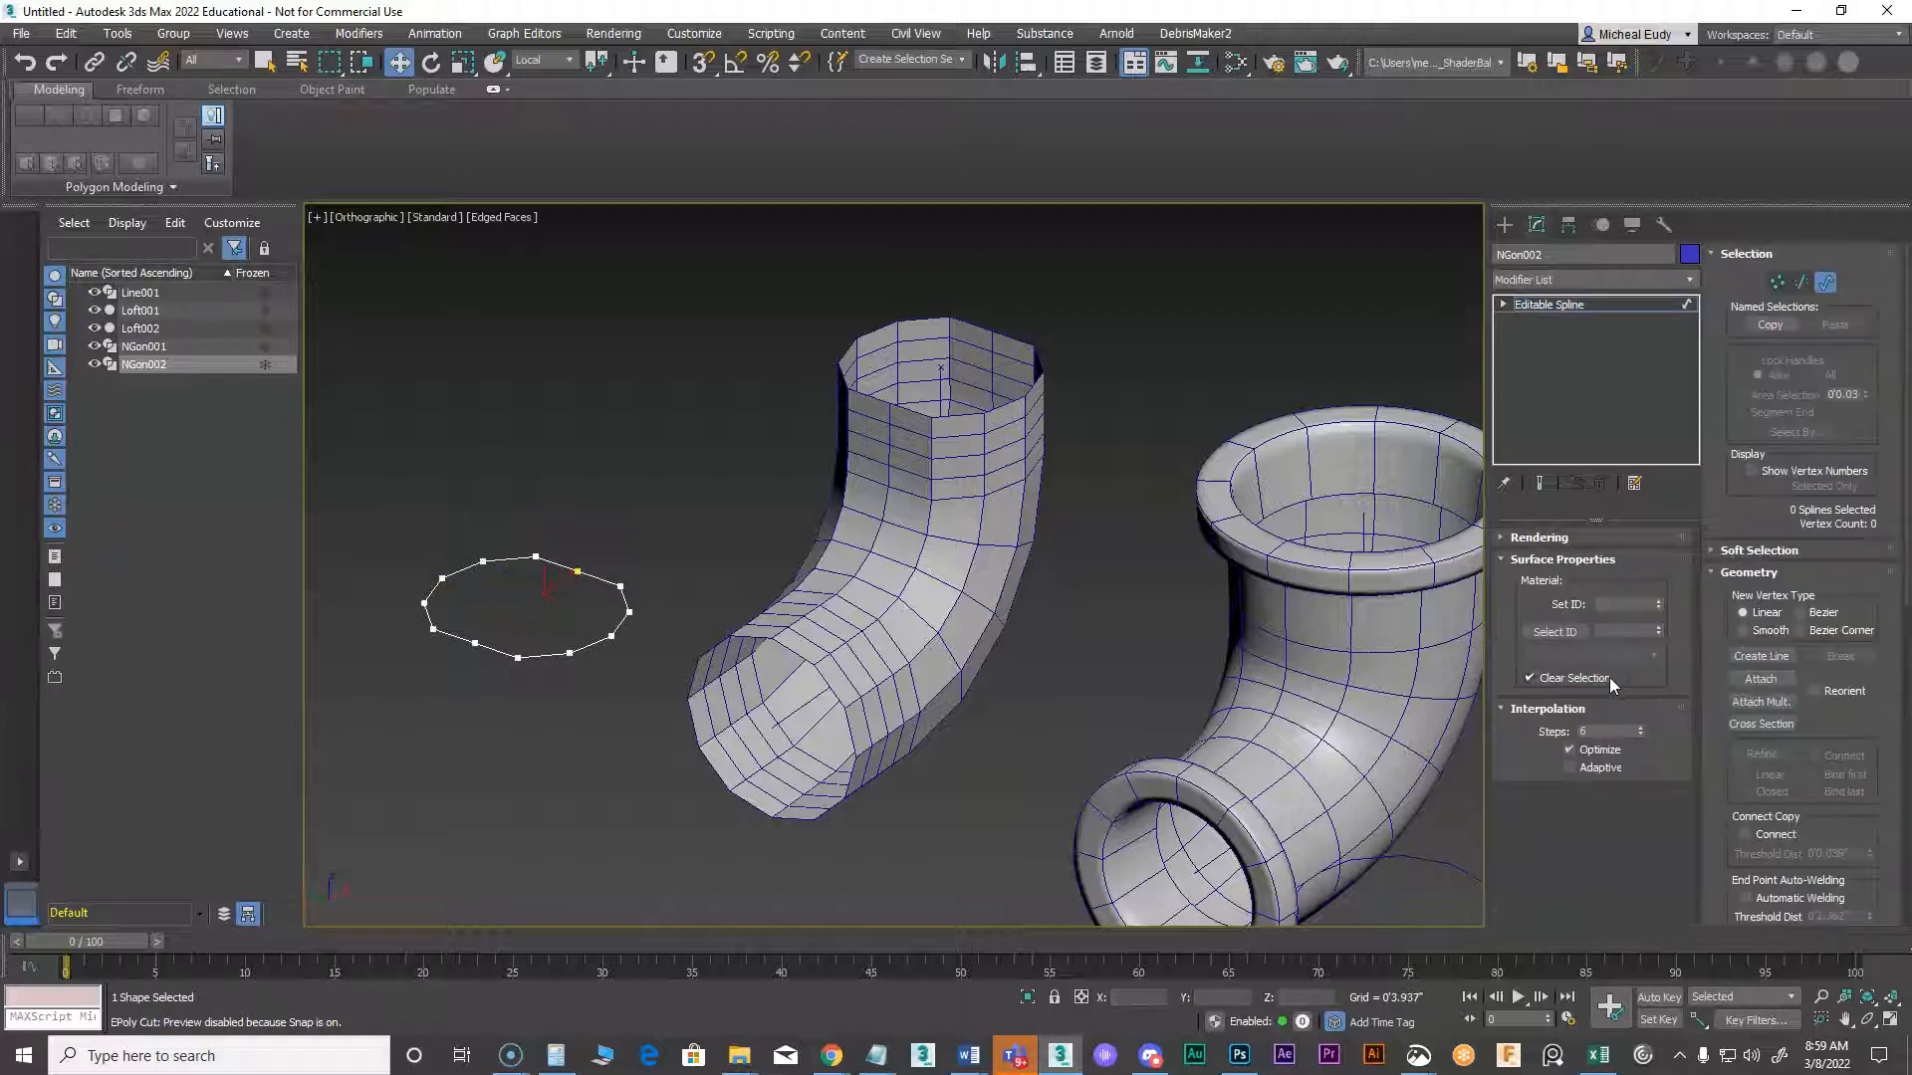
click(622, 624)
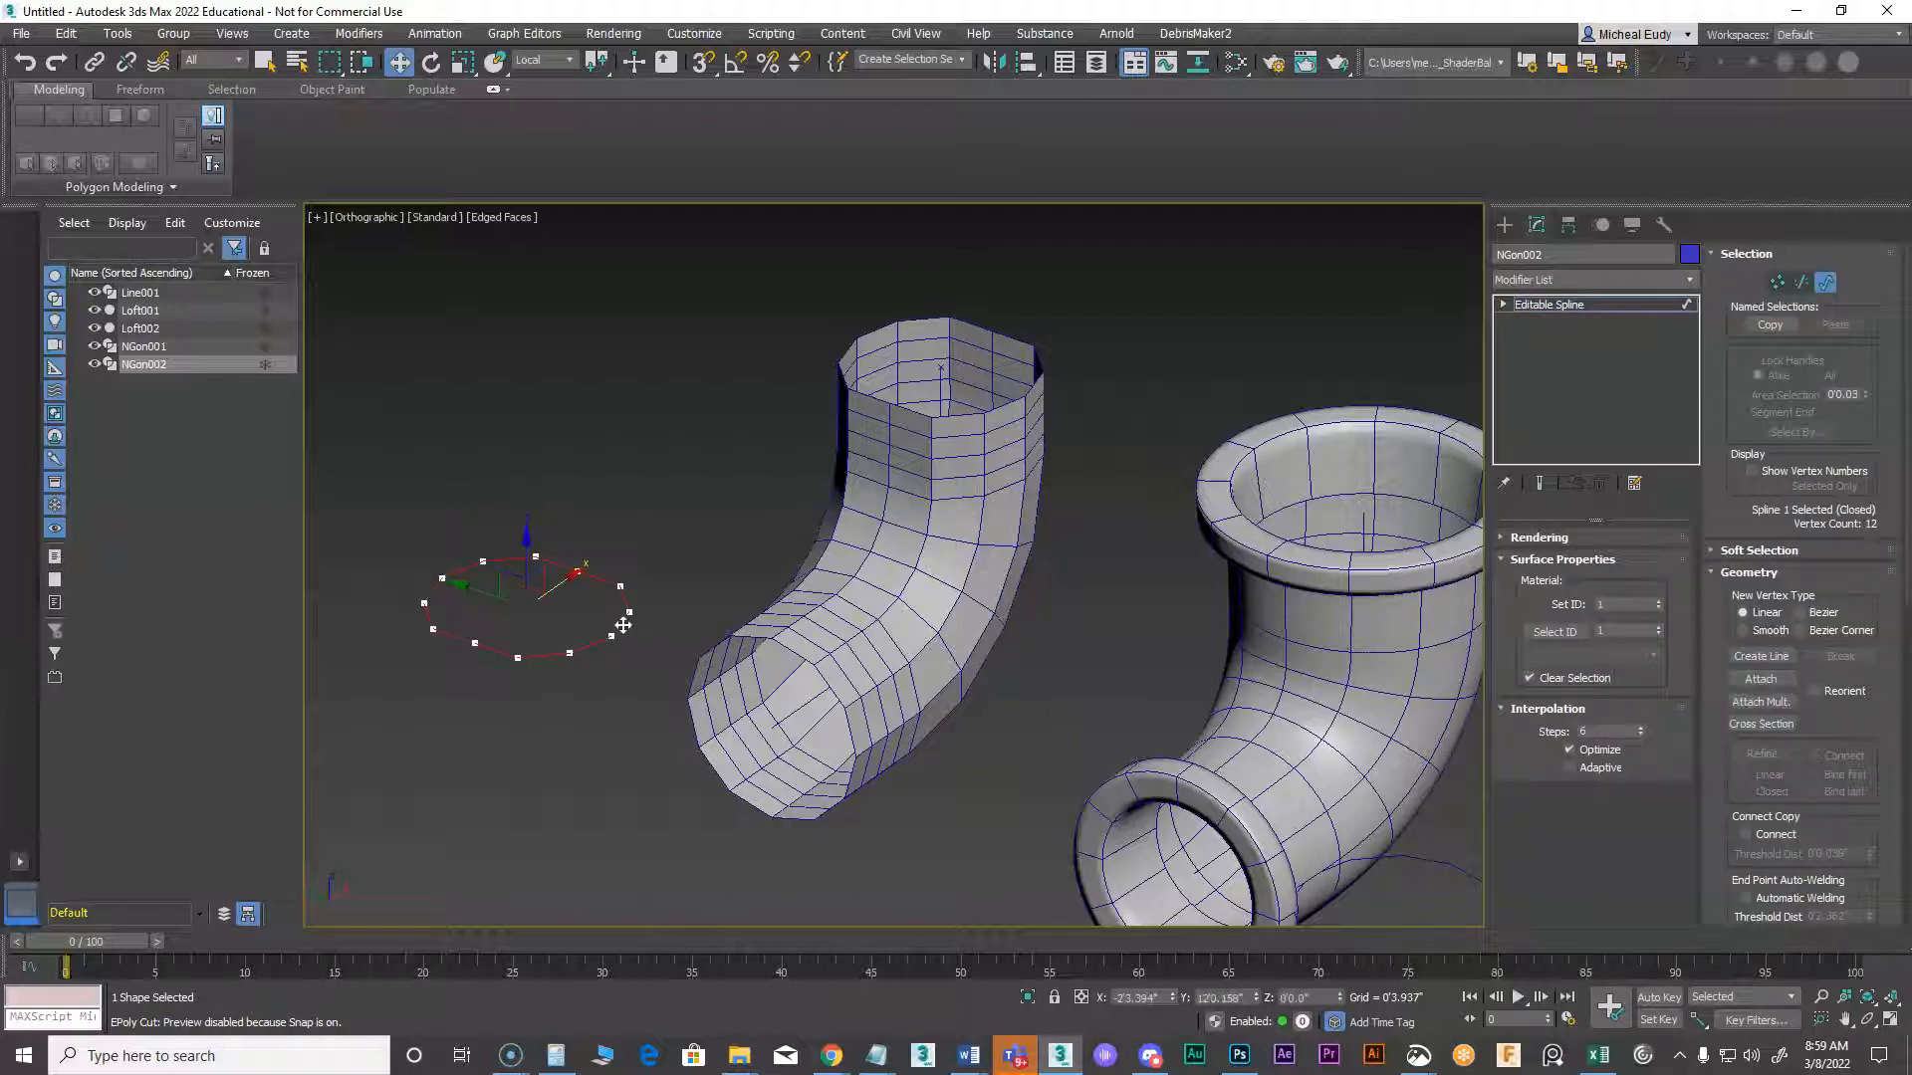
right_click(533, 598)
click(564, 651)
Scale two opposite vertices of the copied NGon inward at Vertex level, using the View reference coordinate system
click(1777, 281)
click(475, 643)
ctrl+click(576, 571)
right_click(521, 600)
click(537, 651)
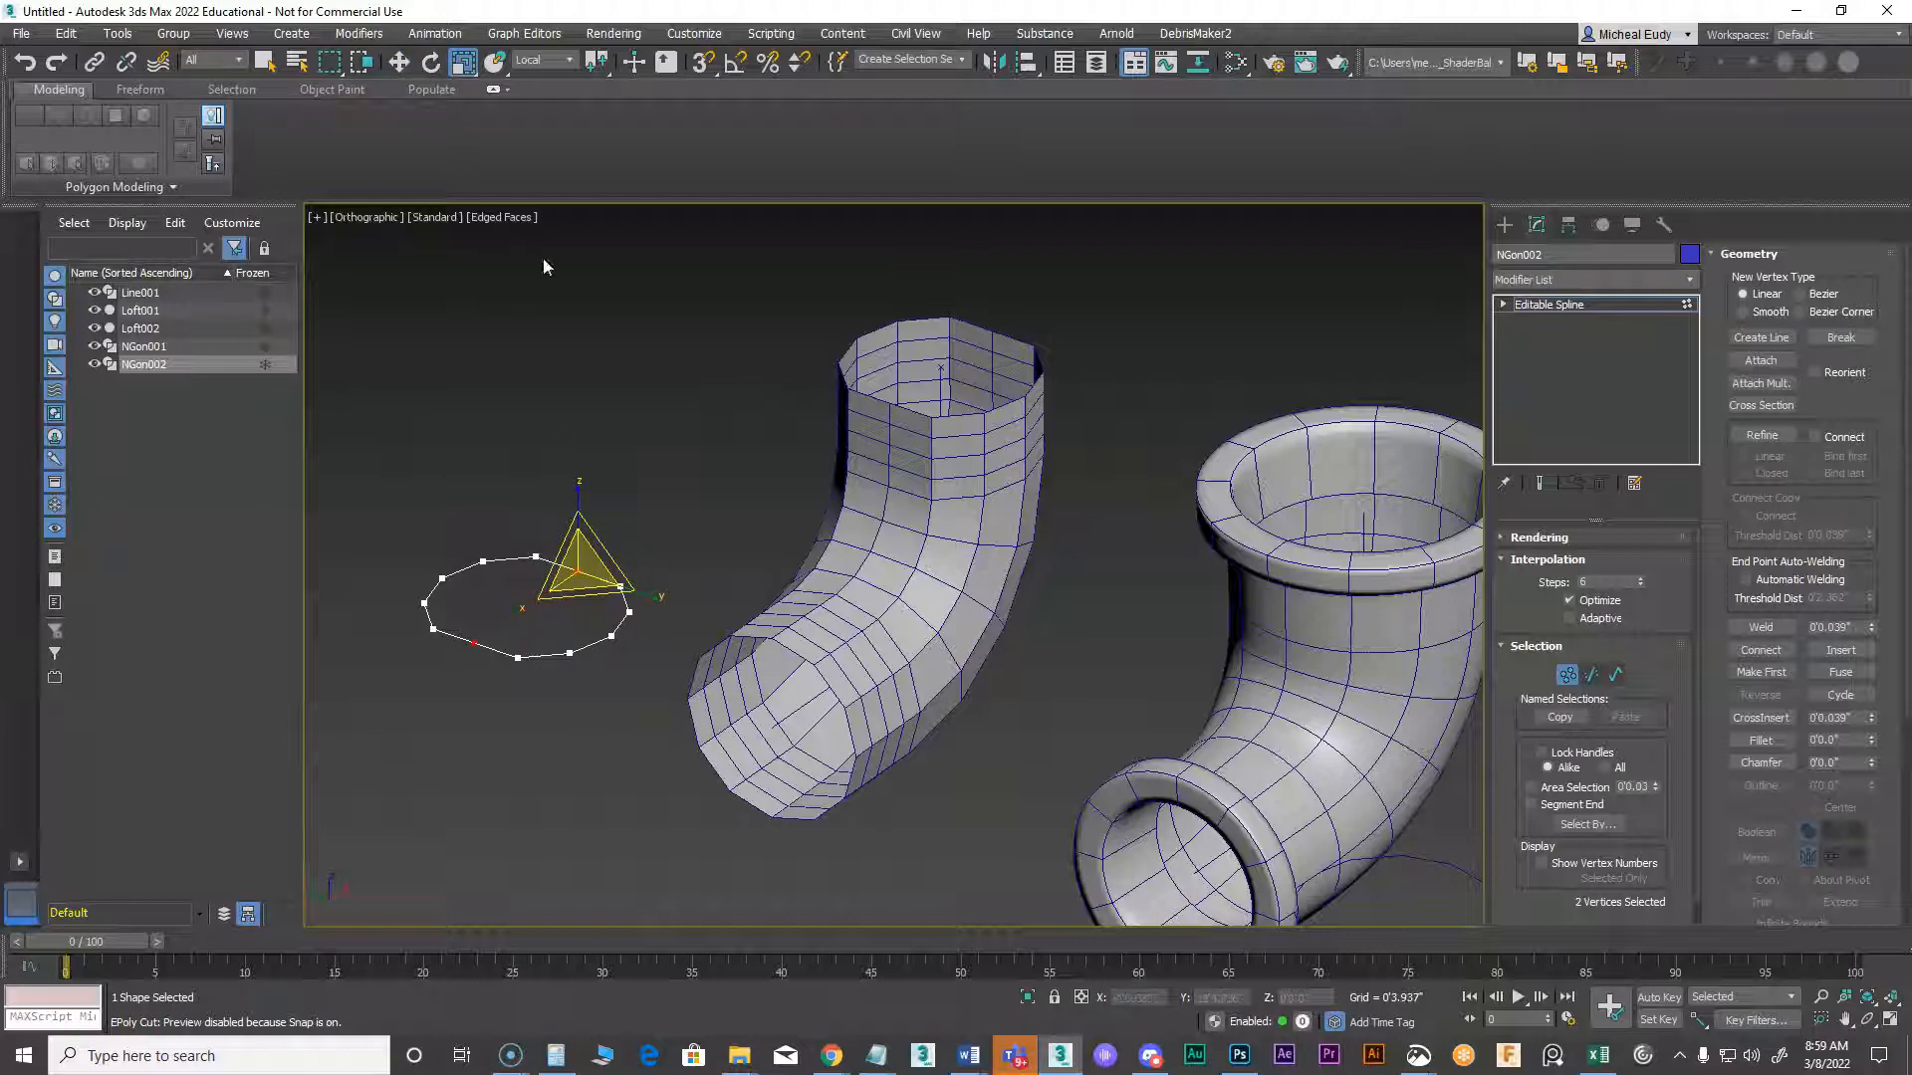
click(570, 60)
click(560, 78)
drag(482, 637, 495, 630)
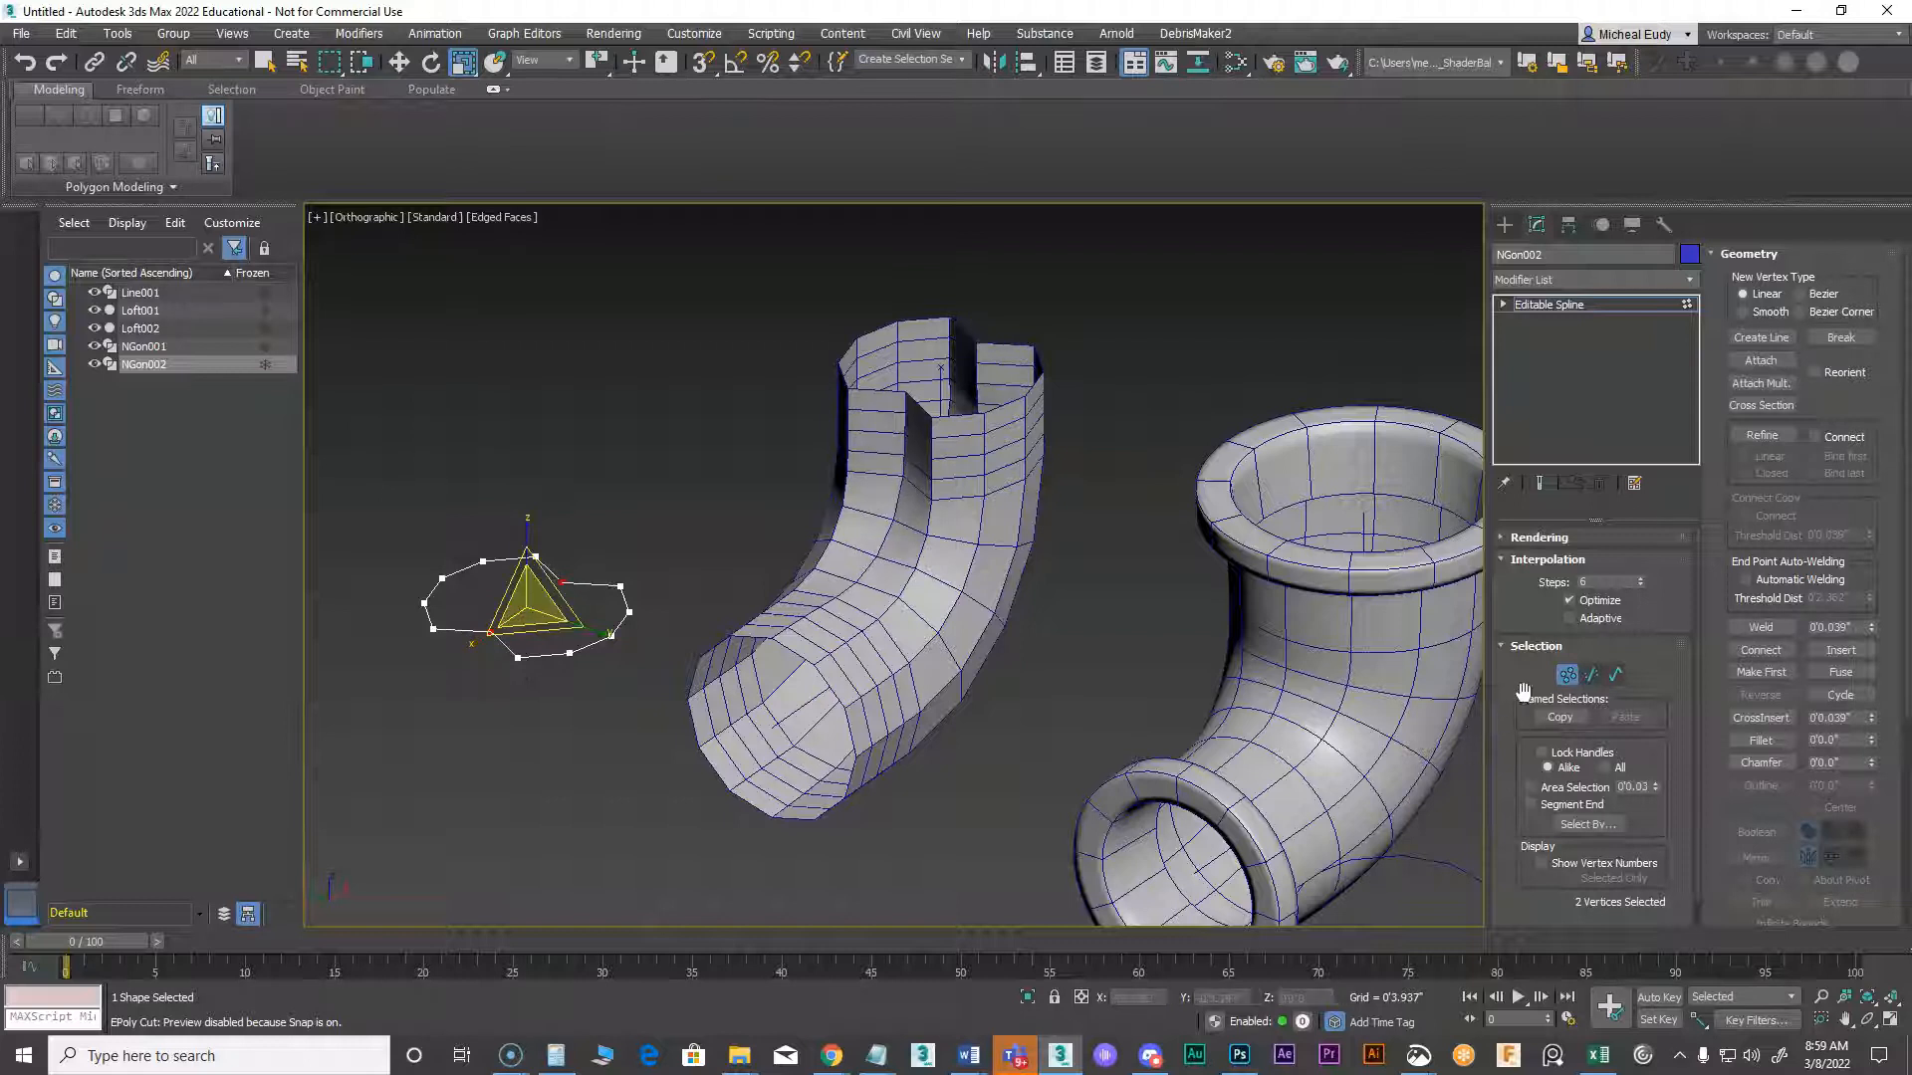
Try to scale up the entire notched NGon as an object, and undo the scaling
click(1615, 675)
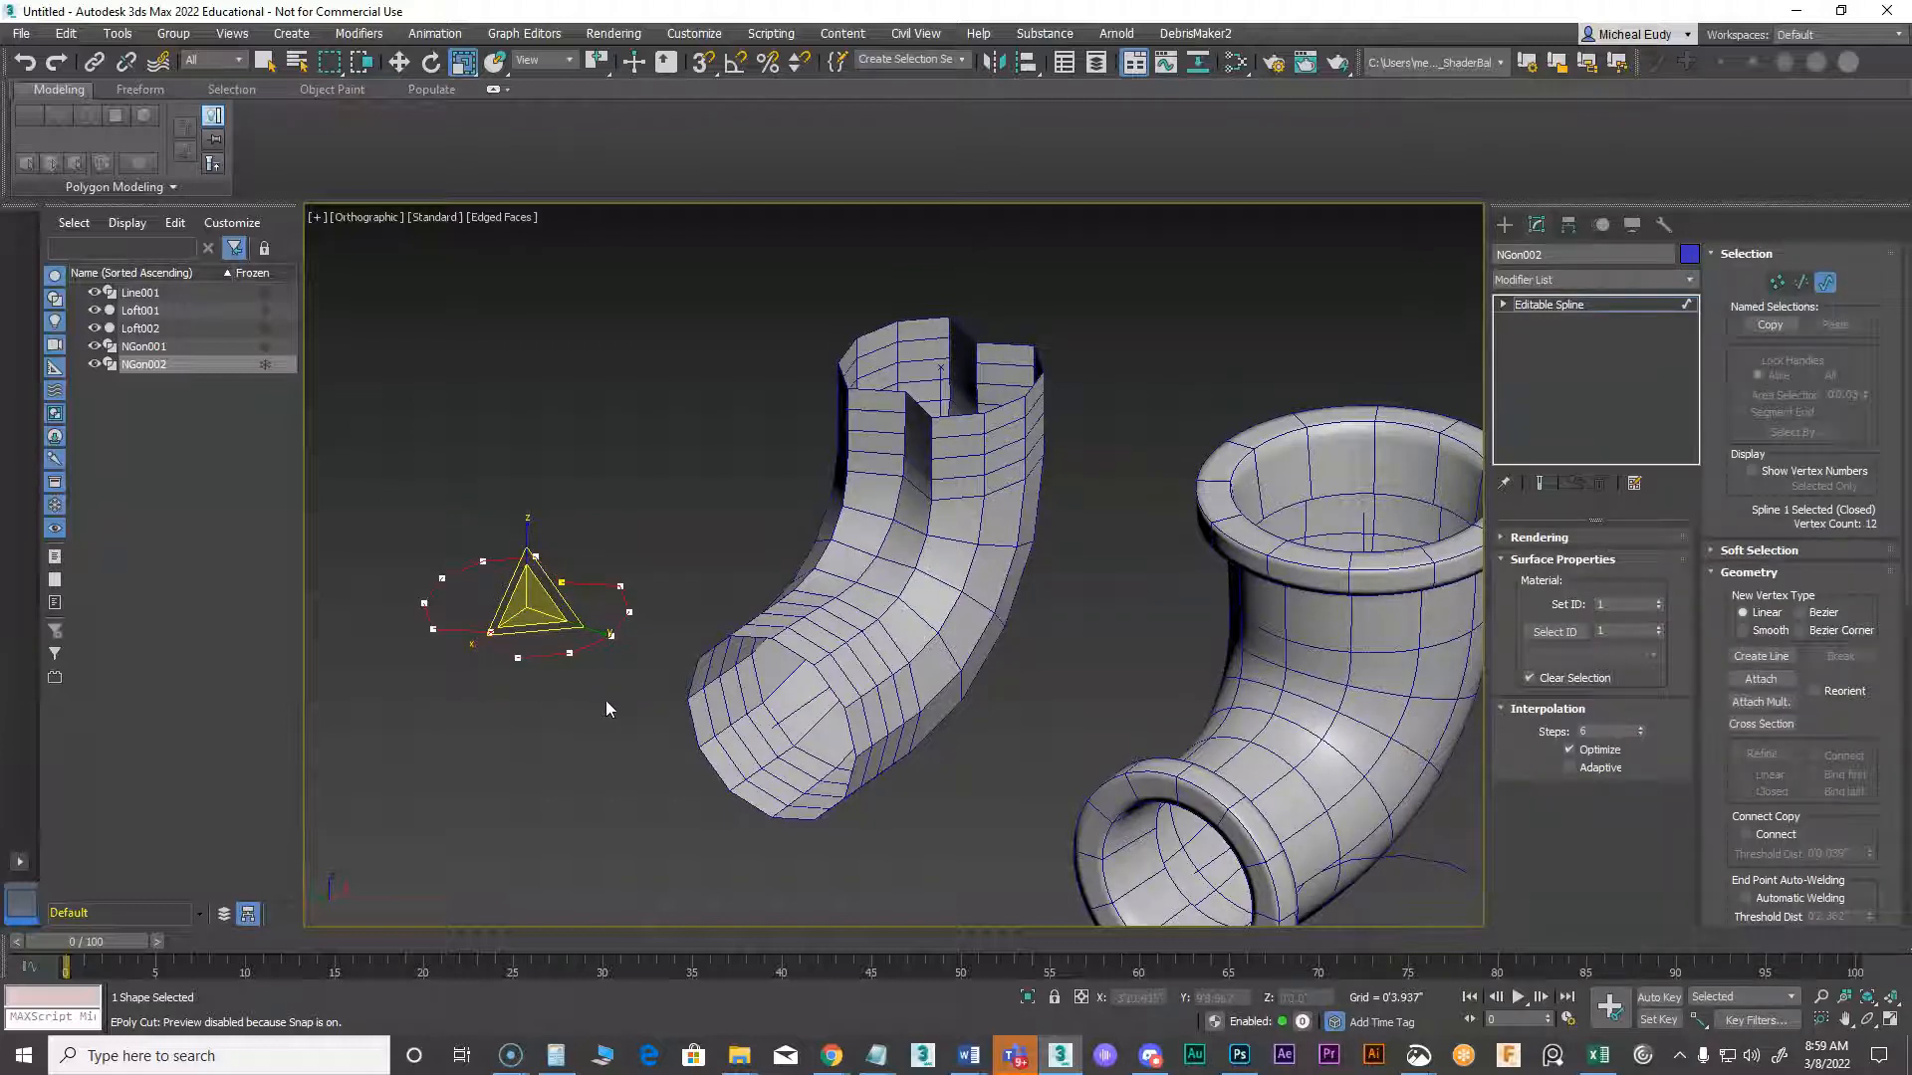
click(1504, 225)
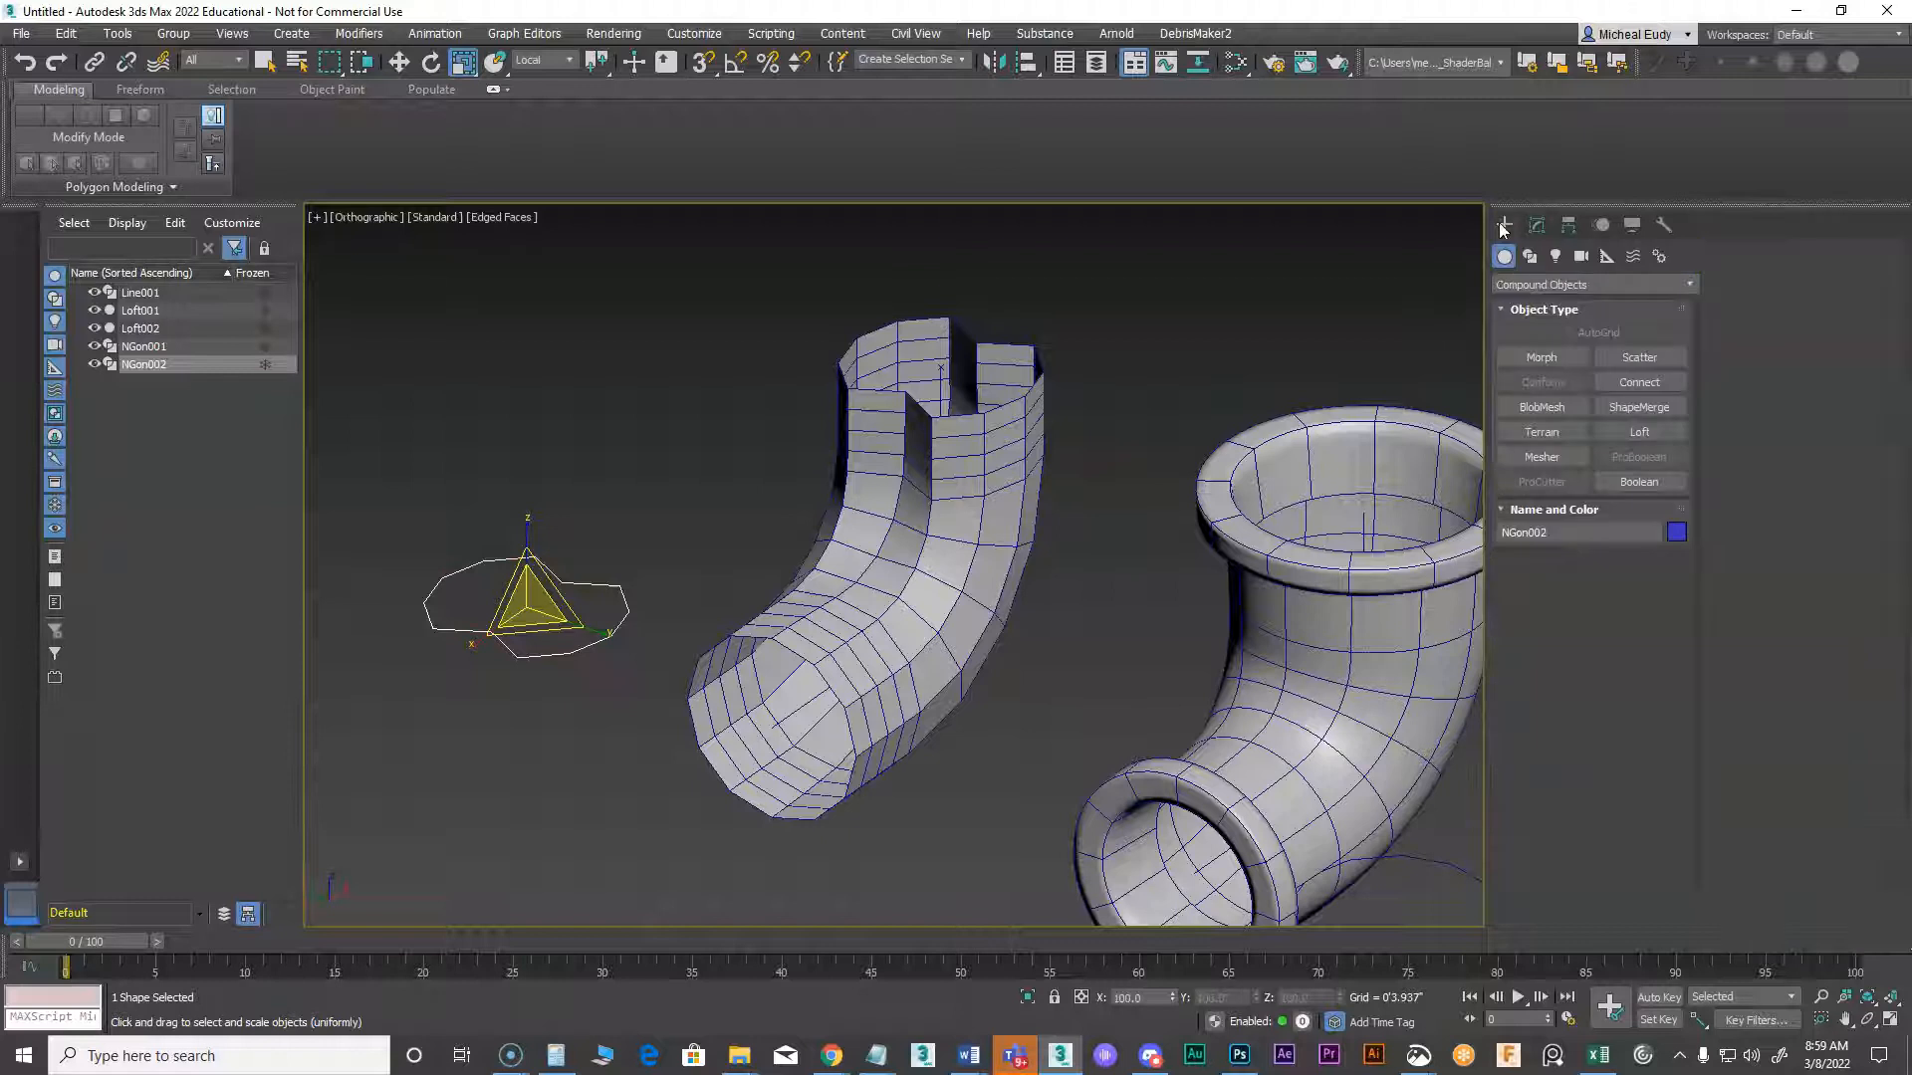
click(606, 637)
right_click(579, 640)
click(607, 693)
drag(526, 606, 566, 506)
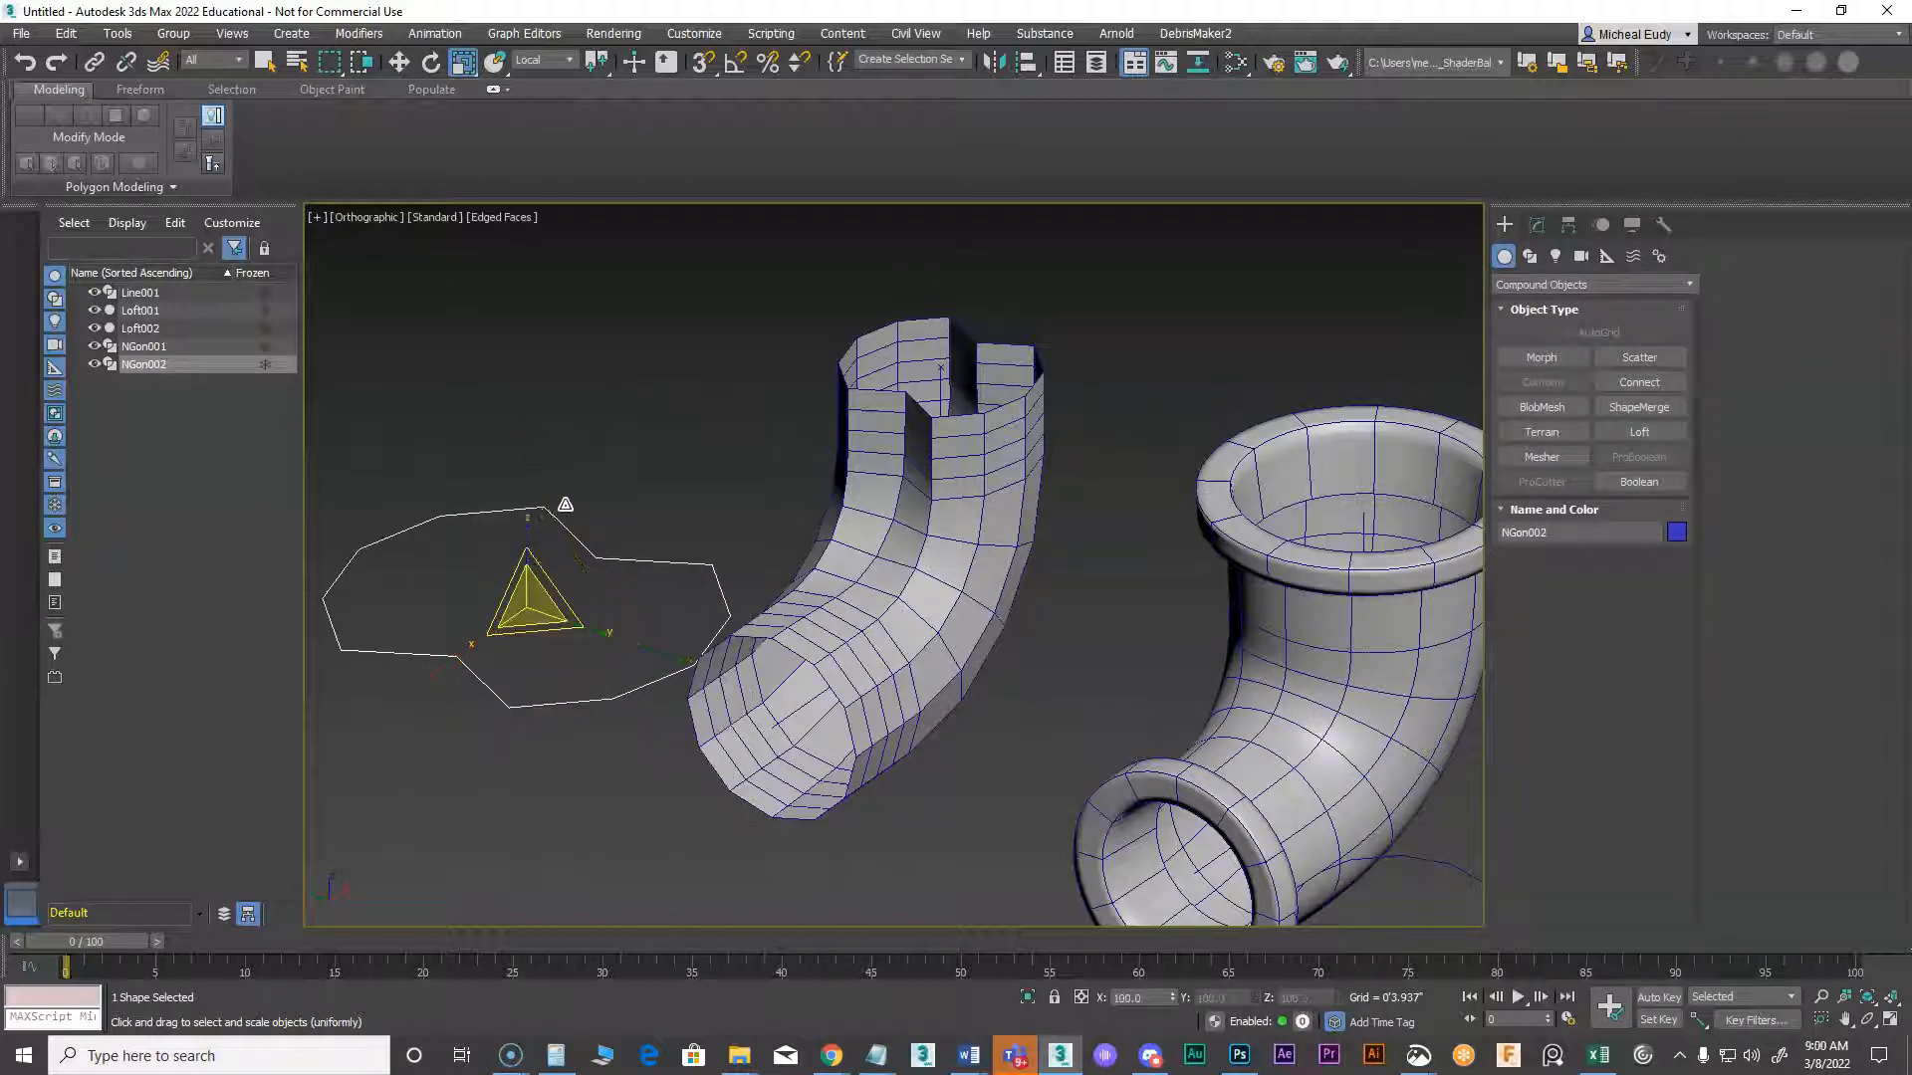
key(ctrl+z)
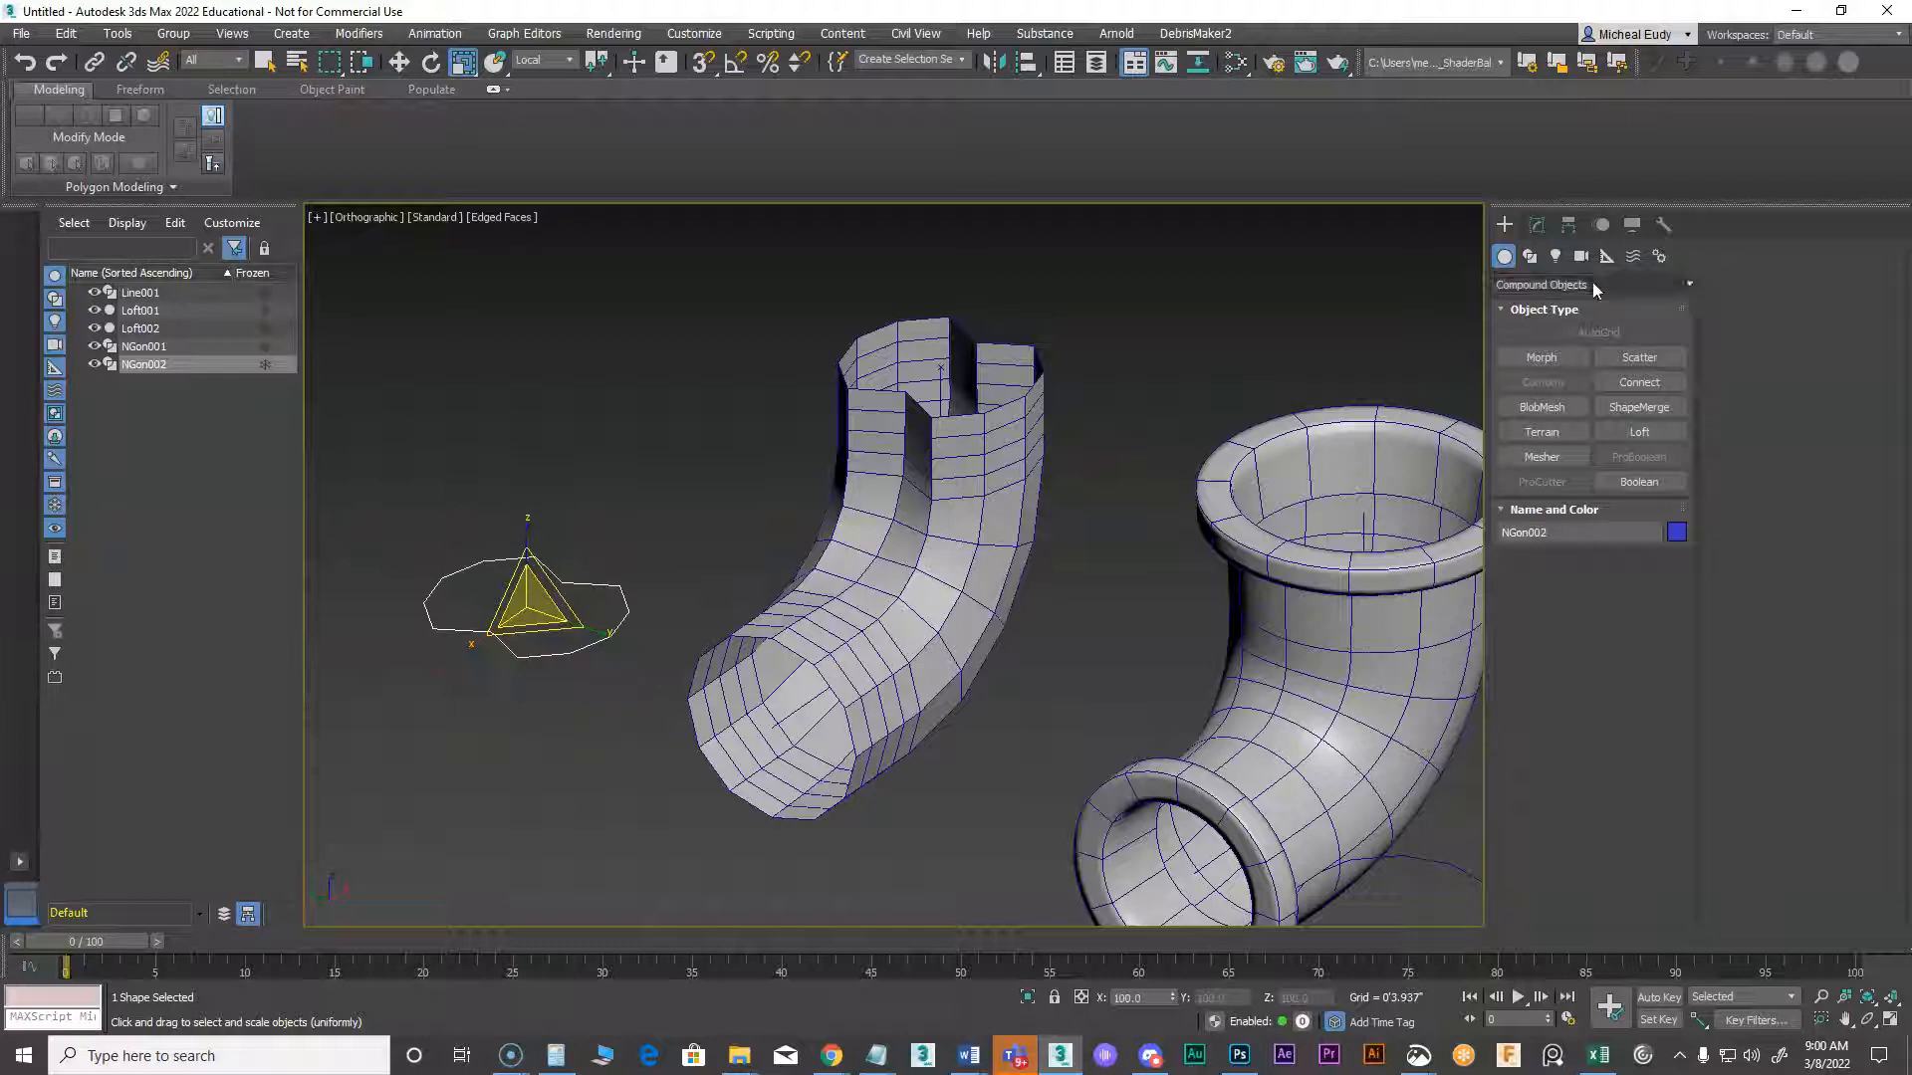
Scale up the copied NGon's whole notched spline uniformly at Spline sub-object level, and return to object level
click(1536, 225)
click(1615, 675)
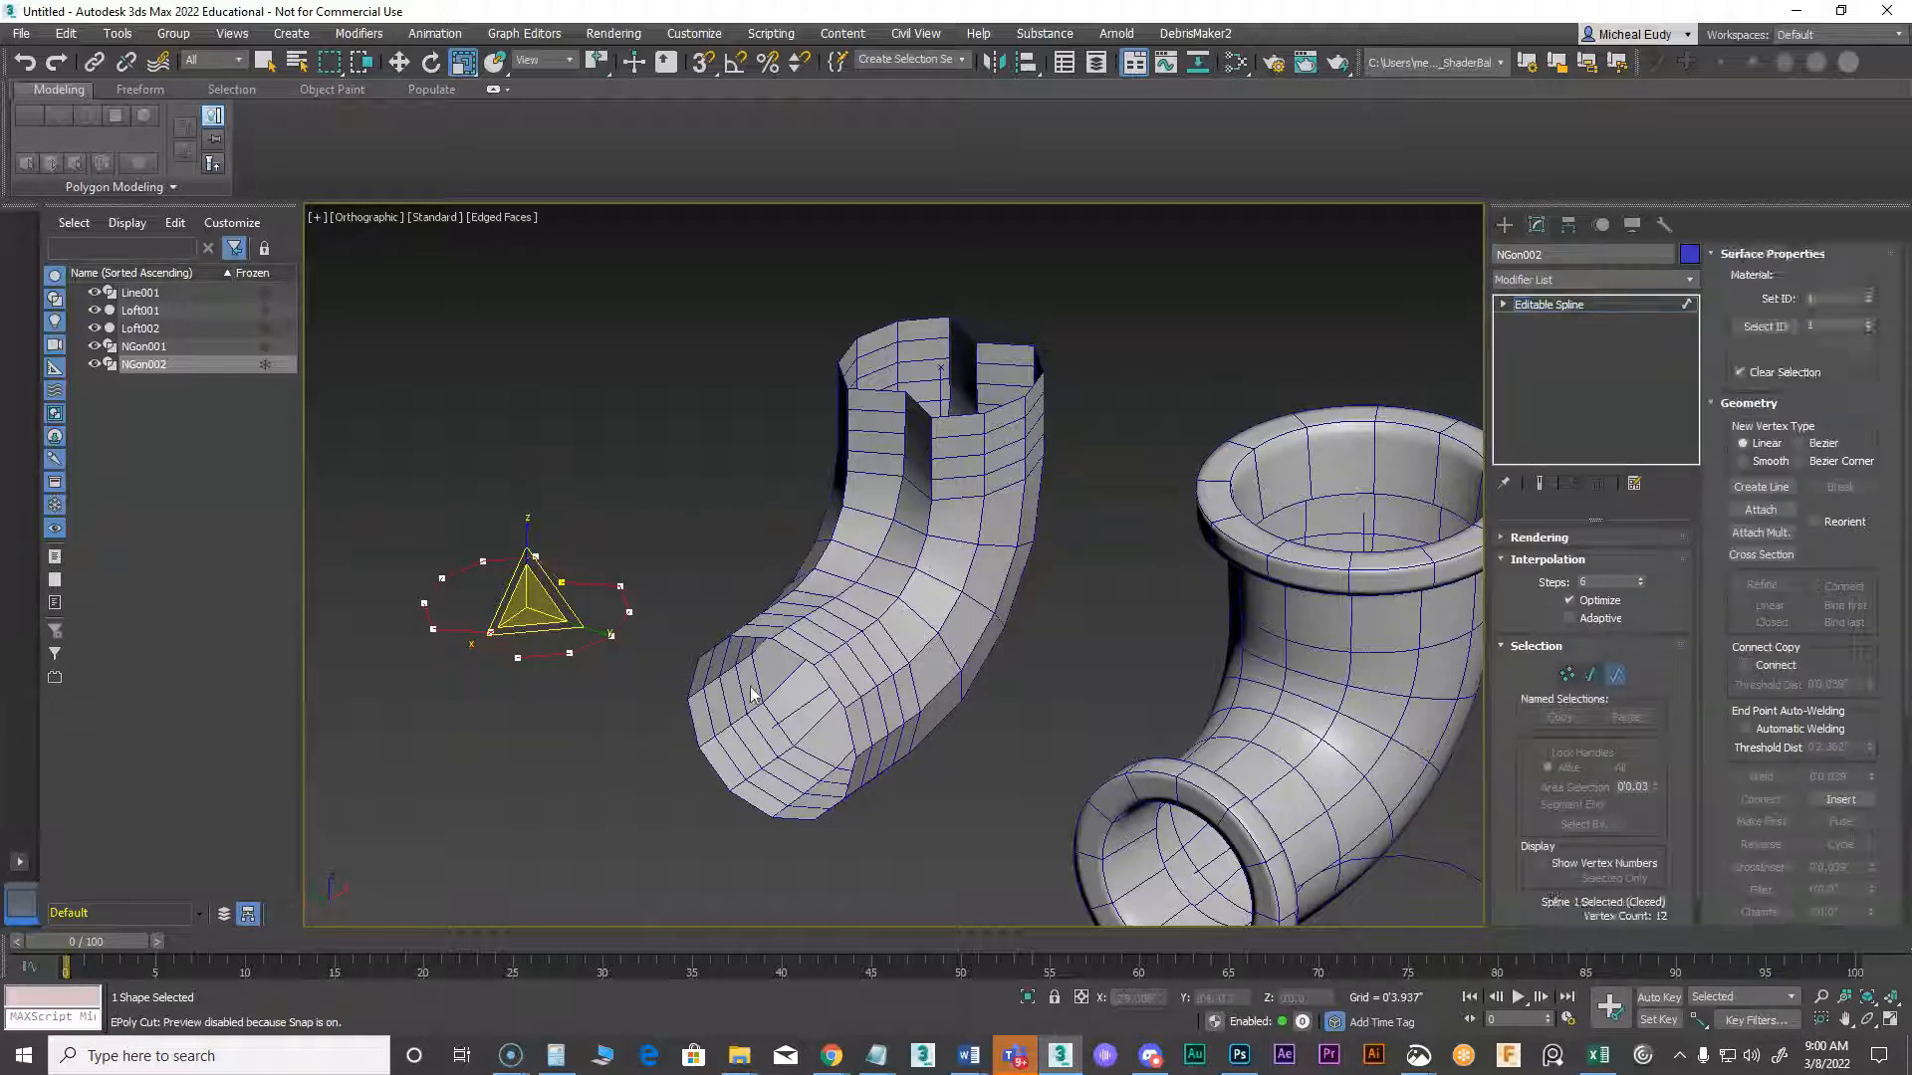
click(542, 588)
drag(542, 587, 548, 552)
click(1822, 284)
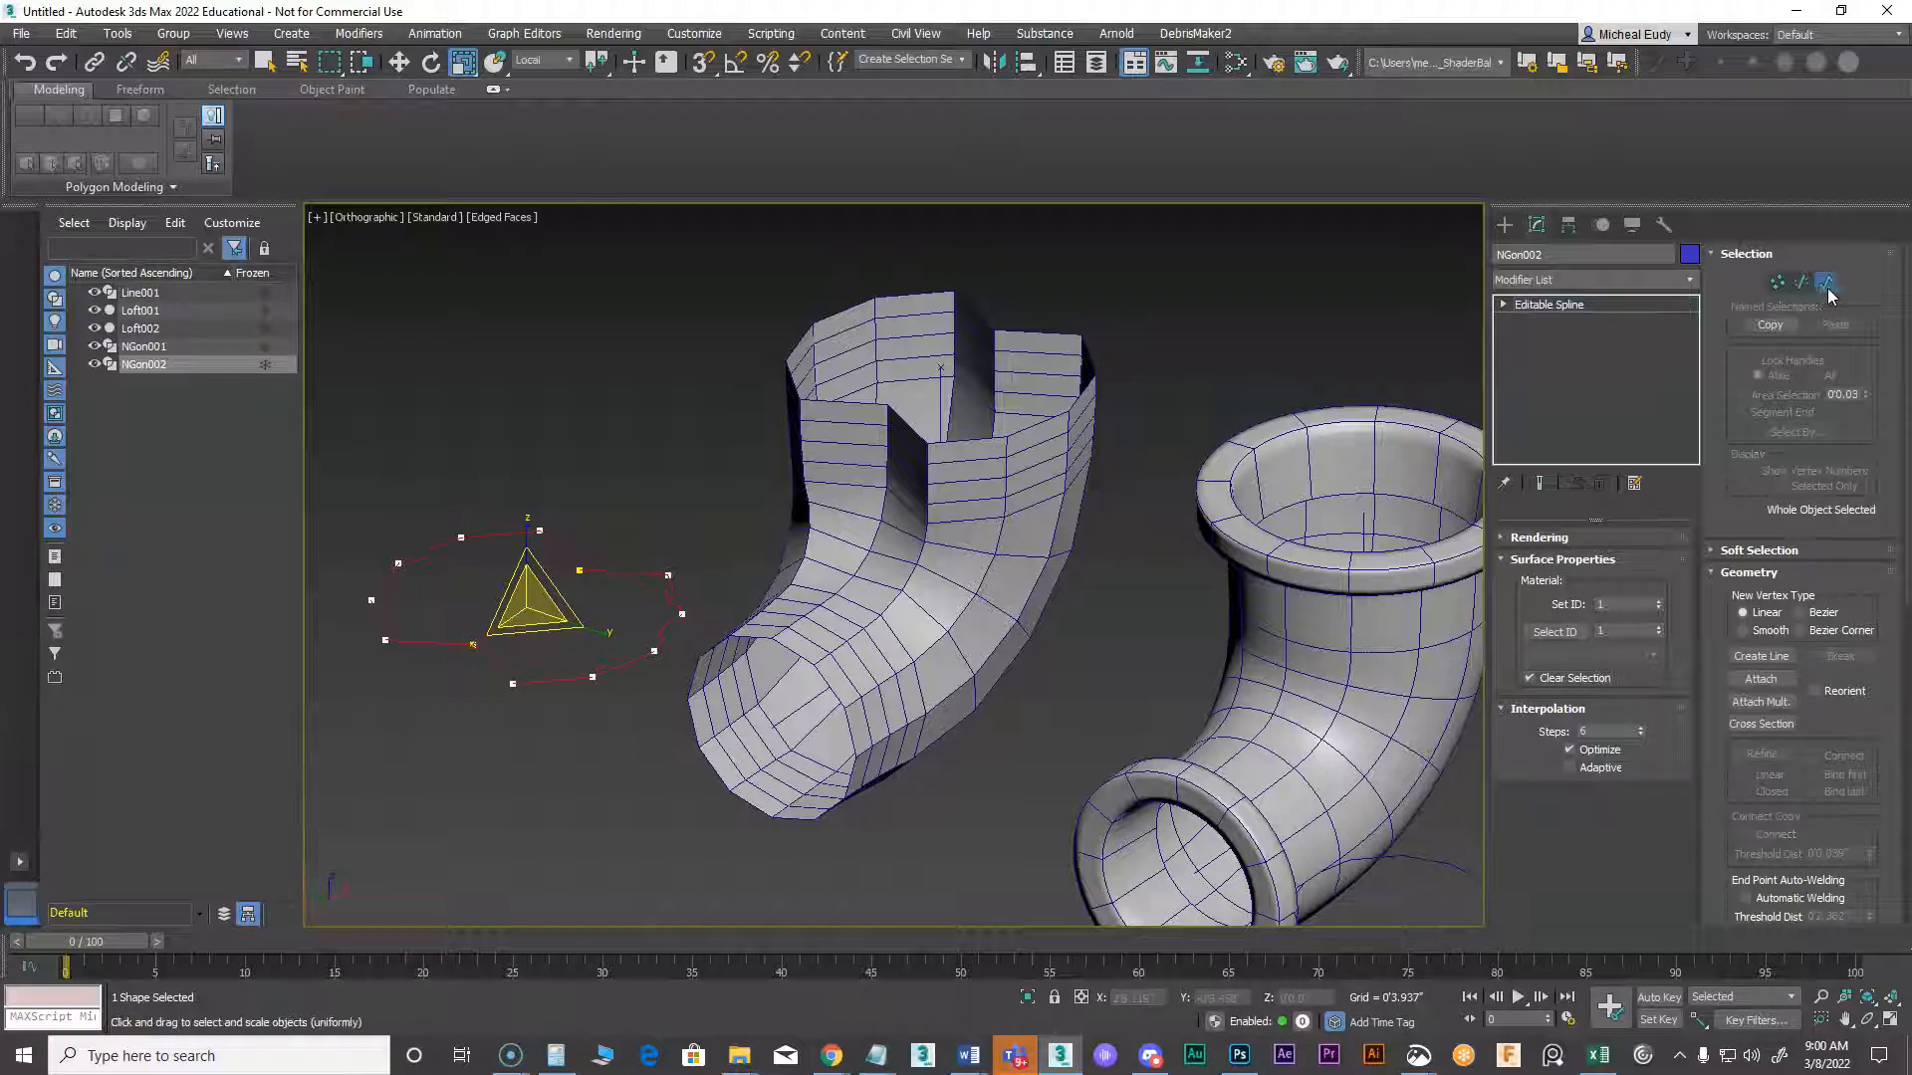
click(1689, 283)
drag(1694, 350, 1706, 424)
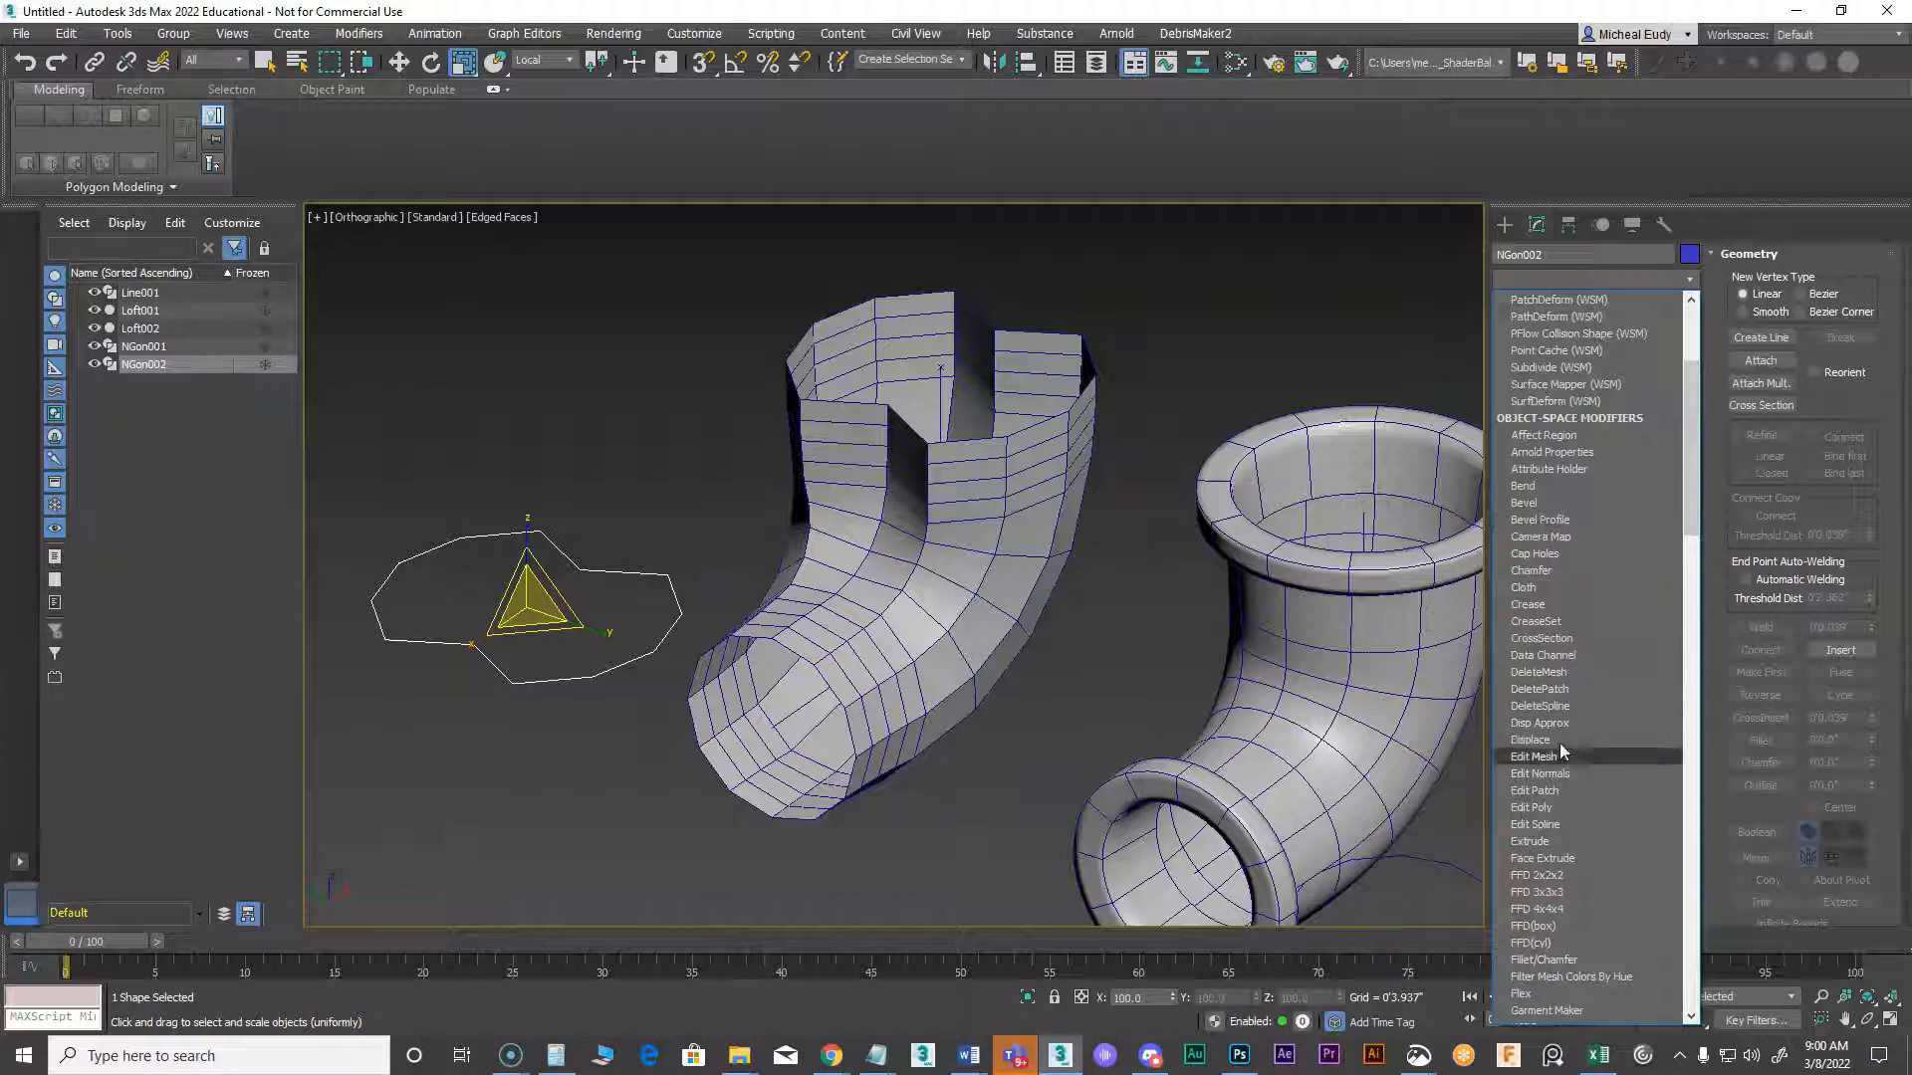
click(1551, 807)
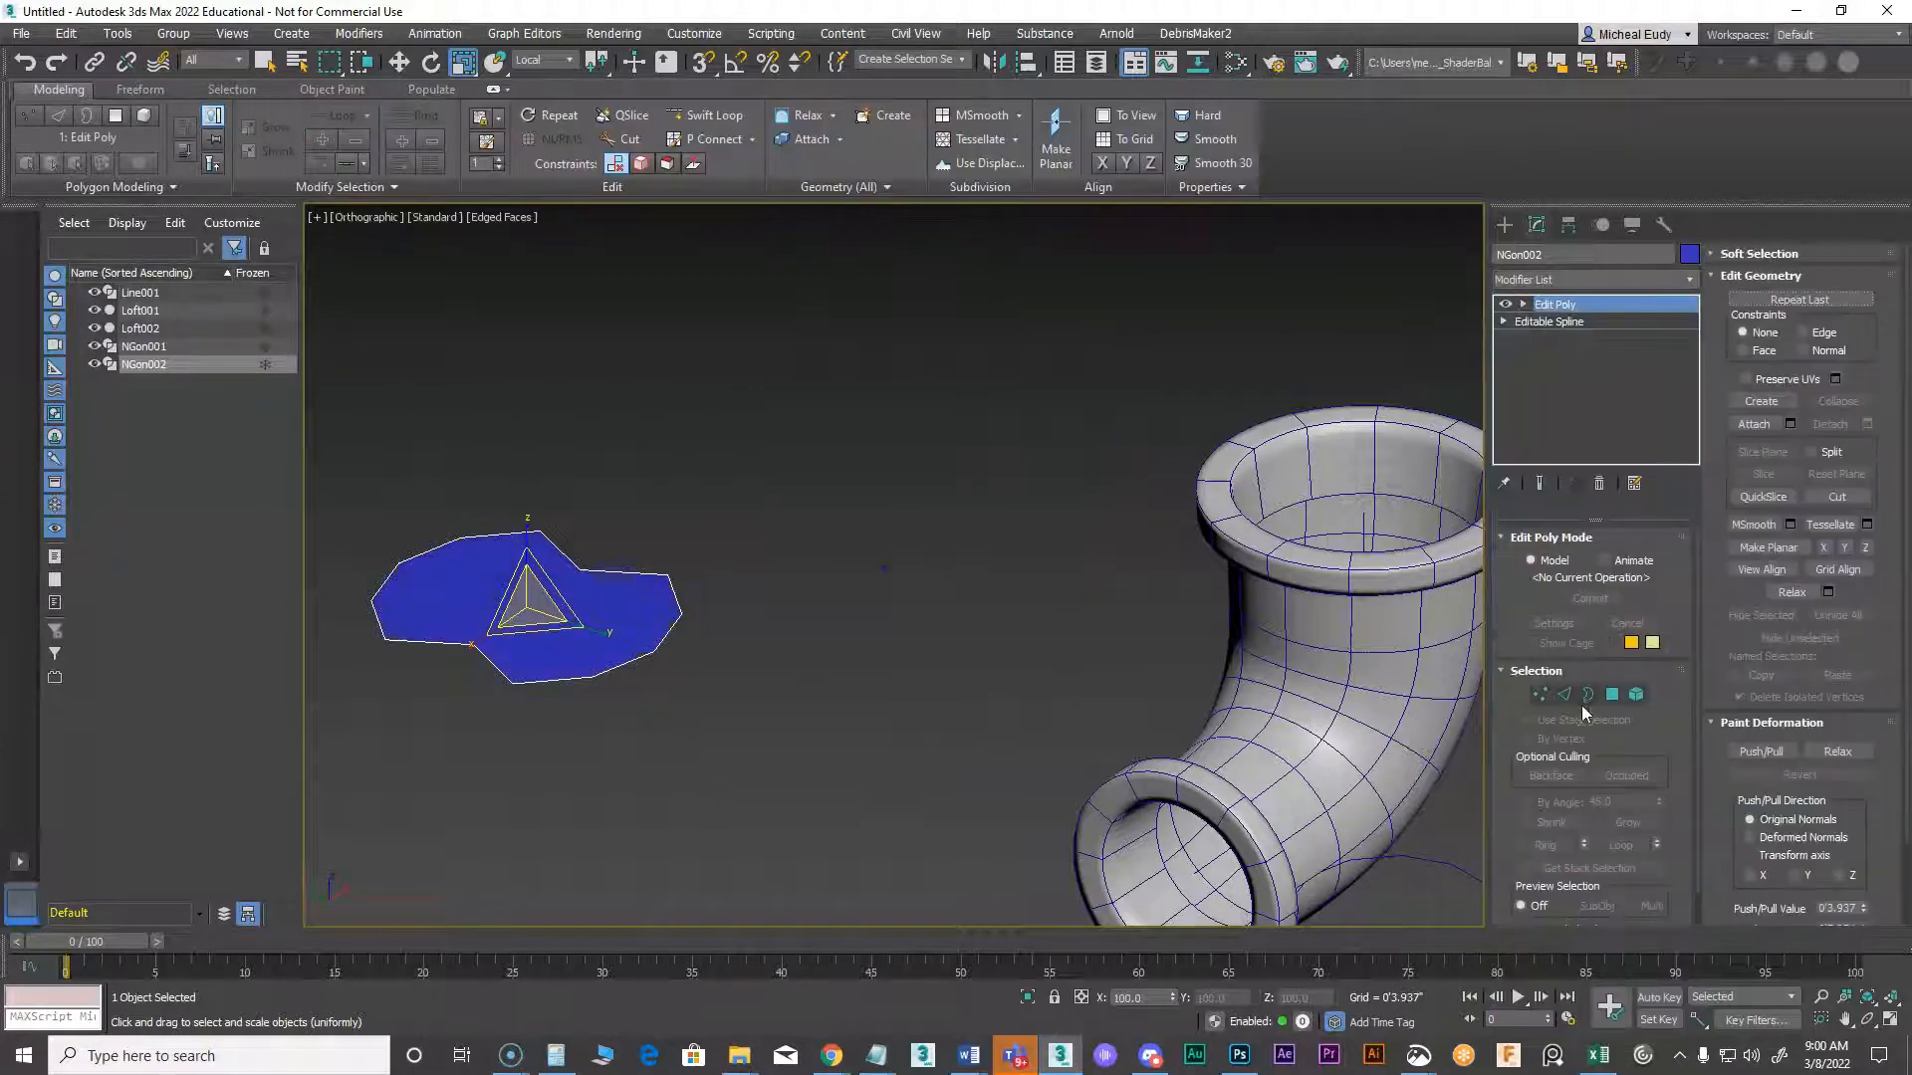
click(1504, 224)
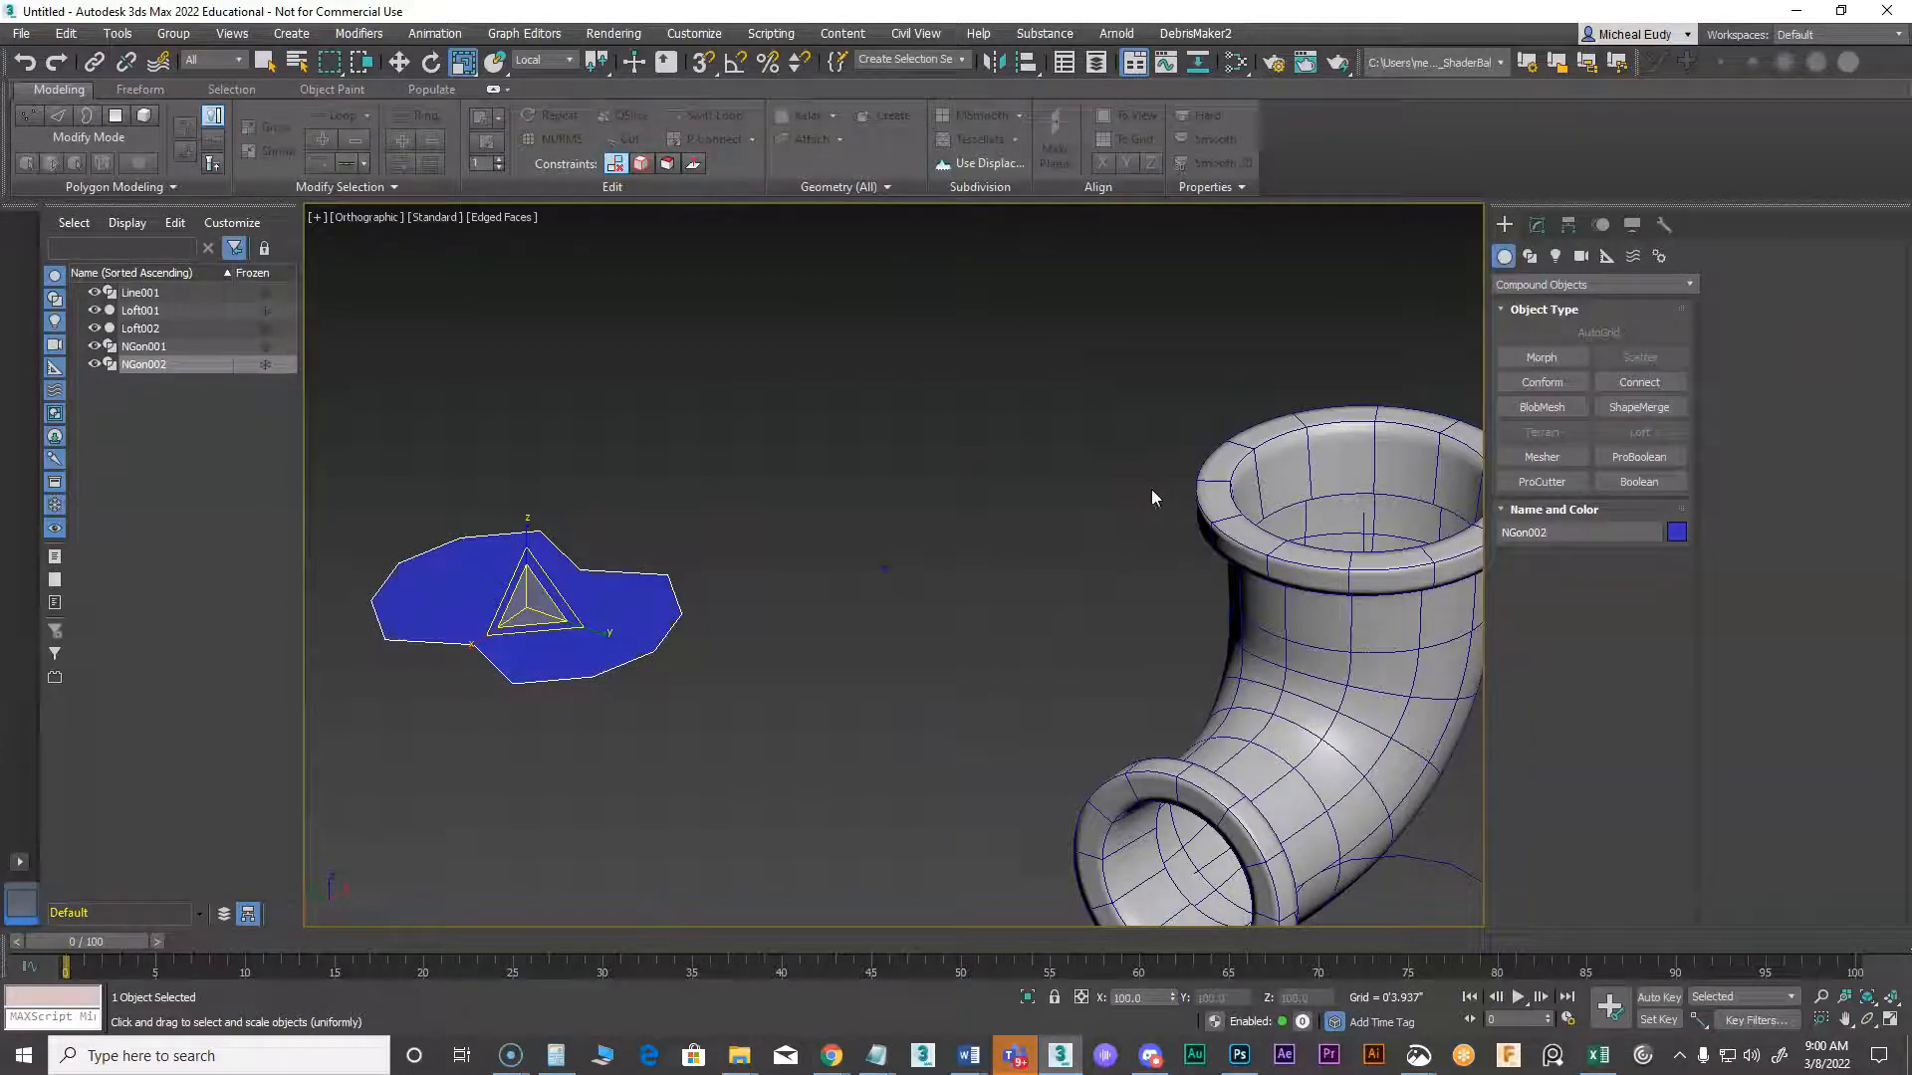
key(ctrl+z)
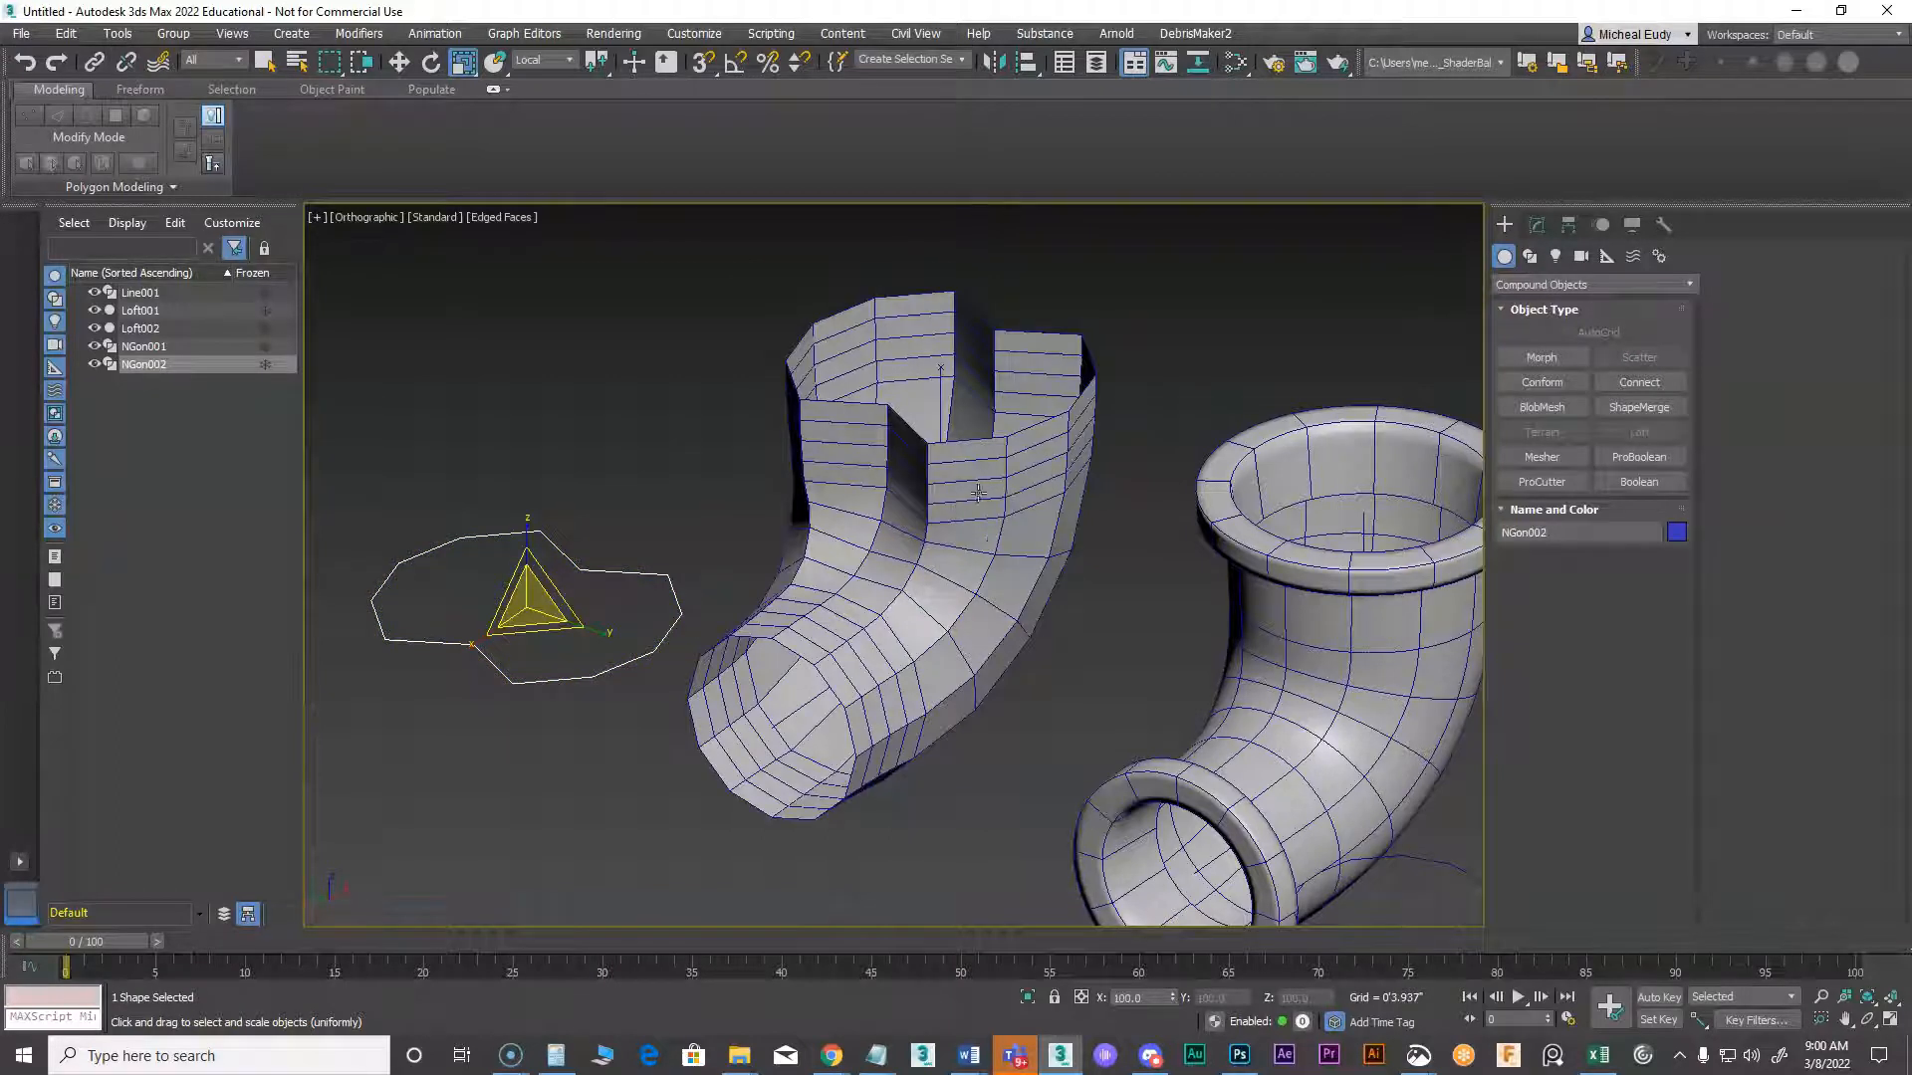
Select the copied loft pipe and apply an Edit Poly modifier to it
click(977, 493)
click(1536, 224)
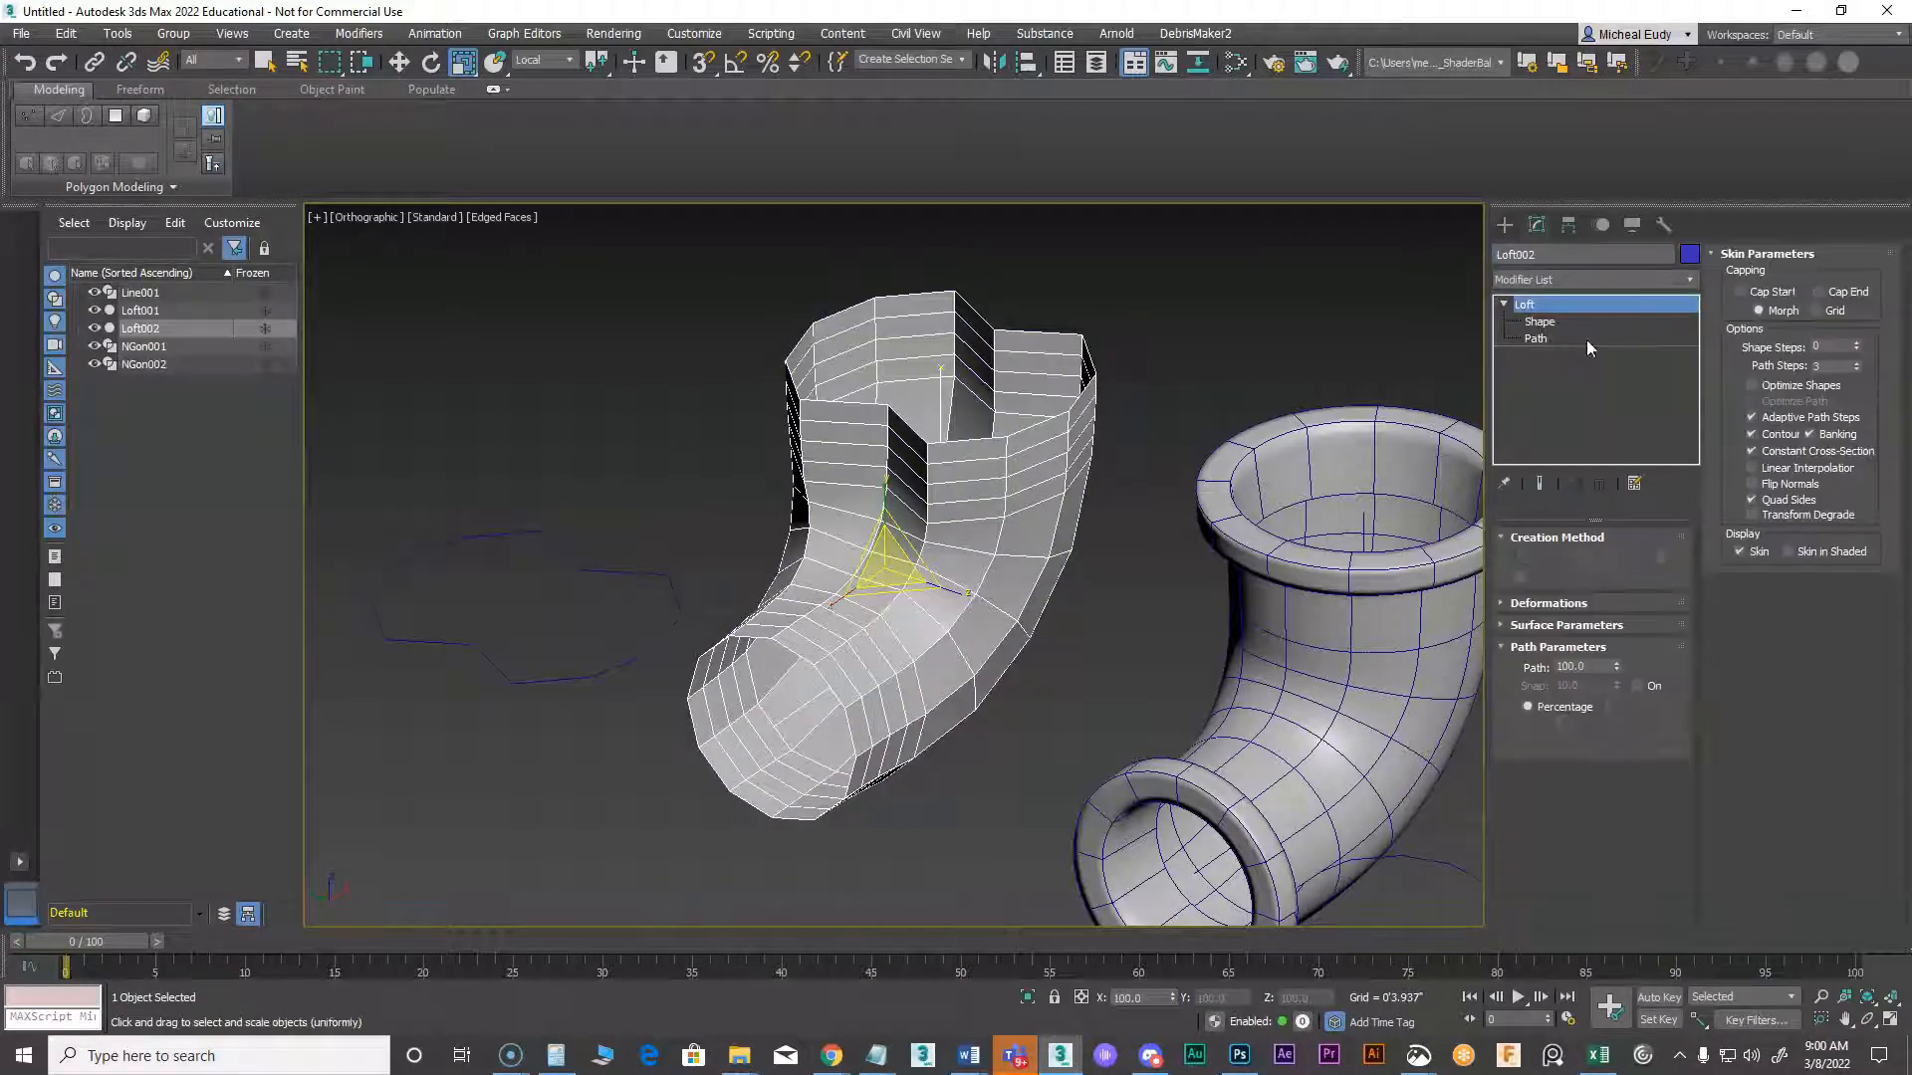
click(1667, 278)
drag(1683, 340, 1705, 496)
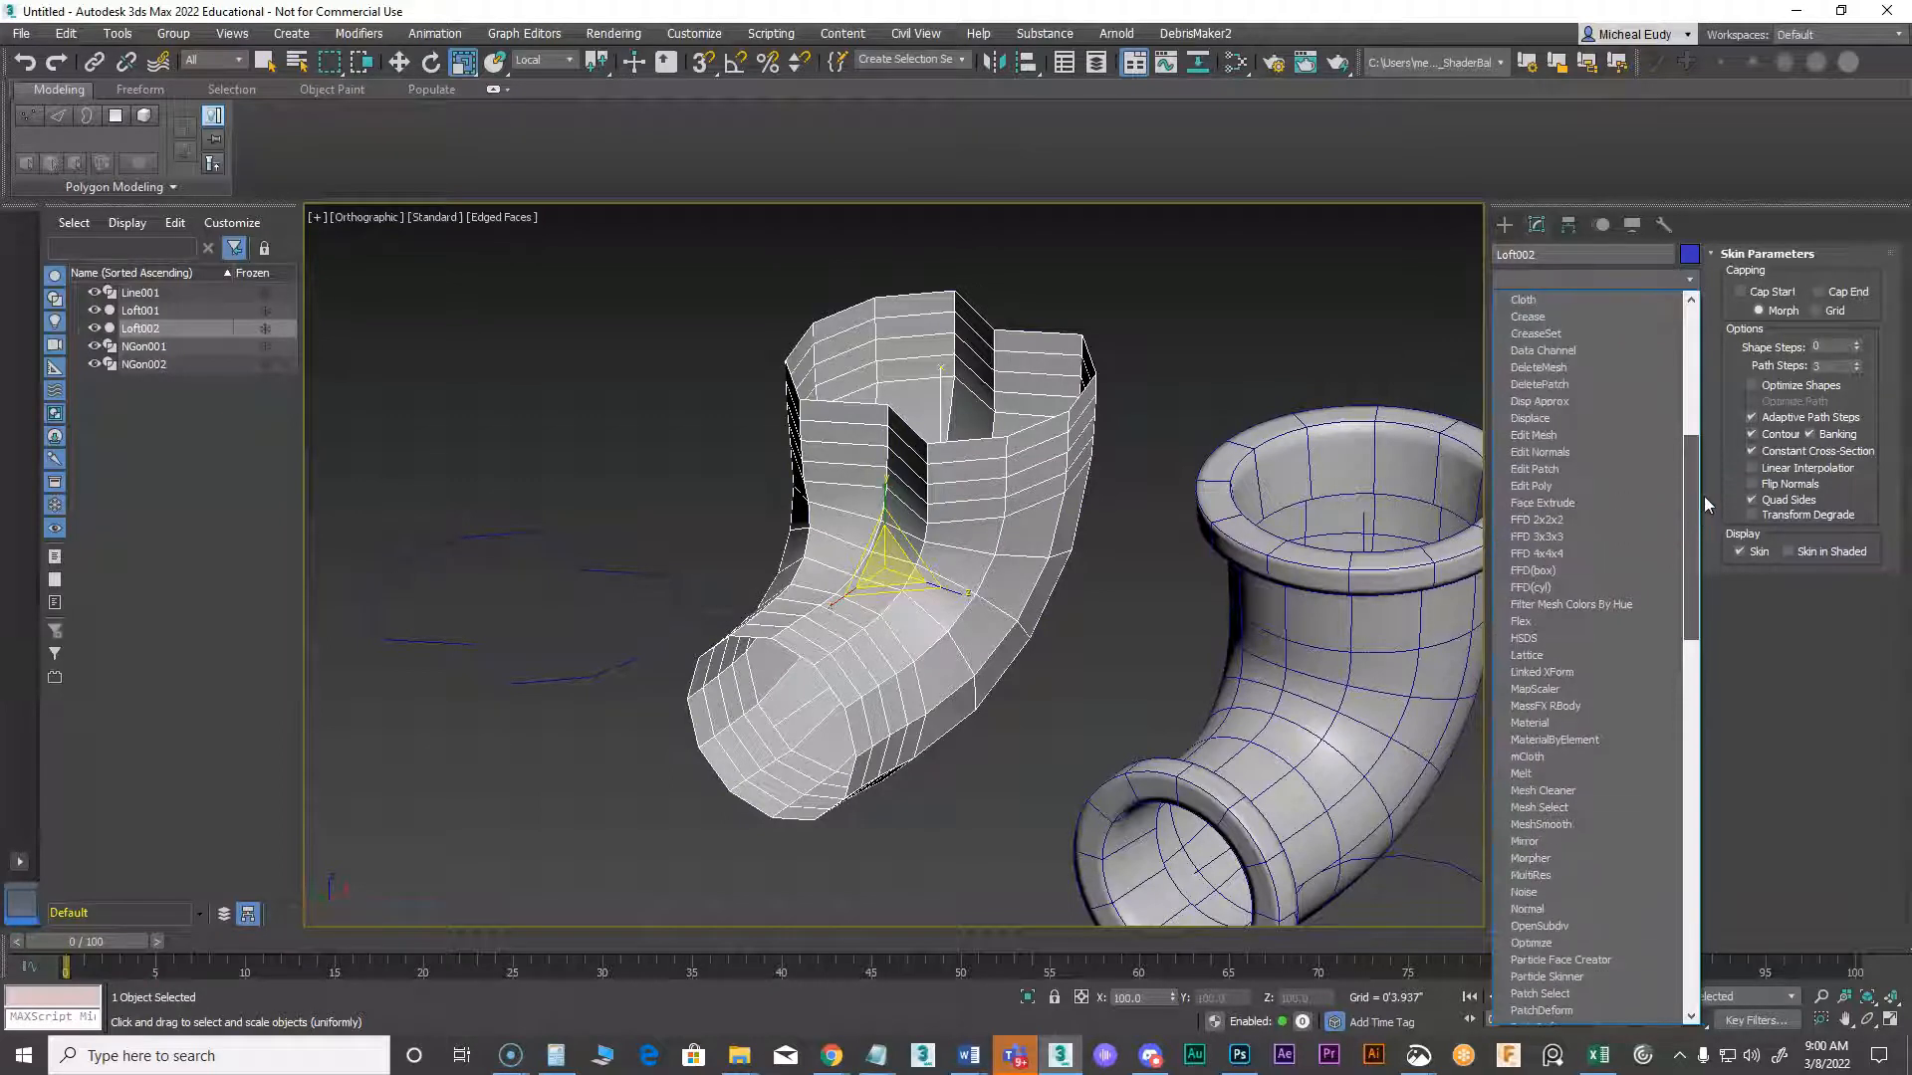
click(1559, 486)
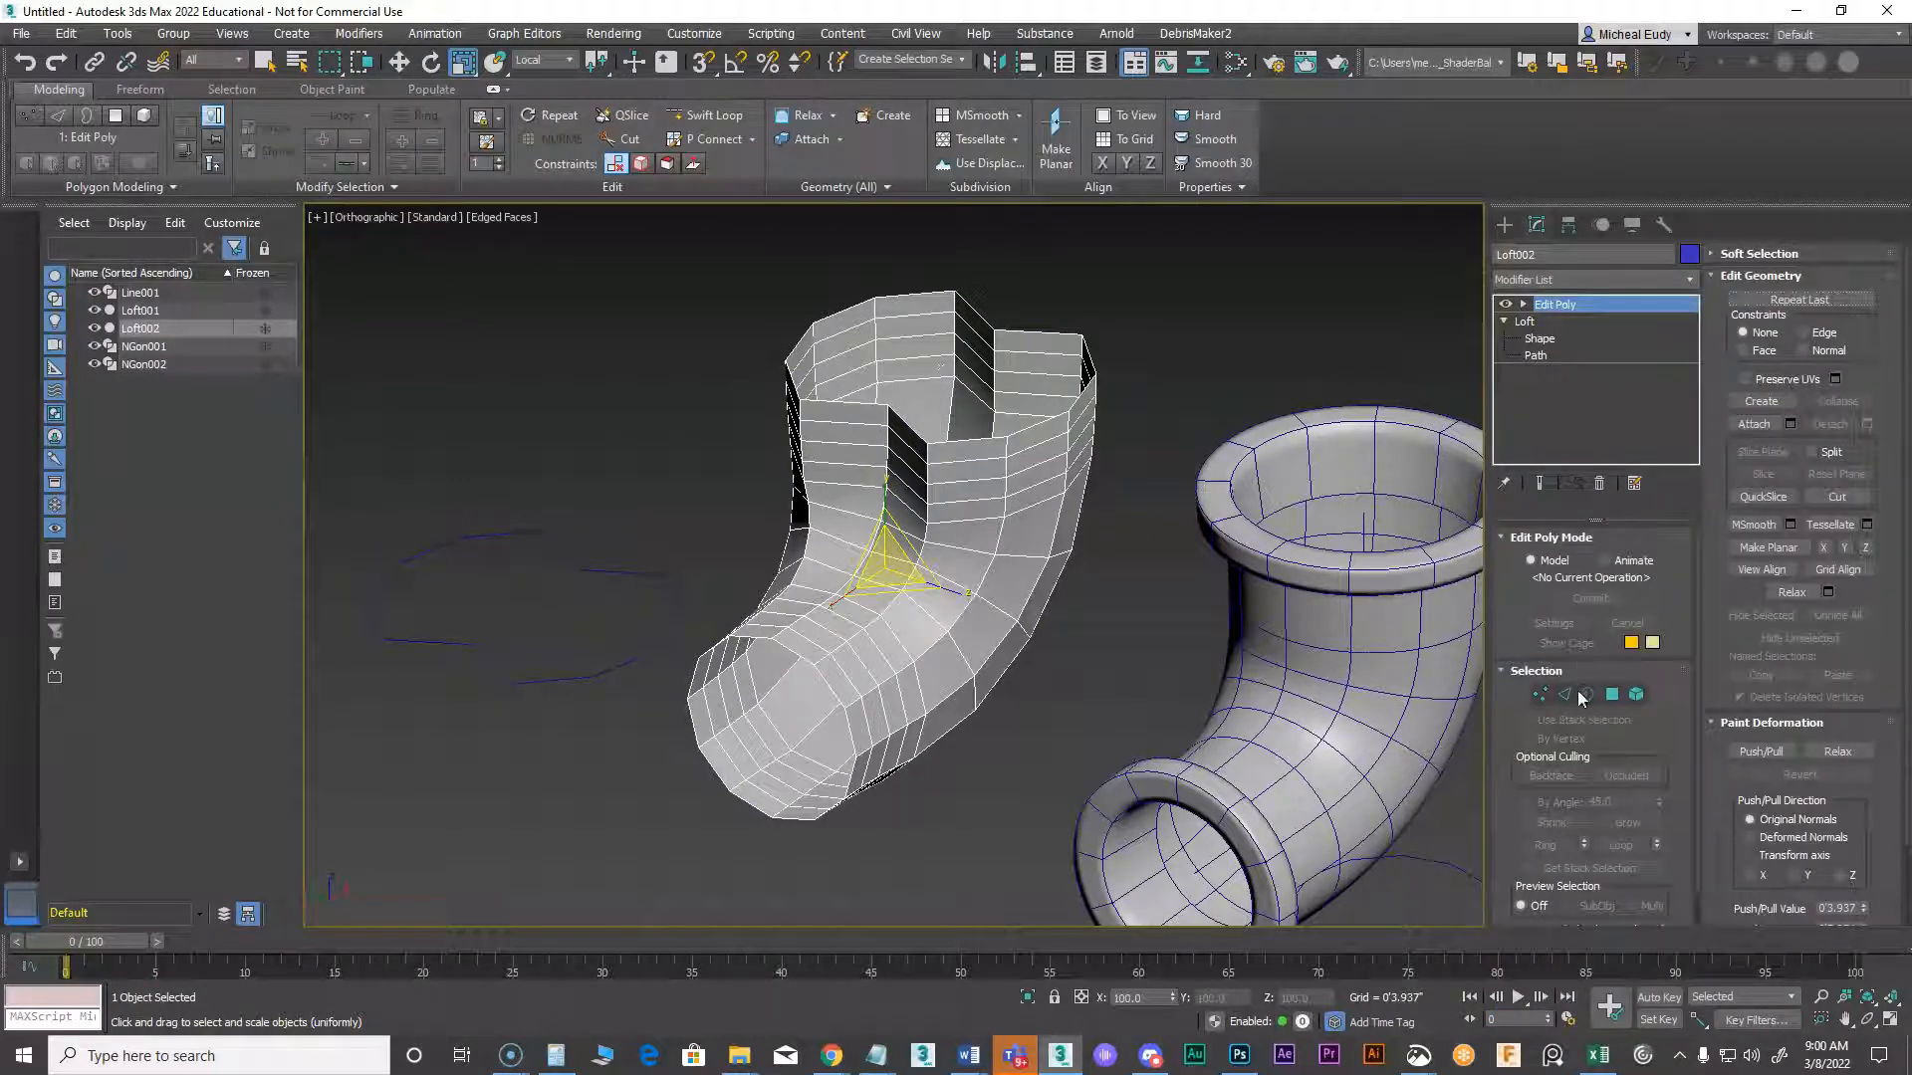
Remove the surplus edge loops, including their vertices, from both straight end sections of the copied pipe at Edge level
click(1566, 694)
double_click(983, 460)
ctrl+double_click(969, 482)
ctrl+double_click(960, 500)
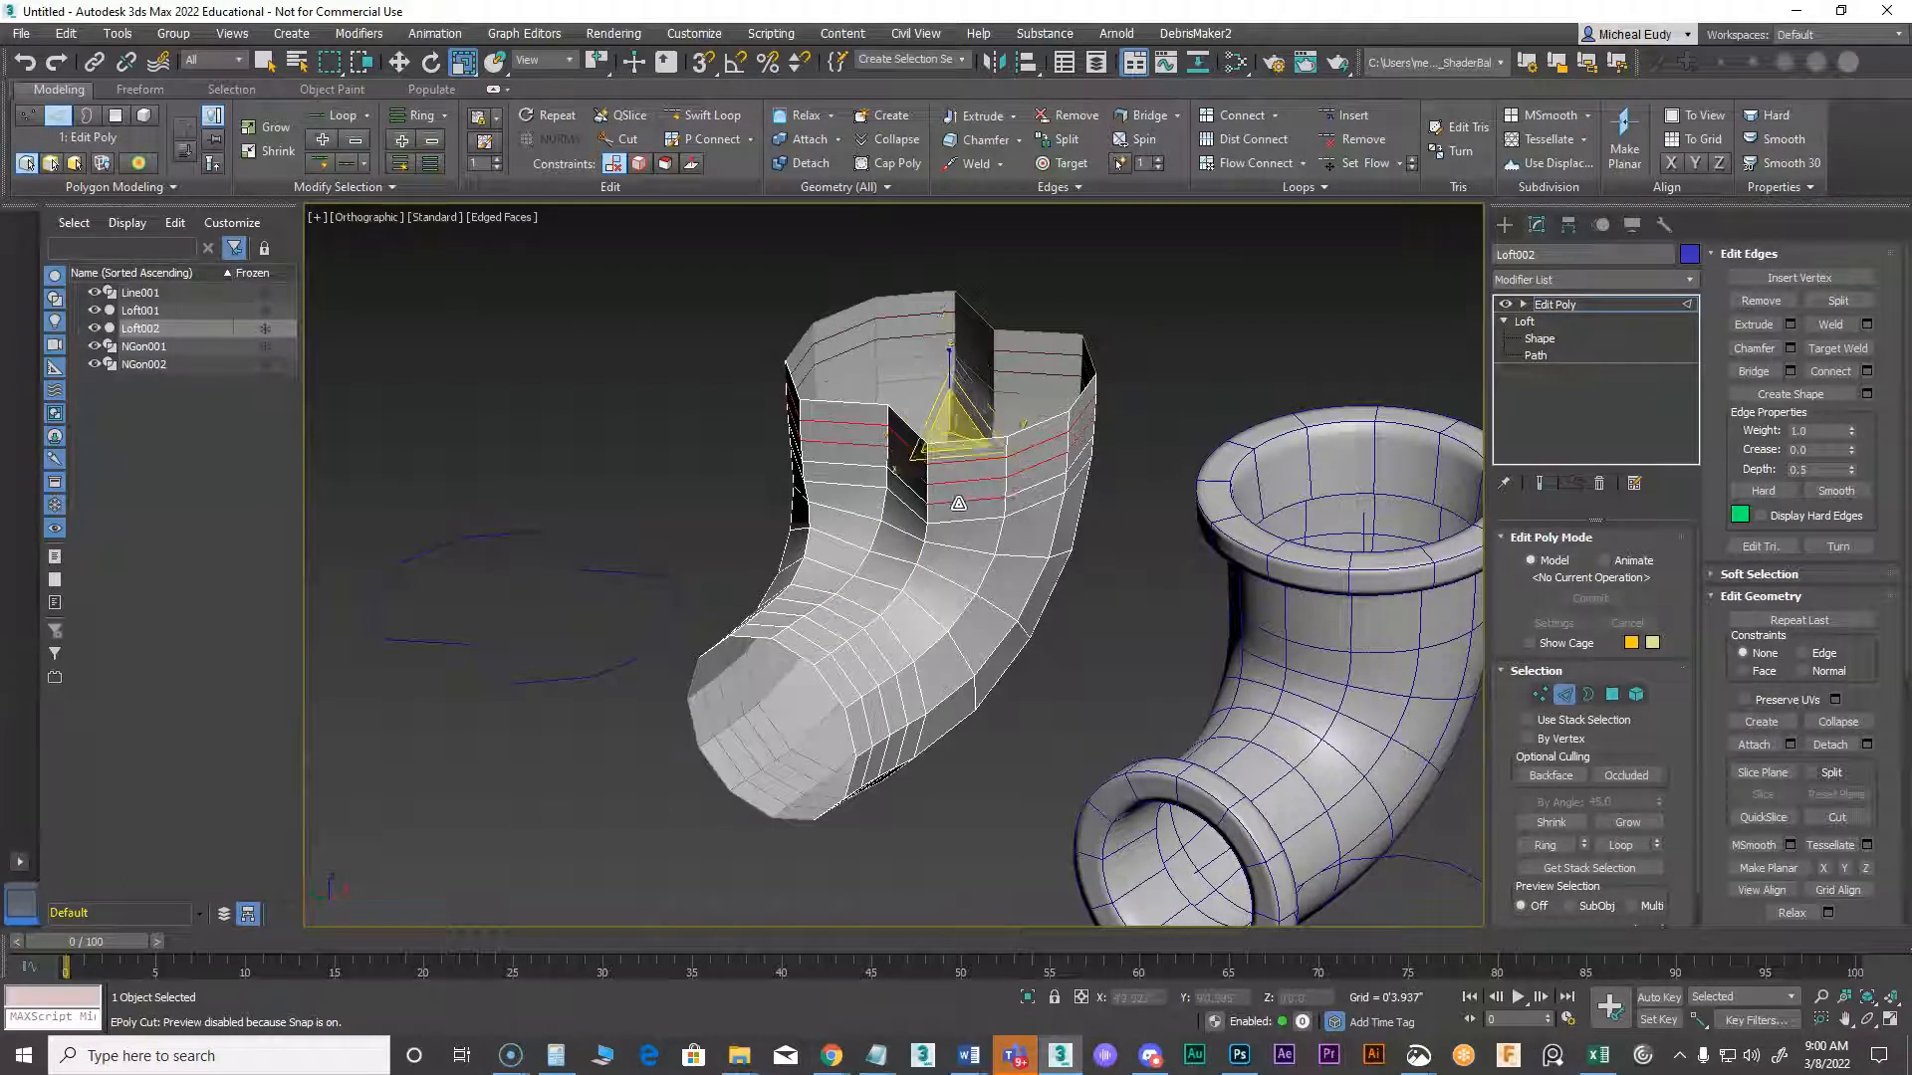
ctrl+double_click(958, 519)
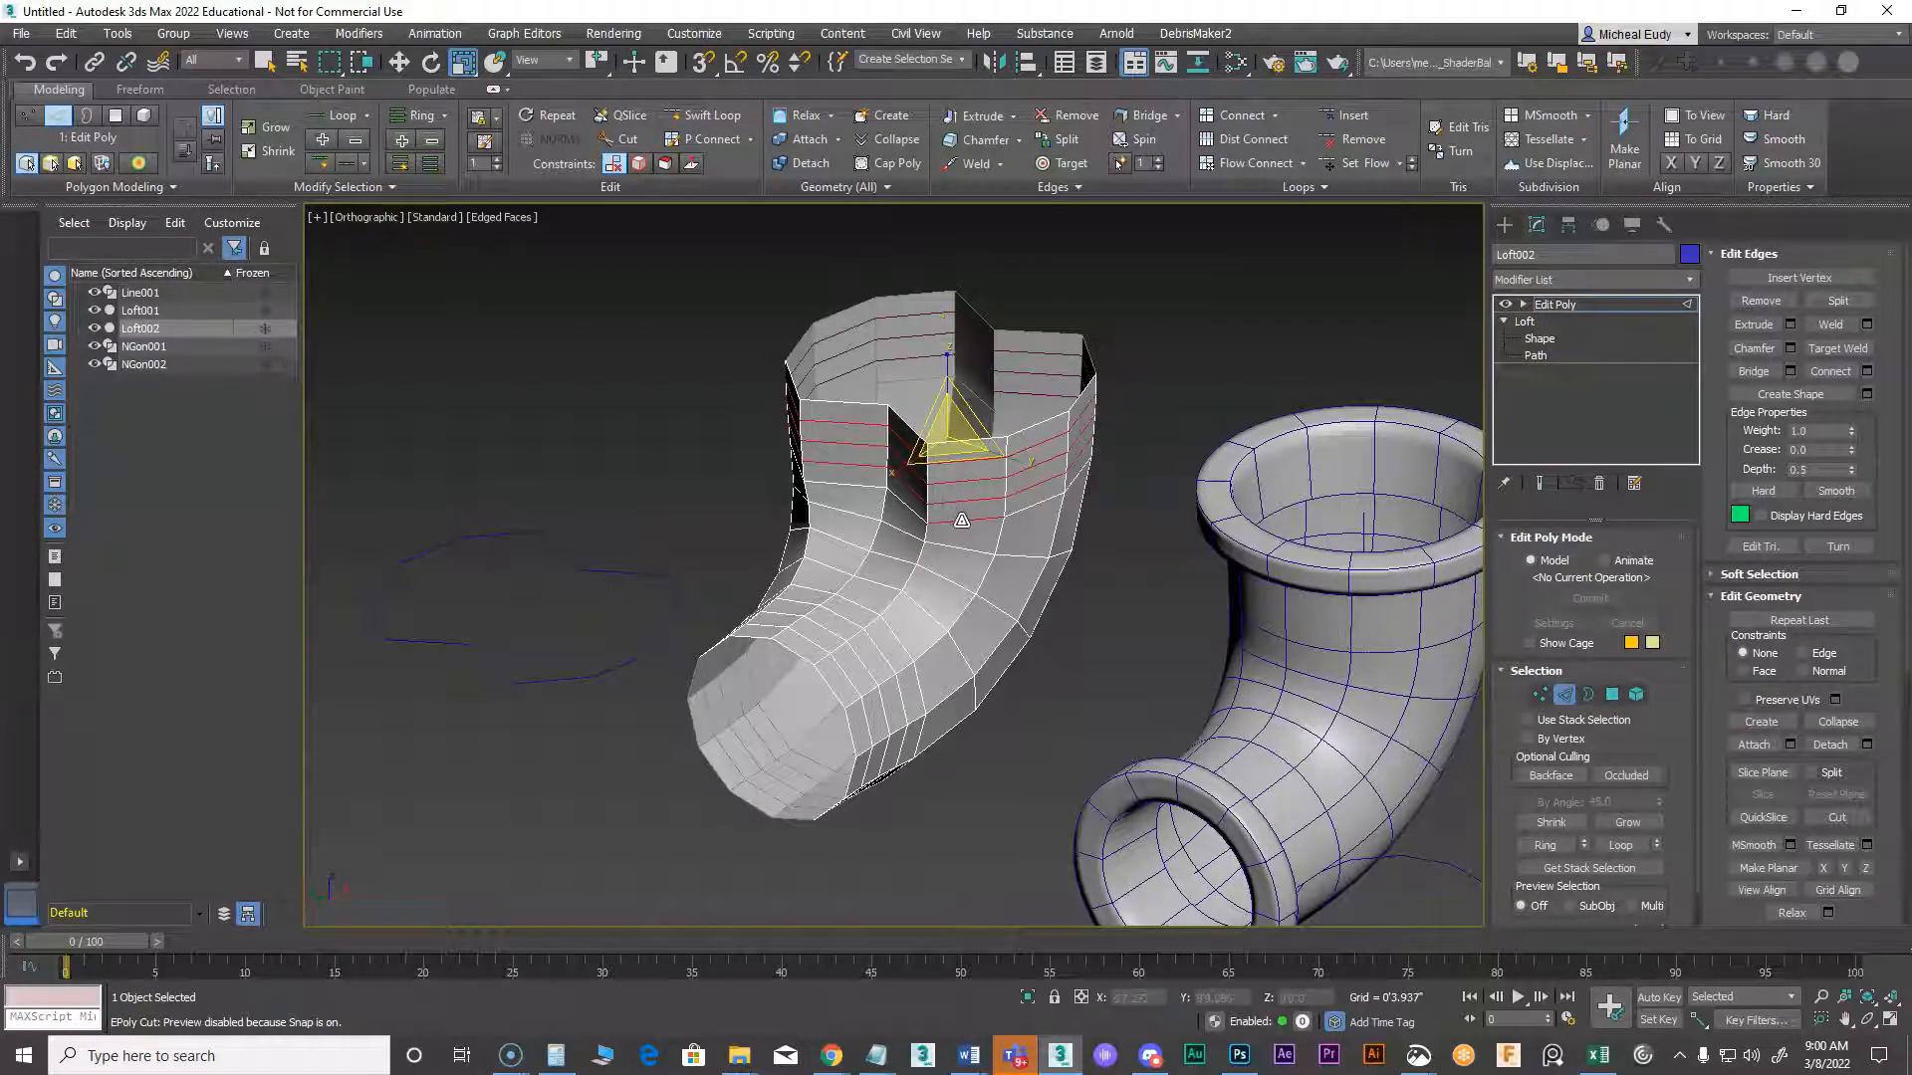
ctrl+double_click(878, 654)
ctrl+double_click(852, 669)
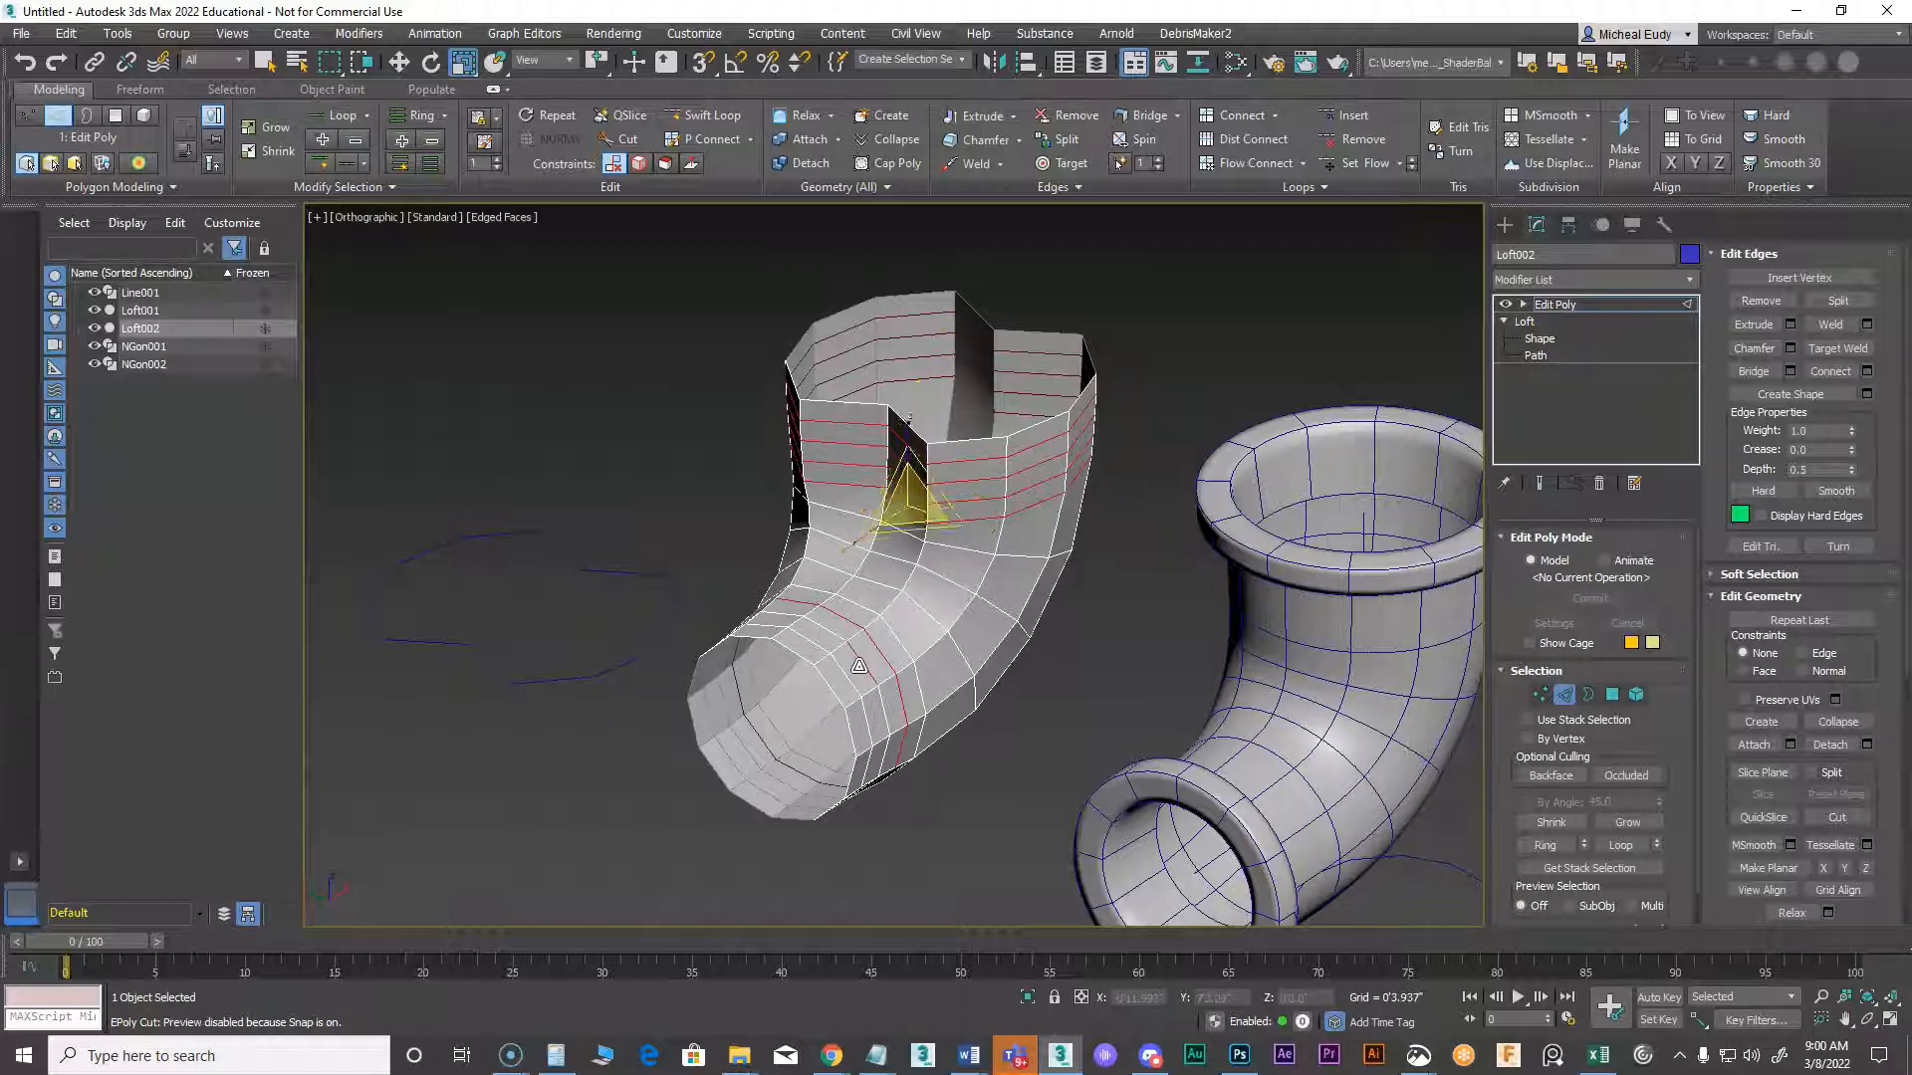
key(ctrl+BackSpace)
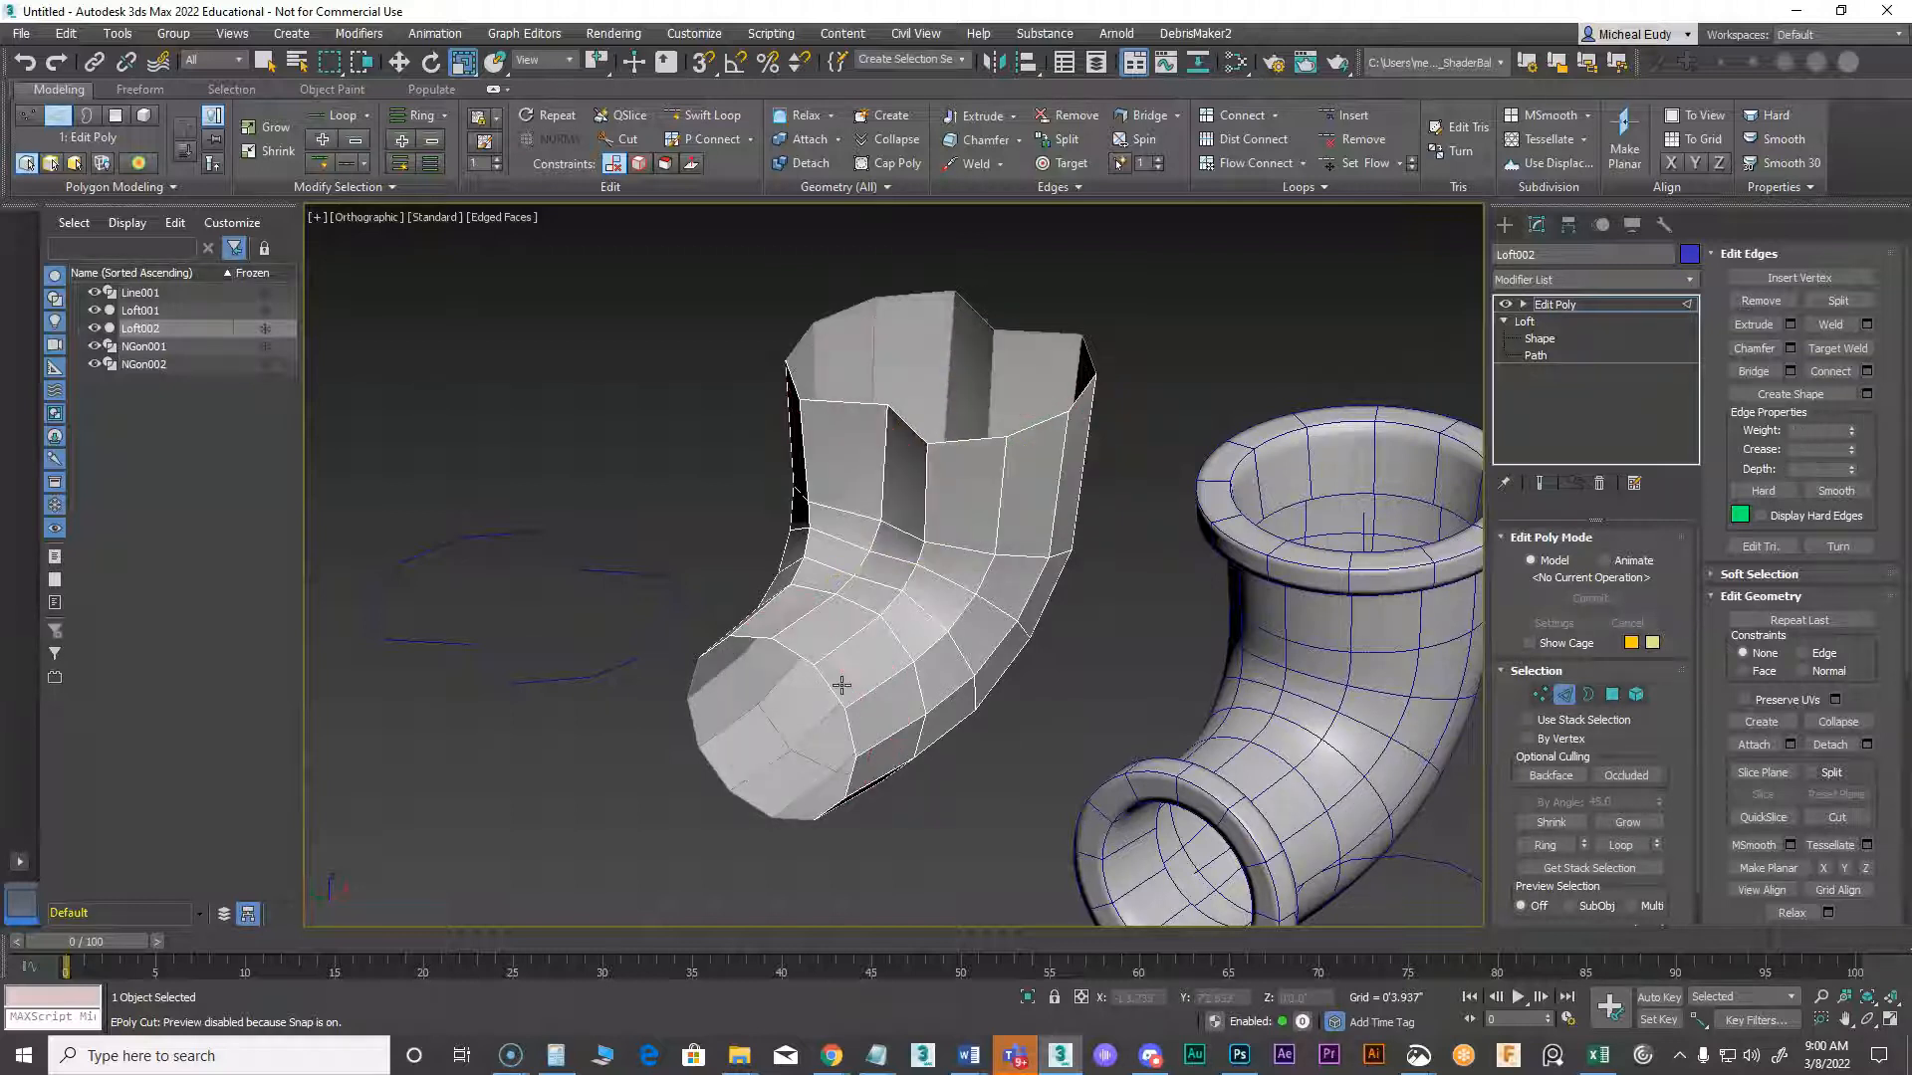
click(1564, 693)
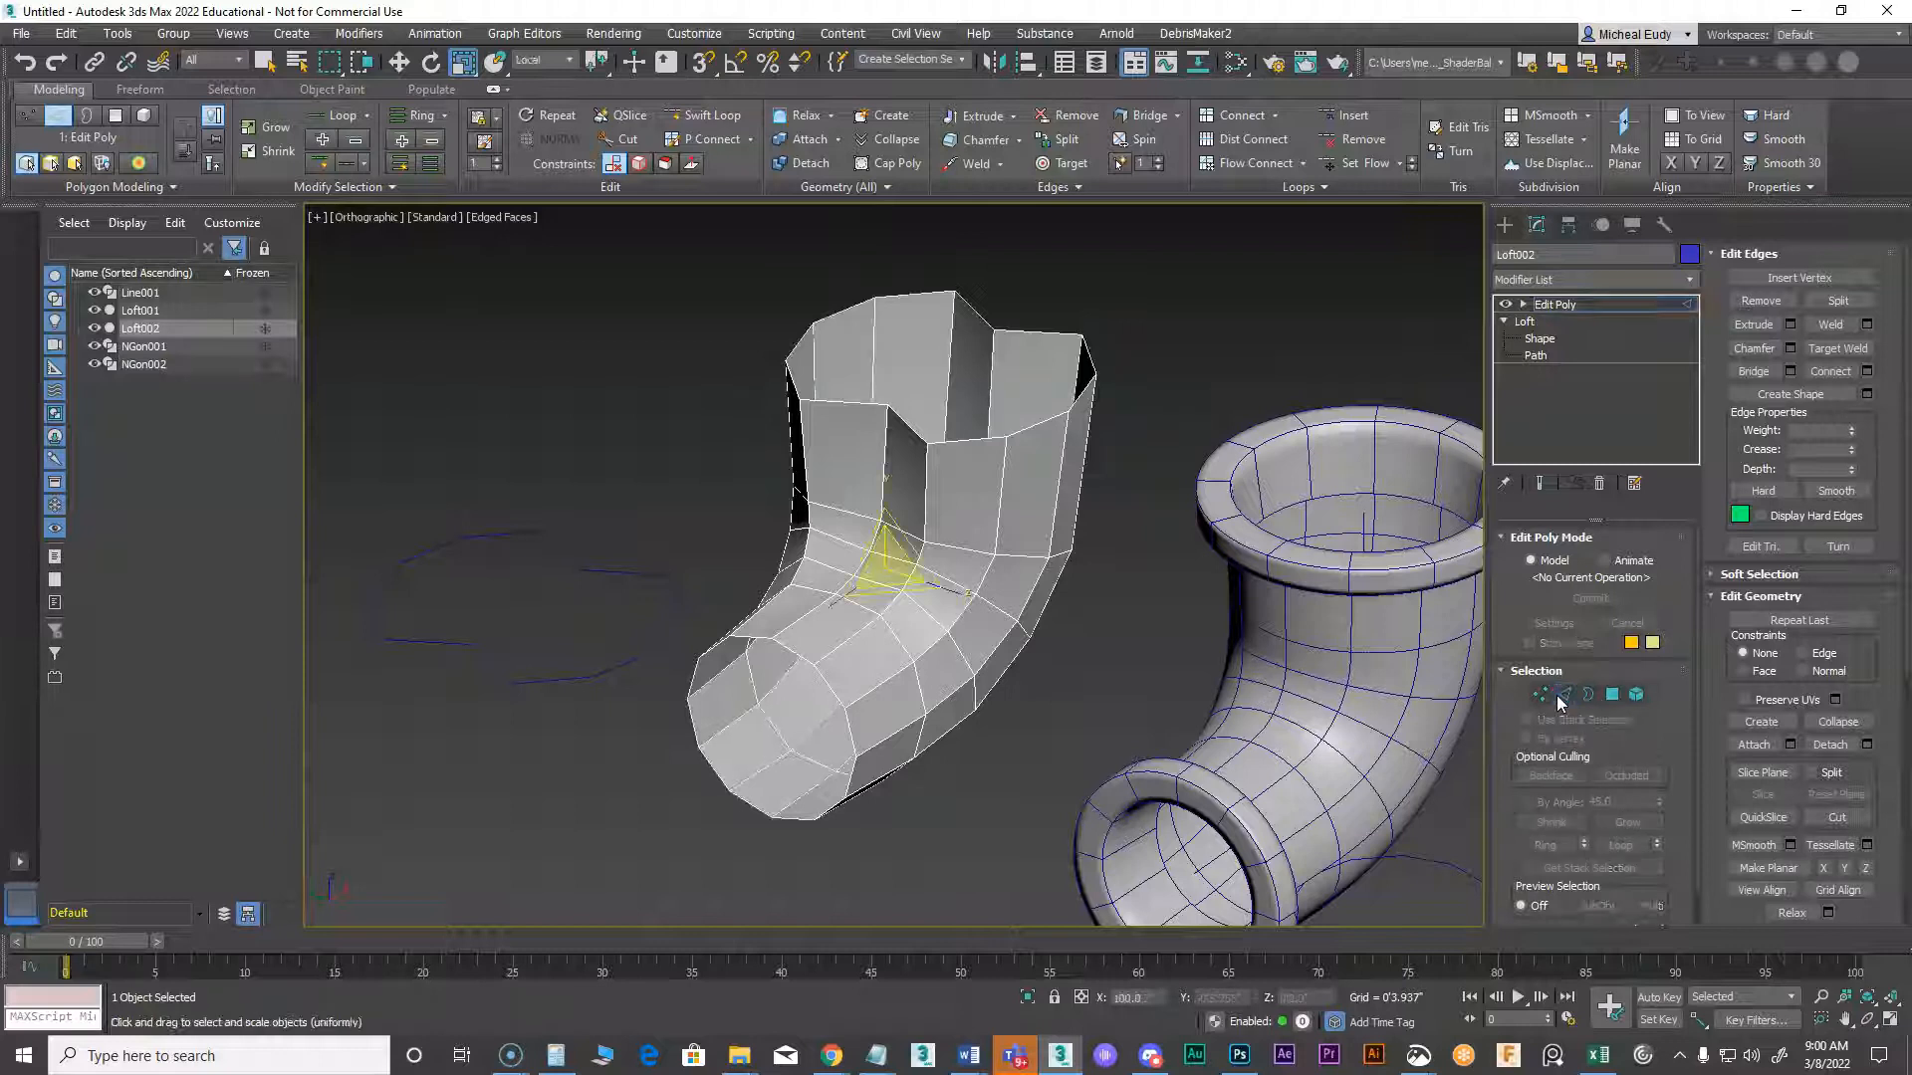
Apply a MeshSmooth modifier with 2 iterations to the copied pipe and inspect its smoothed shape
click(1692, 282)
drag(1695, 336, 1706, 482)
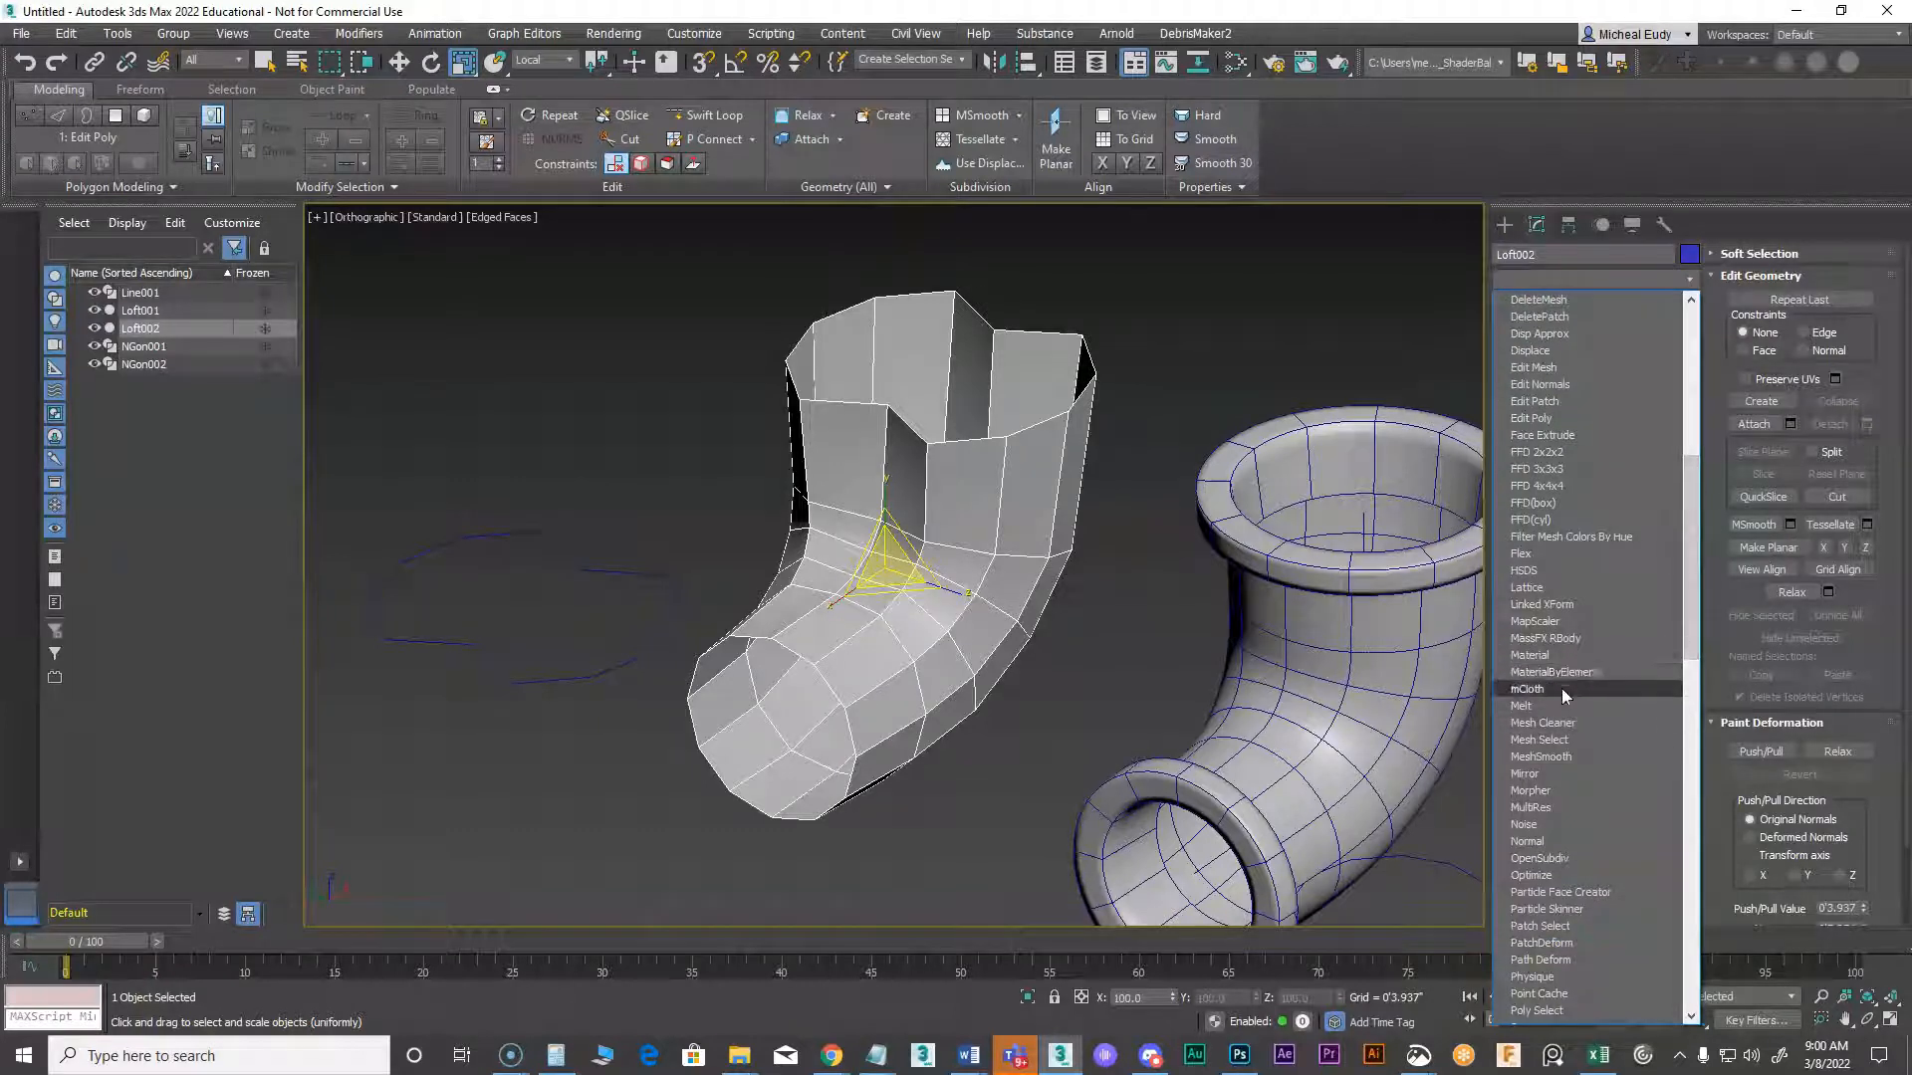
click(1549, 757)
click(1653, 678)
alt+middle_drag(894, 634, 1065, 567)
scroll(855, 650, down, 3)
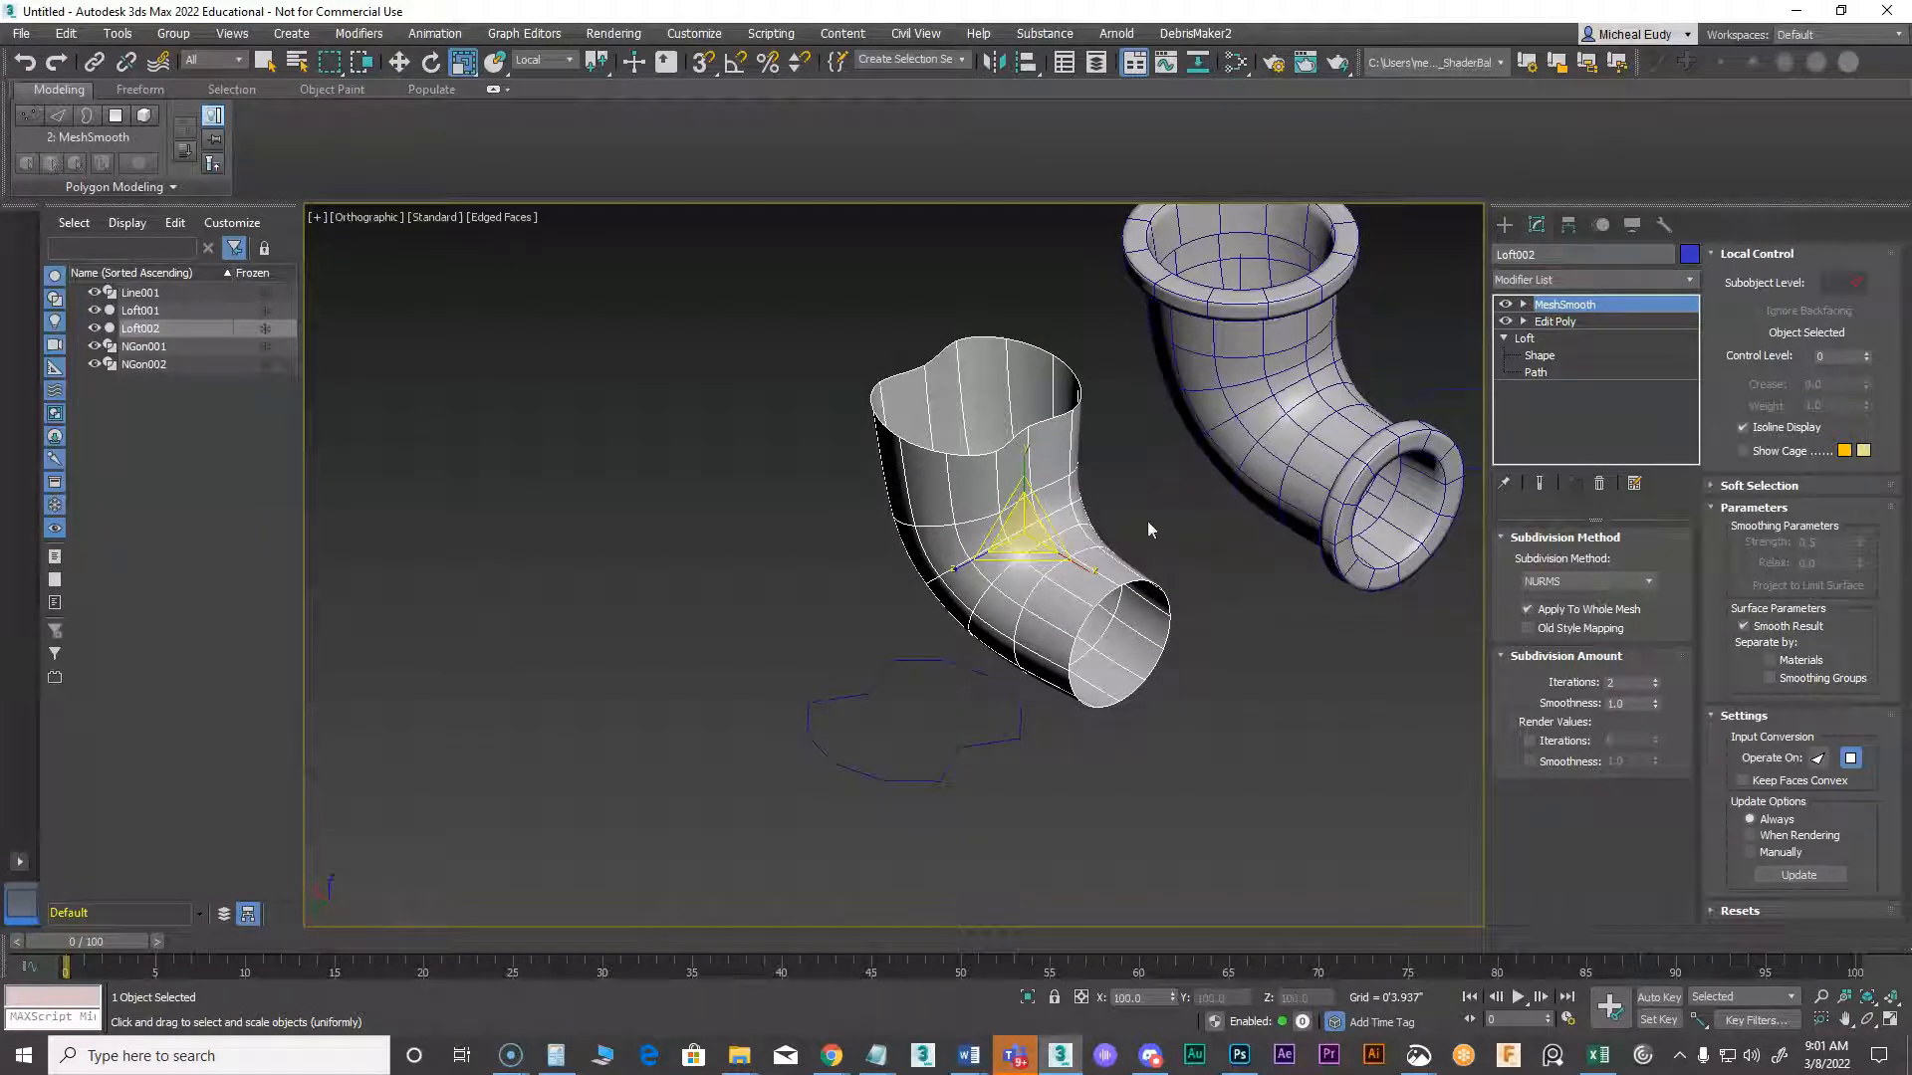
key(r)
alt+middle_drag(1091, 516, 937, 579)
scroll(889, 644, up, 3)
key(q)
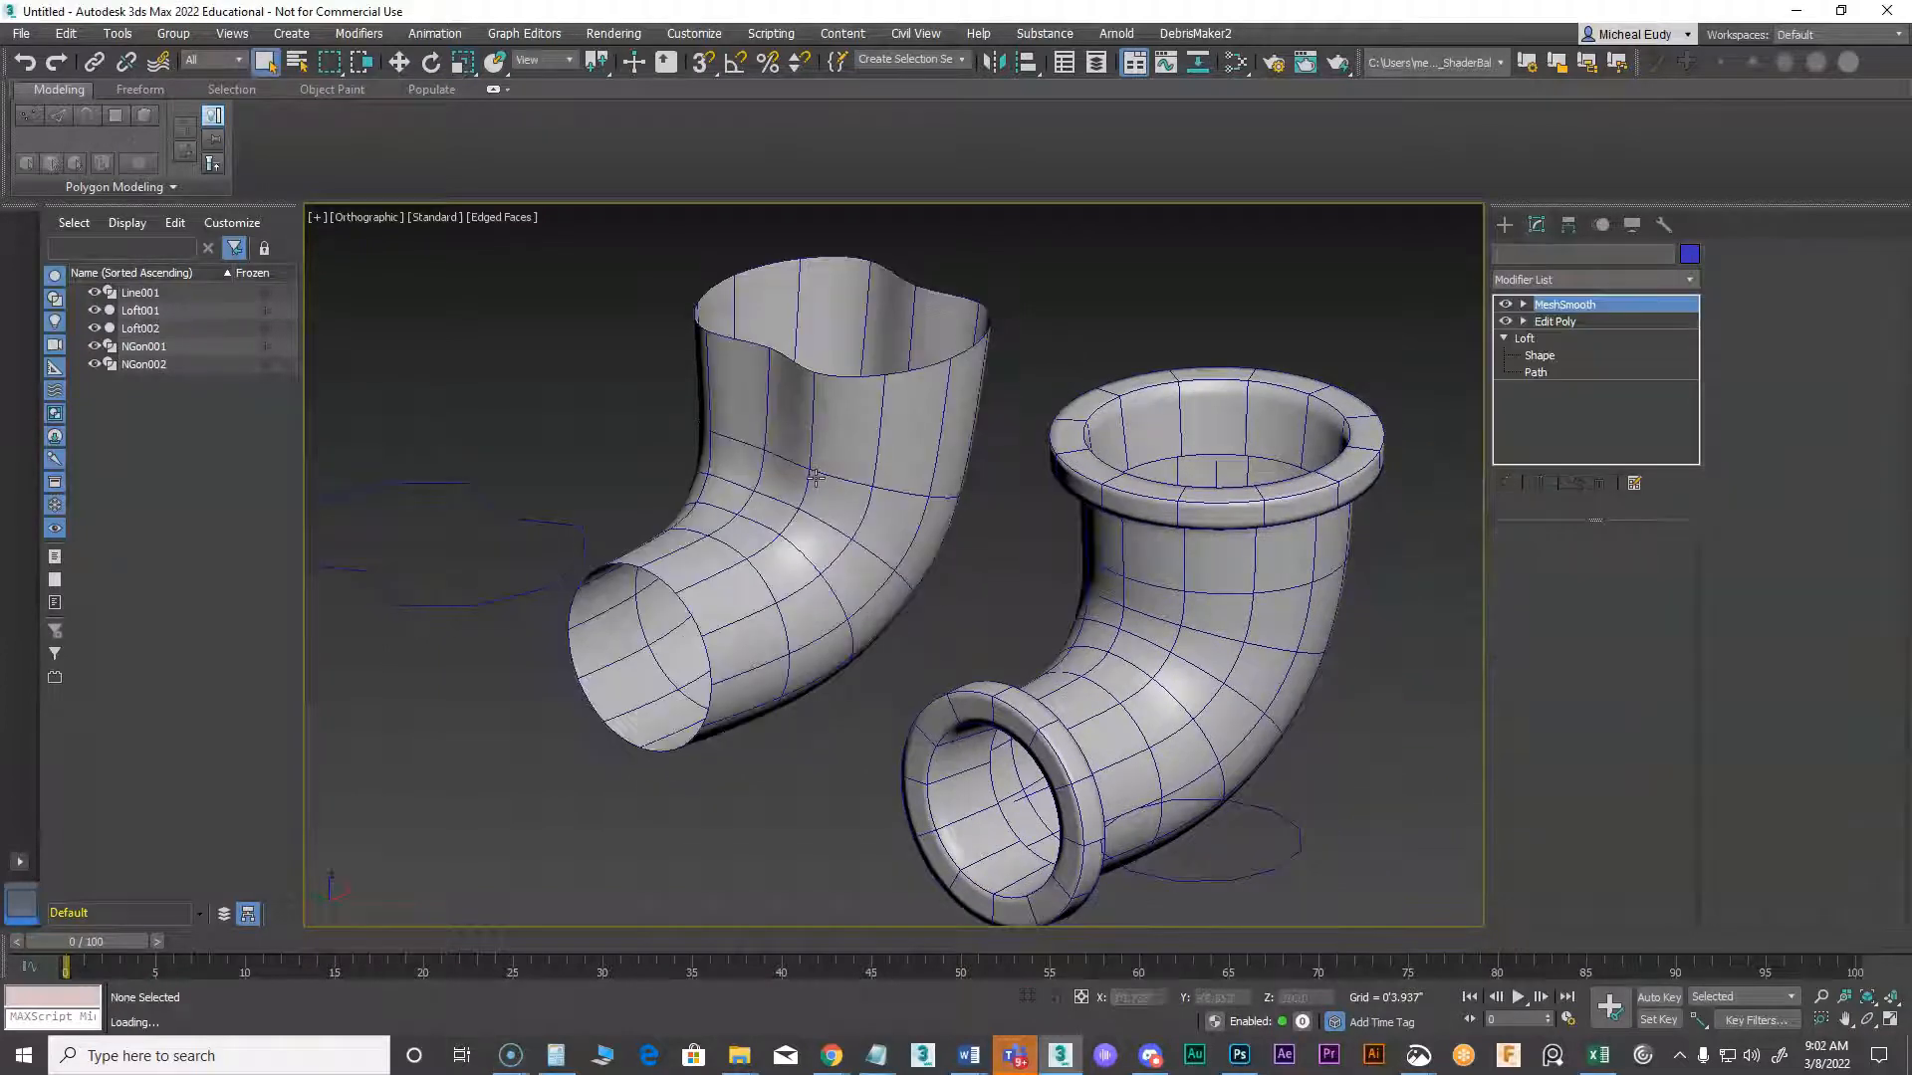
Extrude the notched upper opening's border outward by 5.0" at the Edit Poly Border level, beneath MeshSmooth
click(1558, 322)
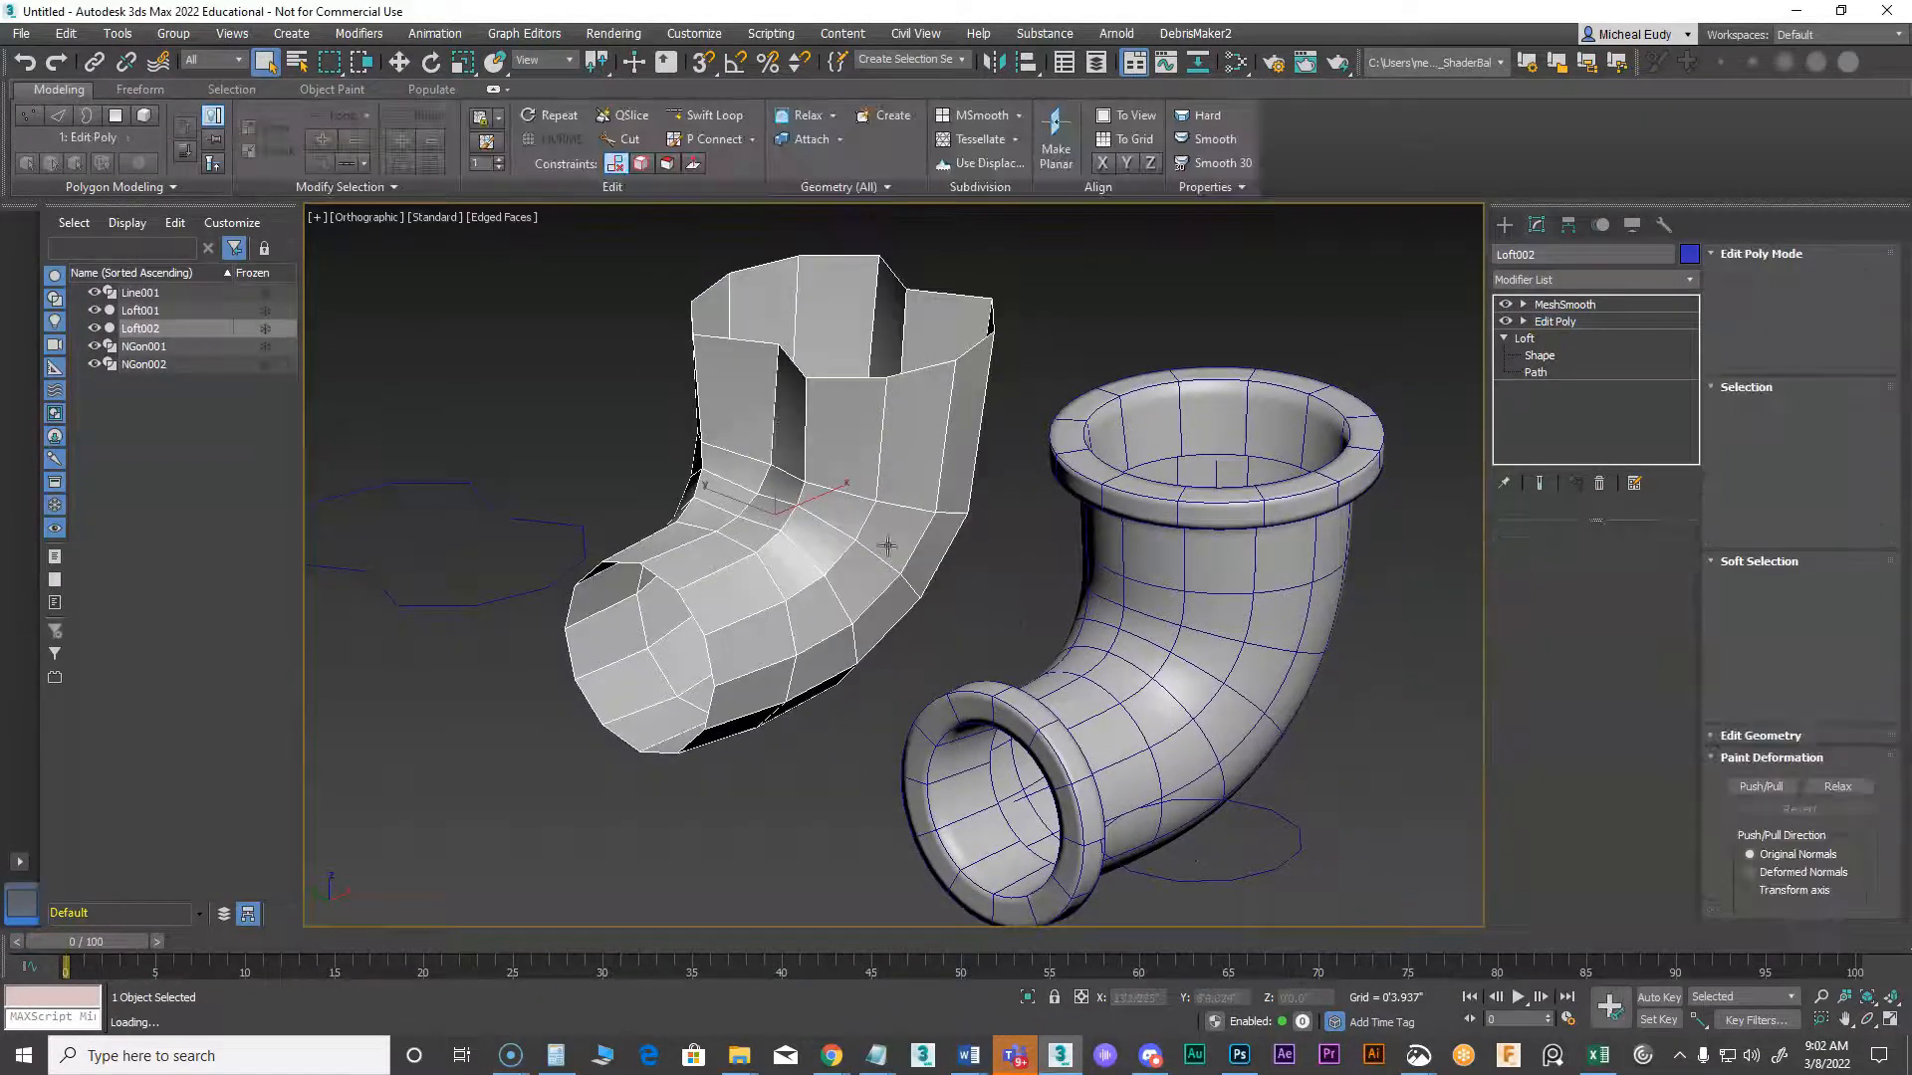
middle_drag(847, 449, 915, 514)
scroll(926, 517, up, 4)
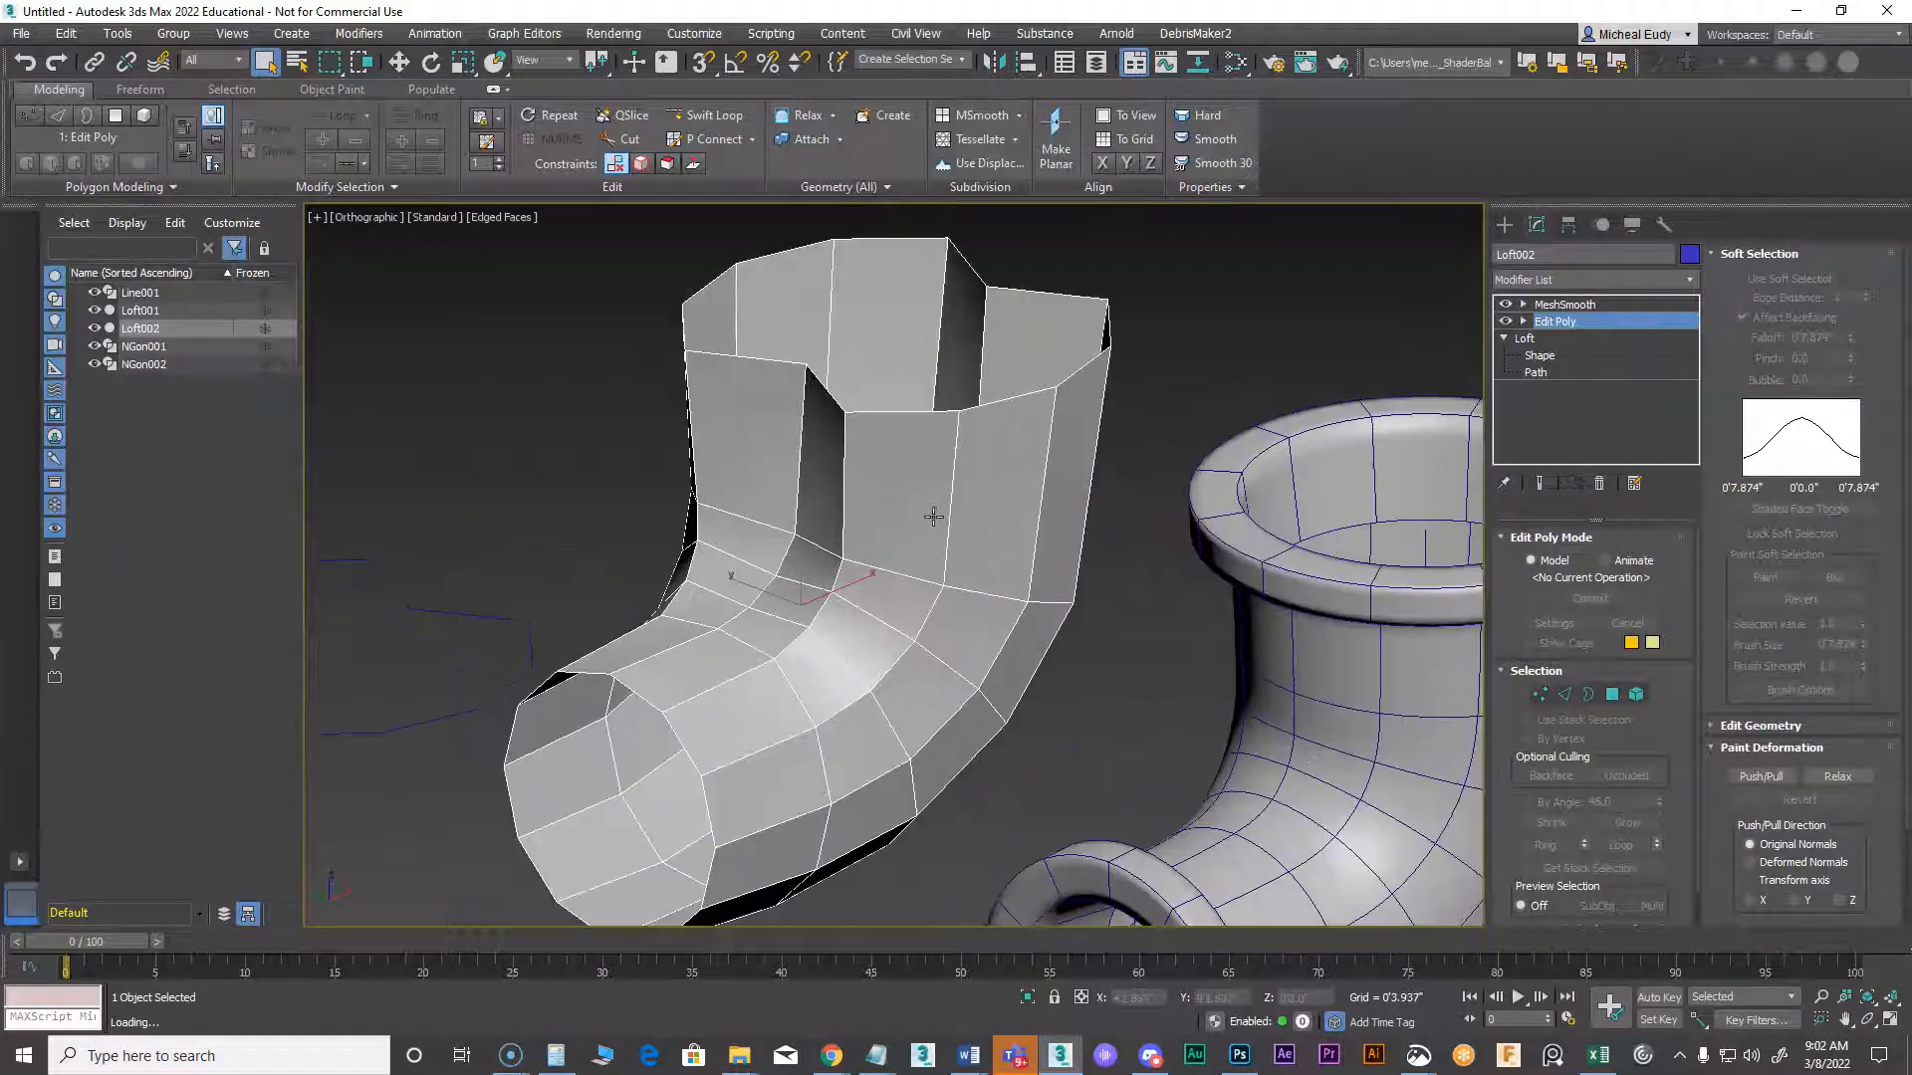
click(1588, 694)
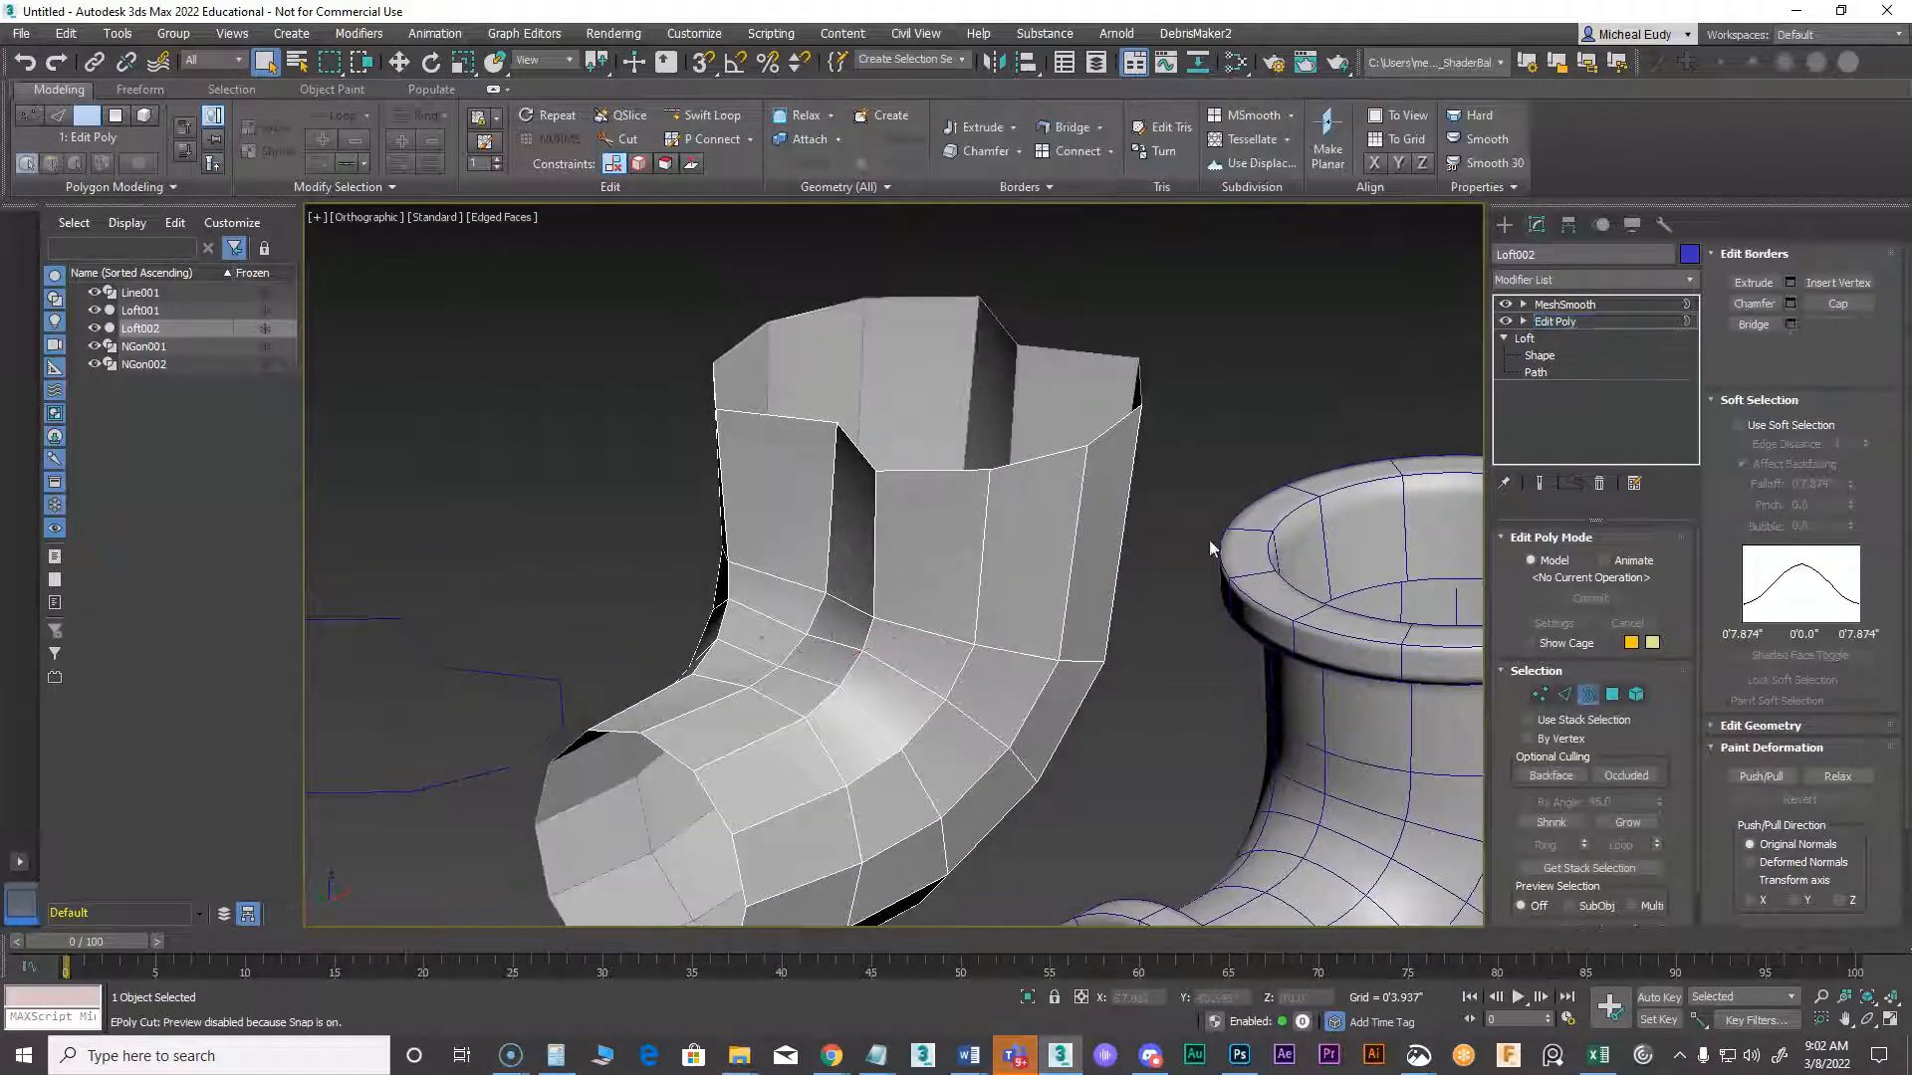
click(1020, 469)
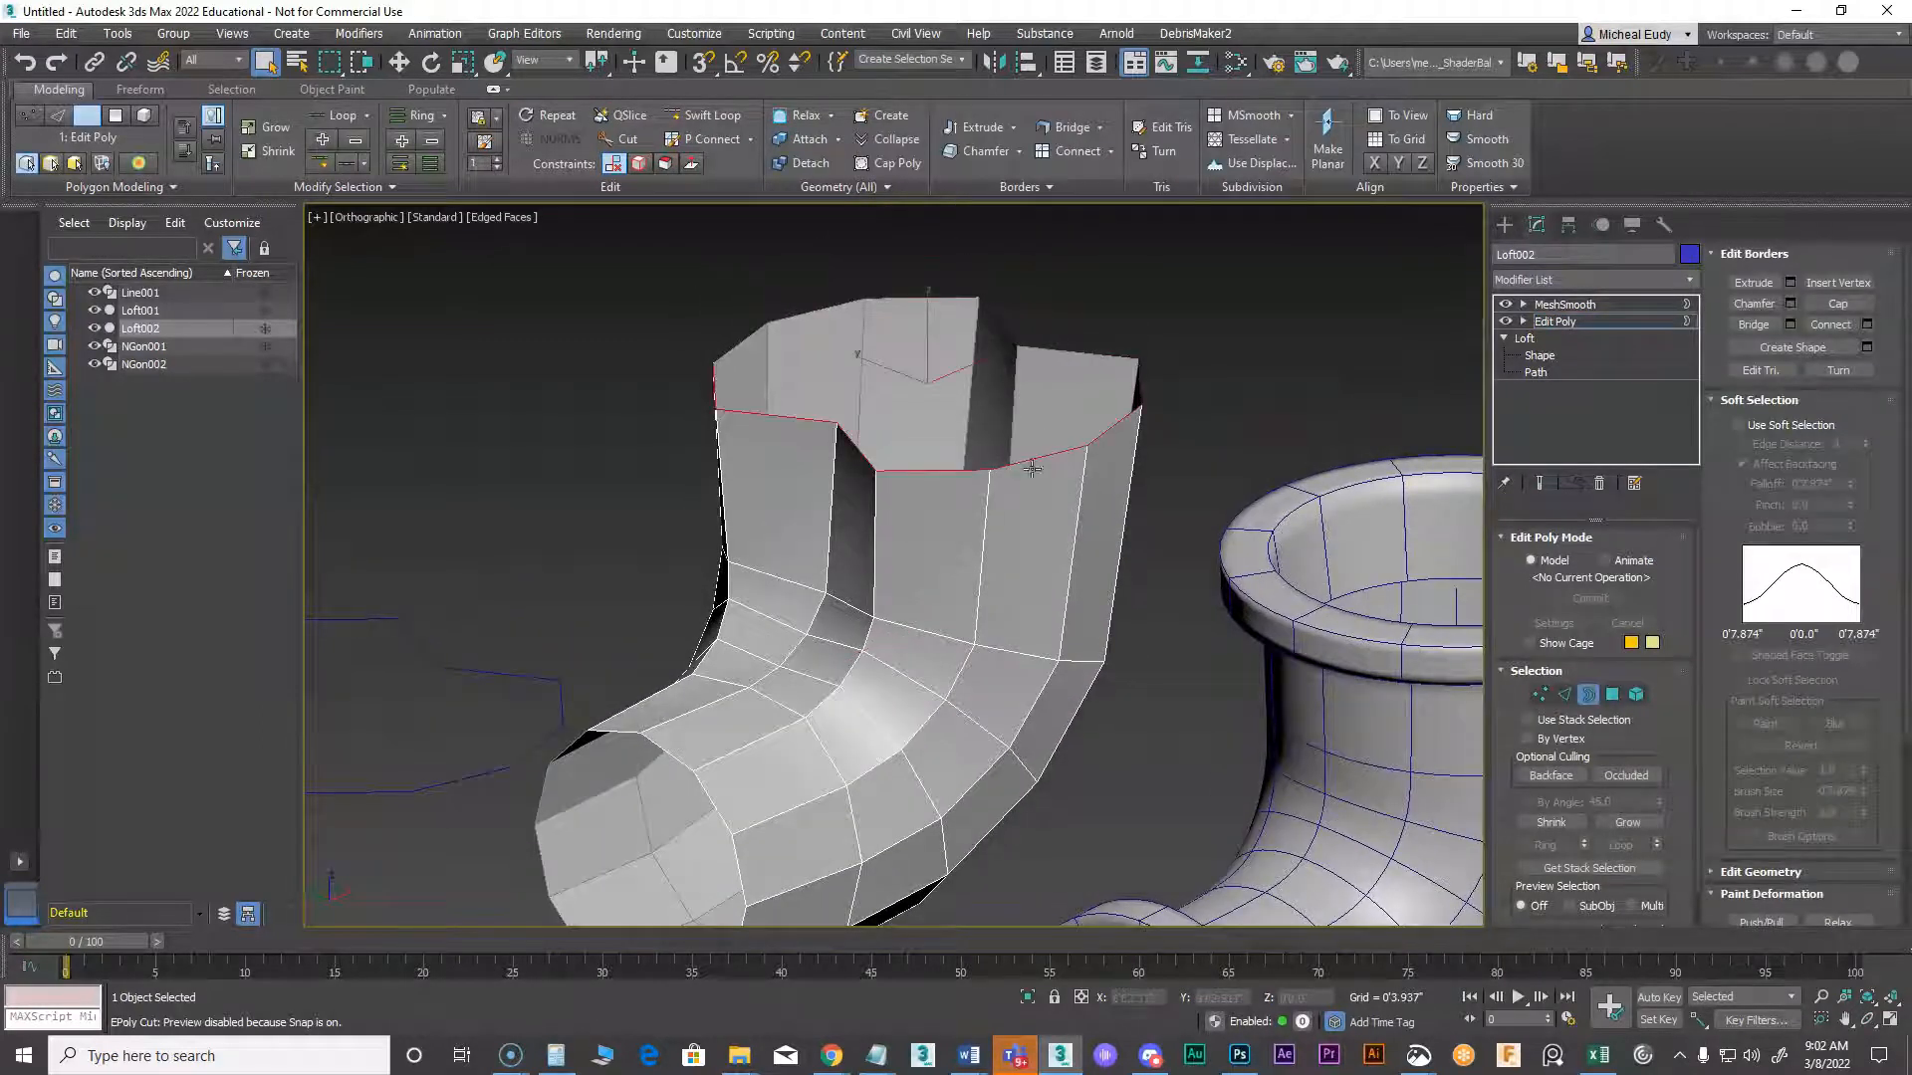
click(1789, 283)
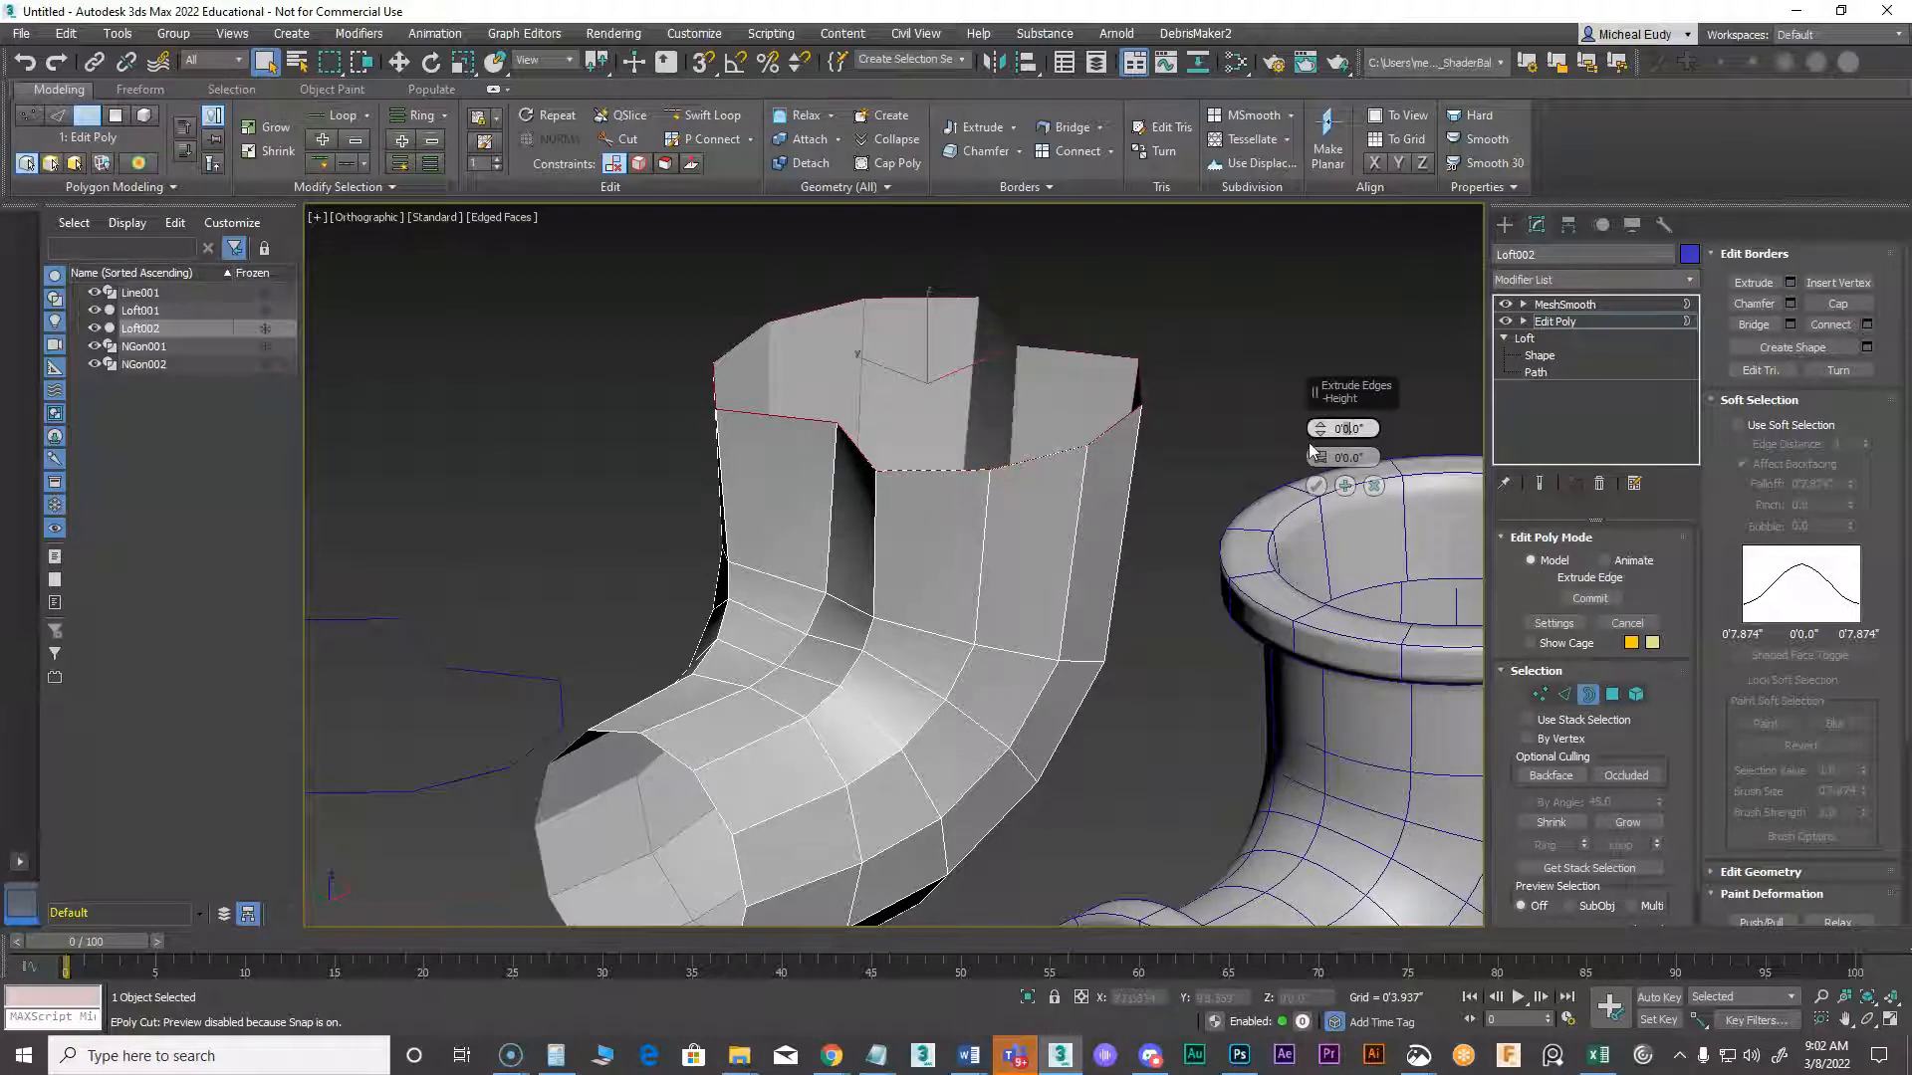
key(Return)
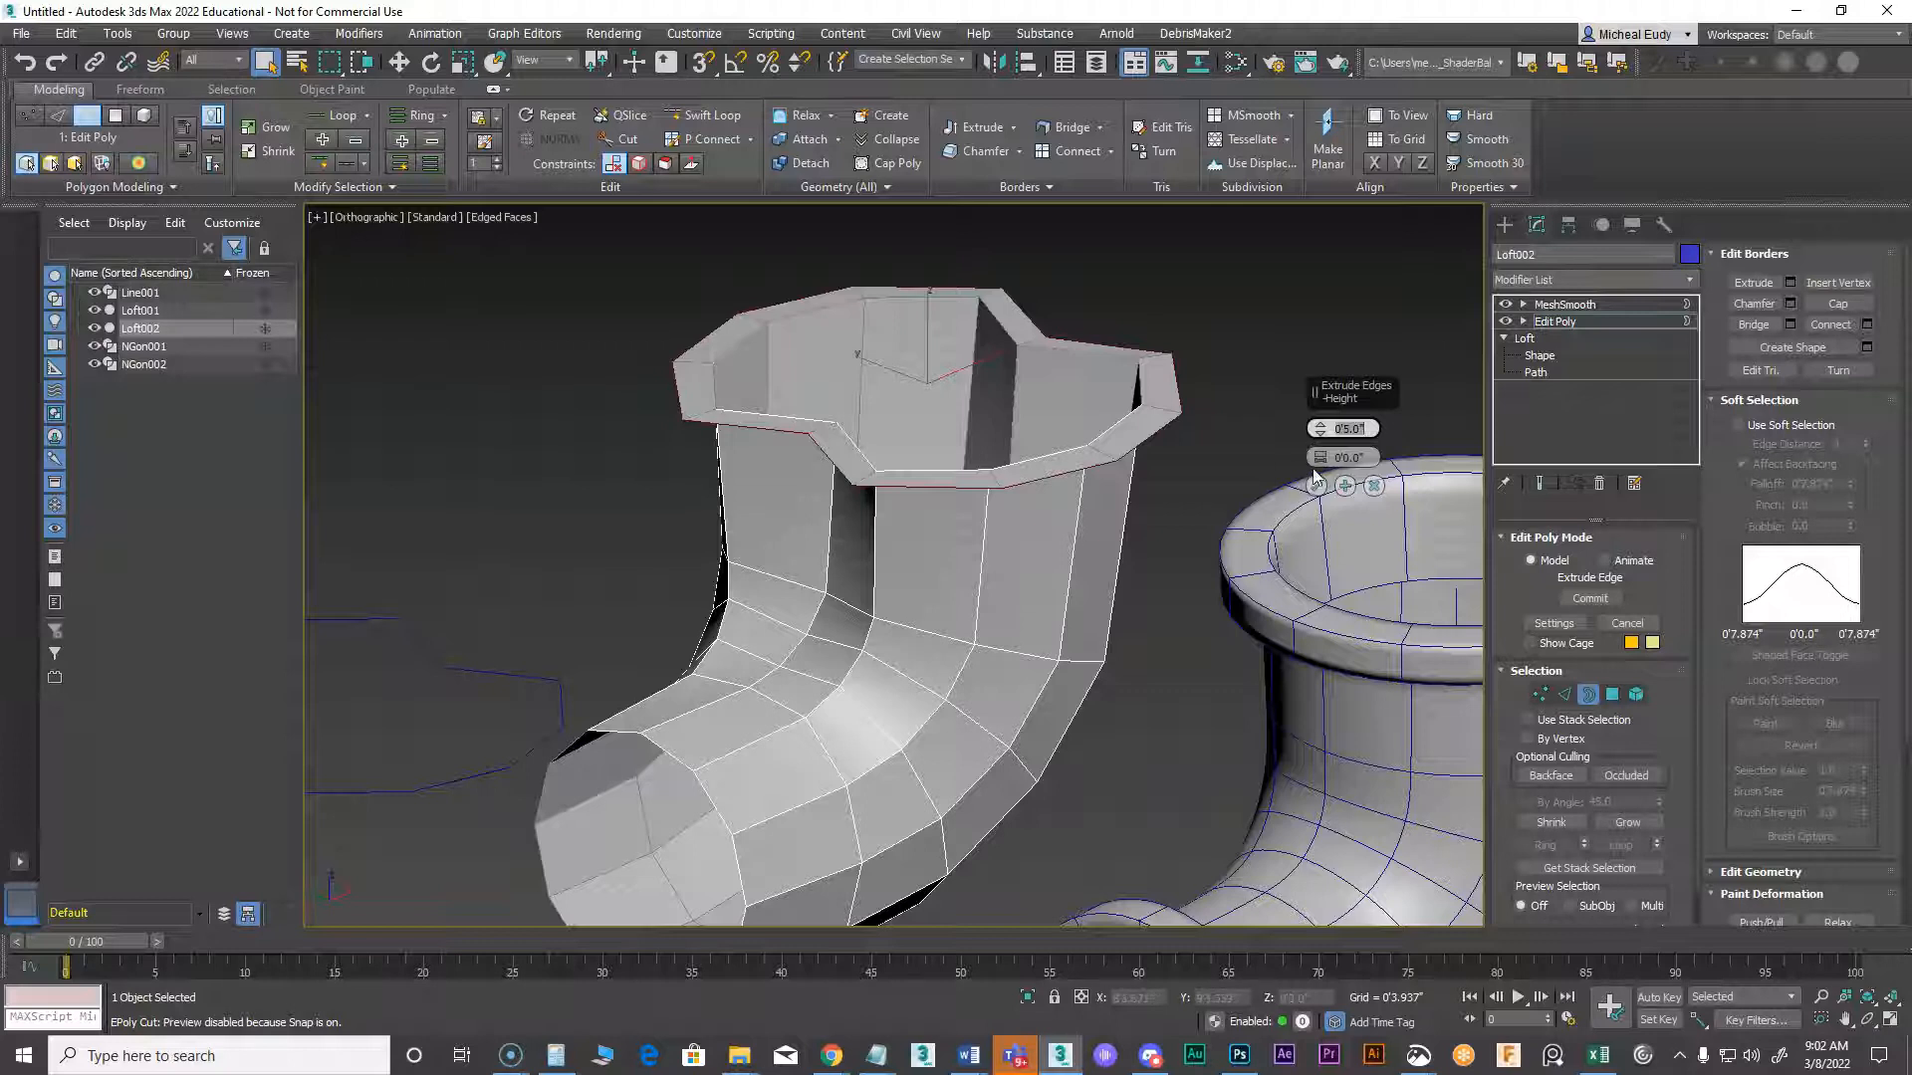
click(1316, 484)
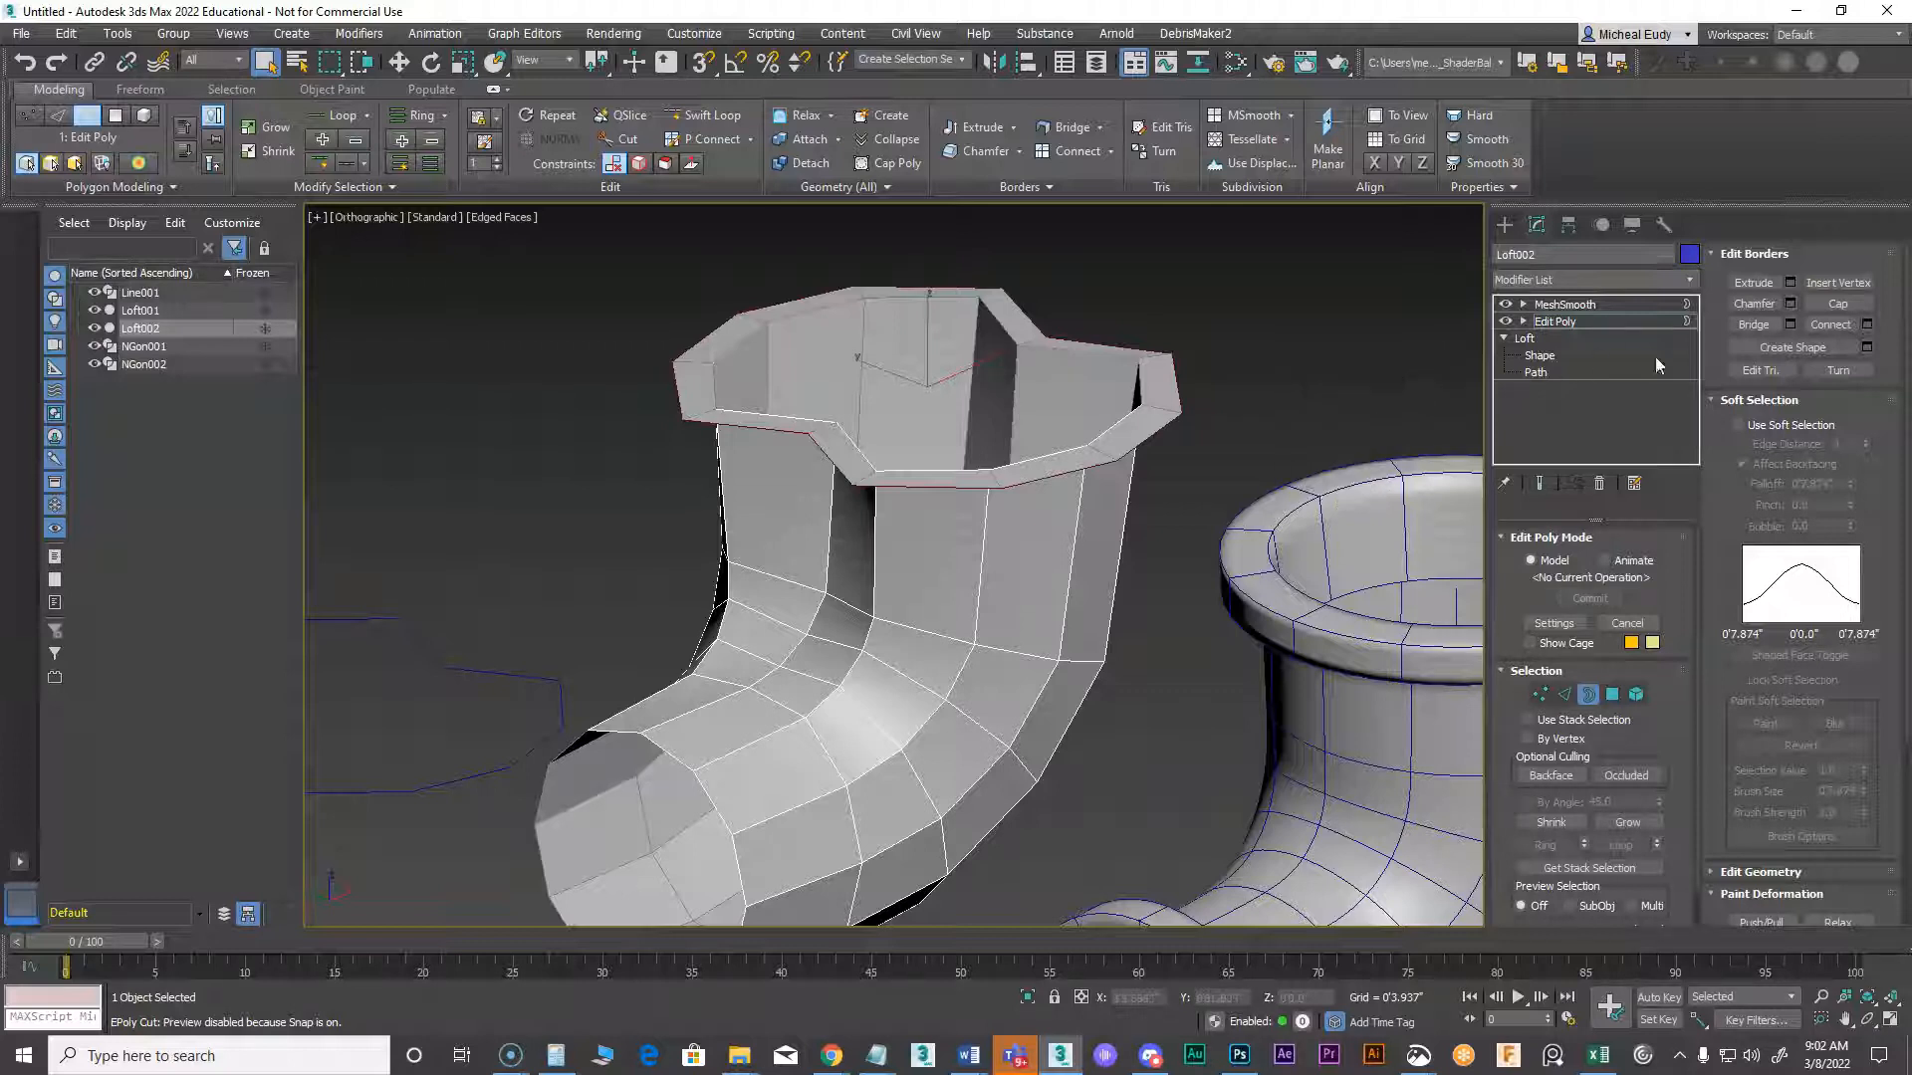
Extrude the flange's outer border by -5.0" to form its side wall, and by -6.0" inward over the opening
click(1790, 283)
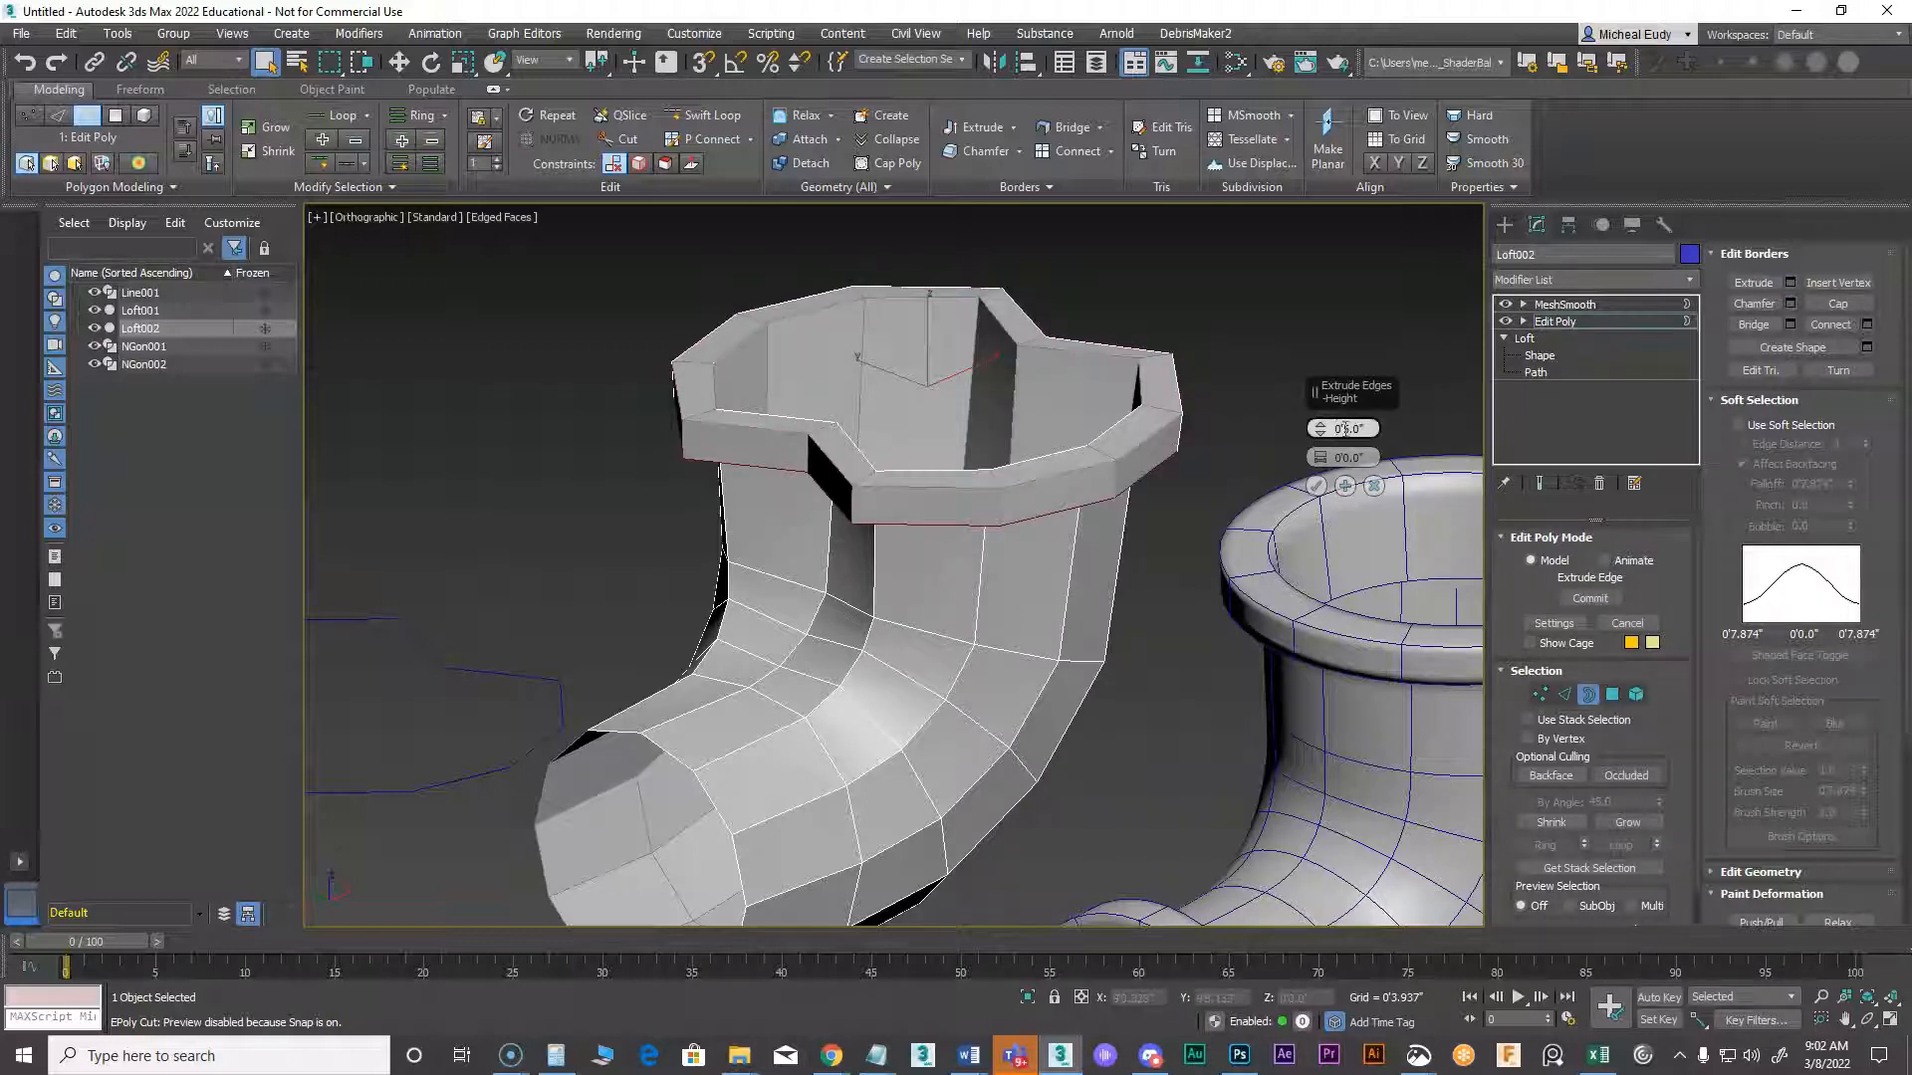
text(-)
key(Return)
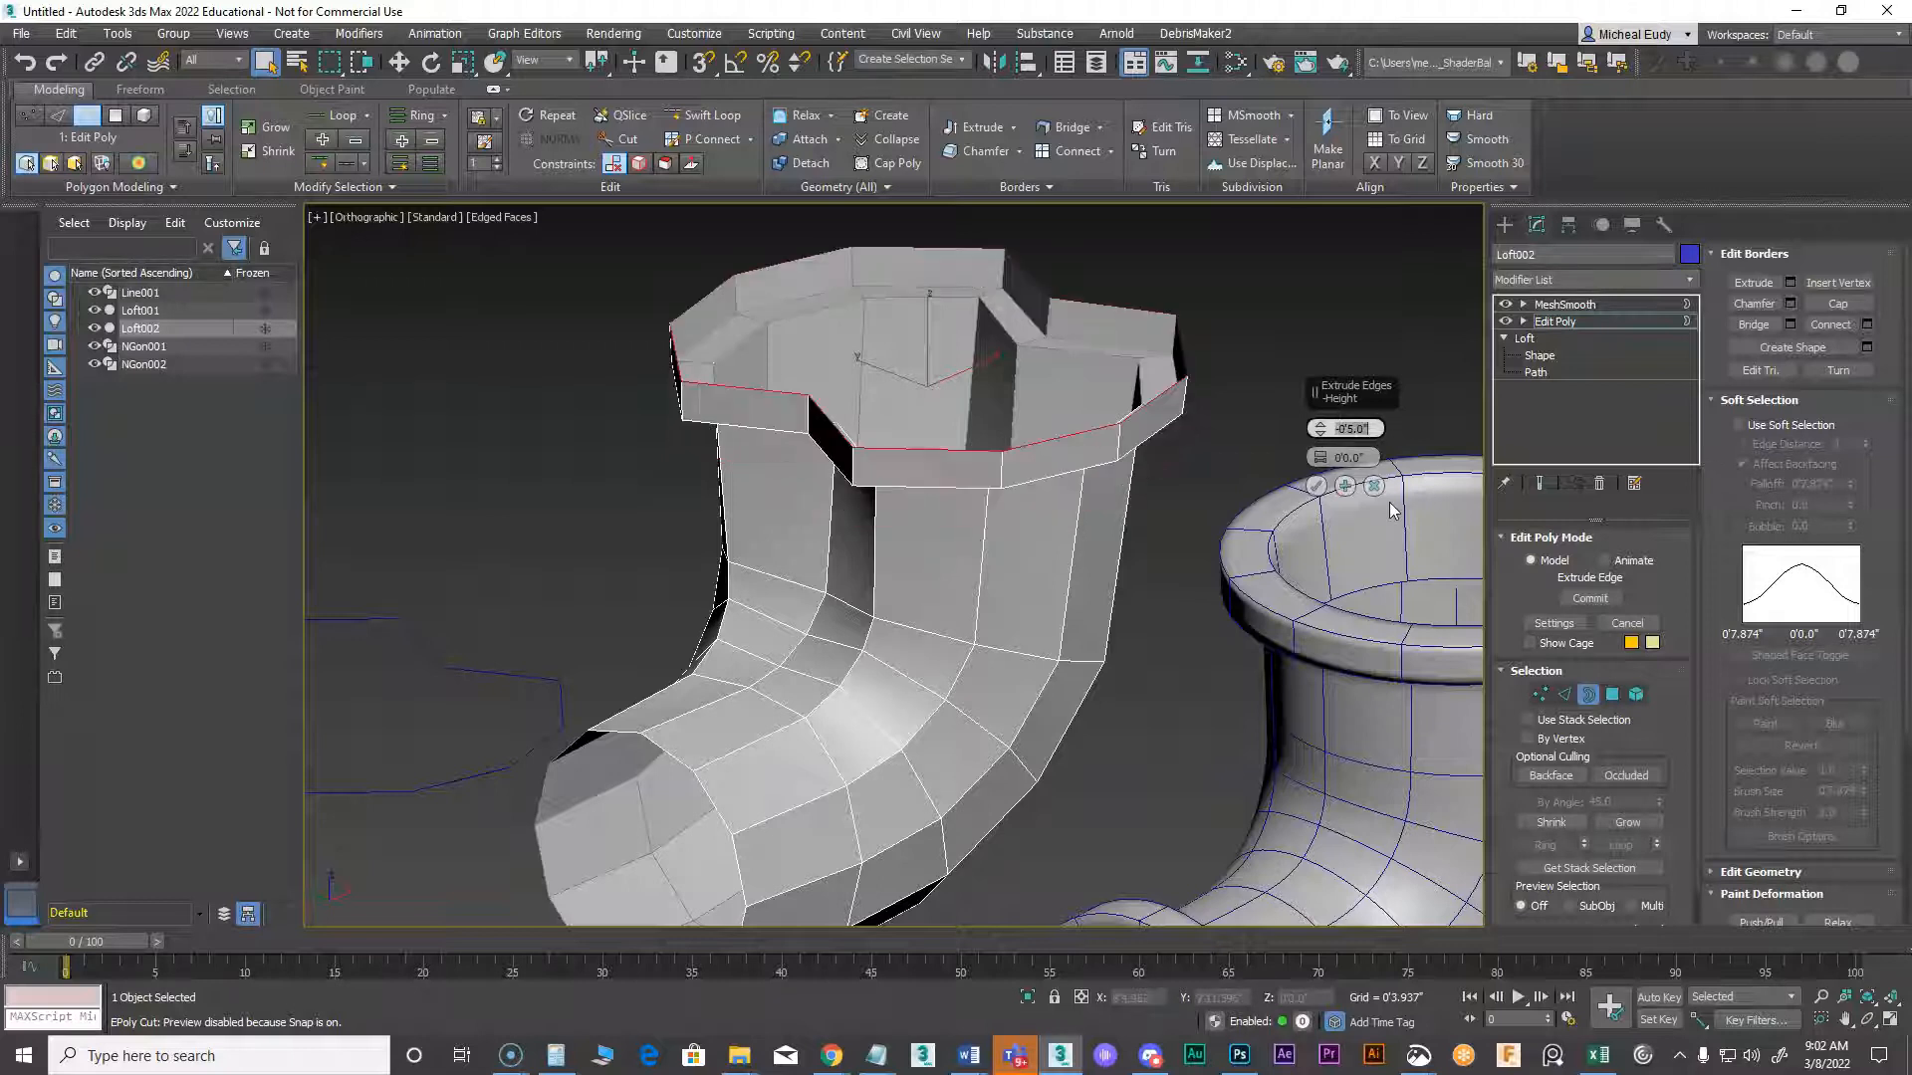
click(1316, 486)
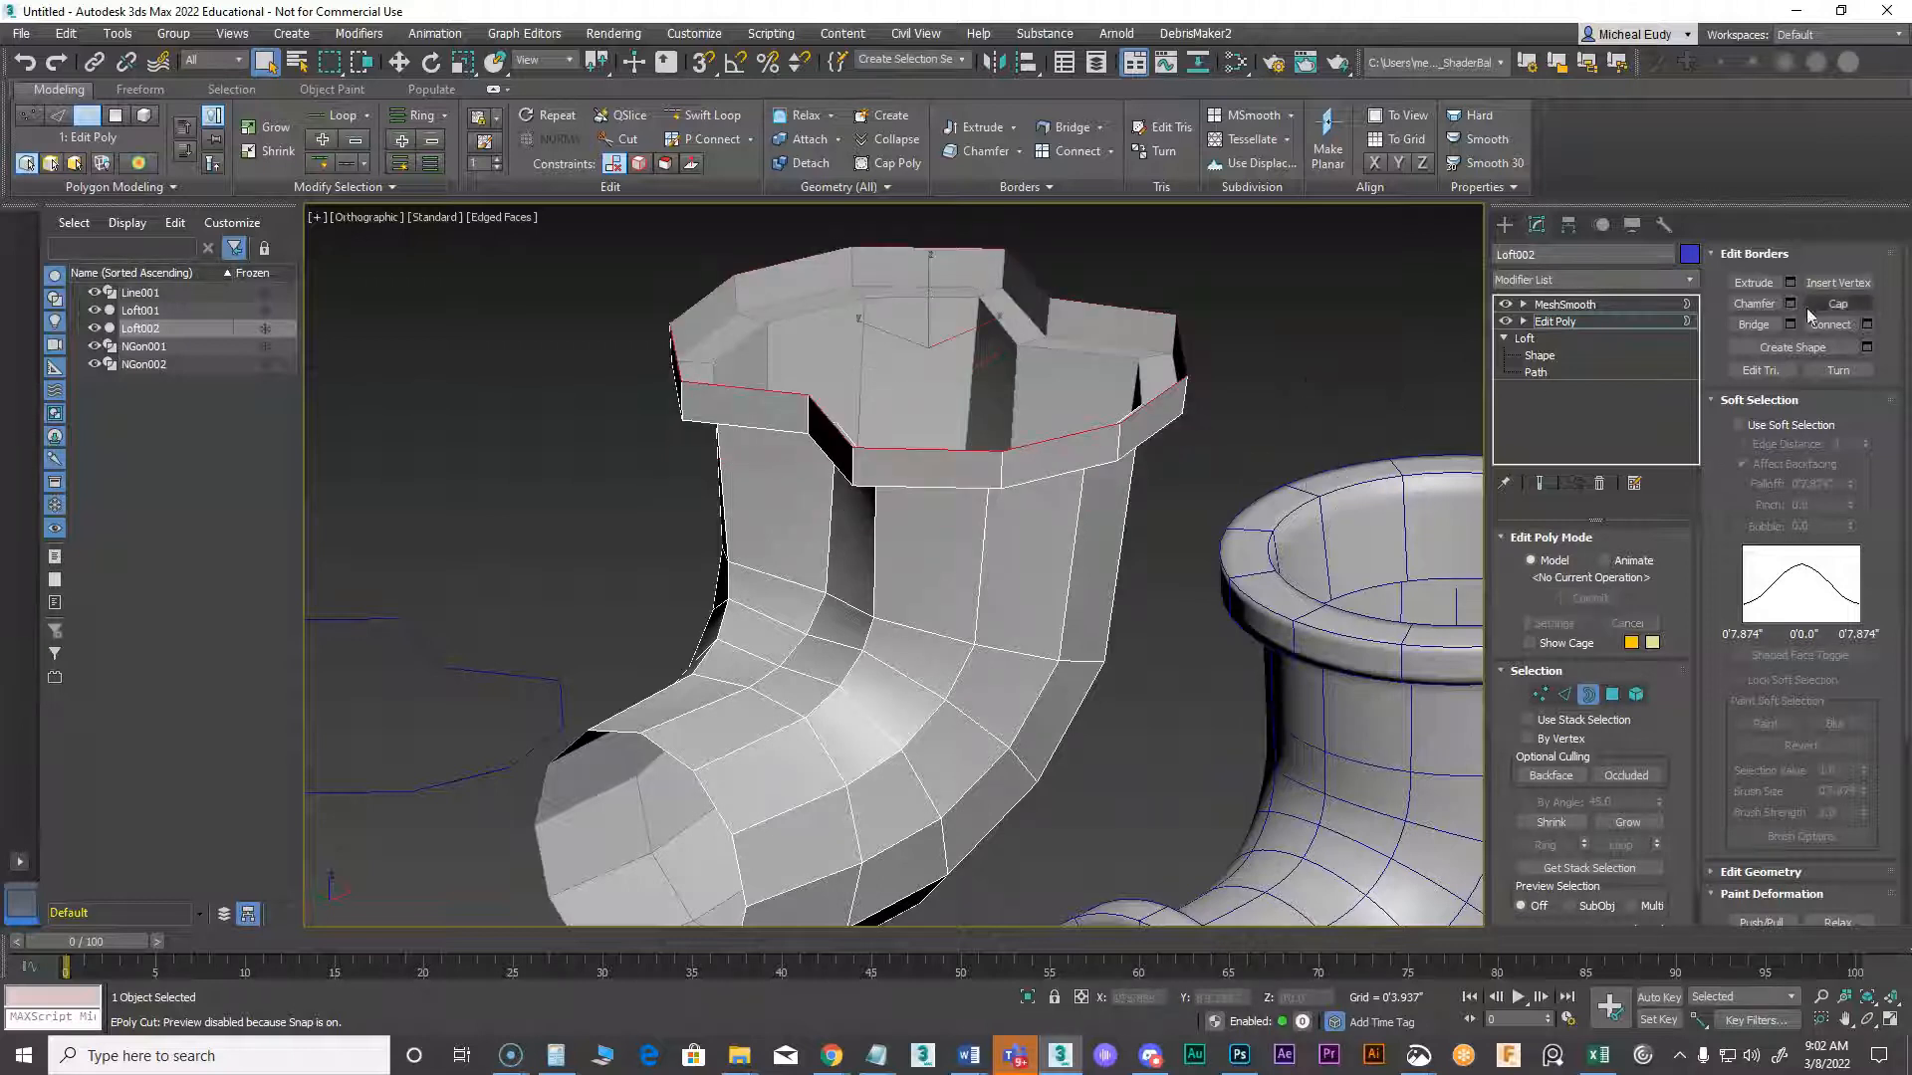
click(1790, 284)
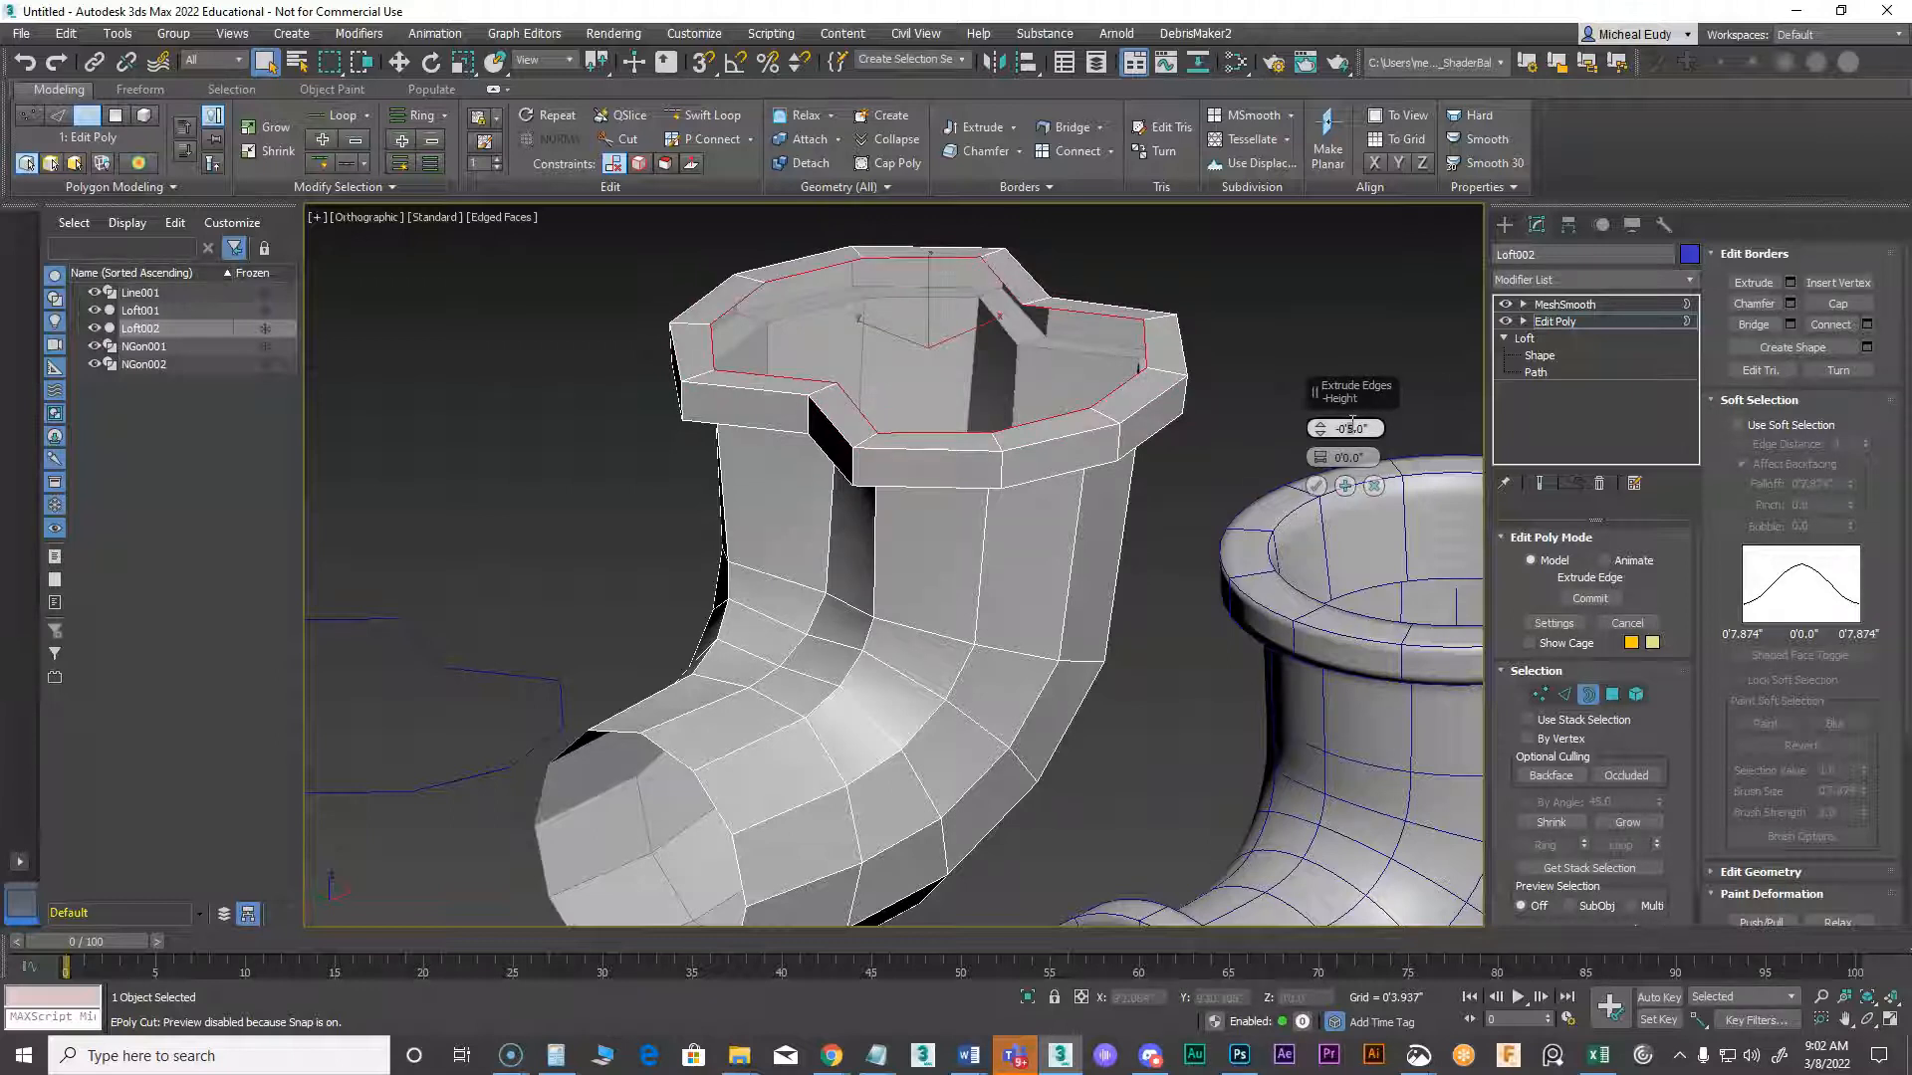
key(Return)
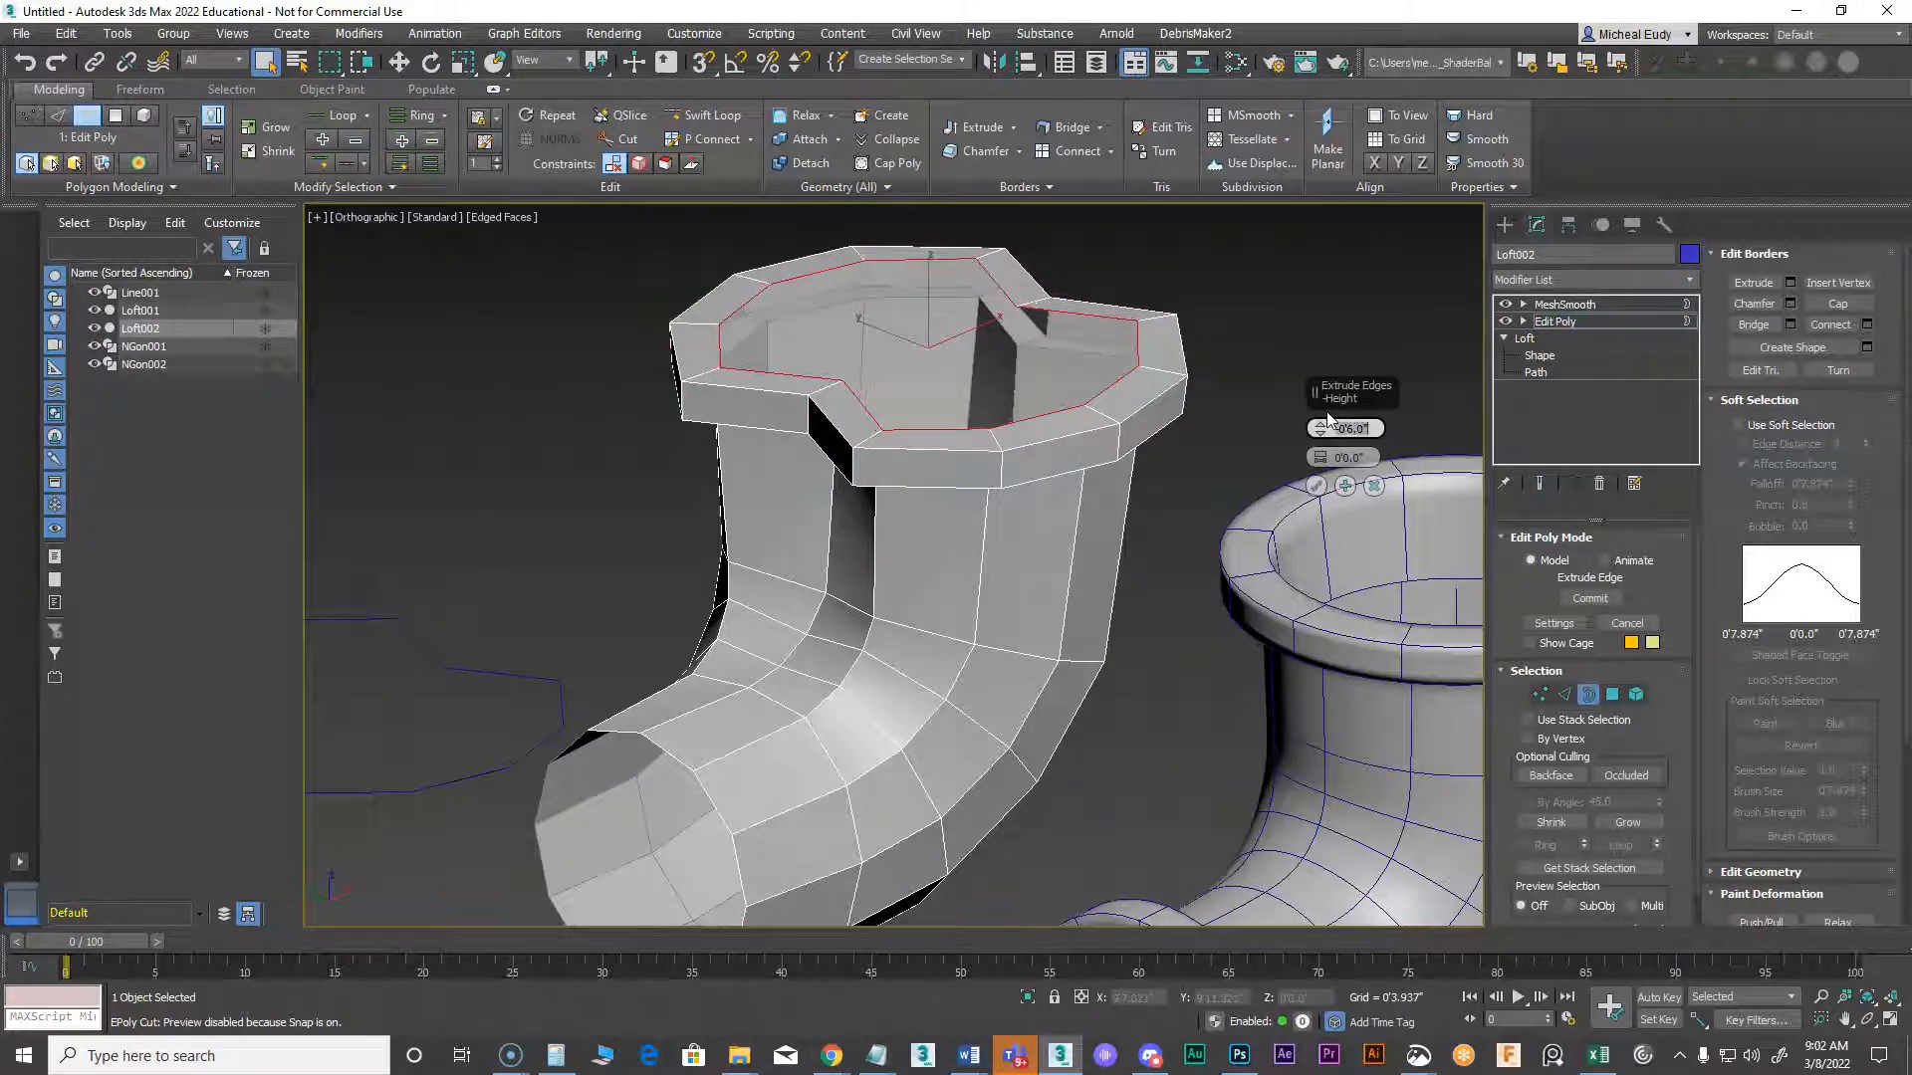
click(1316, 486)
Move the flange's inner border down inside the pipe along Z, and scale it slightly
right_click(958, 361)
click(985, 384)
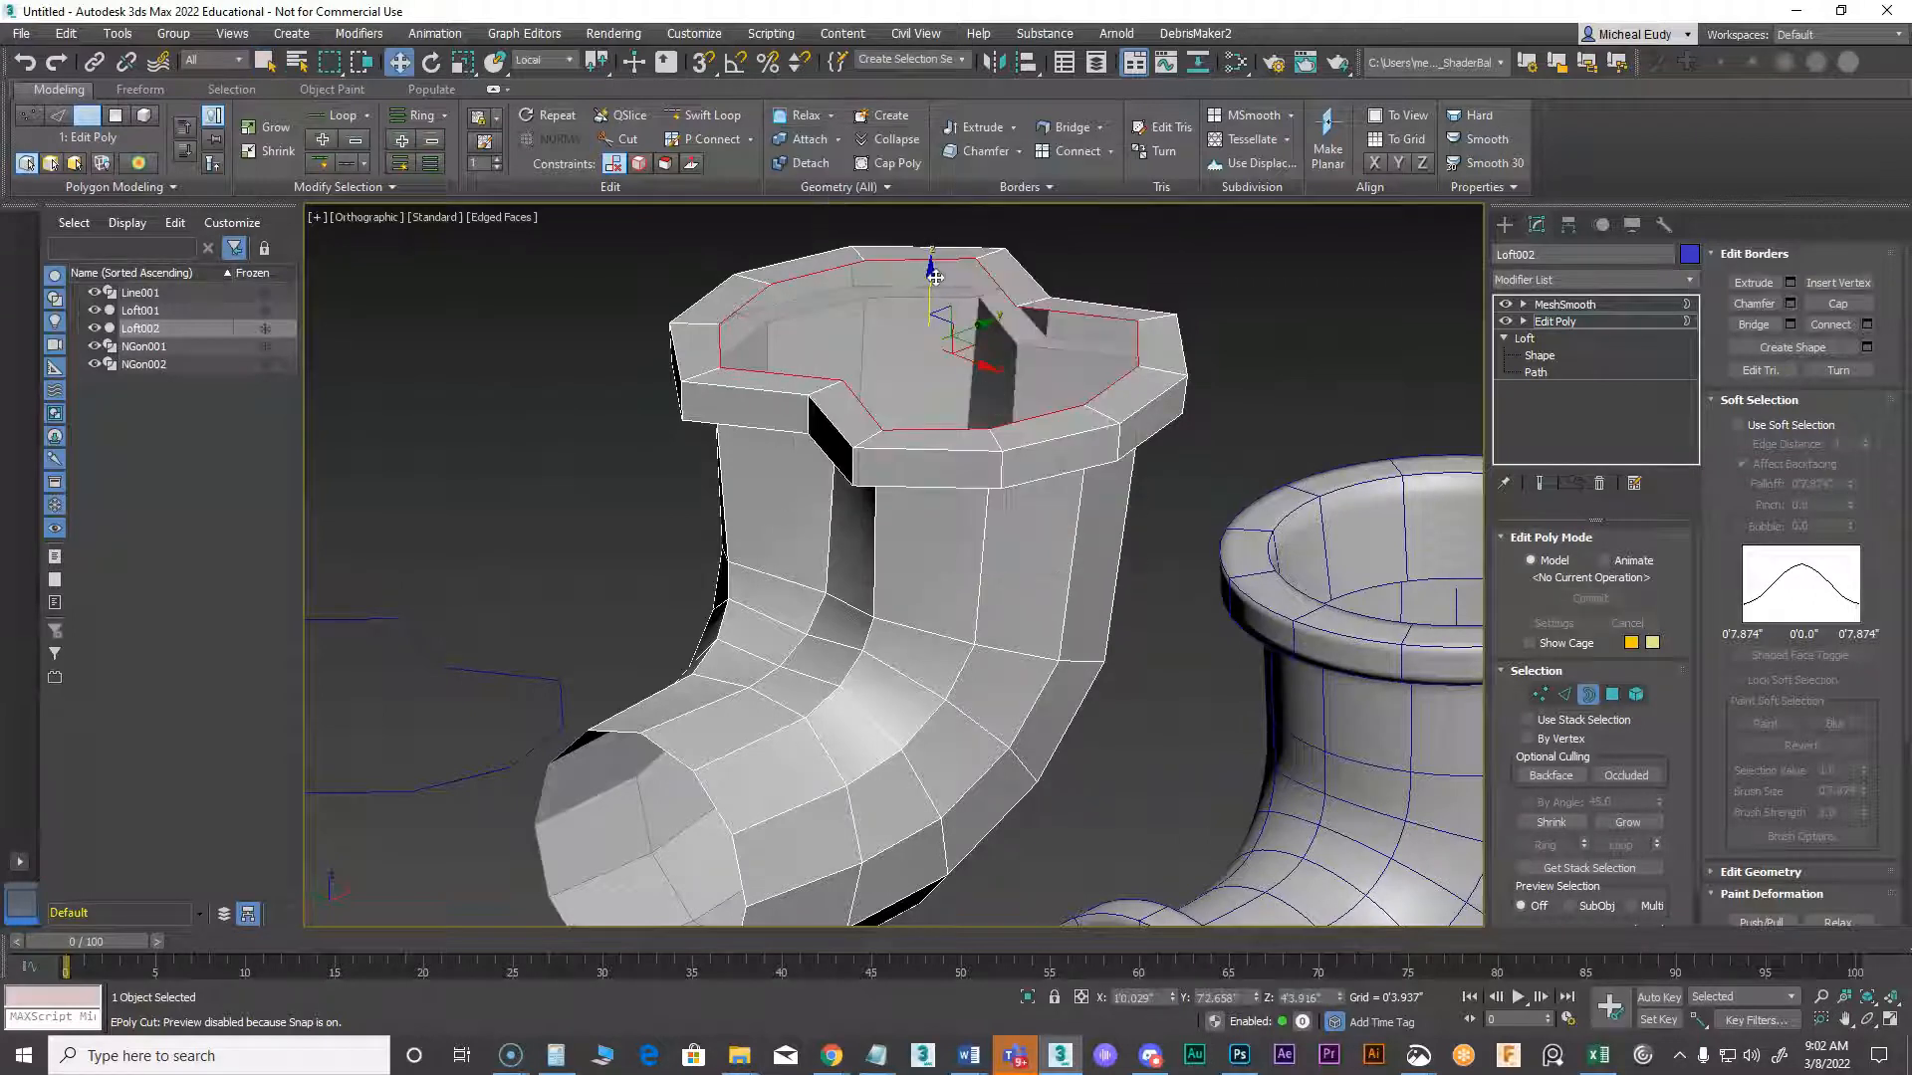
drag(929, 278, 913, 370)
right_click(951, 388)
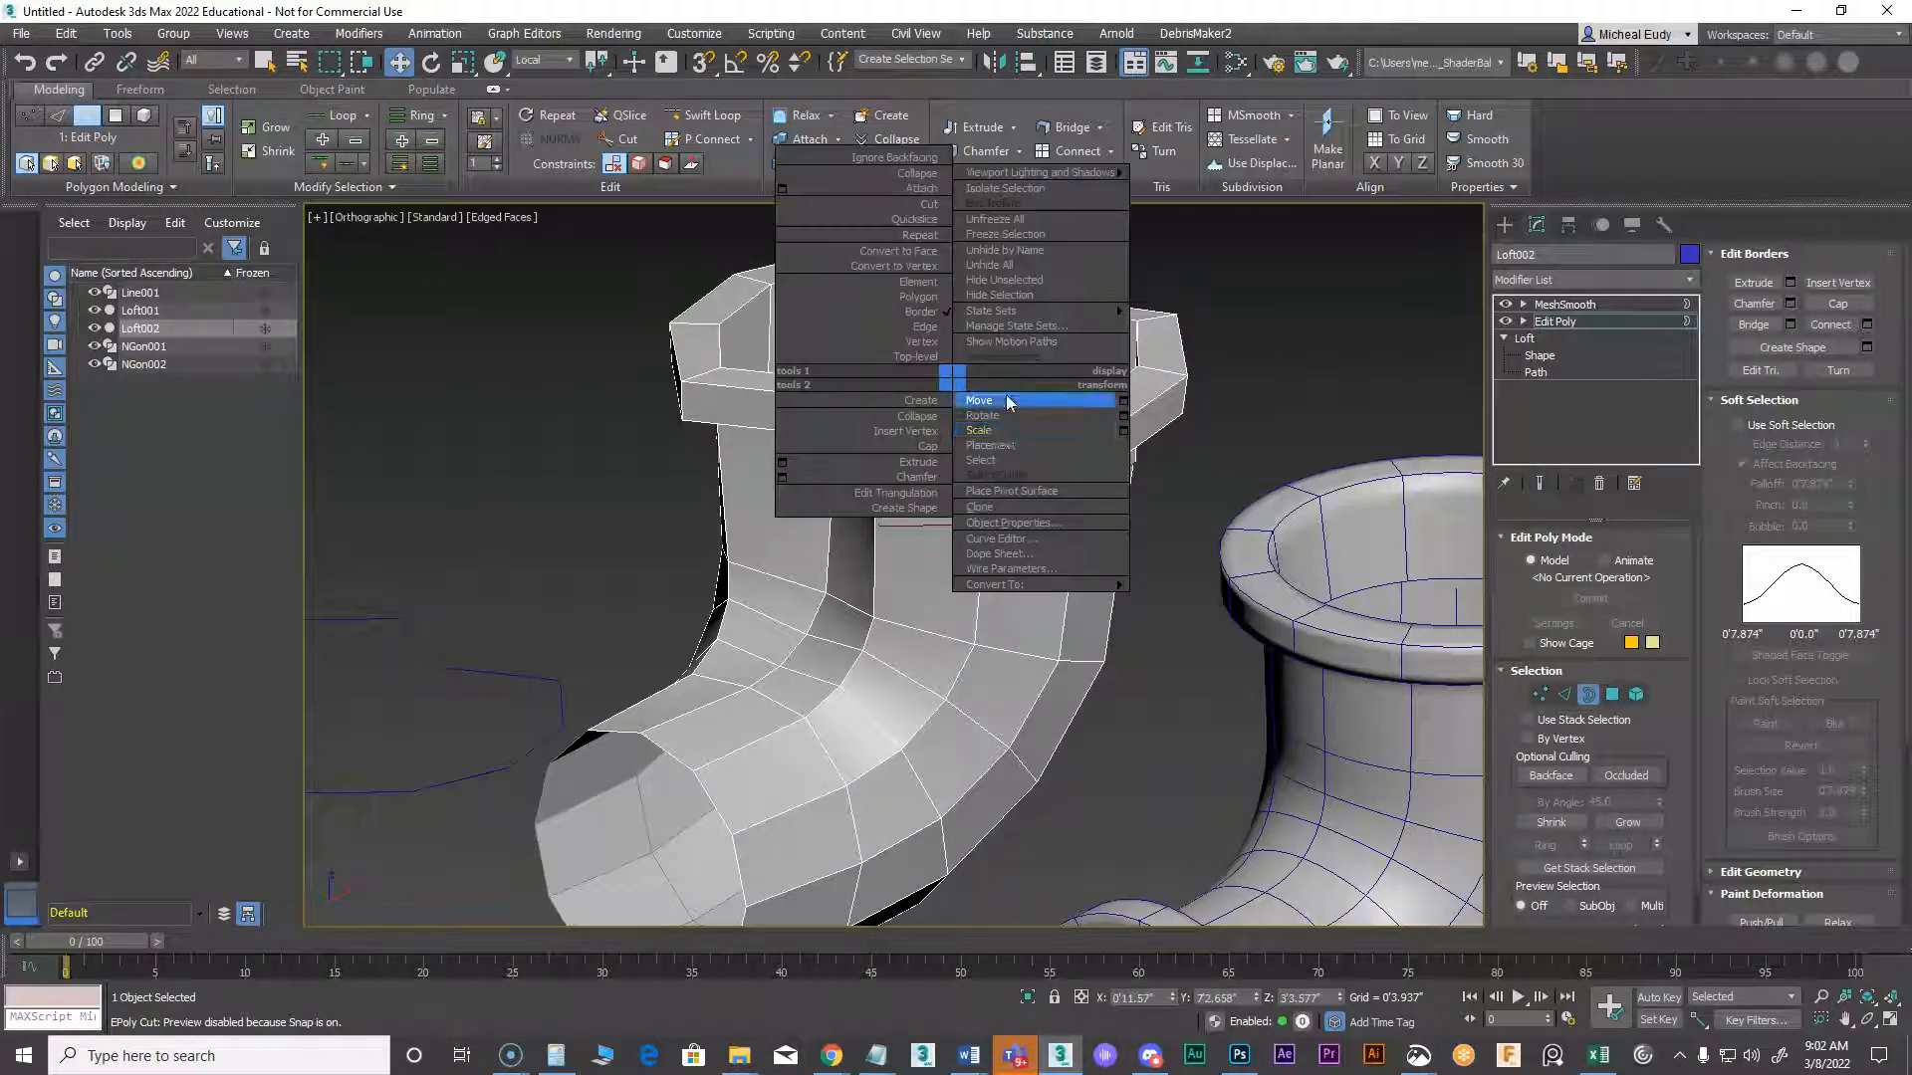
click(995, 439)
alt+middle_drag(919, 447, 936, 482)
drag(910, 390, 900, 395)
alt+middle_drag(900, 395, 942, 524)
Extrude the border of the pipe's lower opening outward by 5.0" to start a flange
click(834, 717)
click(1788, 282)
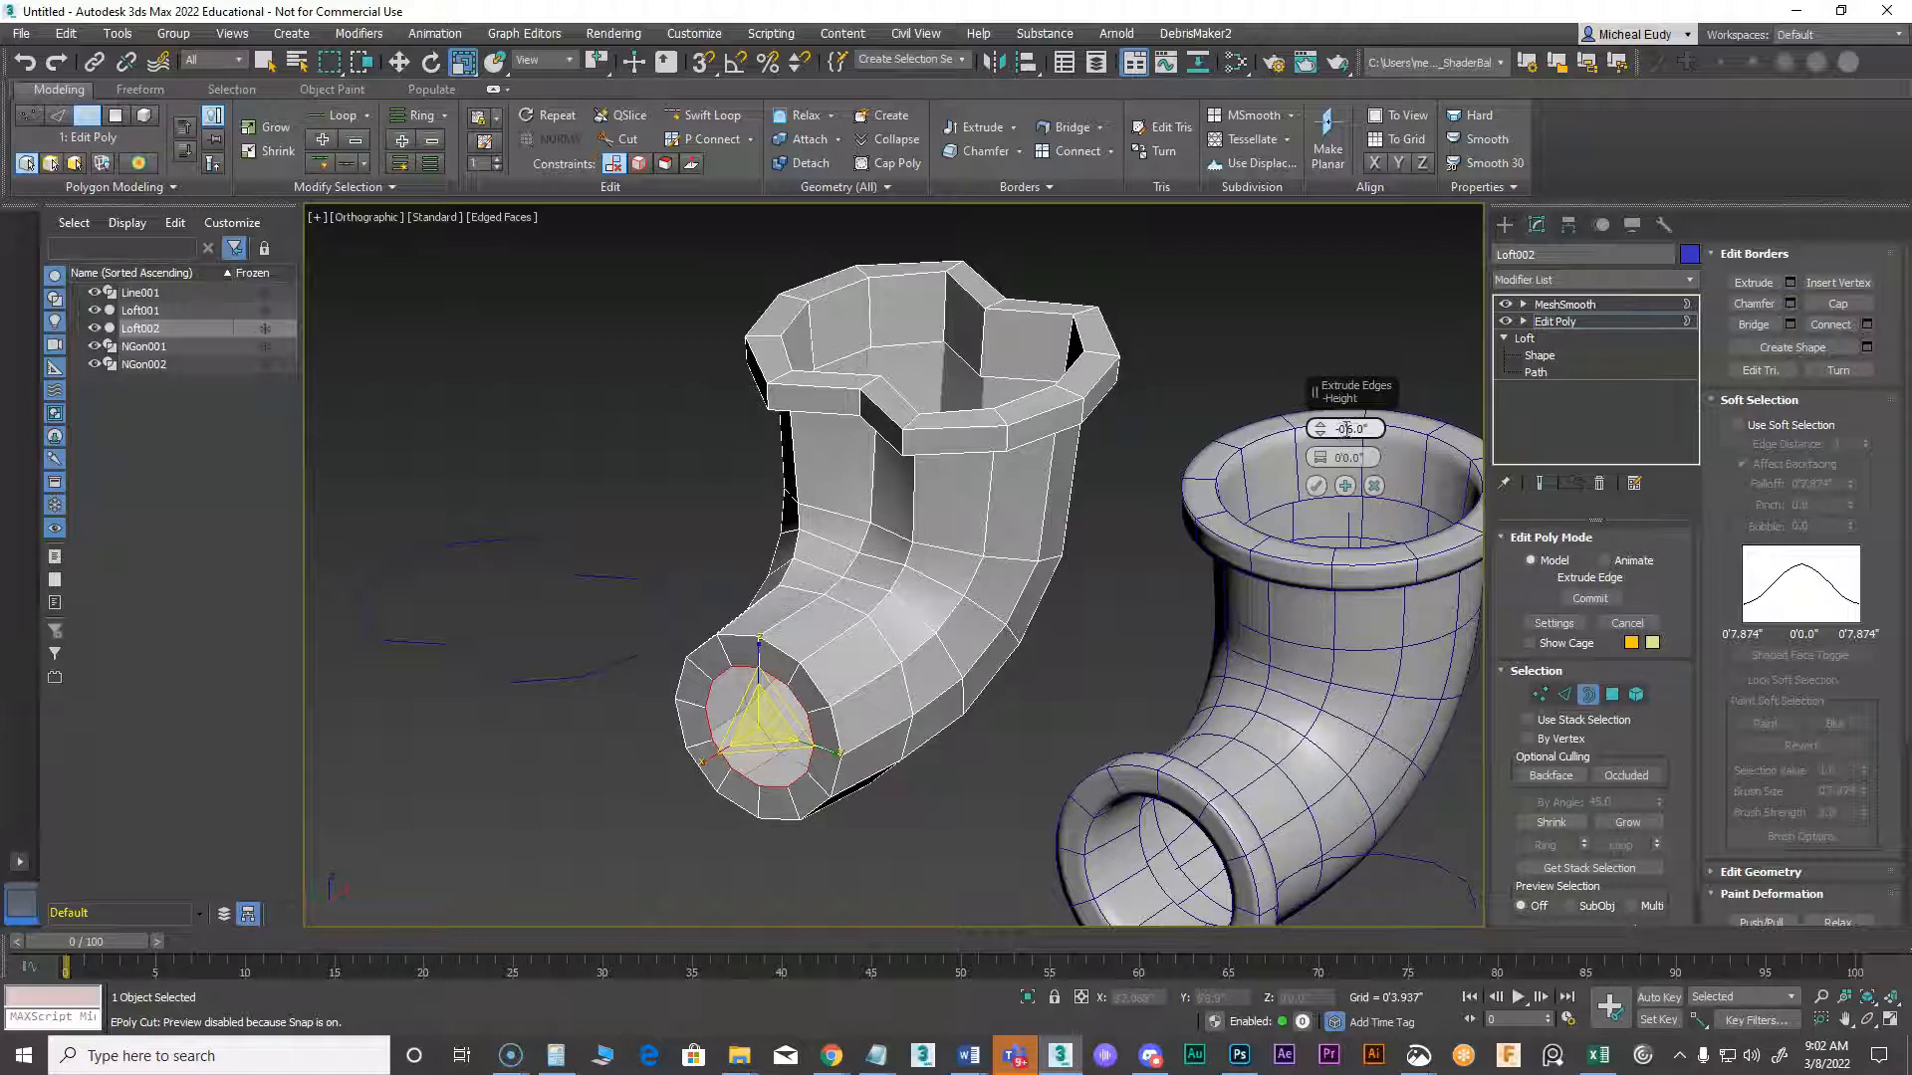
key(BackSpace)
text(58)
key(BackSpace)
key(BackSpace)
key(Return)
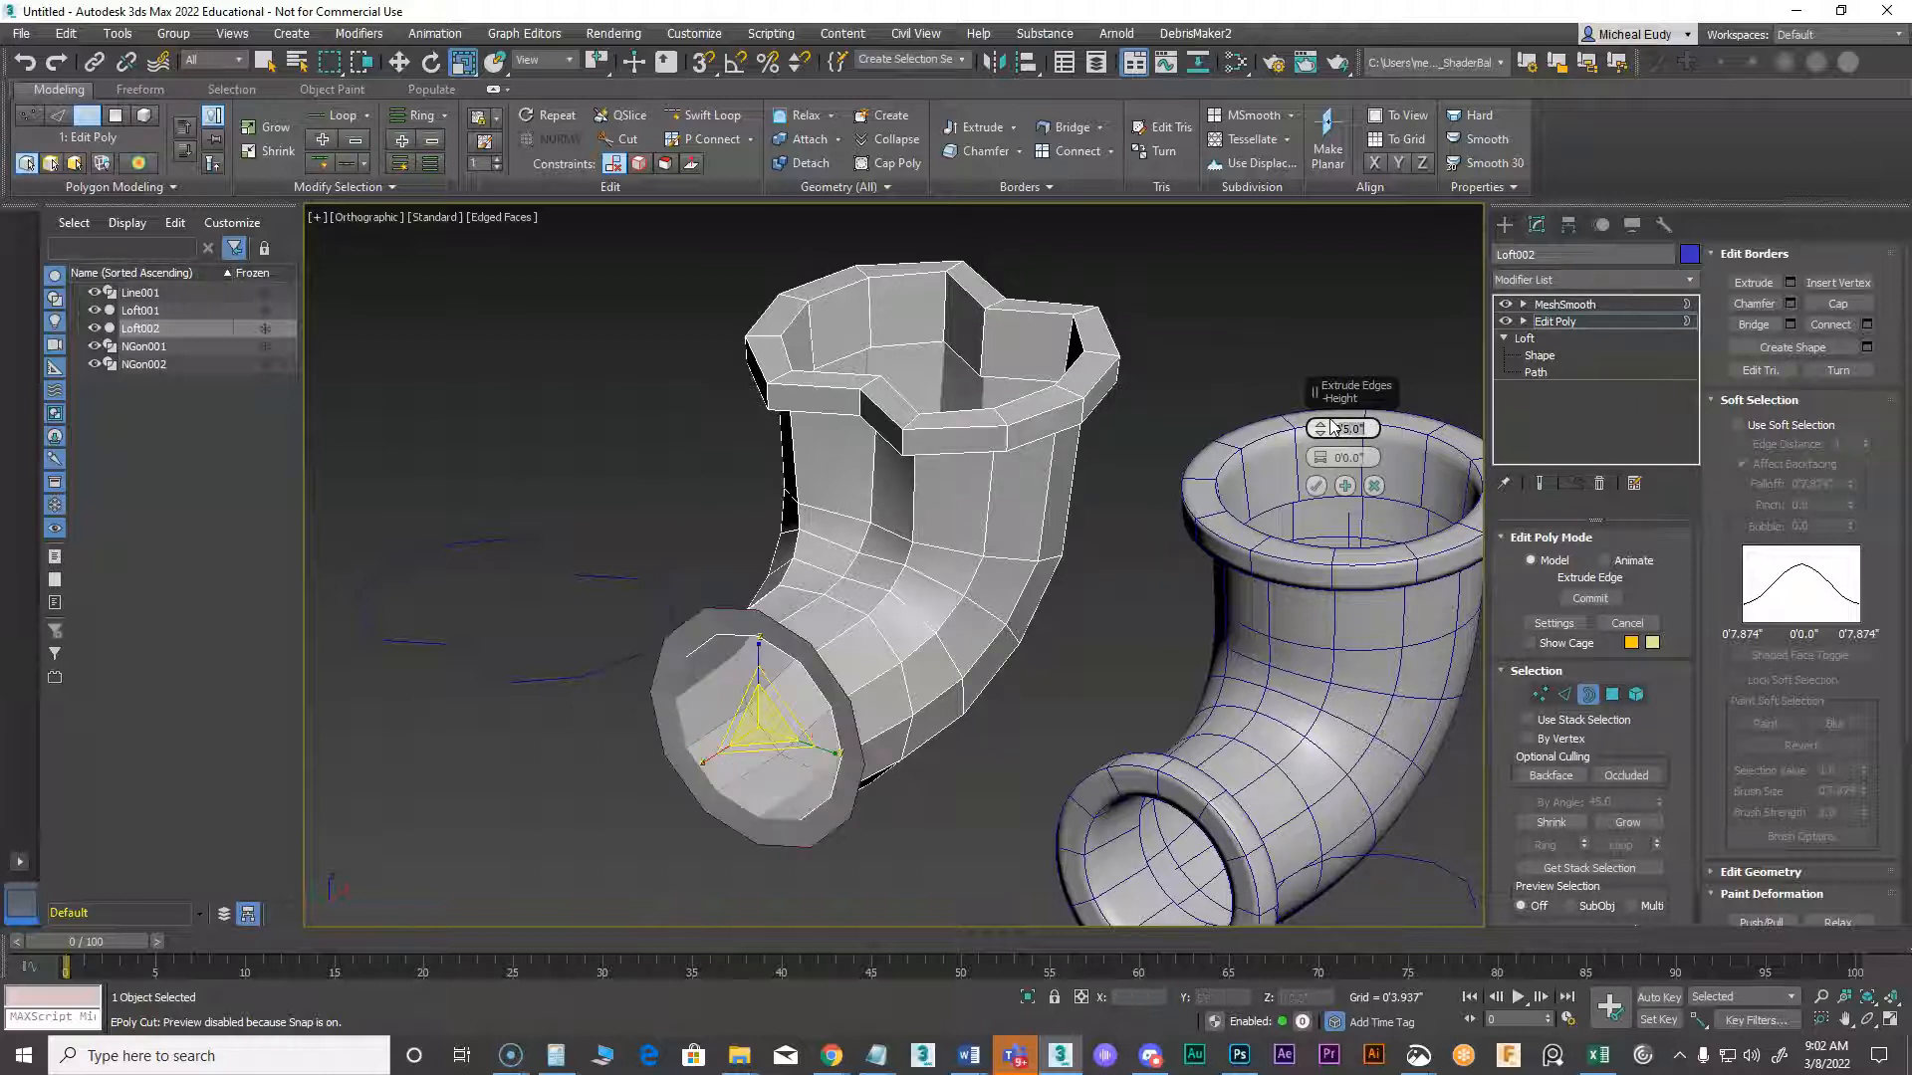
click(1315, 485)
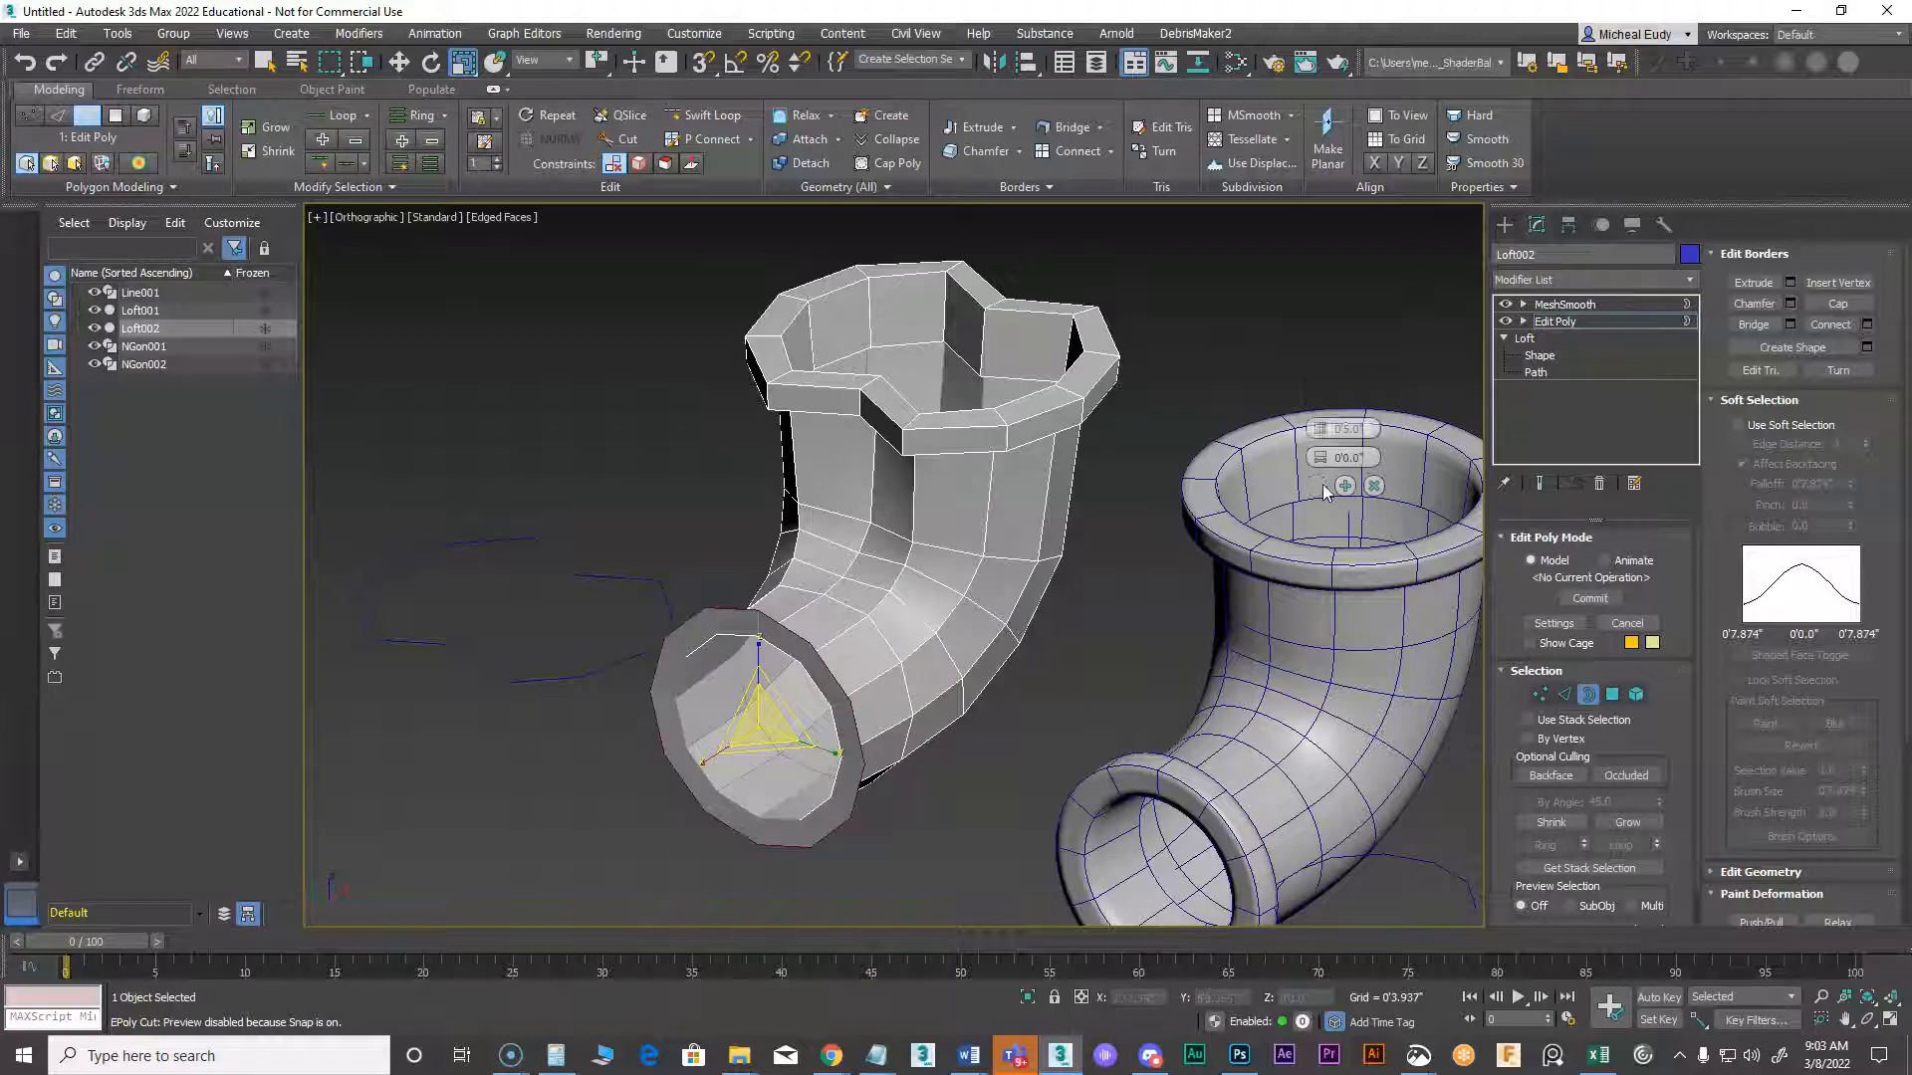
Extrude the lower flange's outer border by -5.0" as its side wall, and once more inward over the opening
click(1789, 284)
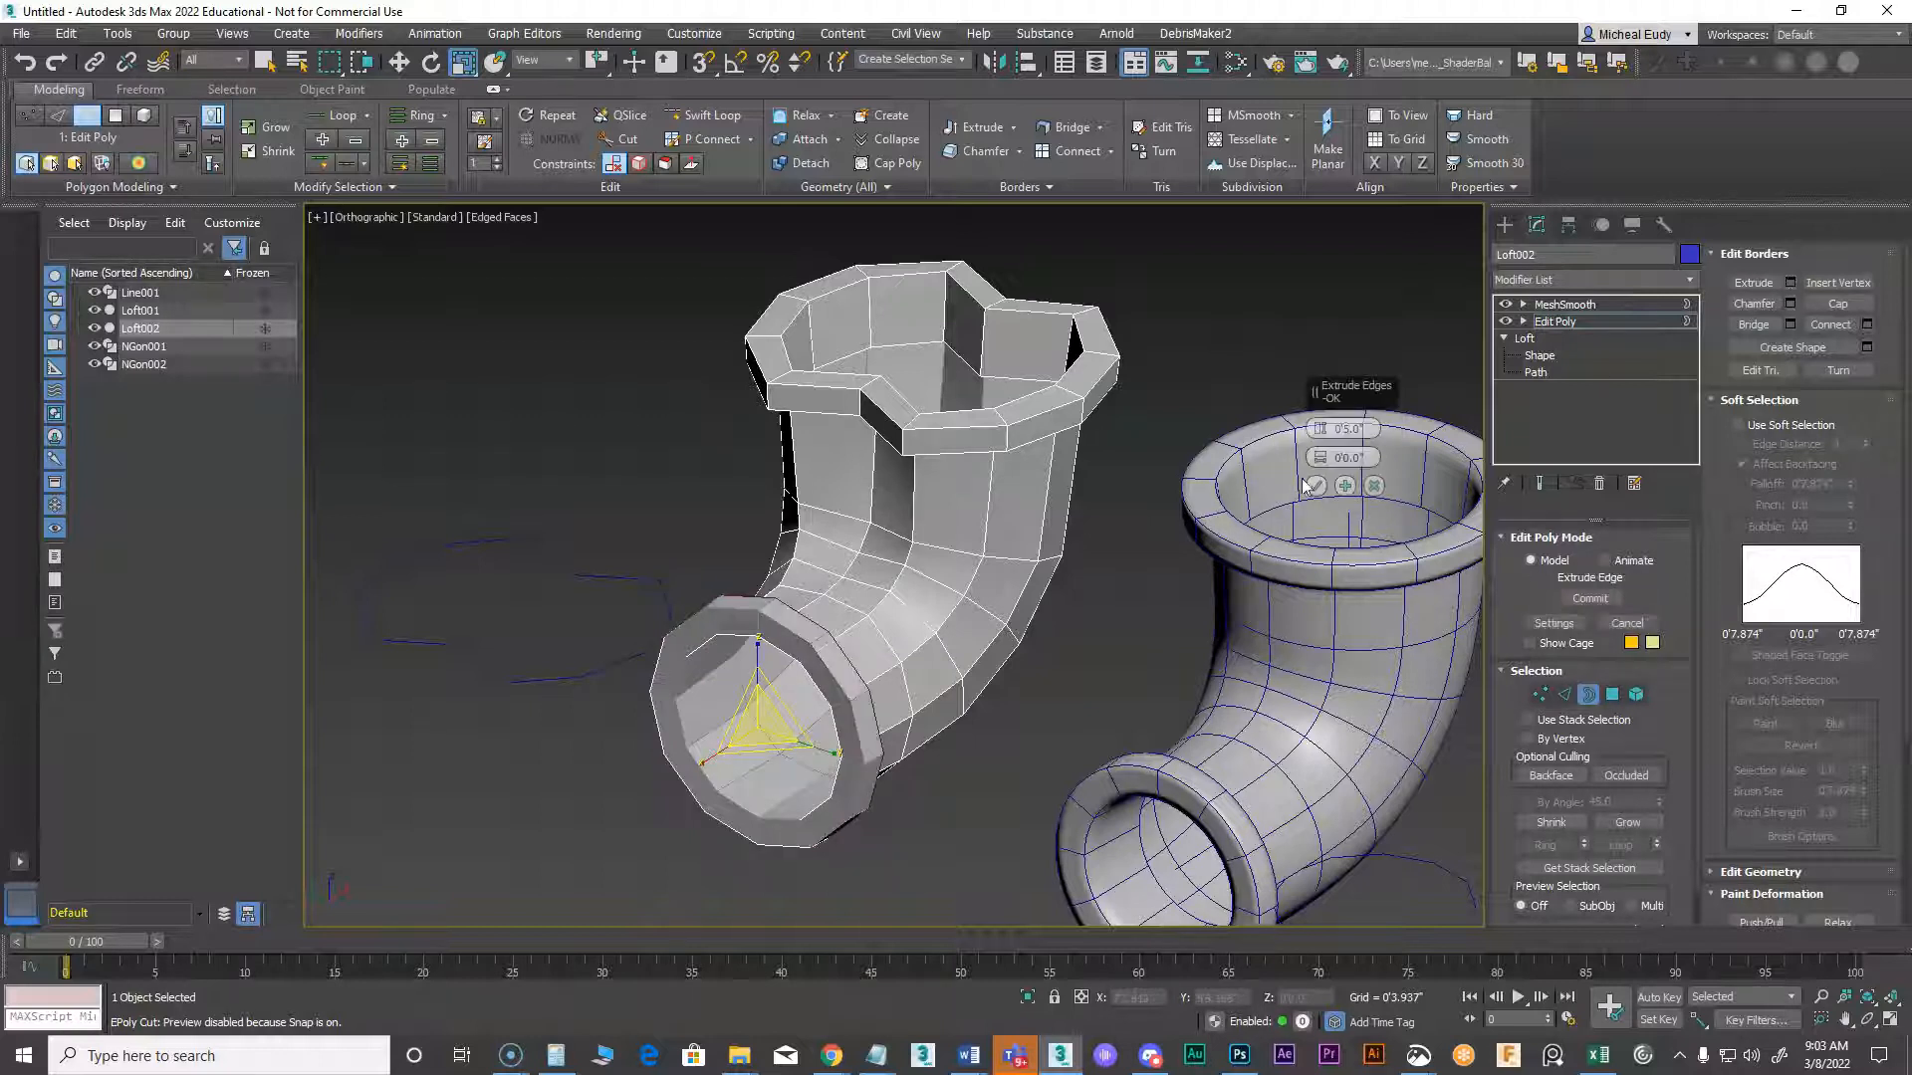
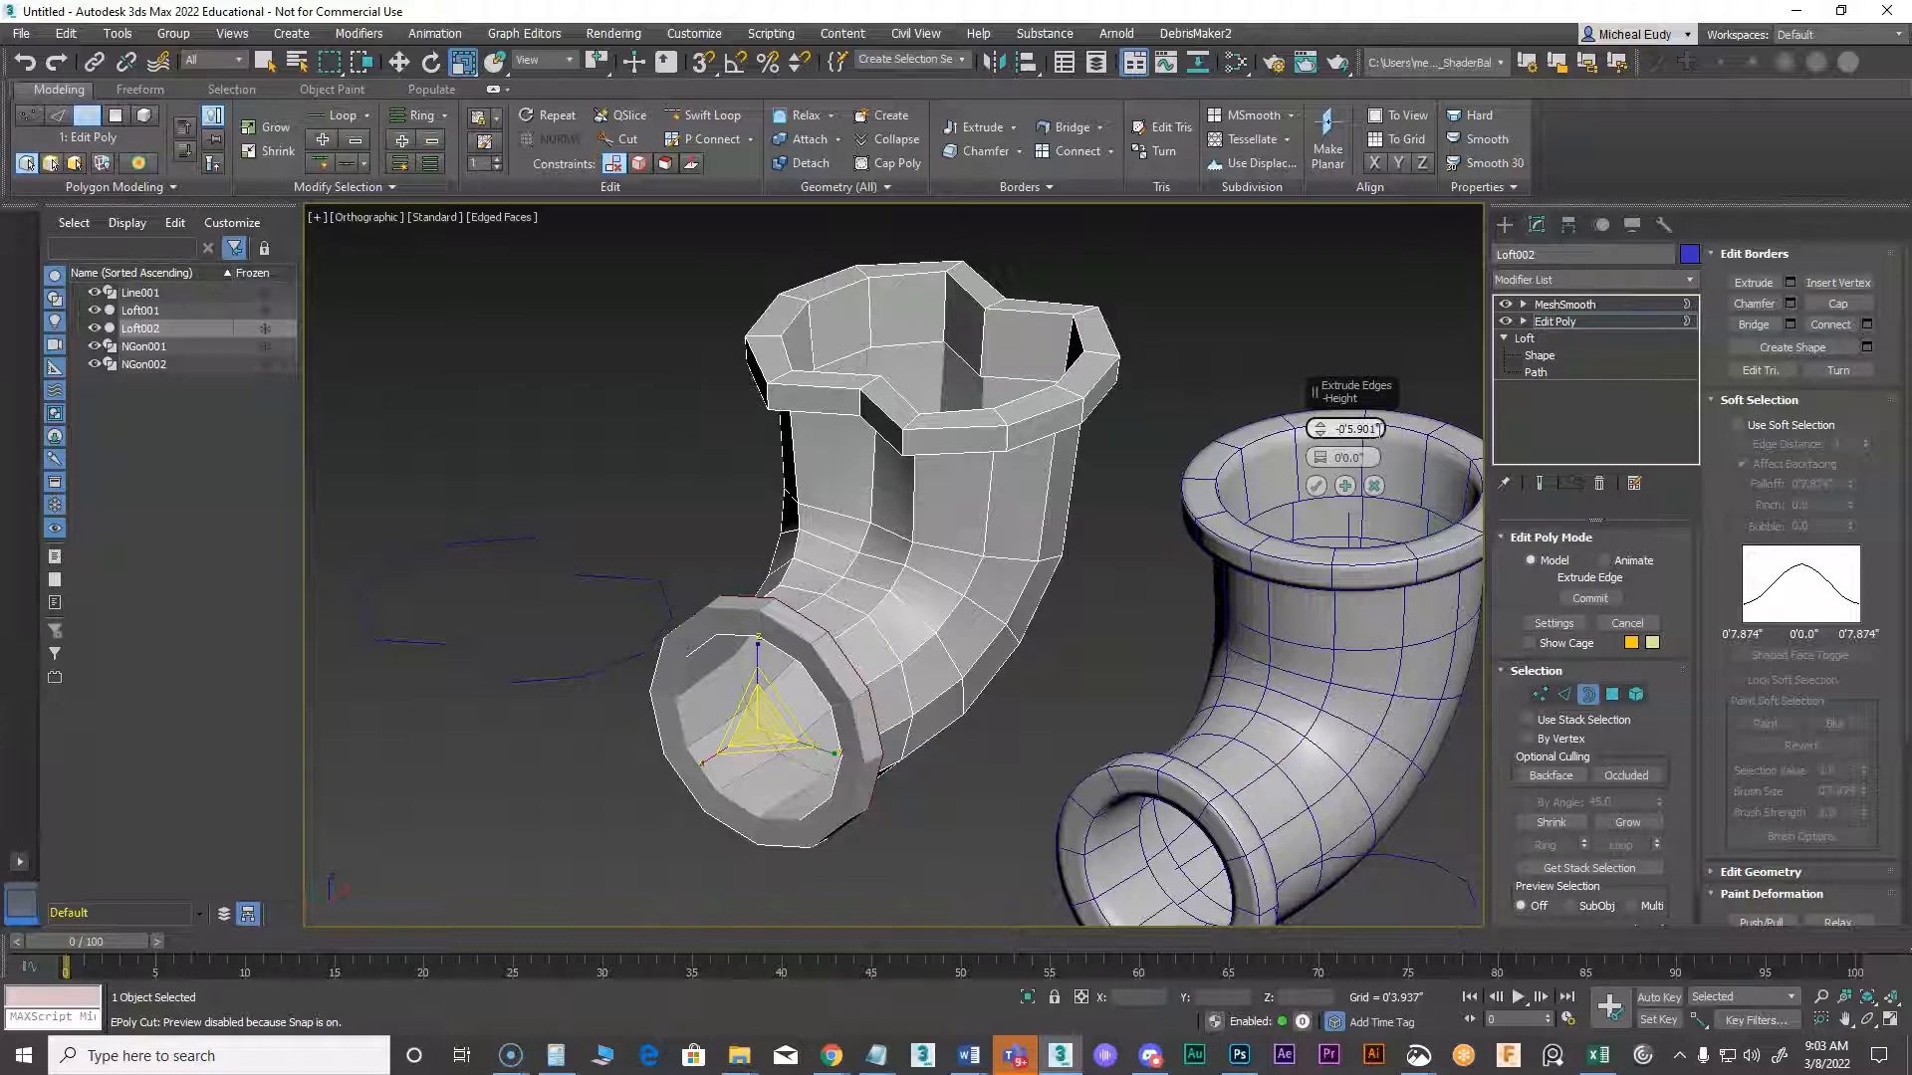
key(Return)
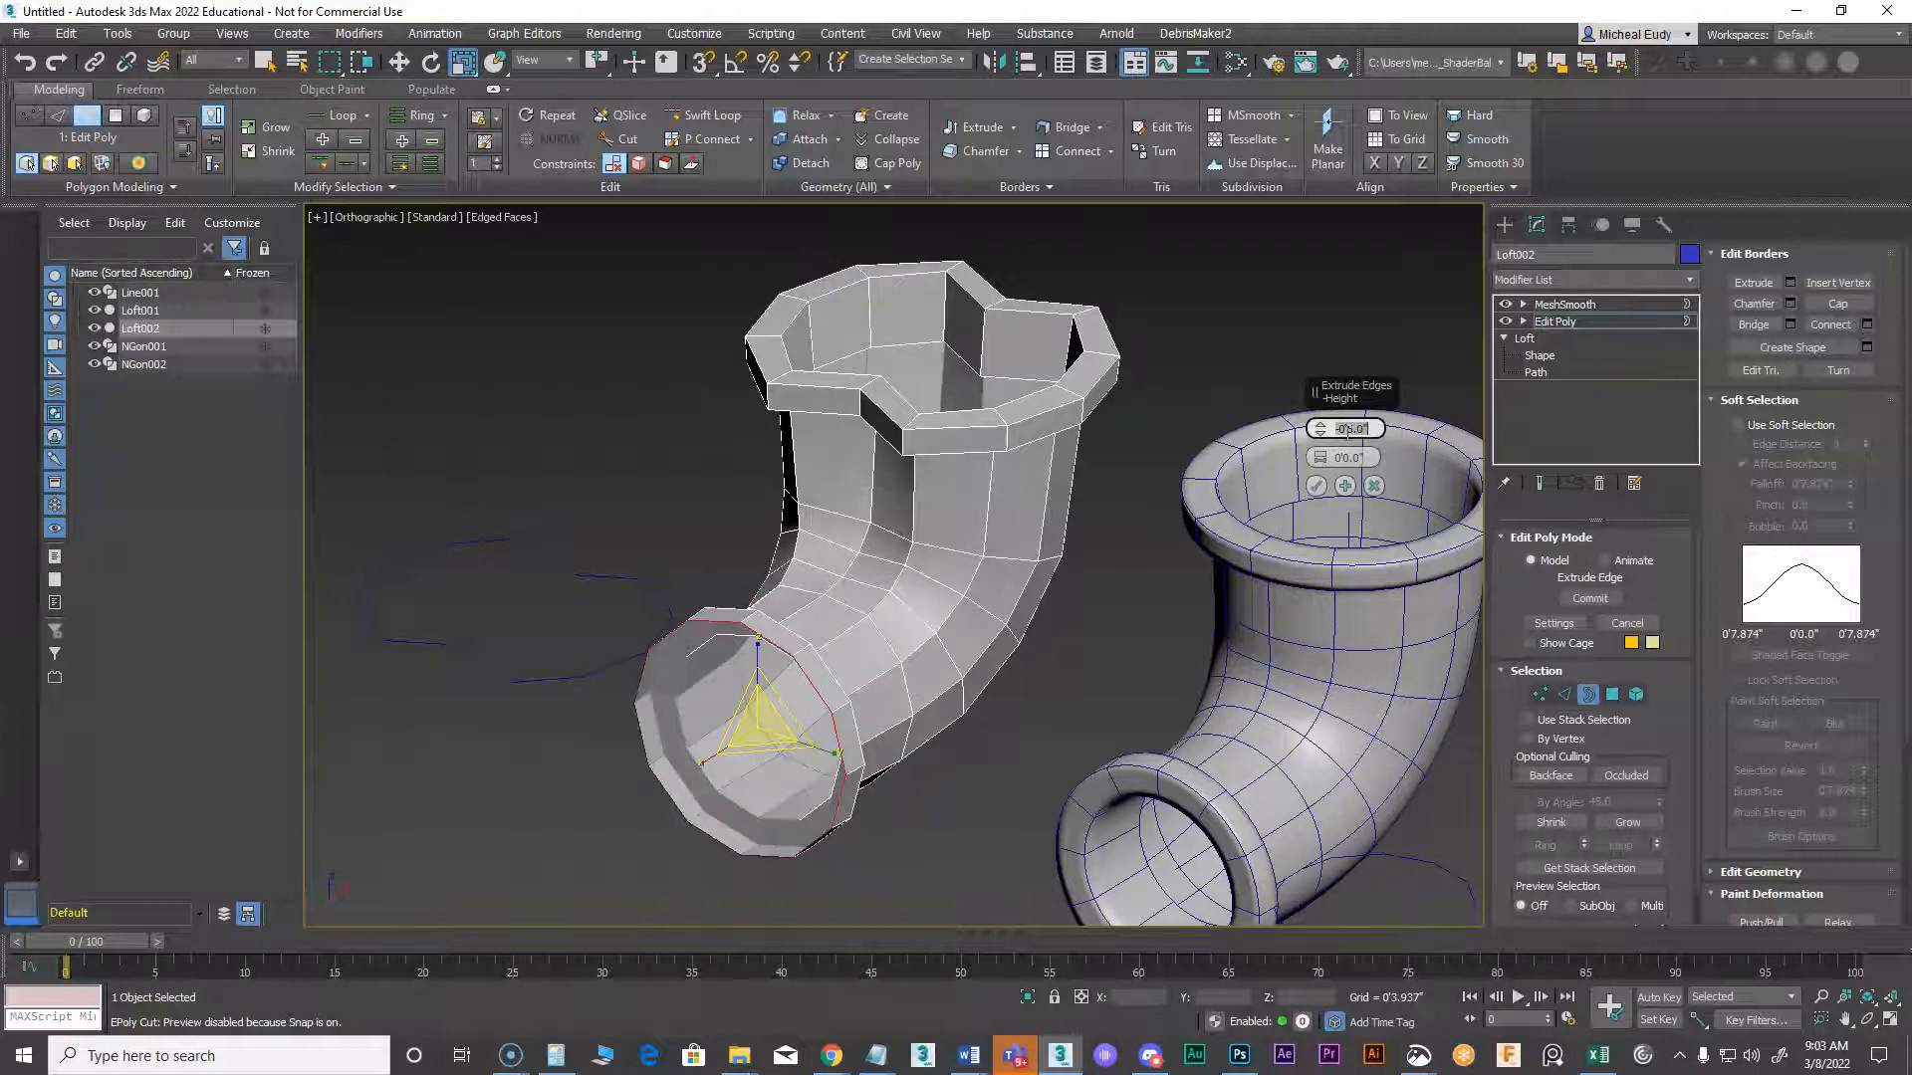
click(1315, 485)
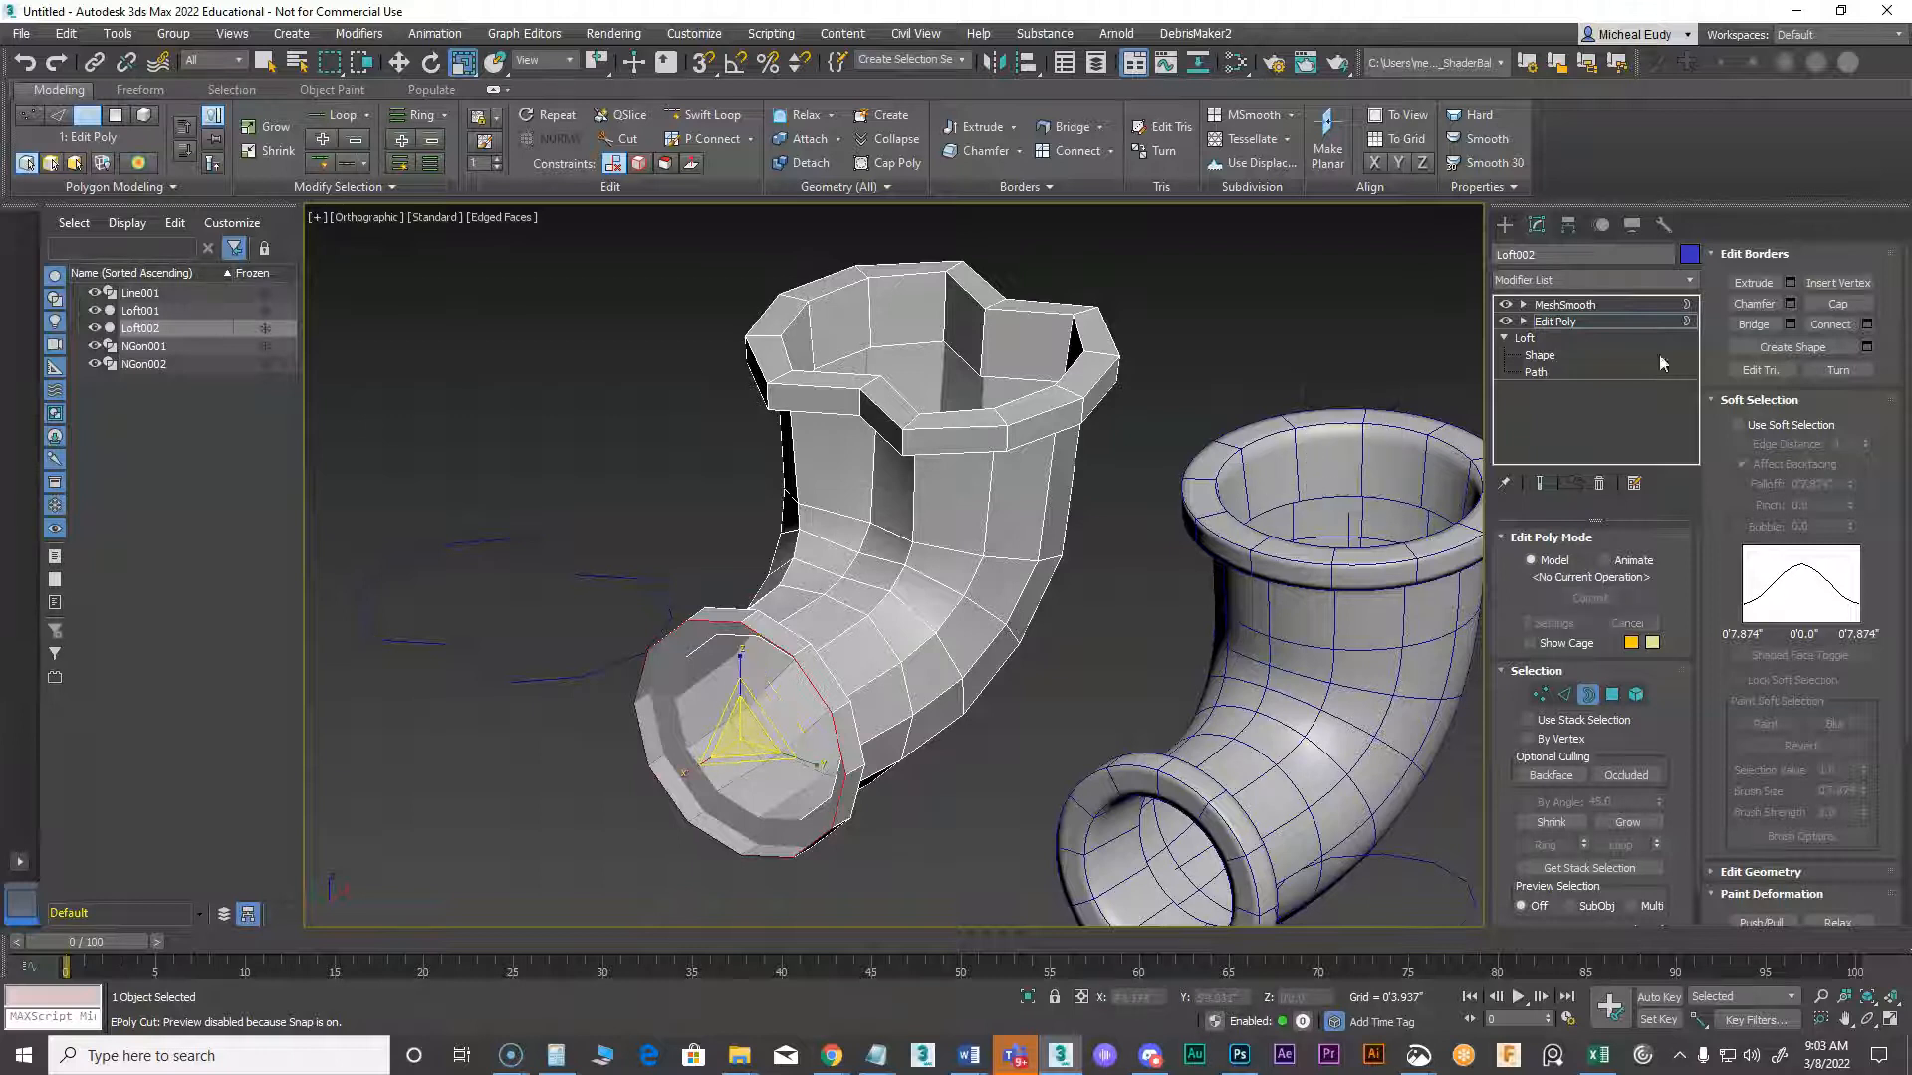
click(1790, 282)
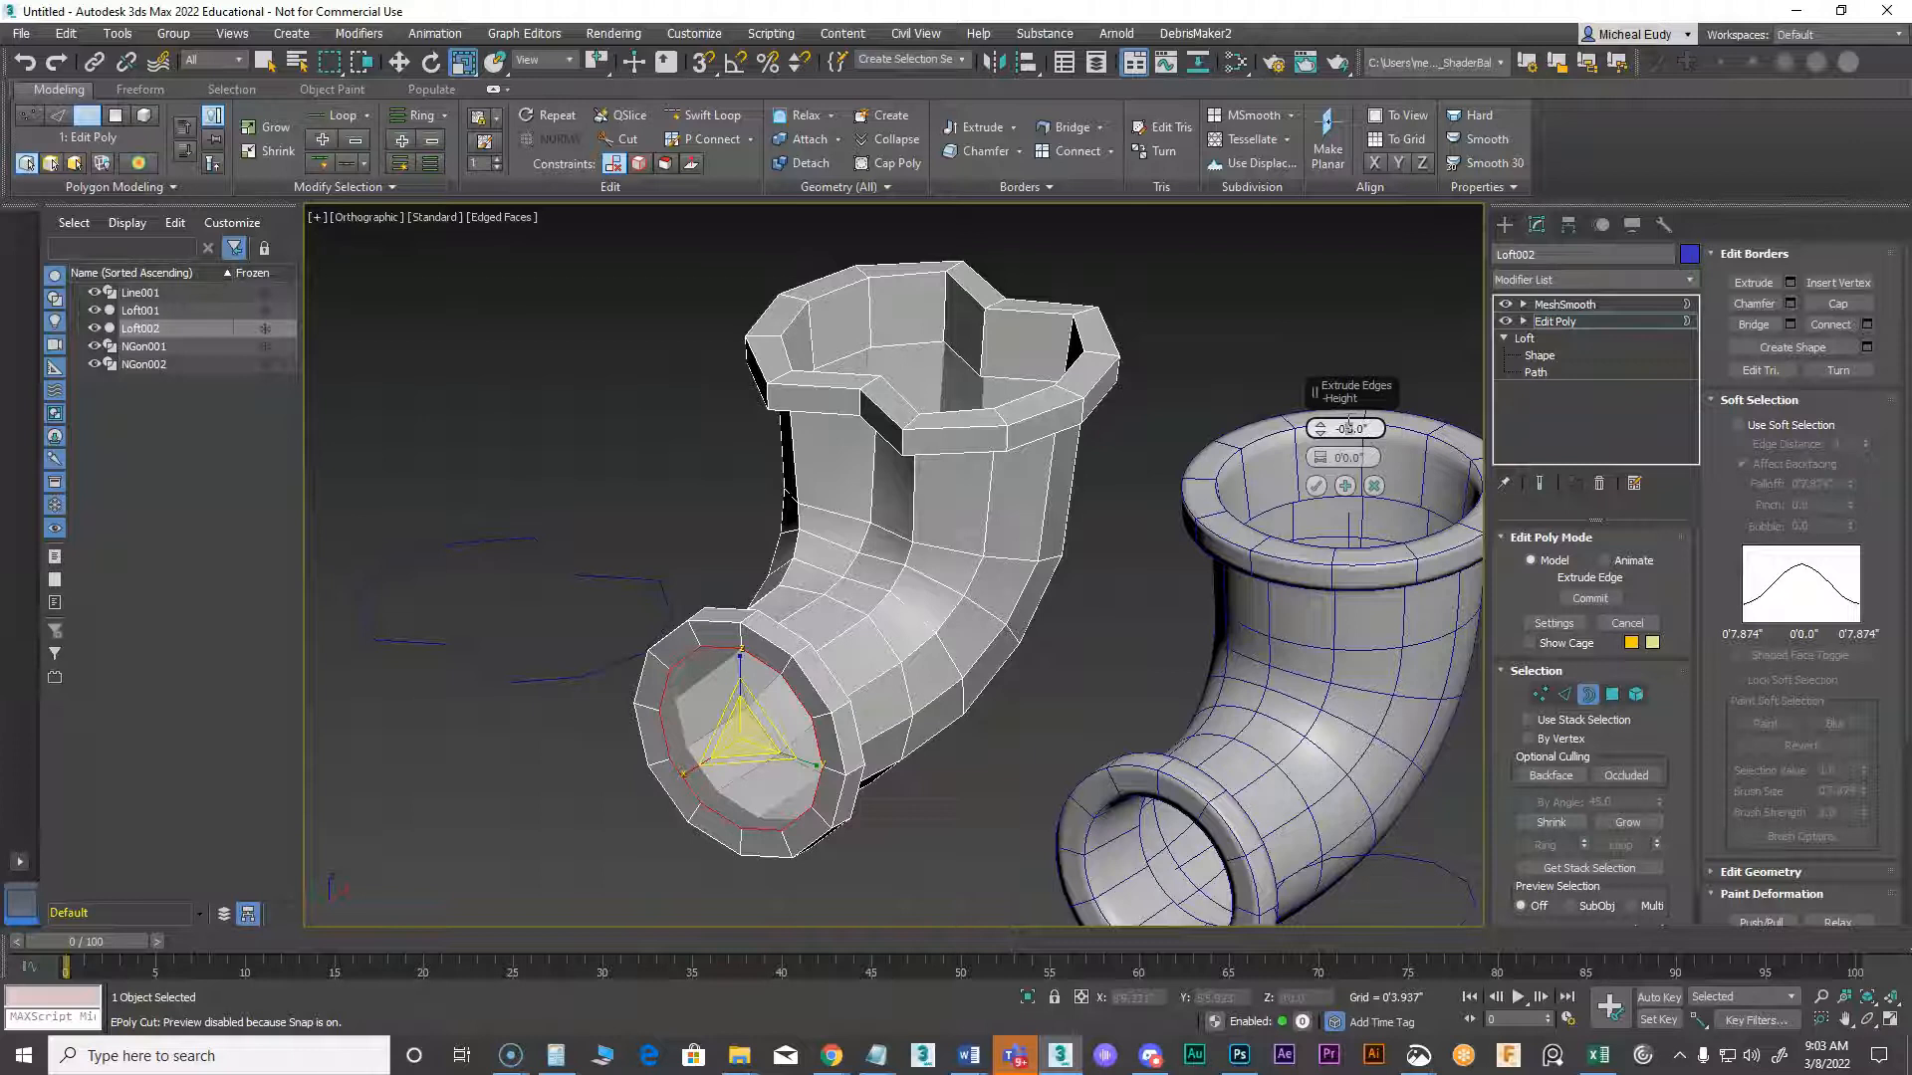
key(Return)
click(1315, 485)
Move the lower flange's inner border back inside the pipe, and exit the Border level
right_click(640, 780)
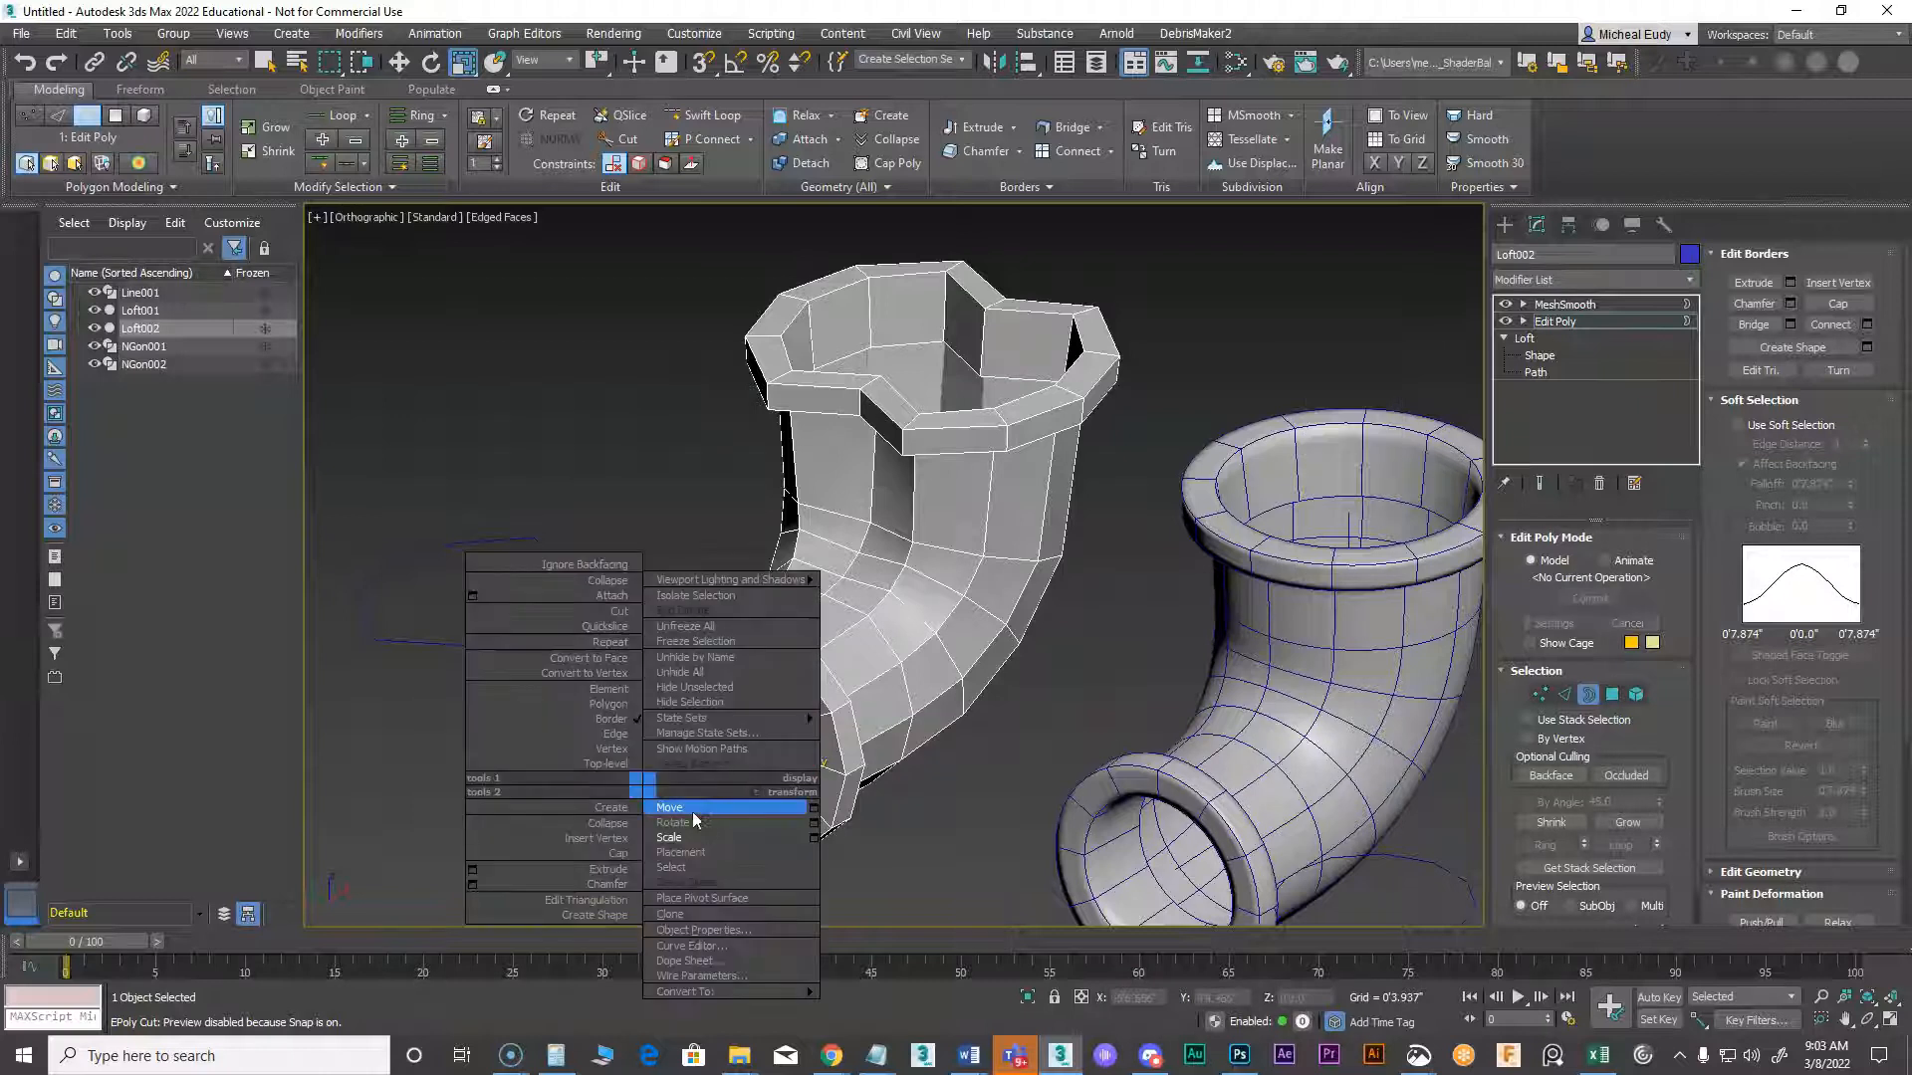
click(692, 799)
shift+drag(690, 772, 734, 748)
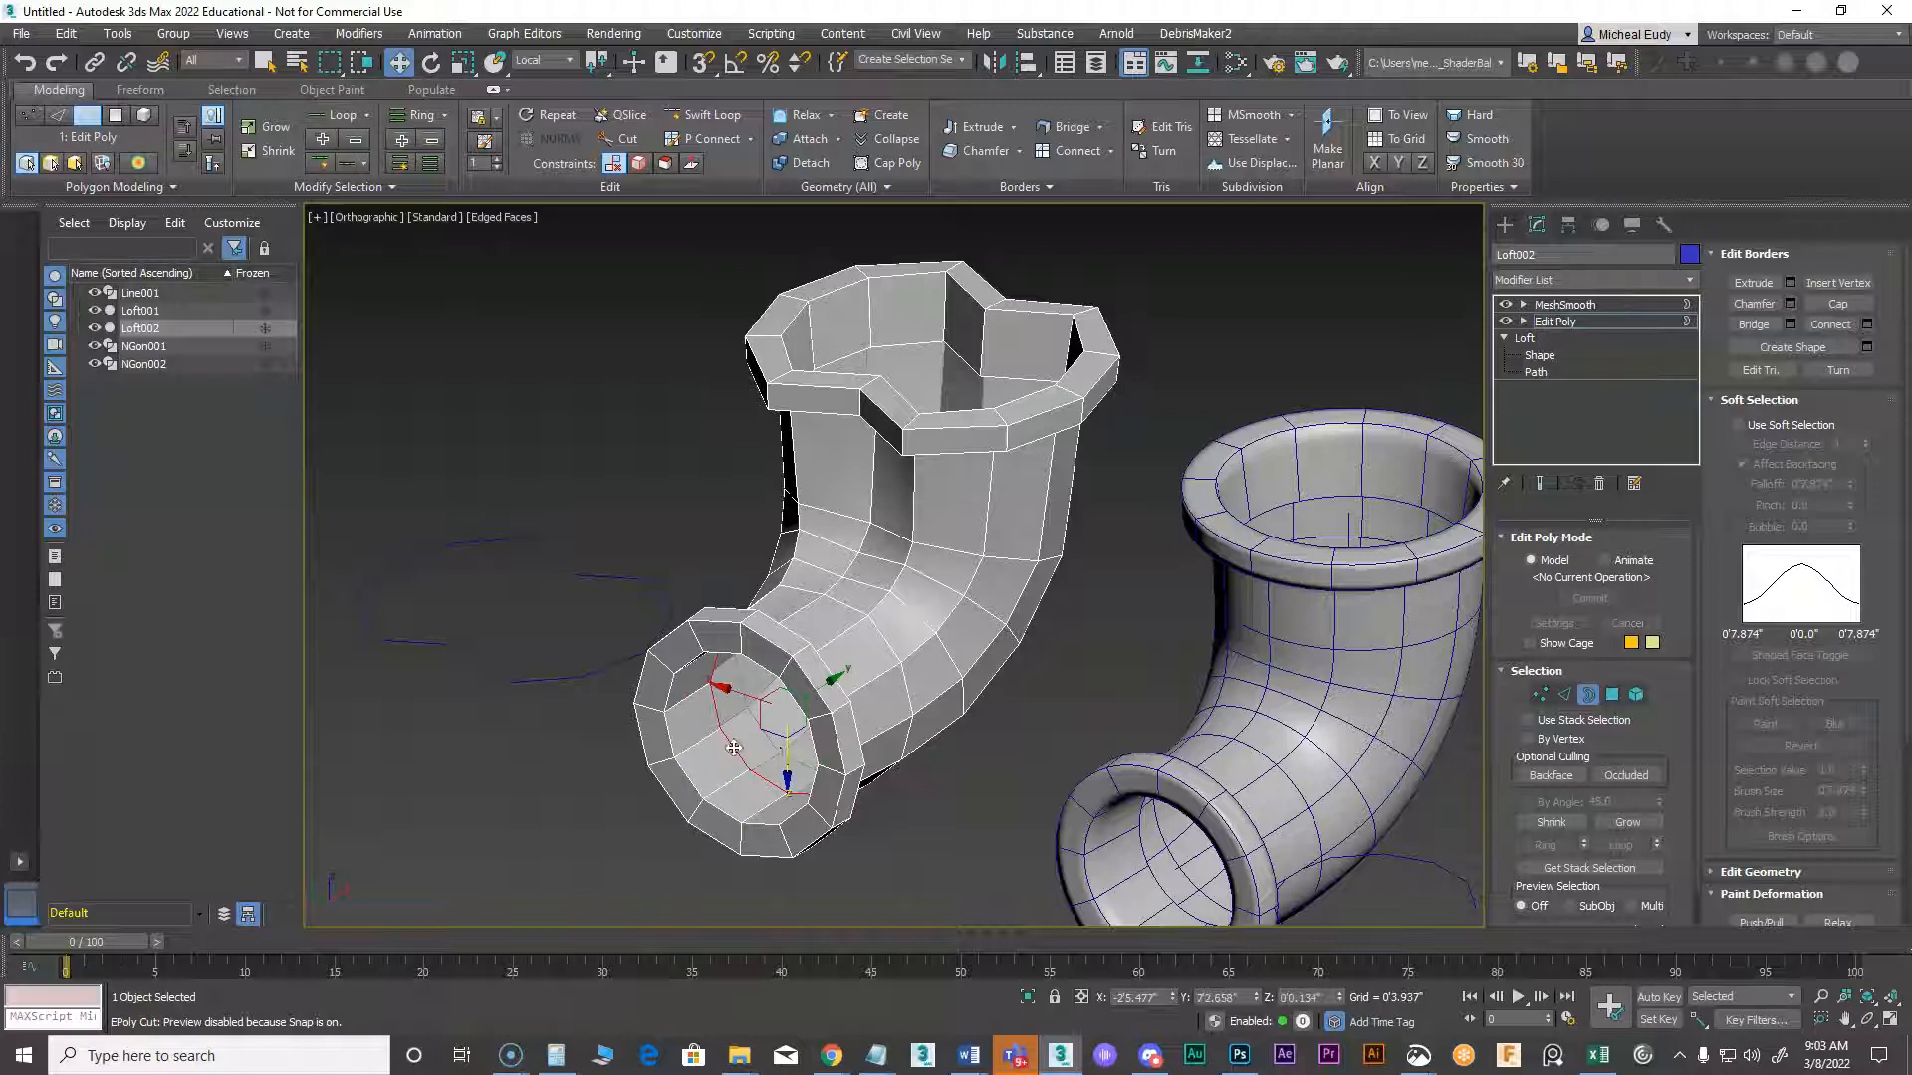
click(1588, 694)
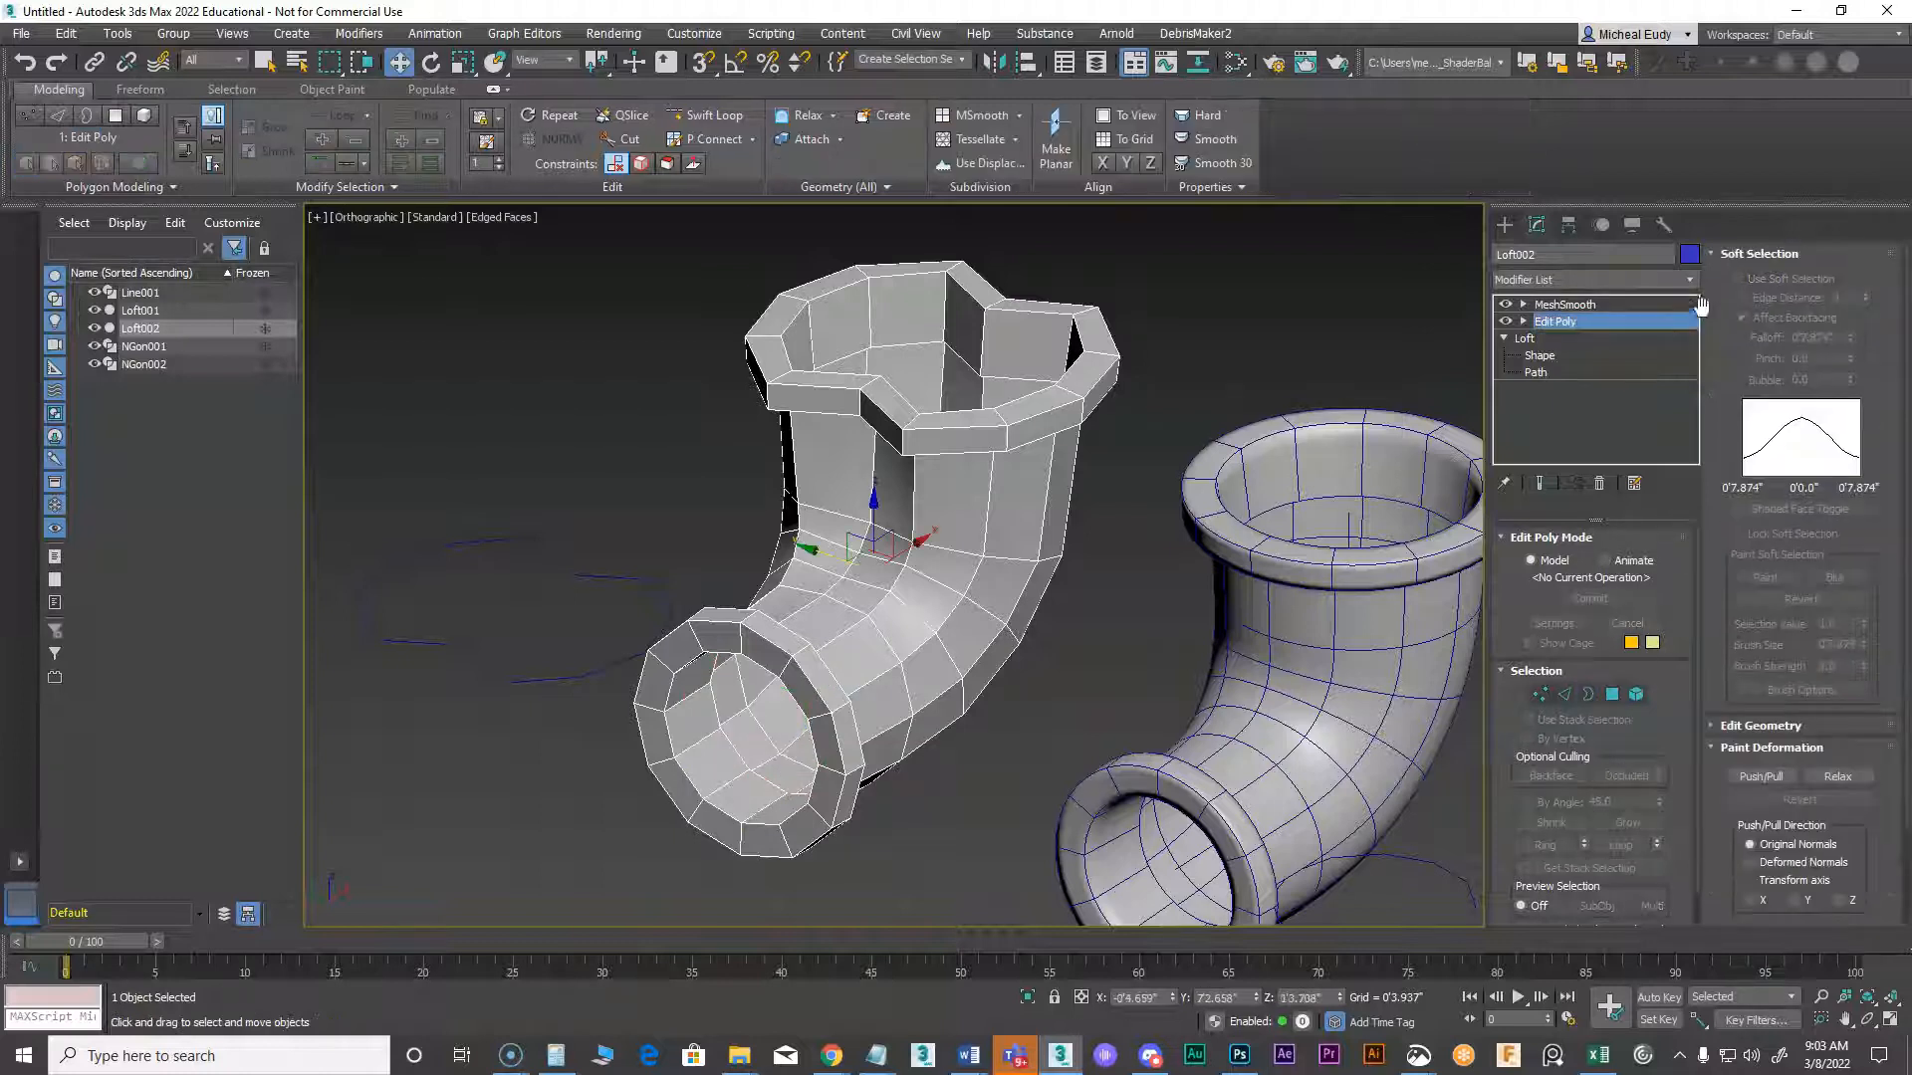
Remove the MeshSmooth modifier from the pipe and apply a CreaseSet modifier above Edit Poly
click(1643, 304)
click(1599, 483)
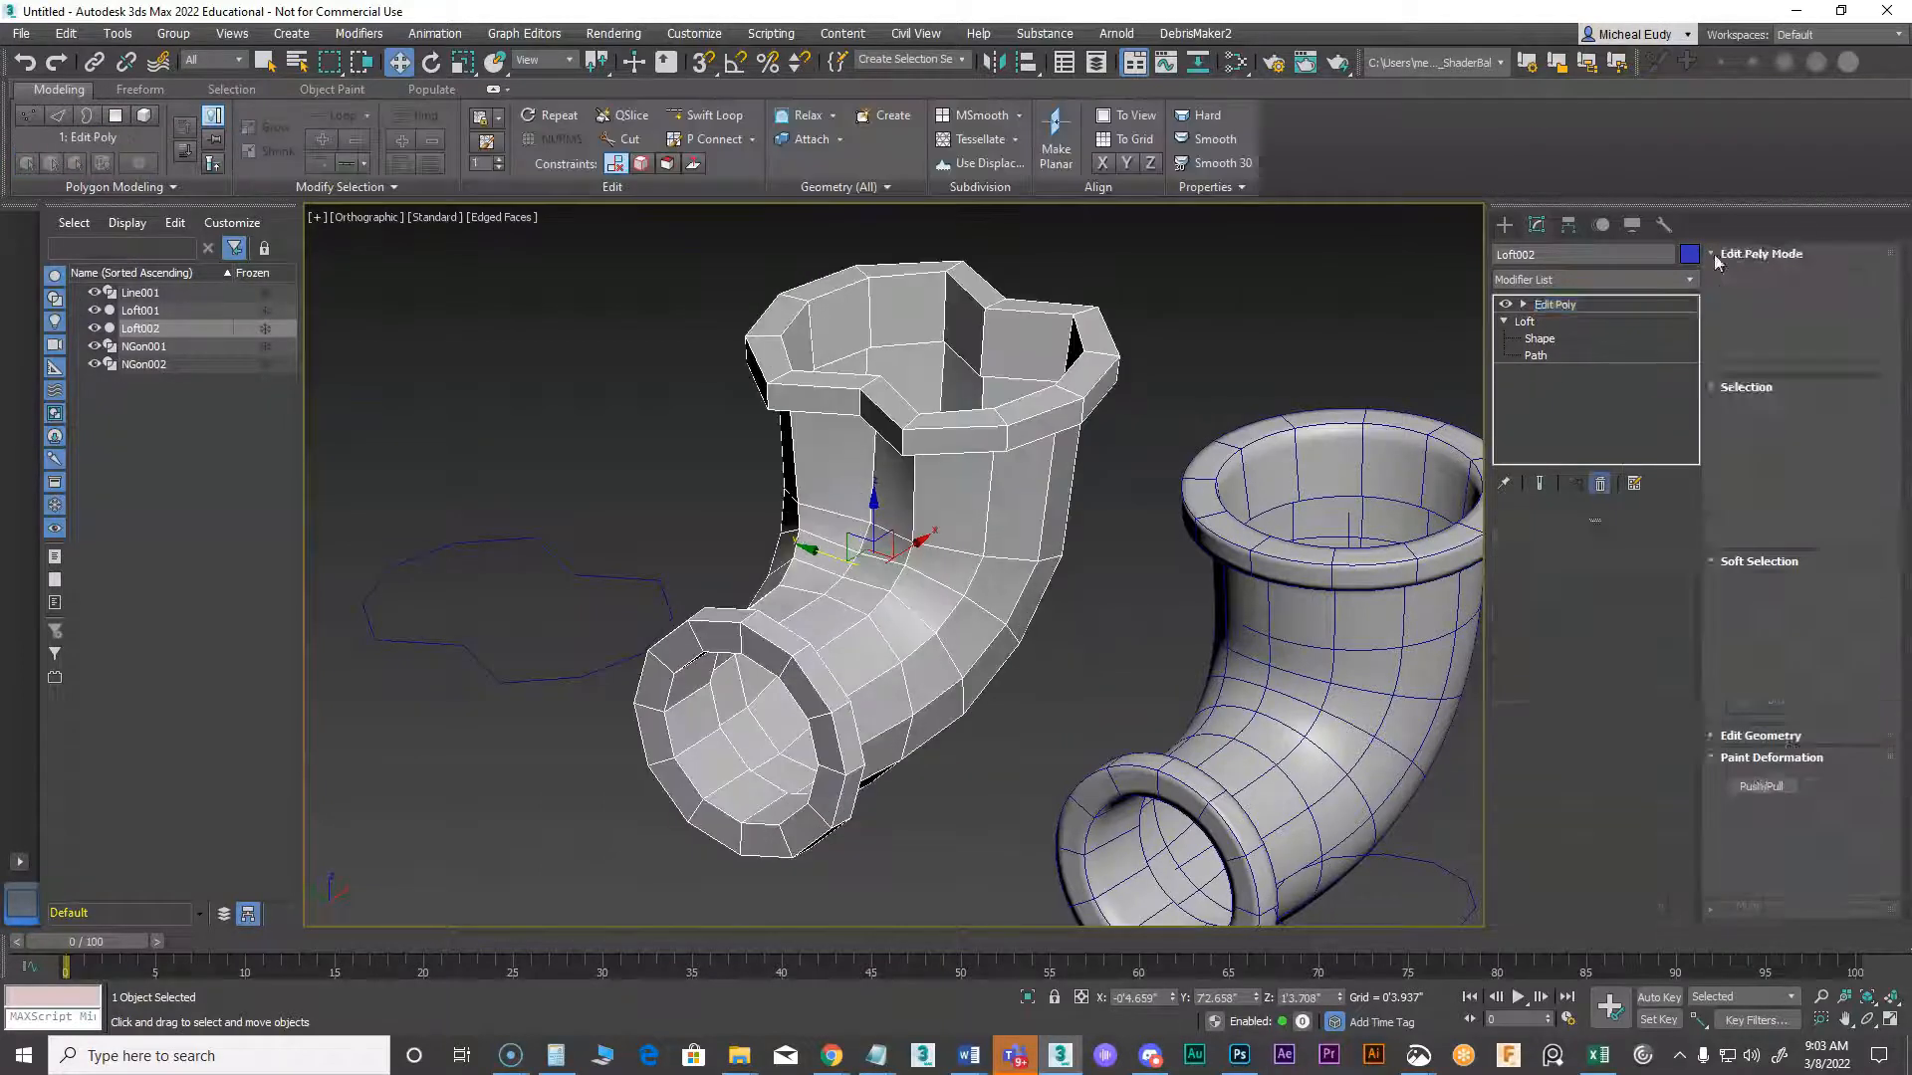
click(1688, 287)
drag(1689, 370, 1689, 436)
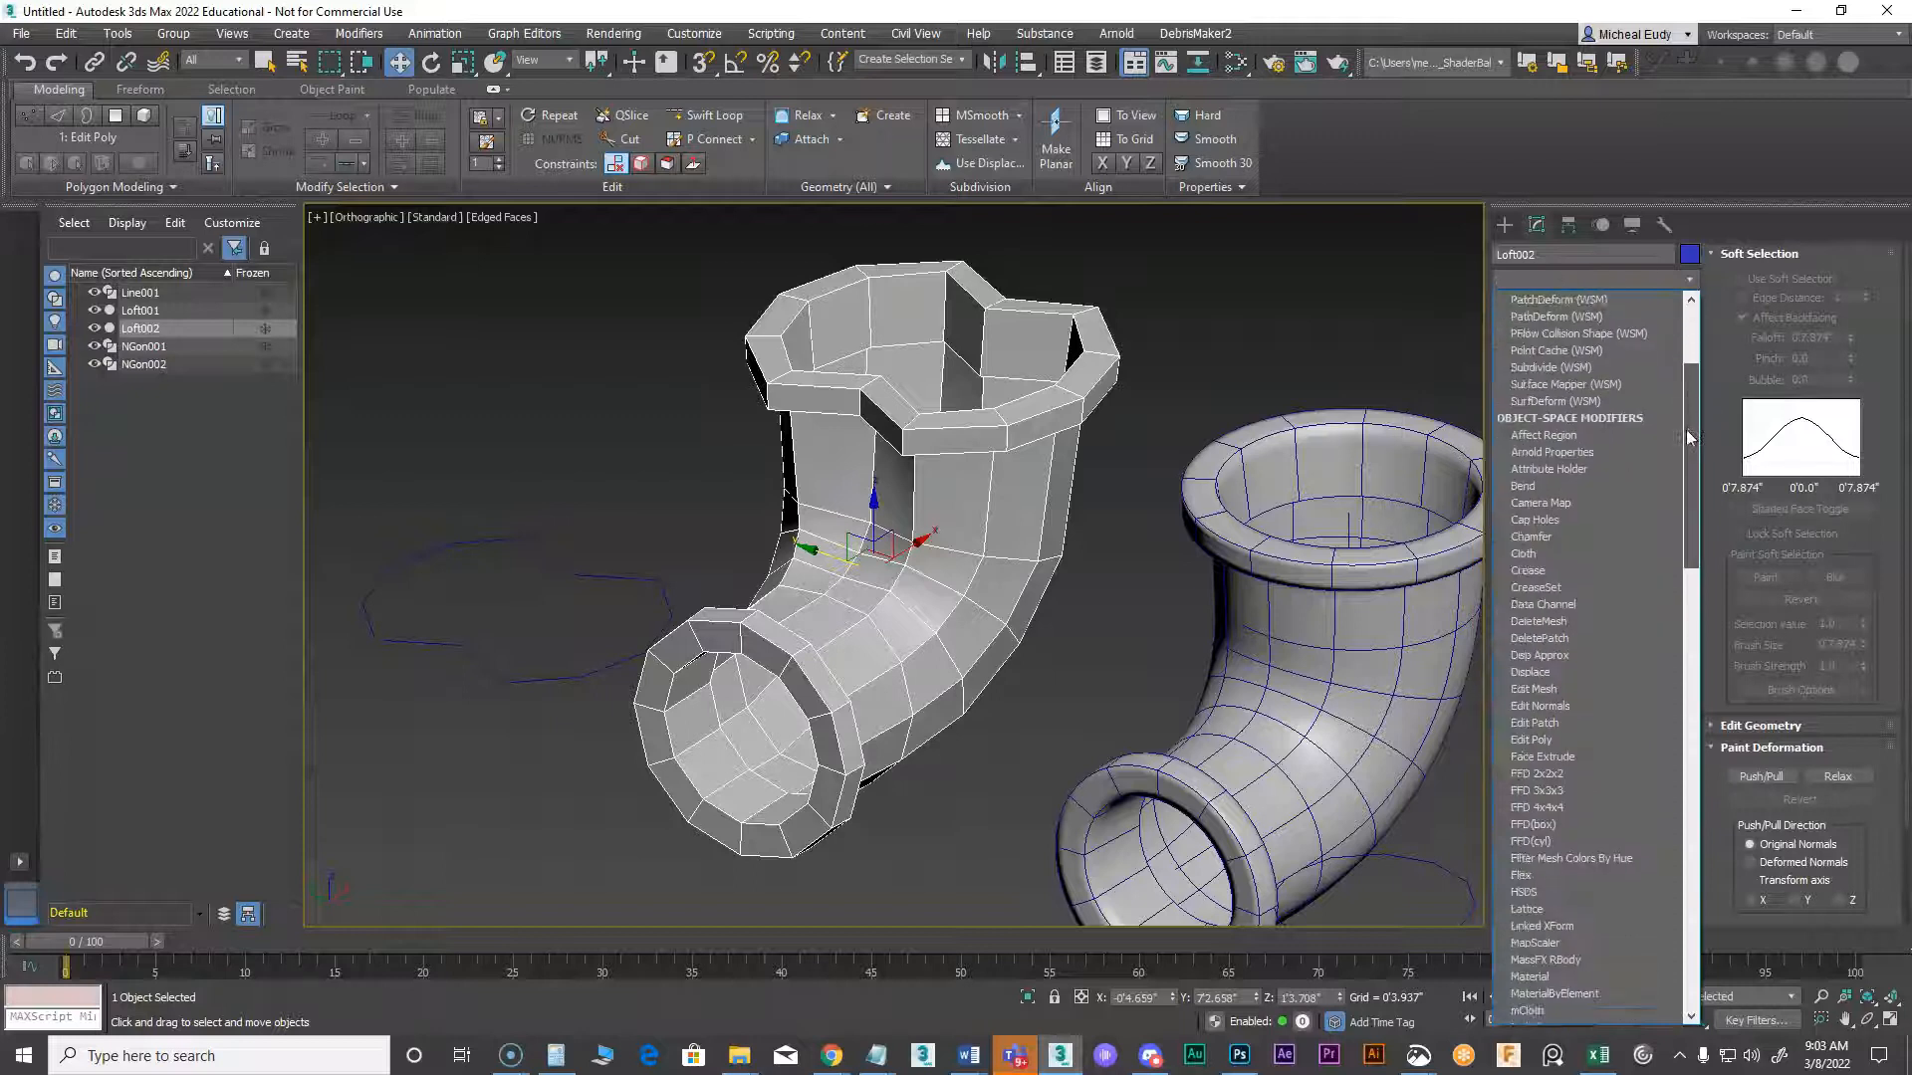
click(1553, 589)
At the CreaseSet Edge level, select the lower flange's inner and outer rim edge loops and create a crease set from them
click(1524, 305)
click(1559, 339)
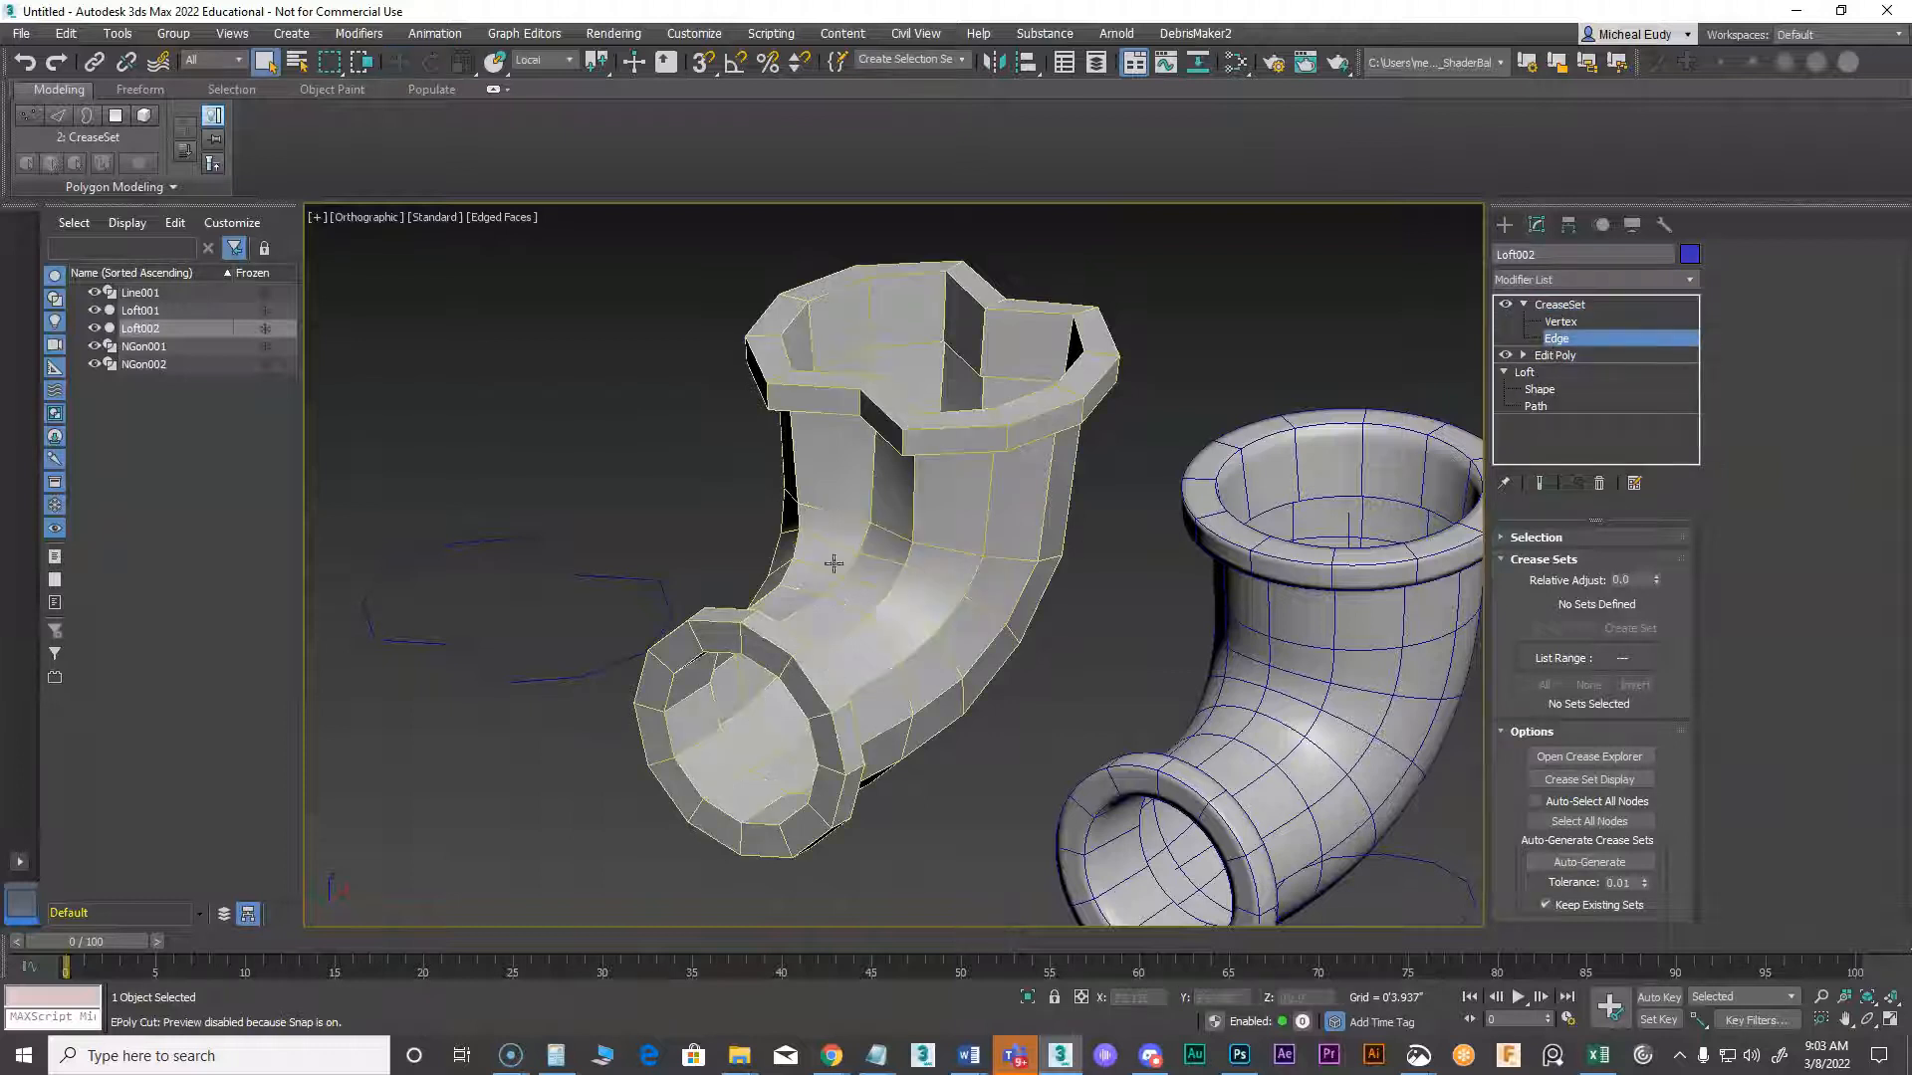
scroll(749, 616, up, 2)
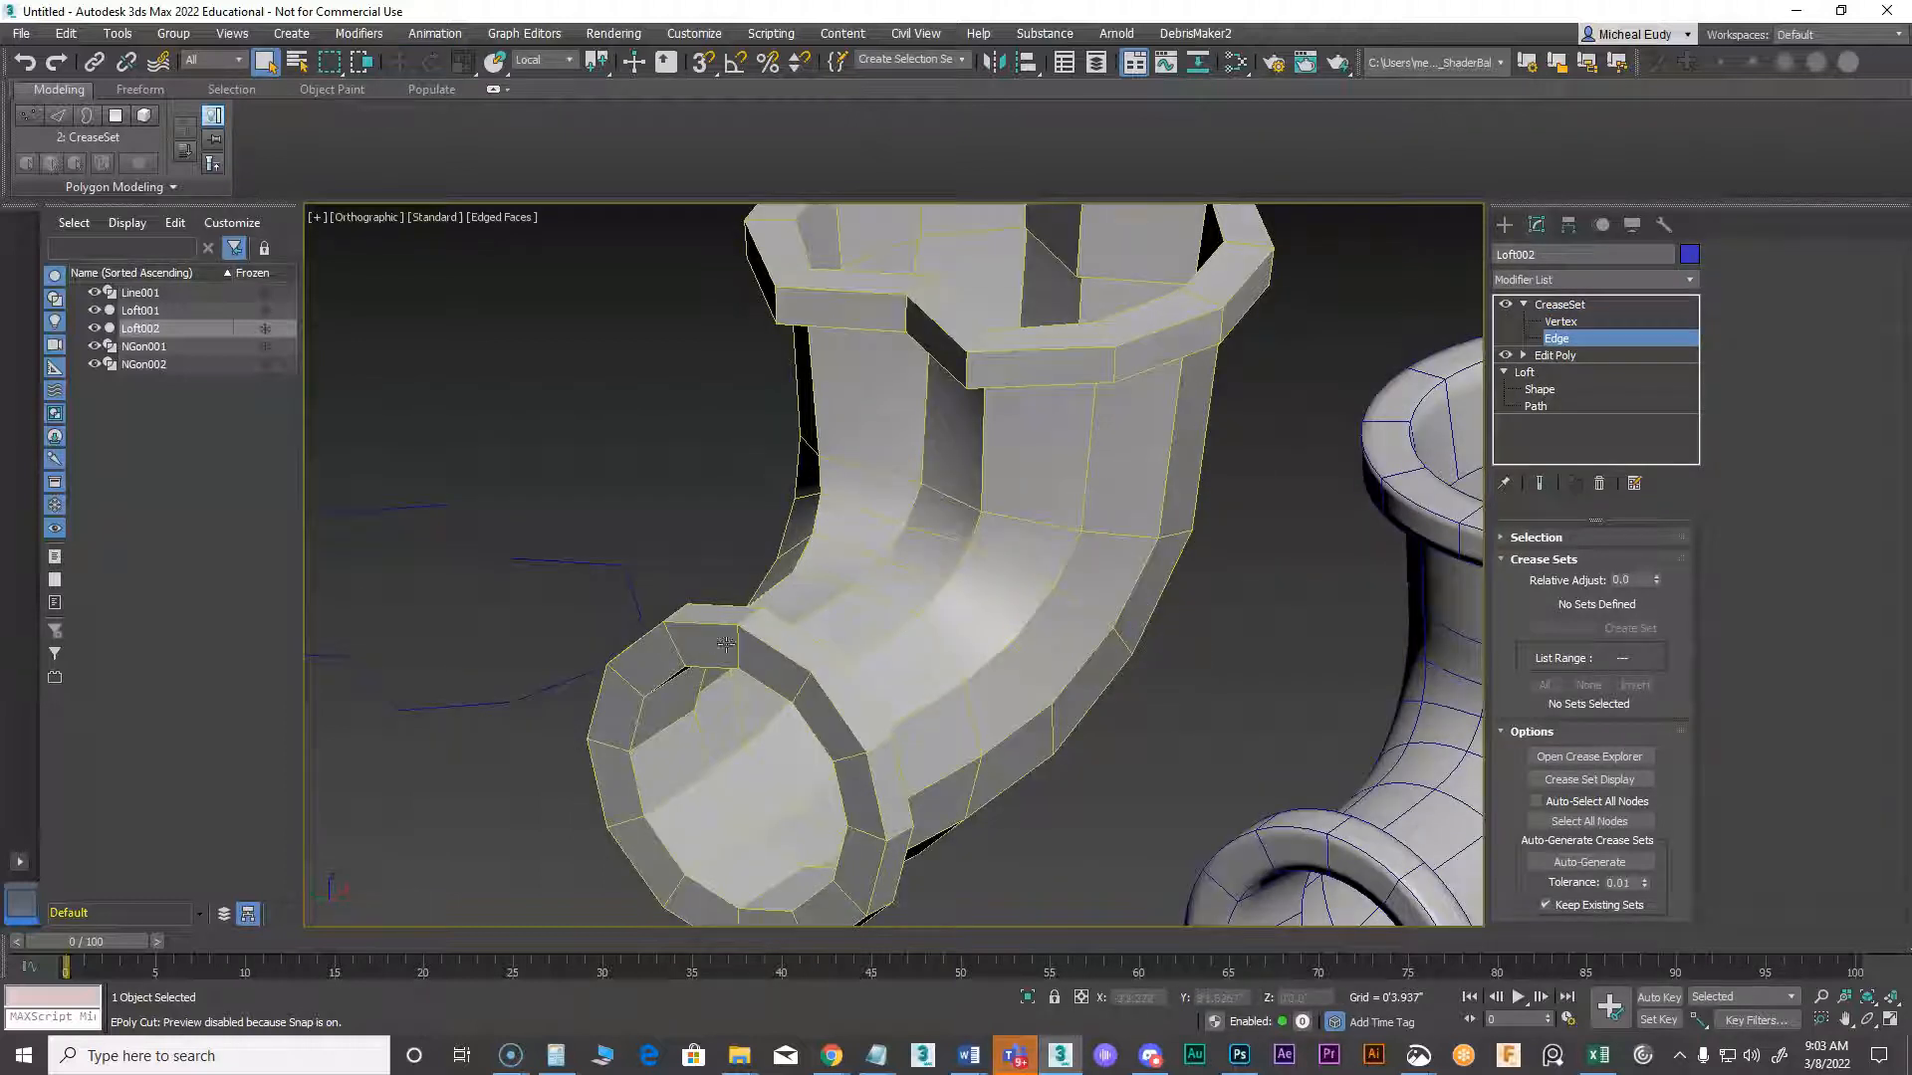
scroll(712, 648, up, 1)
double_click(723, 675)
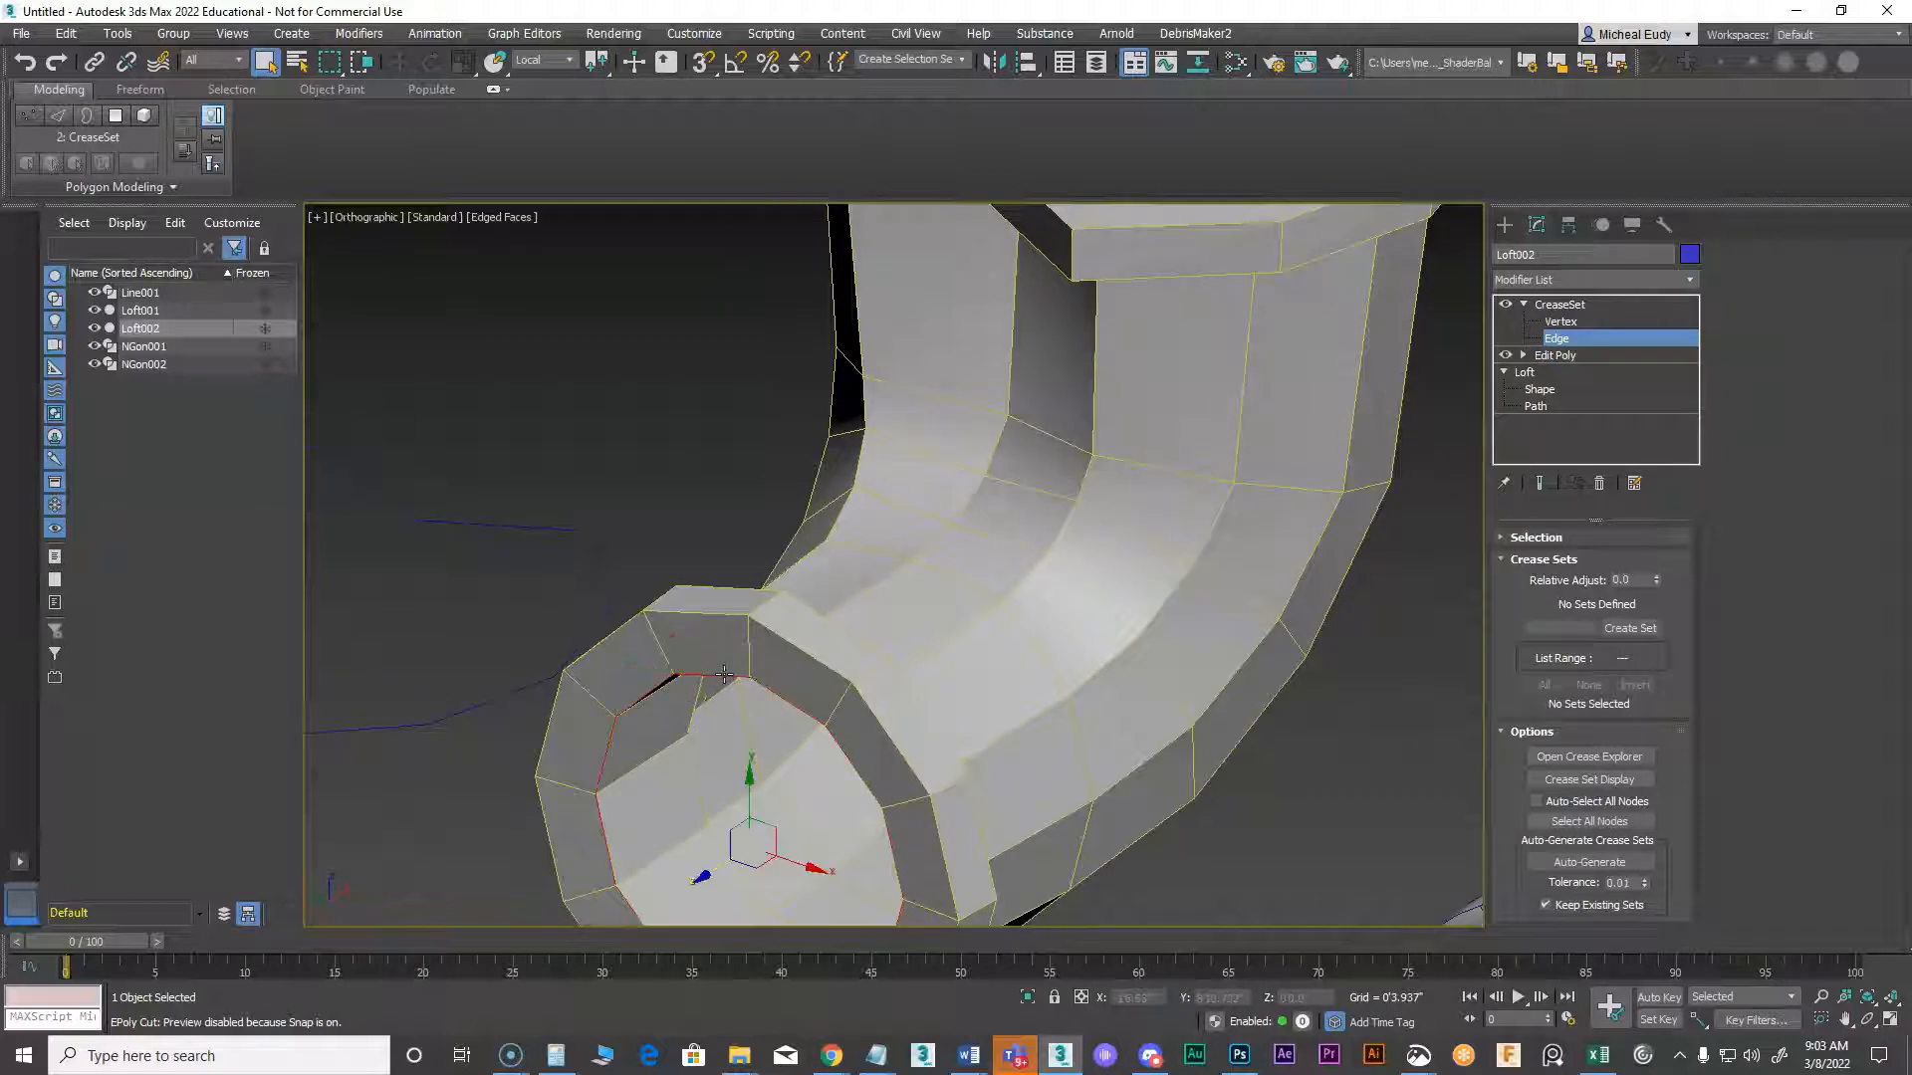
ctrl+double_click(704, 614)
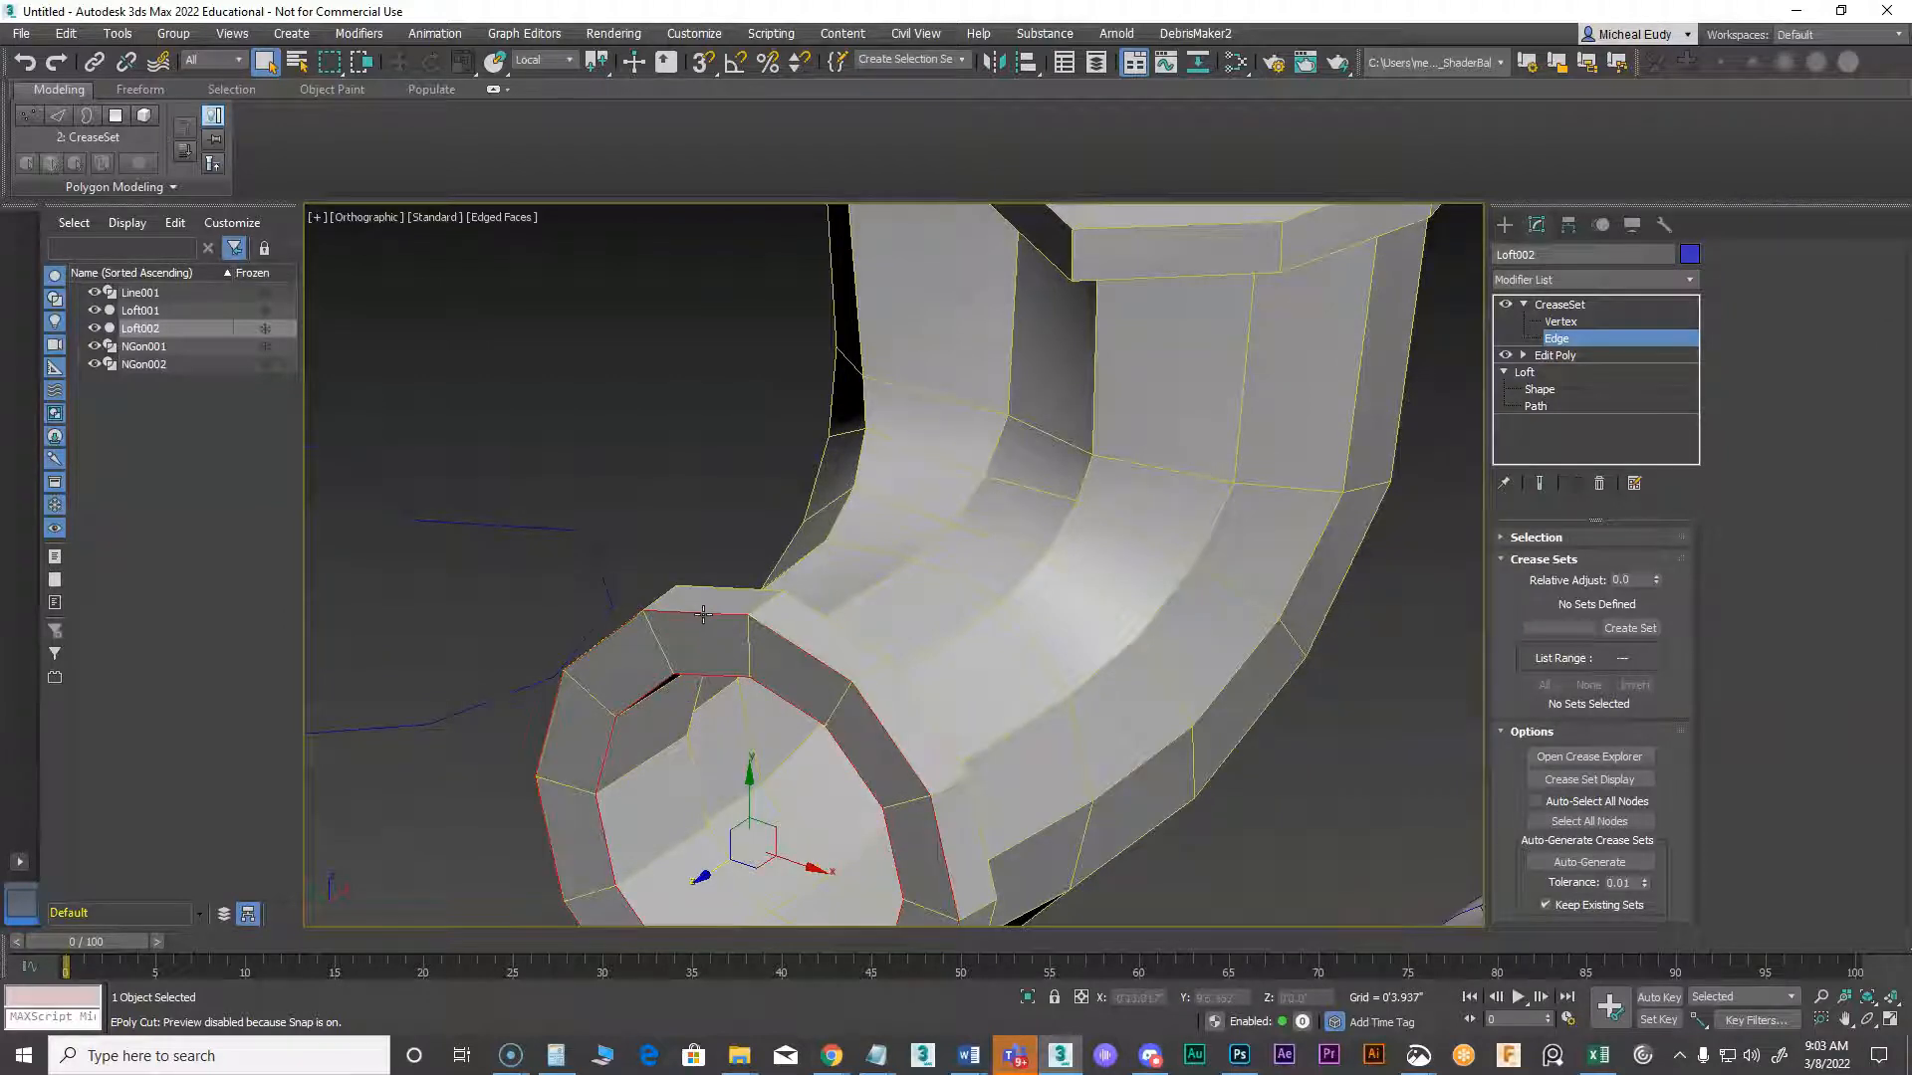
middle_drag(821, 655, 882, 646)
key(super)
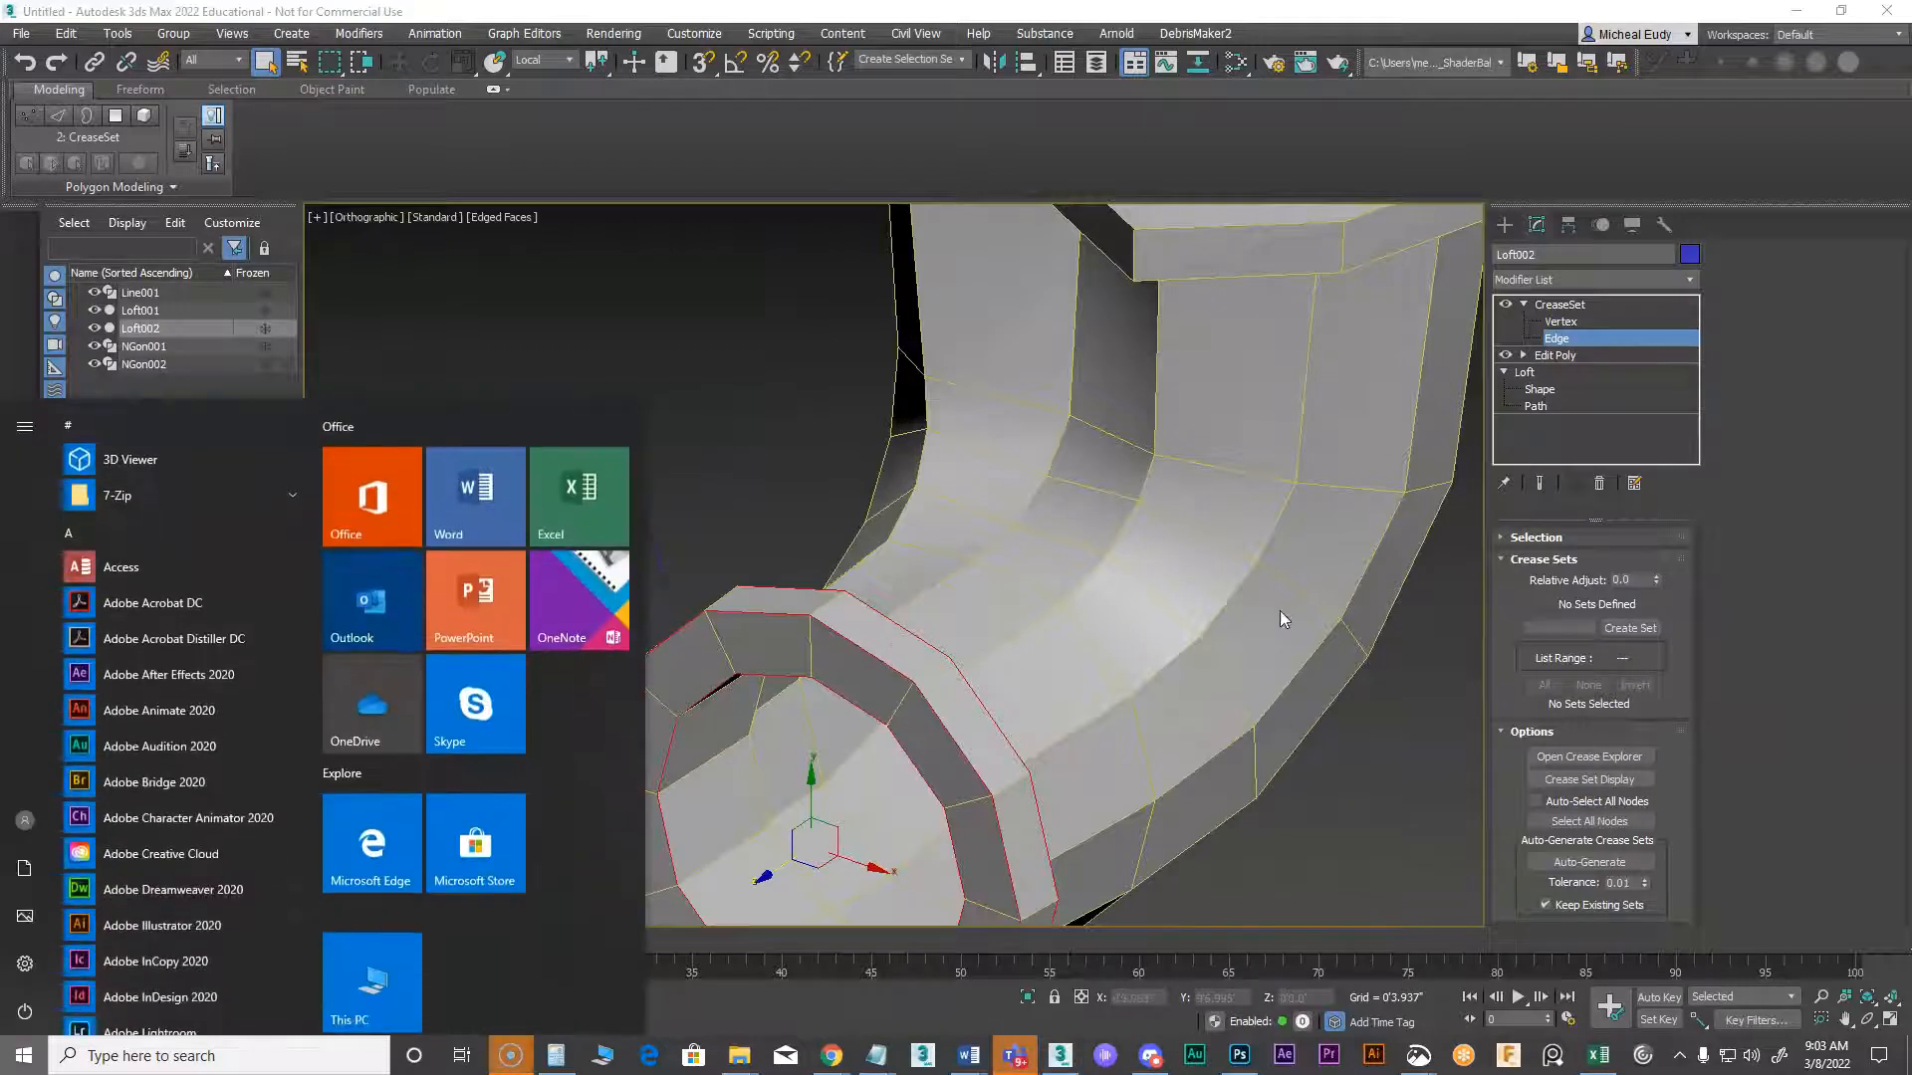
click(828, 287)
key(ctrl+z)
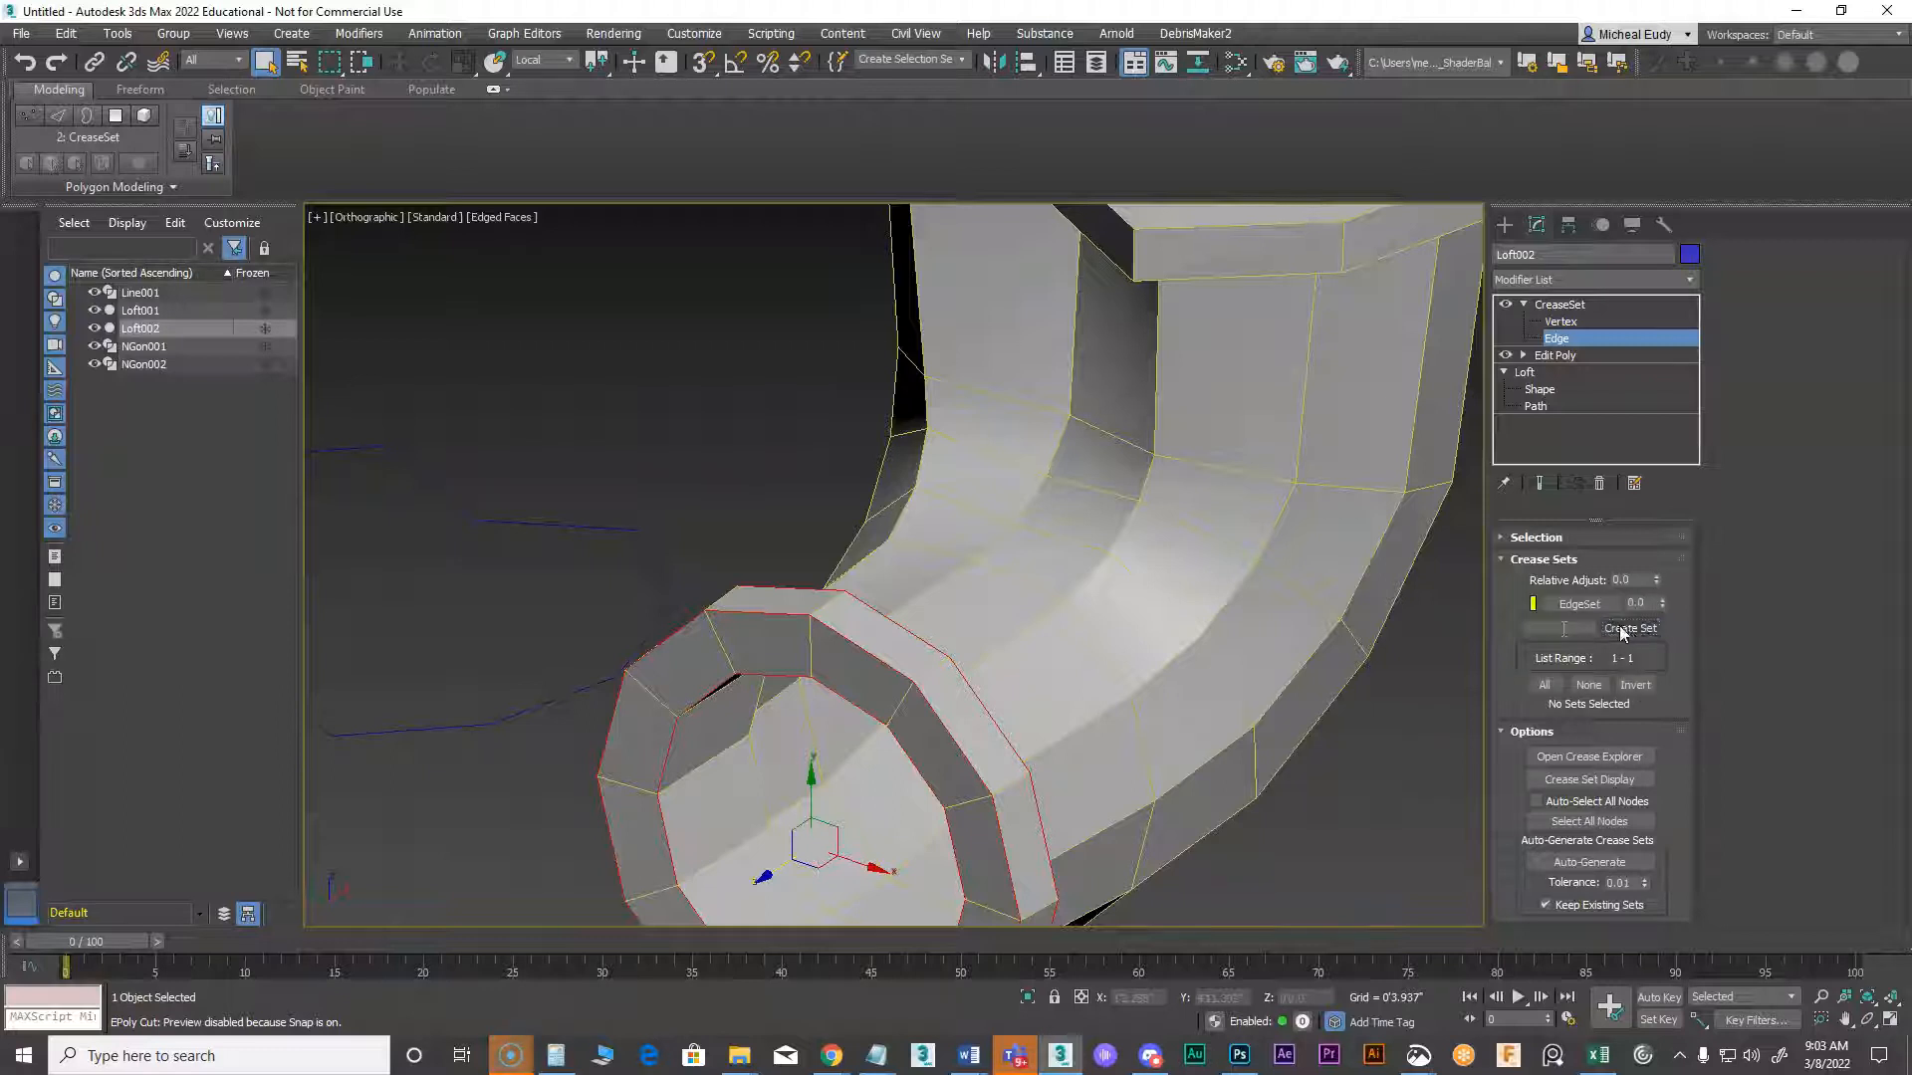
Rename the new crease set as Outside Eddge
right_click(1571, 607)
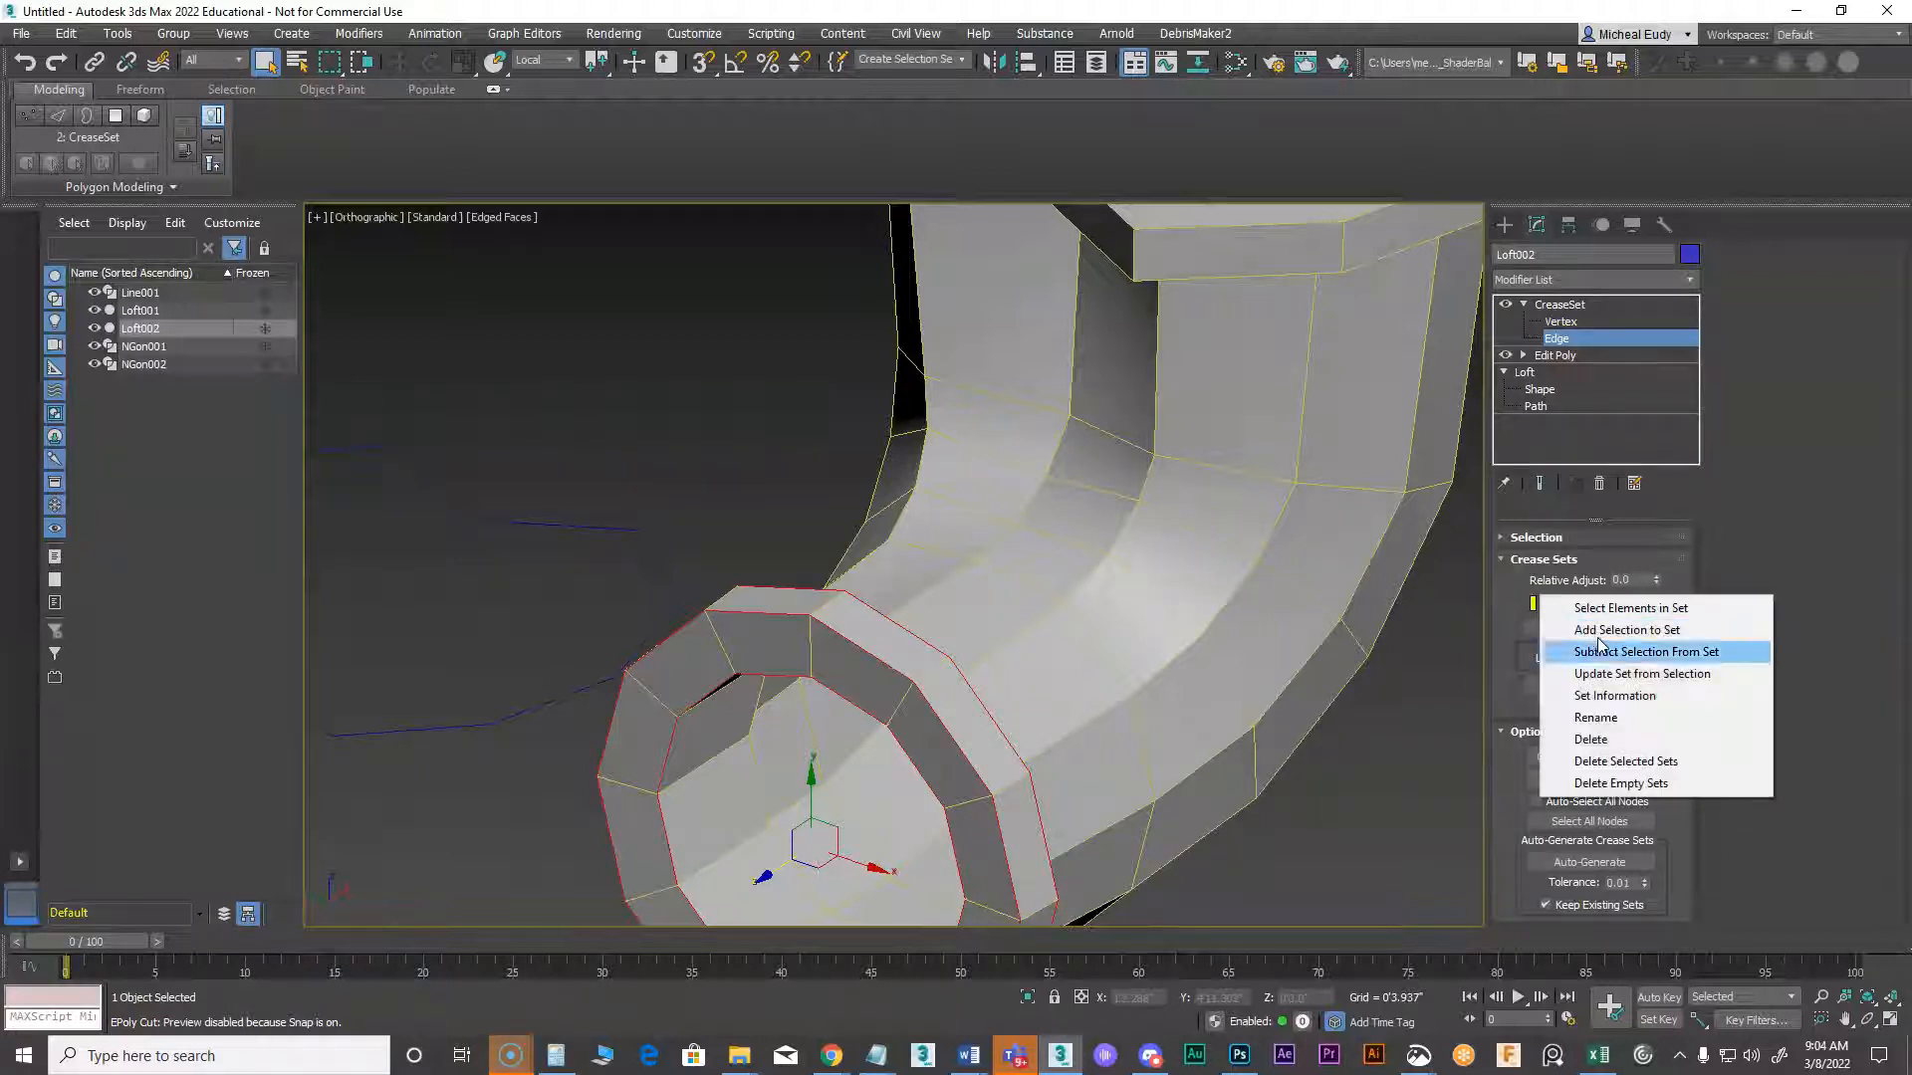
click(1595, 717)
text(O)
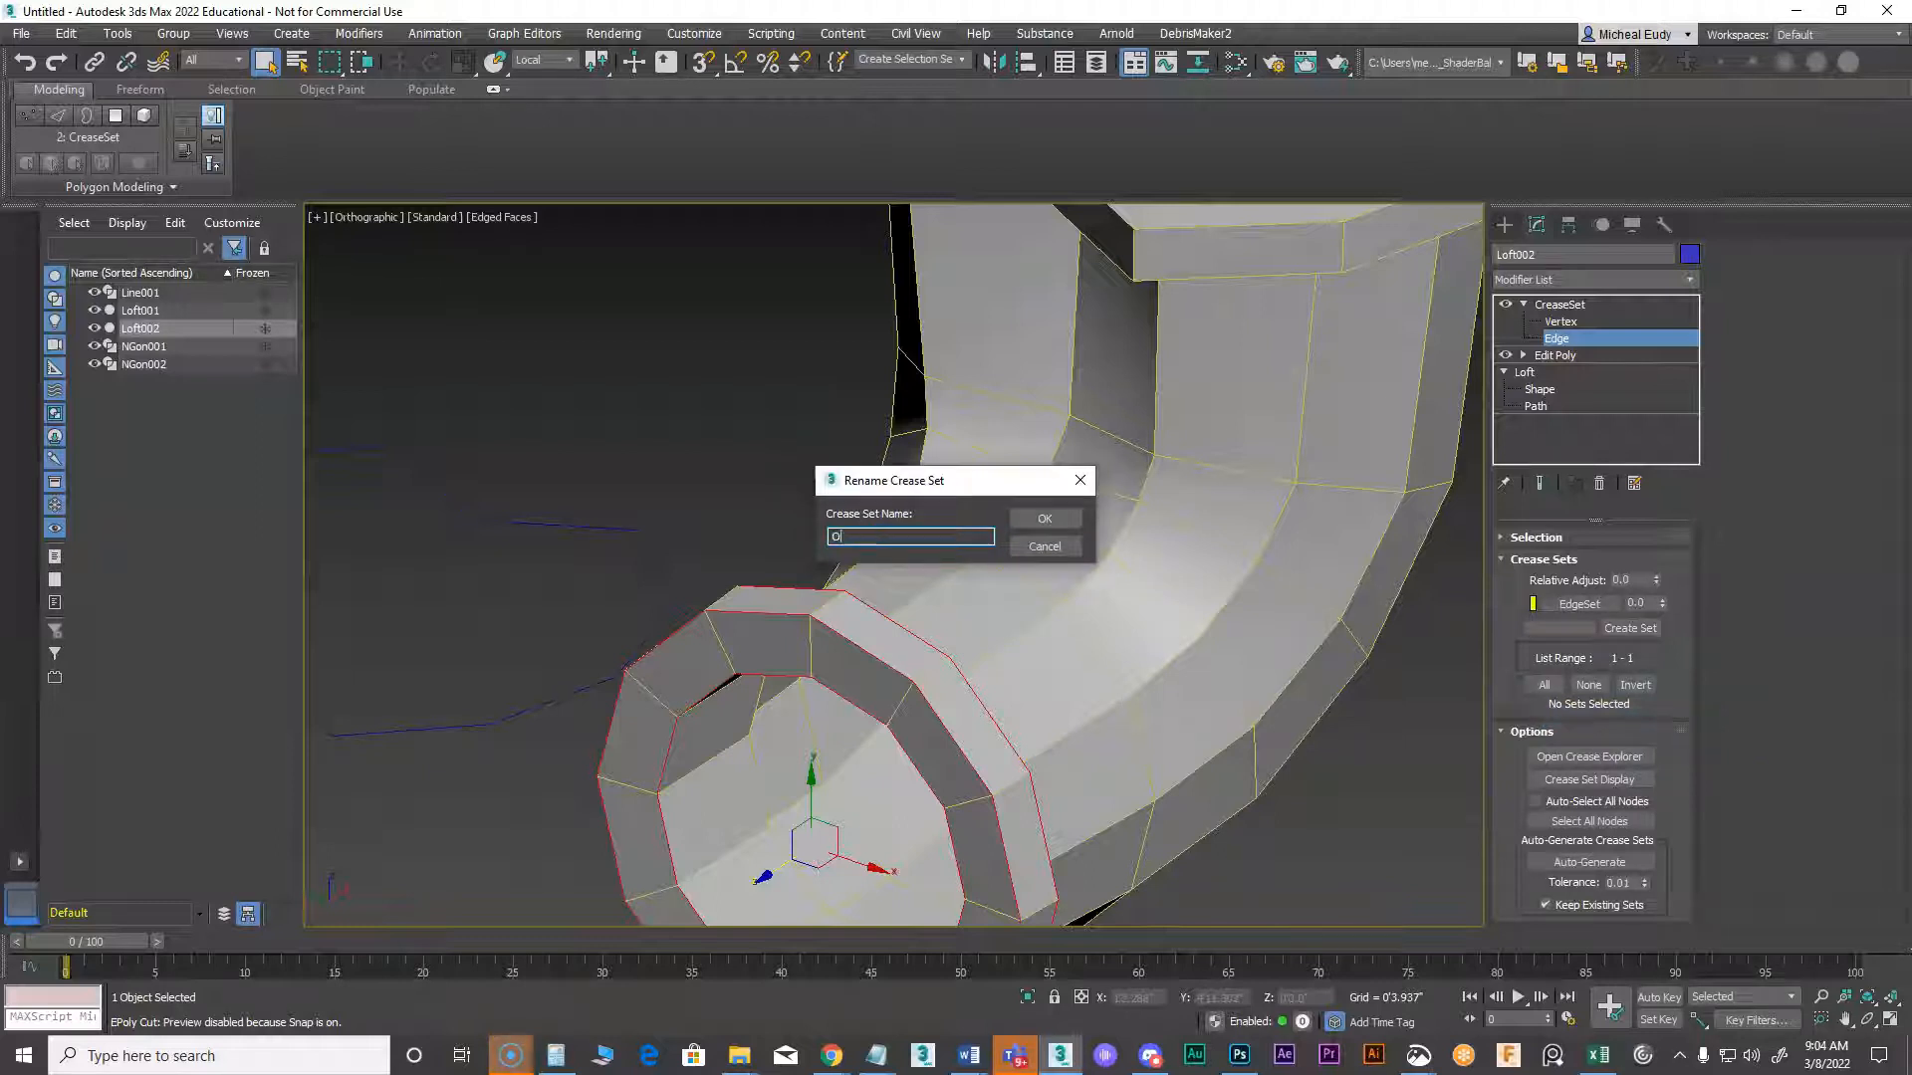
text(utside Eddge)
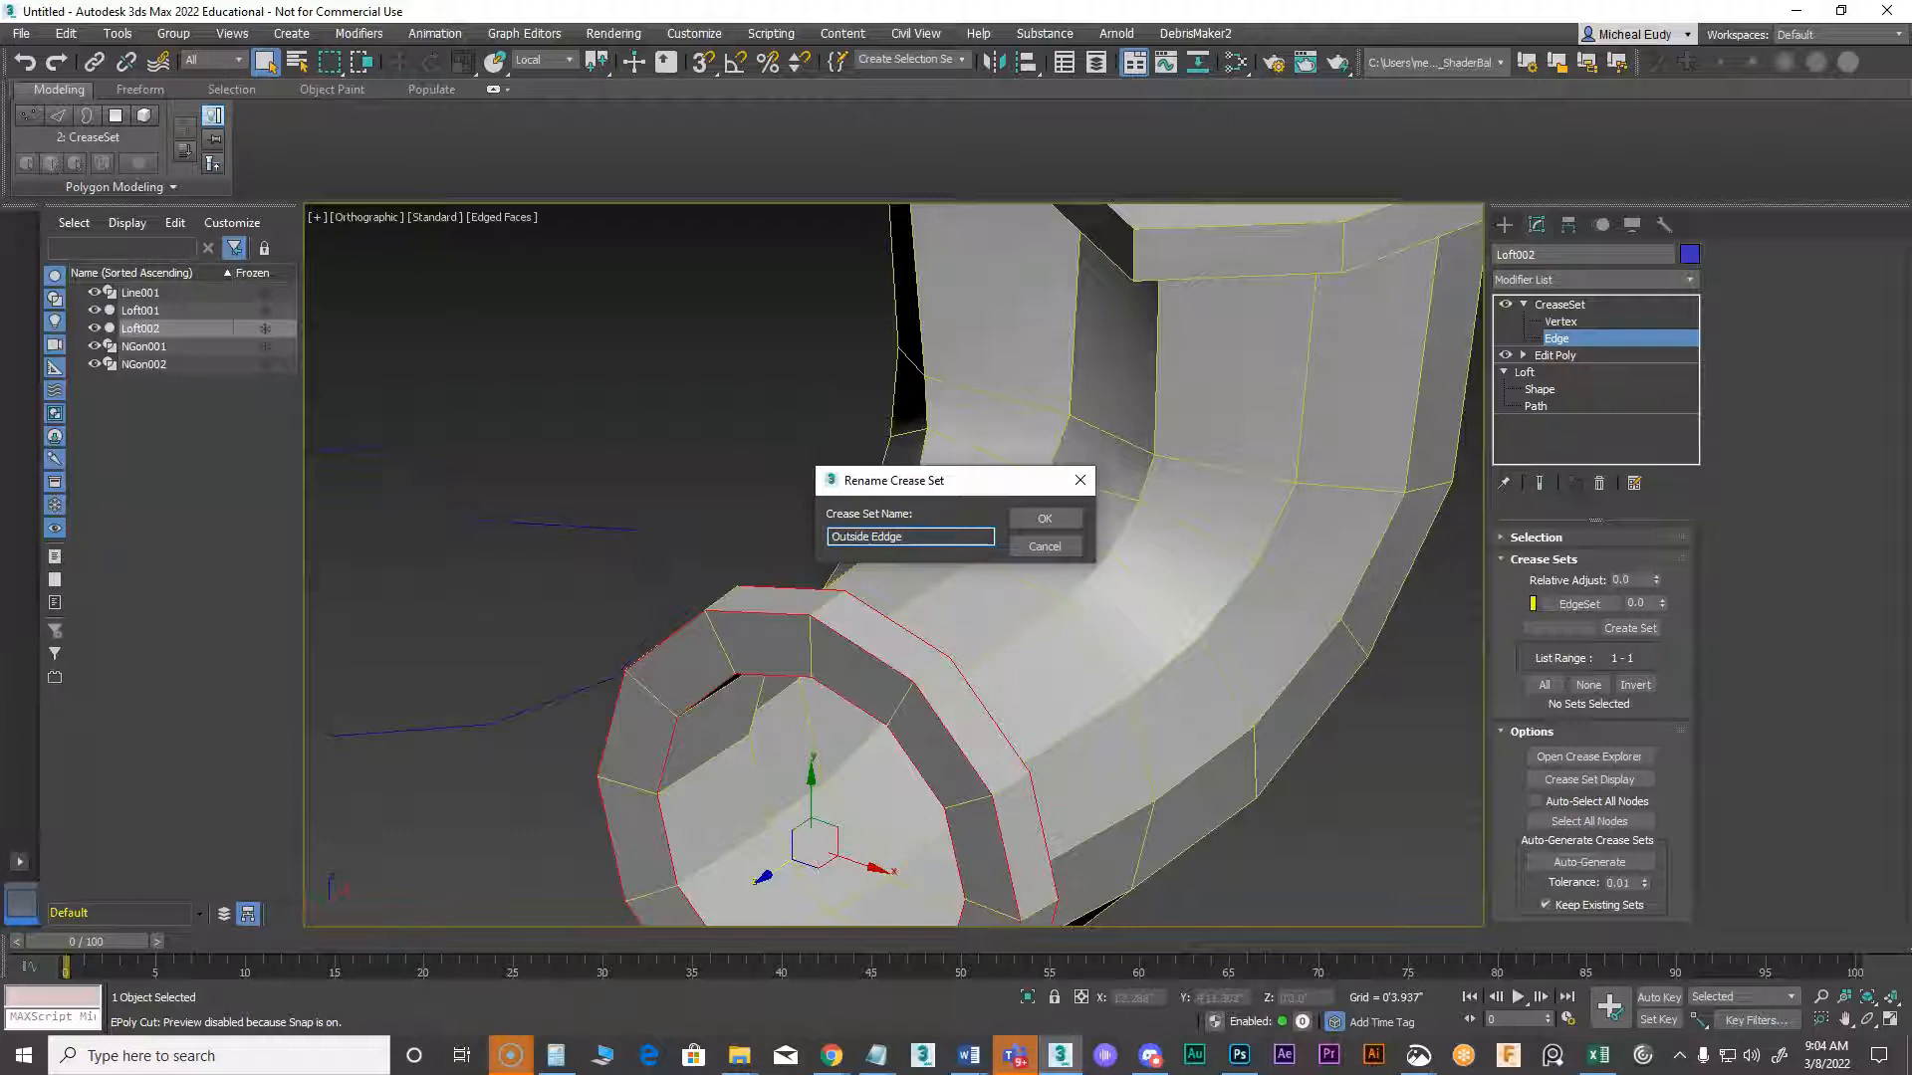
key(Return)
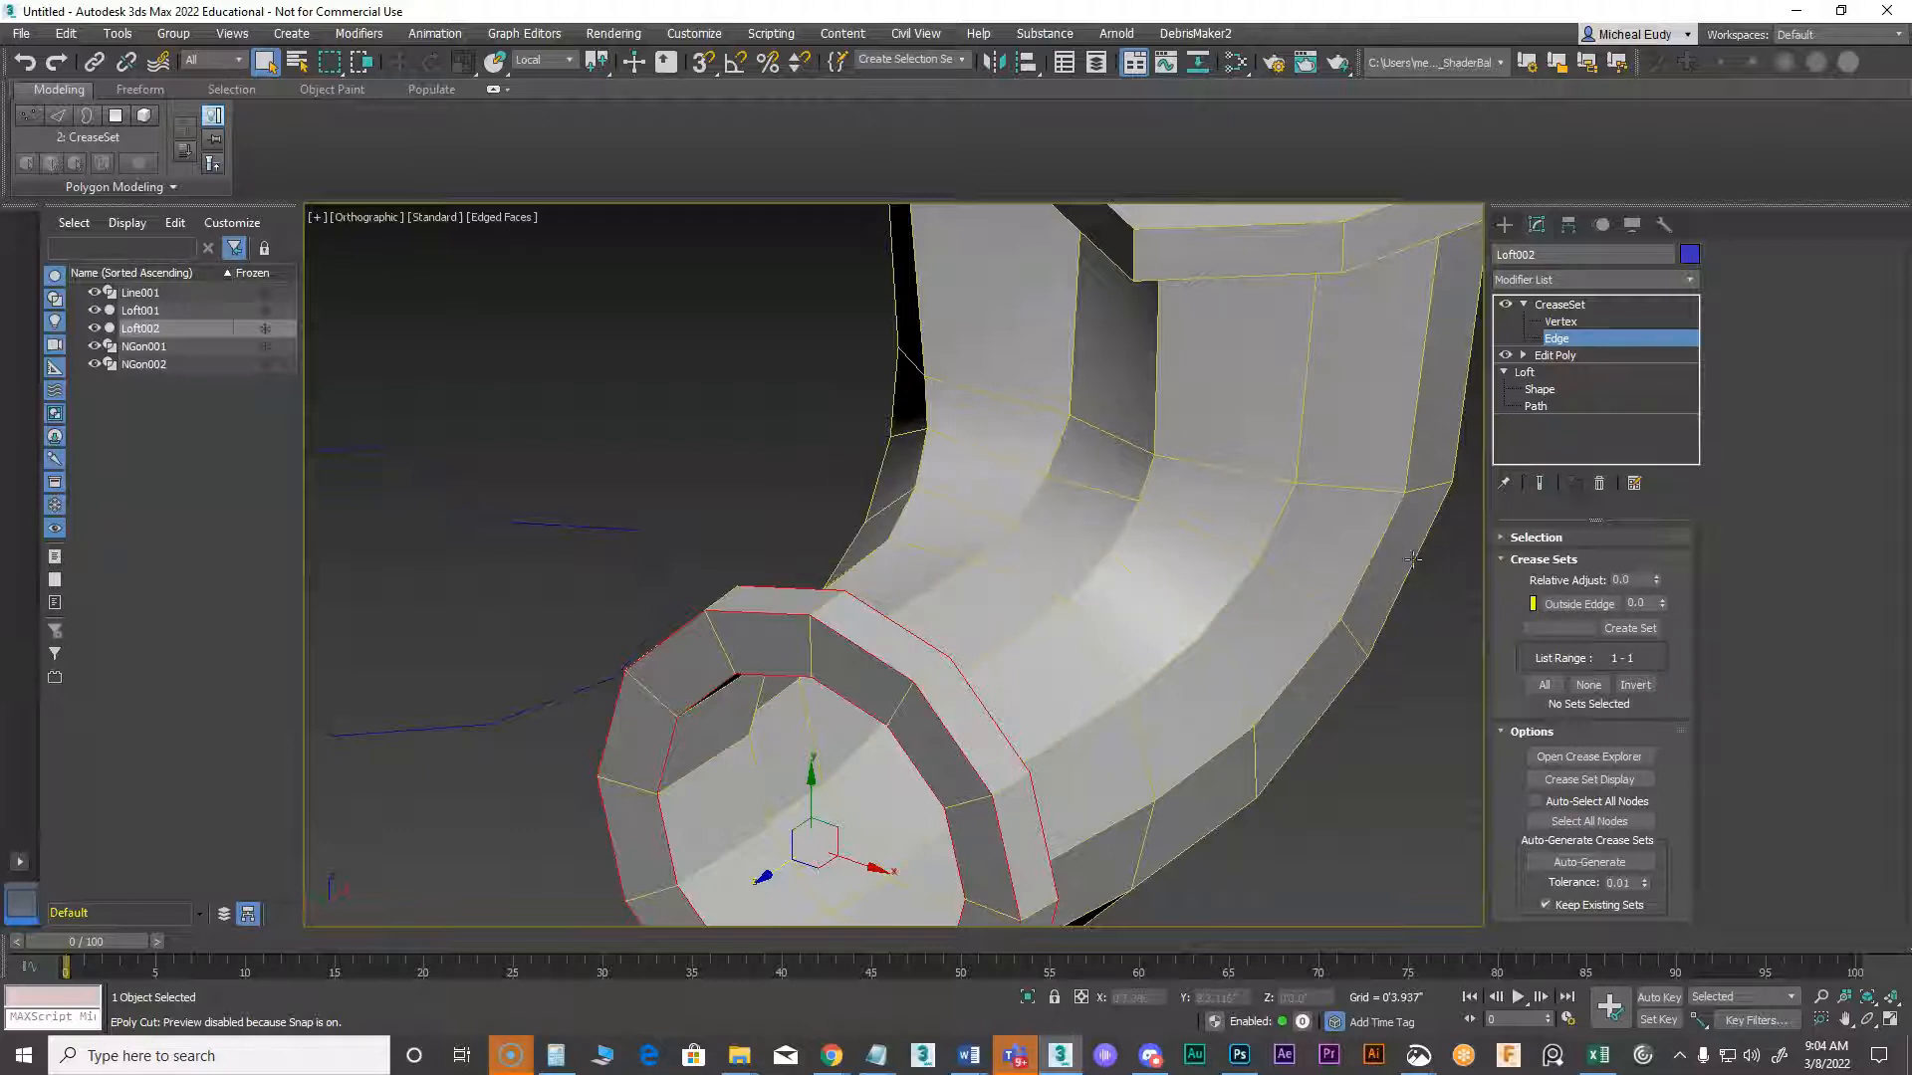
Create a second crease set from the edge loop where the lower flange meets the pipe, and name it Inside Edge
alt+middle_drag(1054, 635, 1023, 586)
double_click(1080, 551)
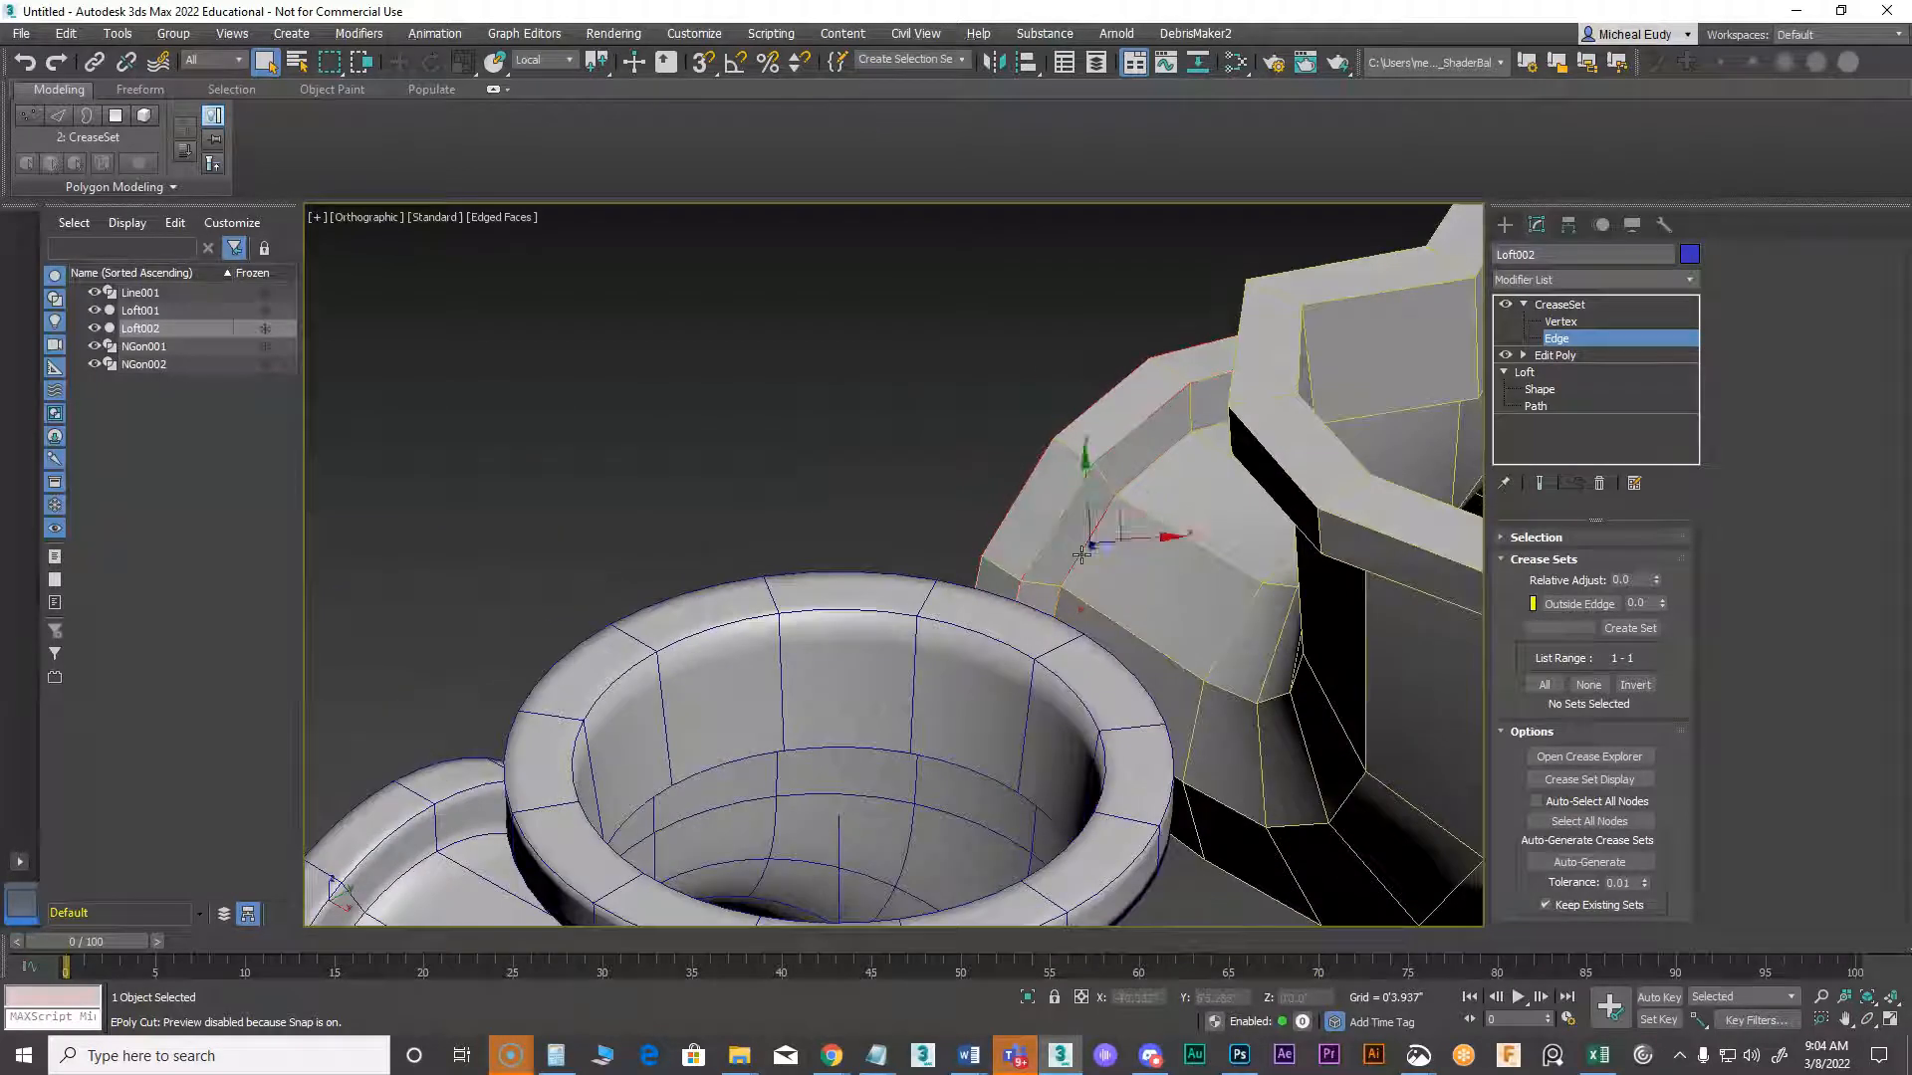
click(1605, 635)
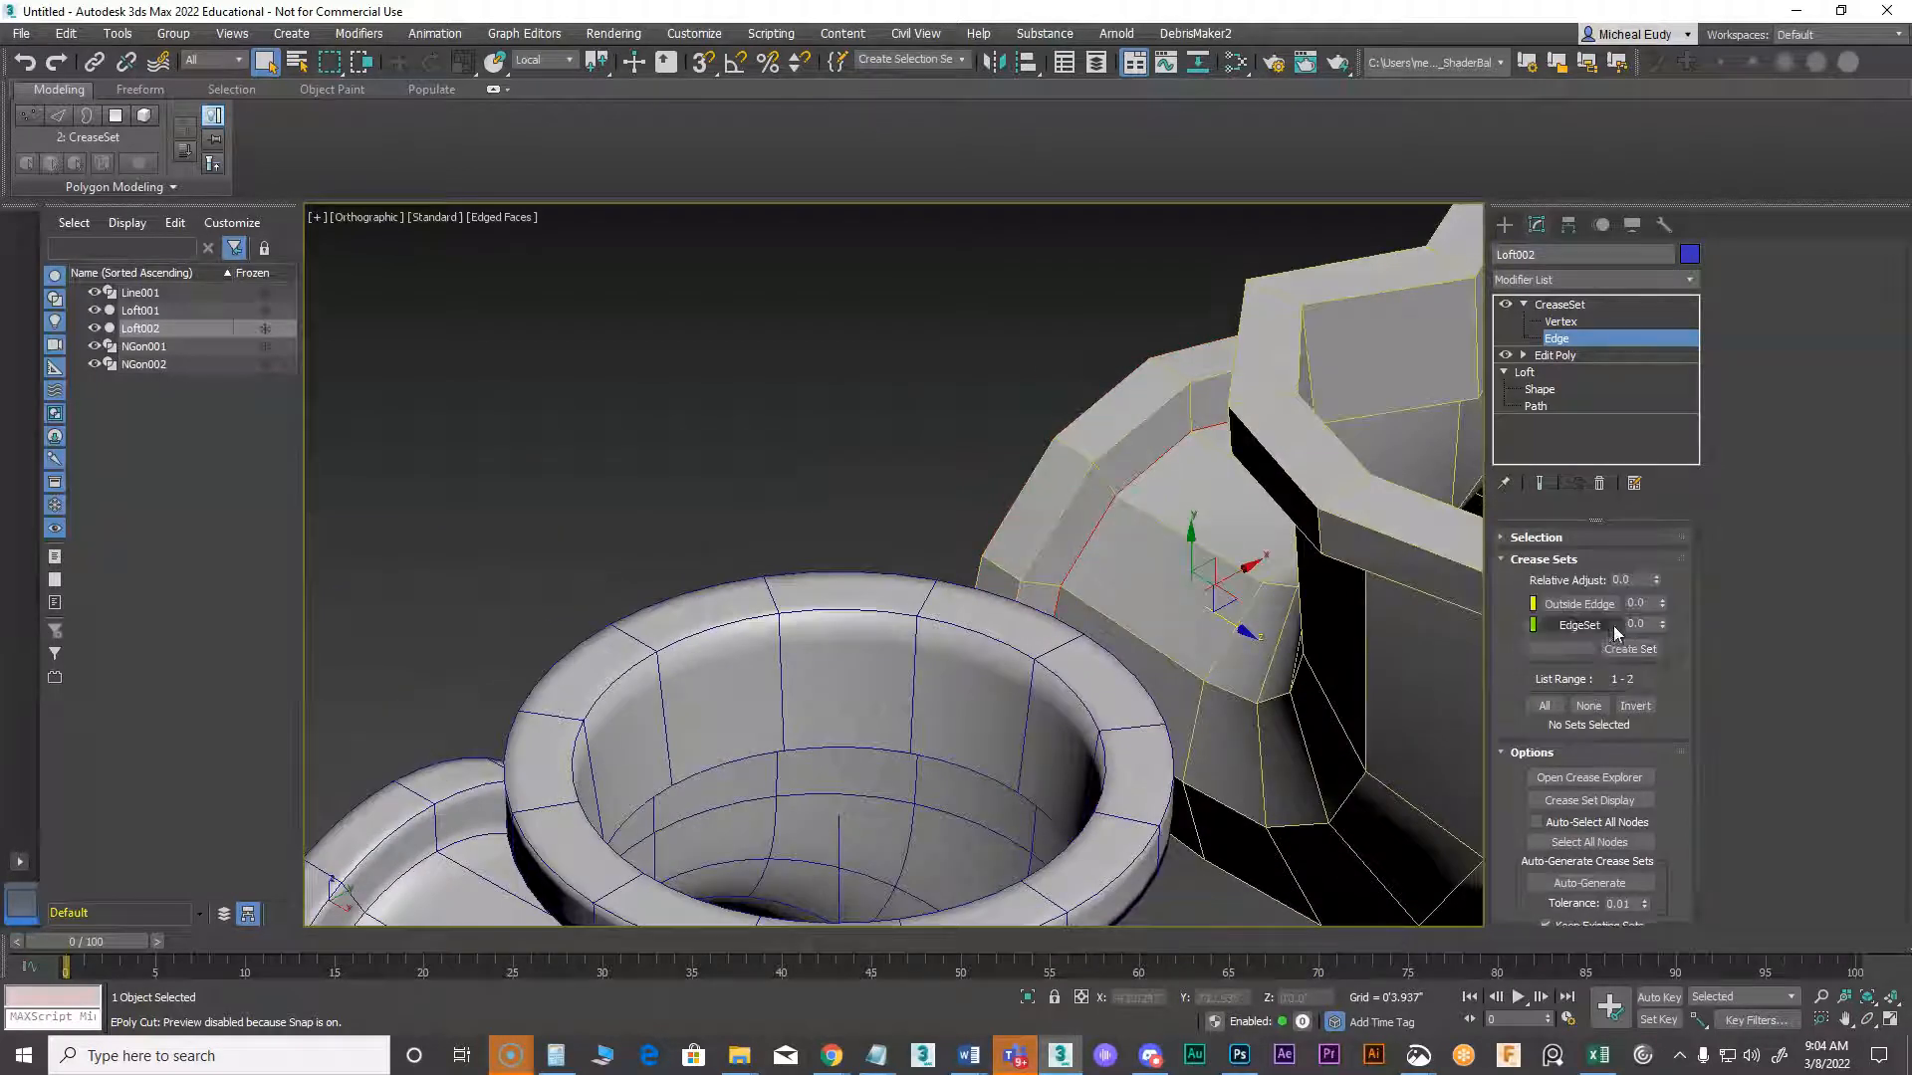
right_click(1577, 634)
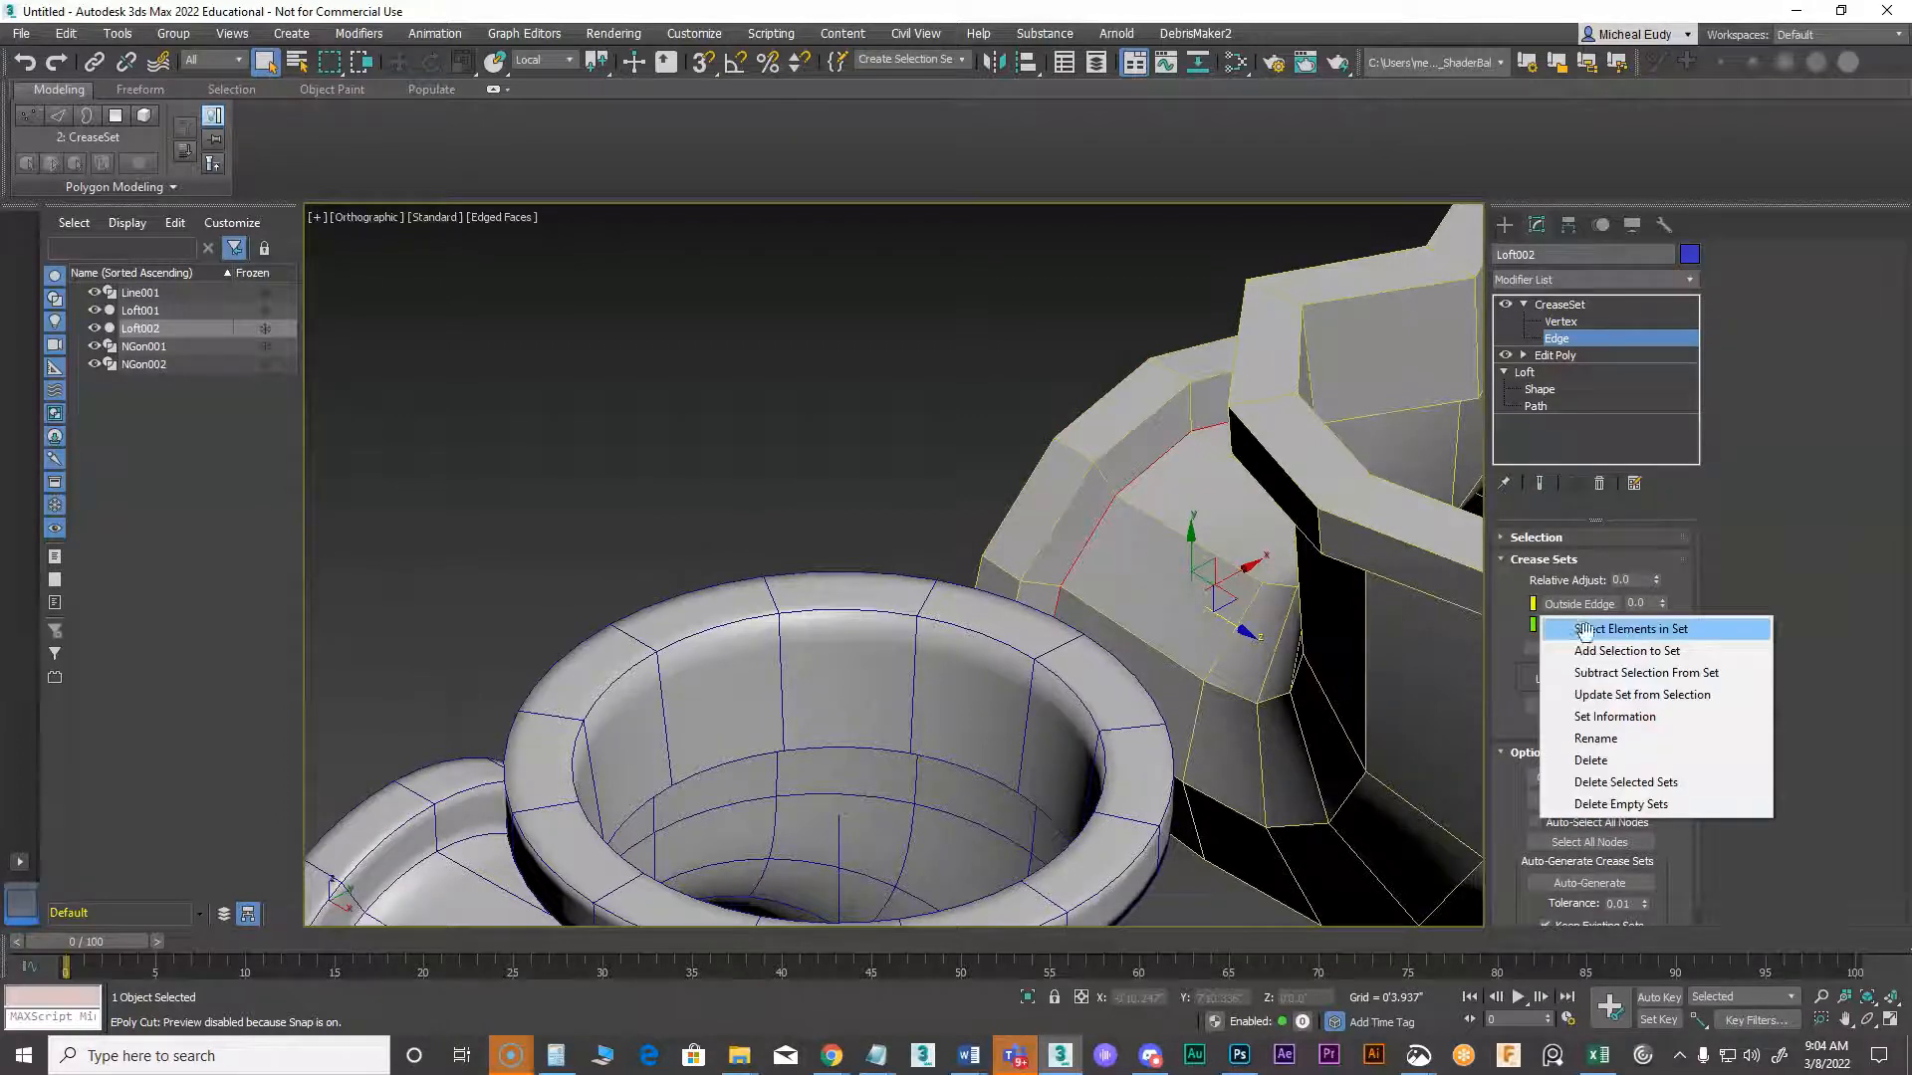
click(1598, 738)
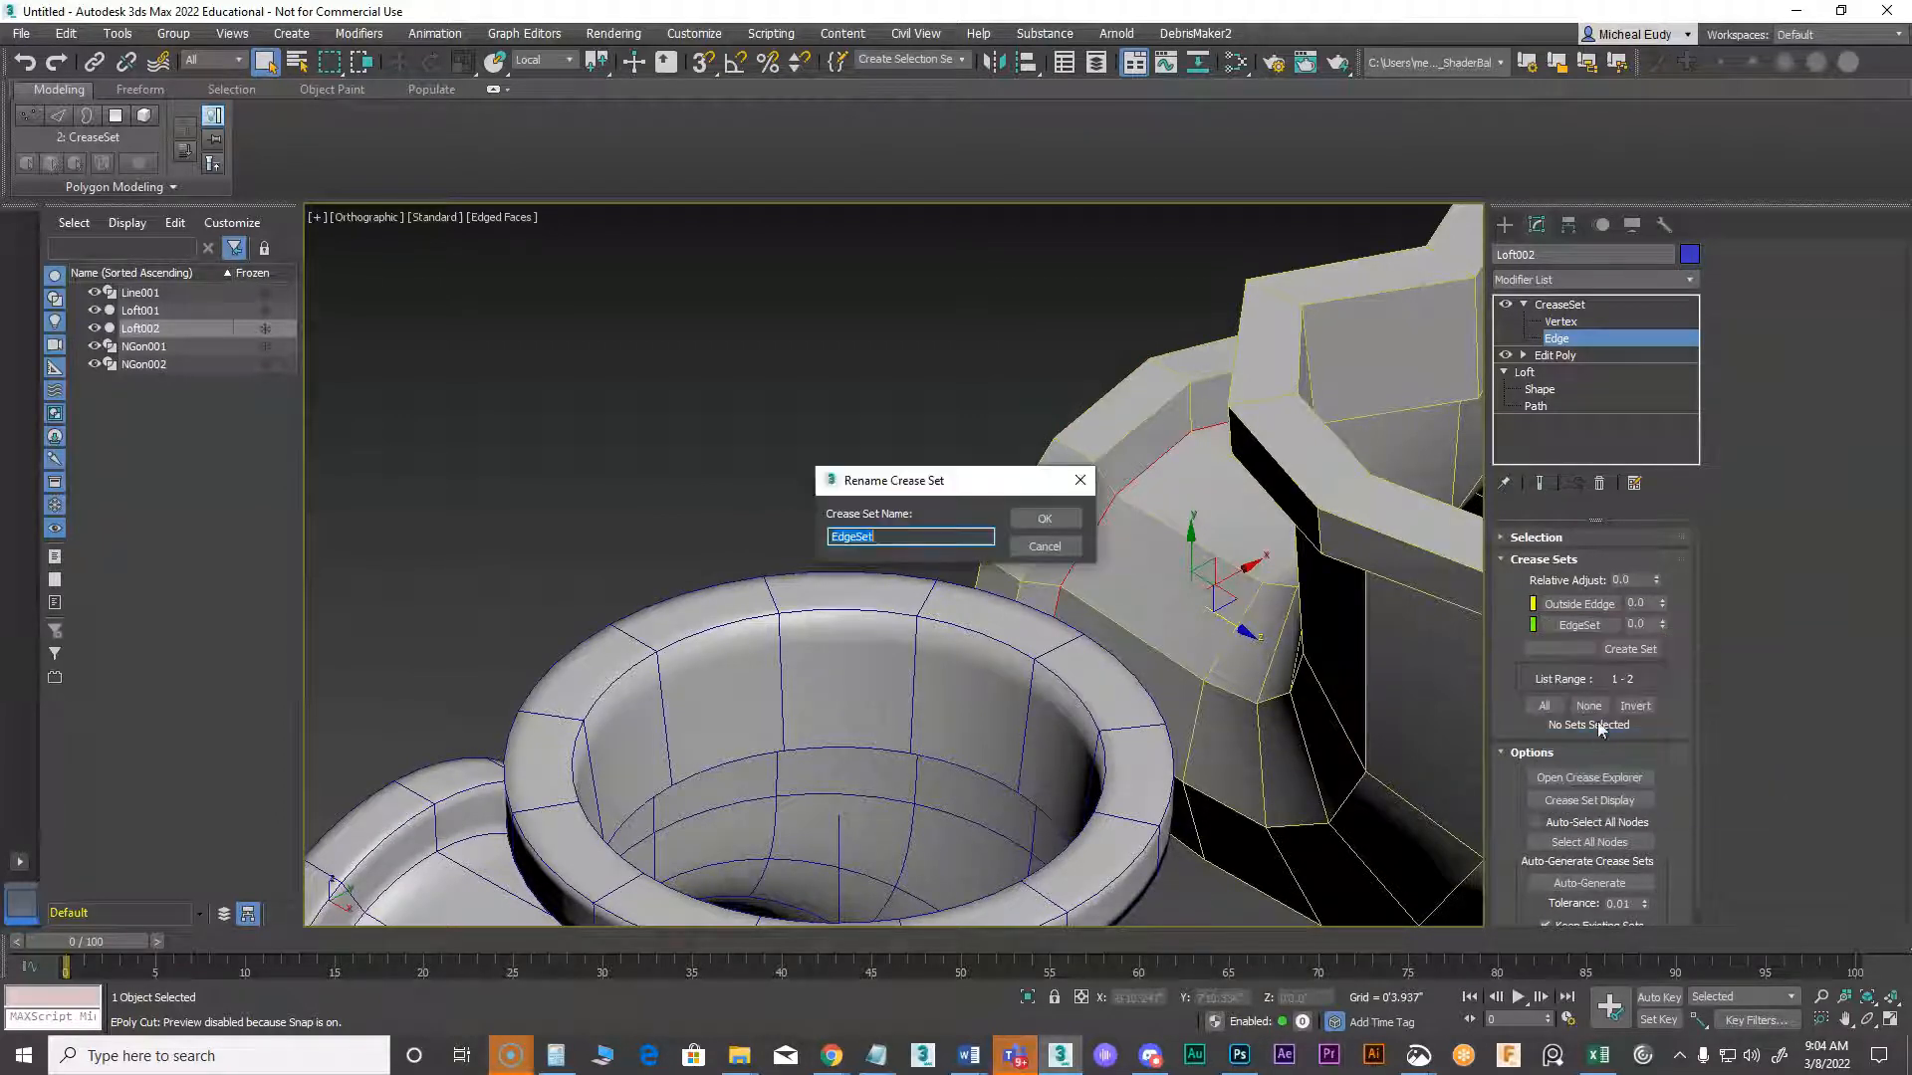
text(Inside Edge)
key(Return)
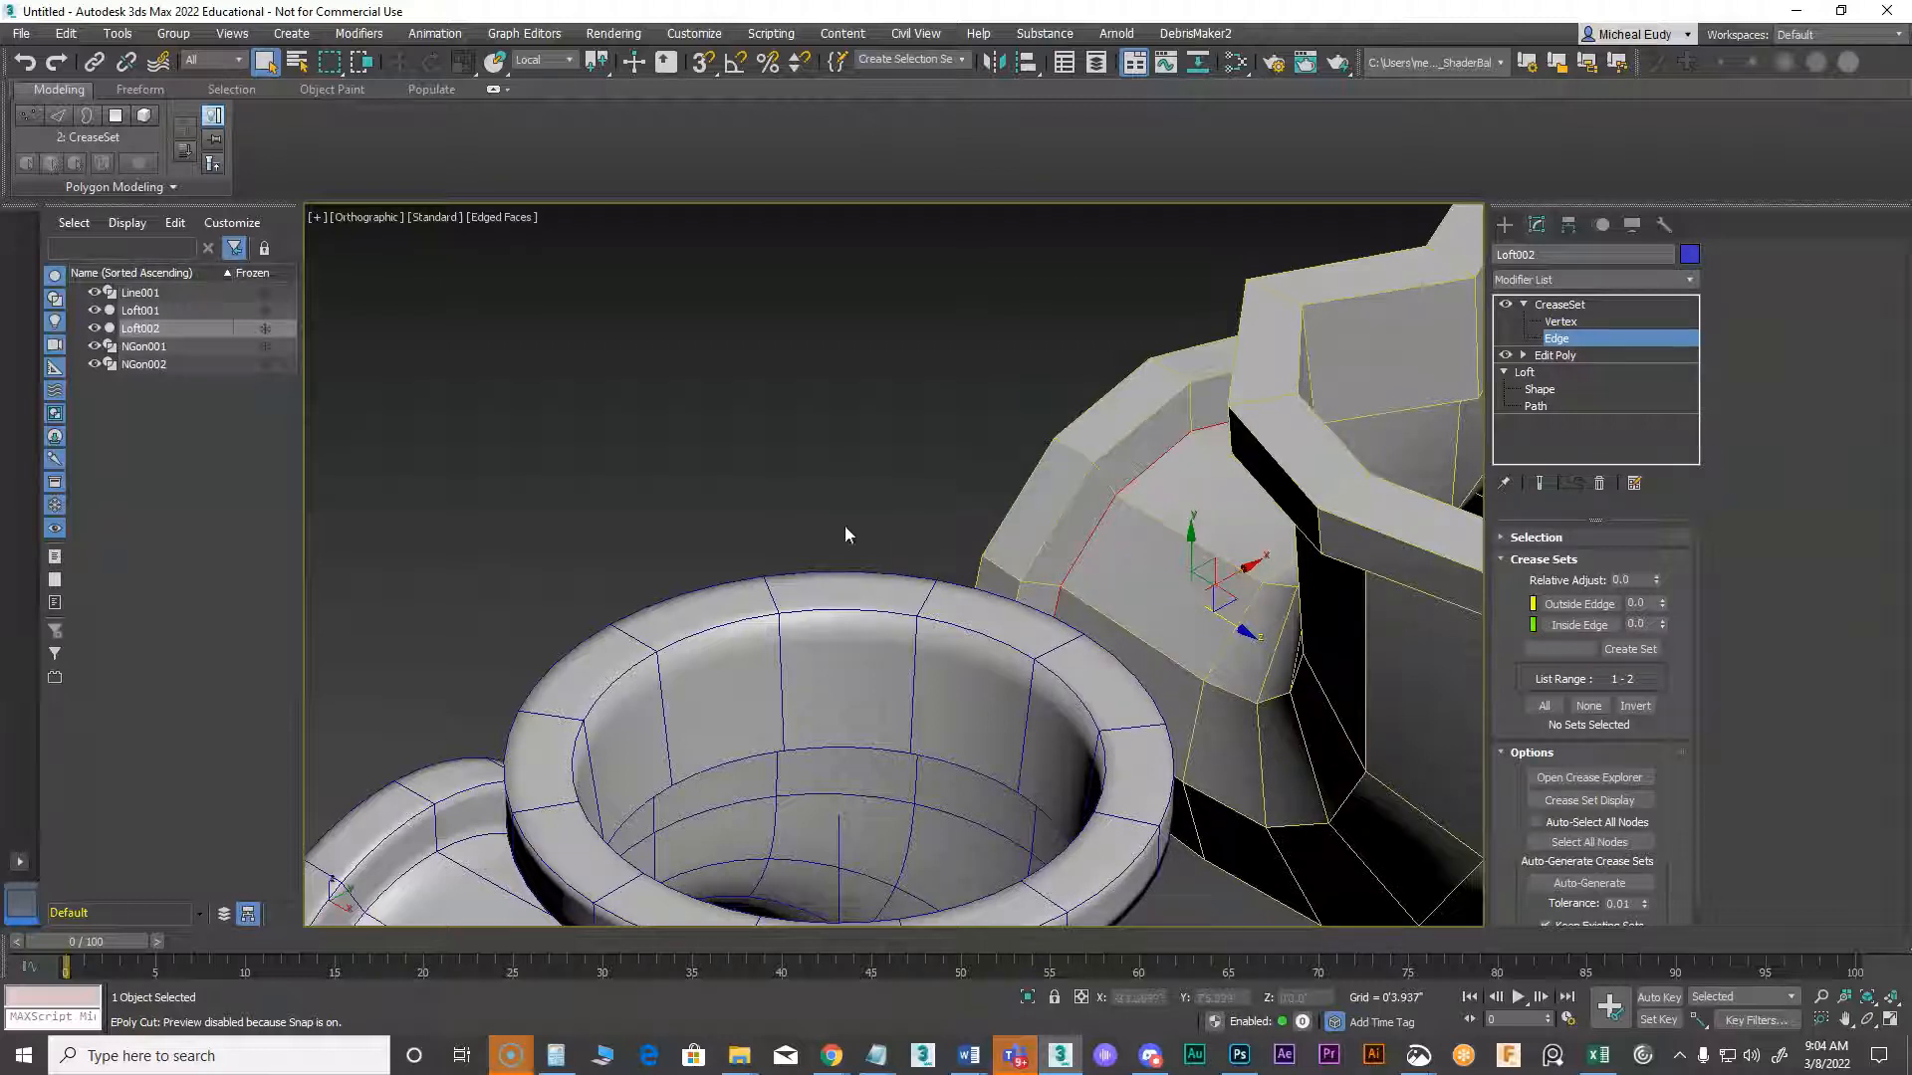
Apply an OpenSubdiv modifier on top of the CreaseSet modifier
middle_drag(1407, 541, 1112, 573)
click(1689, 283)
drag(1693, 344, 1720, 577)
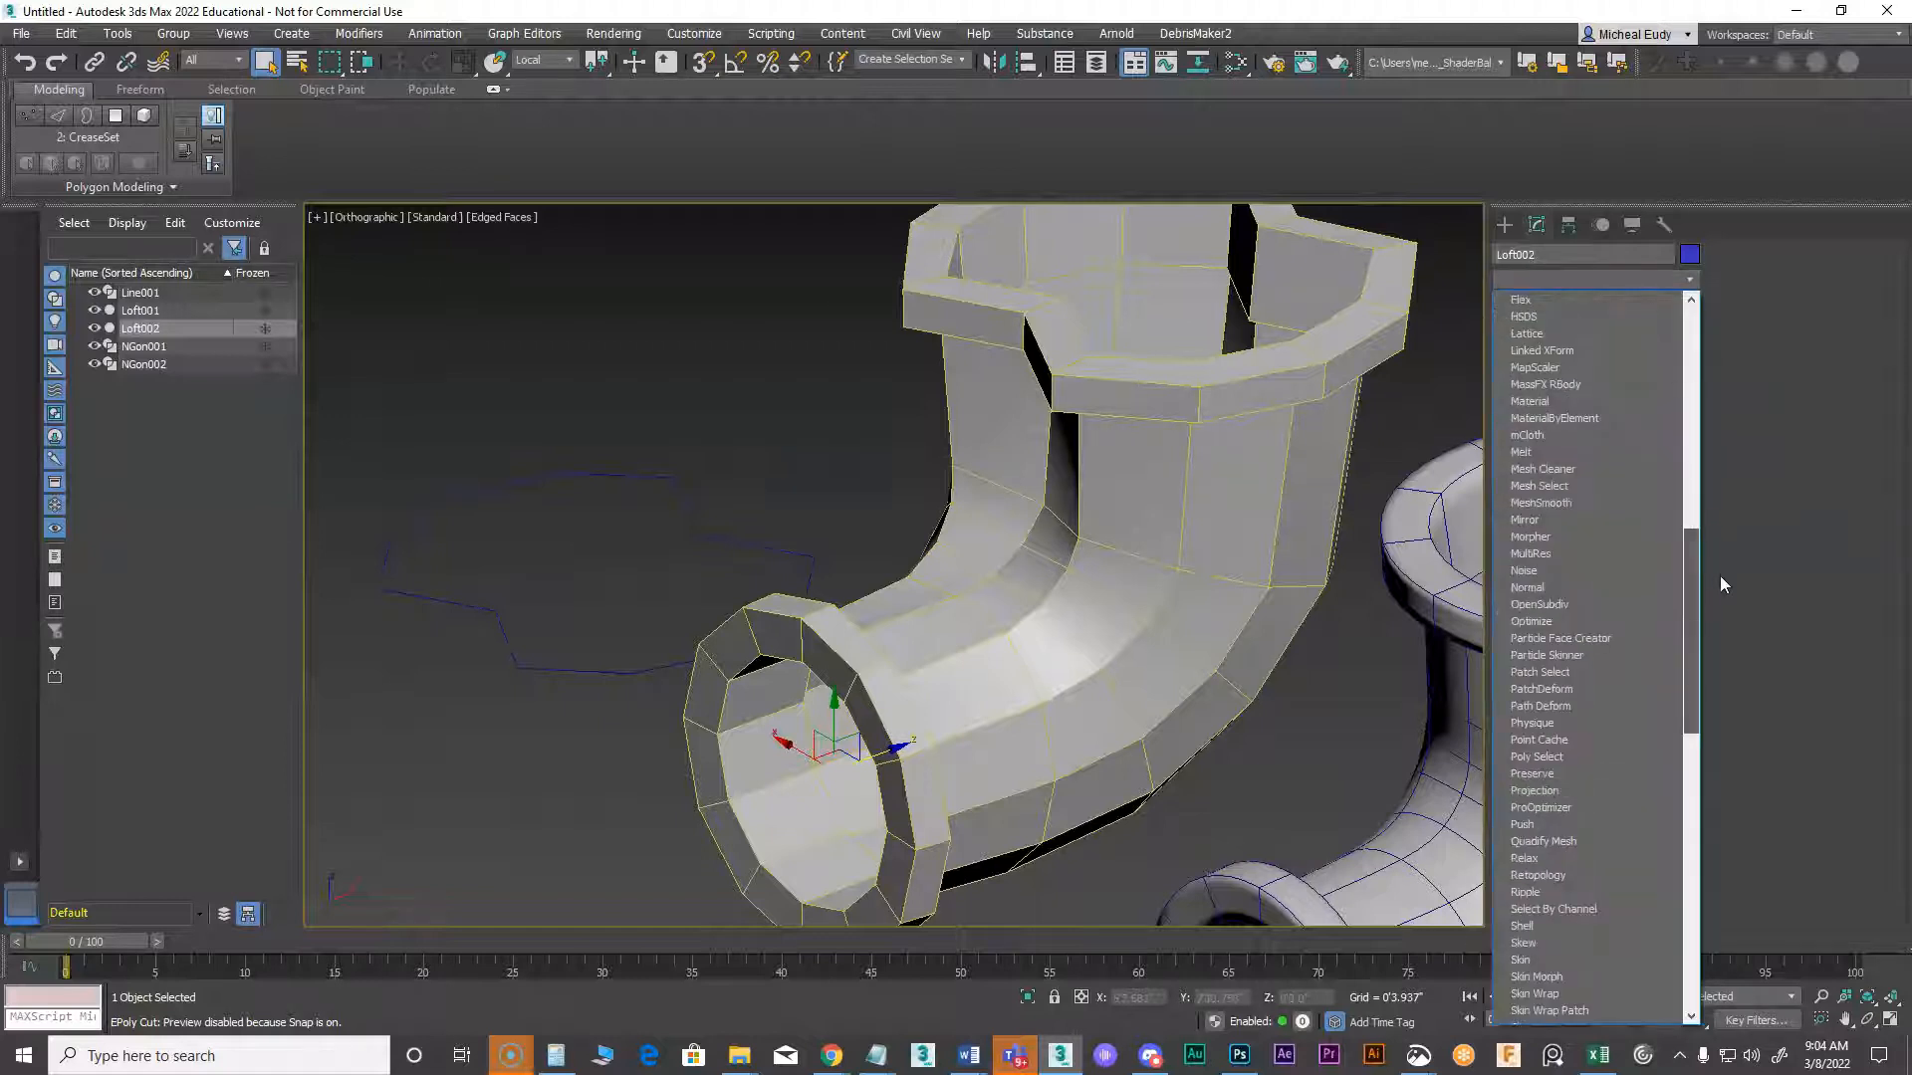
click(1591, 606)
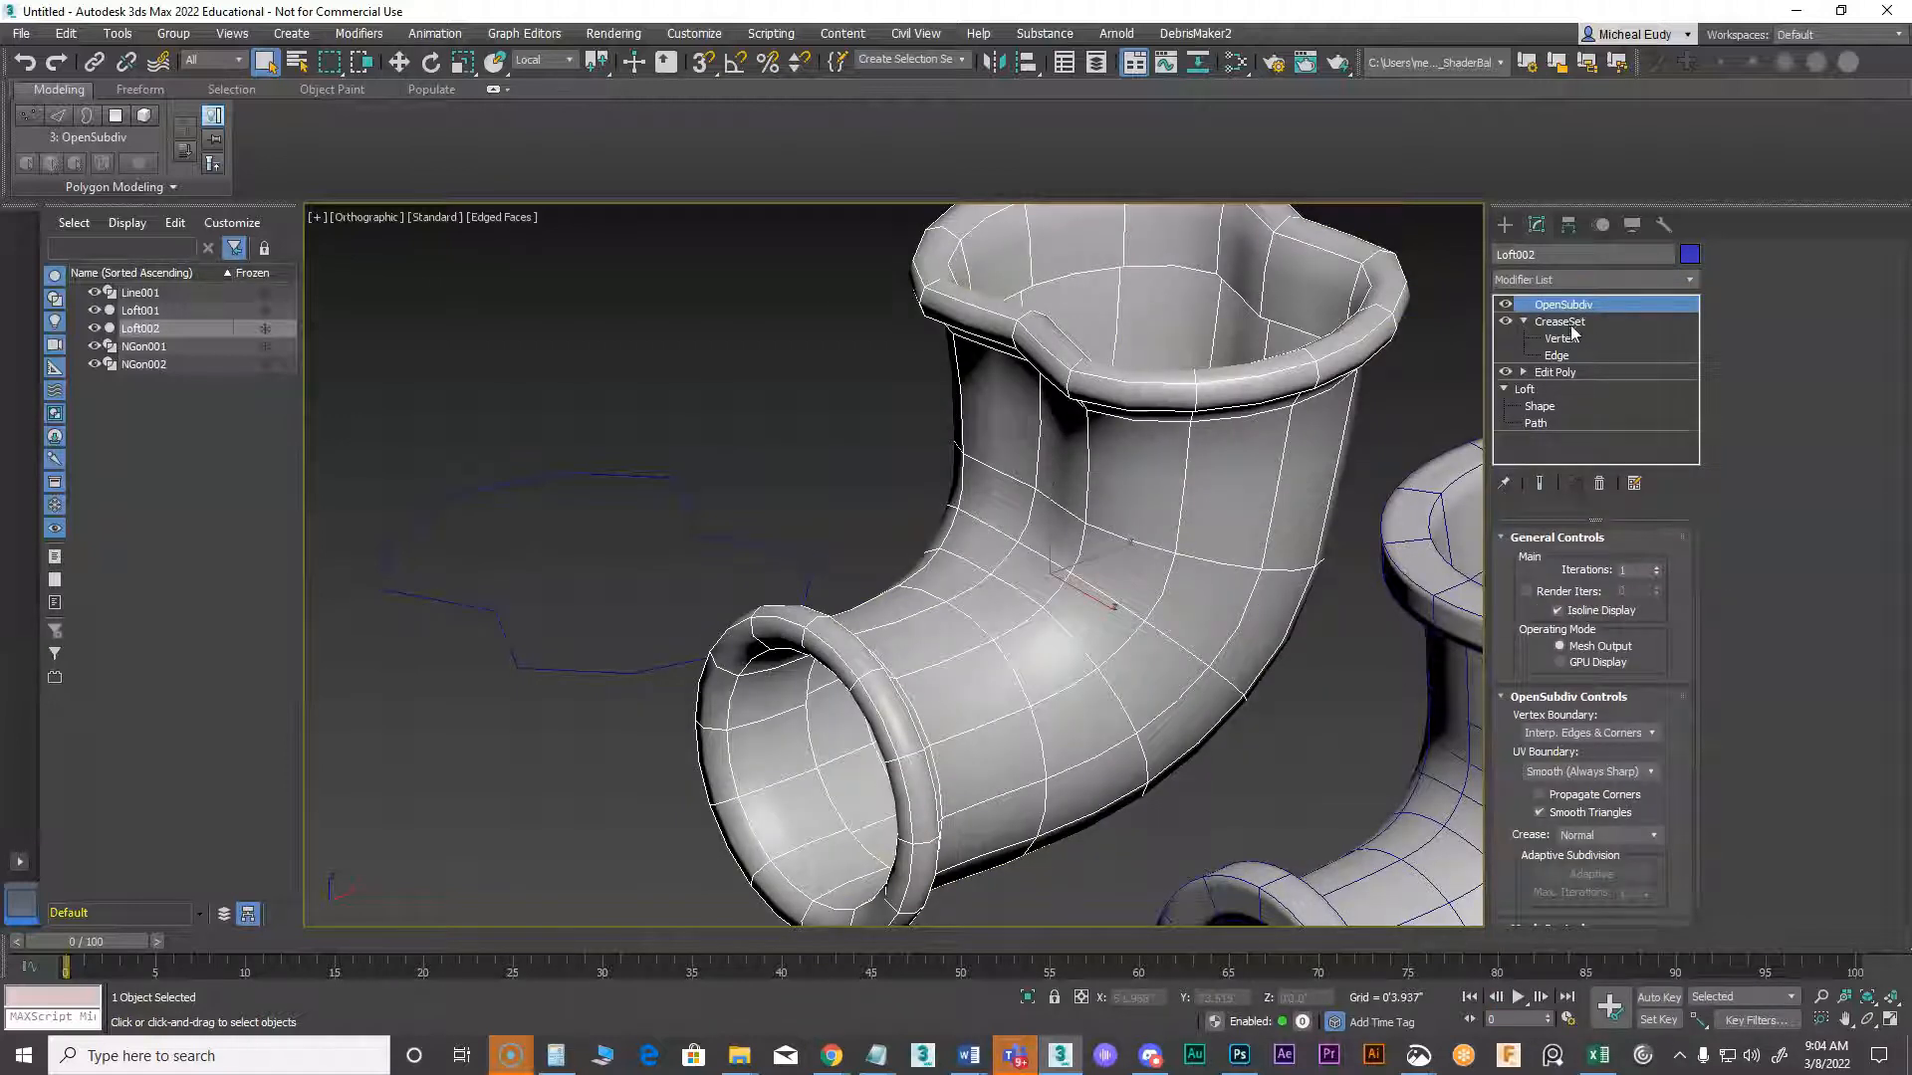
Set the Outside Eddge crease value to 0.23 at the CreaseSet Edge level with the end result shown and edged faces off, and return to OpenSubdiv
click(1559, 355)
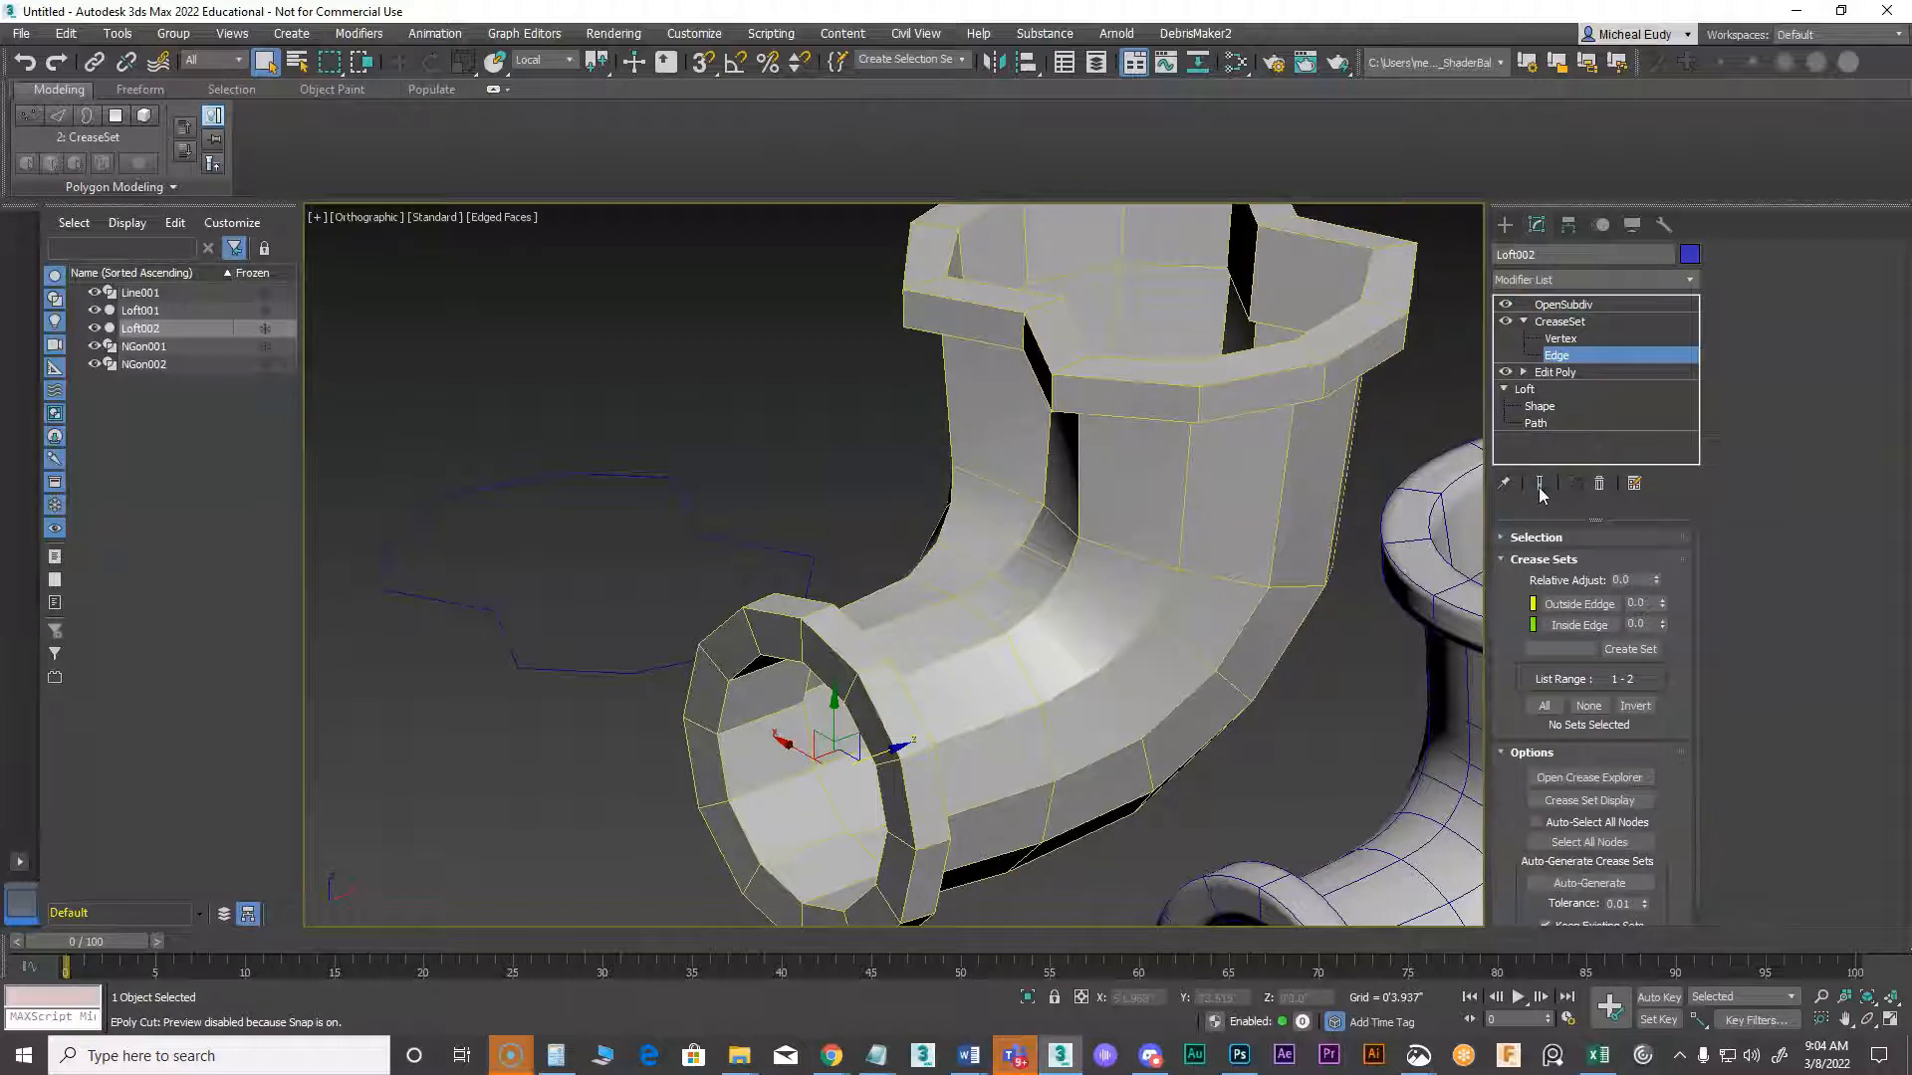
click(1540, 486)
alt+middle_drag(1005, 745, 923, 722)
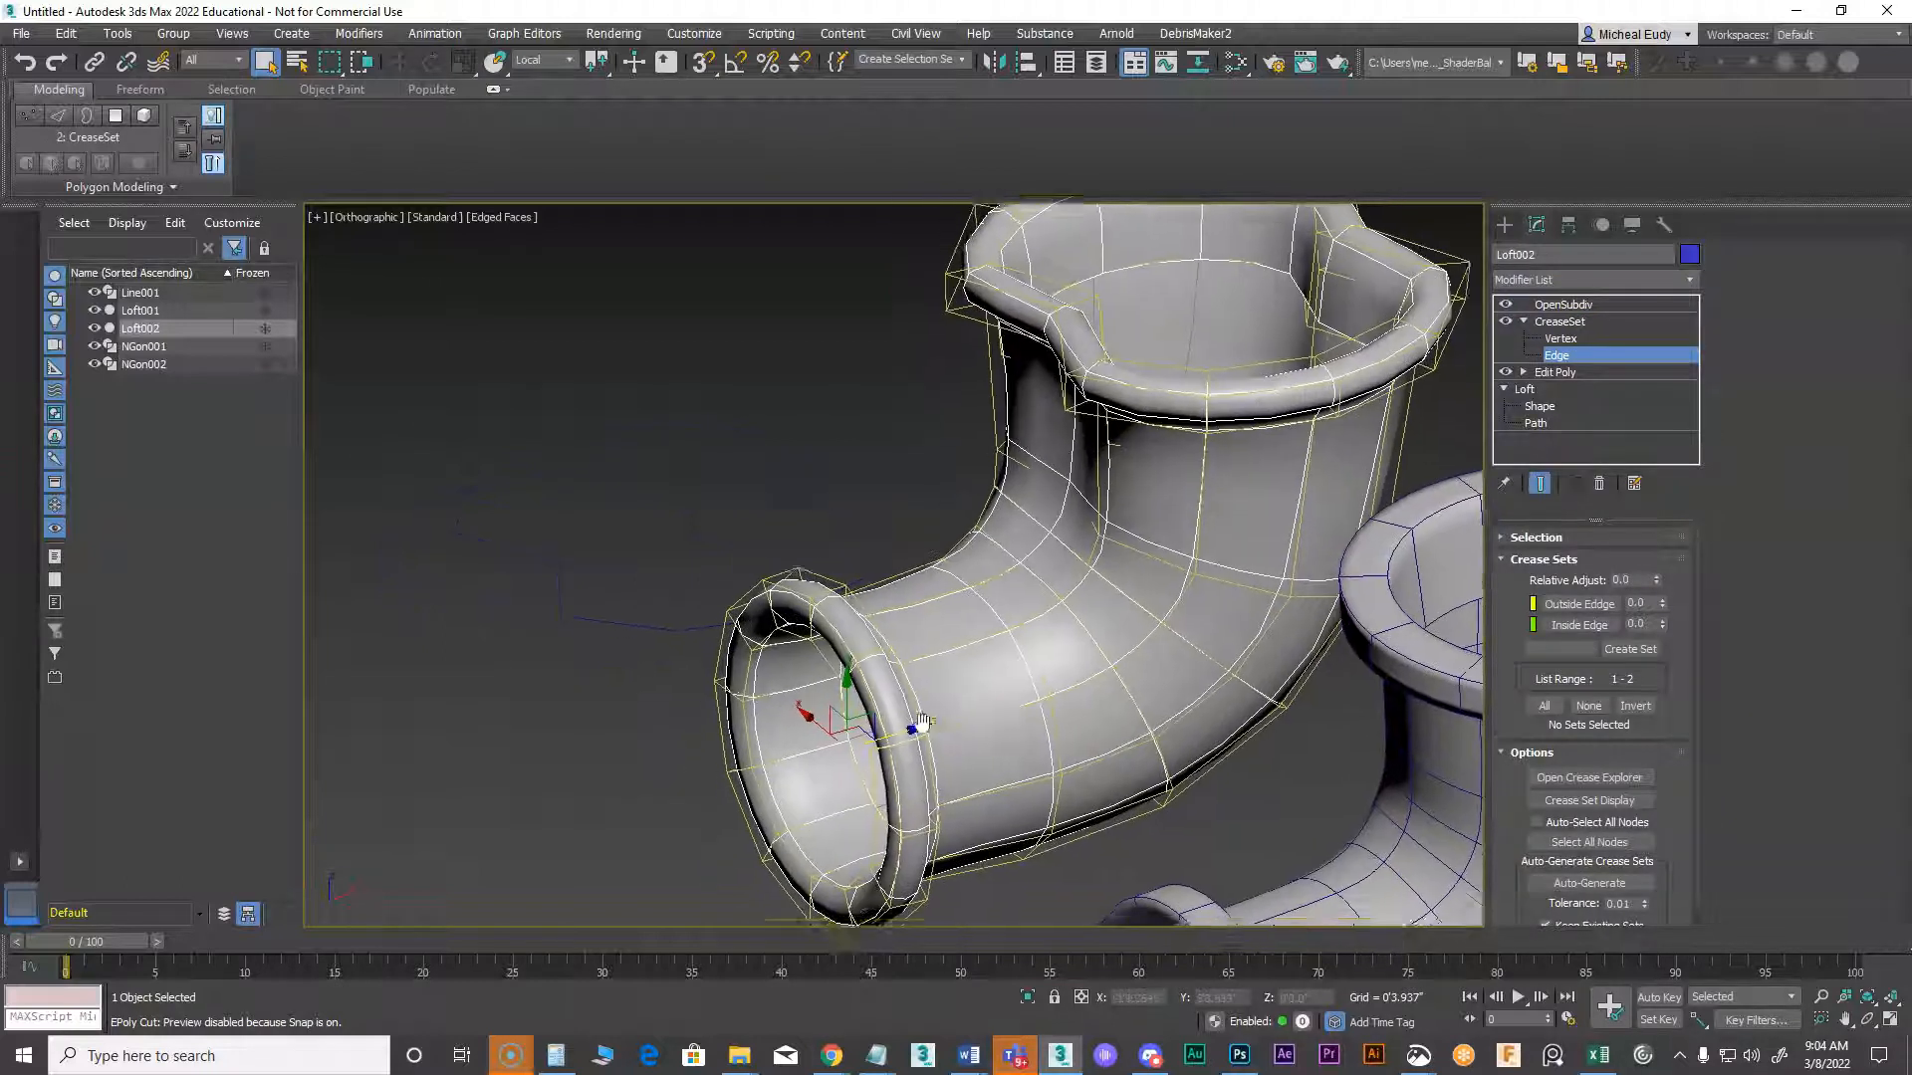
scroll(921, 724, up, 5)
key(F4)
scroll(1031, 674, down, 4)
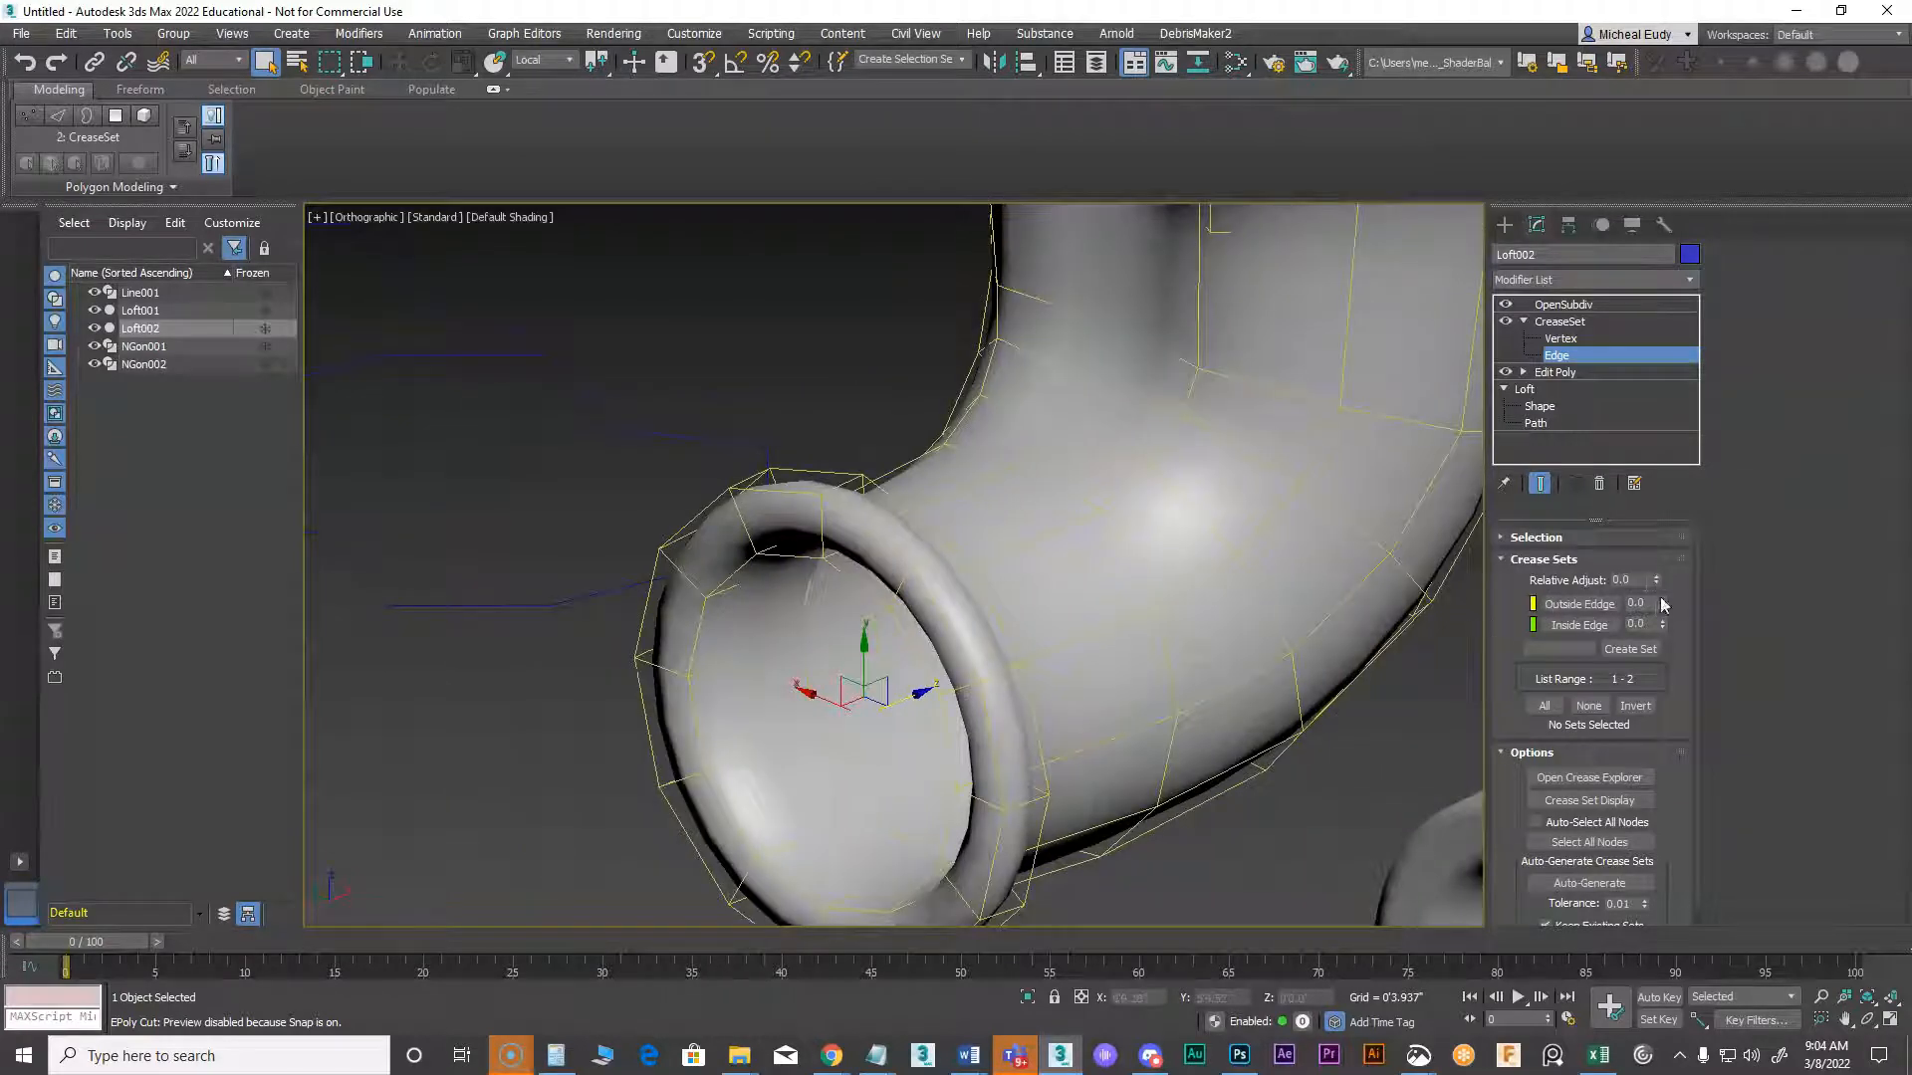
drag(1661, 616, 1662, 583)
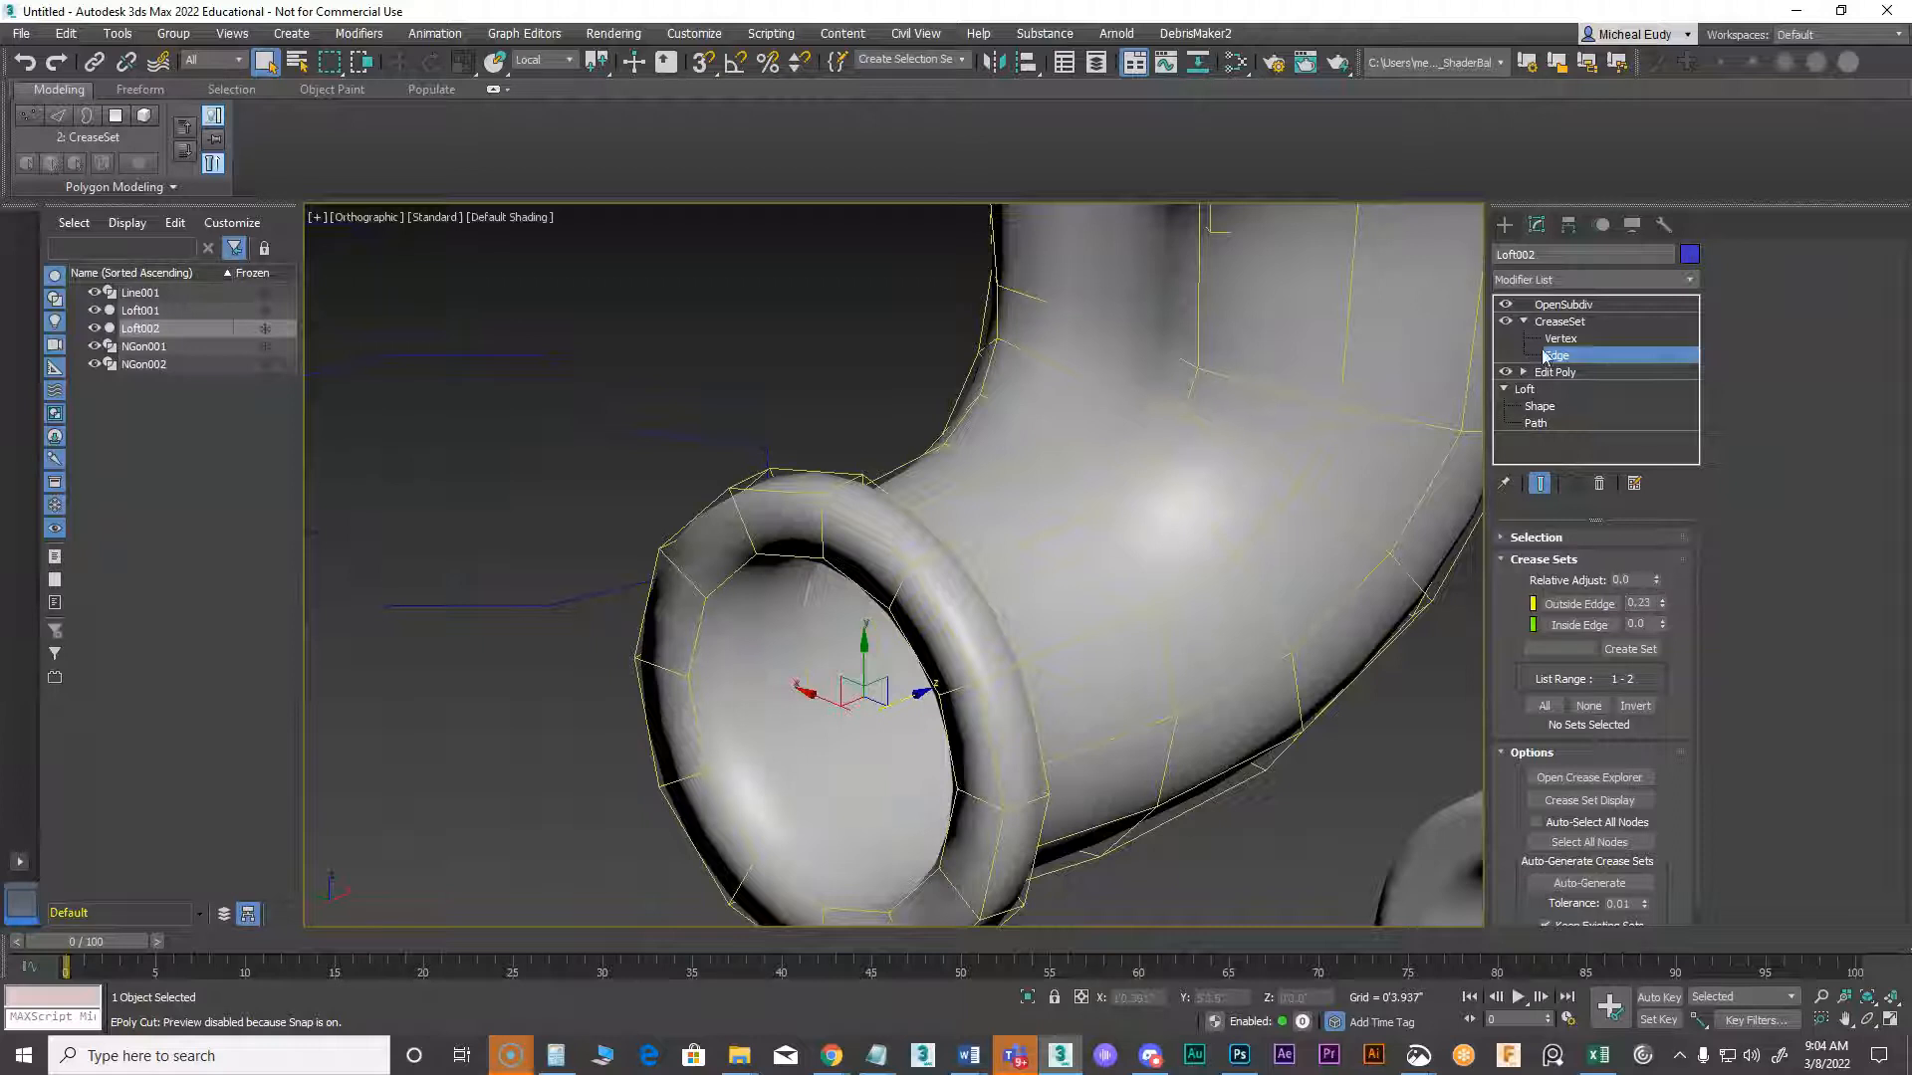
click(1581, 304)
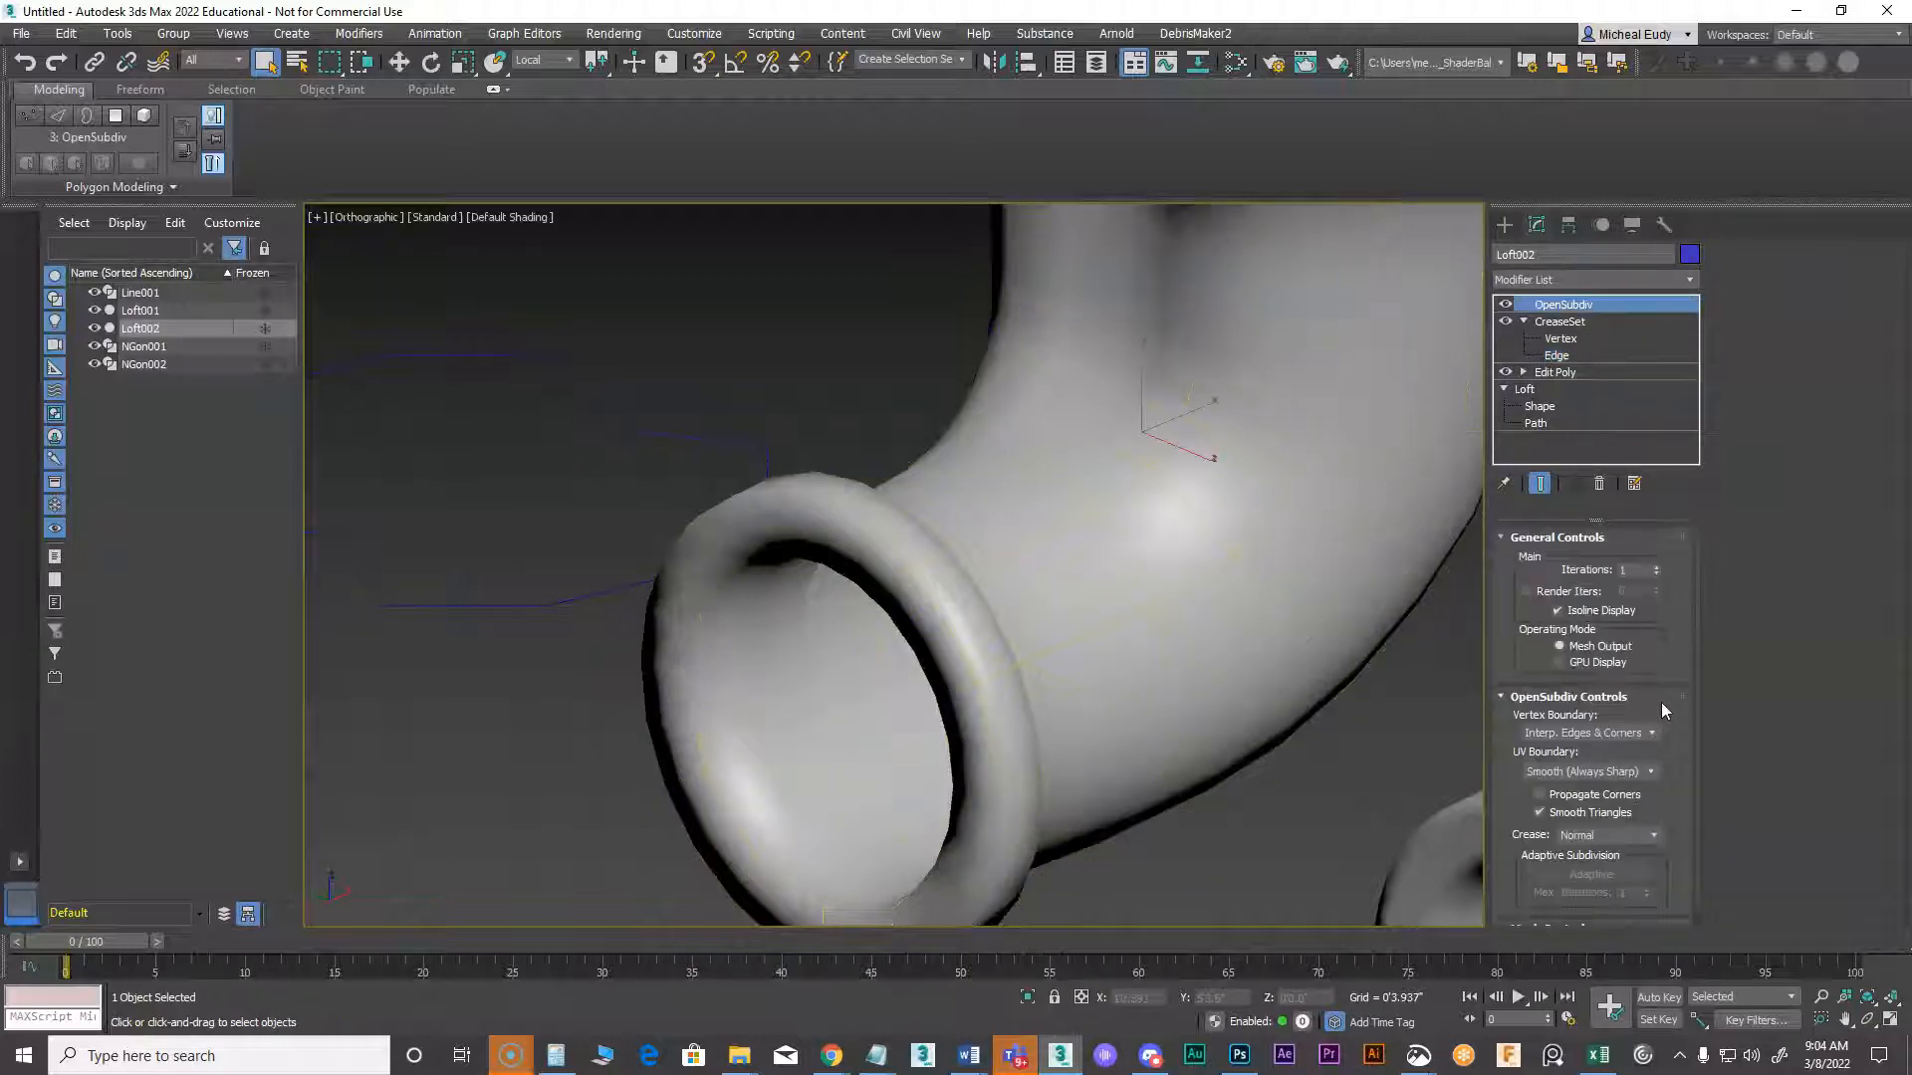
Raise the OpenSubdiv iterations to 3, and set the Outside Eddge crease value to 0.44 at the CreaseSet Edge level
click(1655, 565)
click(1655, 565)
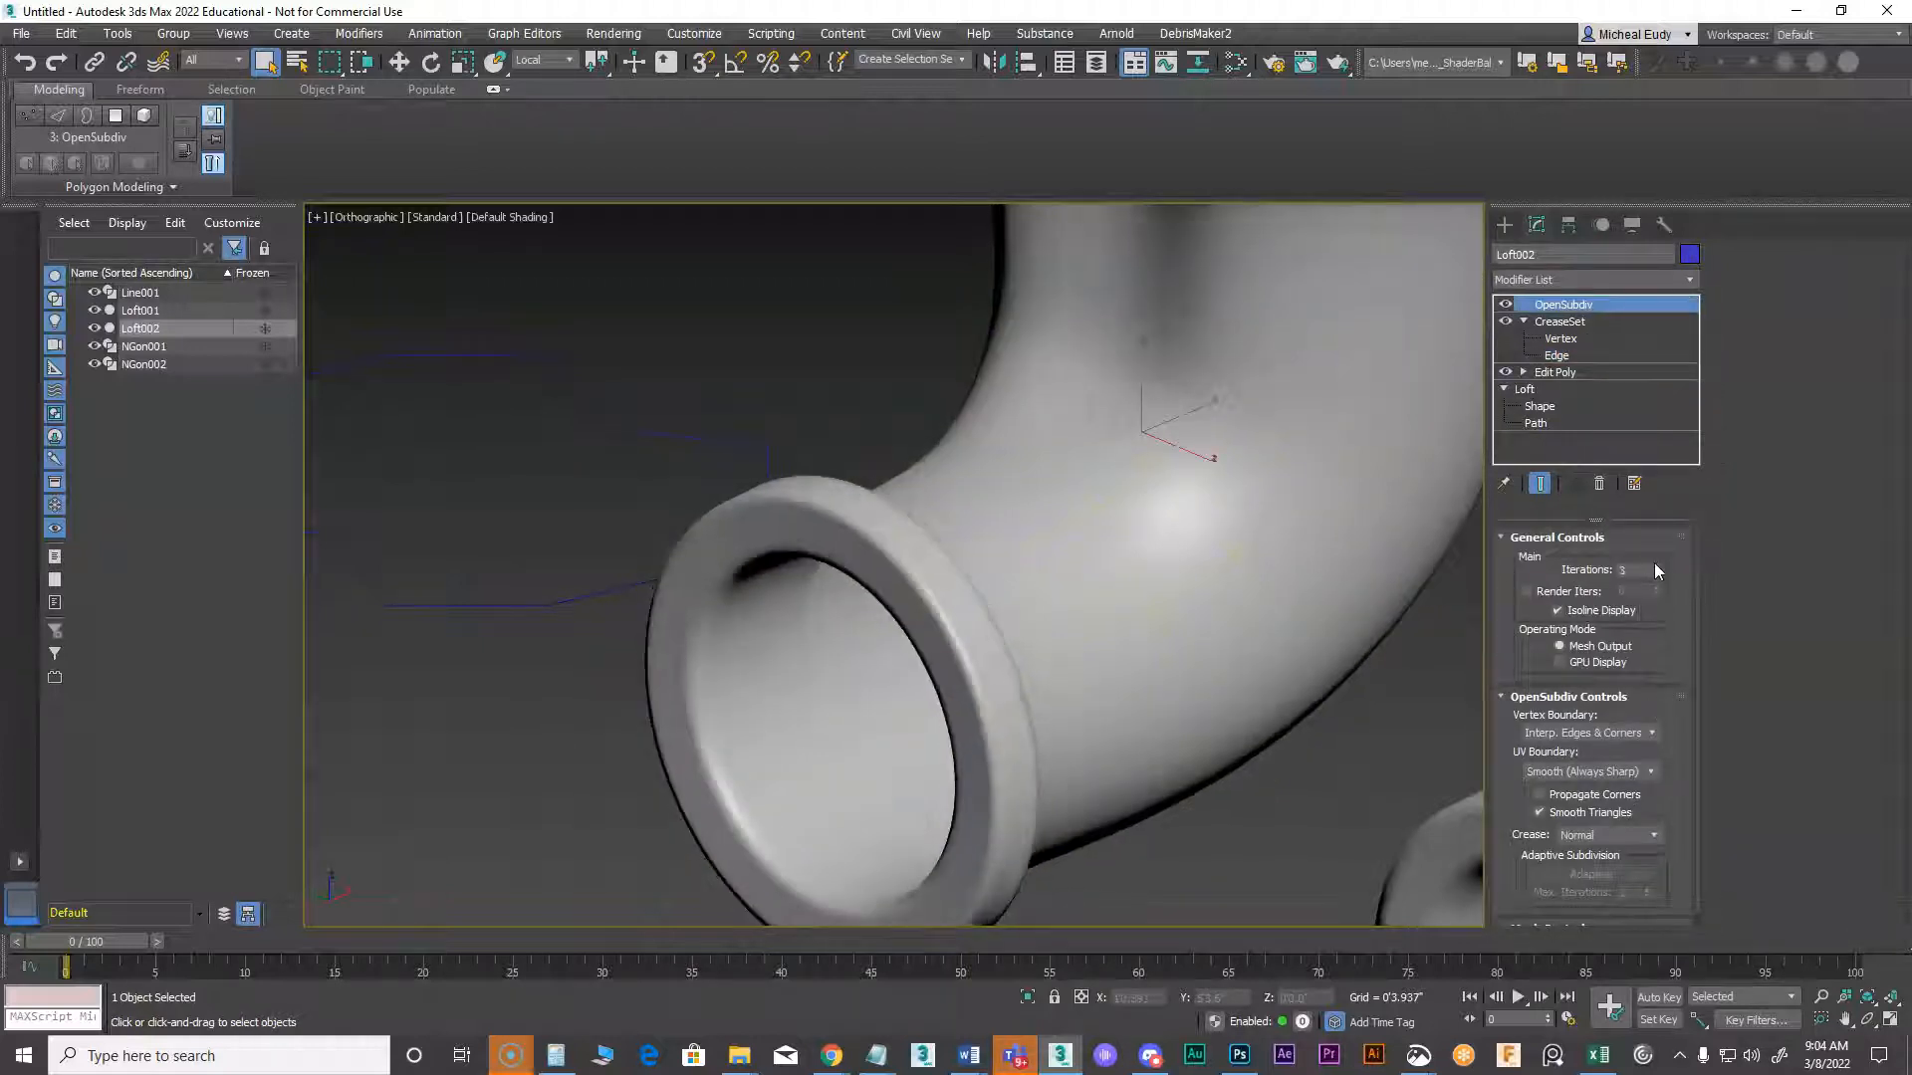
click(1573, 323)
click(1575, 355)
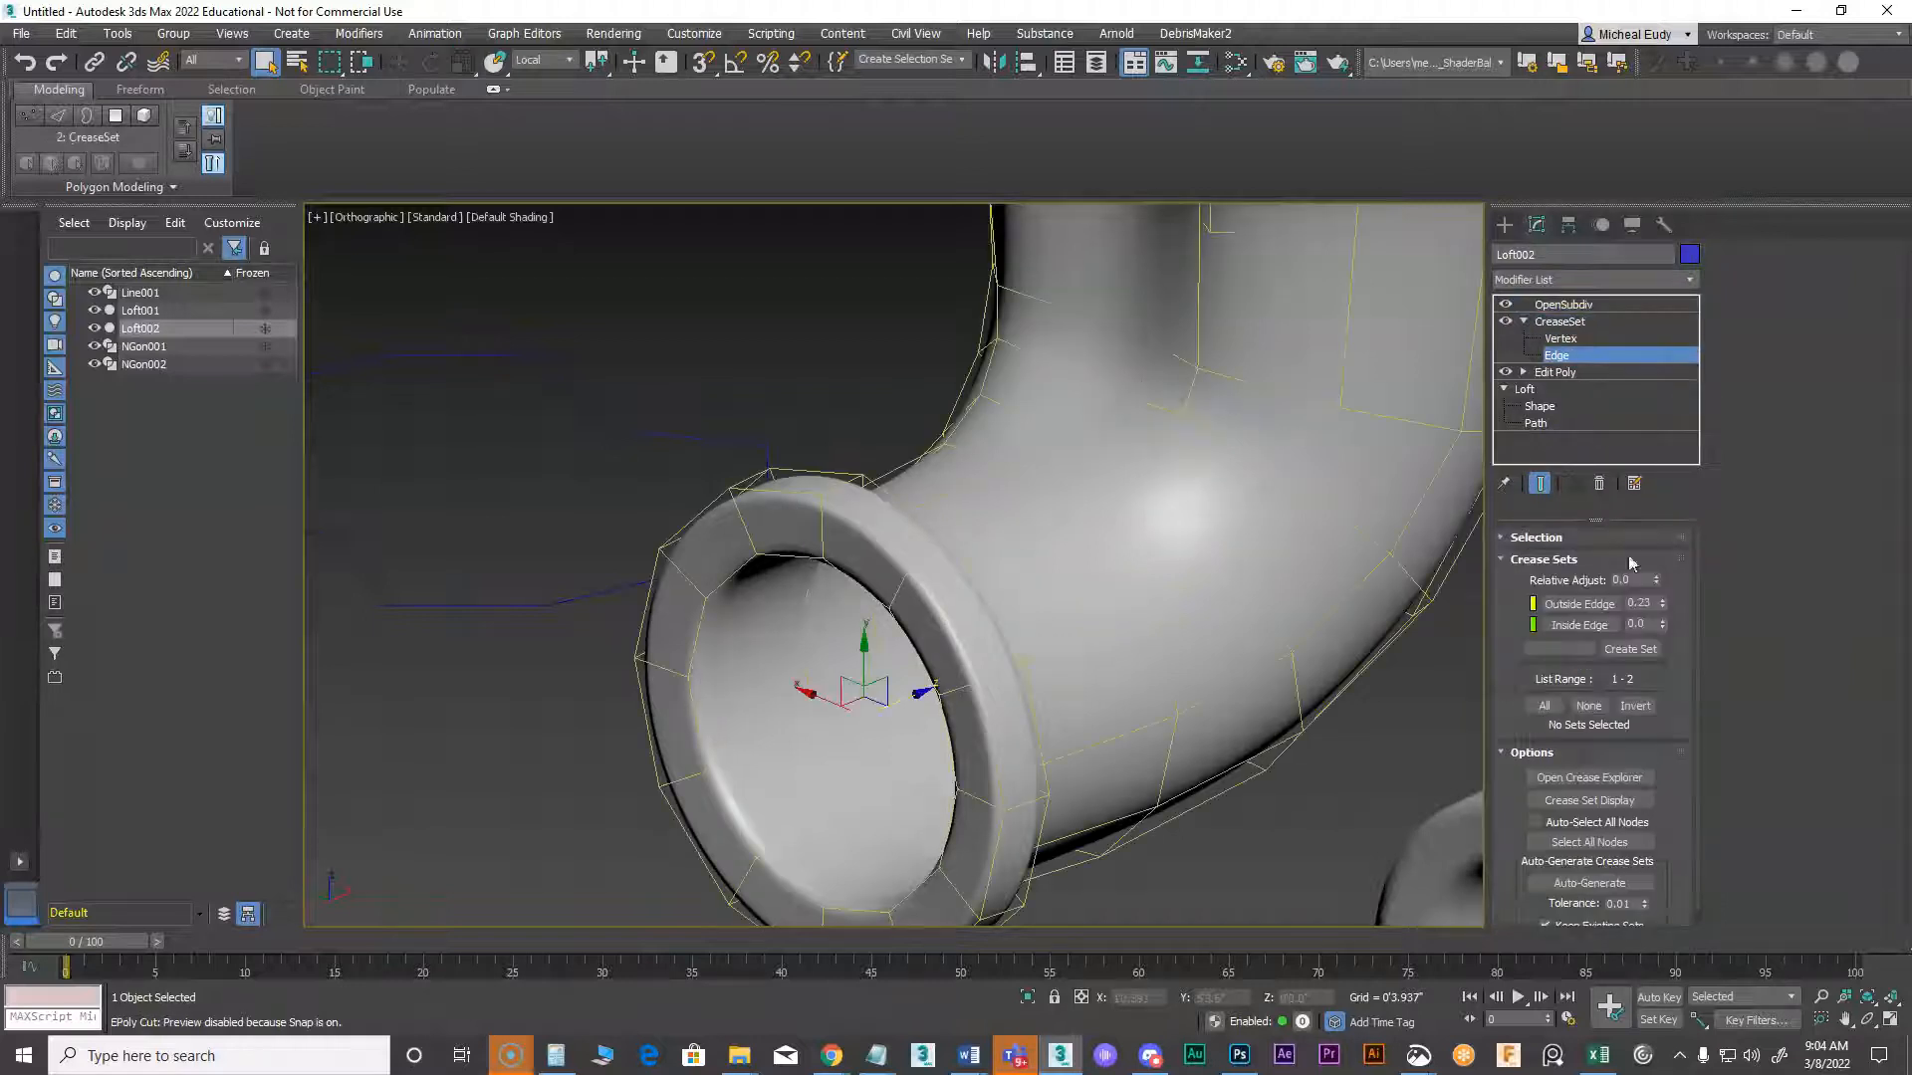
alt+middle_drag(1284, 638, 1133, 643)
drag(1663, 605, 1666, 585)
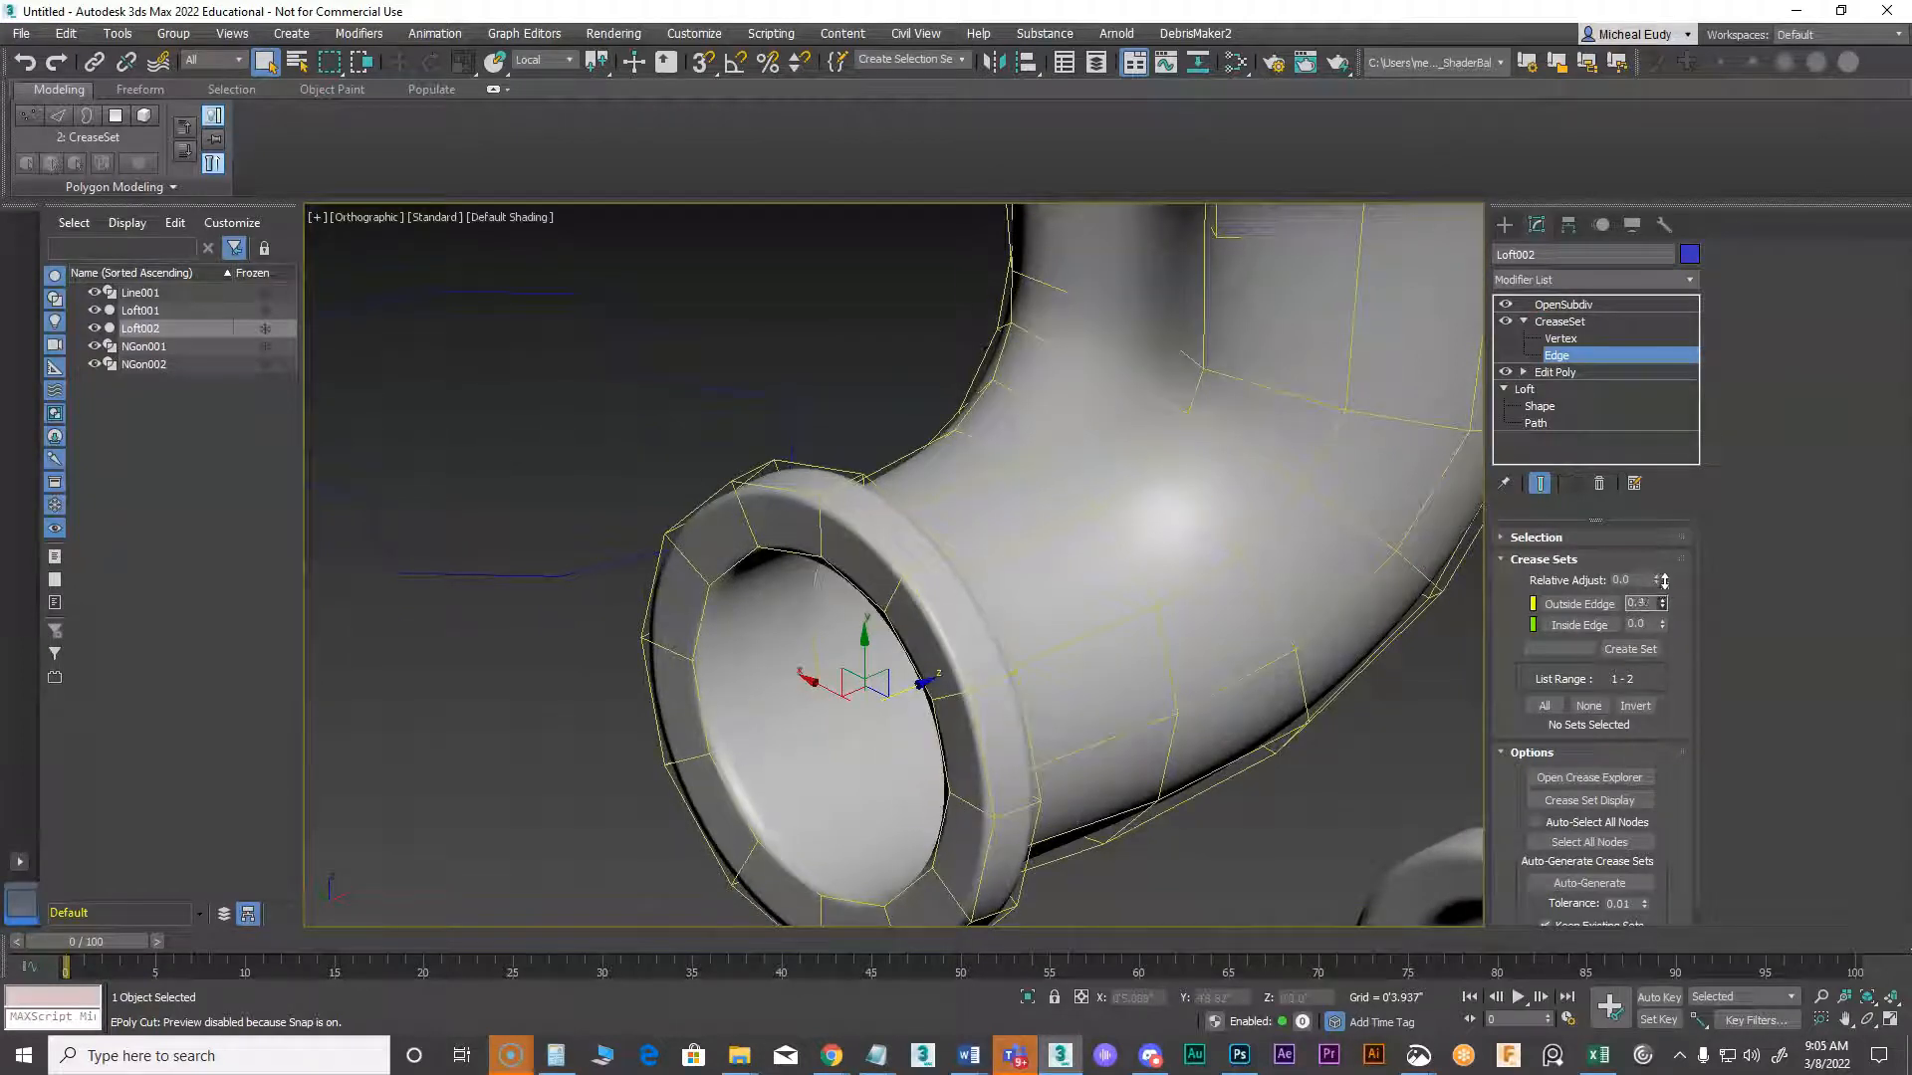
Set the Inside Edge crease value to 0.11 in the CreaseSet modifier
alt+middle_drag(1072, 640, 924, 652)
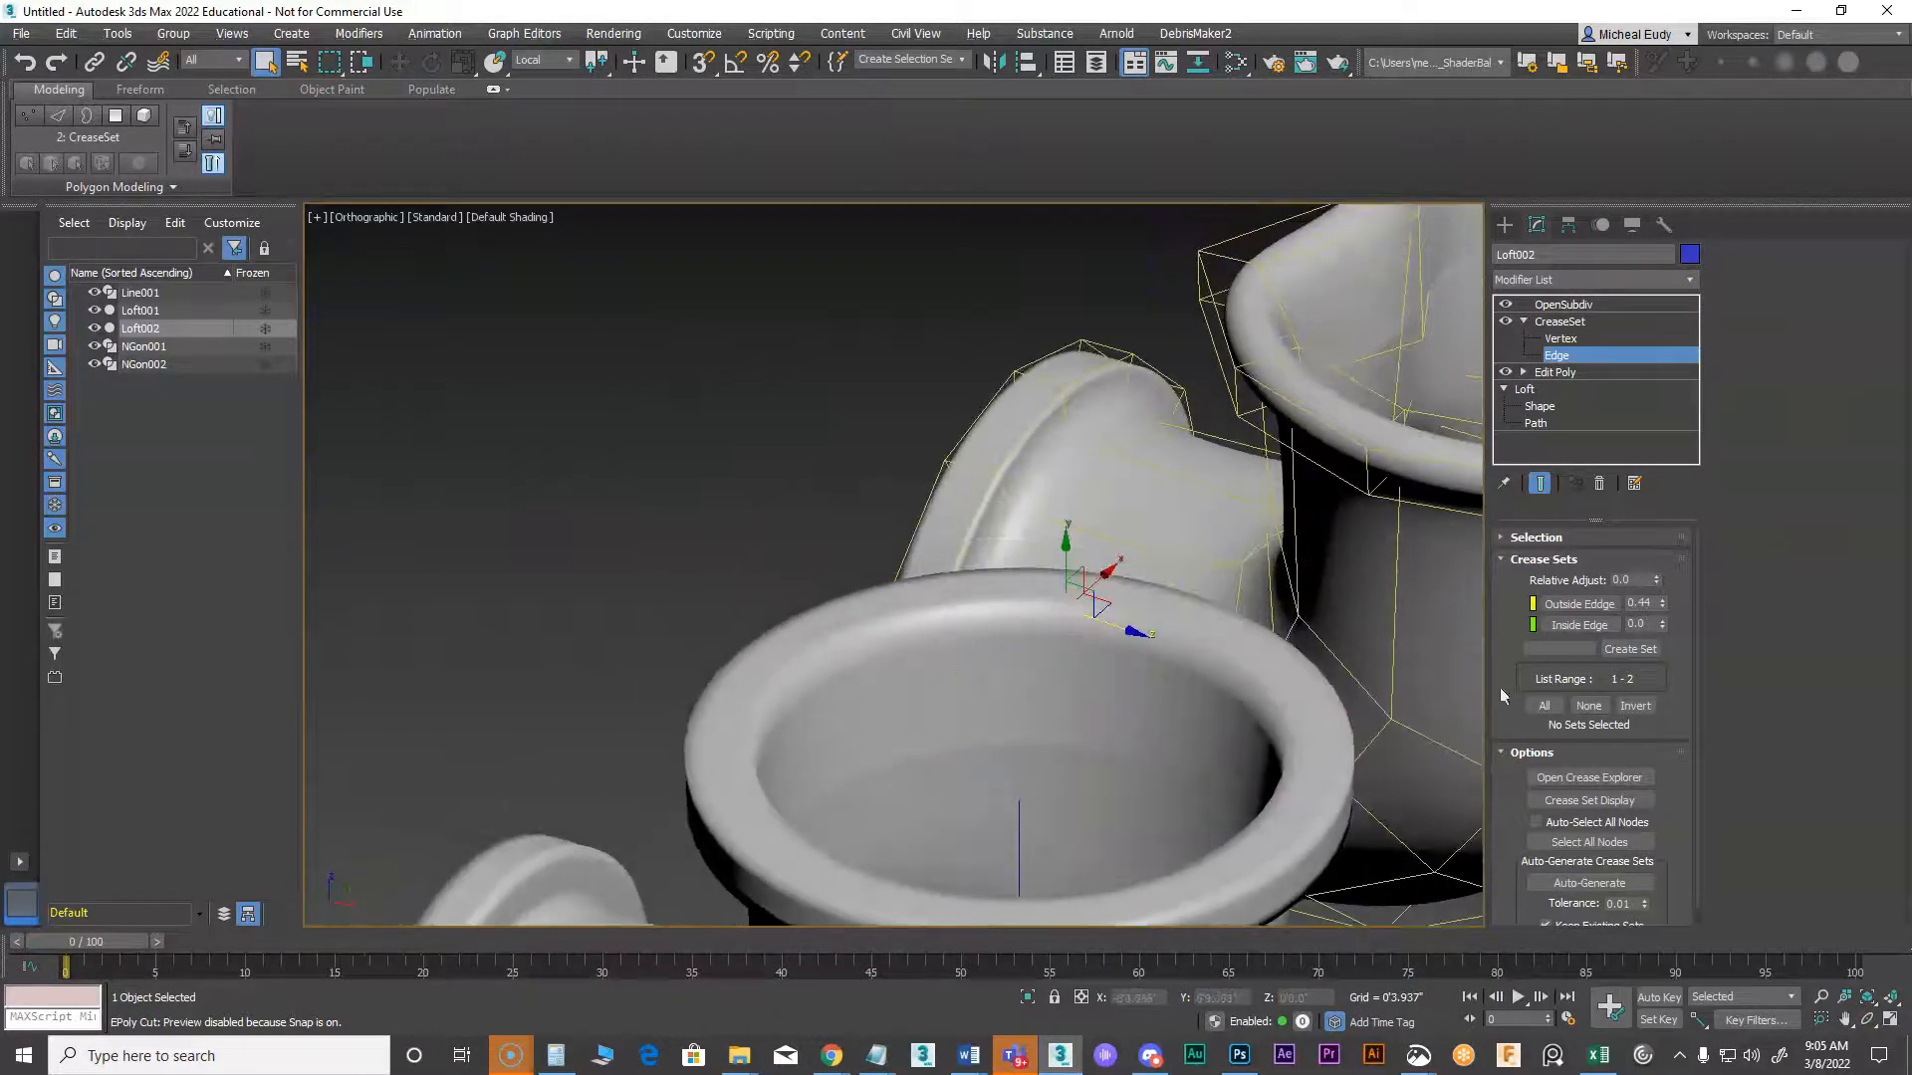
drag(1661, 624, 1660, 609)
scroll(1105, 521, down, 2)
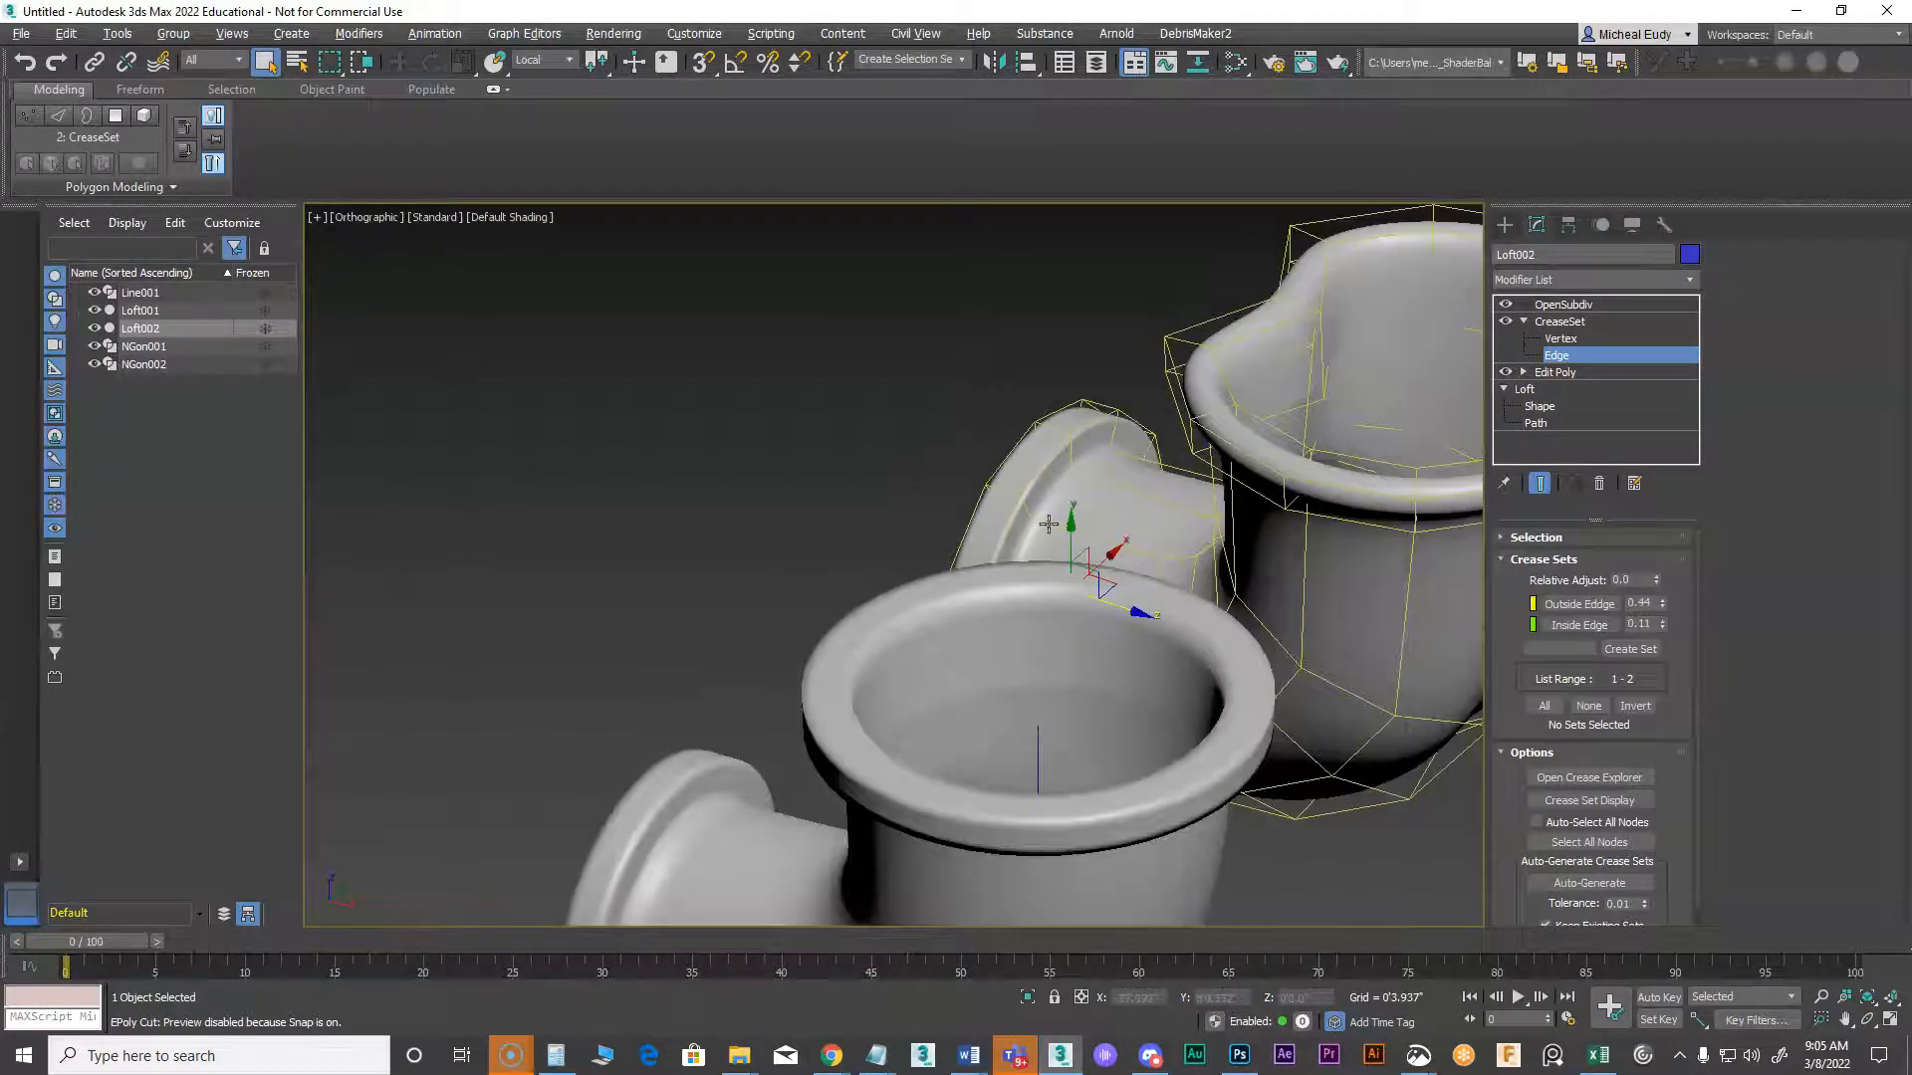
With the end result hidden, add the upper flange's inner rim loop and both outer edge loops to the Outside Eddge crease set
alt+middle_drag(1102, 530, 1208, 517)
alt+middle_drag(1246, 446, 1071, 537)
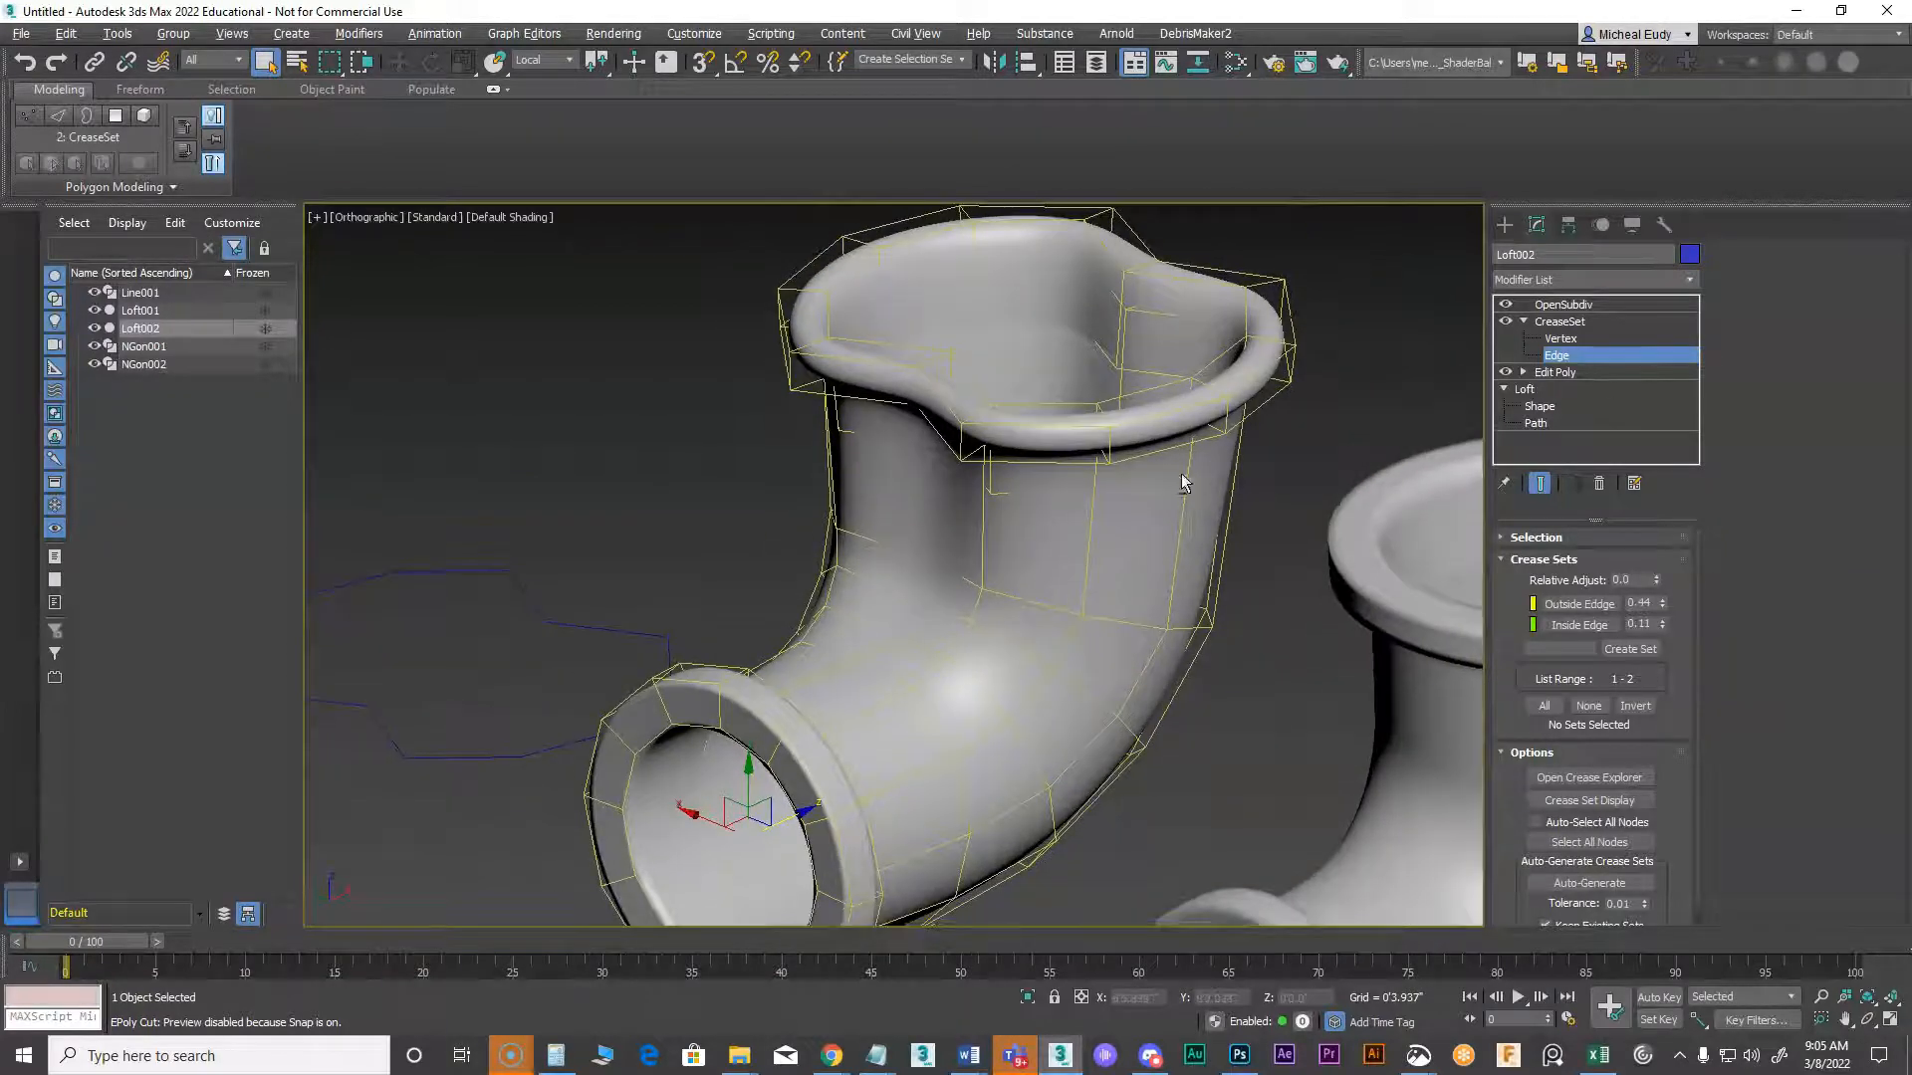
alt+middle_drag(1179, 474, 1217, 474)
click(1540, 483)
scroll(1164, 440, up, 3)
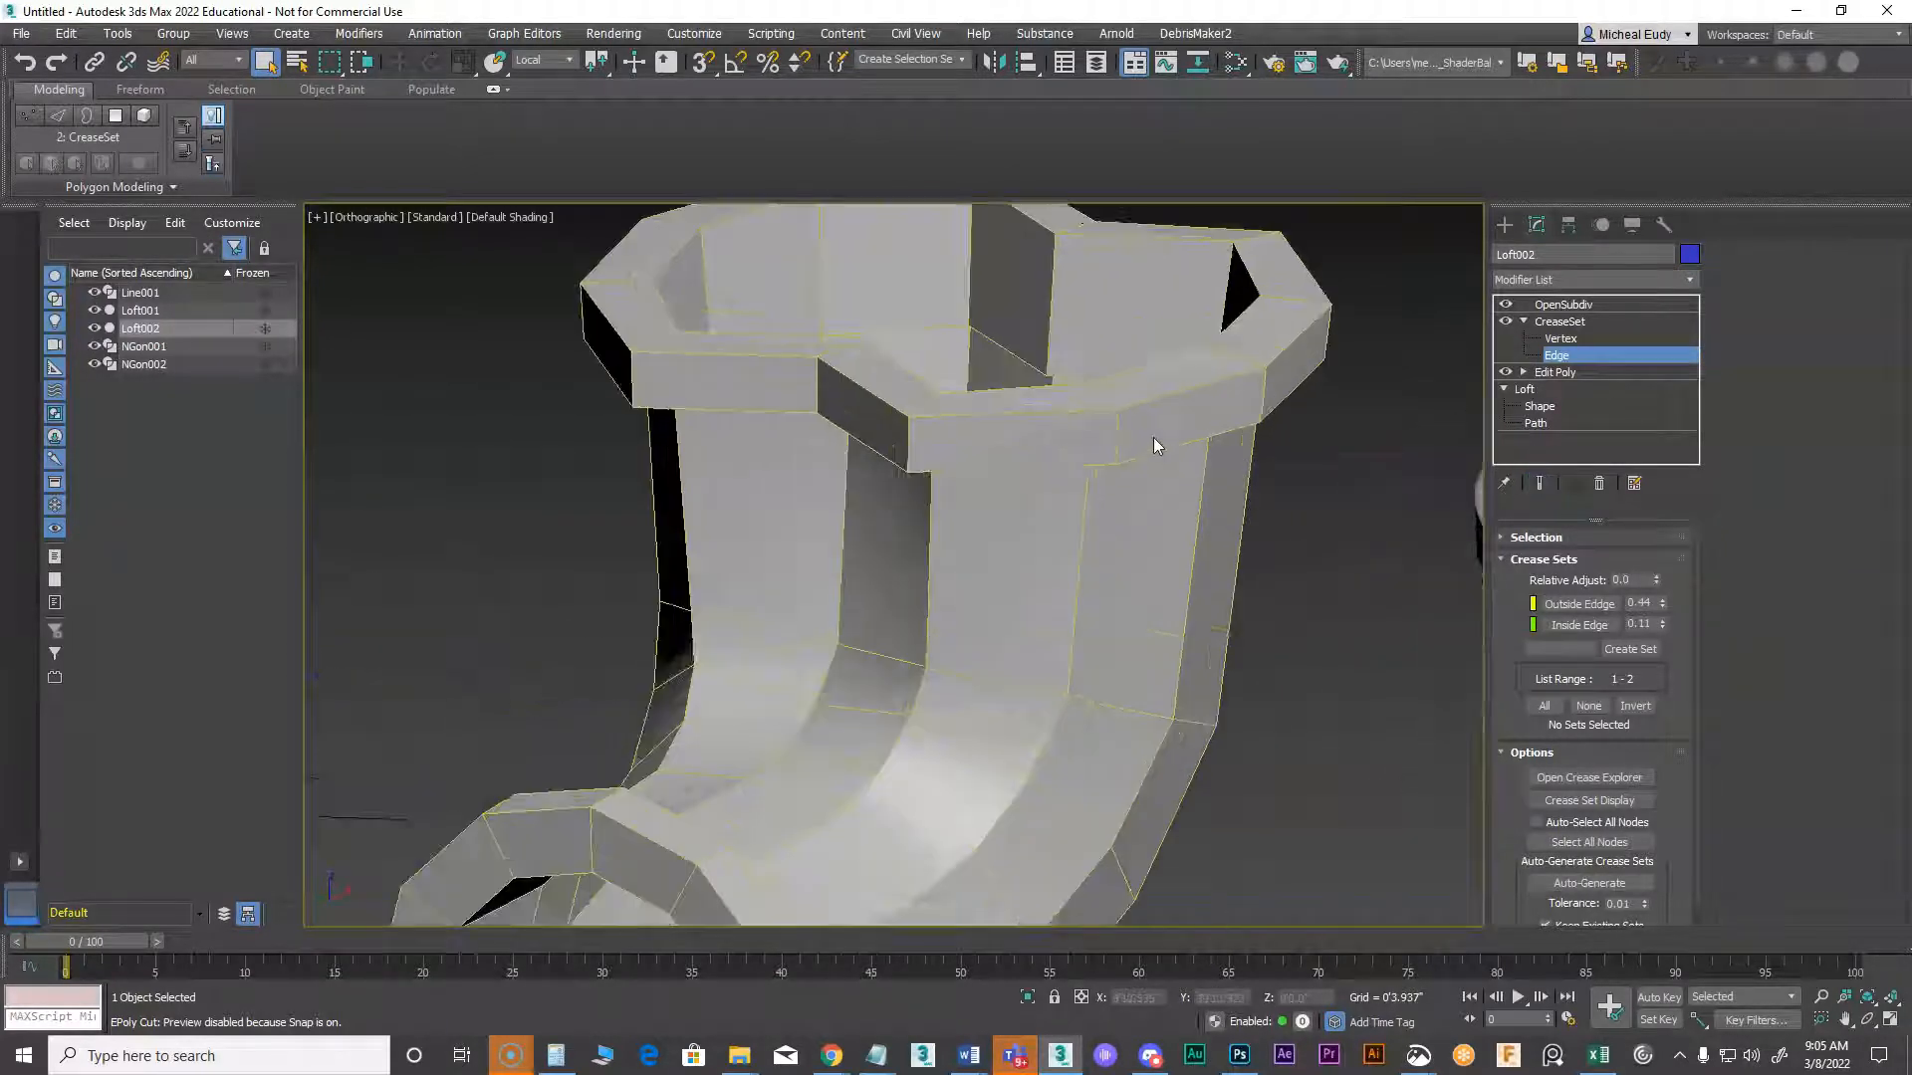
double_click(1176, 394)
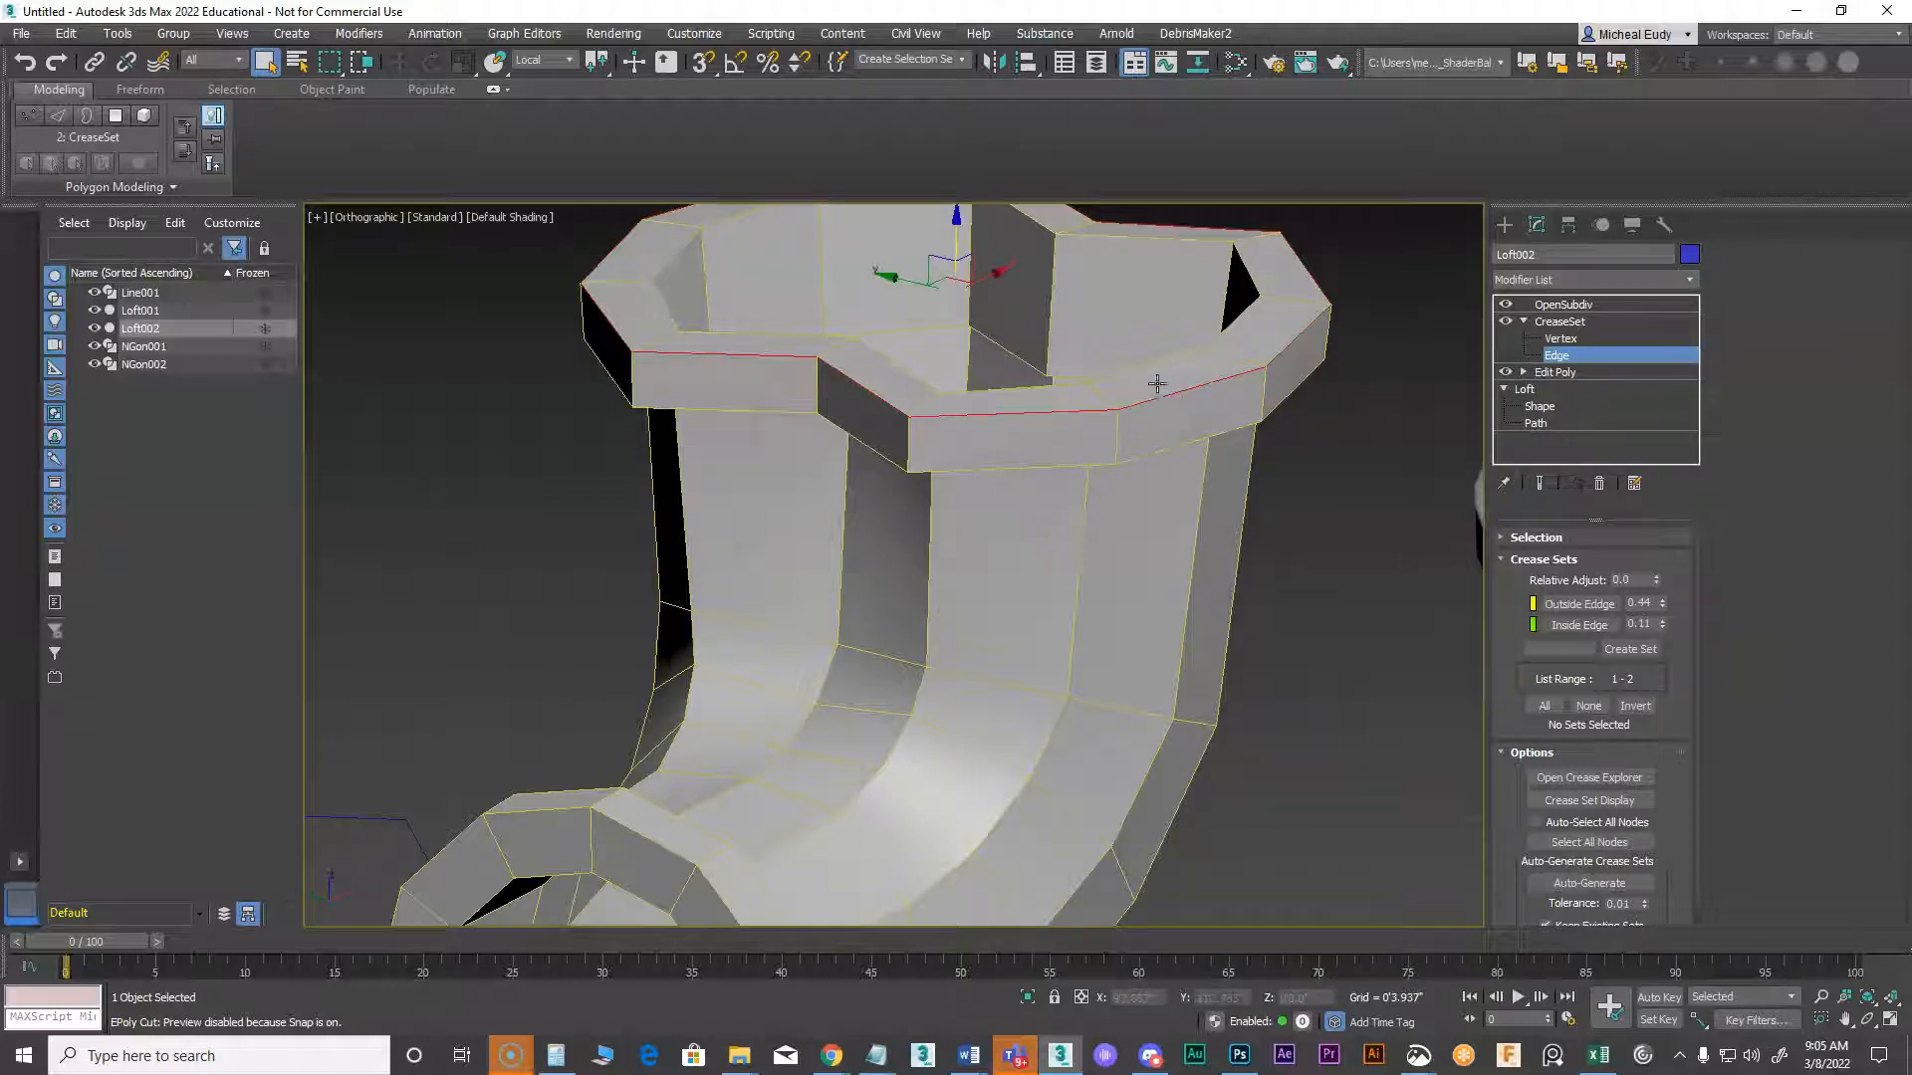
ctrl+double_click(1175, 240)
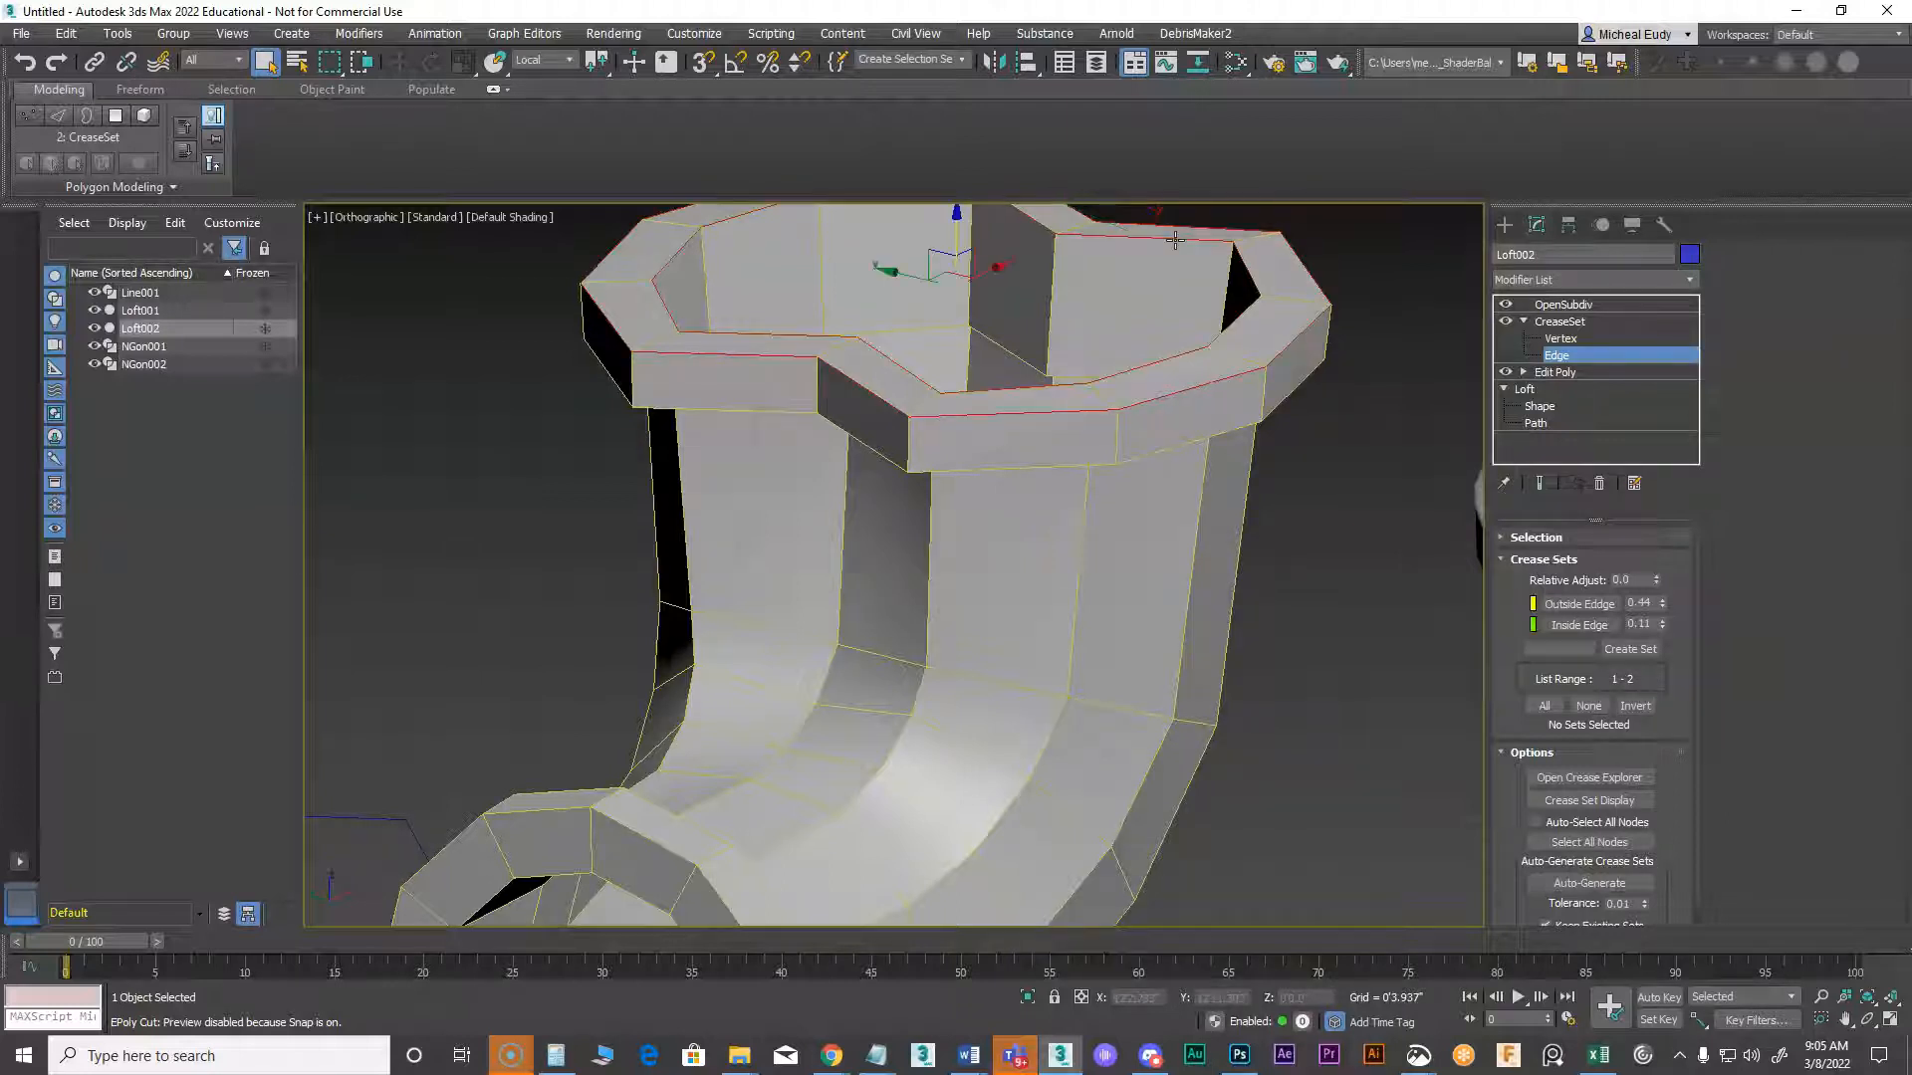
ctrl+double_click(1161, 450)
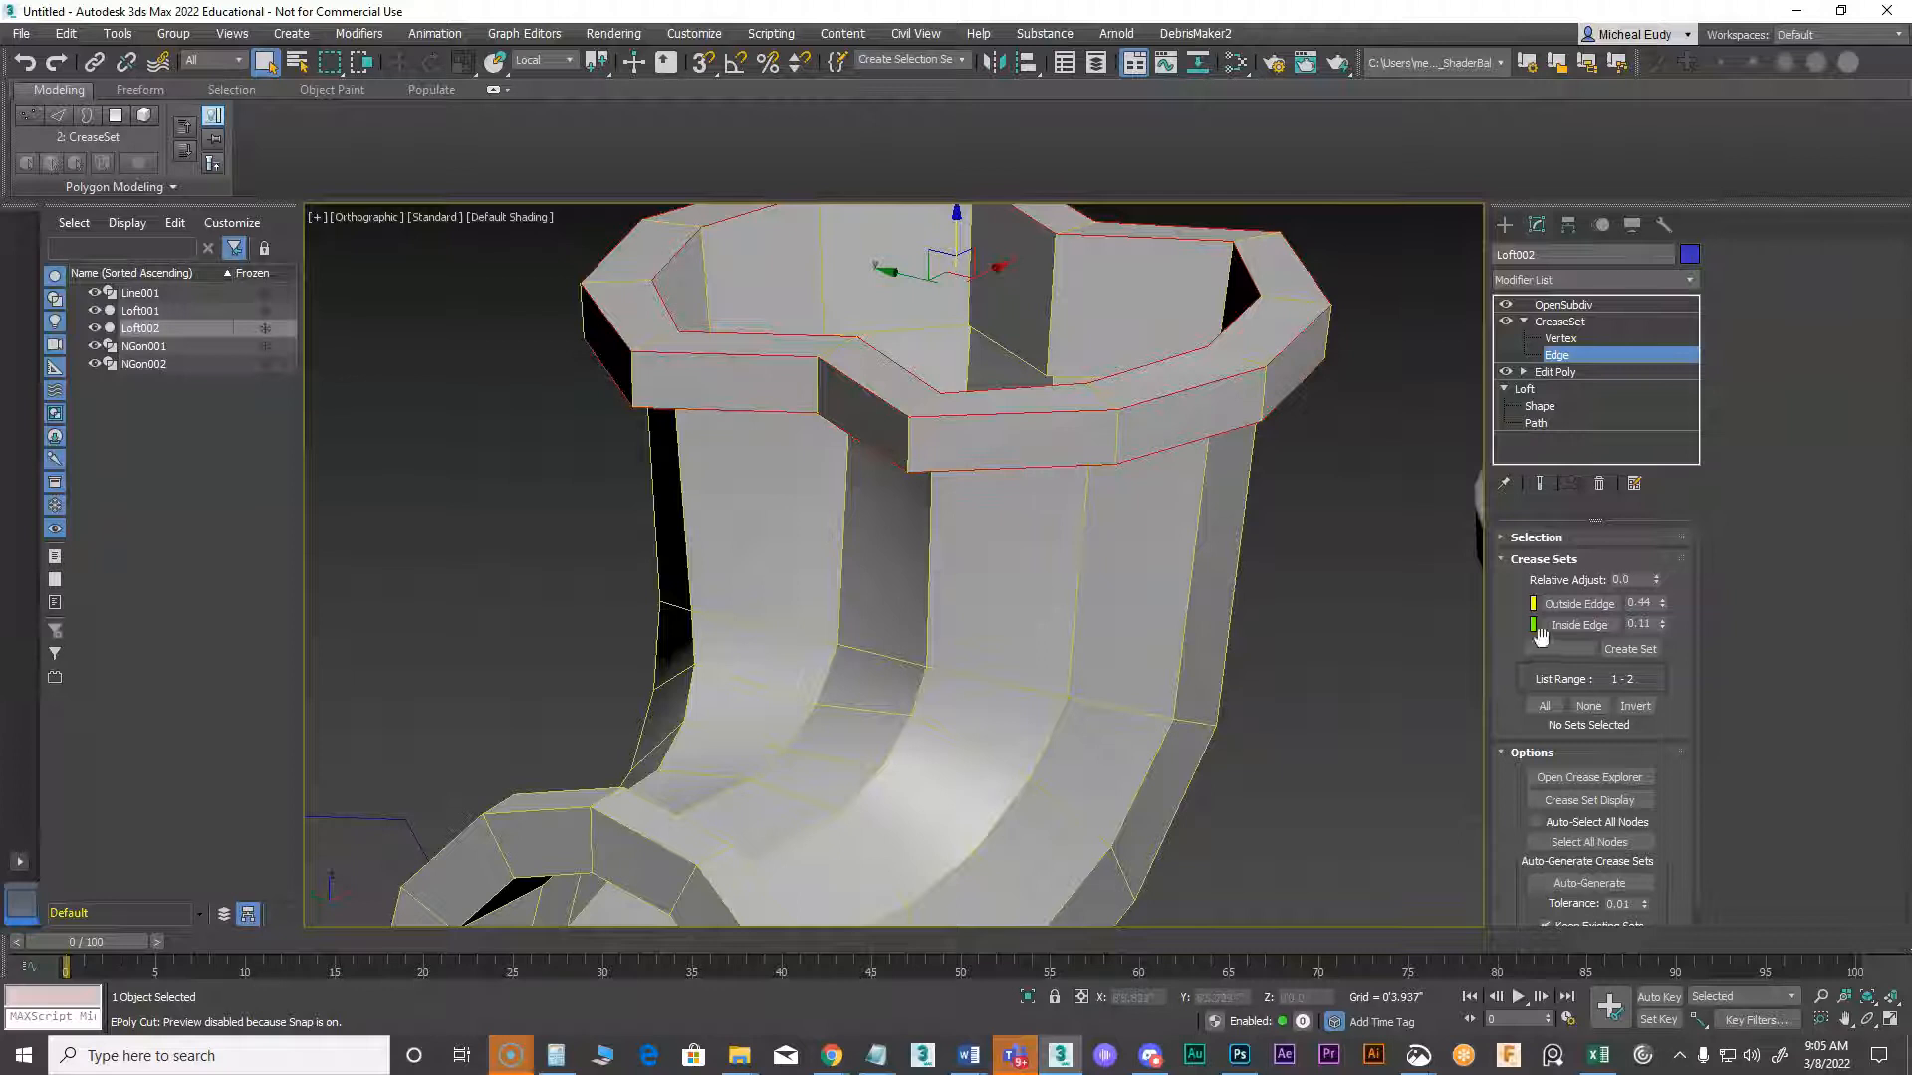
right_click(1579, 607)
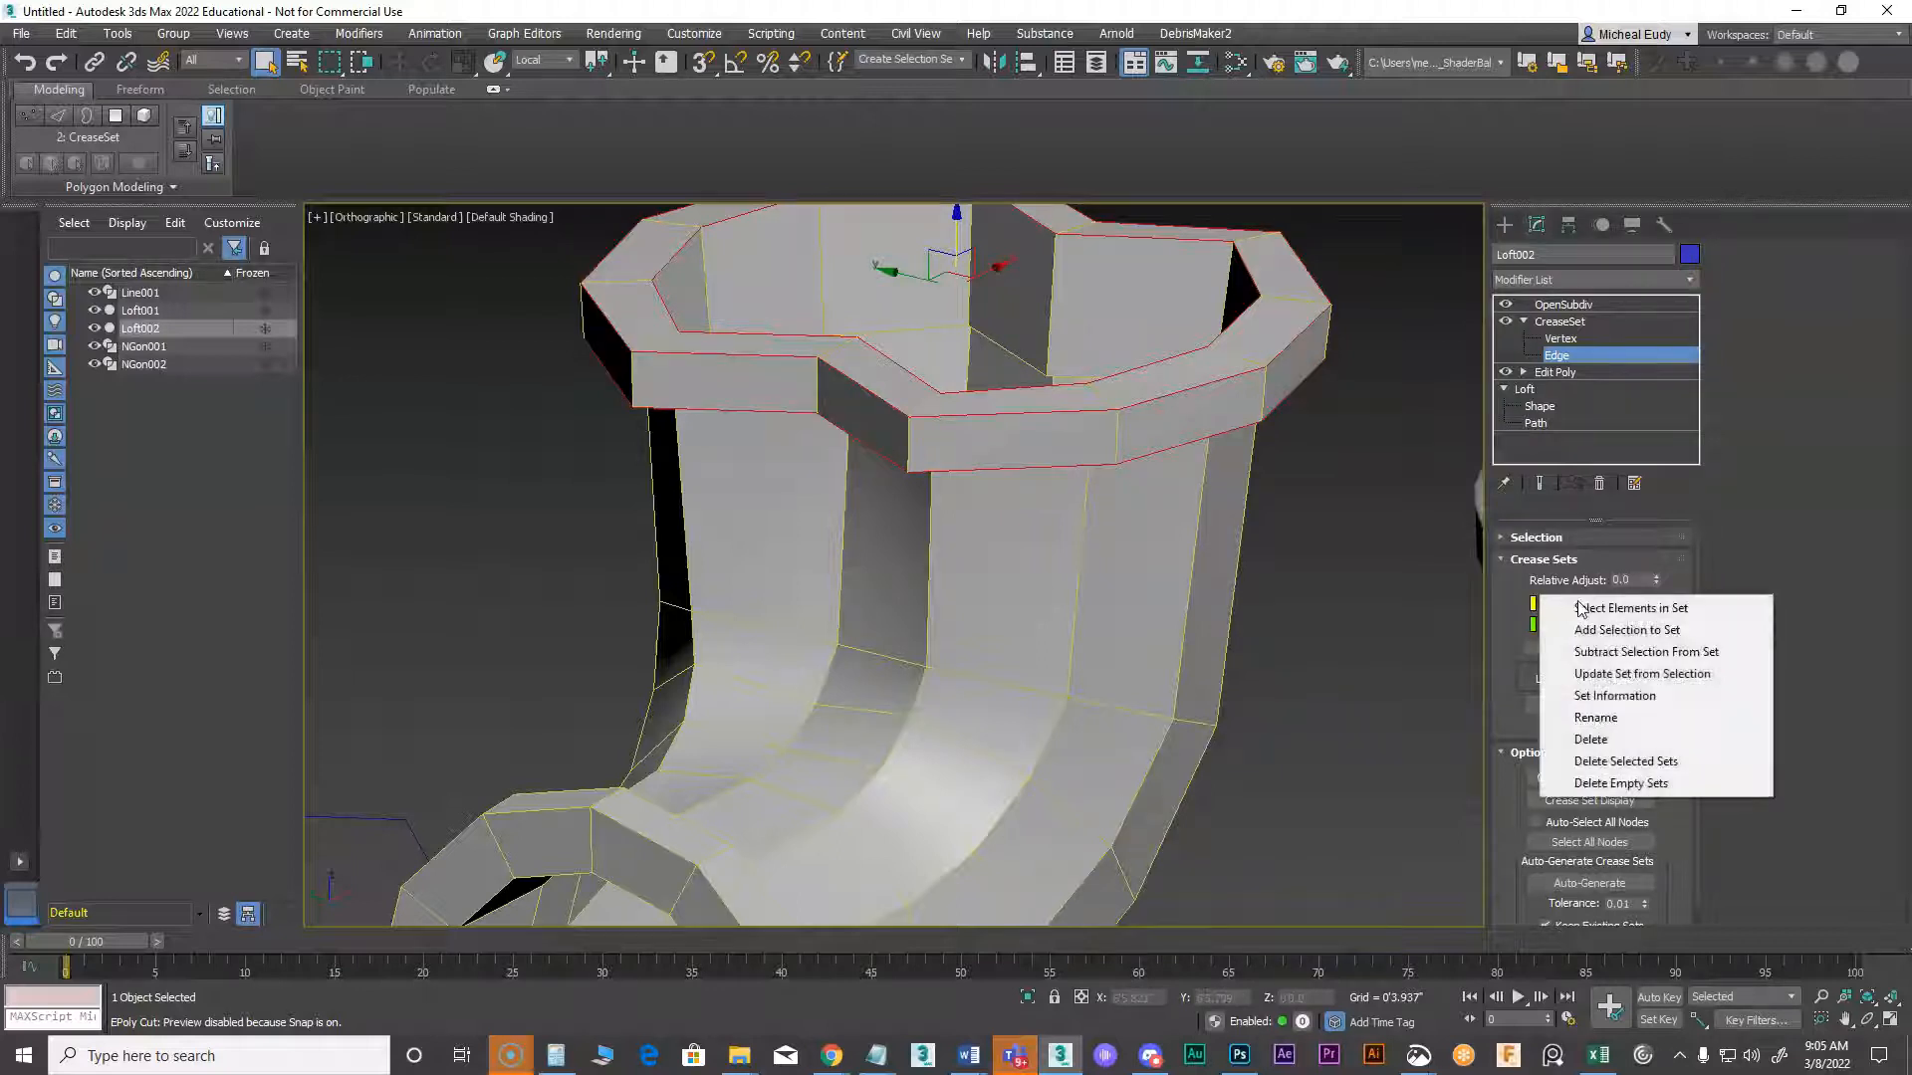
click(1631, 631)
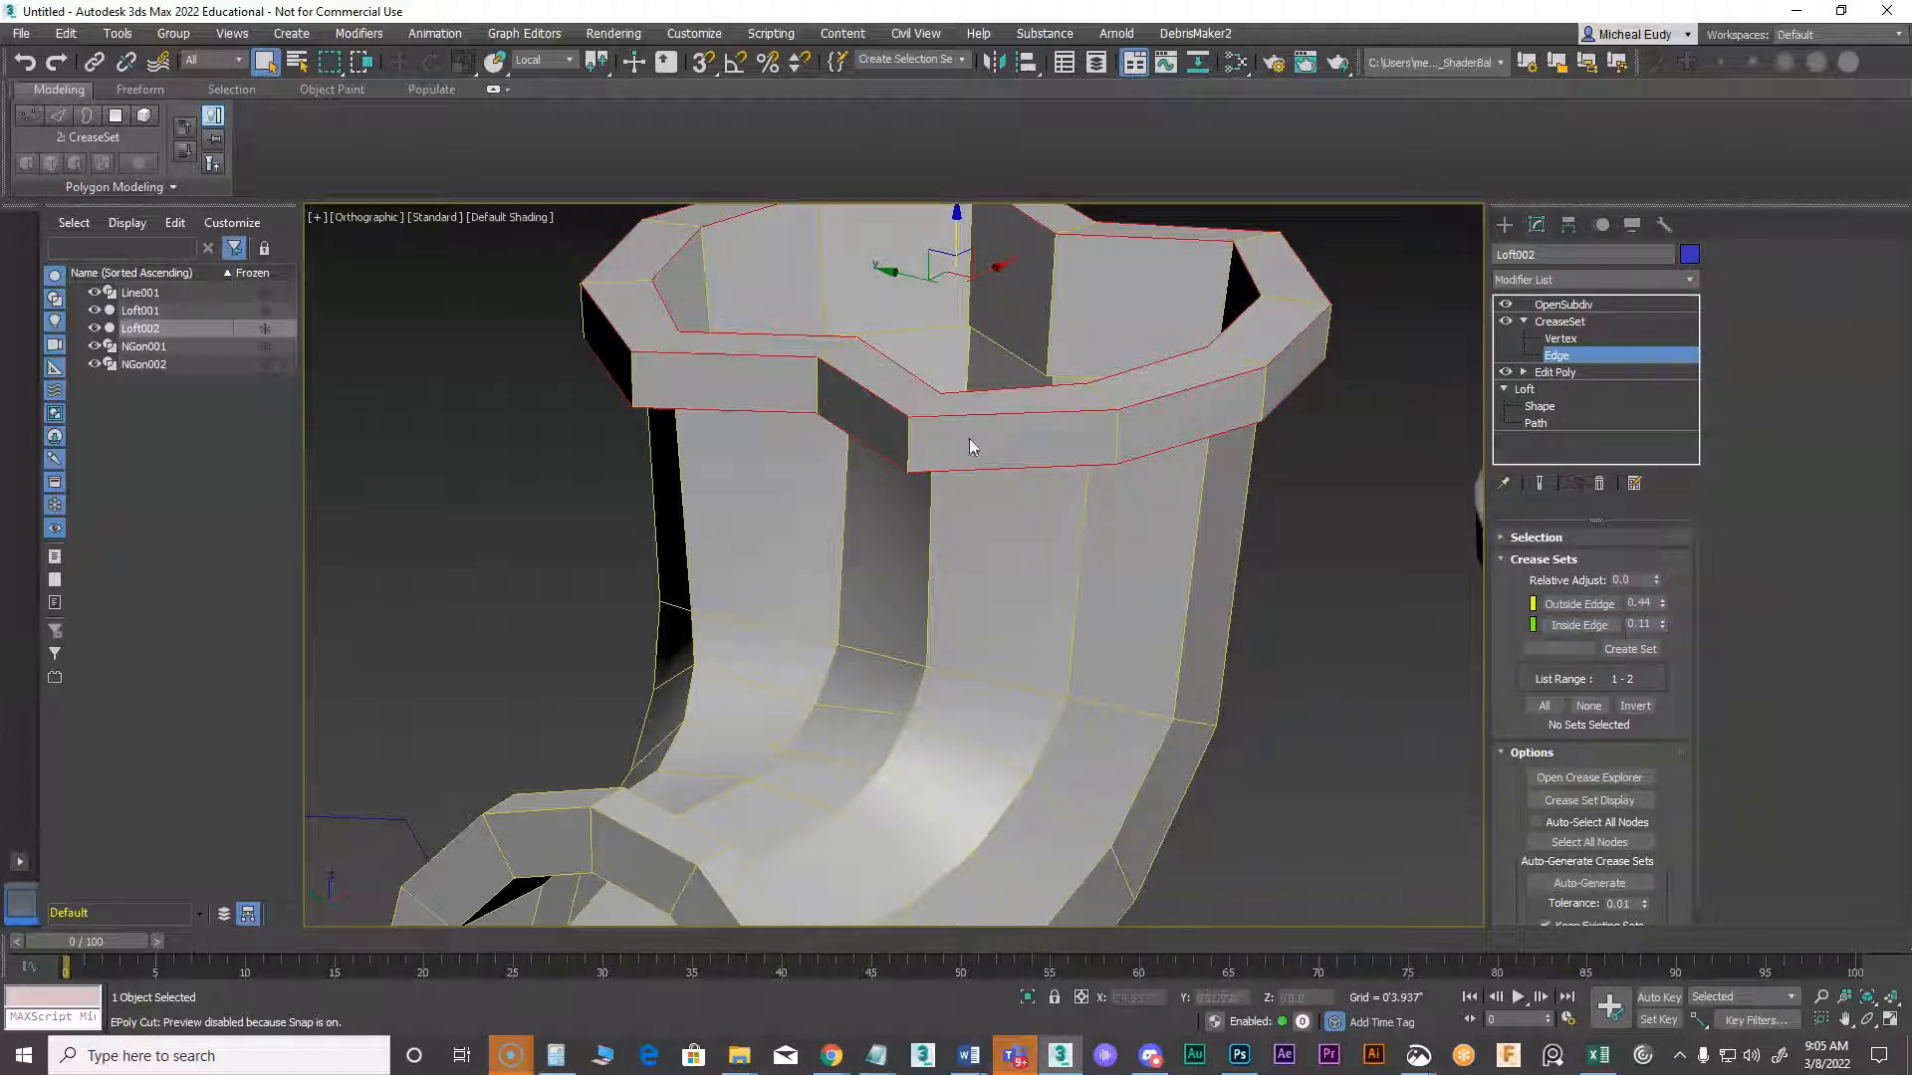
Add the edge loop where the upper flange meets the pipe to the Inside Edge crease set
alt+middle_drag(1029, 593, 1048, 453)
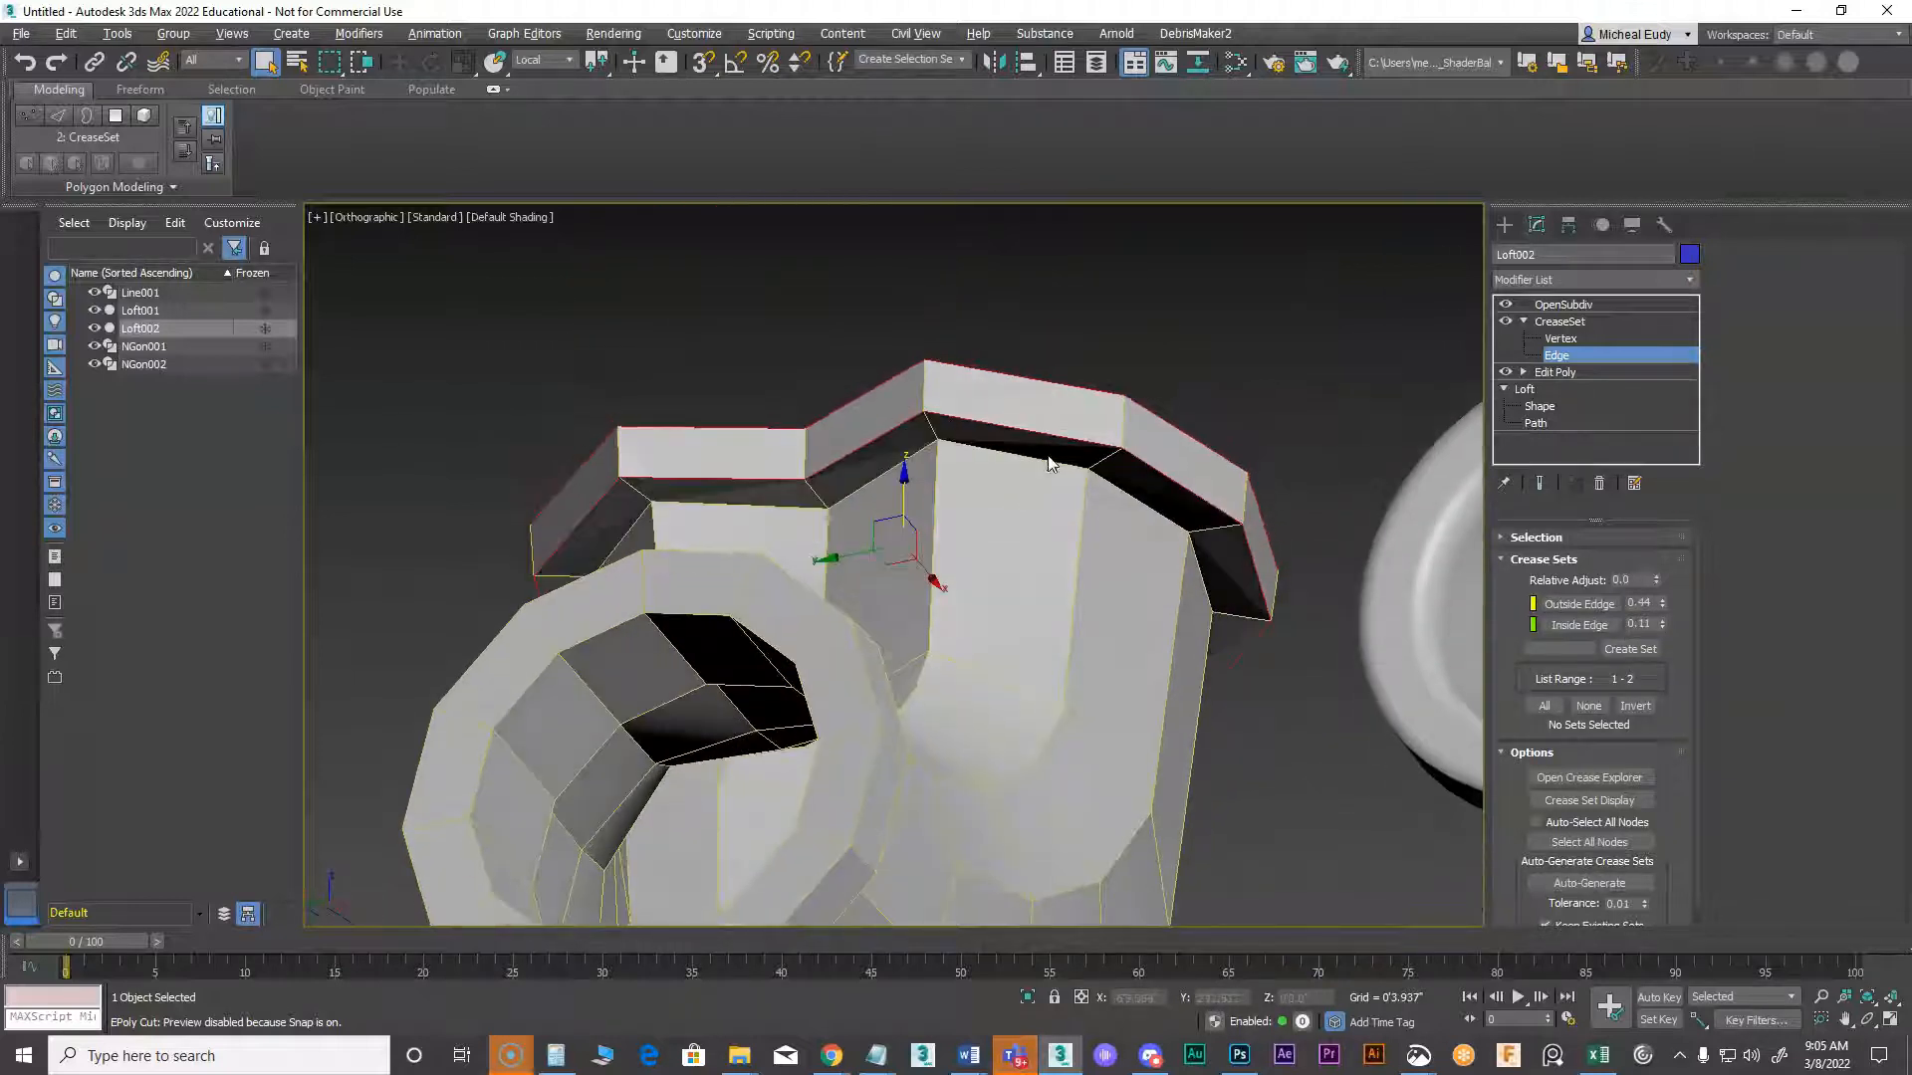
double_click(1054, 459)
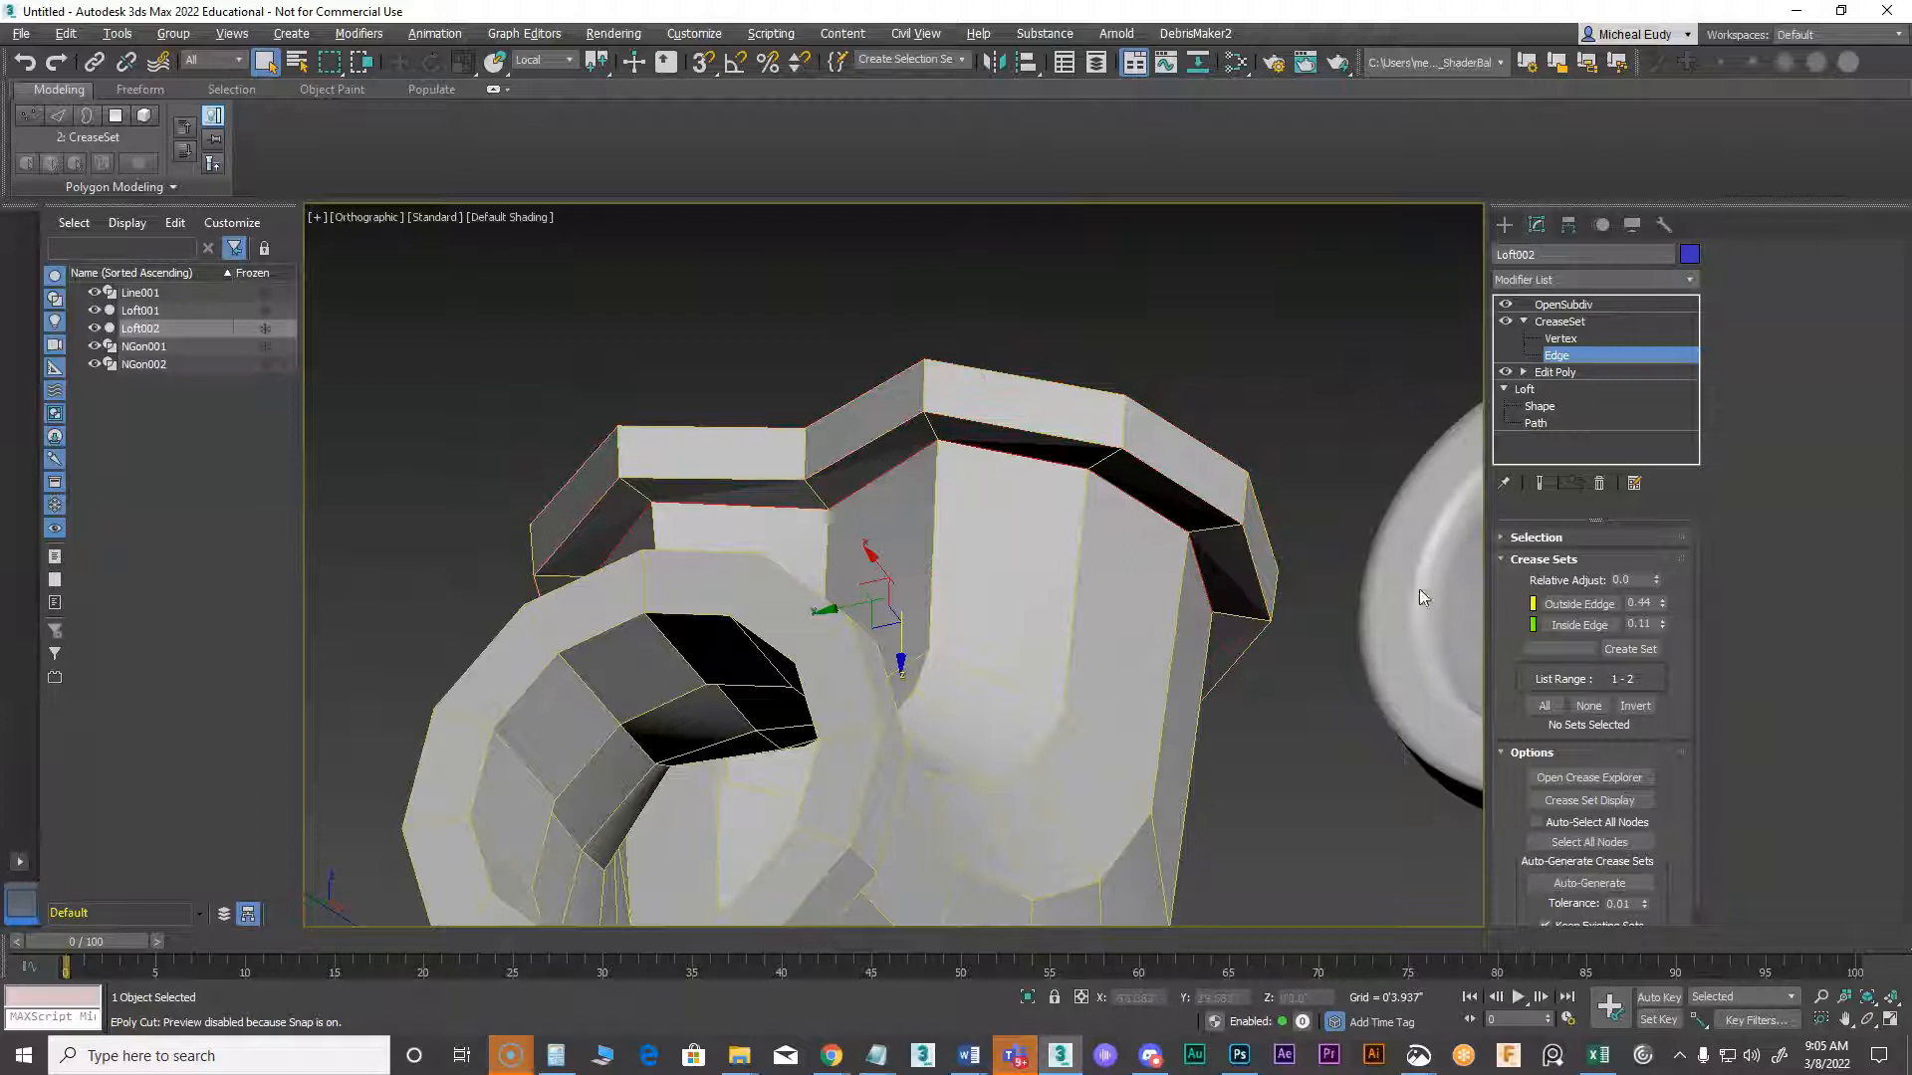
right_click(1577, 629)
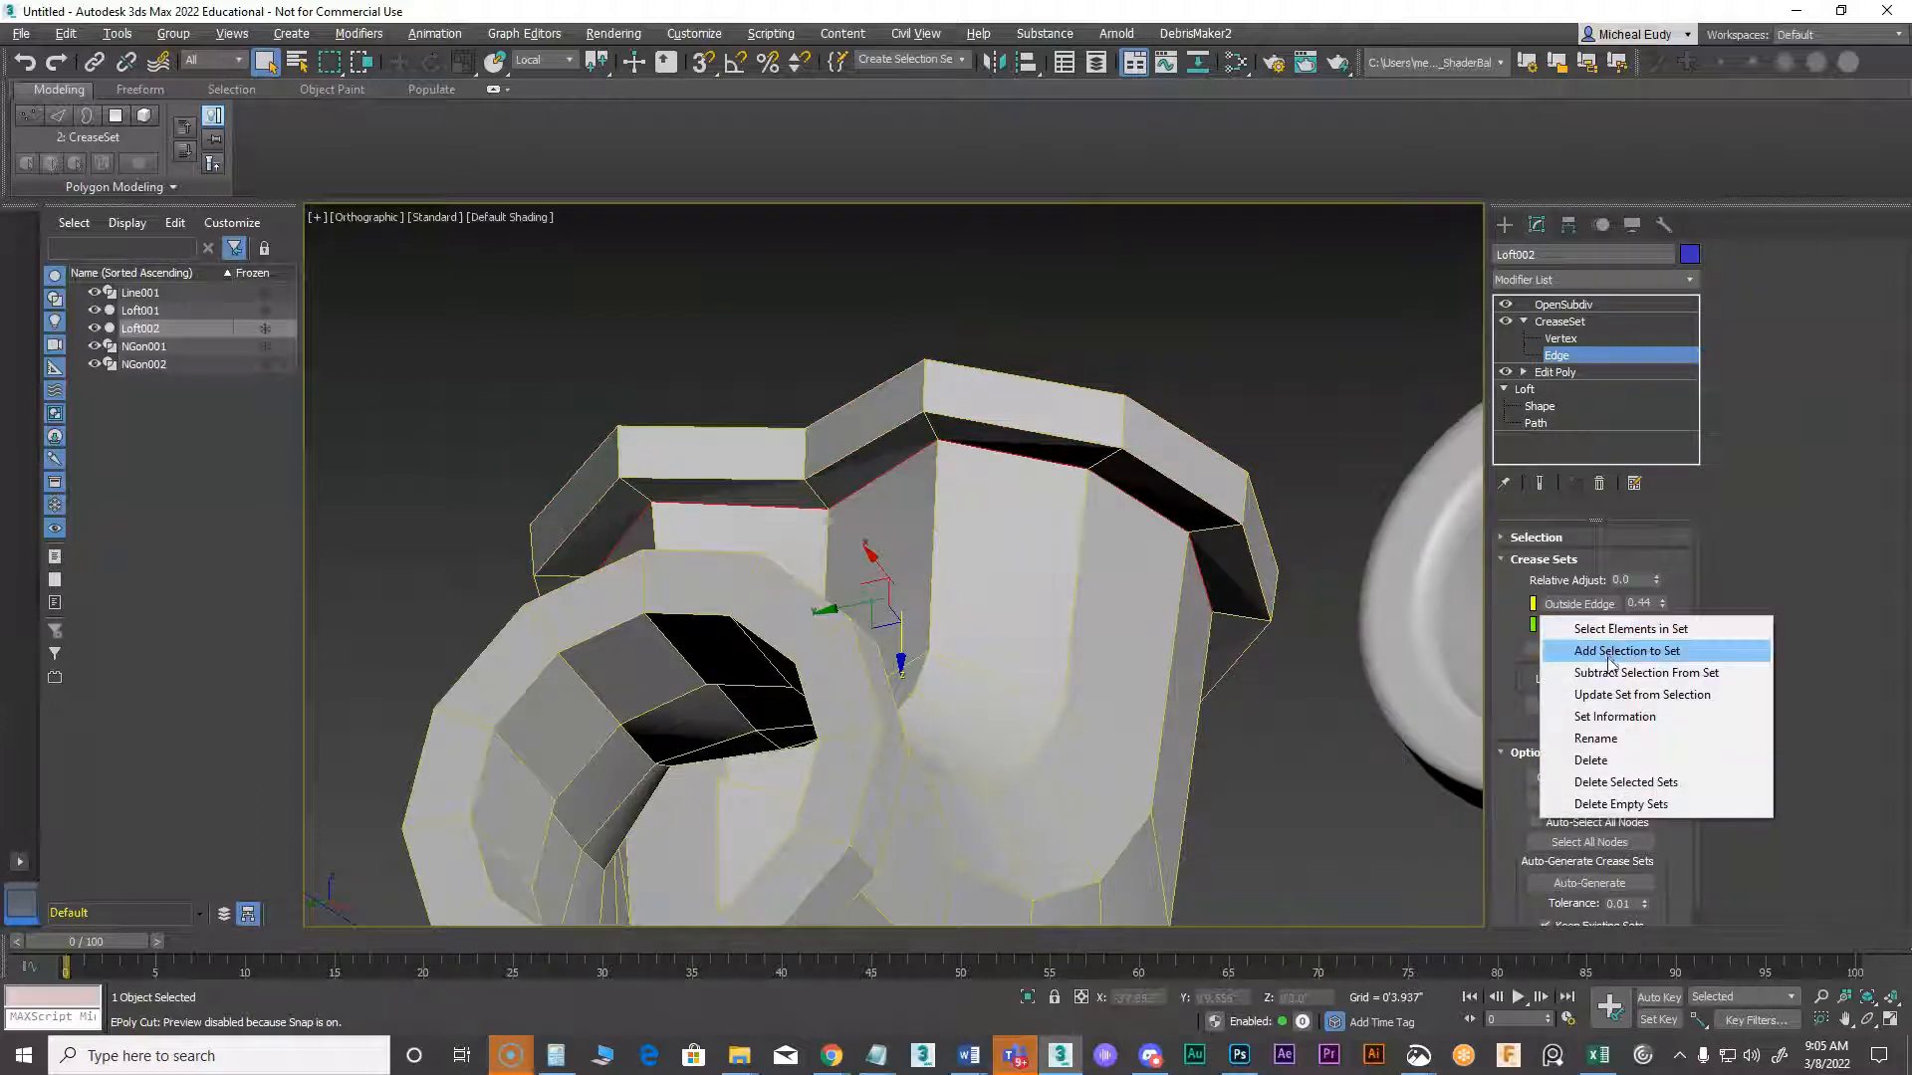
click(1608, 655)
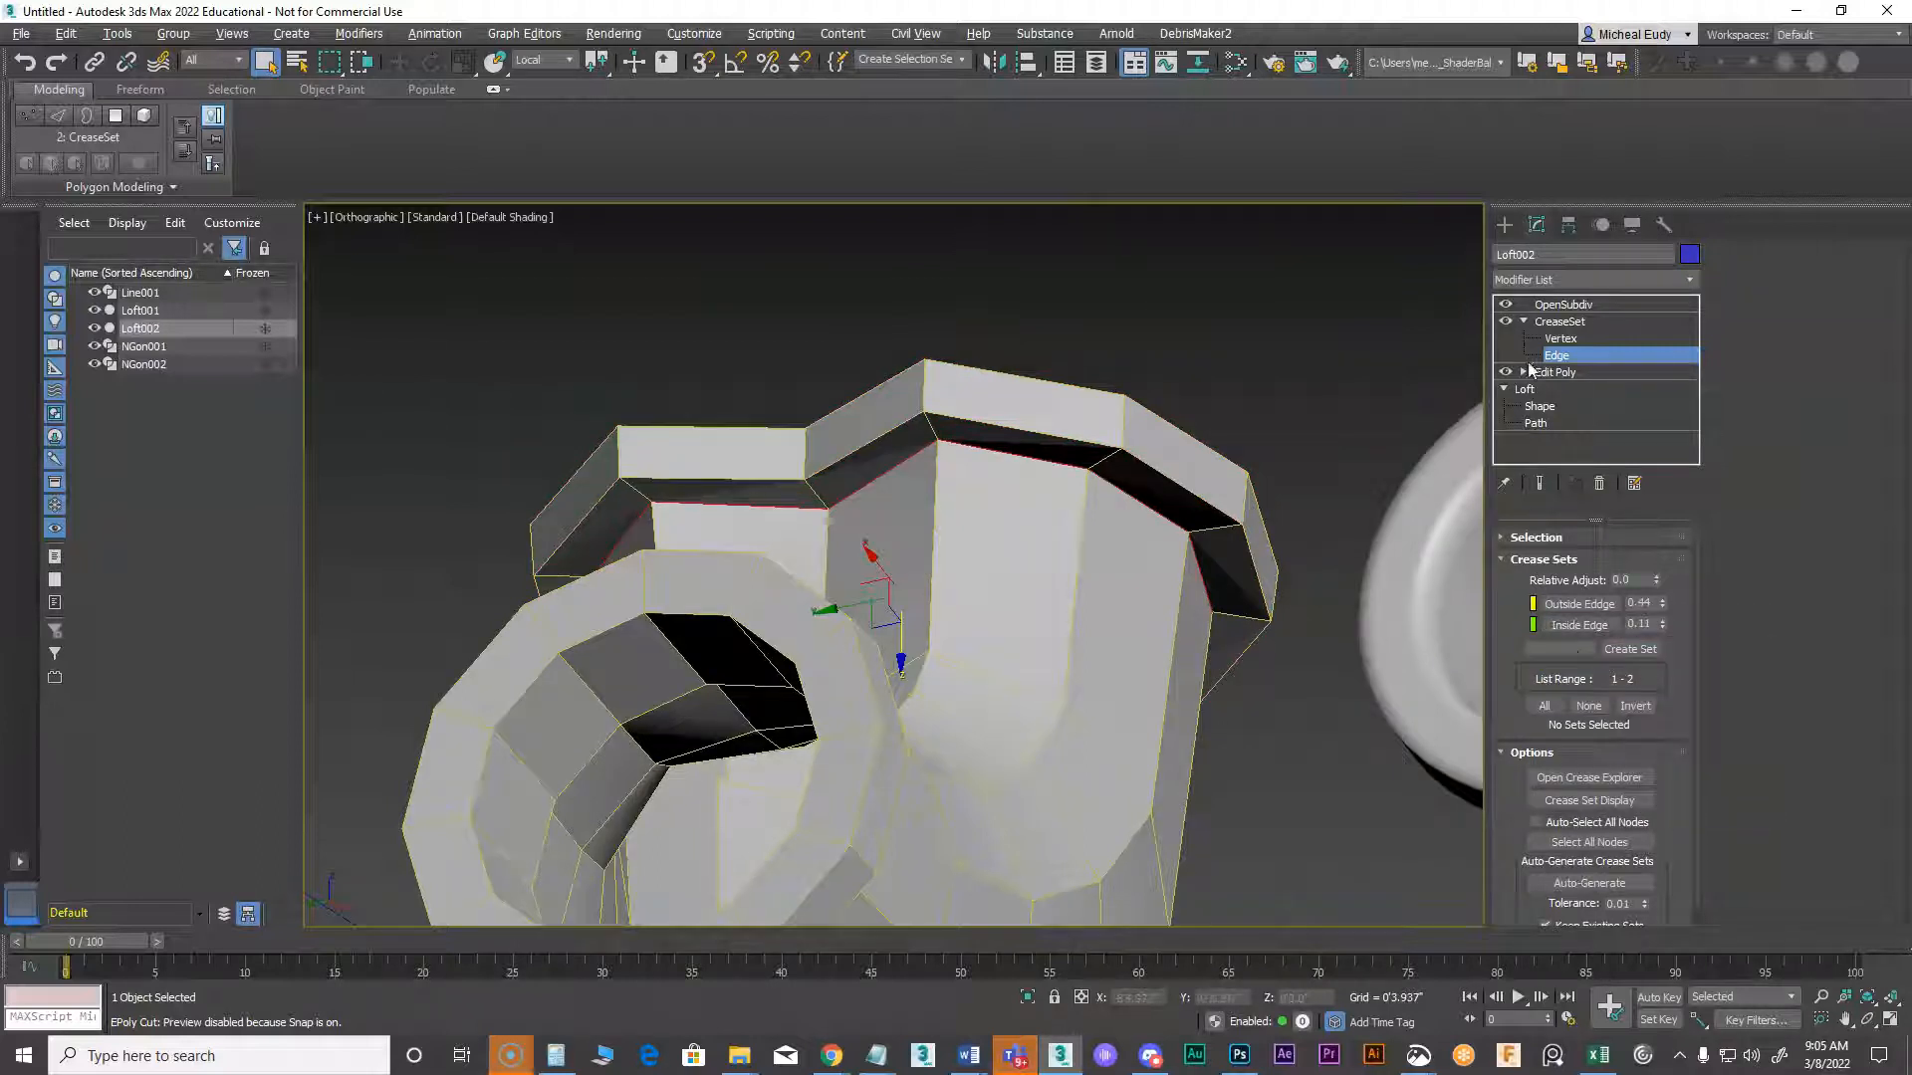
Show the end result again, switch the viewport to perspective, and leave modifier editing for the object creation mode
click(1540, 484)
scroll(1069, 595, down, 2)
alt+middle_drag(1026, 580, 972, 651)
scroll(971, 651, down, 2)
scroll(972, 637, down, 1)
scroll(975, 567, down, 1)
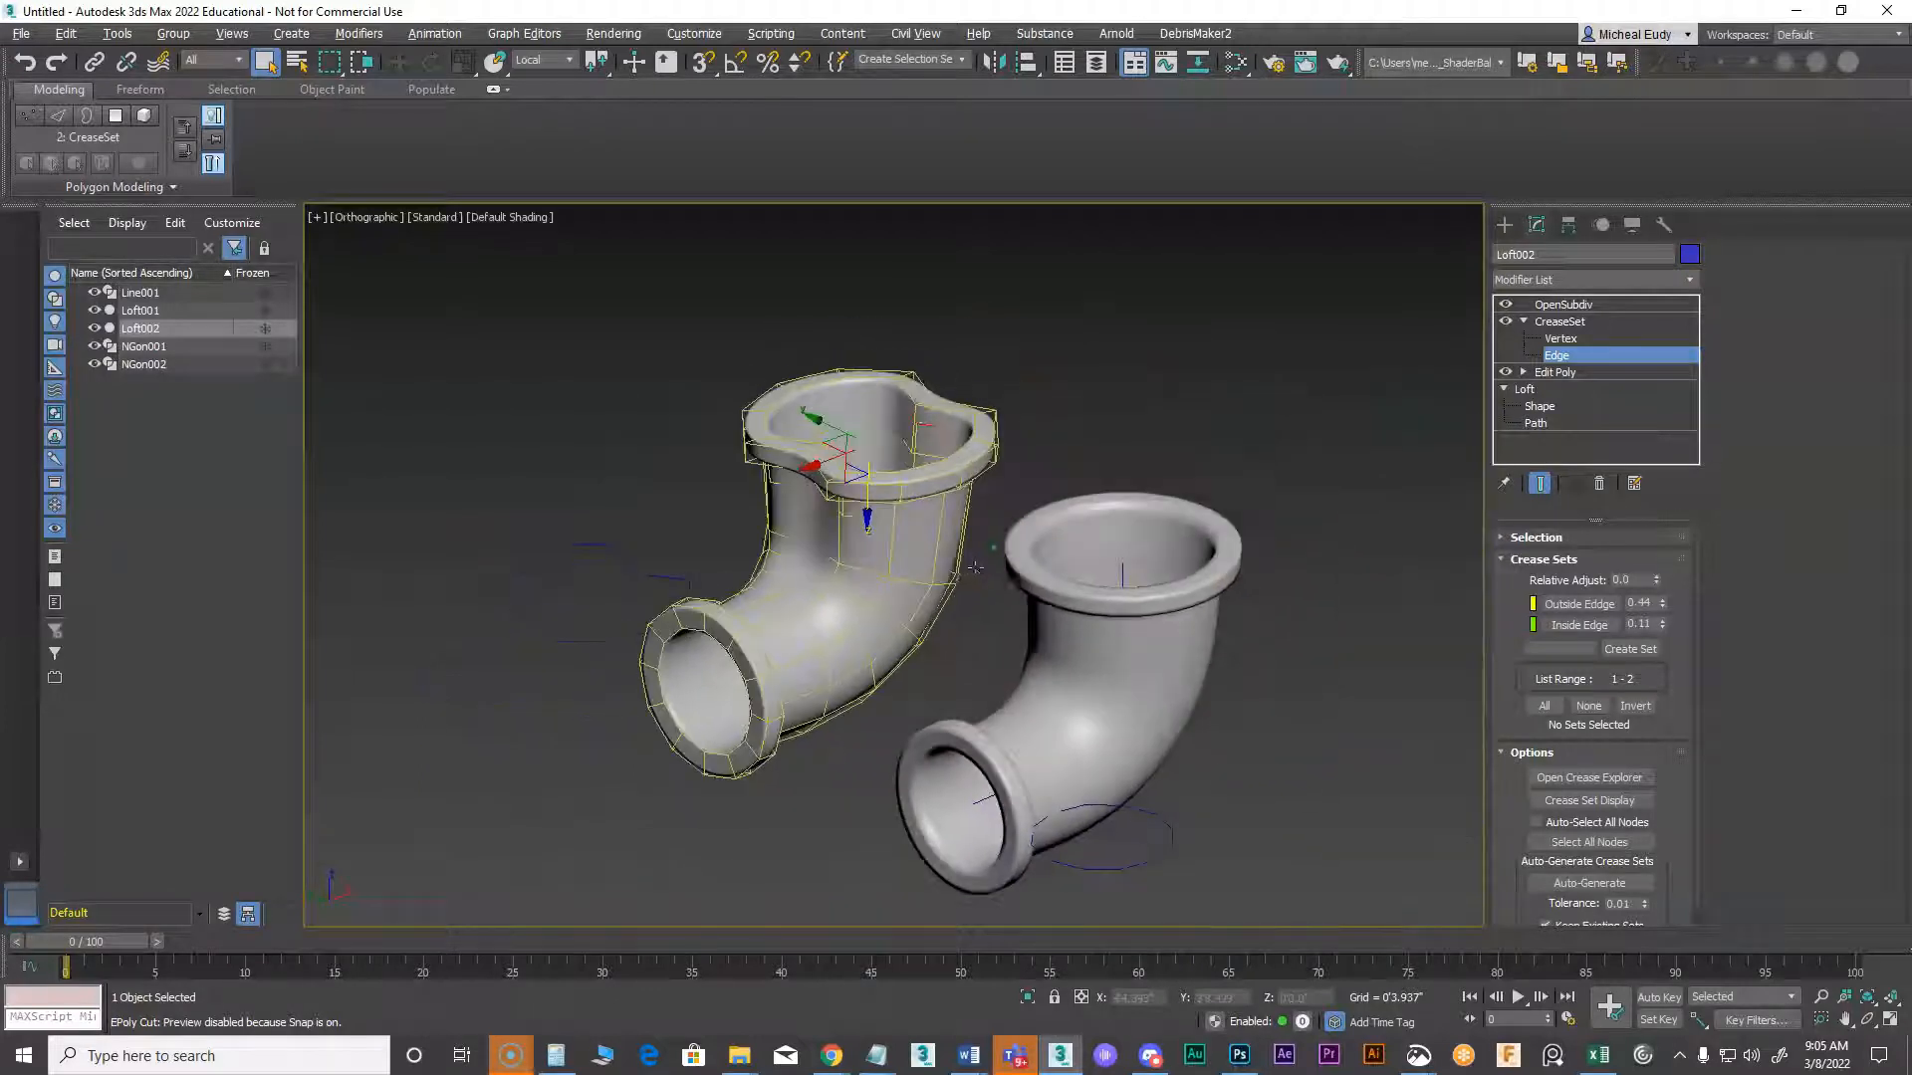
key(p)
click(1507, 226)
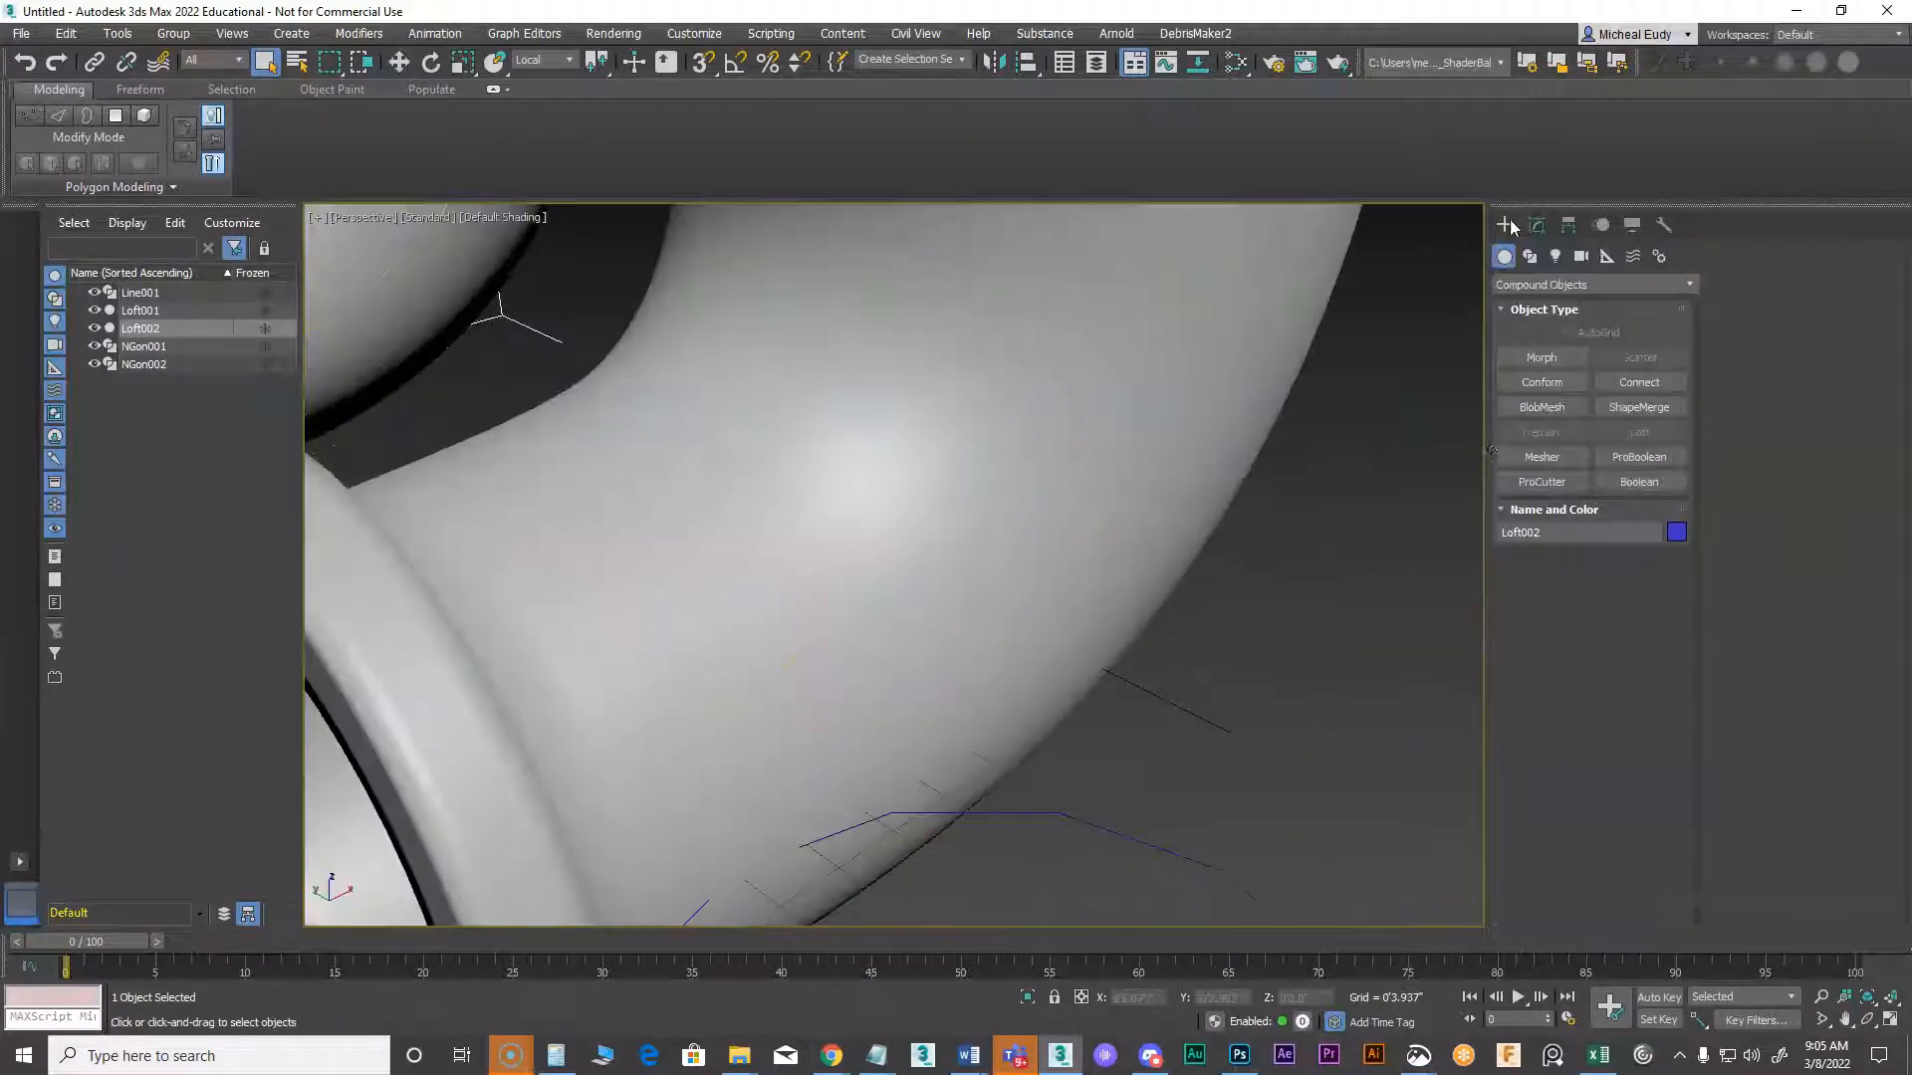
Frame the selected fitting, hide its selection brackets, and compare the two finished pipe fittings side by side
key(z)
middle_drag(1165, 706, 1042, 667)
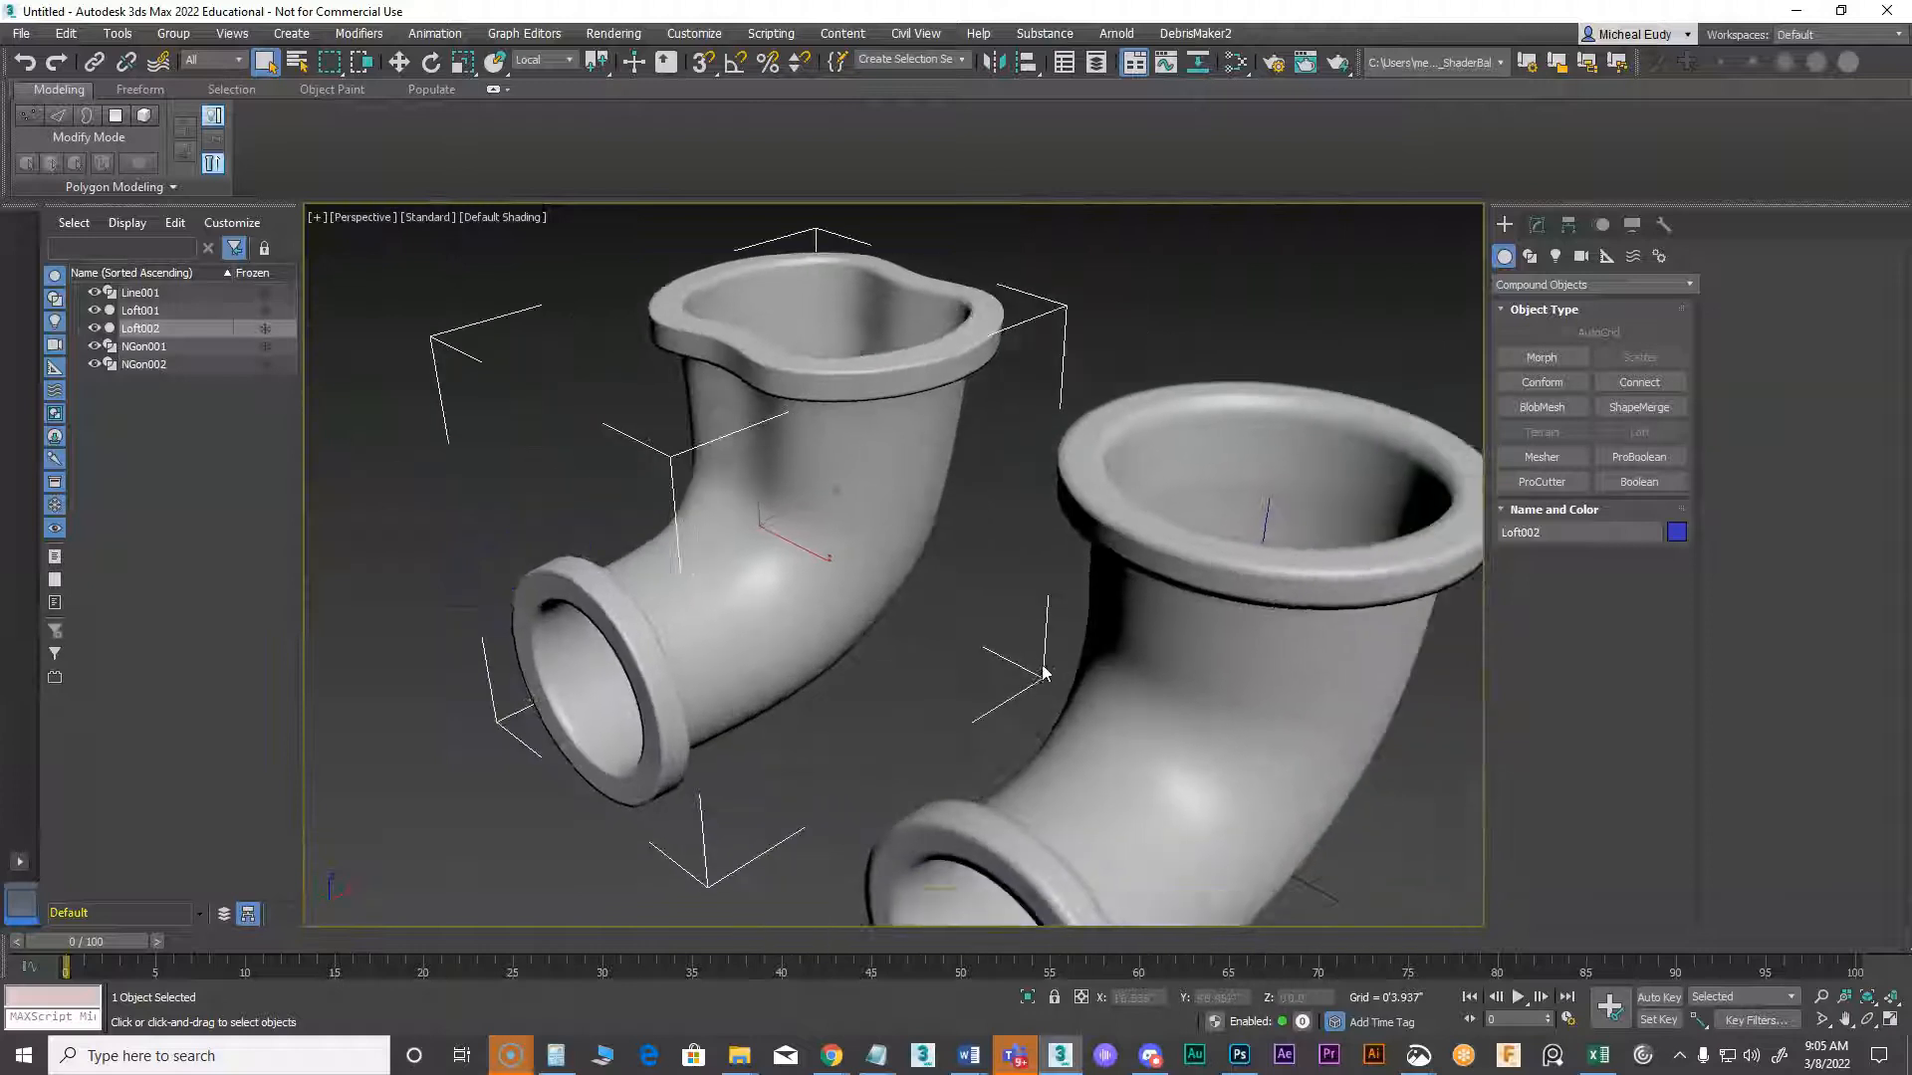
key(j)
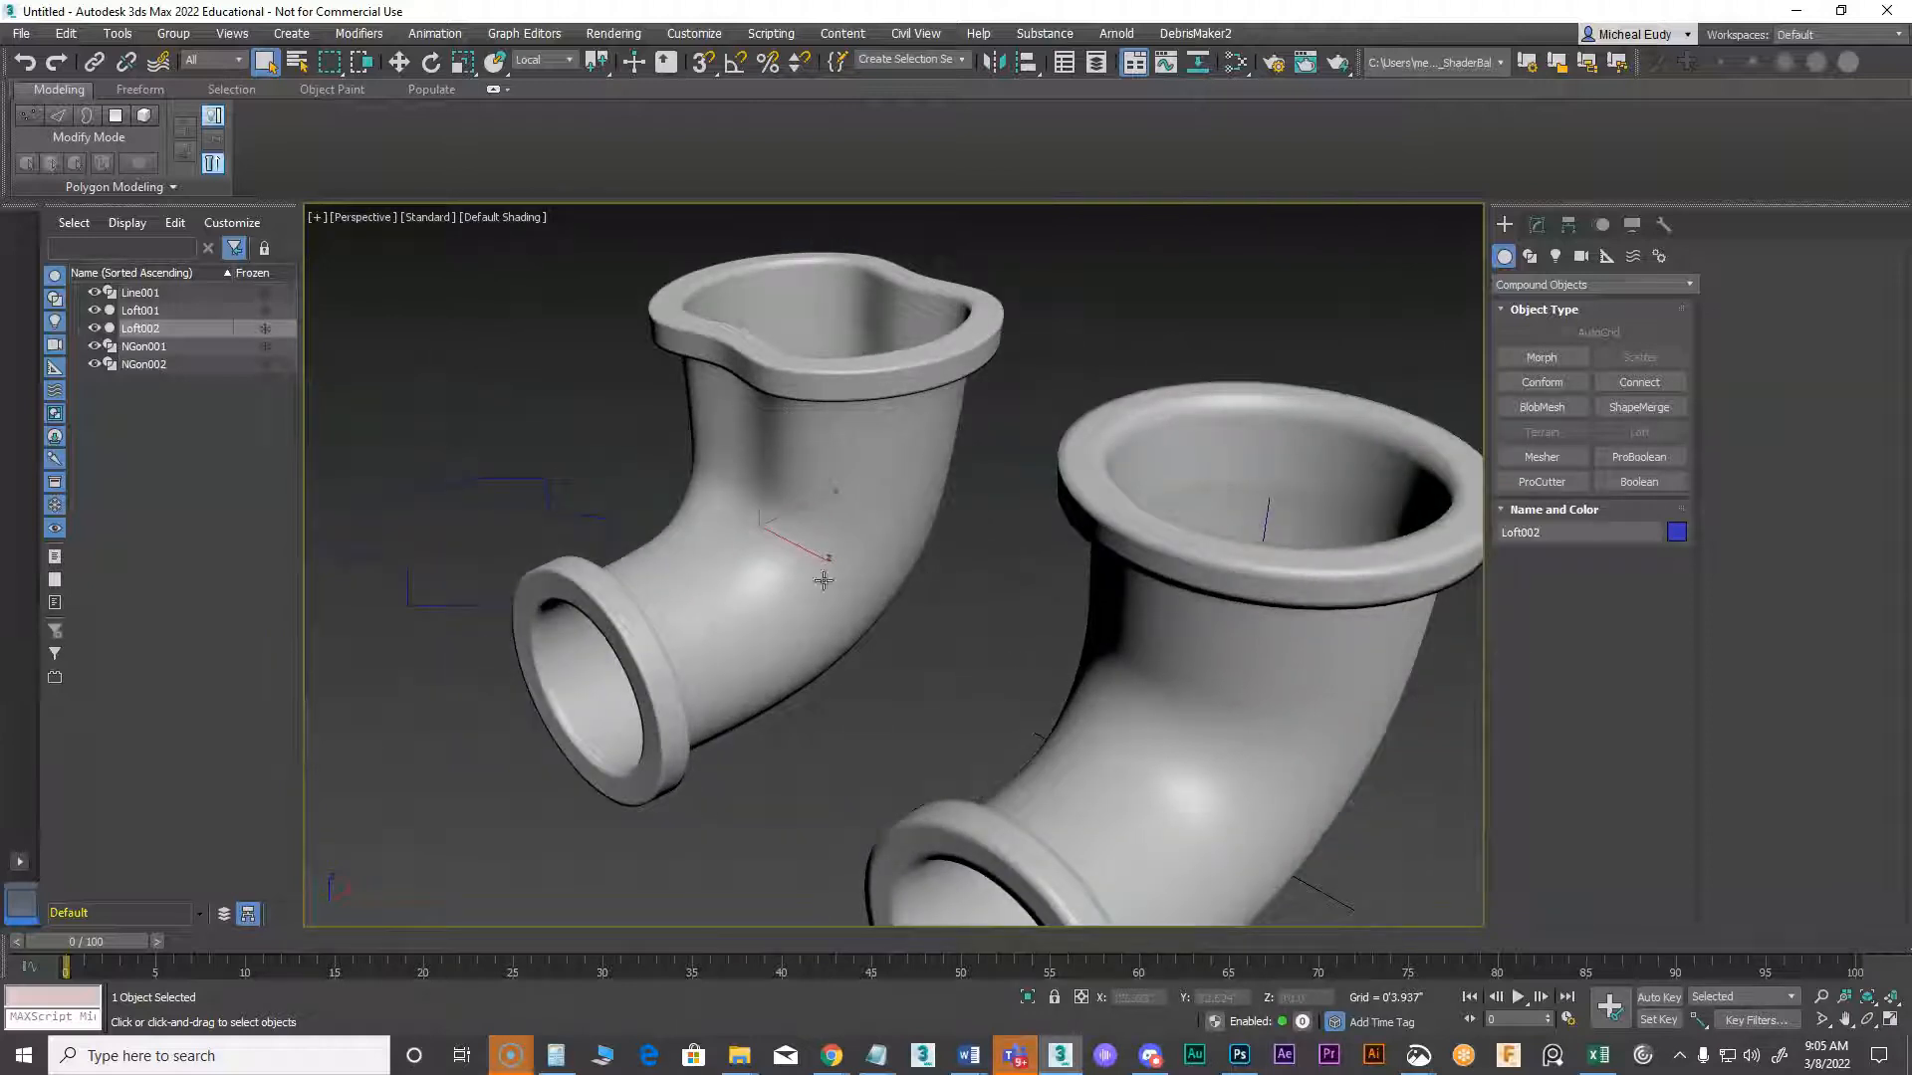
scroll(928, 782, down, 3)
middle_drag(890, 707, 916, 660)
alt+middle_drag(916, 661, 1152, 646)
scroll(1109, 666, up, 3)
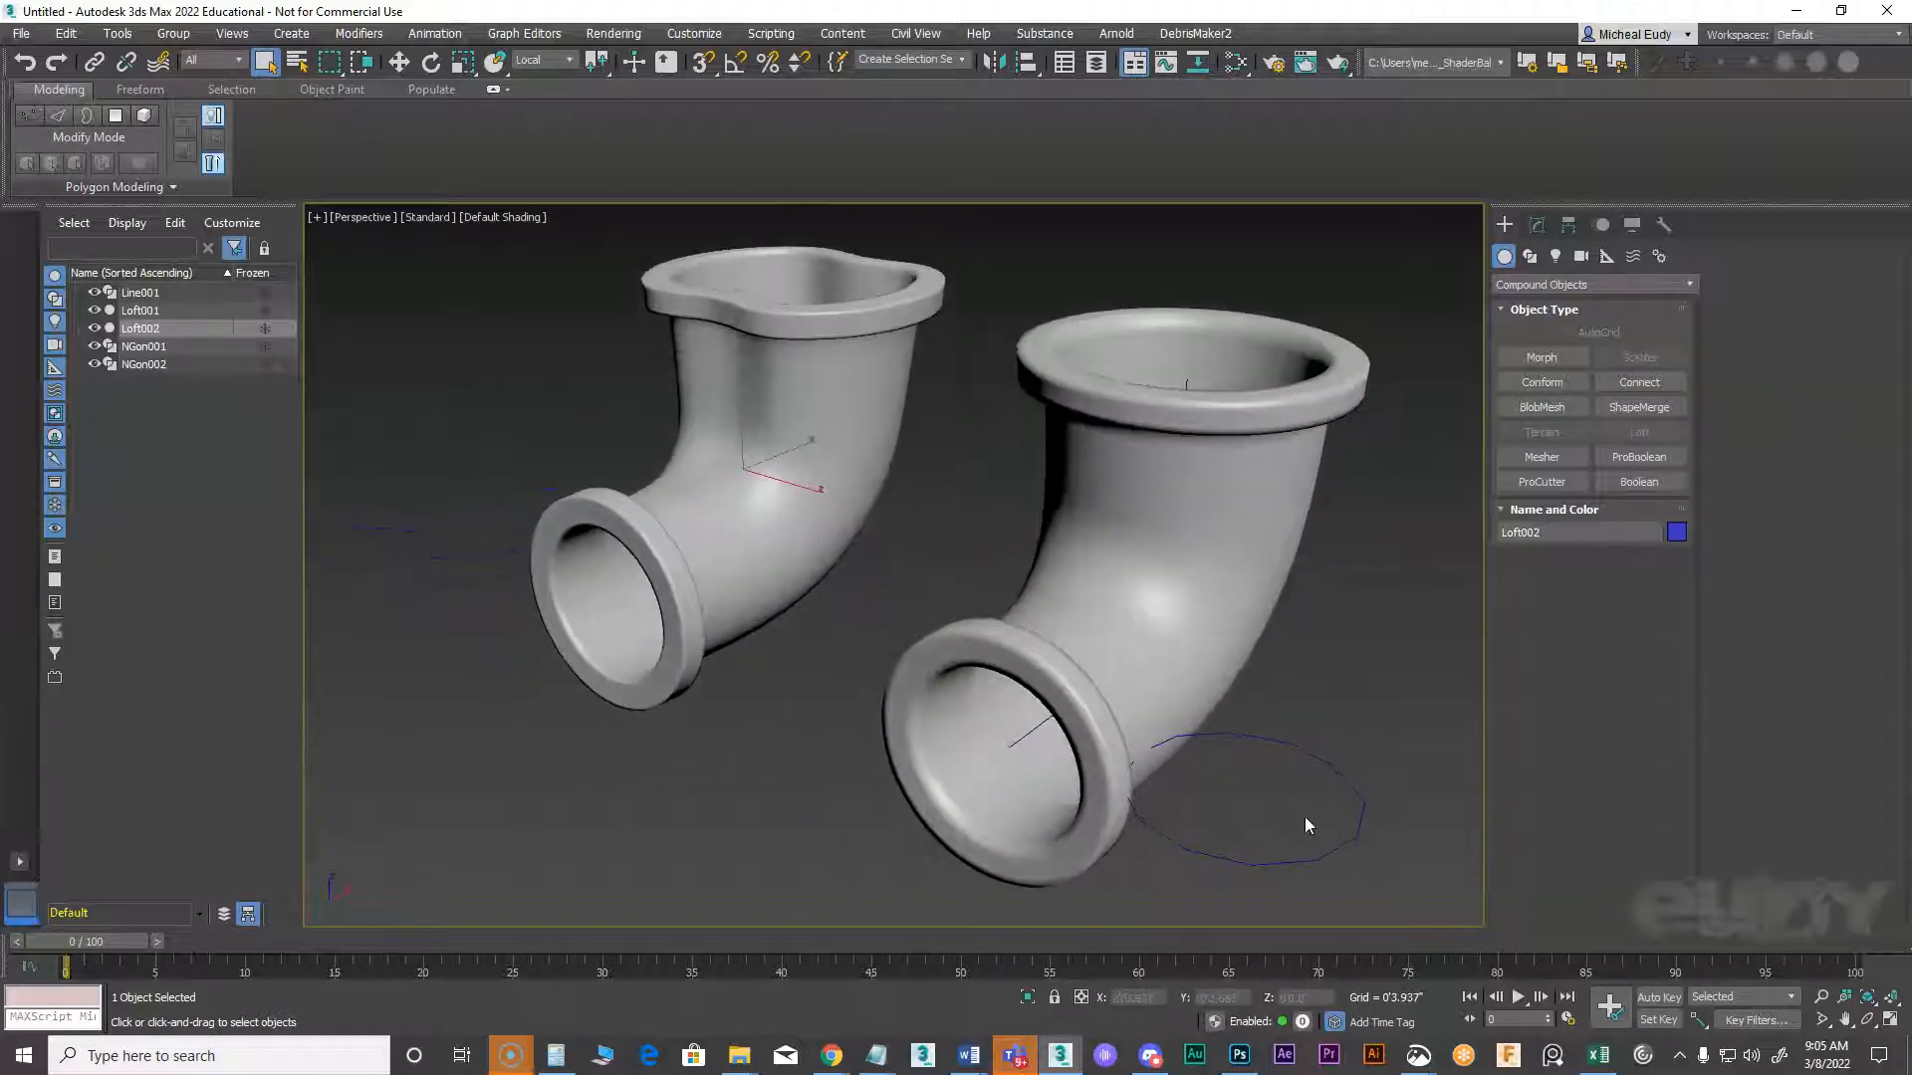